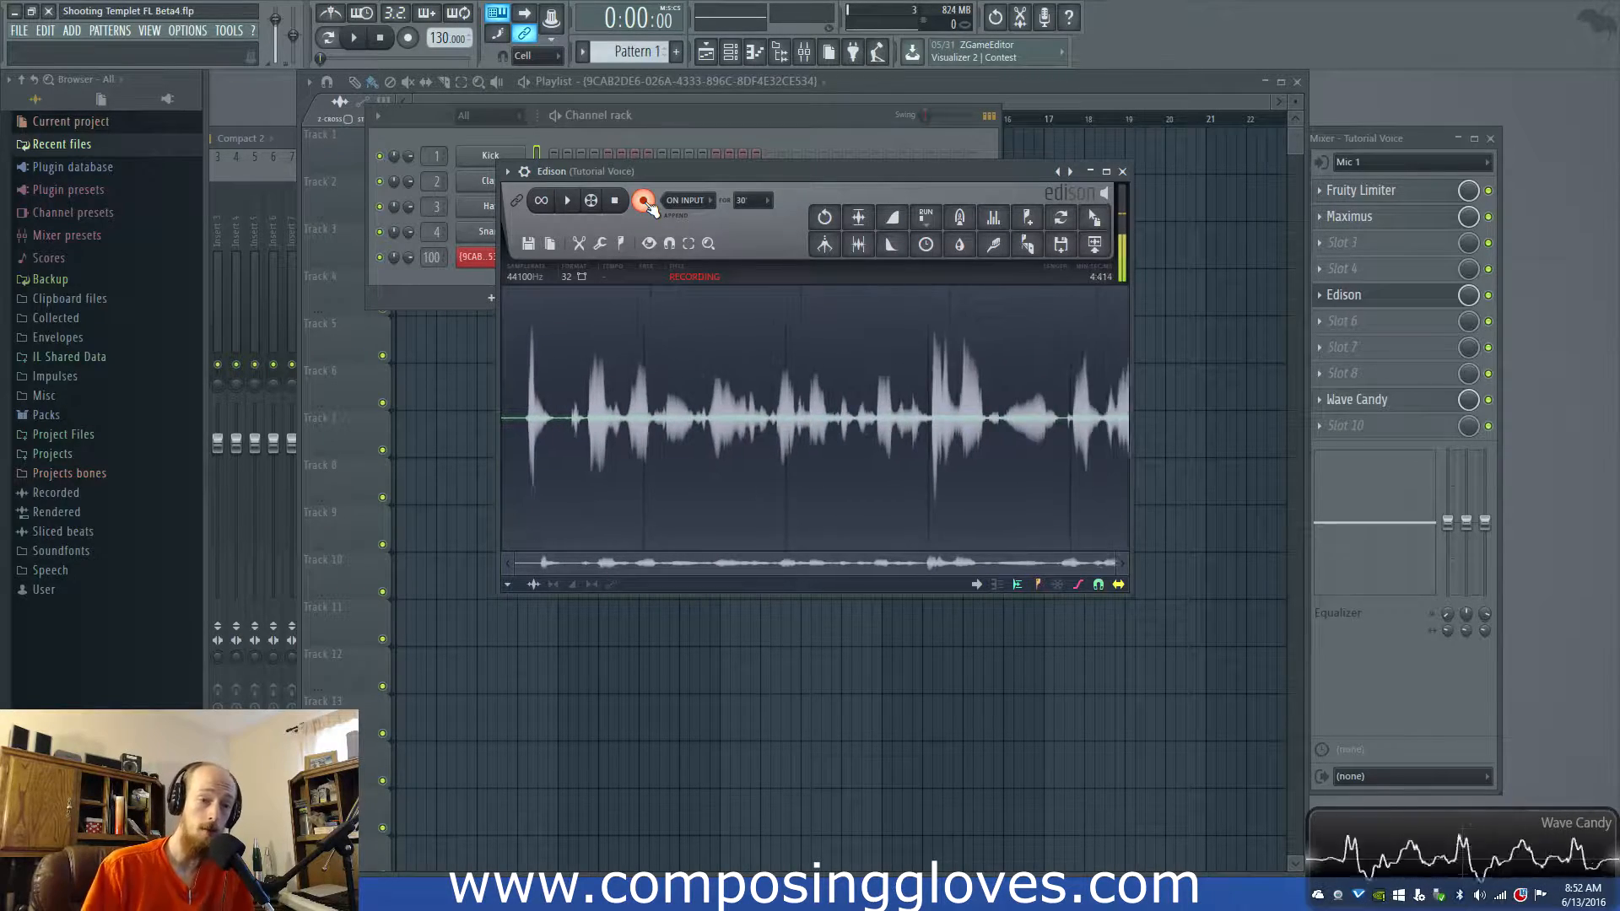
Switch to the SD With Harmor Bad Drum Kit project and play the playlist arrangement briefly
{"action": "mouse_move", "coordinate": [344, 894]}
{"action": "left_click", "coordinate": [186, 806]}
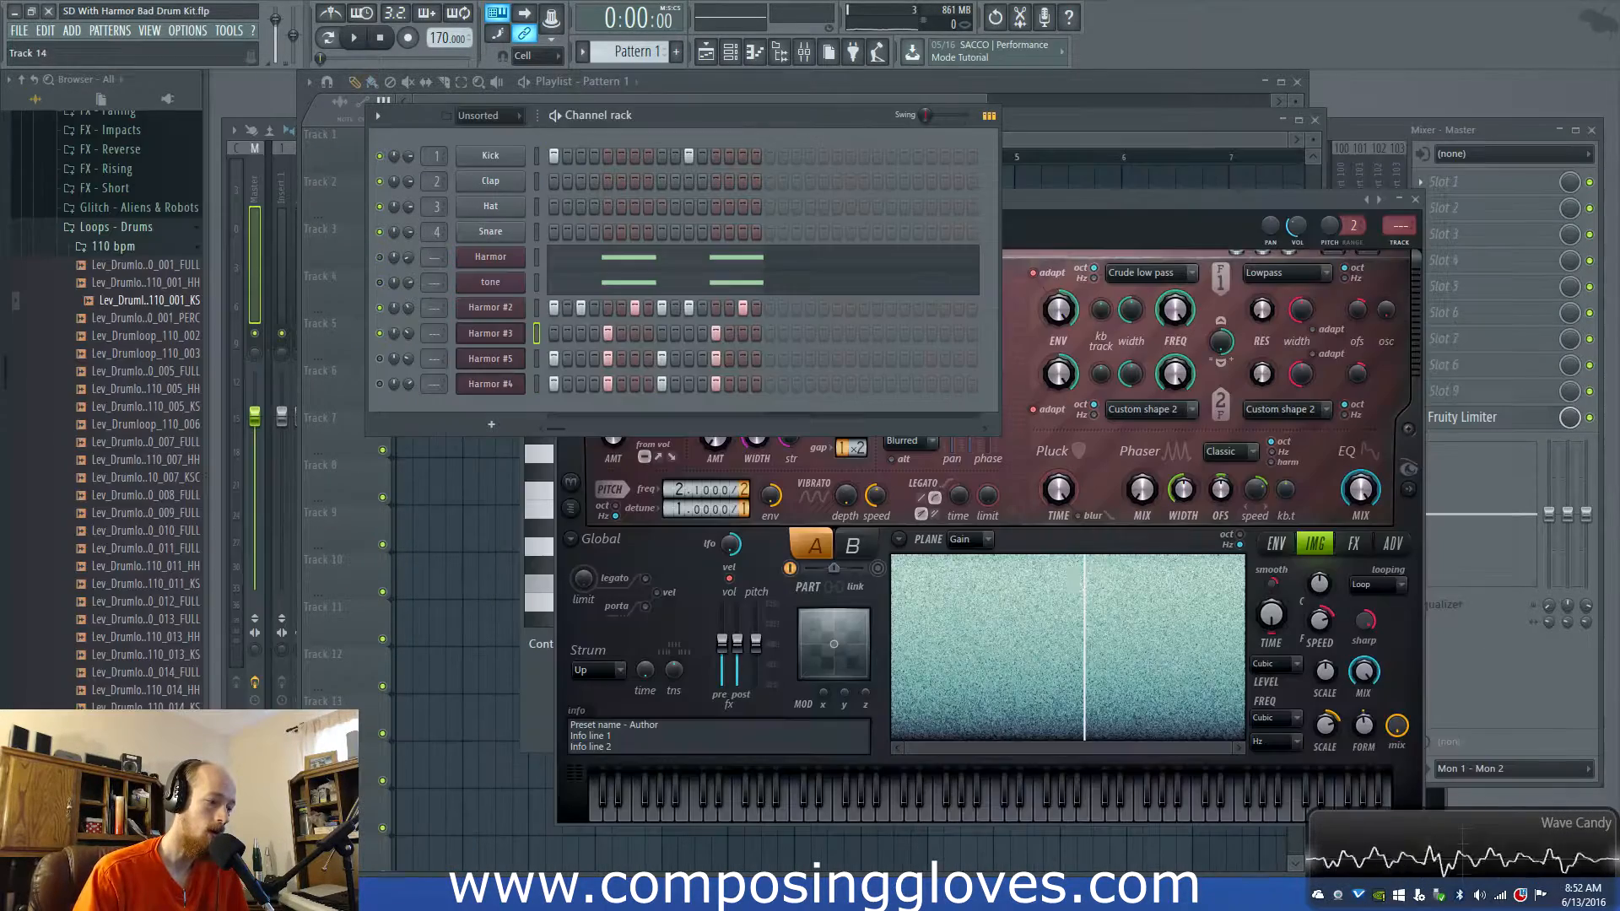
{"action": "left_click", "coordinate": [866, 99]}
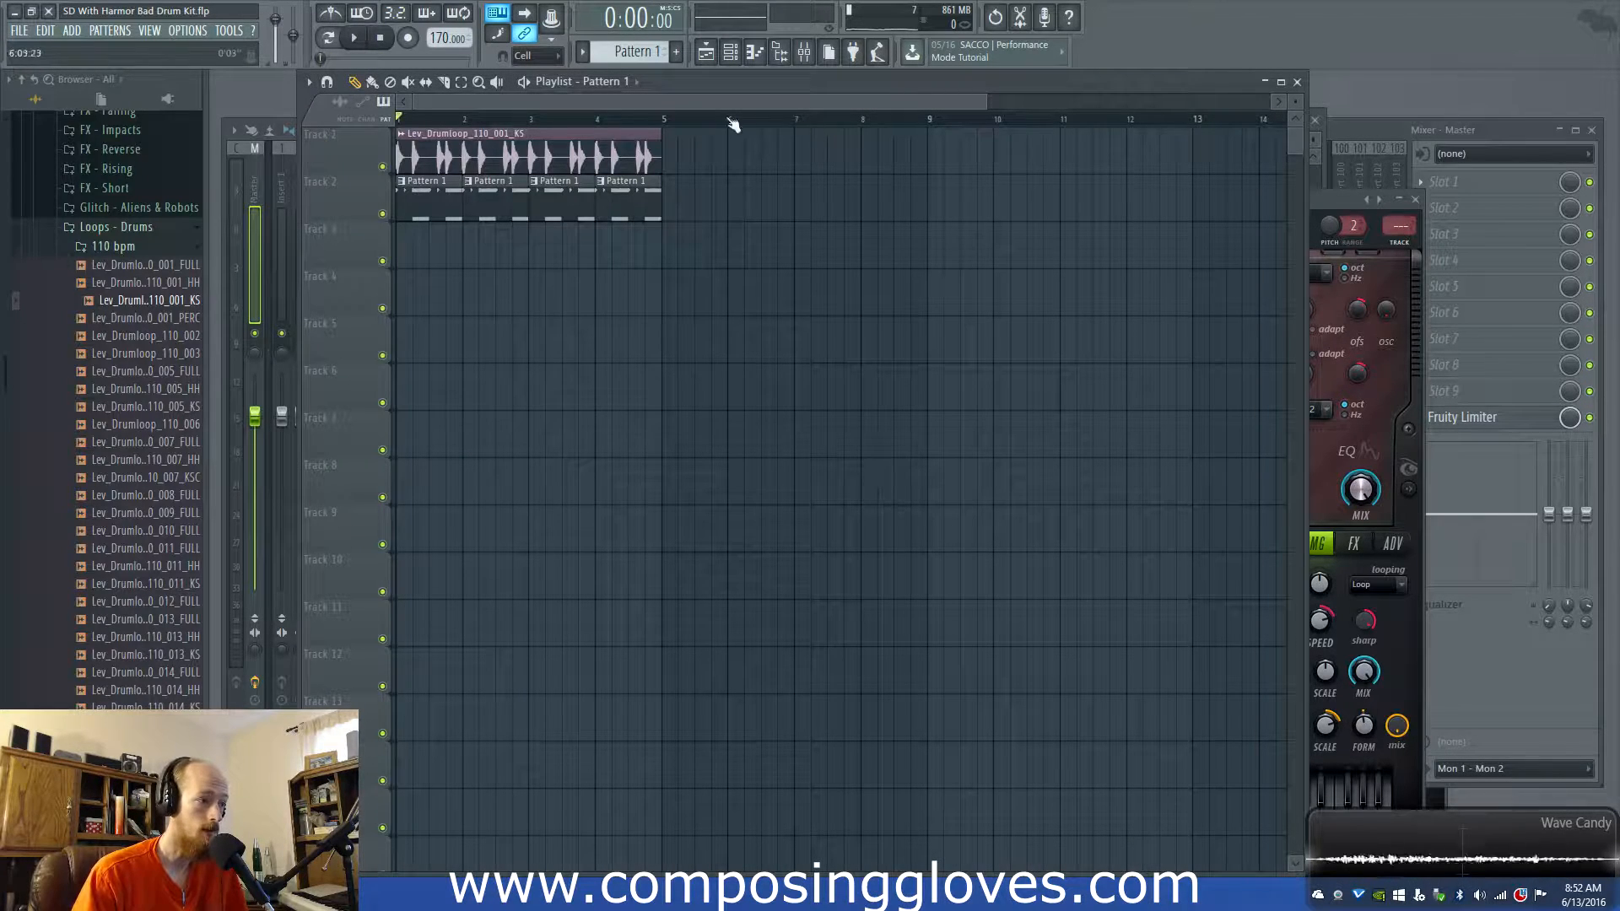
{"action": "key", "text": "space"}
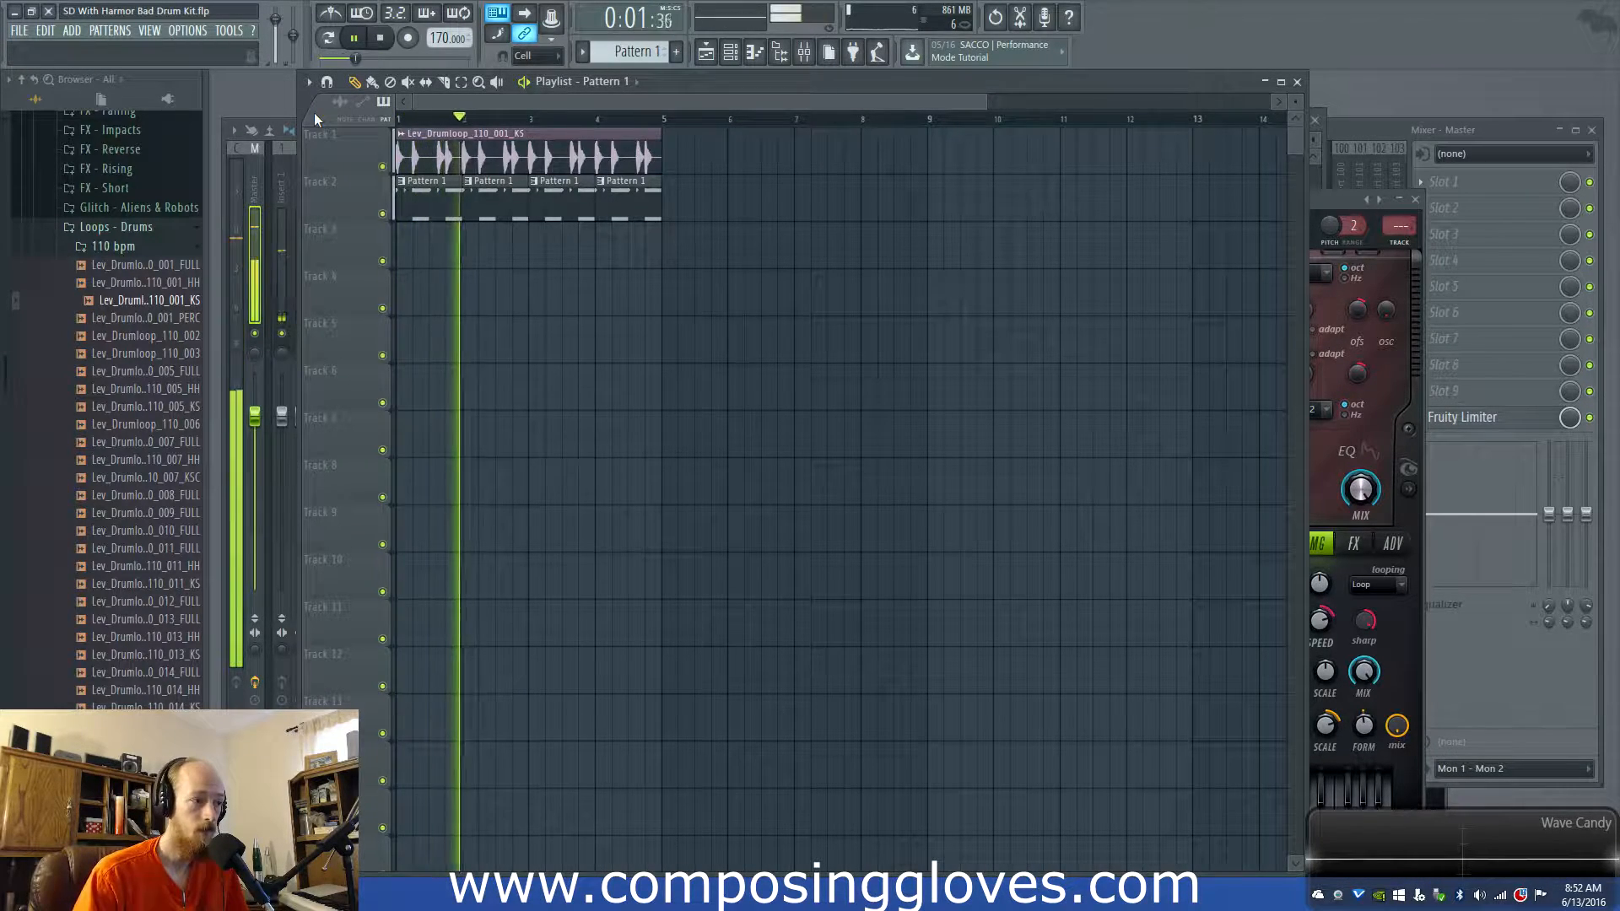
{"action": "key", "text": "space"}
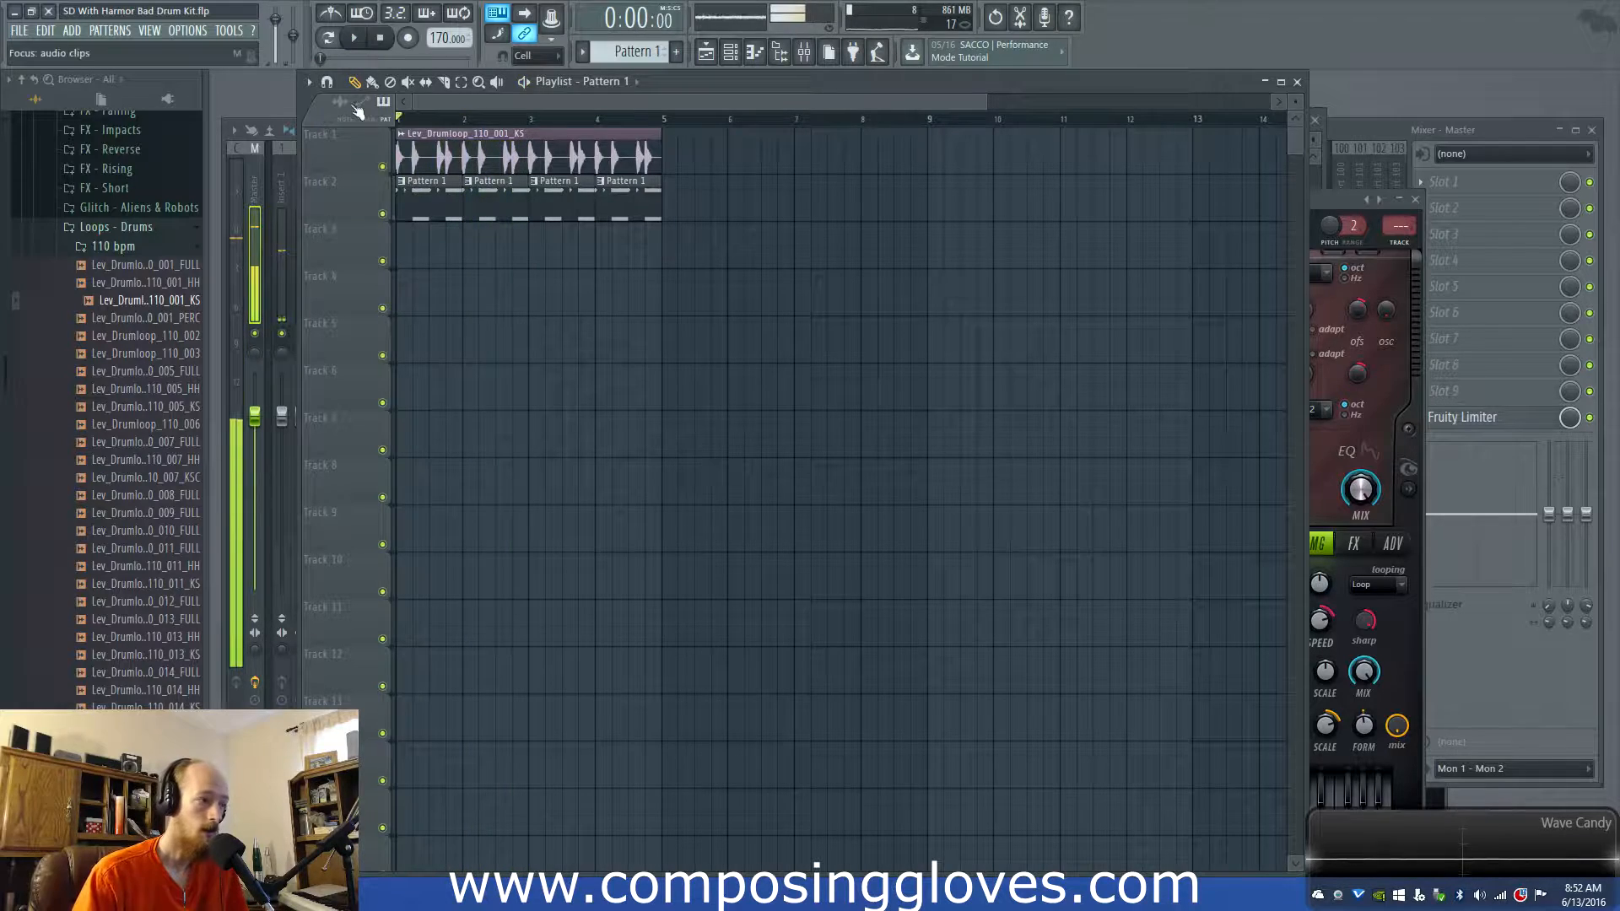
Open the Harmor #2 channel's synth and inspect its volume envelope
{"action": "key", "text": "F6"}
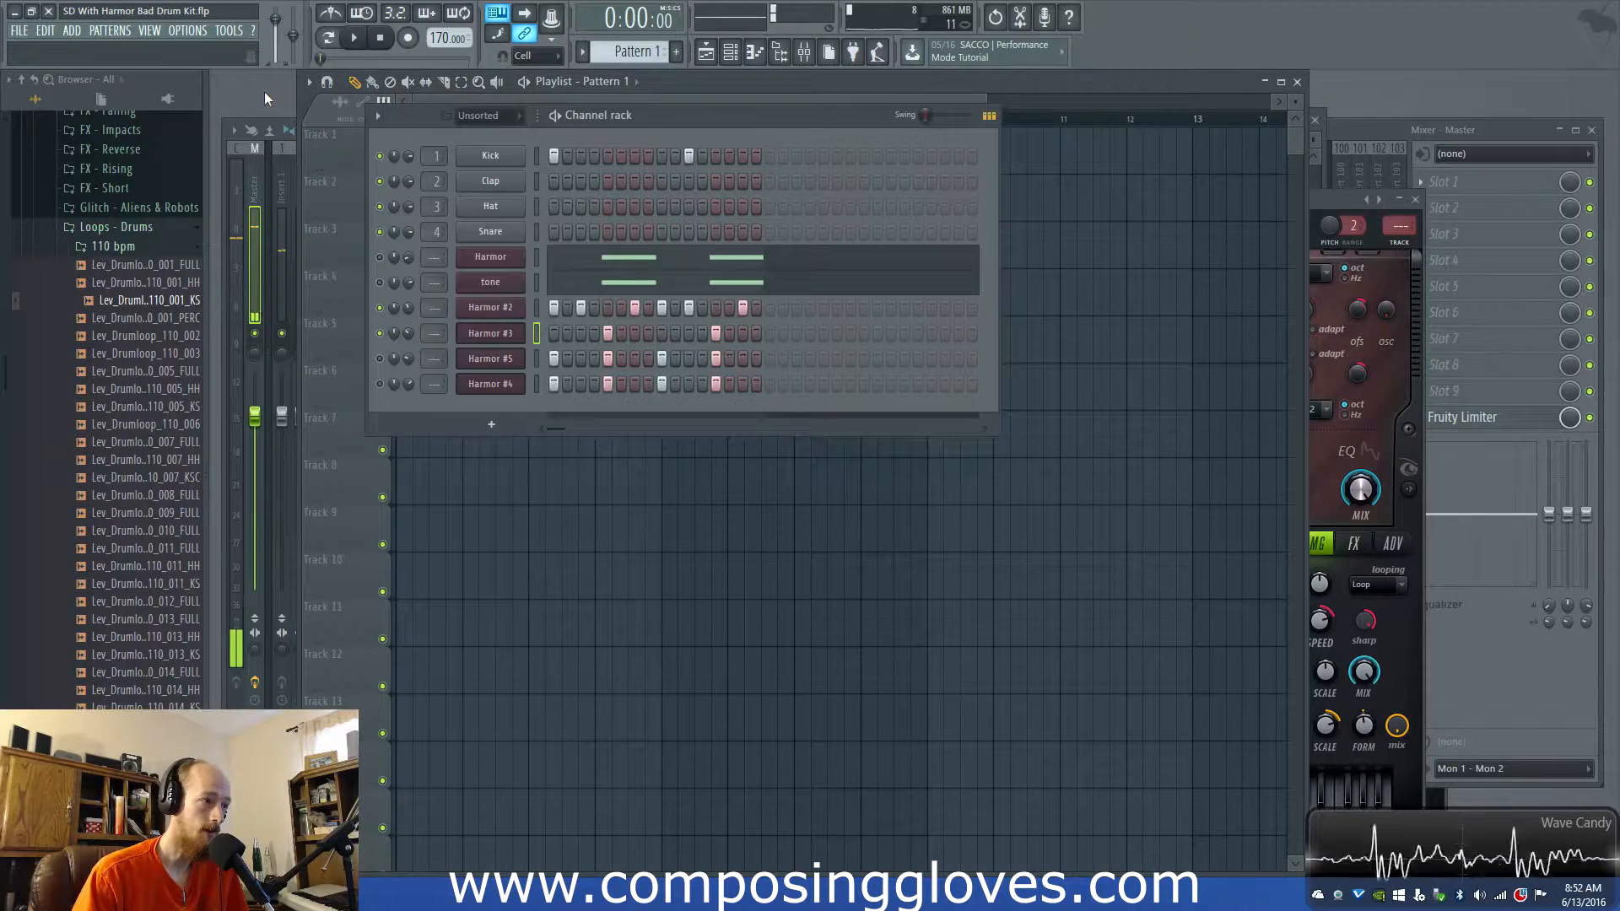
{"action": "left_click", "coordinate": [506, 257]}
{"action": "left_click", "coordinate": [465, 309]}
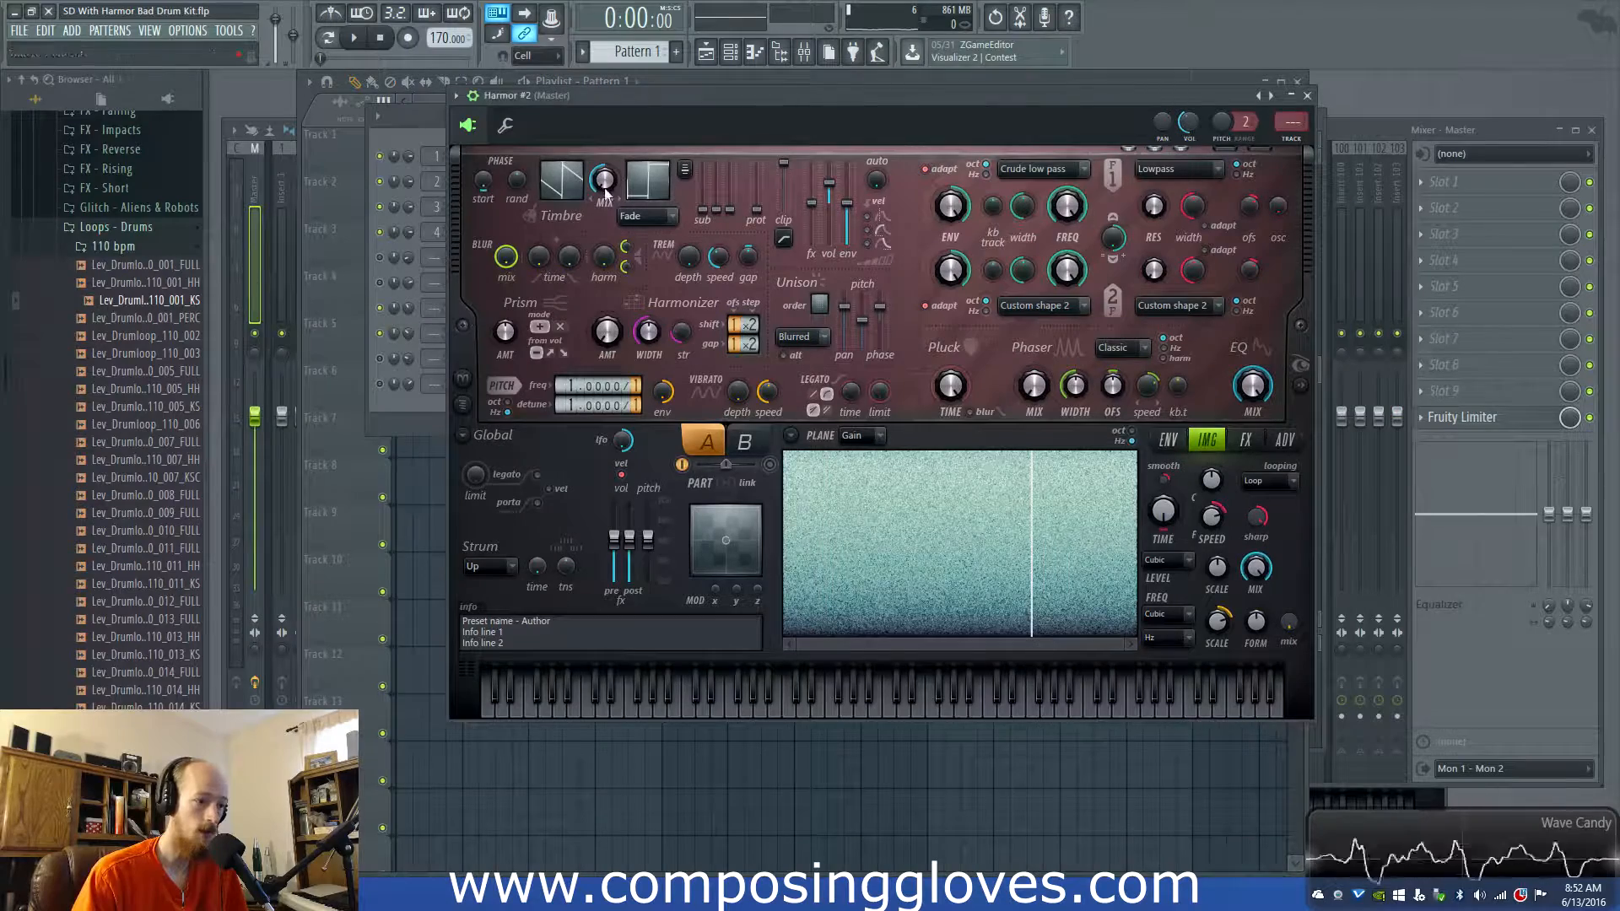
{"action": "left_click", "coordinate": [1168, 441]}
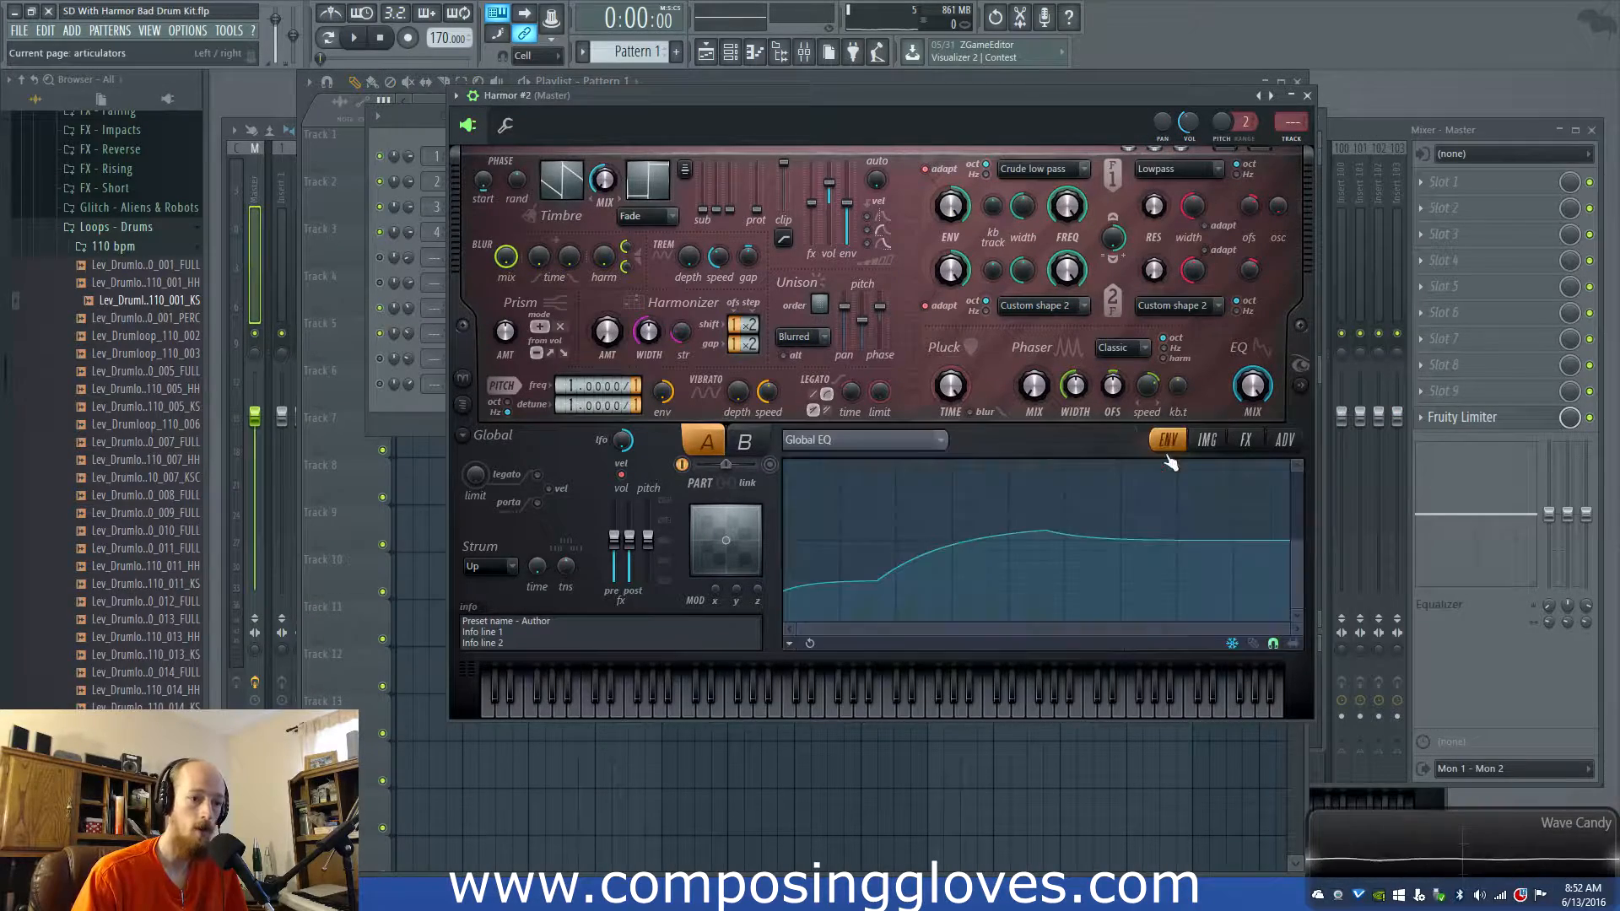
{"action": "left_click", "coordinate": [905, 440]}
{"action": "left_click", "coordinate": [880, 332]}
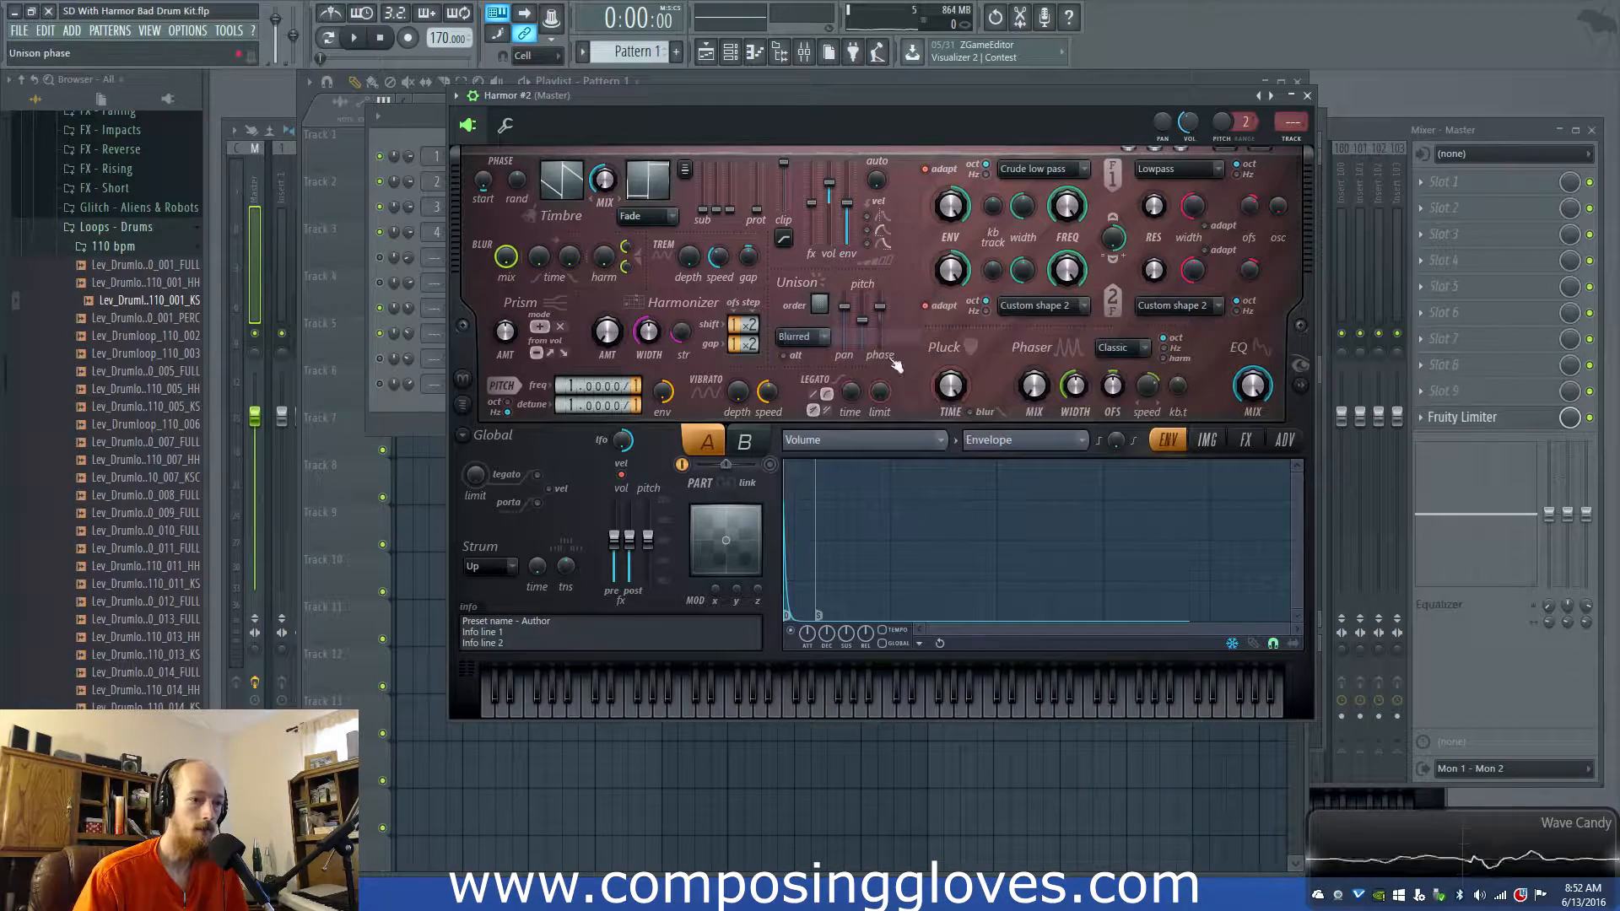
{"action": "left_click_drag", "start_coordinate": [1289, 631], "coordinate": [1235, 629]}
Play the pattern from the channel rack to audition the Harmor drum channels
{"action": "left_click", "coordinate": [382, 422]}
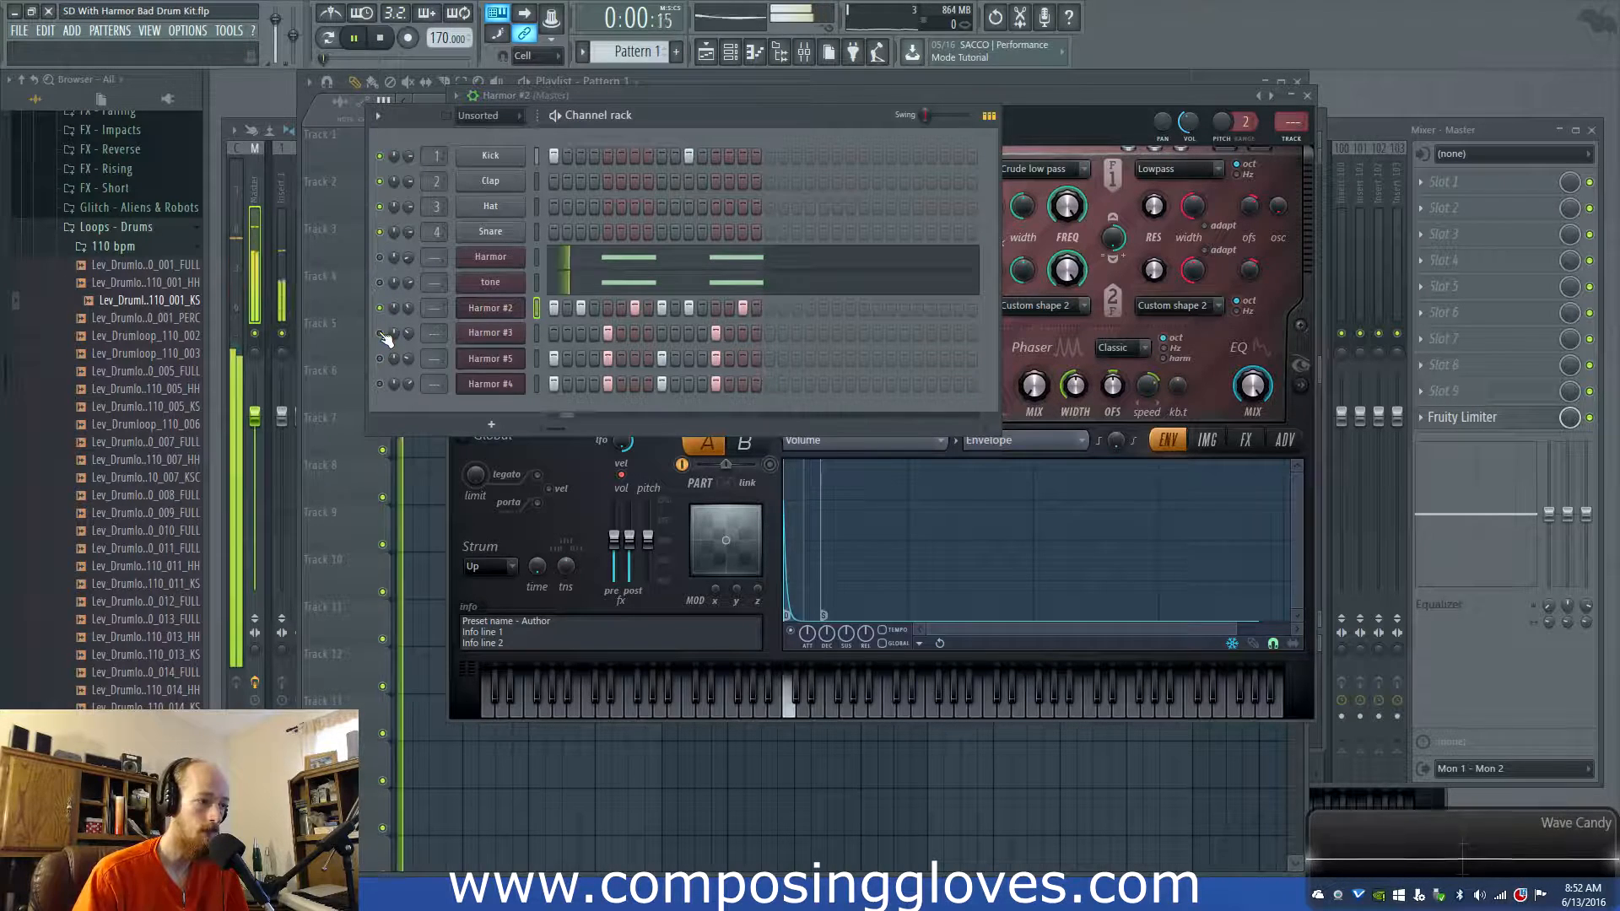
{"action": "key", "text": "space"}
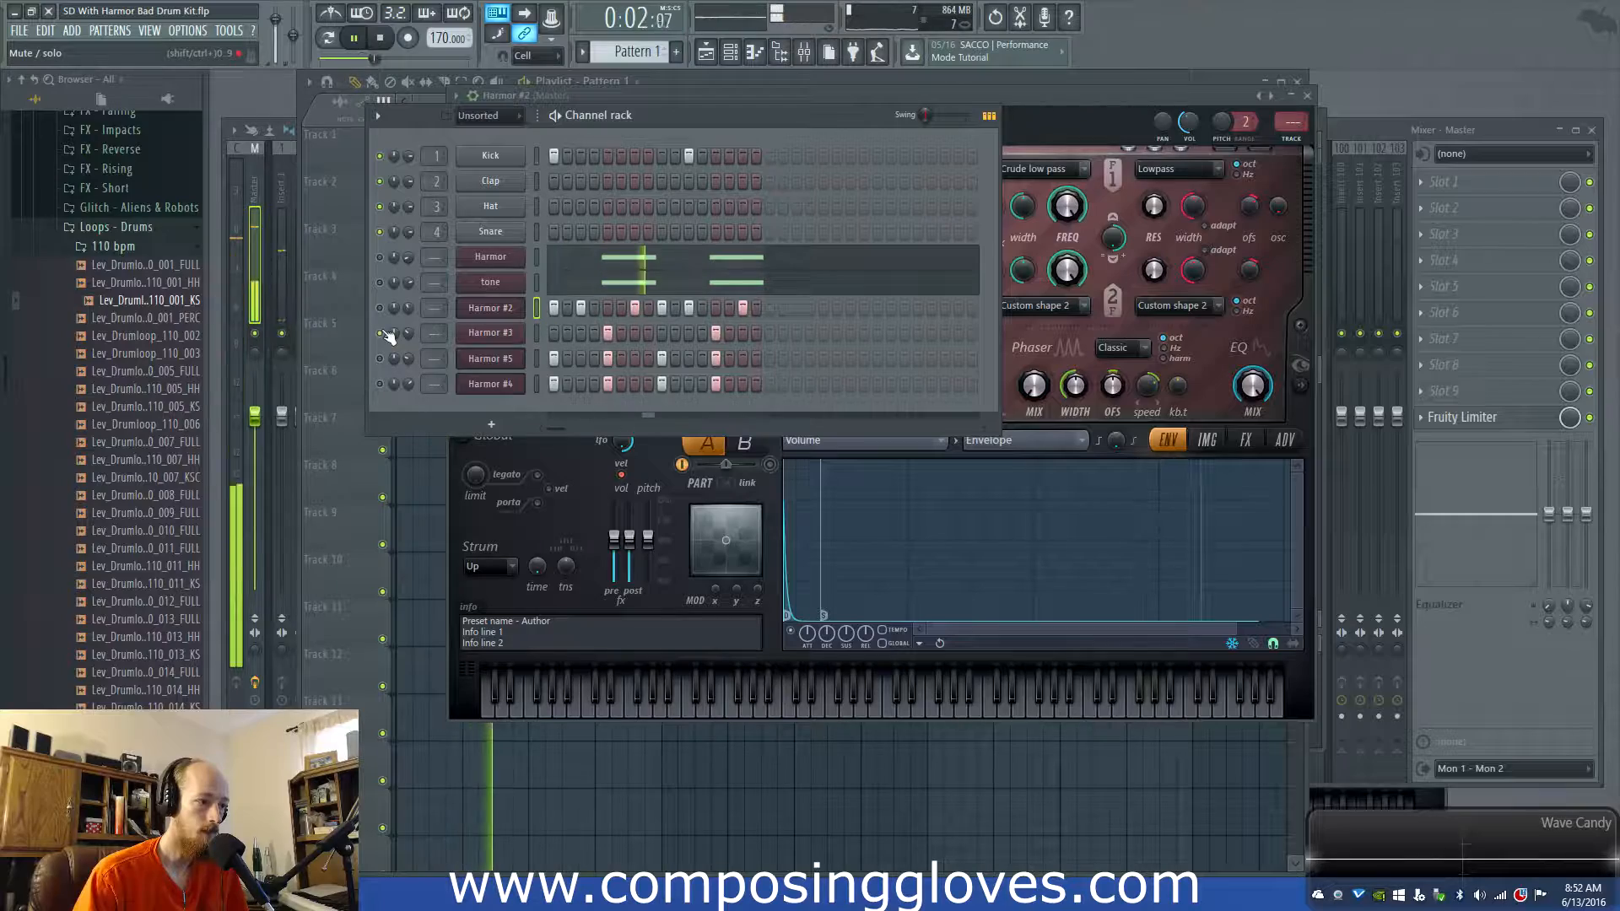
{"action": "key", "text": "space"}
Open the Harmor #3 channel's synth and inspect its global EQ curve and volume envelope
{"action": "left_click", "coordinate": [490, 332]}
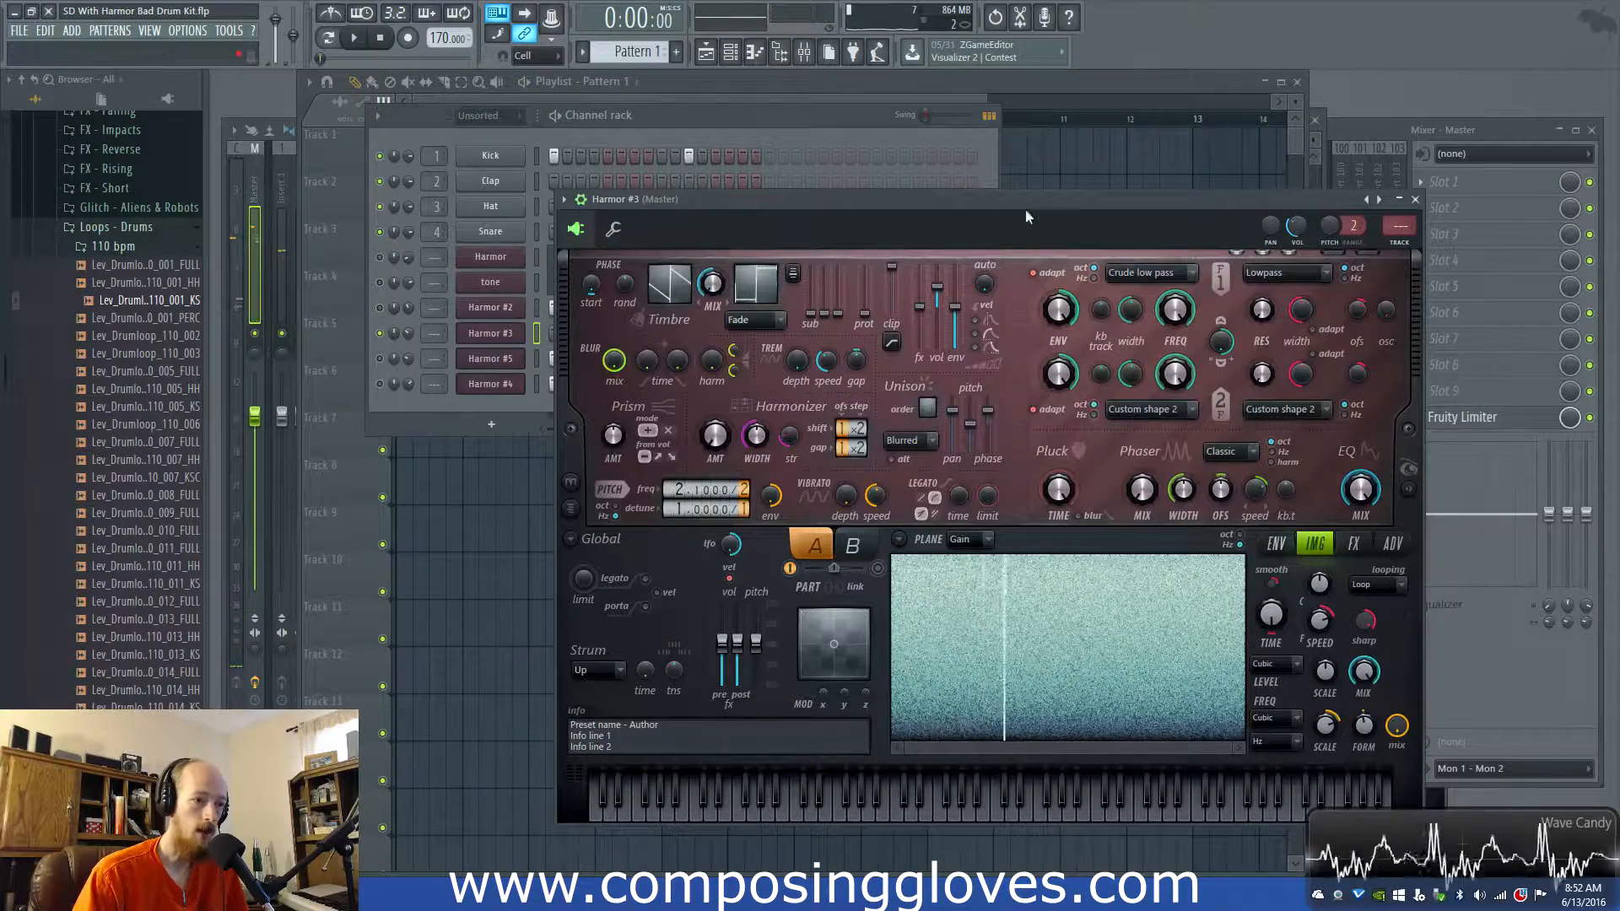
{"action": "left_click_drag", "start_coordinate": [1032, 217], "coordinate": [977, 172]}
{"action": "left_click", "coordinate": [1222, 500]}
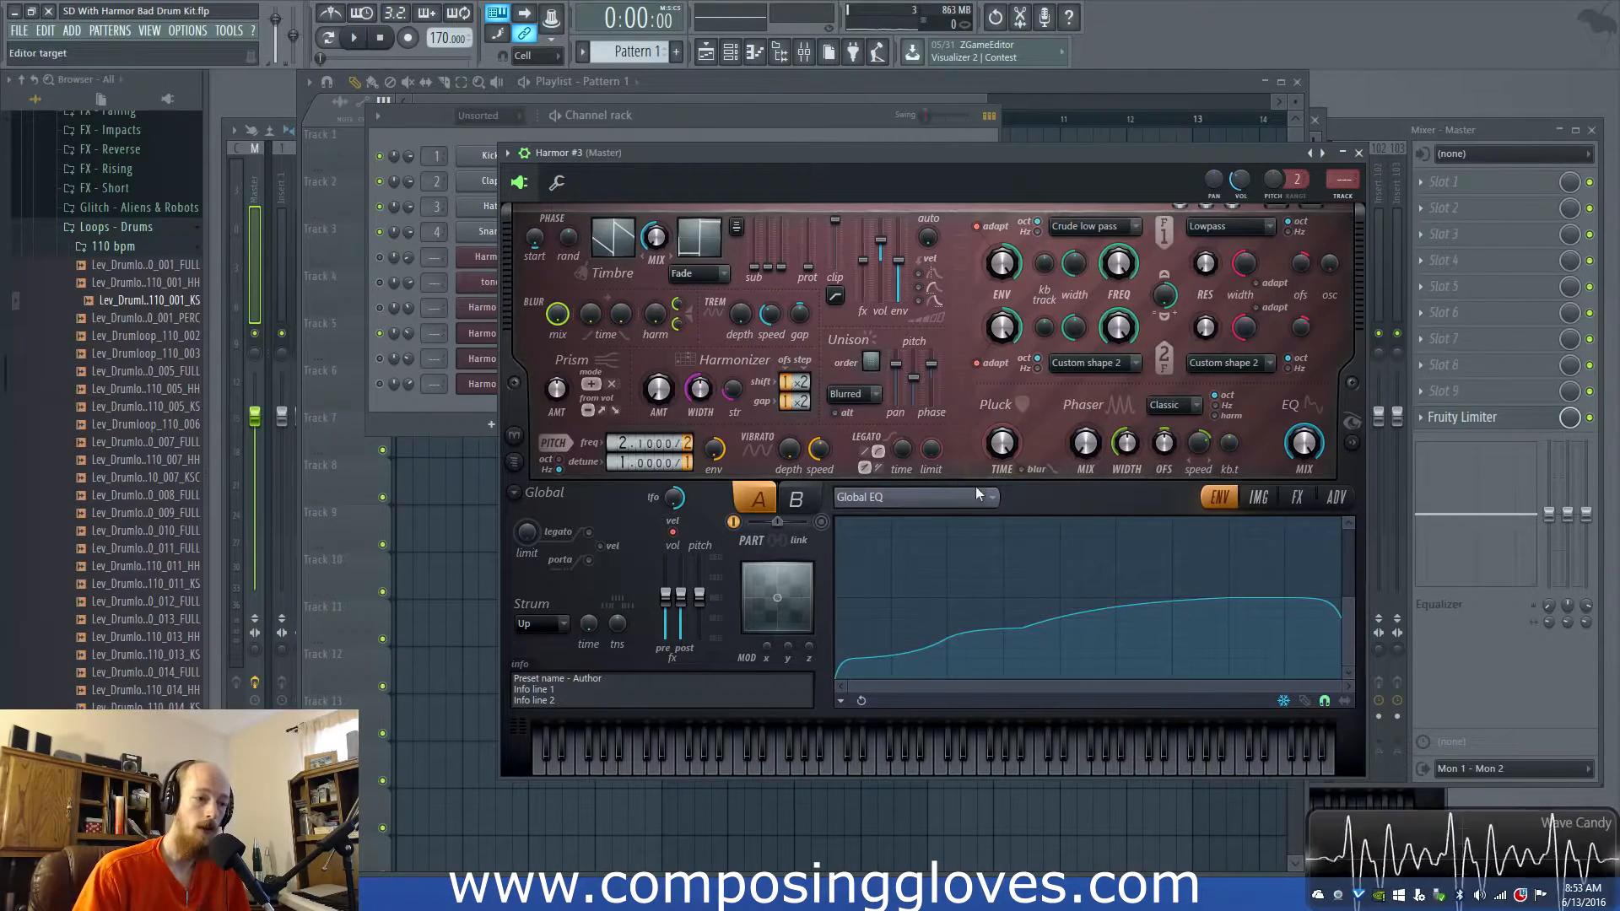
{"action": "left_click", "coordinate": [835, 296]}
{"action": "left_click", "coordinate": [863, 337]}
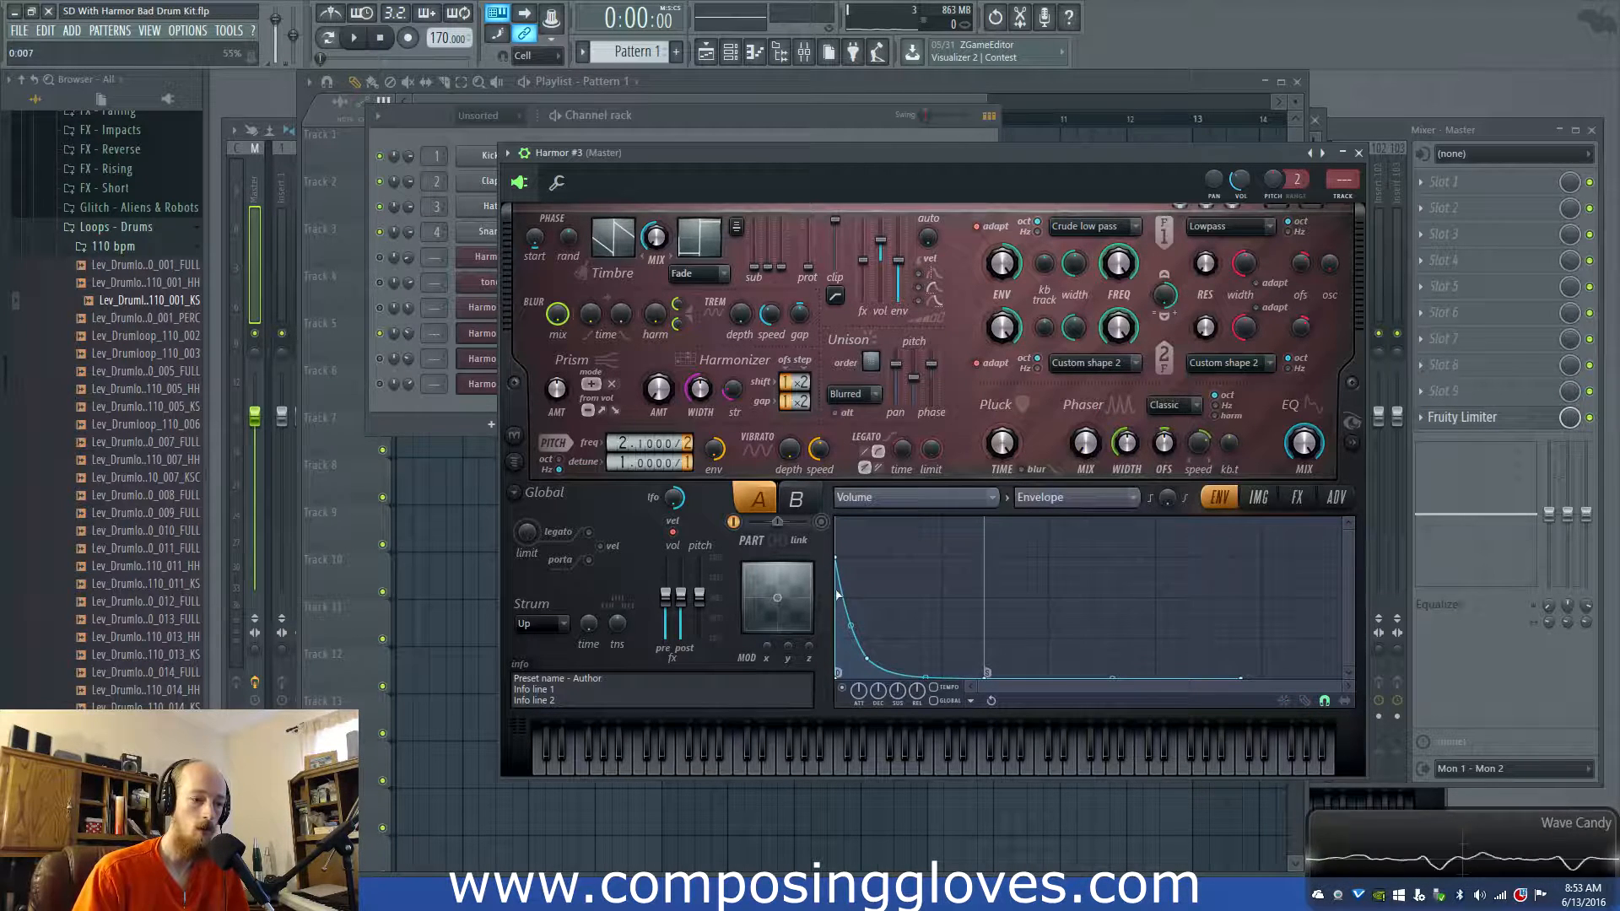
Compare the image synthesis and effects settings of Harmor #3 with those of Harmor #2
{"action": "left_click", "coordinate": [1255, 502]}
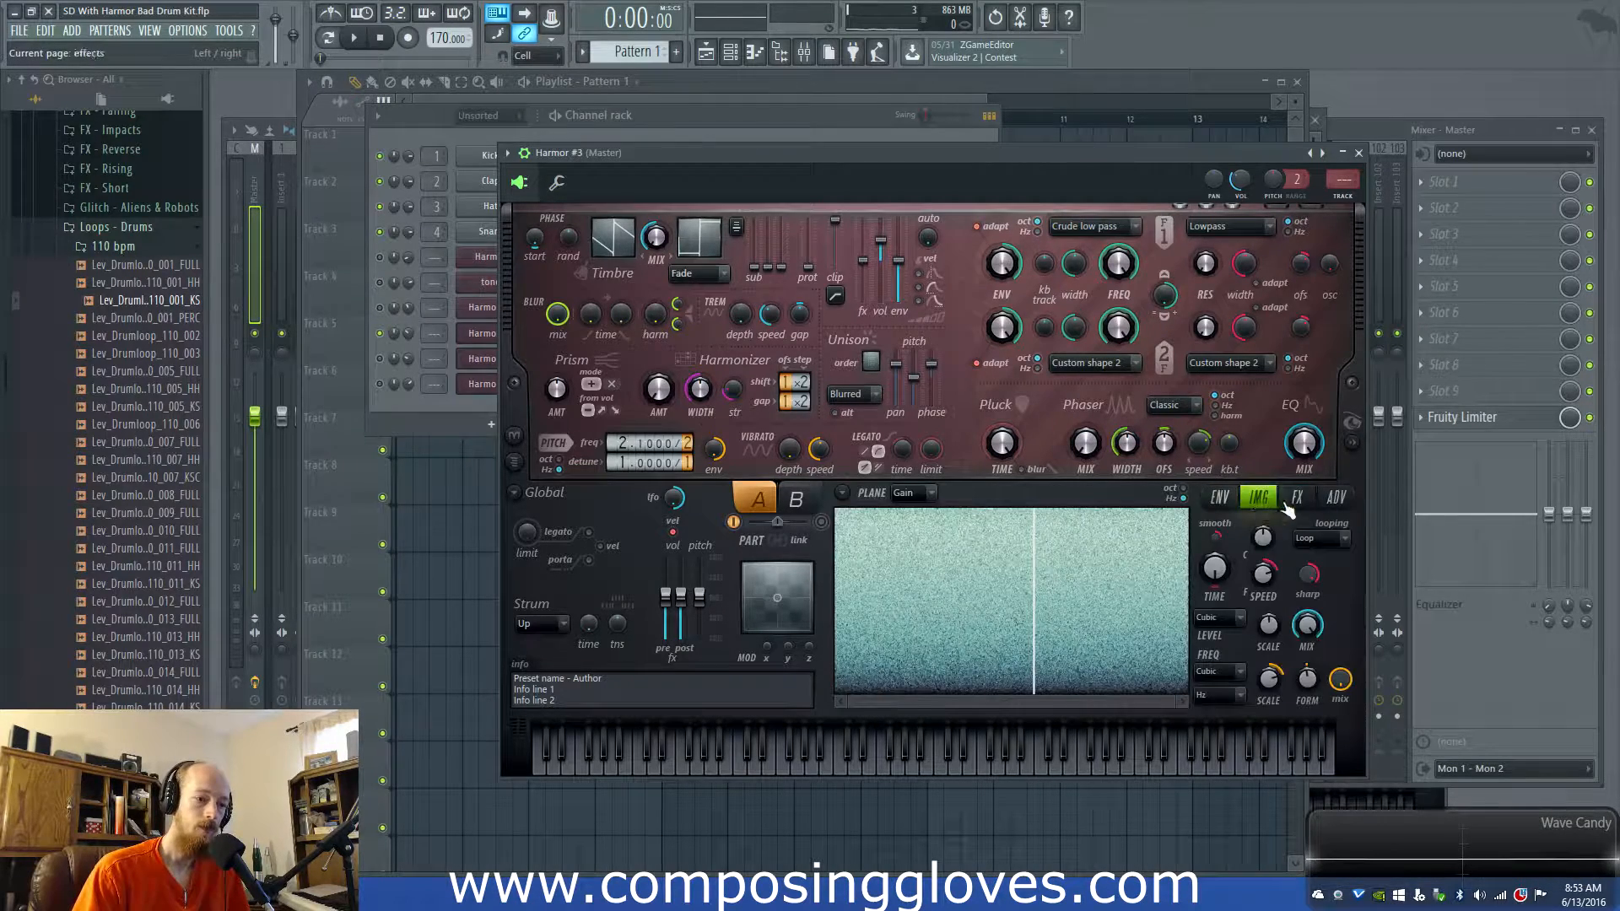
{"action": "left_click", "coordinate": [1335, 498]}
{"action": "left_click", "coordinate": [1296, 498]}
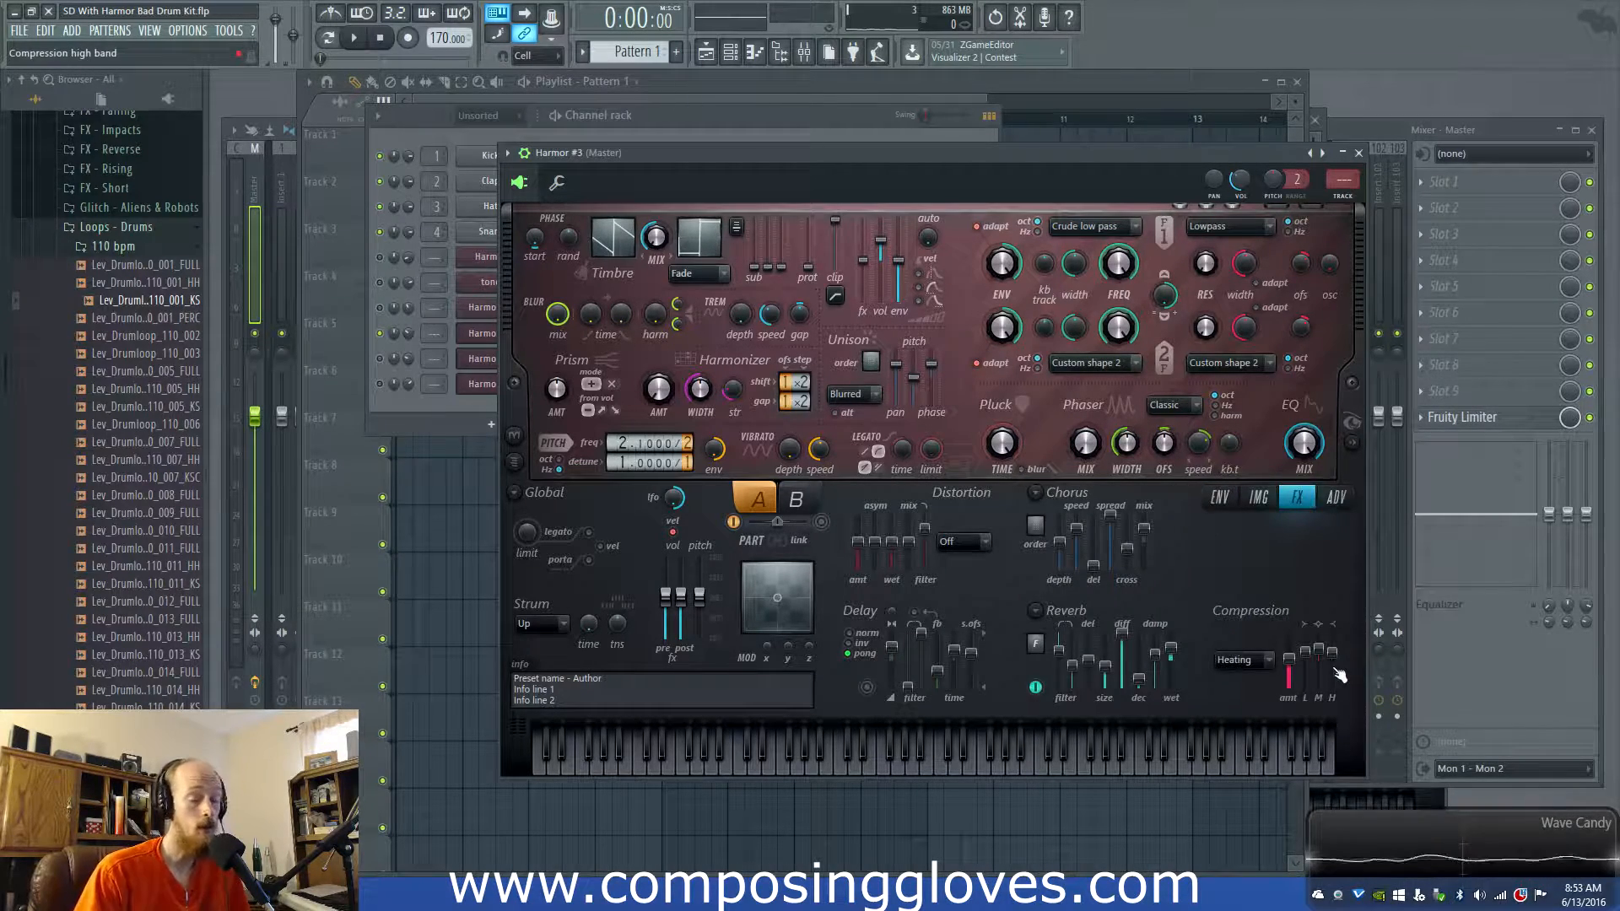
{"action": "left_click", "coordinate": [474, 331]}
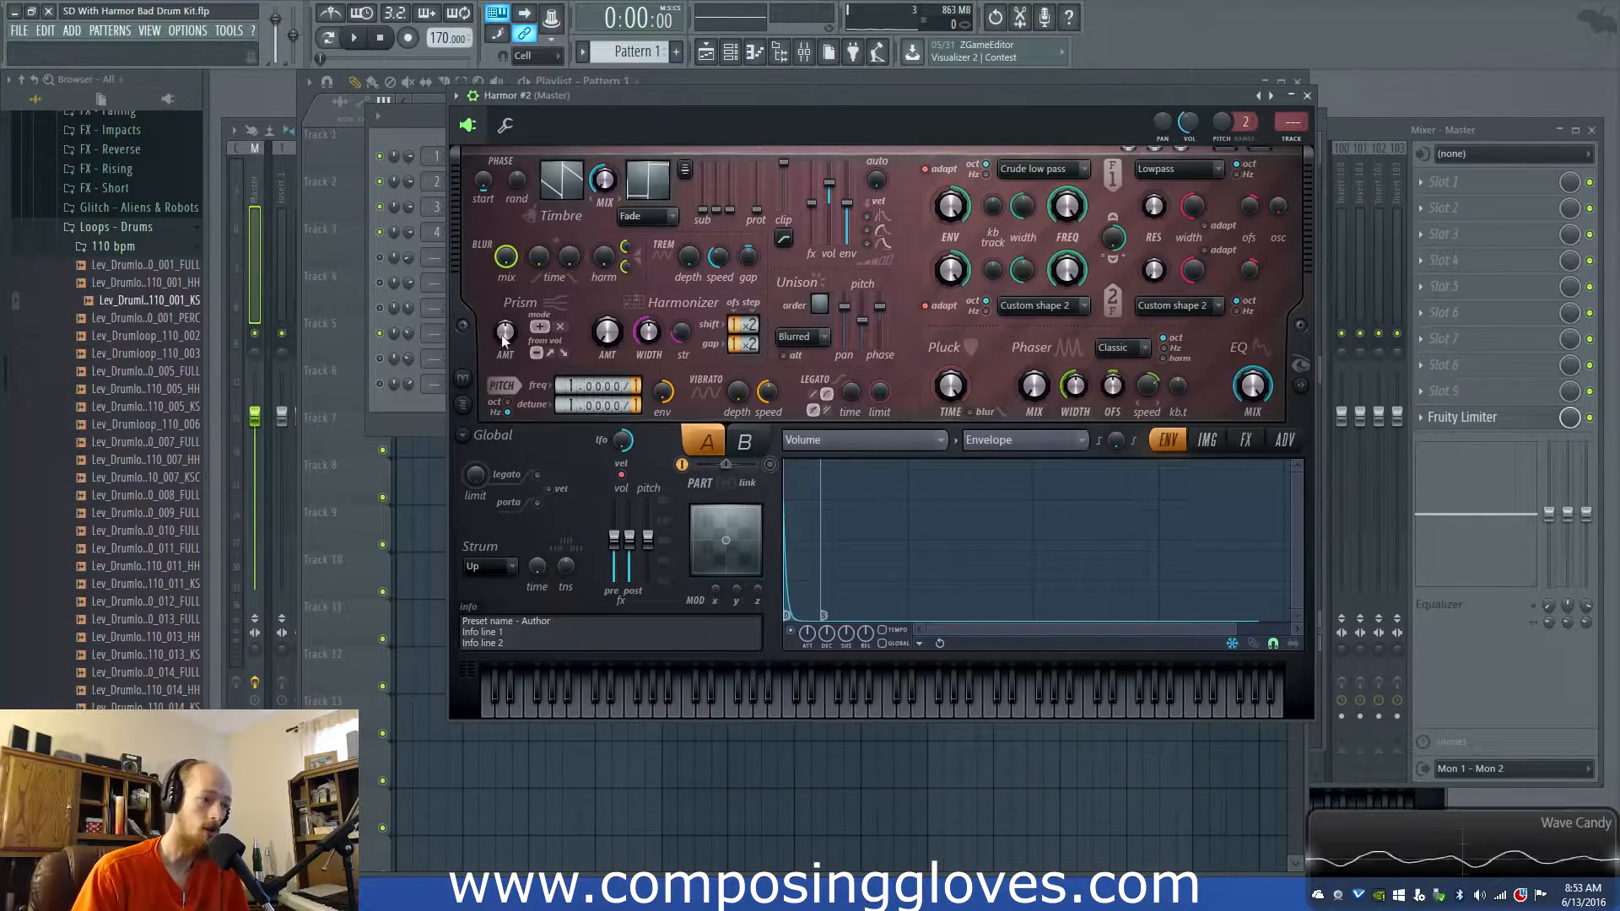
{"action": "left_click", "coordinate": [1206, 441]}
{"action": "left_click", "coordinate": [1243, 441]}
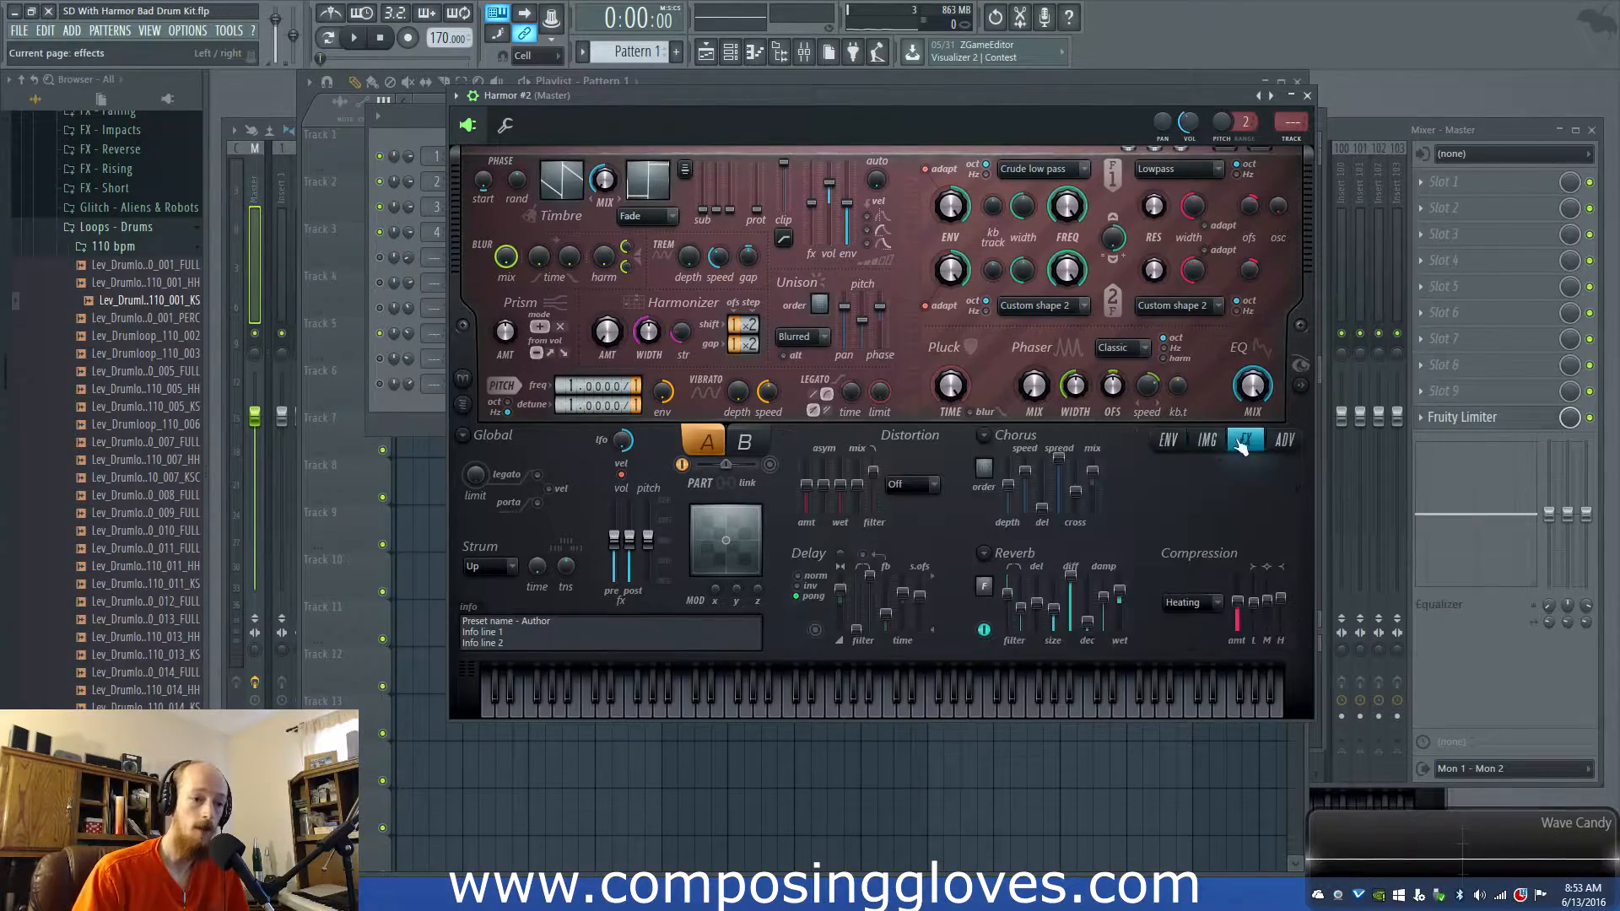
{"action": "left_click", "coordinate": [403, 415]}
{"action": "left_click", "coordinate": [505, 329]}
Add a new Harmor channel to the channel rack and move its window clear of the rack
{"action": "left_click", "coordinate": [394, 421]}
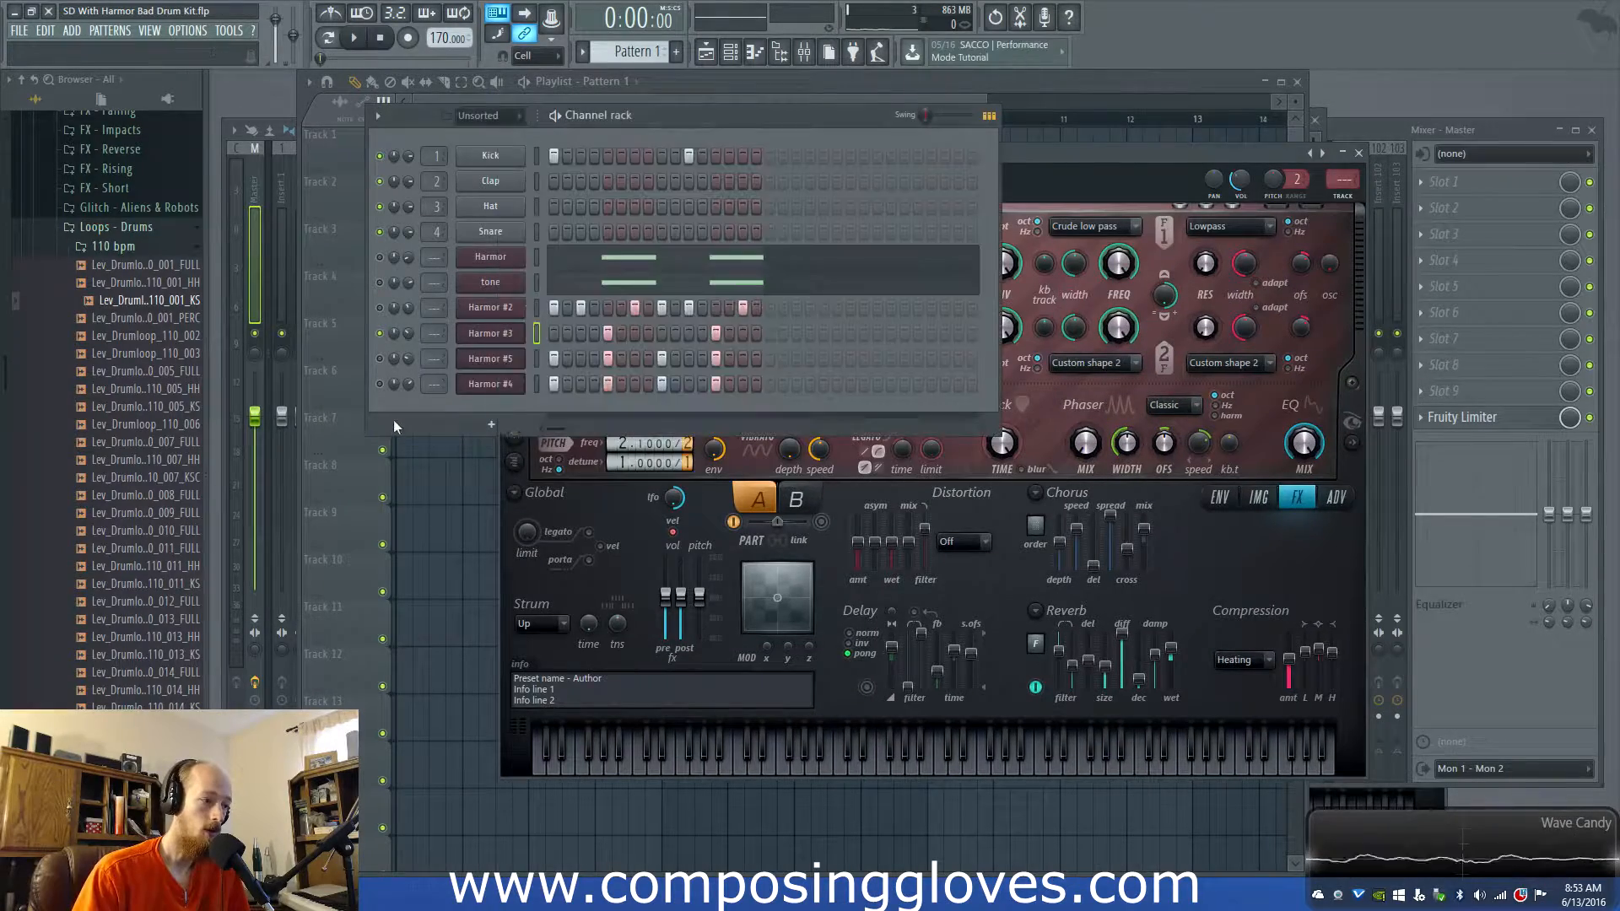
{"action": "left_click", "coordinate": [491, 425]}
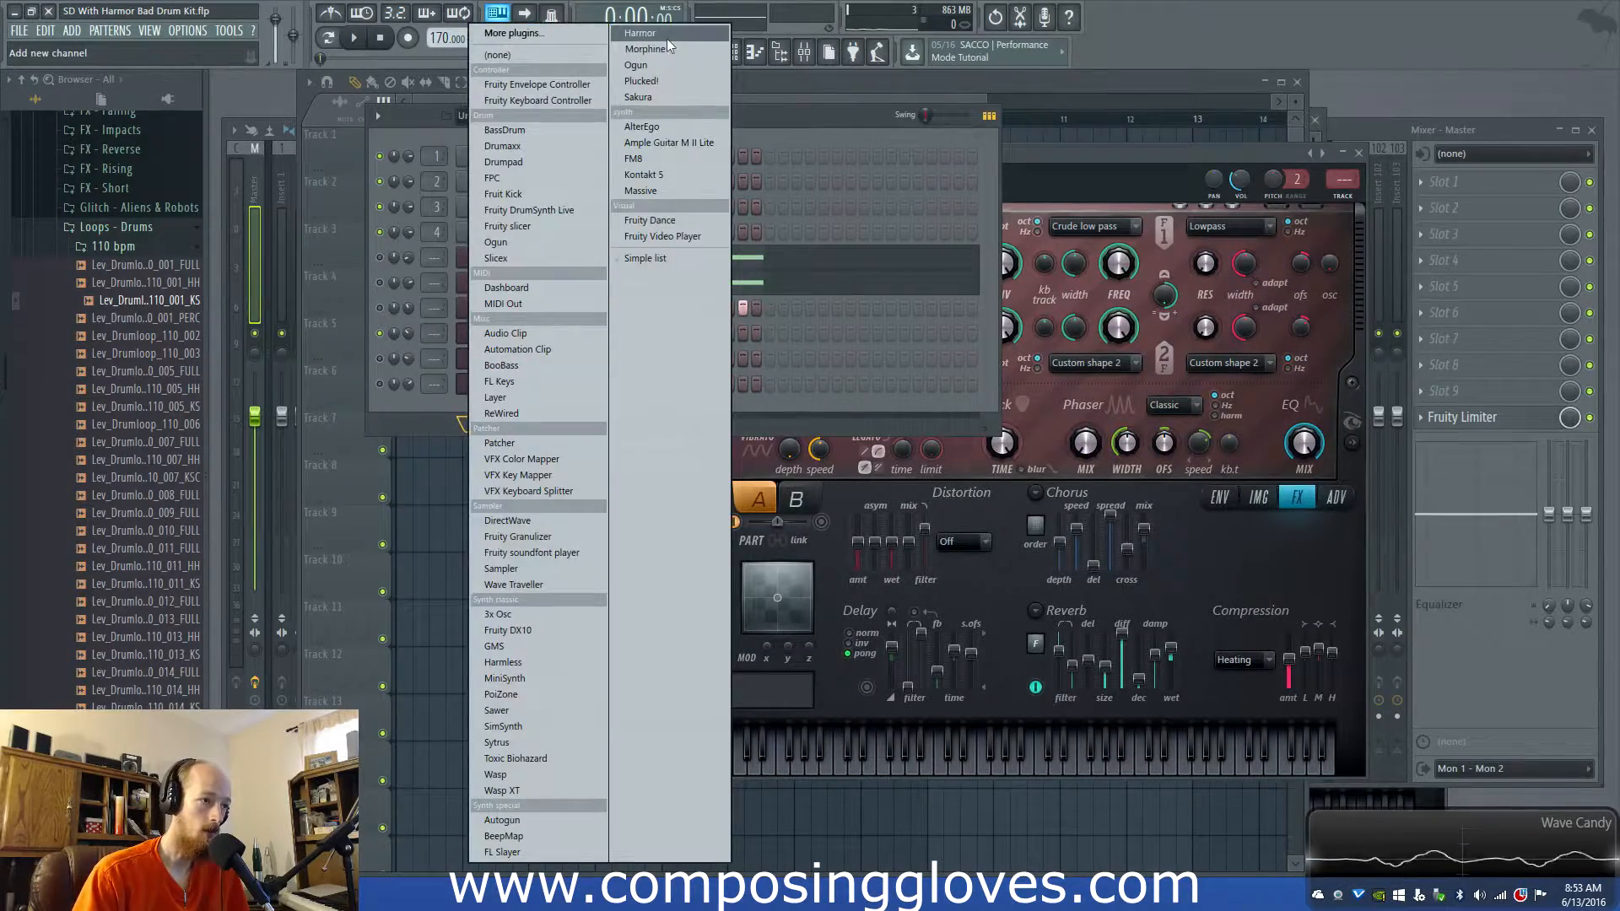
{"action": "left_click", "coordinate": [642, 33]}
{"action": "left_click_drag", "start_coordinate": [505, 315], "coordinate": [620, 432]}
Copy the step pattern of Harmor #2 and paste it into the new Harmor channel
{"action": "right_click", "coordinate": [475, 292]}
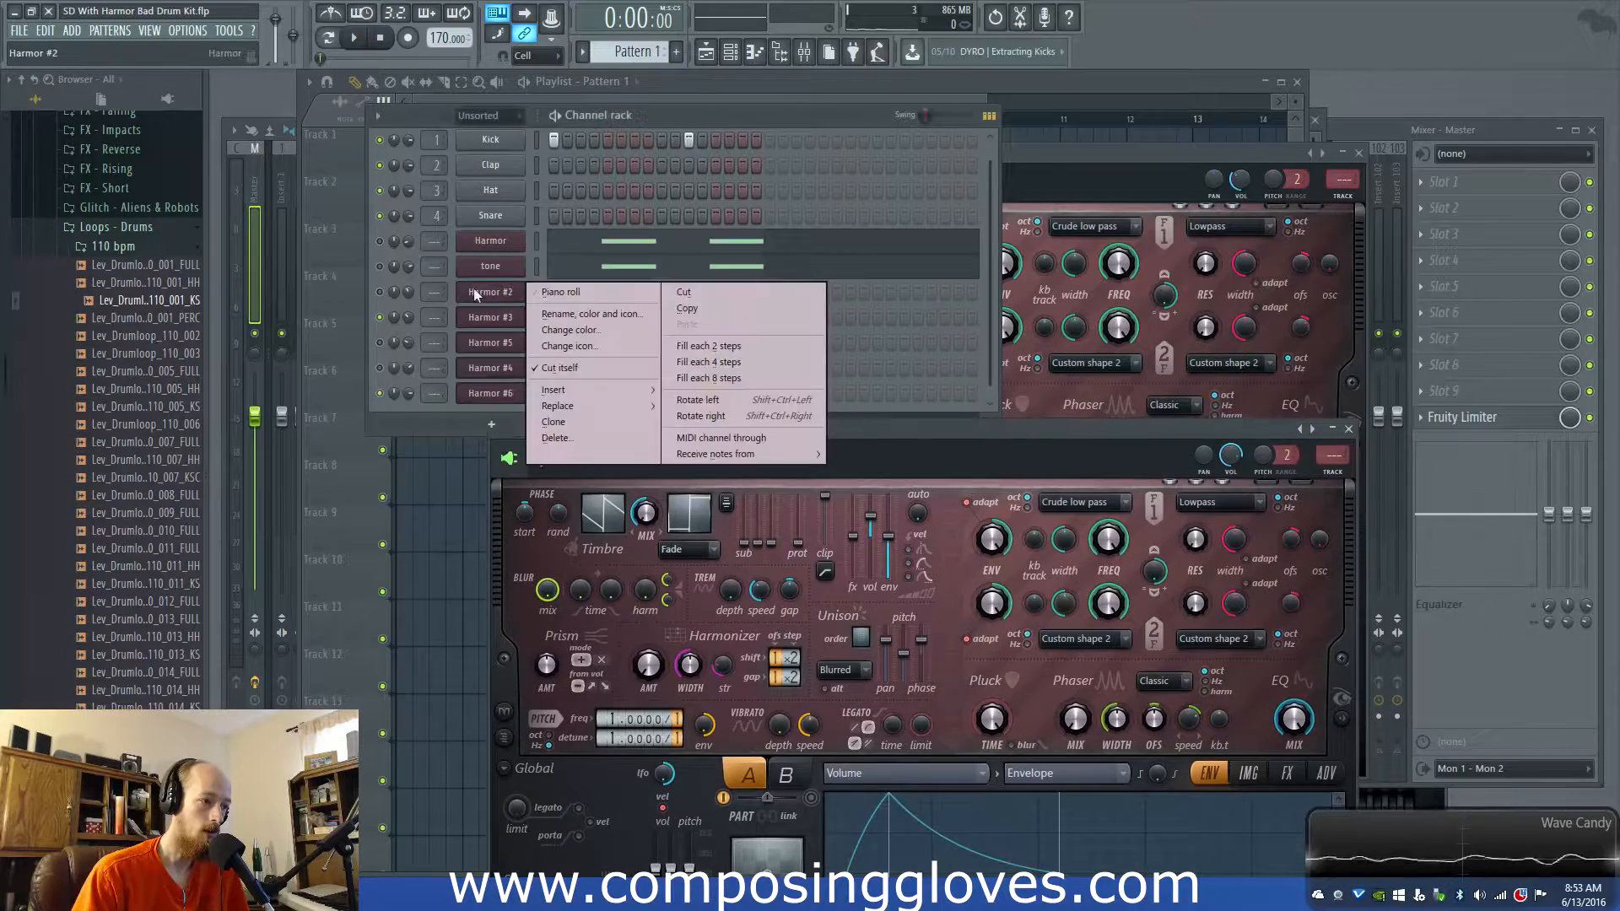
{"action": "left_click", "coordinate": [692, 309]}
{"action": "right_click", "coordinate": [489, 394]}
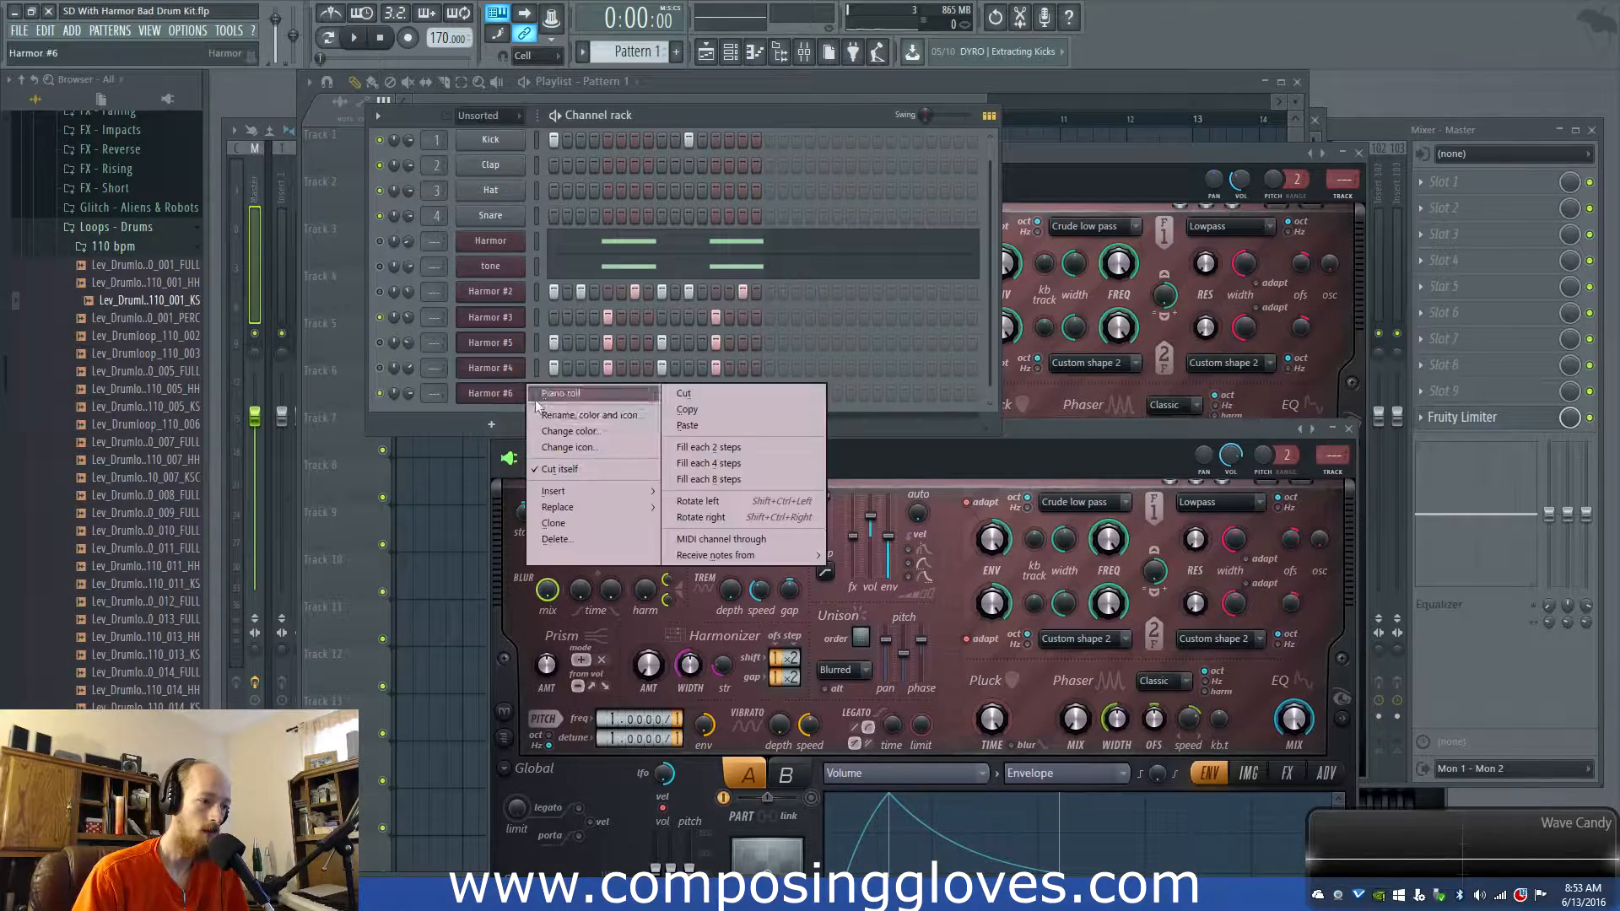
{"action": "left_click", "coordinate": [719, 425]}
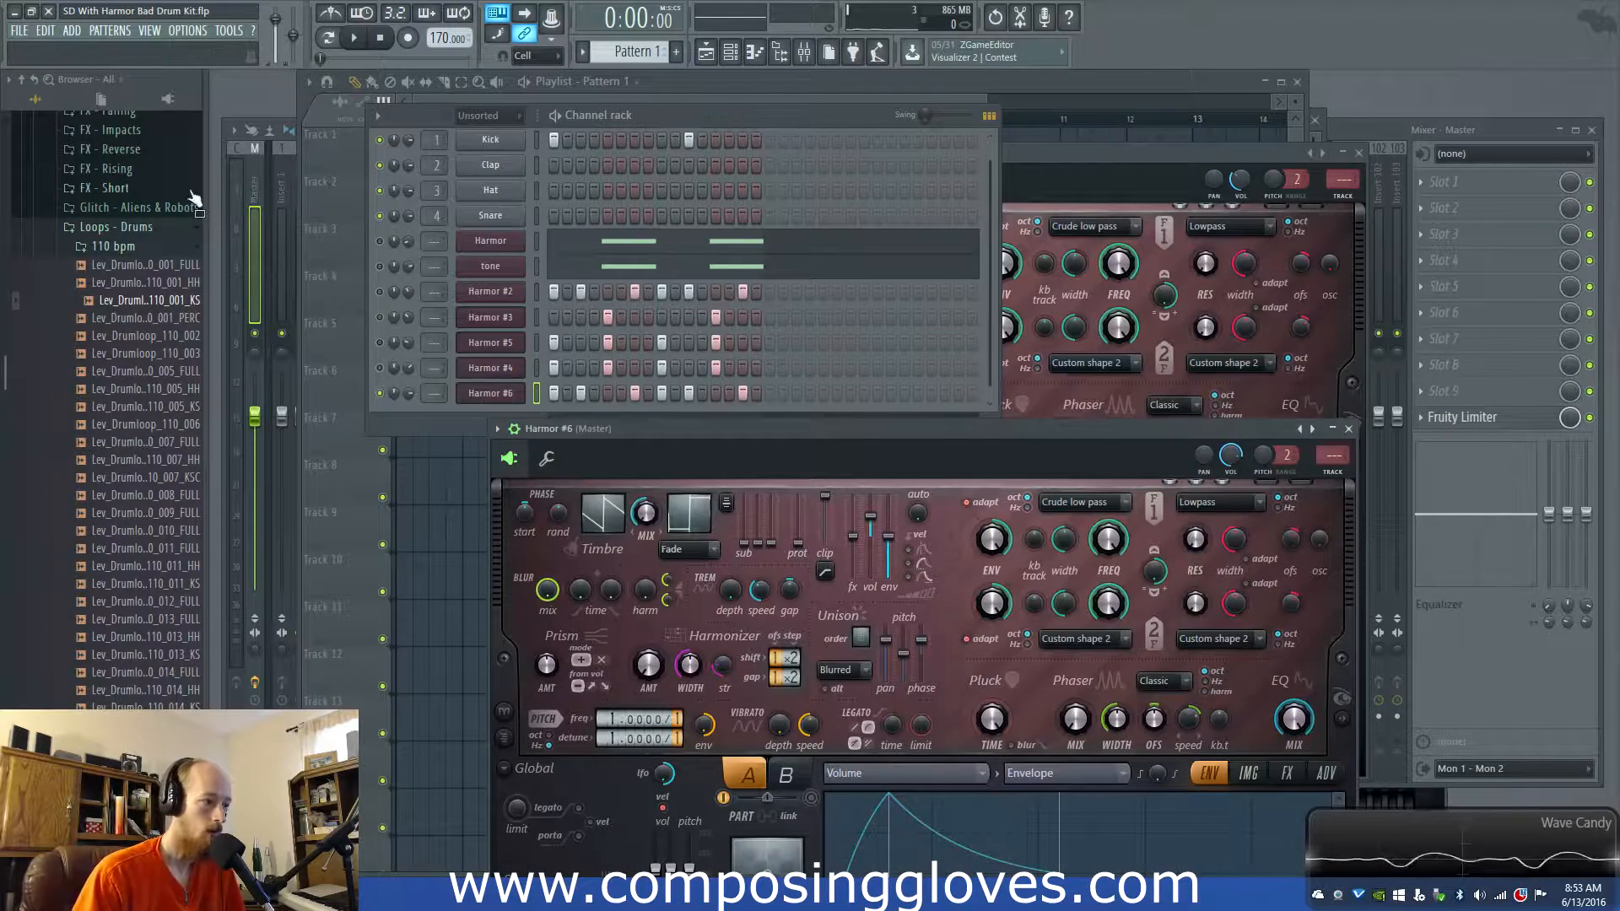
Load the White Noise sample from the recent files into the Harmor #6 channel
{"action": "left_click", "coordinate": [47, 84]}
{"action": "left_click", "coordinate": [53, 97]}
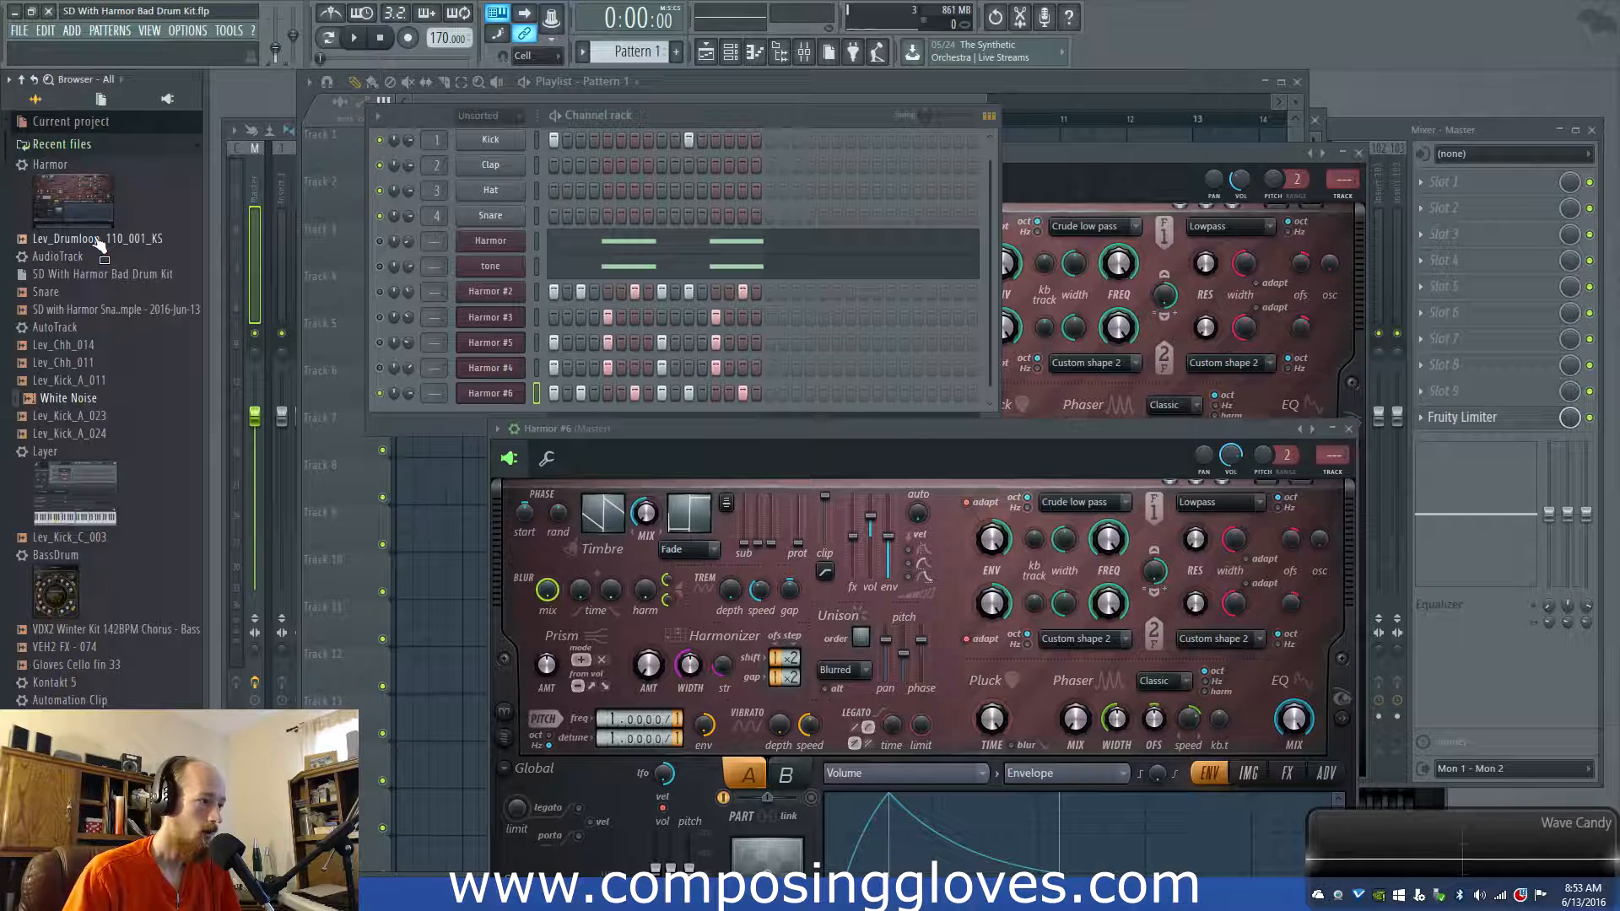
{"action": "left_click_drag", "start_coordinate": [93, 410], "coordinate": [287, 402]}
{"action": "left_click_drag", "start_coordinate": [464, 393], "coordinate": [465, 395]}
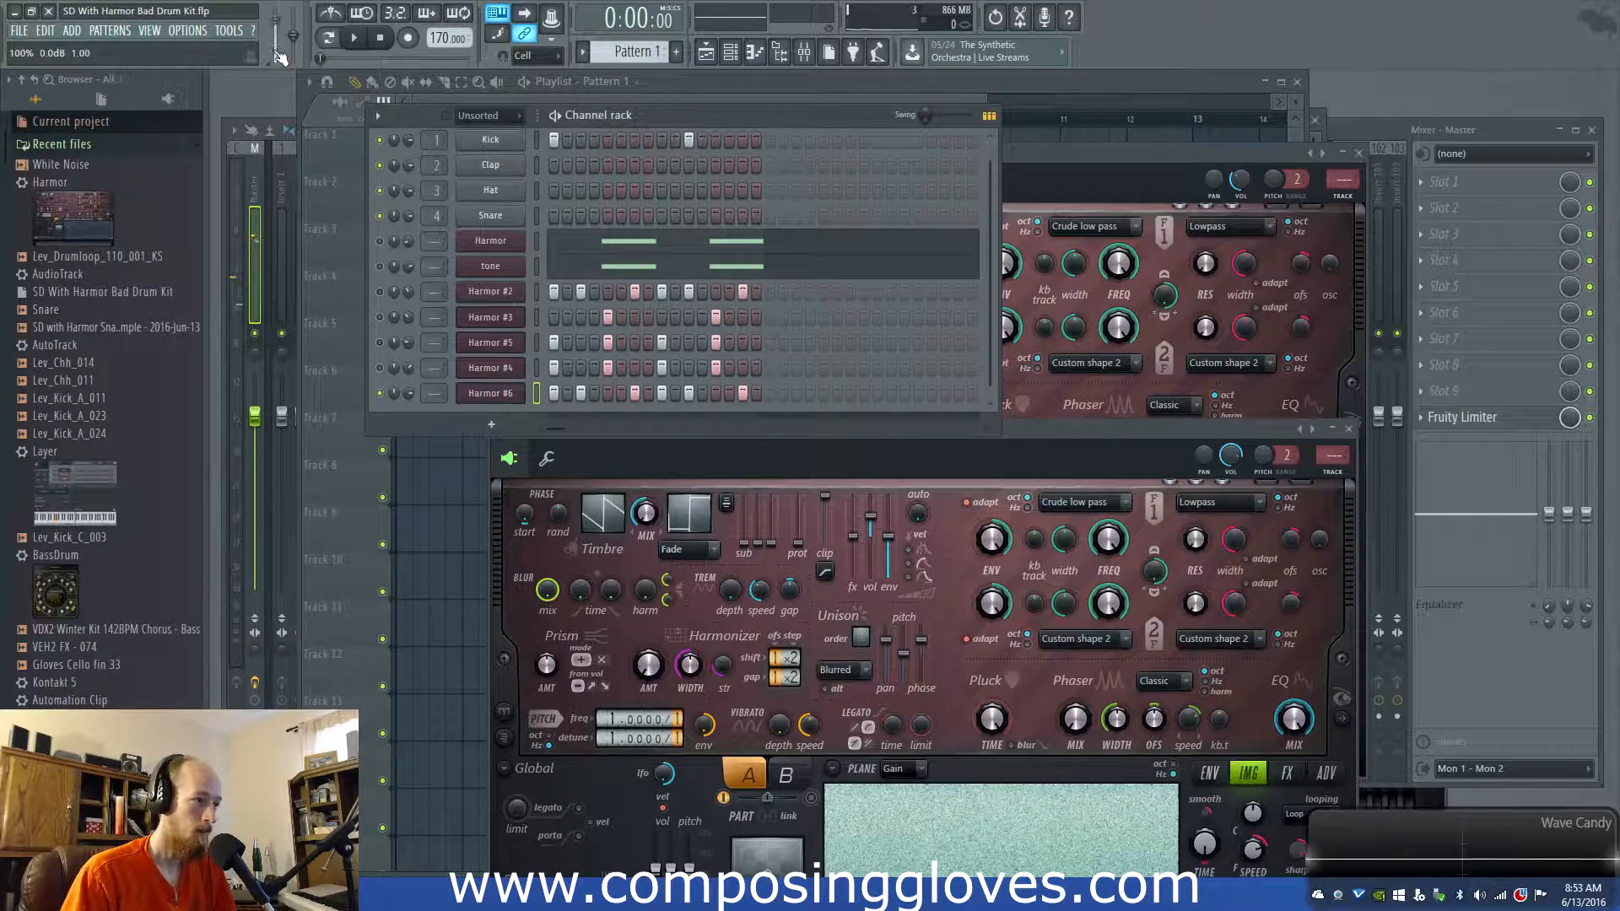
Display the volume envelope of Harmor #6 and enable it
{"action": "left_click_drag", "start_coordinate": [1076, 427], "coordinate": [982, 184]}
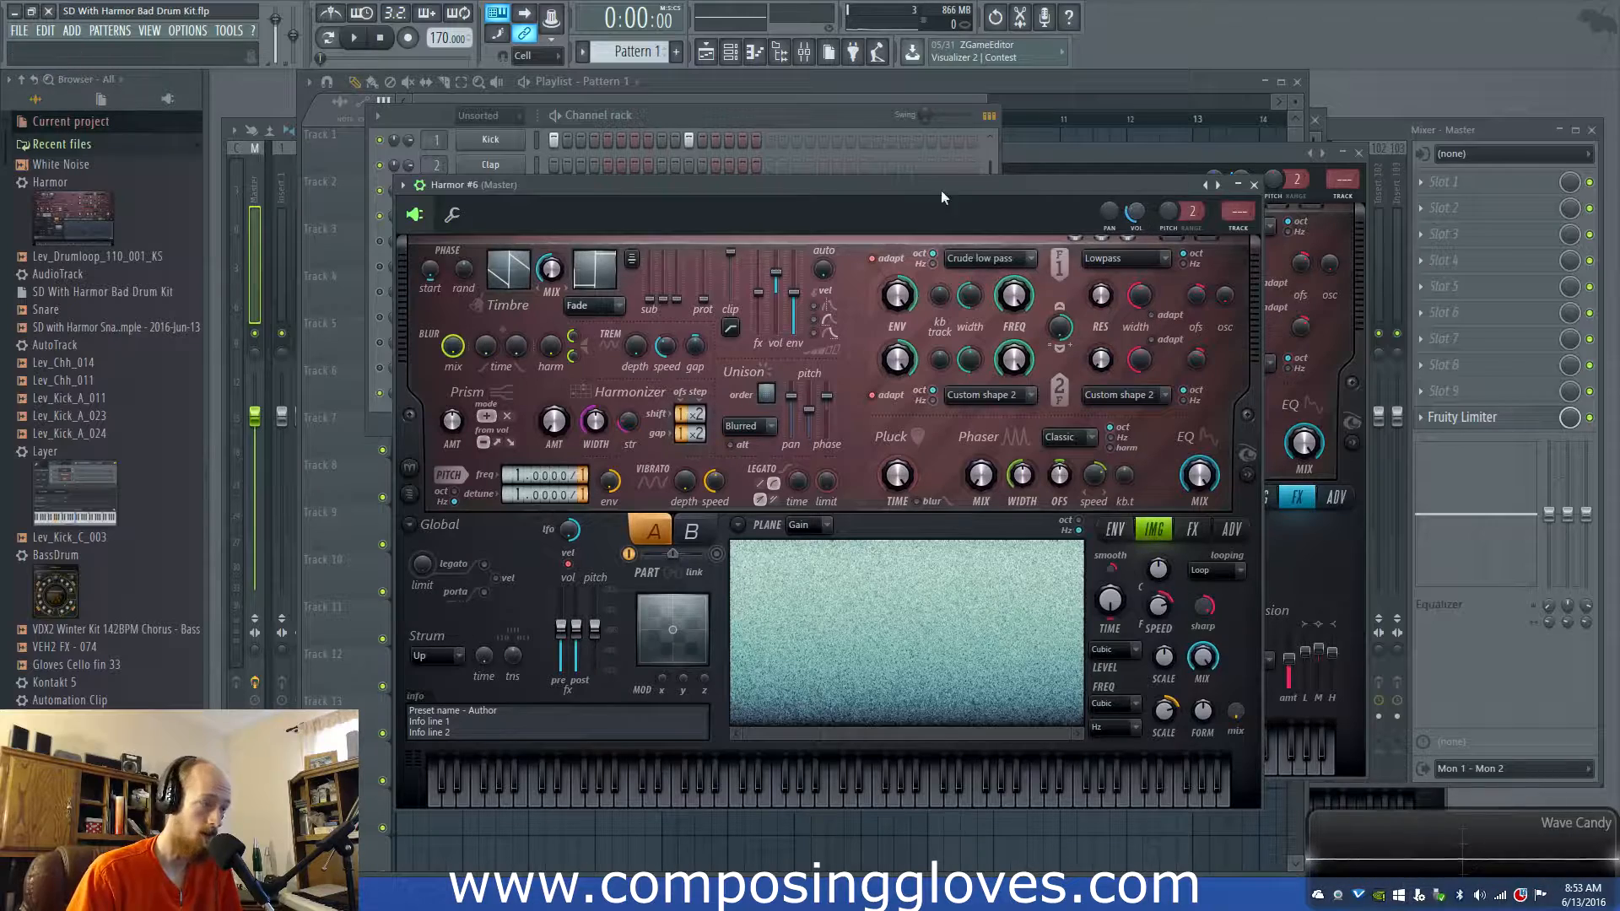
{"action": "left_click", "coordinate": [1126, 538]}
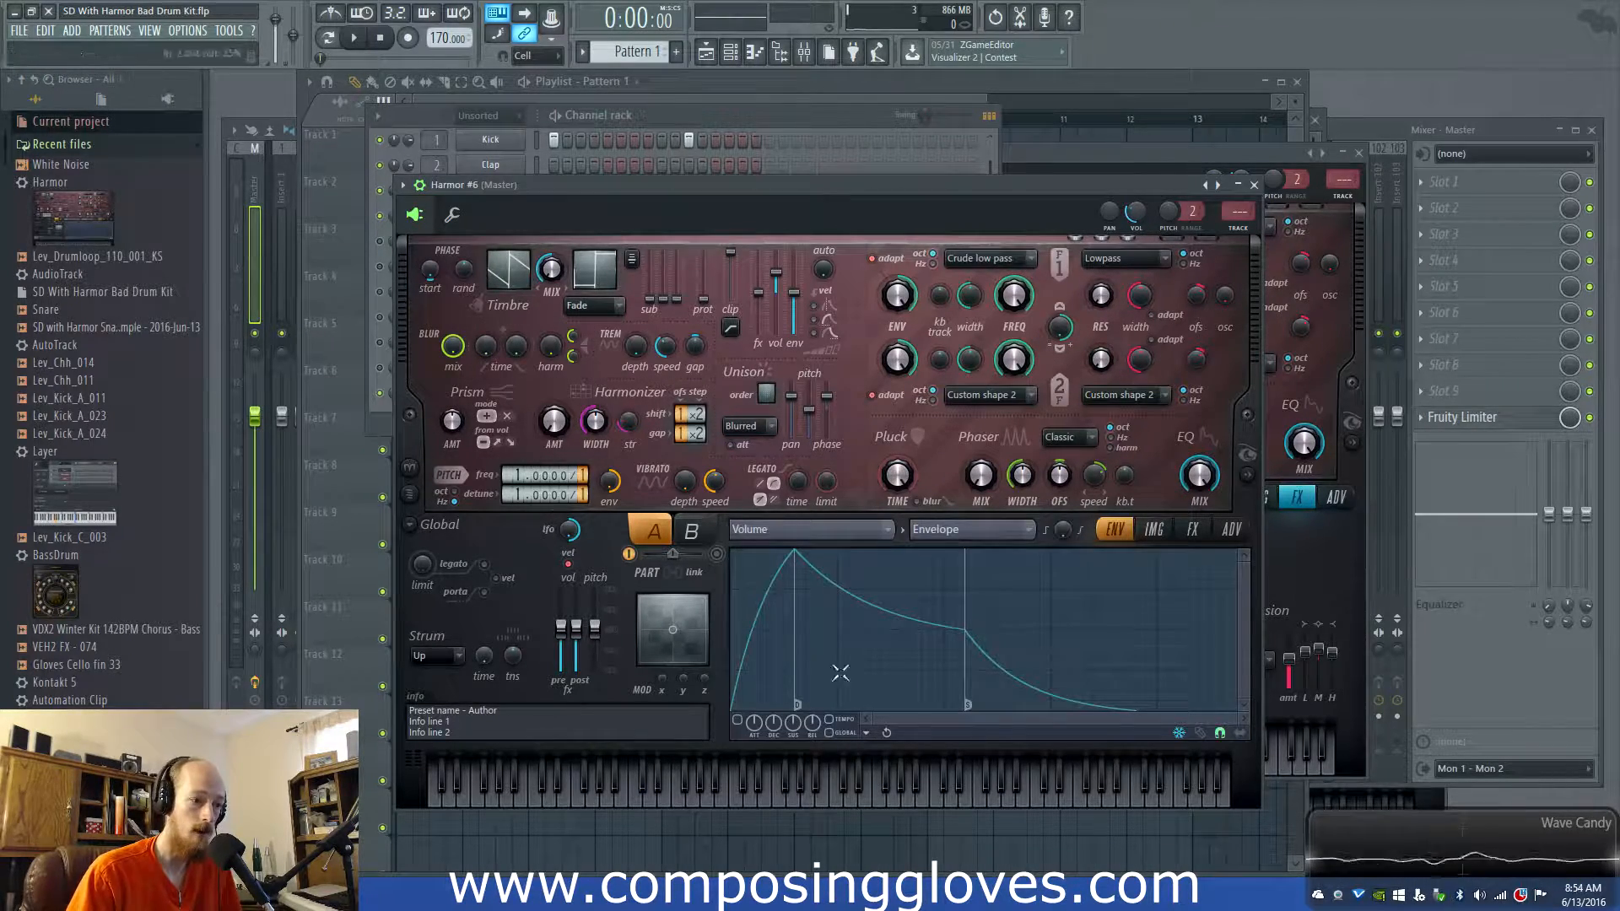
{"action": "left_click", "coordinate": [385, 407]}
{"action": "left_click", "coordinate": [480, 395]}
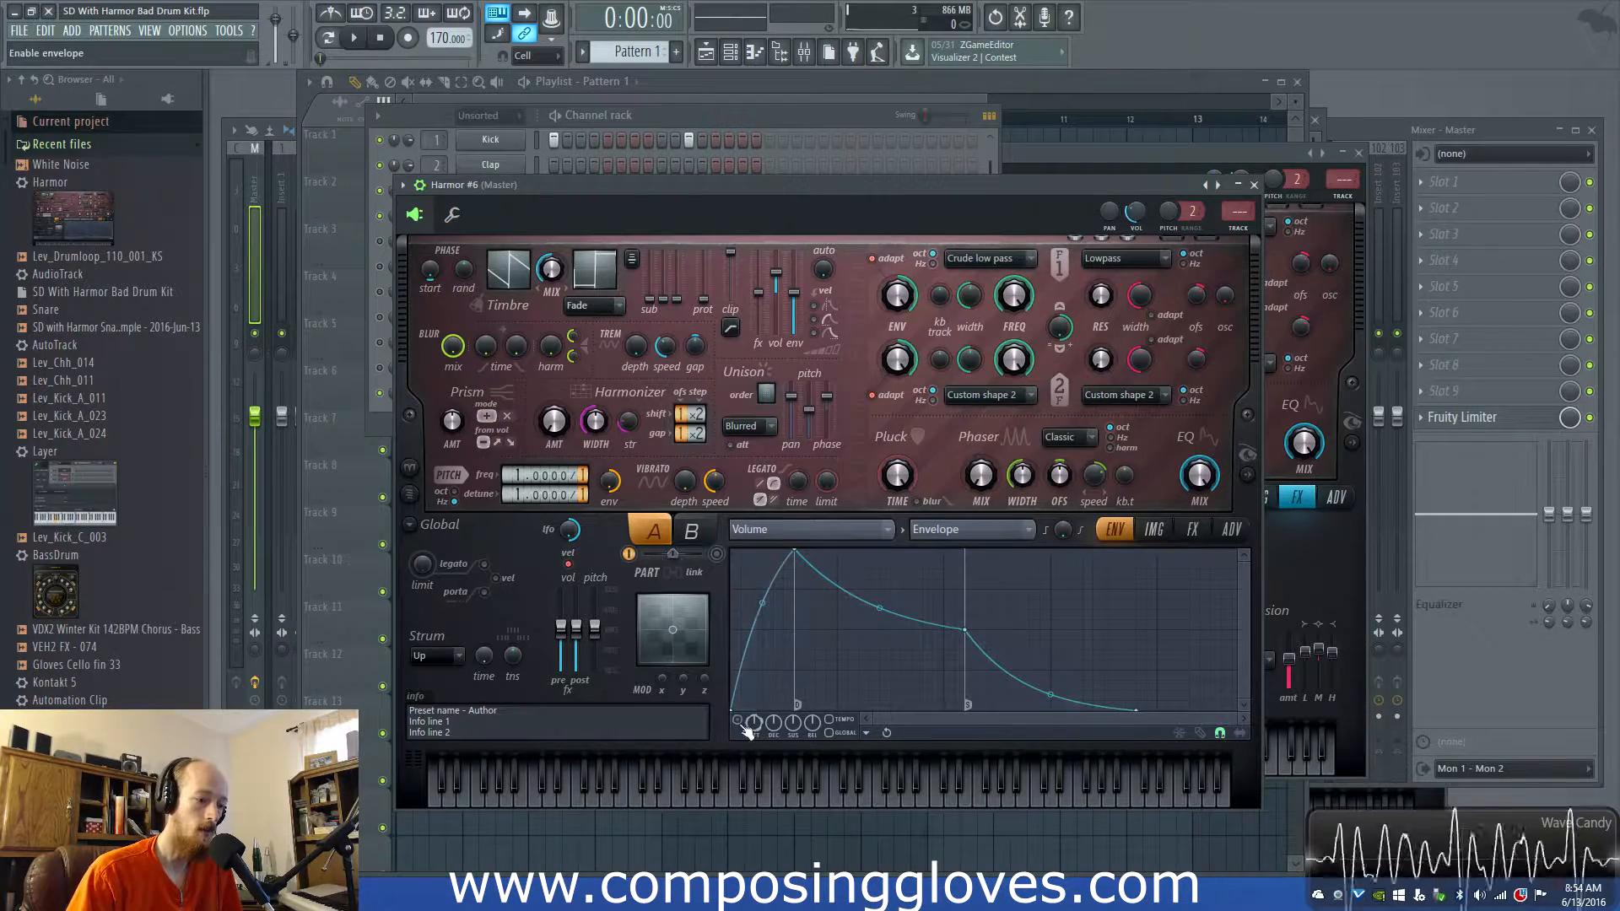
{"action": "left_click", "coordinate": [744, 725]}
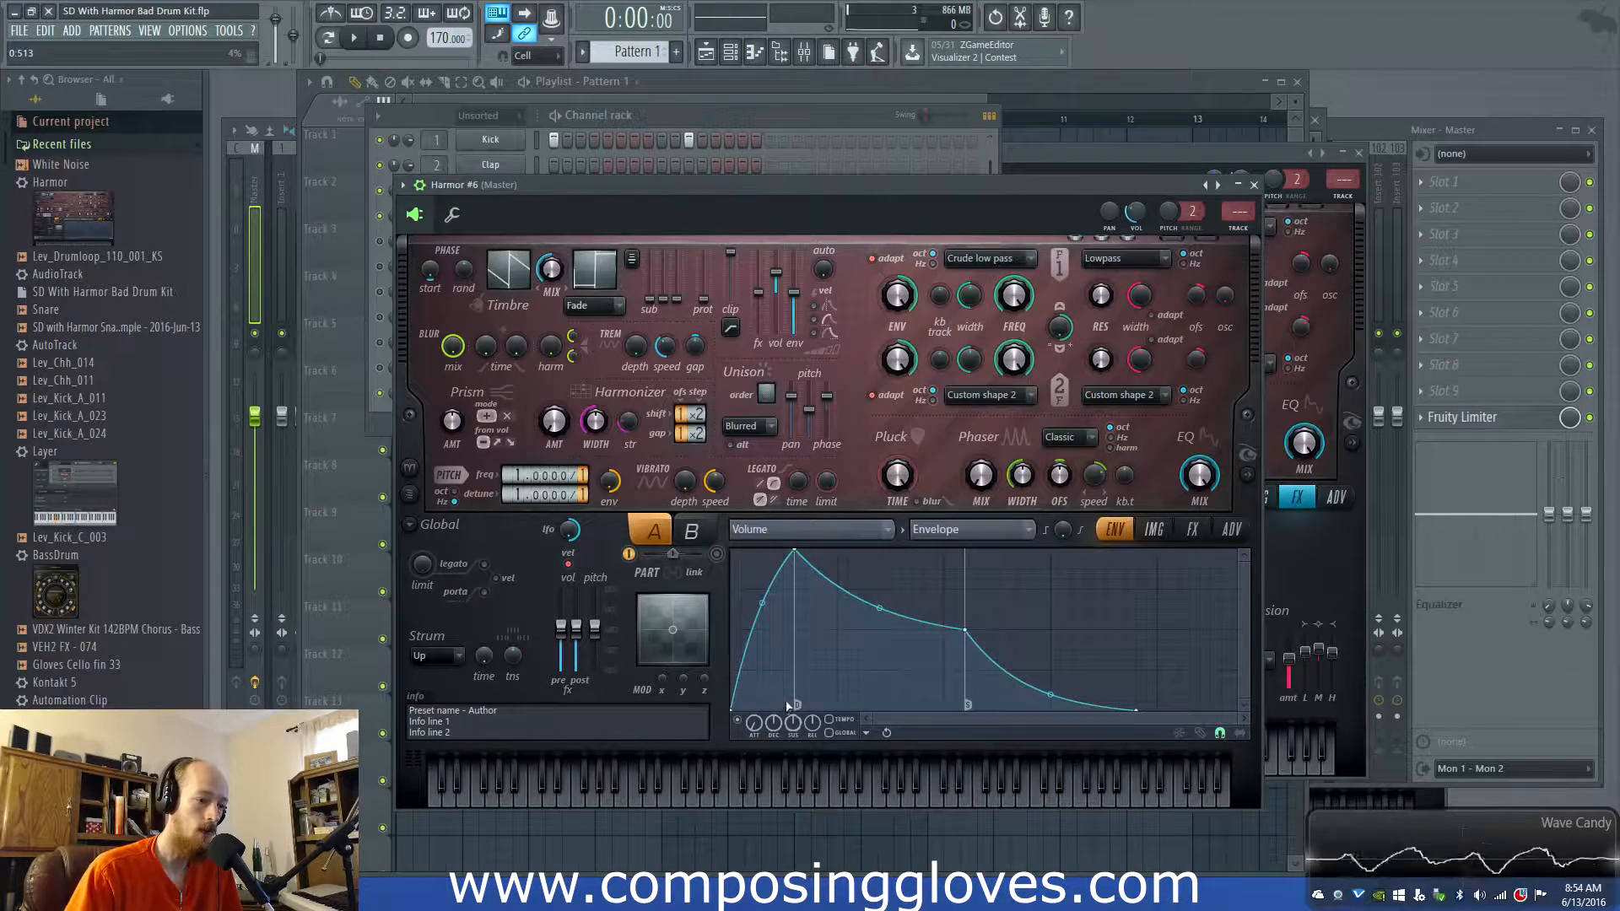
Drop the volume envelope's sustain to the floor and bend its decay into a steep curve during playback
{"action": "mouse_move", "coordinate": [793, 724]}
{"action": "left_mouse_down"}
{"action": "mouse_move", "coordinate": [792, 743]}
{"action": "mouse_move", "coordinate": [775, 717]}
{"action": "mouse_move", "coordinate": [773, 743]}
{"action": "mouse_move", "coordinate": [773, 722]}
{"action": "mouse_move", "coordinate": [792, 744]}
{"action": "left_mouse_up"}
{"action": "key", "text": "space"}
{"action": "mouse_move", "coordinate": [968, 704]}
{"action": "left_mouse_down"}
{"action": "mouse_move", "coordinate": [968, 631]}
{"action": "mouse_move", "coordinate": [969, 715]}
{"action": "left_mouse_up"}
{"action": "mouse_move", "coordinate": [774, 724]}
{"action": "left_mouse_down"}
{"action": "mouse_move", "coordinate": [774, 744]}
{"action": "mouse_move", "coordinate": [774, 726]}
{"action": "left_mouse_up"}
{"action": "left_click_drag", "start_coordinate": [879, 669], "coordinate": [879, 708]}
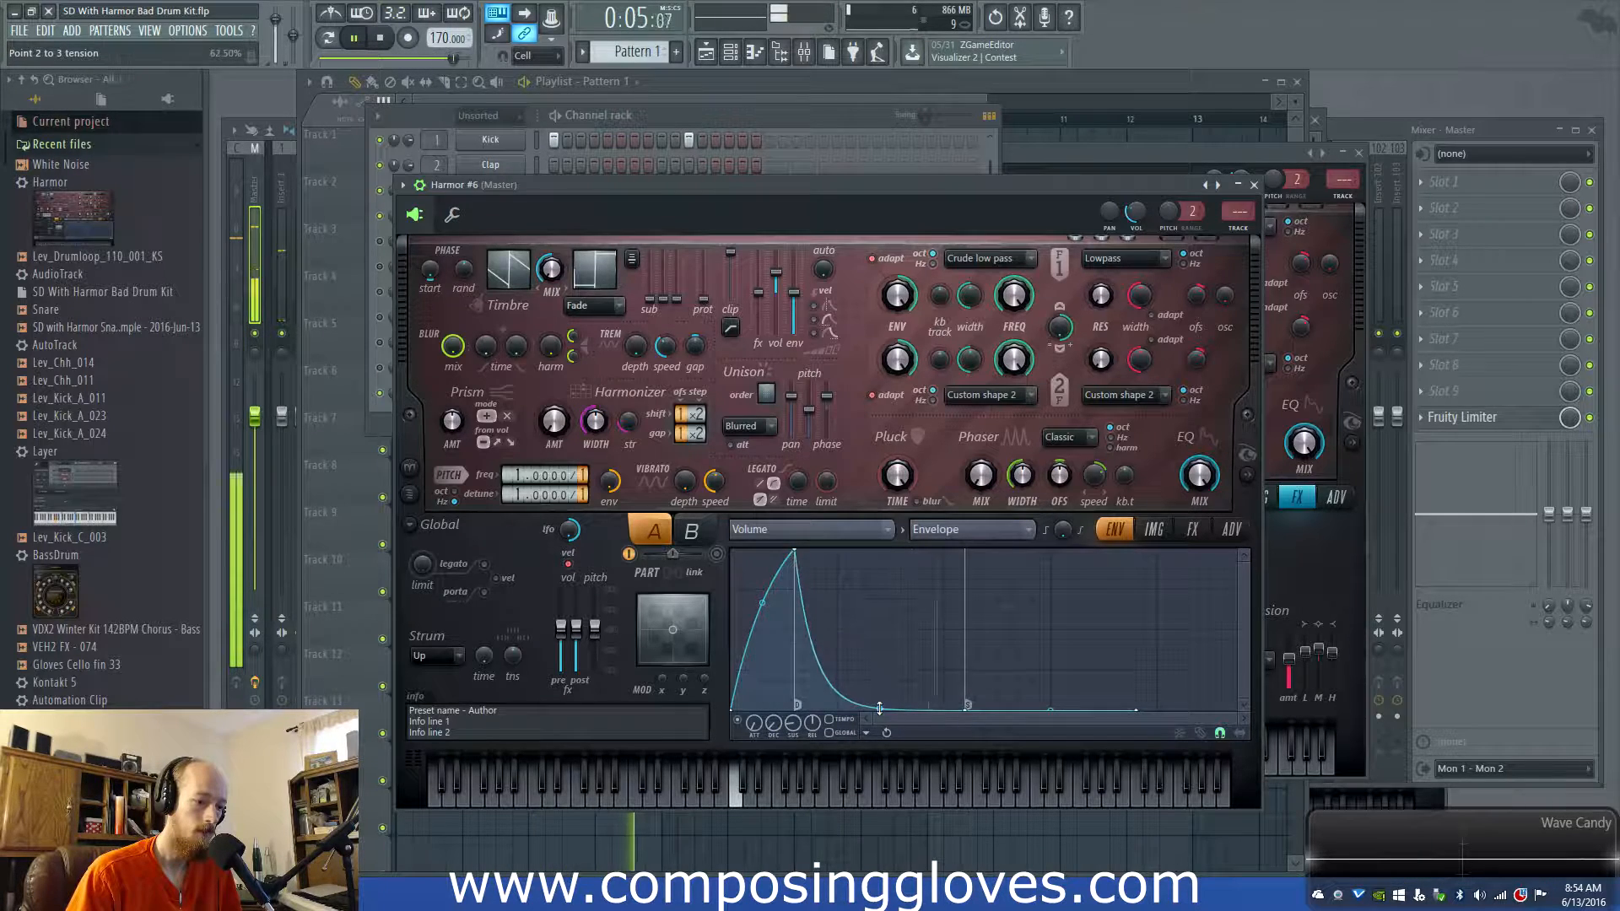
{"action": "key", "text": "space"}
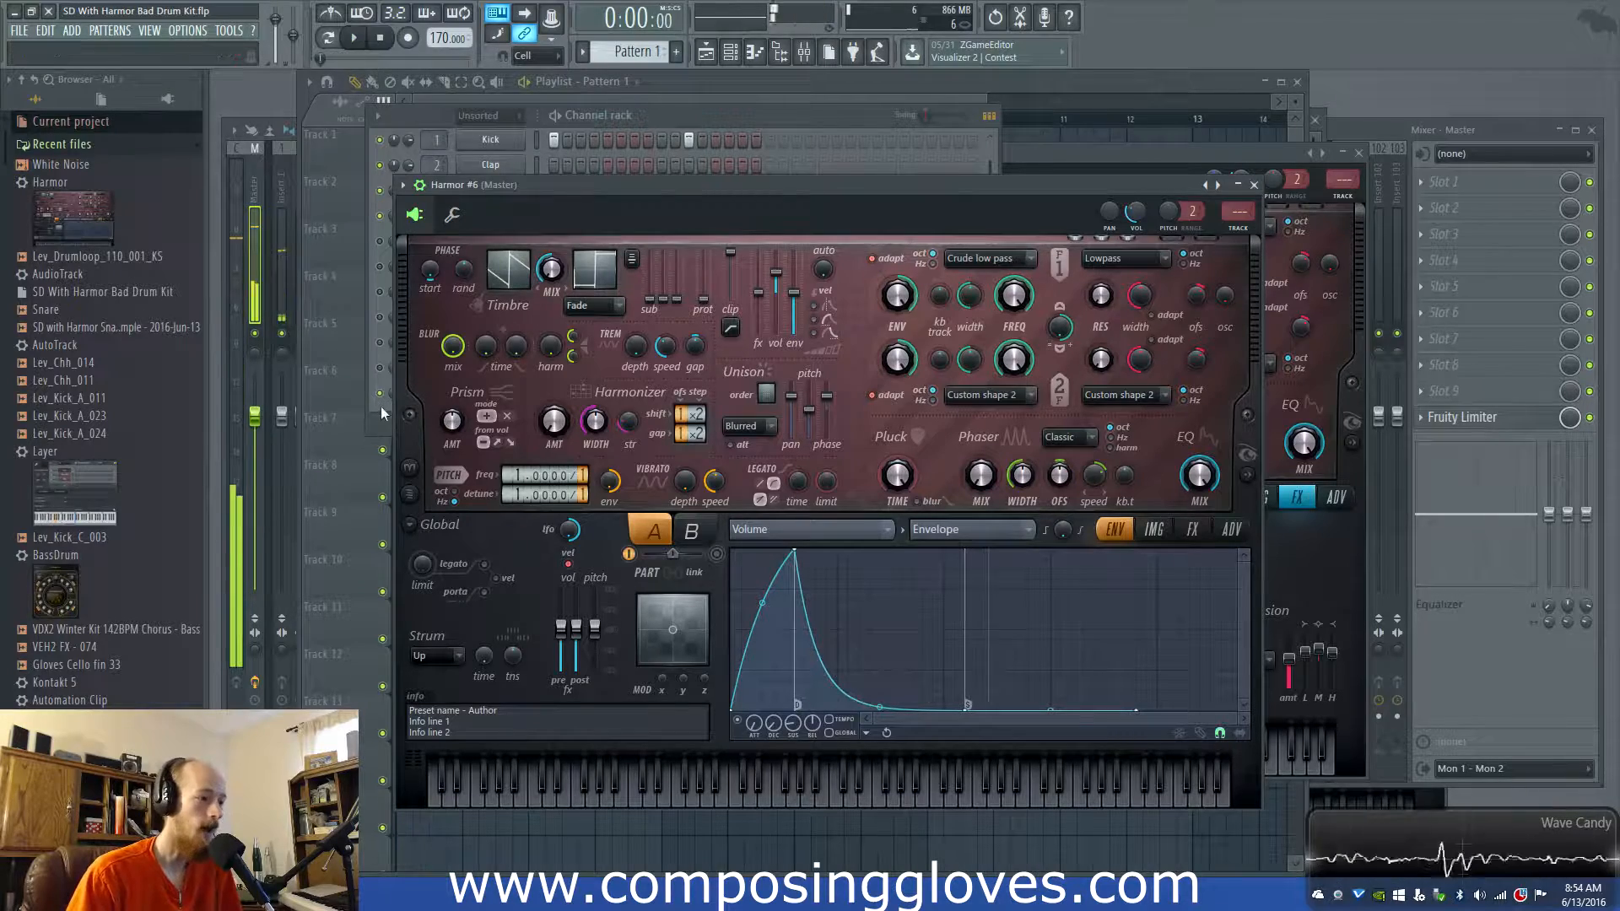
Put a low extra point in the volume envelope's decay and extend the sustain point further out in time
{"action": "mouse_move", "coordinate": [880, 707]}
{"action": "left_mouse_down"}
{"action": "mouse_move", "coordinate": [816, 702]}
{"action": "mouse_move", "coordinate": [868, 691]}
{"action": "left_mouse_up"}
{"action": "left_click_drag", "start_coordinate": [969, 711], "coordinate": [1053, 707]}
Lengthen the volume envelope's decay time and fine-tune the decay point and curve while listening to playback
{"action": "key", "text": "space"}
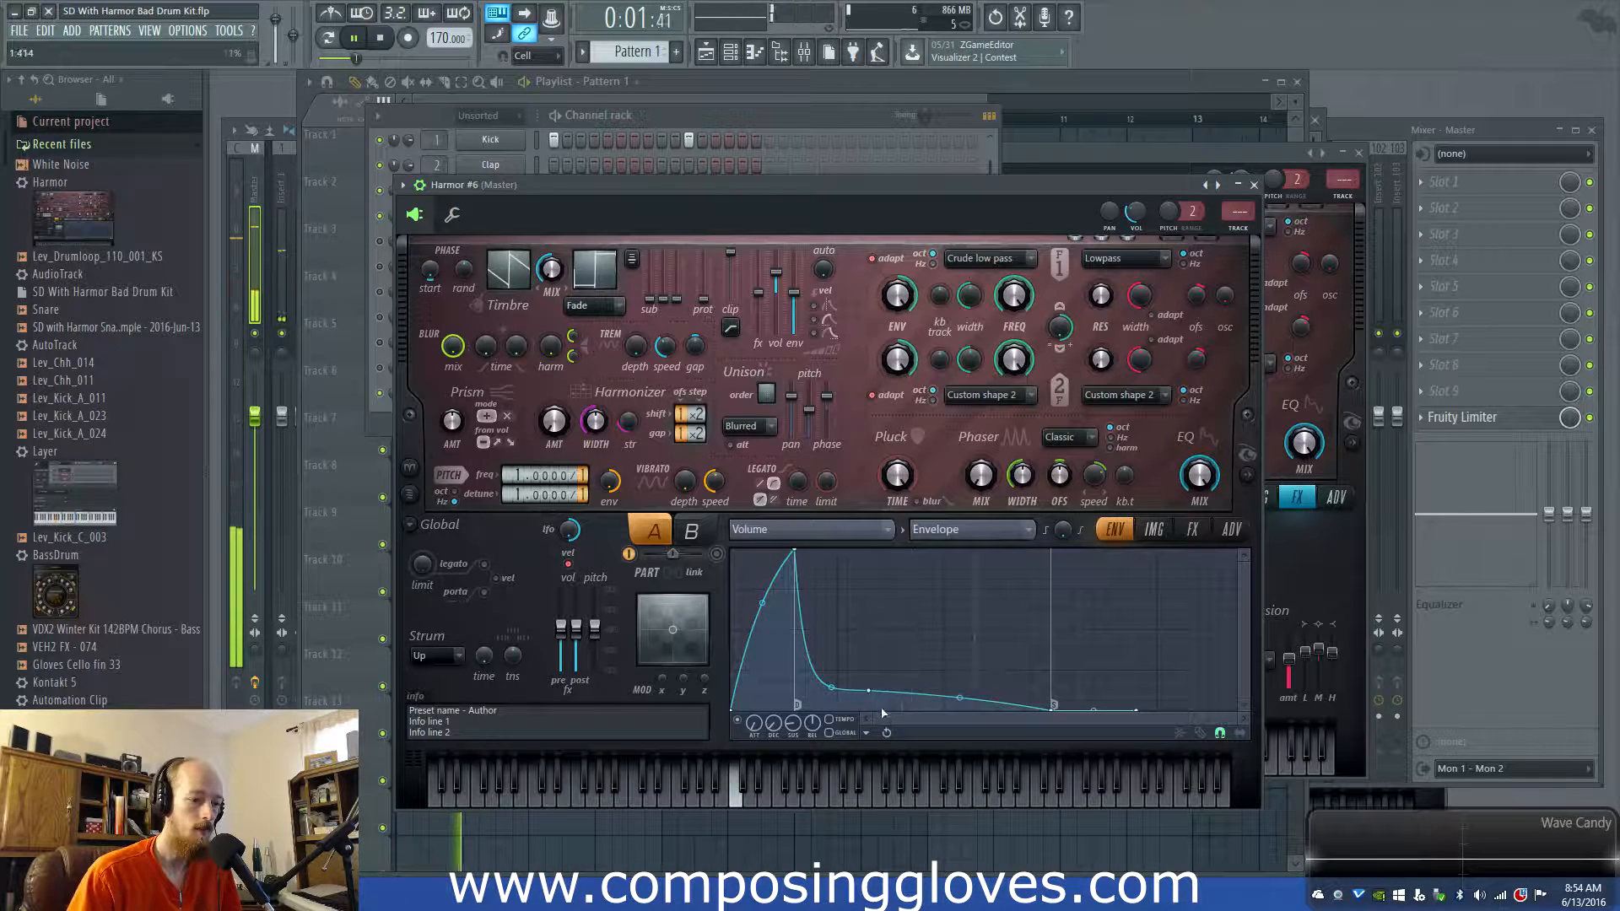
{"action": "scroll", "coordinate": [780, 722], "scroll_direction": "up", "scroll_amount": 5}
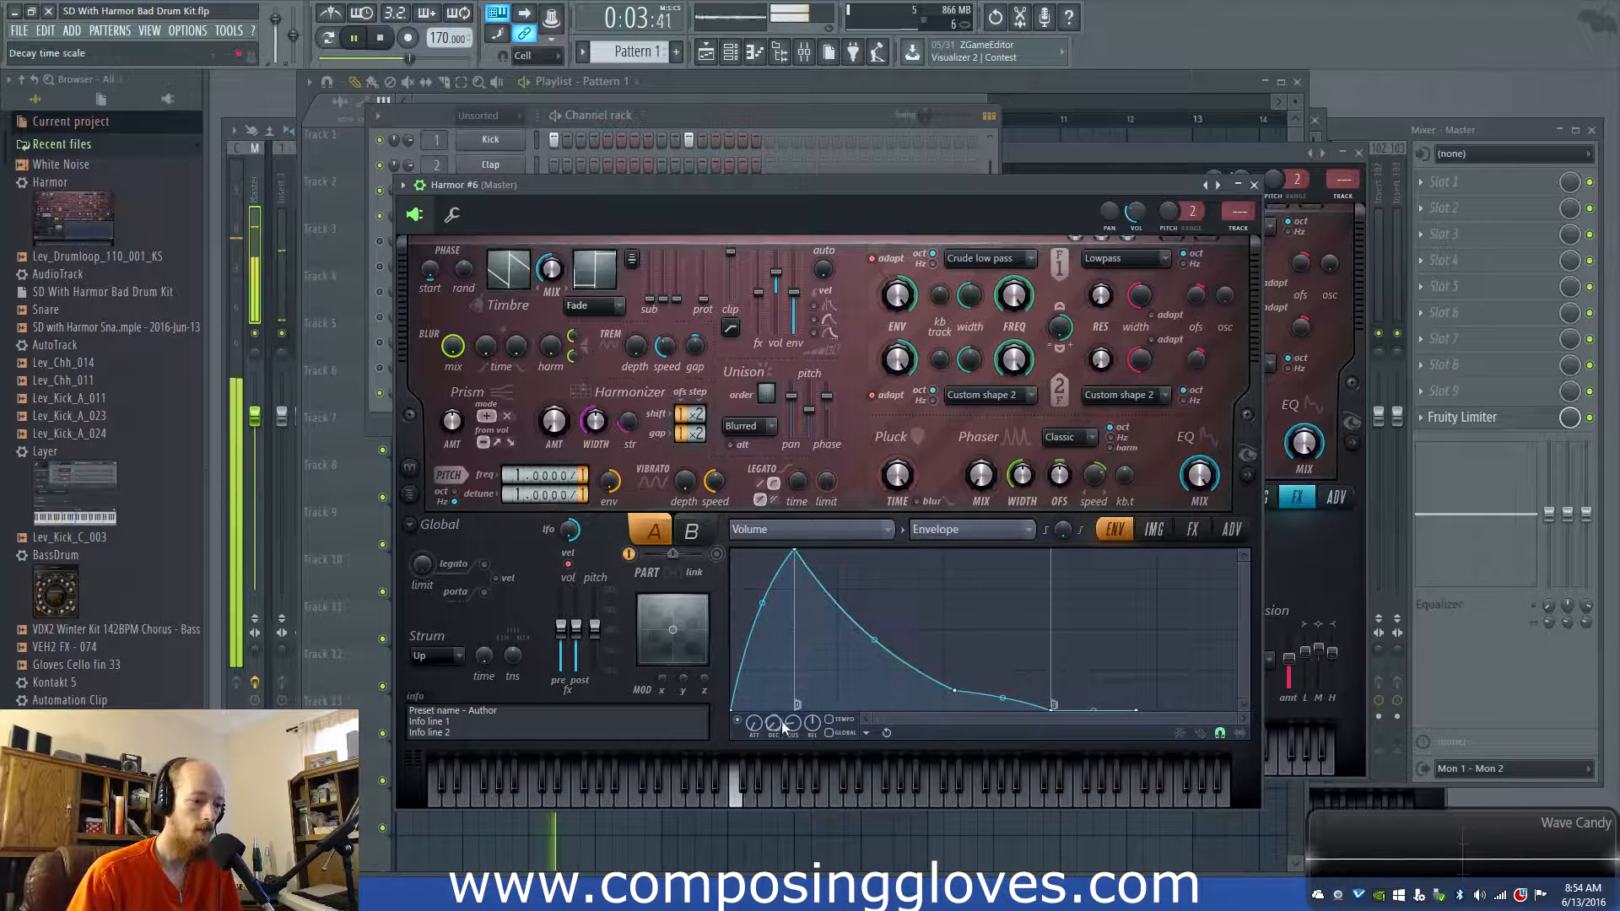
{"action": "scroll", "coordinate": [776, 725], "scroll_direction": "down", "scroll_amount": 5}
{"action": "scroll", "coordinate": [774, 729], "scroll_direction": "up", "scroll_amount": 5}
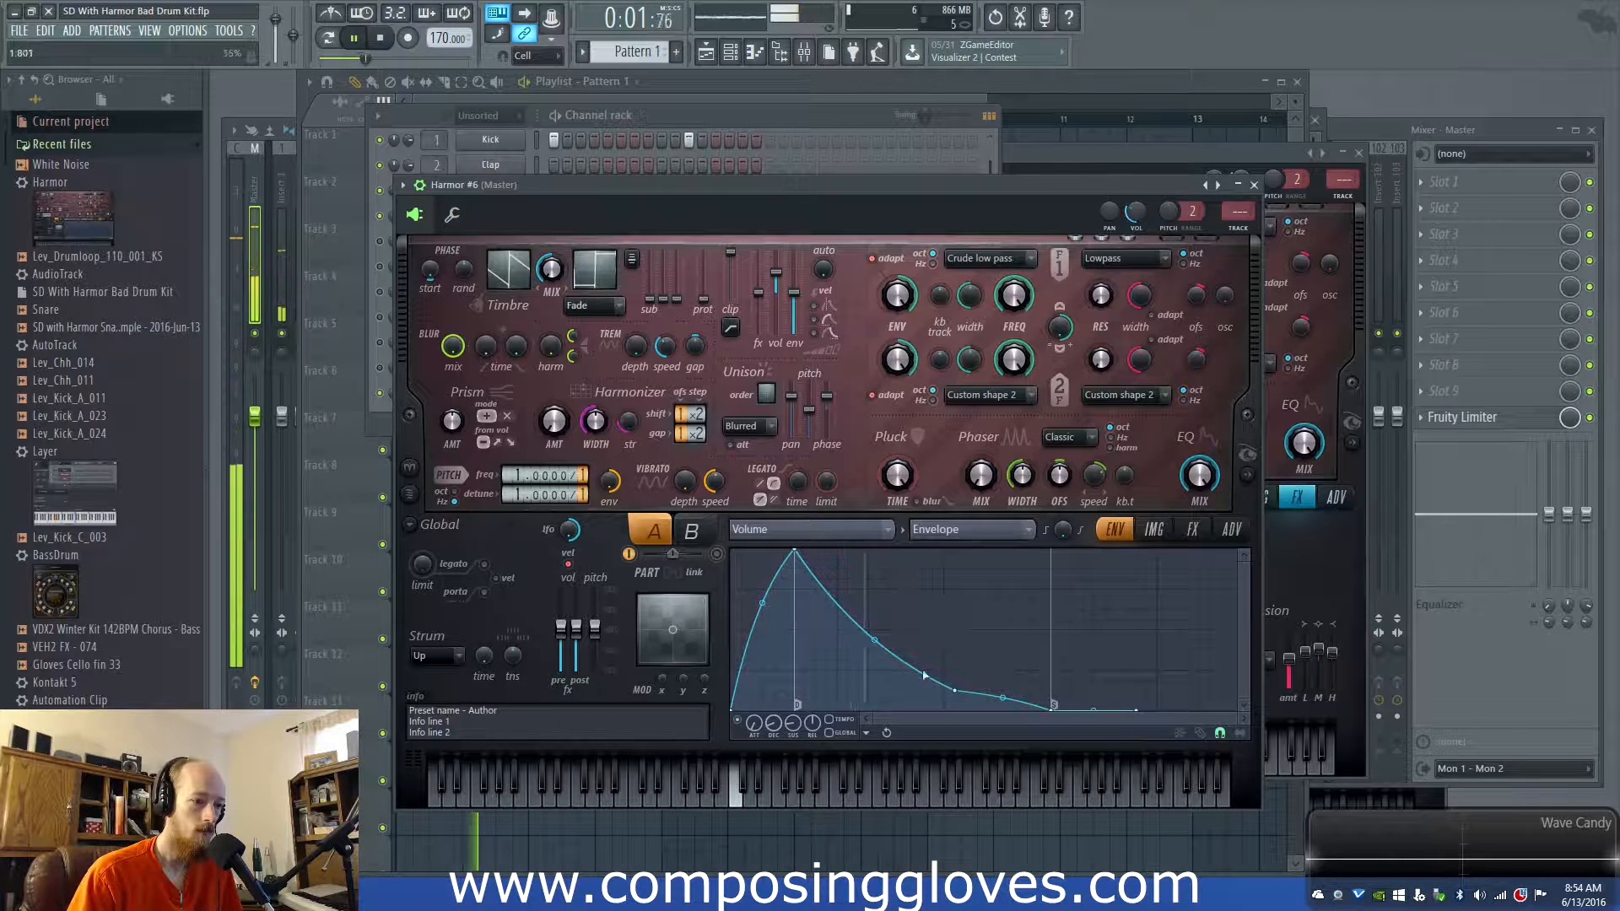
{"action": "left_click_drag", "start_coordinate": [961, 692], "coordinate": [945, 691]}
{"action": "mouse_move", "coordinate": [867, 638]}
{"action": "left_mouse_down"}
{"action": "mouse_move", "coordinate": [869, 656]}
{"action": "mouse_move", "coordinate": [869, 629]}
{"action": "left_mouse_up"}
{"action": "key", "text": "space"}
Shape Harmor #6's global EQ with a deep low-frequency cut that curves up to a nearly flat upper range
{"action": "left_click", "coordinate": [1198, 475]}
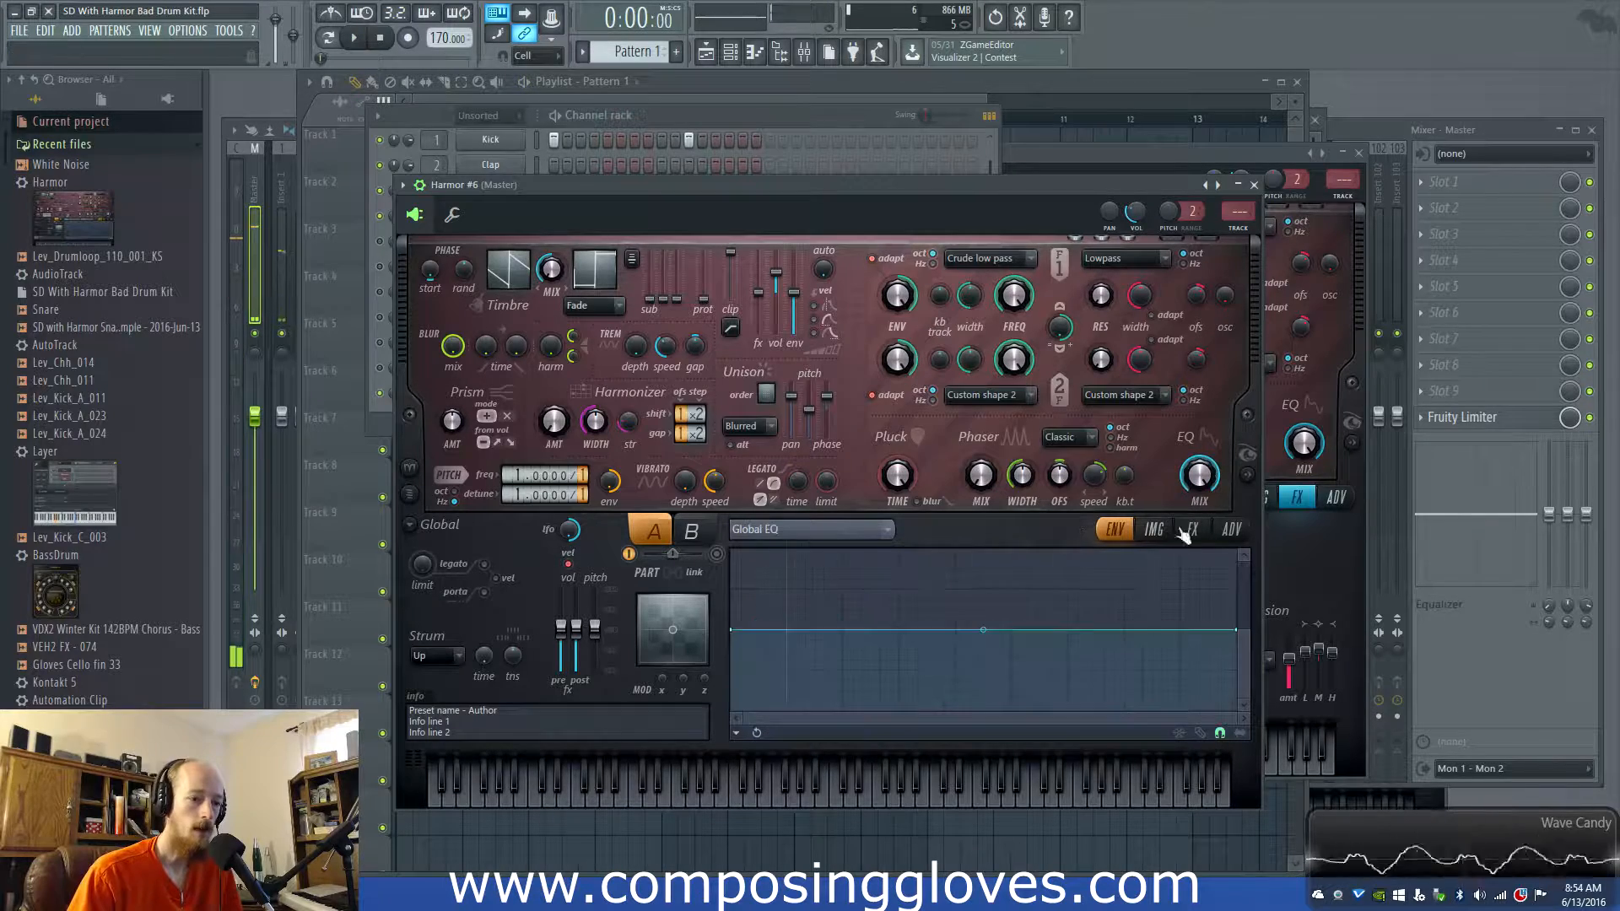
{"action": "left_click_drag", "start_coordinate": [880, 629], "coordinate": [752, 714]}
{"action": "key", "text": "space"}
{"action": "right_click", "coordinate": [1105, 605]}
{"action": "left_click_drag", "start_coordinate": [1105, 607], "coordinate": [917, 620]}
{"action": "key", "text": "space"}
{"action": "key", "text": "space"}
{"action": "left_click_drag", "start_coordinate": [824, 669], "coordinate": [828, 700]}
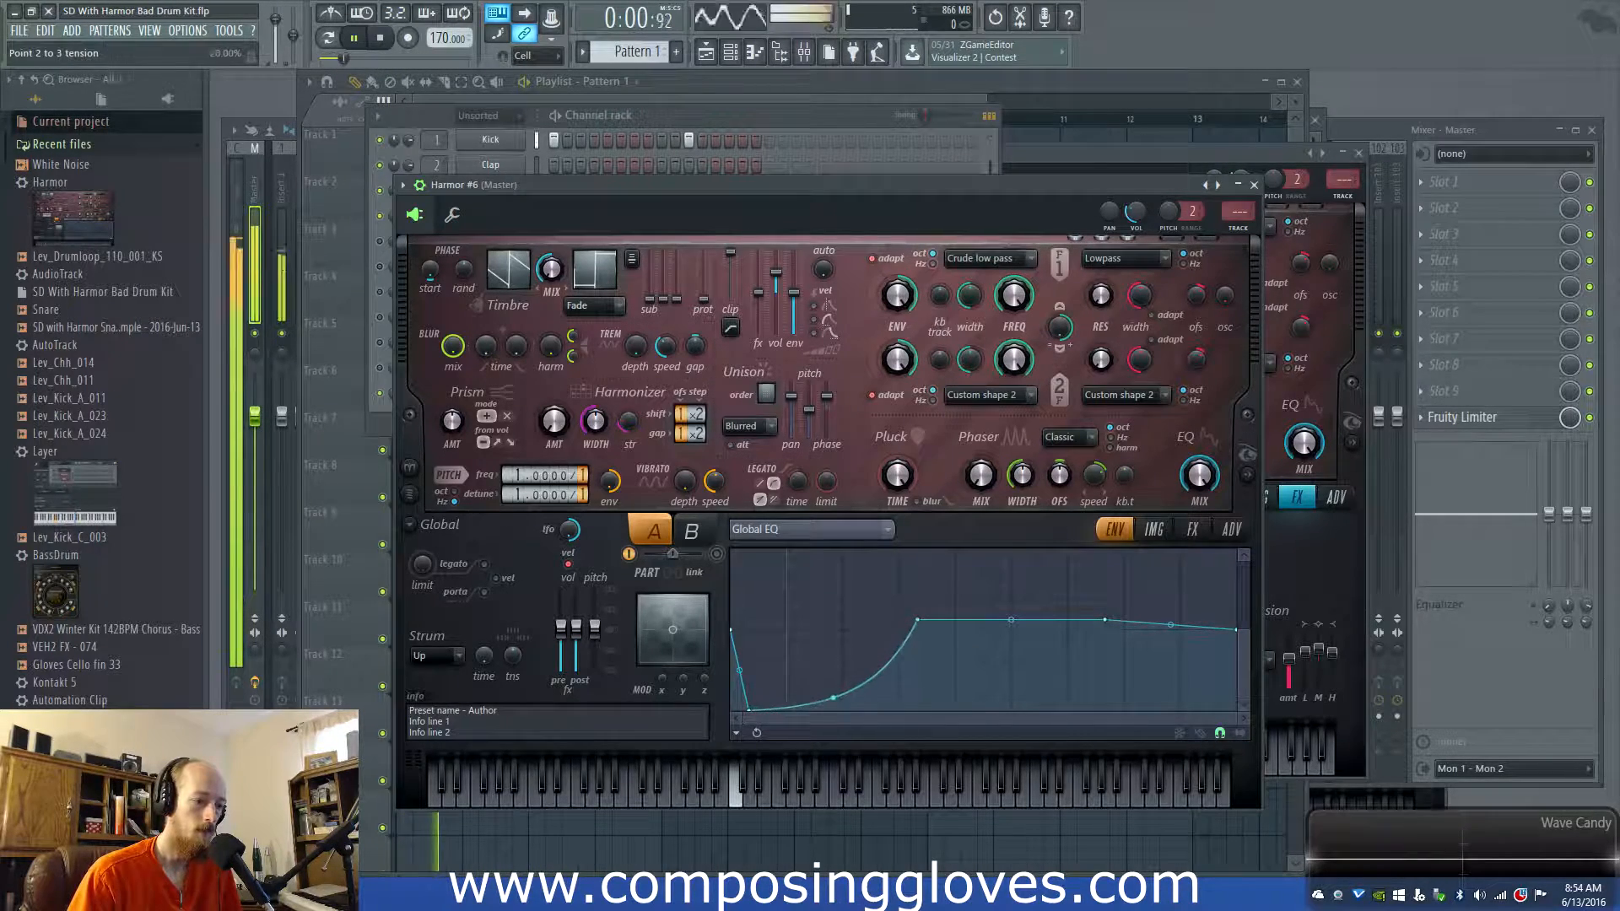
Pull the lowest-frequency point of Harmor #6's global EQ down to the floor and stop playback
{"action": "left_click_drag", "start_coordinate": [732, 631], "coordinate": [722, 707]}
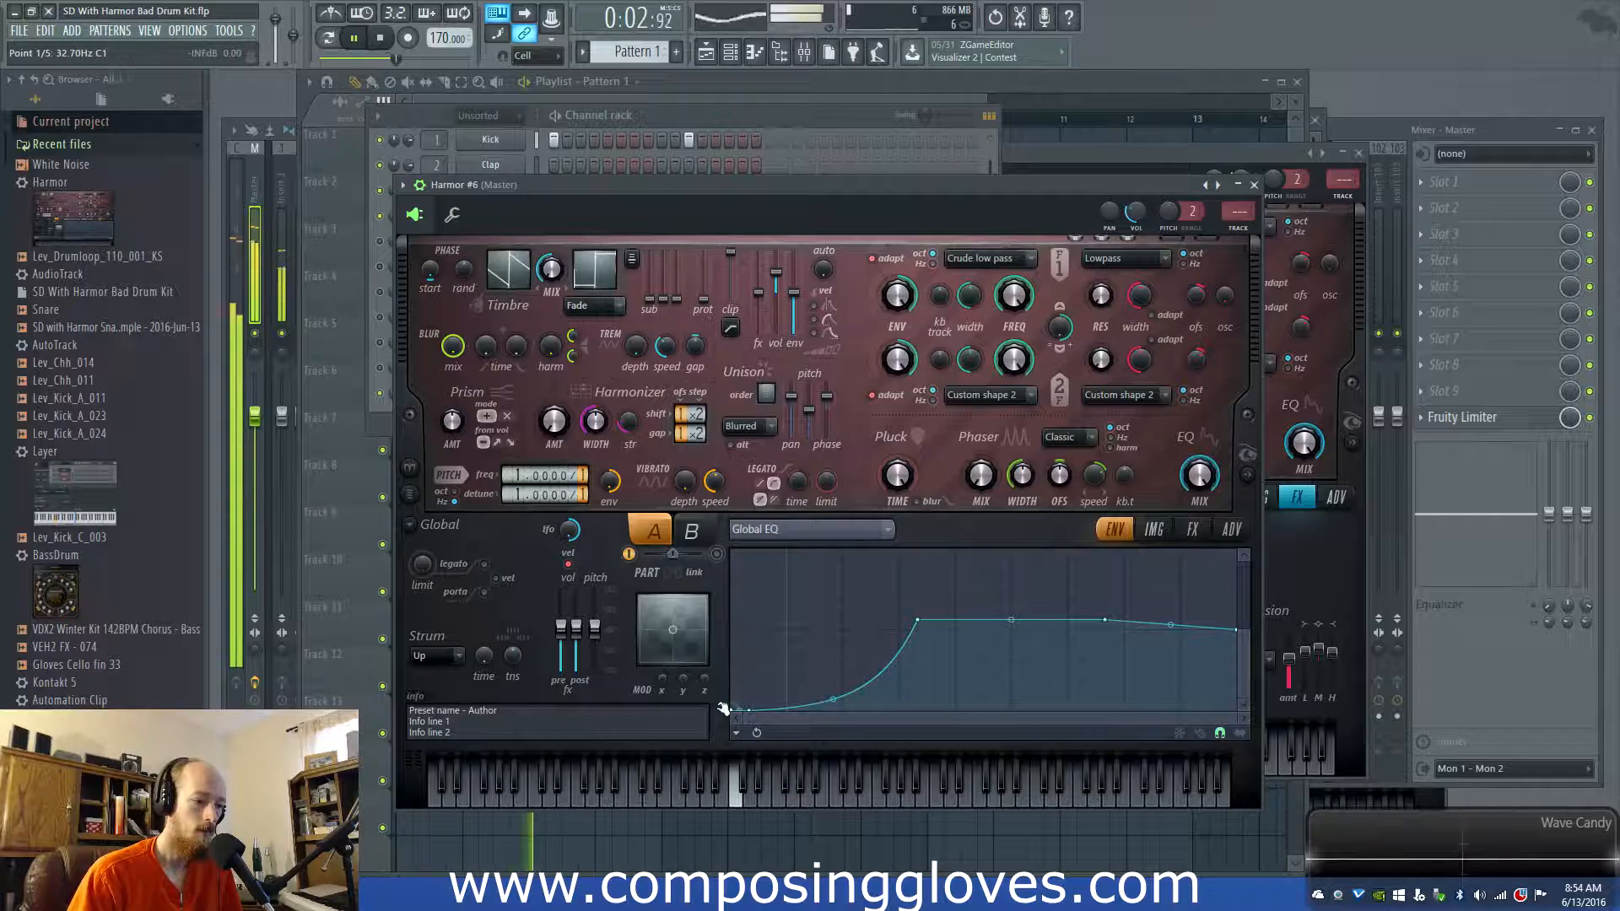
{"action": "key", "text": "space"}
{"action": "left_click", "coordinate": [389, 371]}
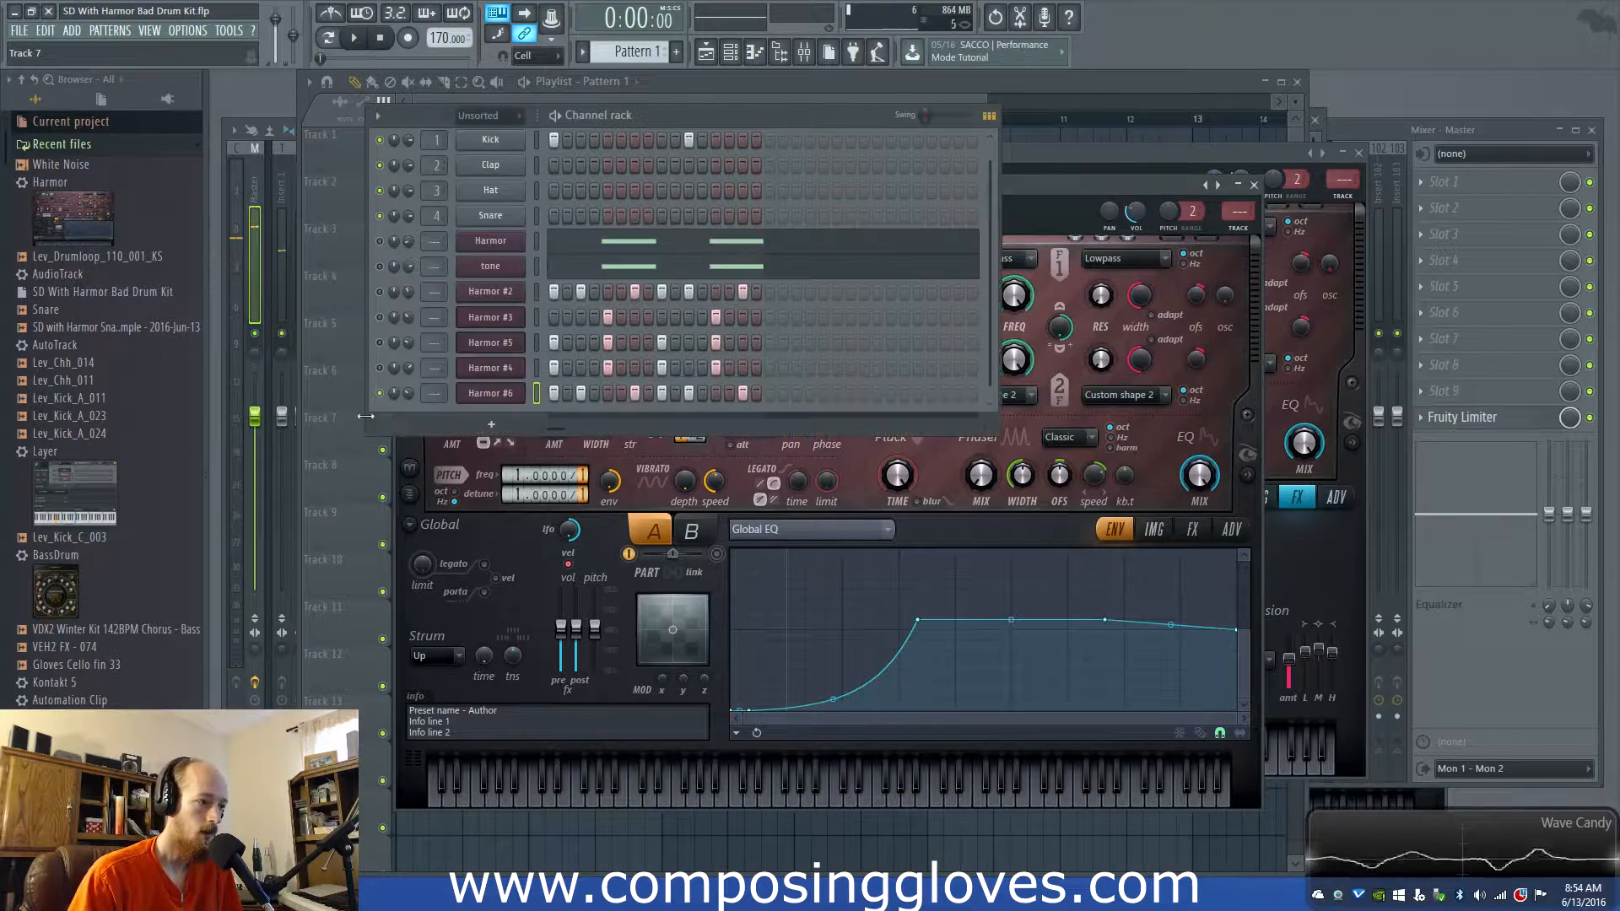
{"action": "left_click", "coordinate": [511, 394]}
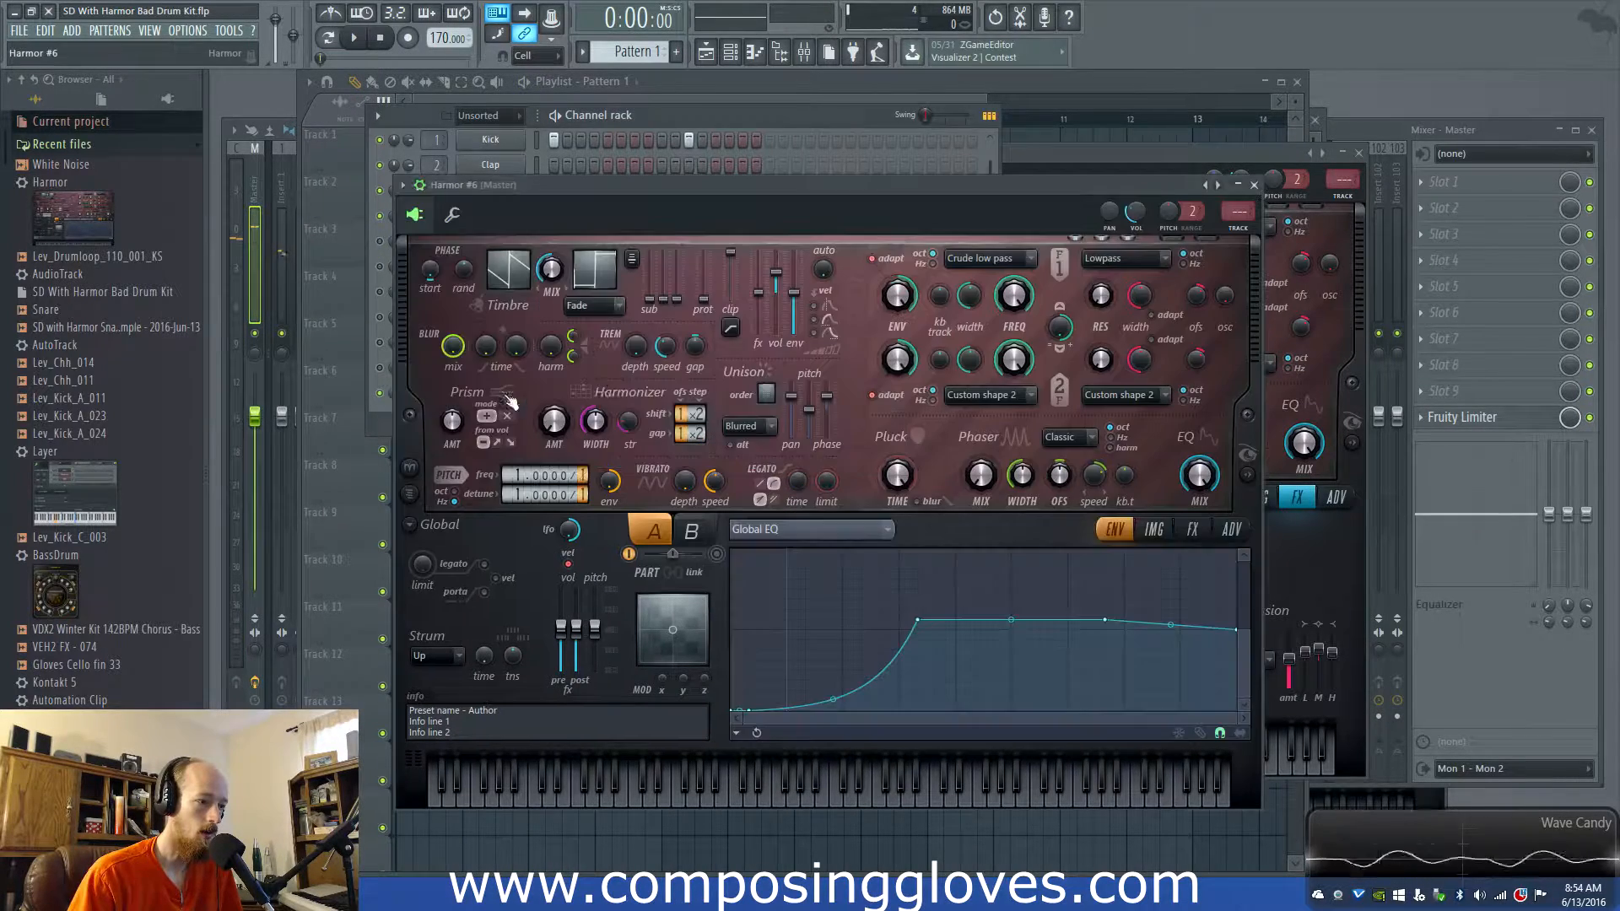
Set Harmor #6's compression to Heating and adjust its high band during a short playback test
{"action": "left_click", "coordinate": [1153, 531]}
{"action": "left_click", "coordinate": [1195, 531]}
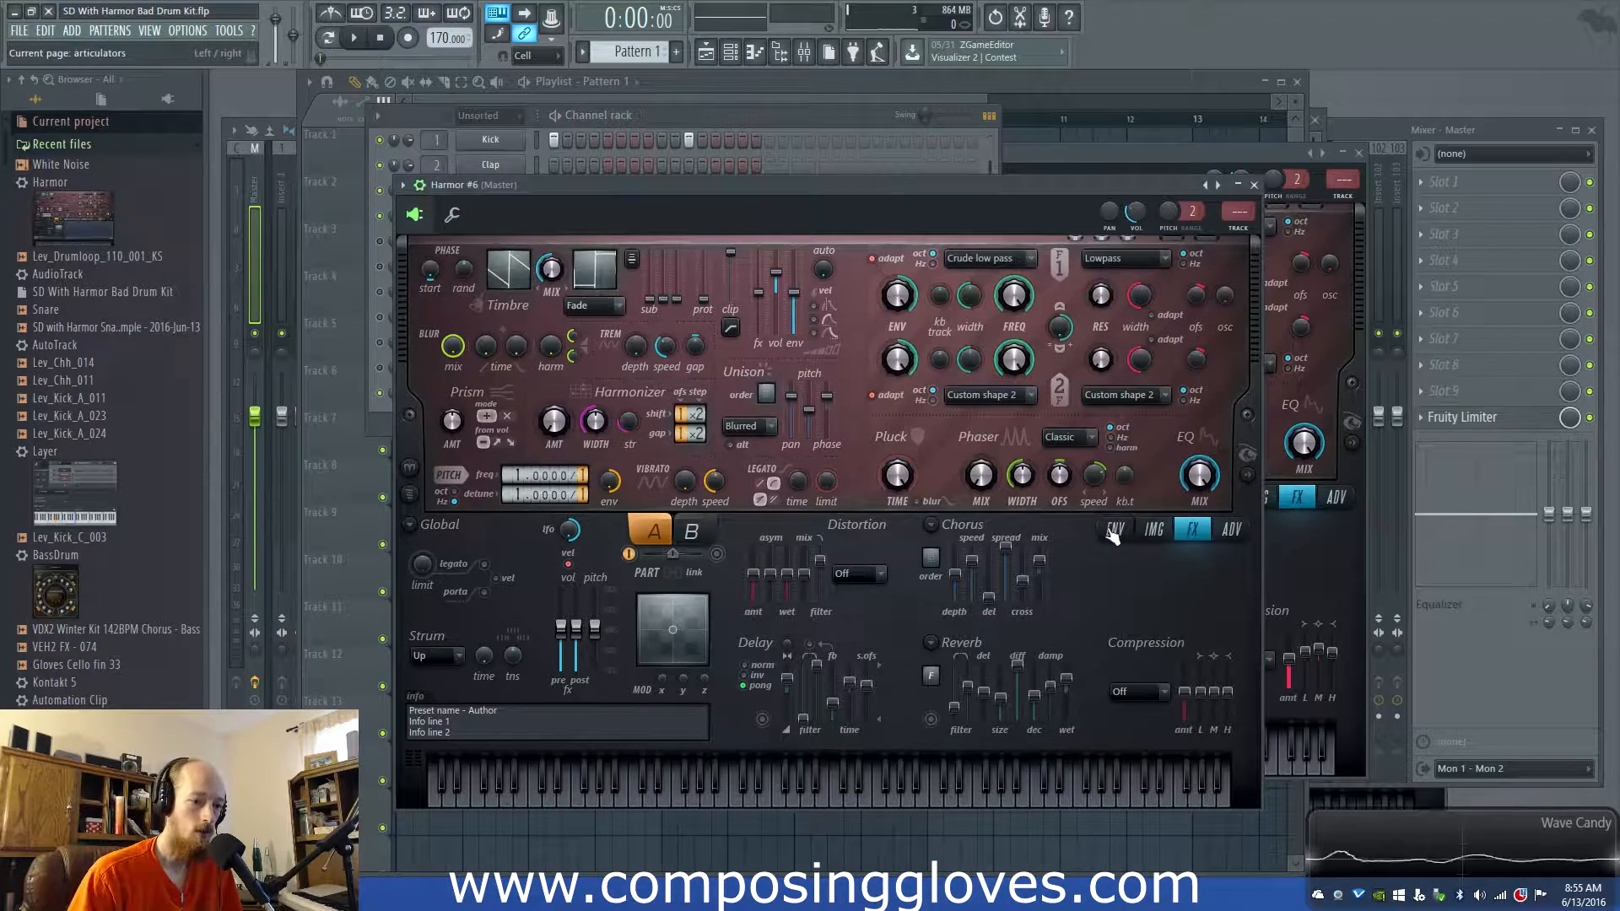
{"action": "left_click", "coordinate": [1139, 692]}
{"action": "left_click", "coordinate": [1141, 766]}
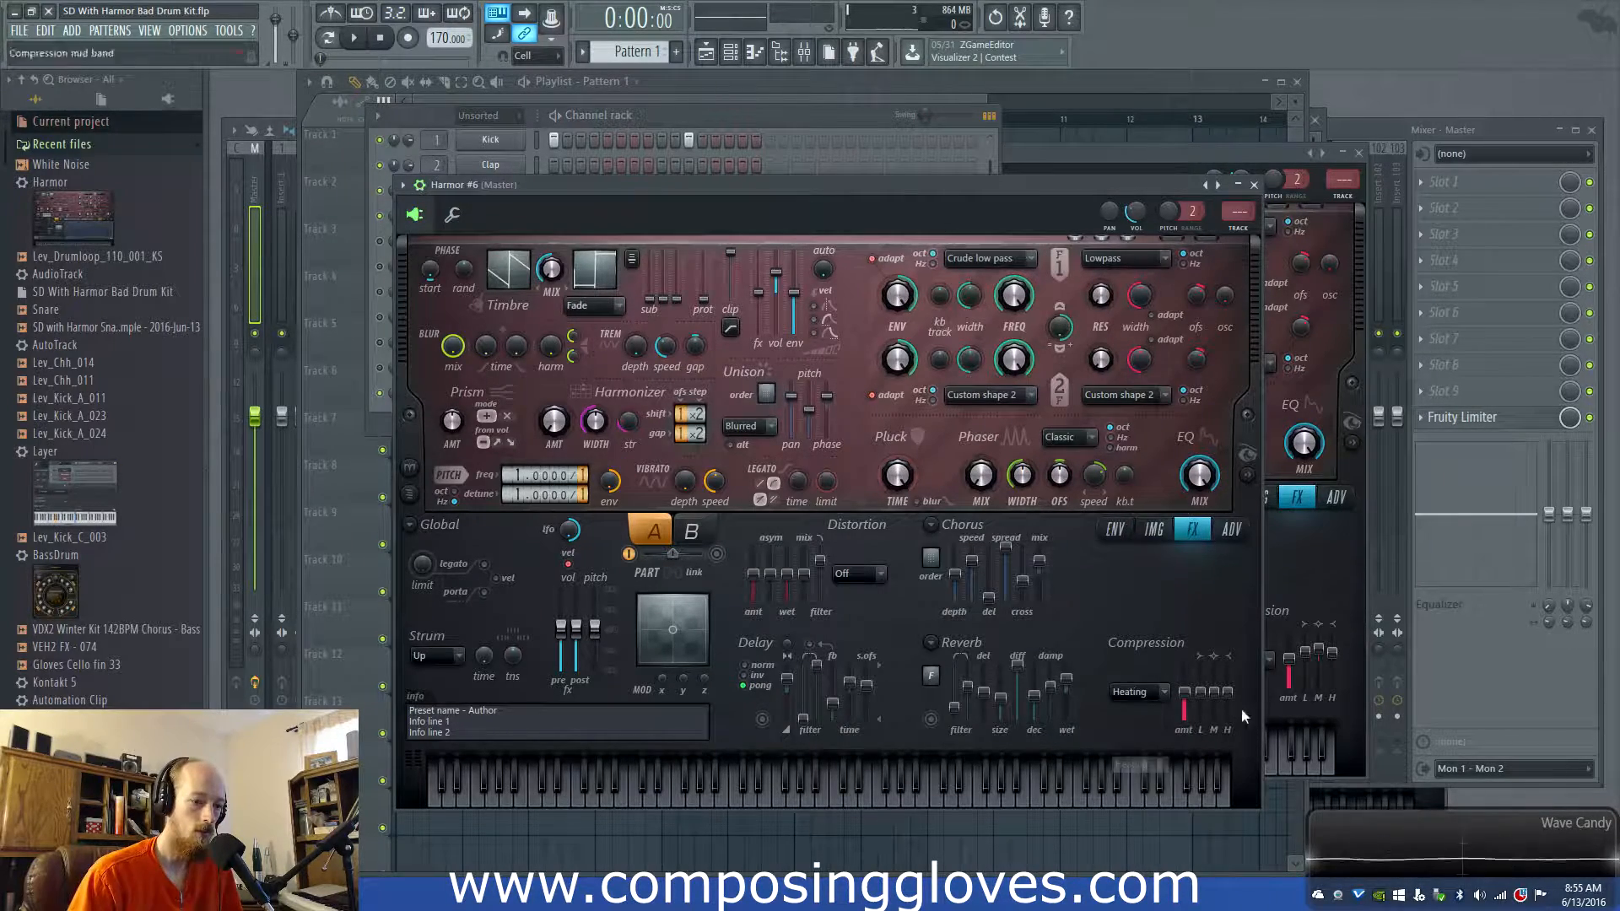
{"action": "key", "text": "space"}
{"action": "left_click_drag", "start_coordinate": [1230, 699], "coordinate": [1230, 693]}
{"action": "key", "text": "space"}
Bend the decay of Harmor #6's volume envelope and add a mid-level point shortly after the attack peak during playback
{"action": "left_click", "coordinate": [1129, 532]}
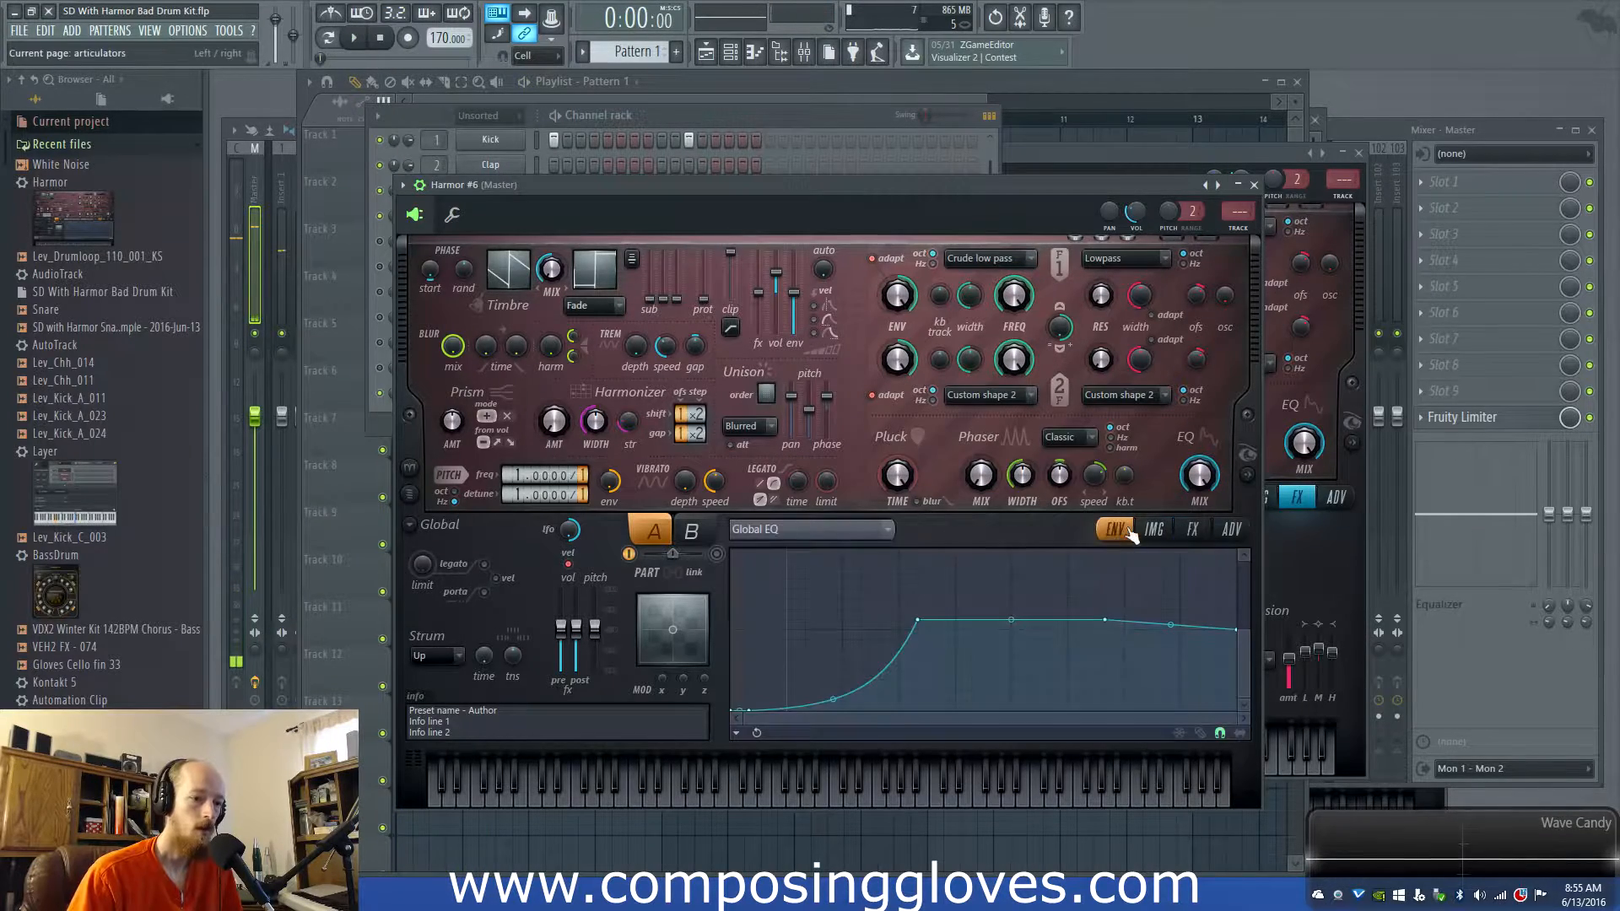
{"action": "left_click", "coordinate": [810, 529]}
{"action": "left_click", "coordinate": [781, 335]}
{"action": "left_click_drag", "start_coordinate": [869, 627], "coordinate": [885, 660]}
{"action": "key", "text": "space"}
{"action": "right_click", "coordinate": [826, 630]}
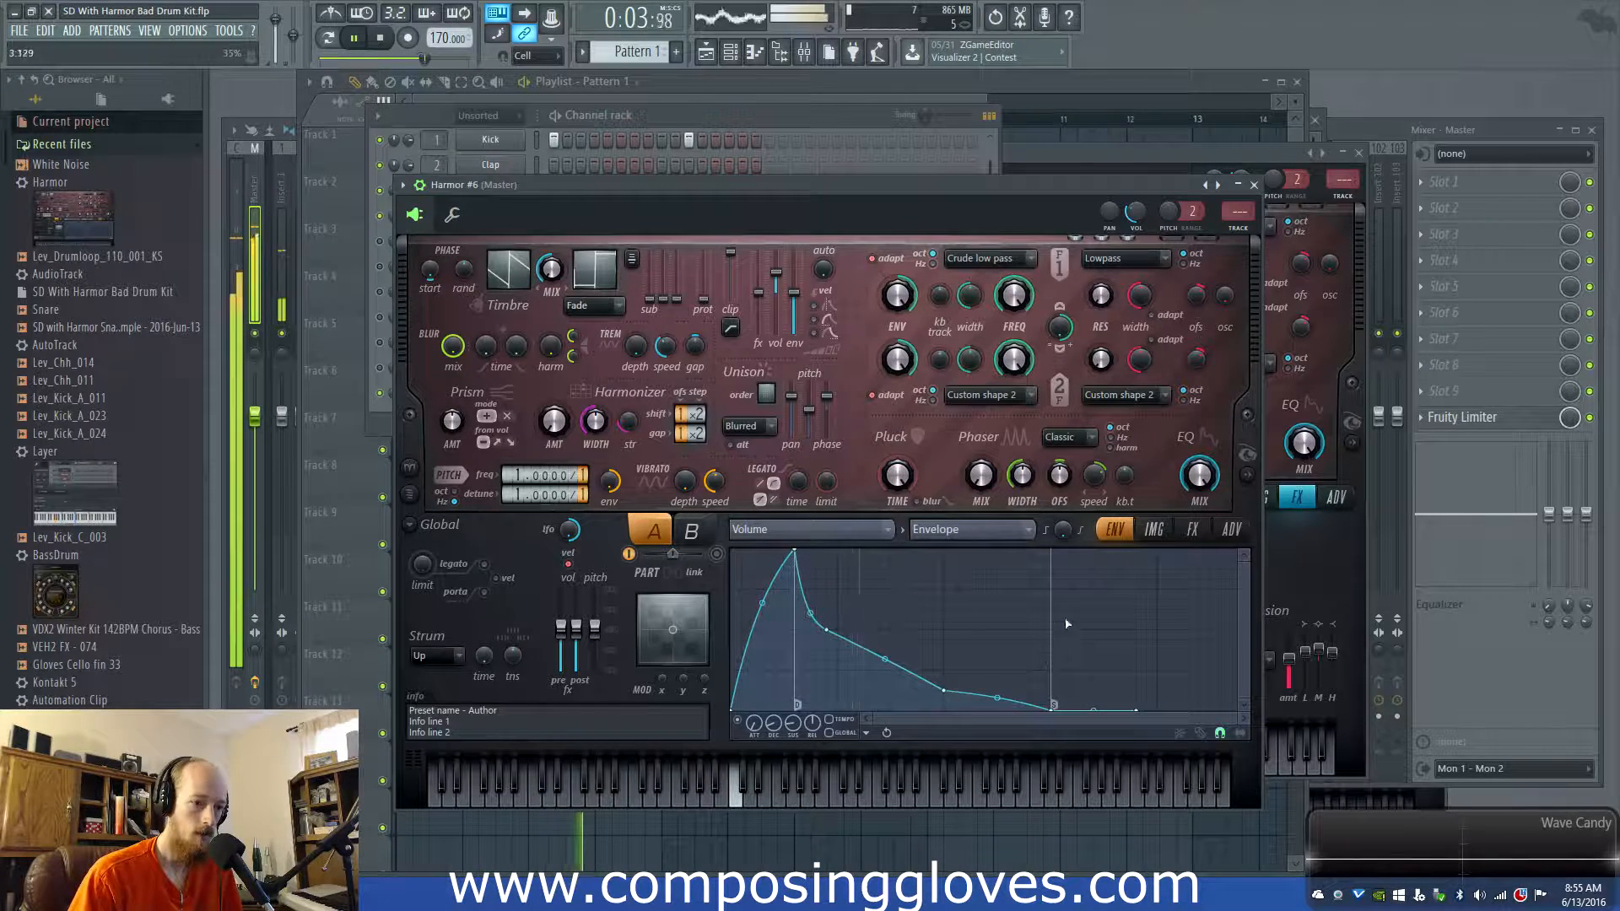
{"action": "key", "text": "space"}
Enable the reverb in Harmor #6's effects and shorten its decay while listening to playback
{"action": "left_click", "coordinate": [1157, 534]}
{"action": "left_click", "coordinate": [1194, 533]}
{"action": "left_click", "coordinate": [1114, 533]}
{"action": "left_click", "coordinate": [1192, 529]}
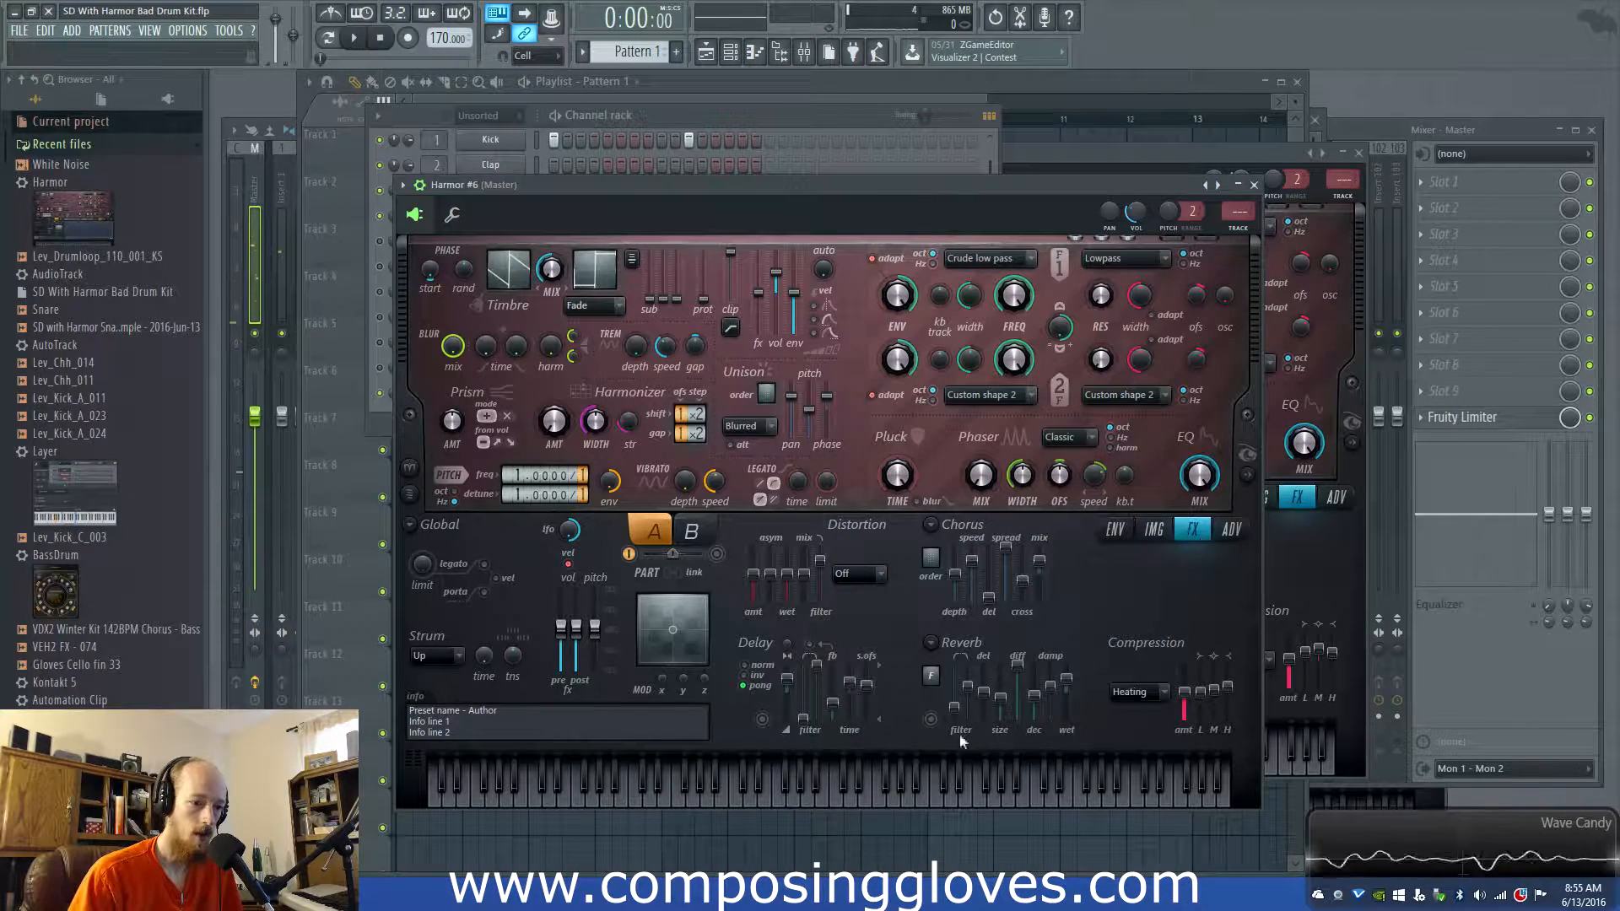
{"action": "key", "text": "space"}
{"action": "left_click_drag", "start_coordinate": [1047, 696], "coordinate": [1043, 707]}
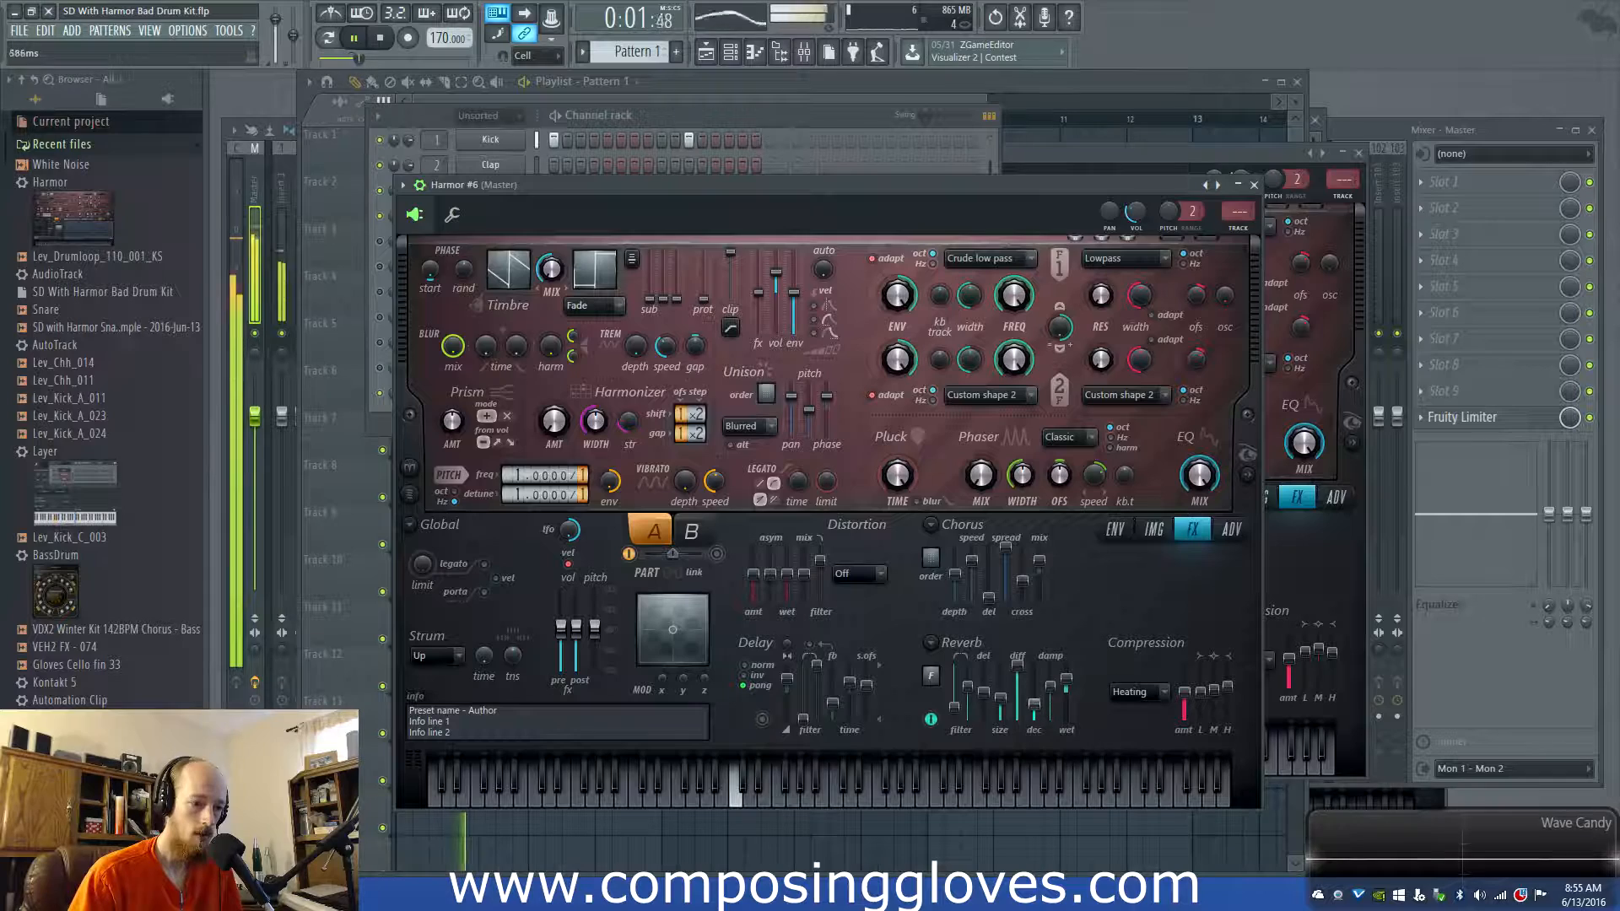
{"action": "key", "text": "space"}
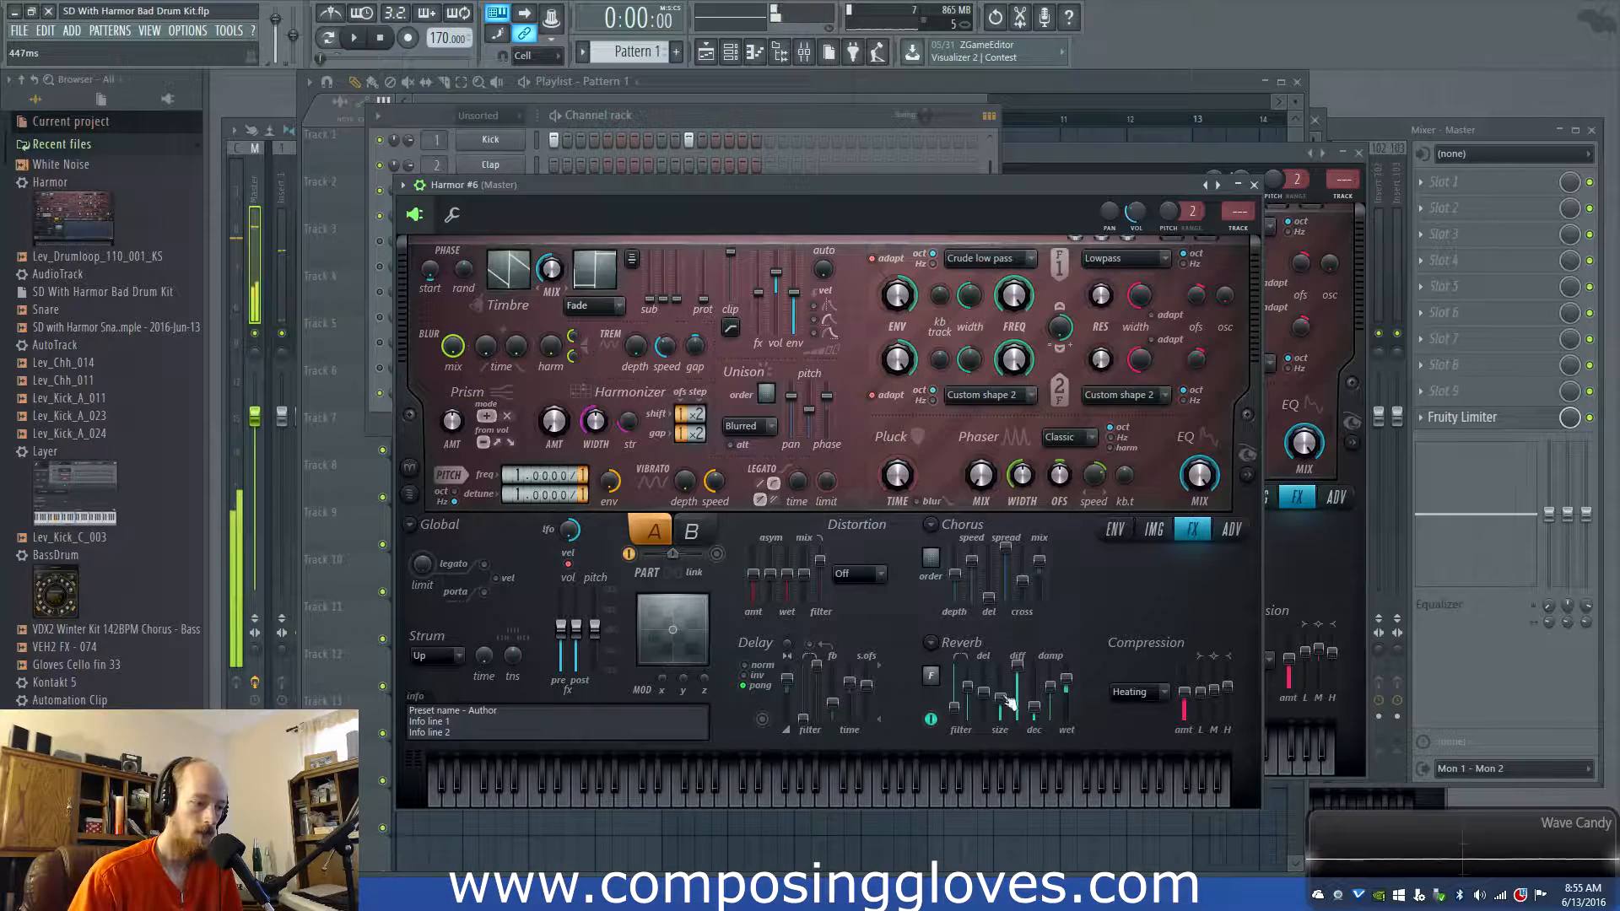
{"action": "left_click", "coordinate": [1120, 538]}
{"action": "left_click", "coordinate": [1193, 529]}
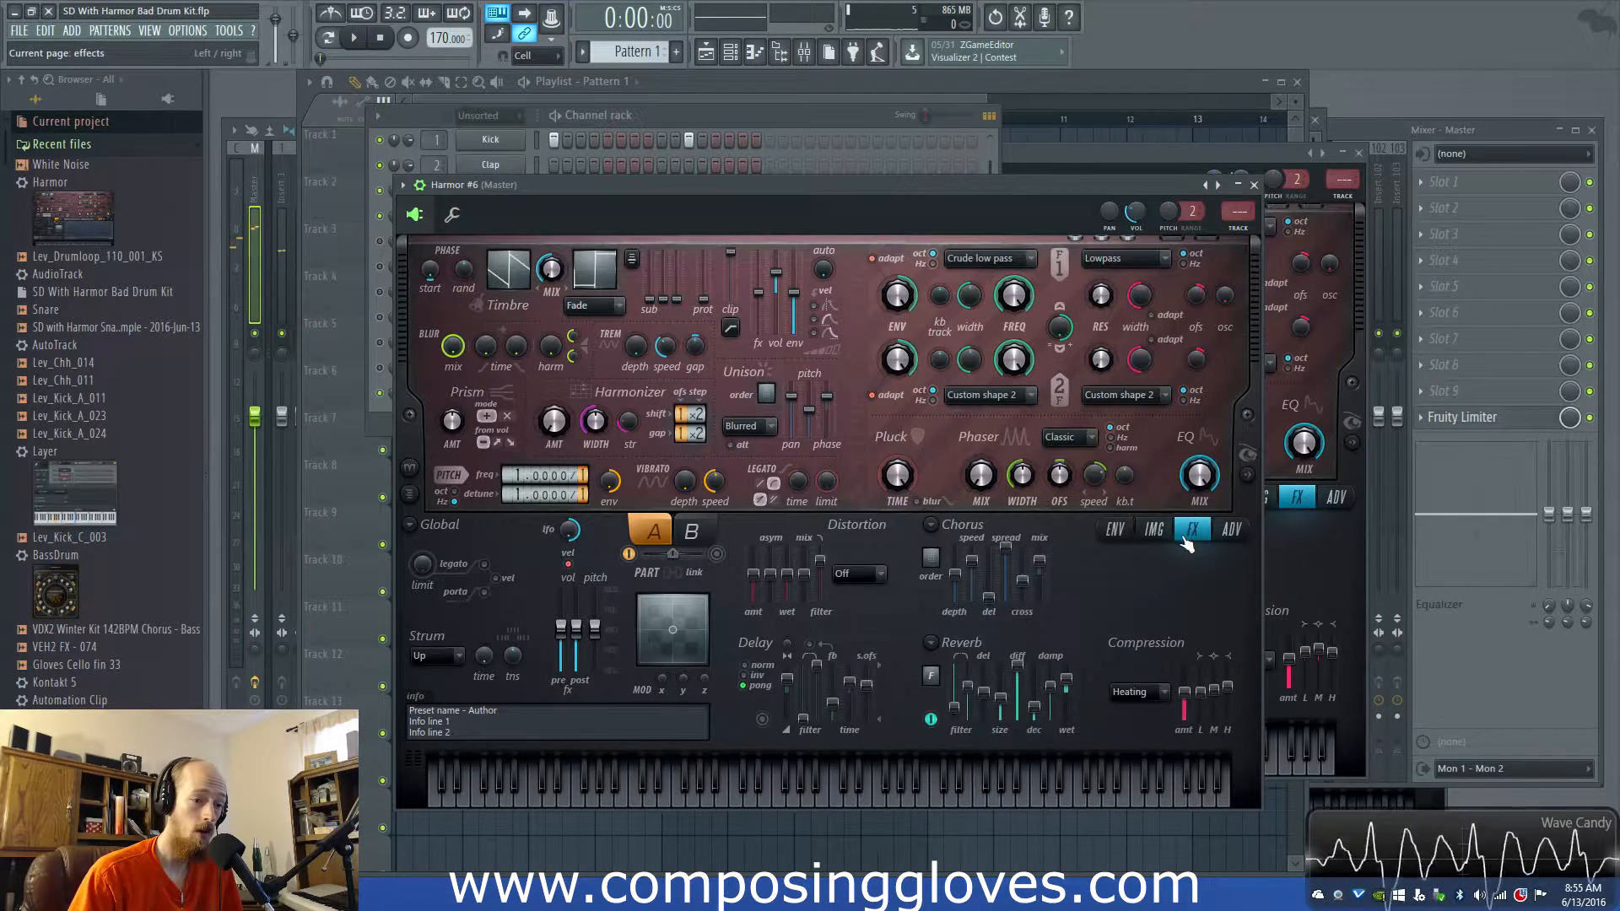
{"action": "left_click", "coordinate": [1153, 529]}
{"action": "left_click", "coordinate": [1192, 529]}
{"action": "left_click", "coordinate": [884, 767]}
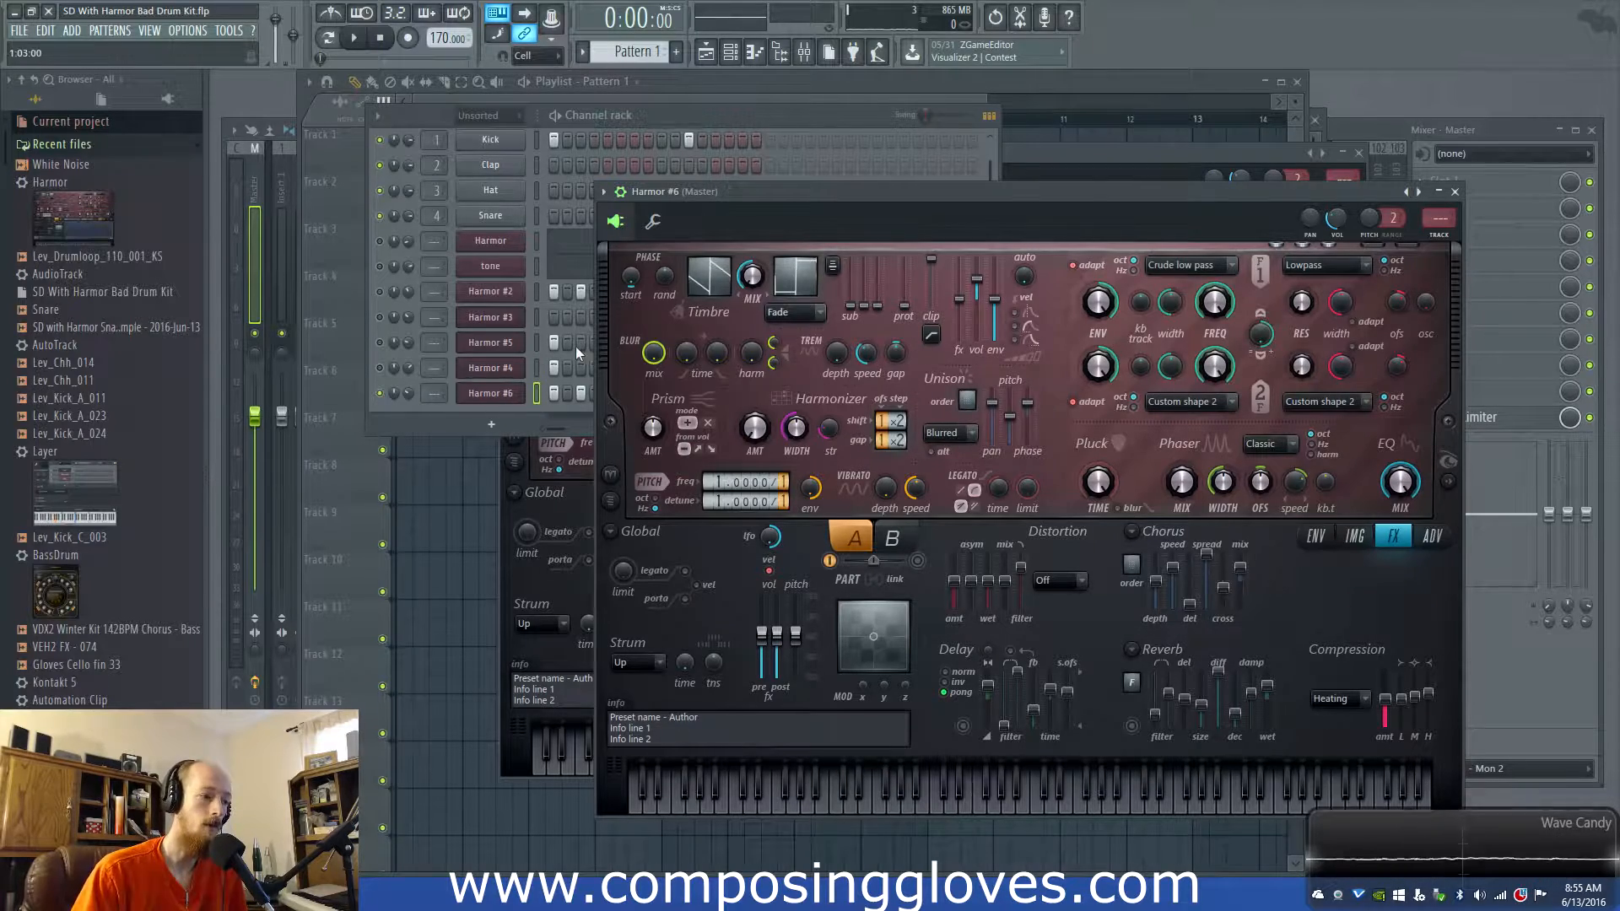
Play Pattern 1 to hear the Harmor channels and enlarge the channel rack to fit every channel
{"action": "left_click", "coordinate": [395, 398]}
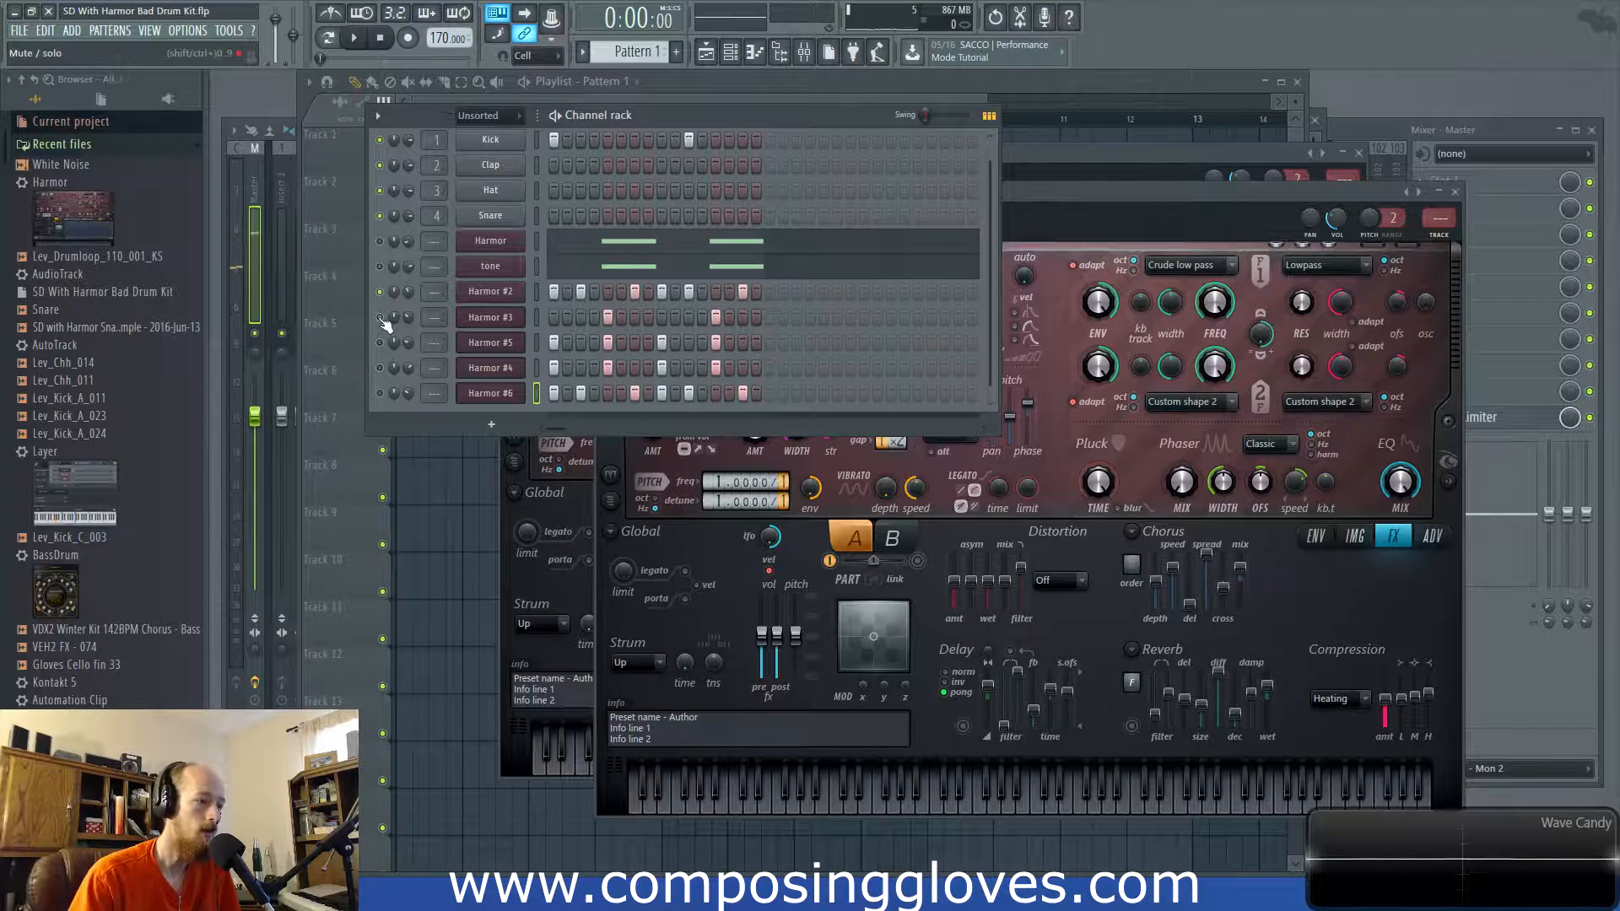
{"action": "key", "text": "space"}
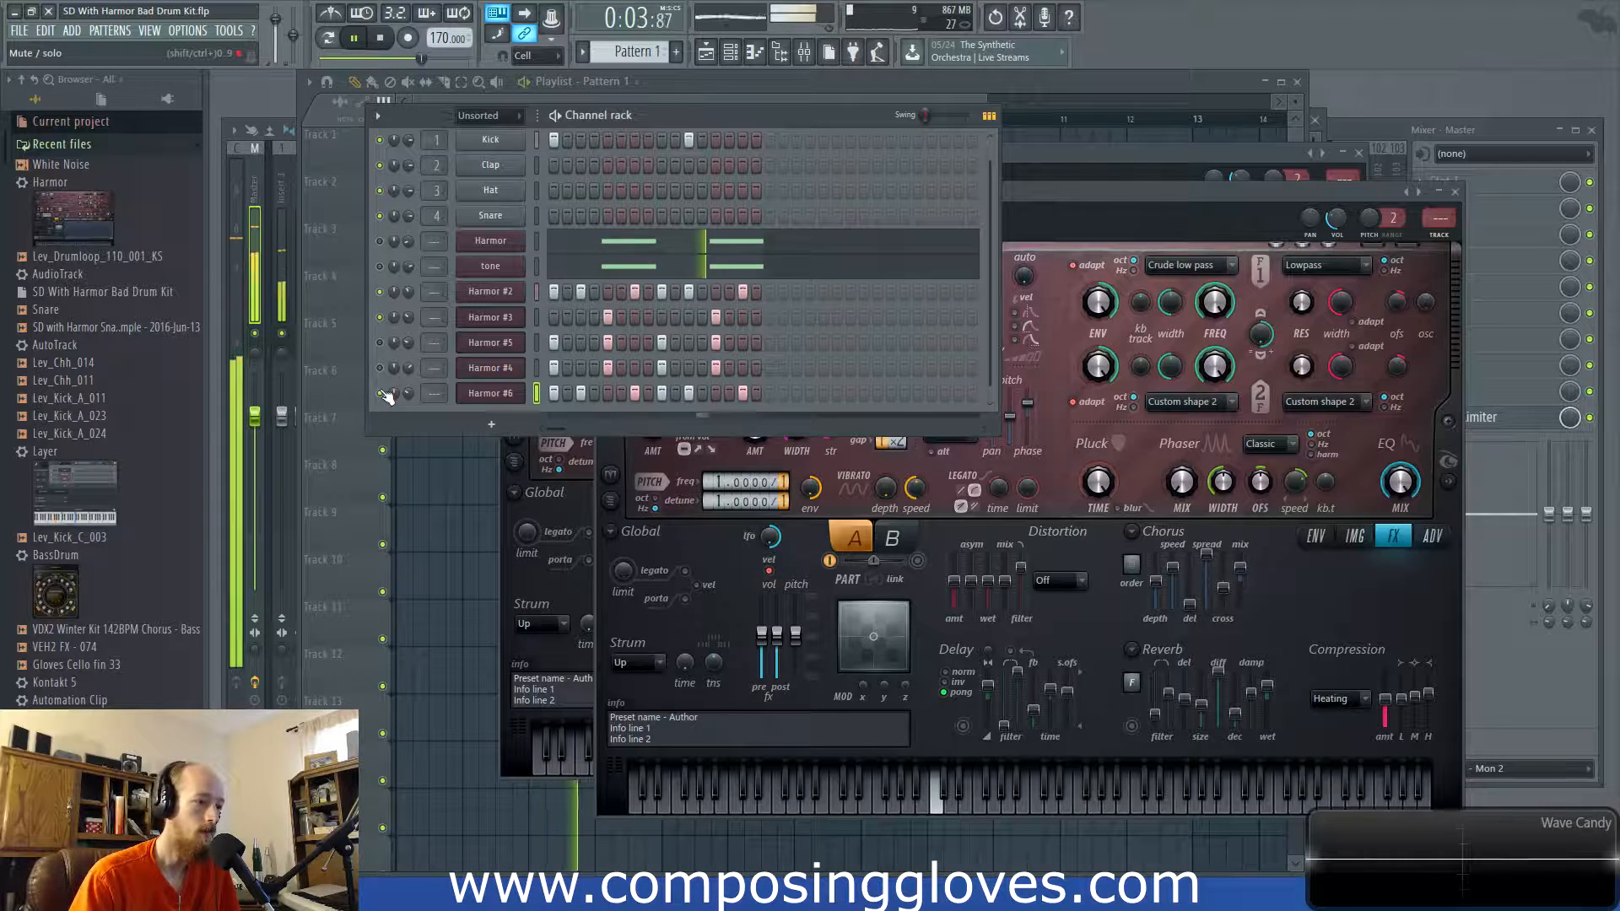
{"action": "key", "text": "space"}
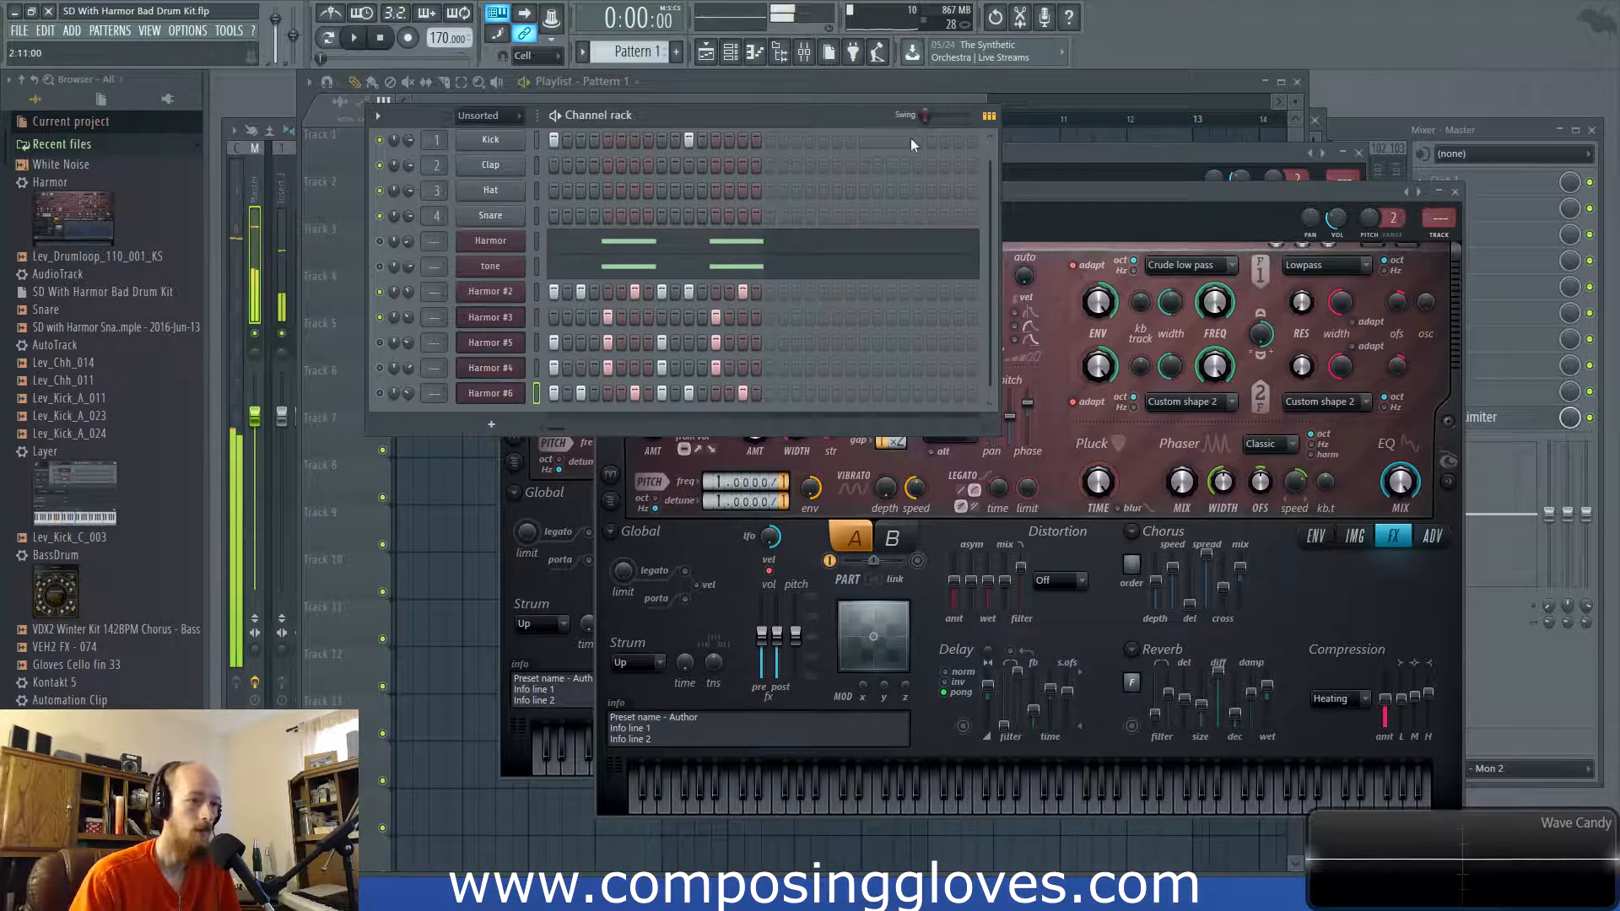
{"action": "left_click", "coordinate": [729, 87]}
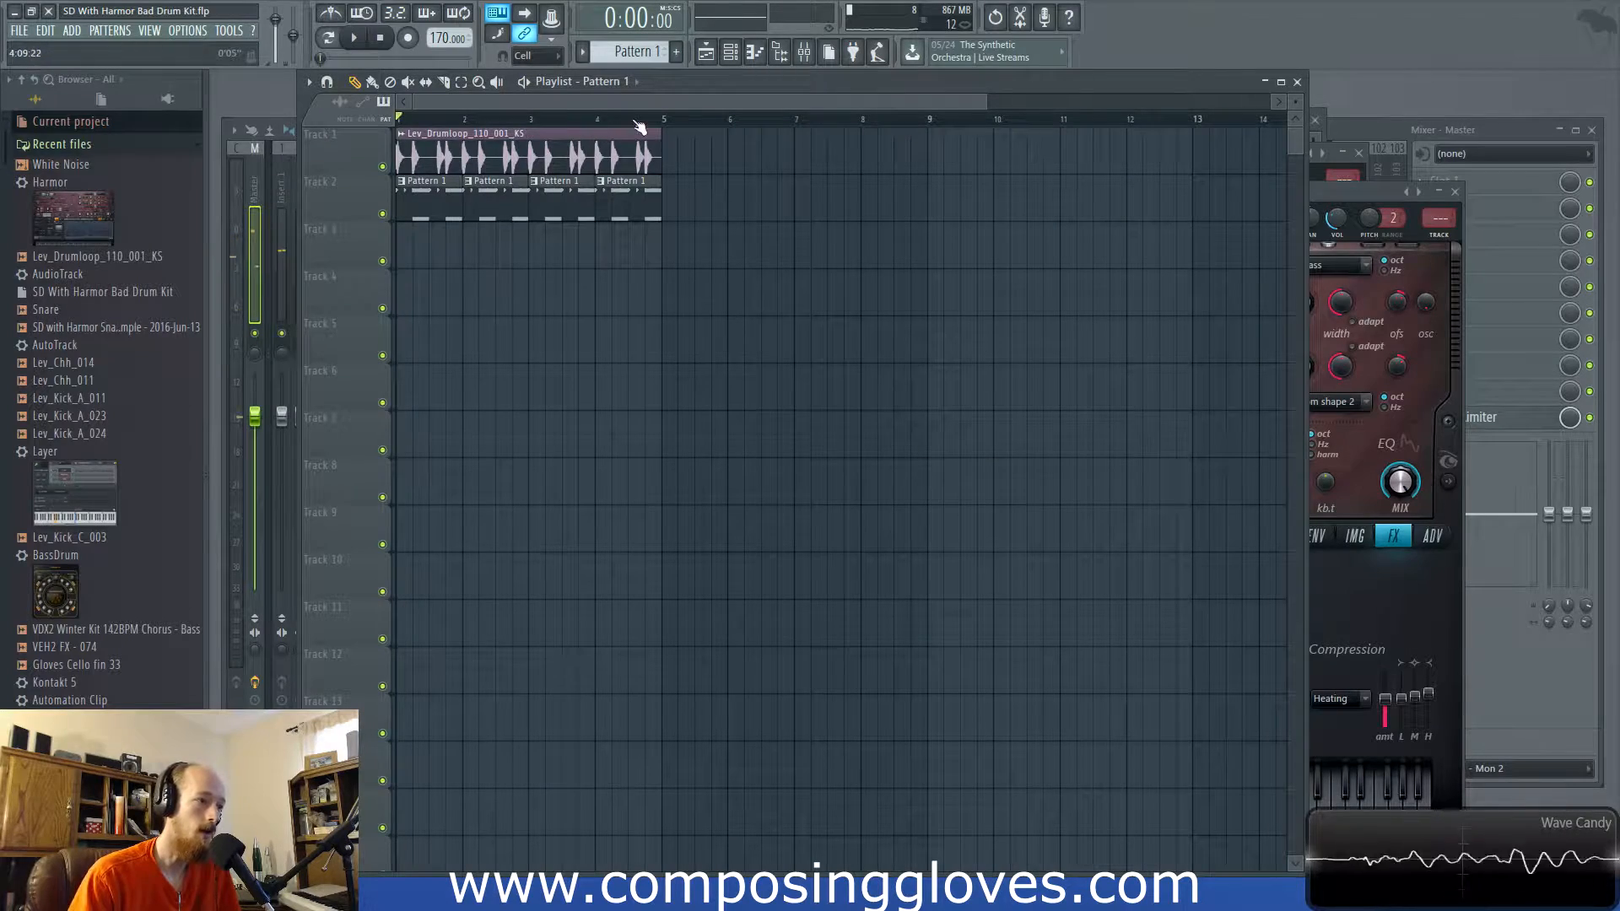
{"action": "key", "text": "F6"}
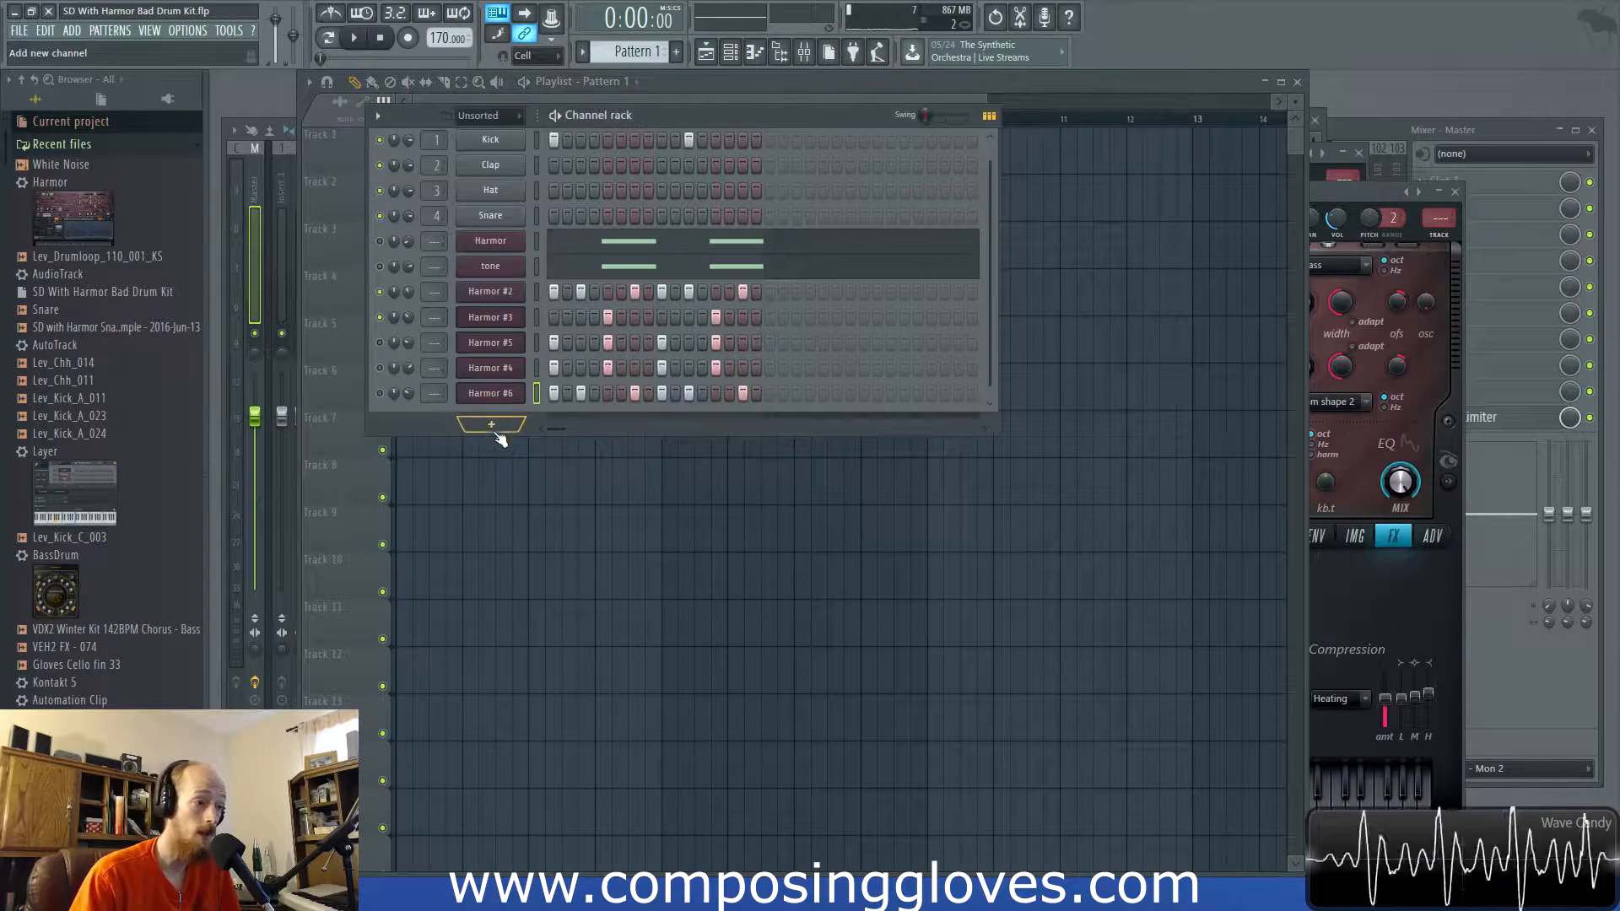
{"action": "left_click_drag", "start_coordinate": [430, 433], "coordinate": [432, 458]}
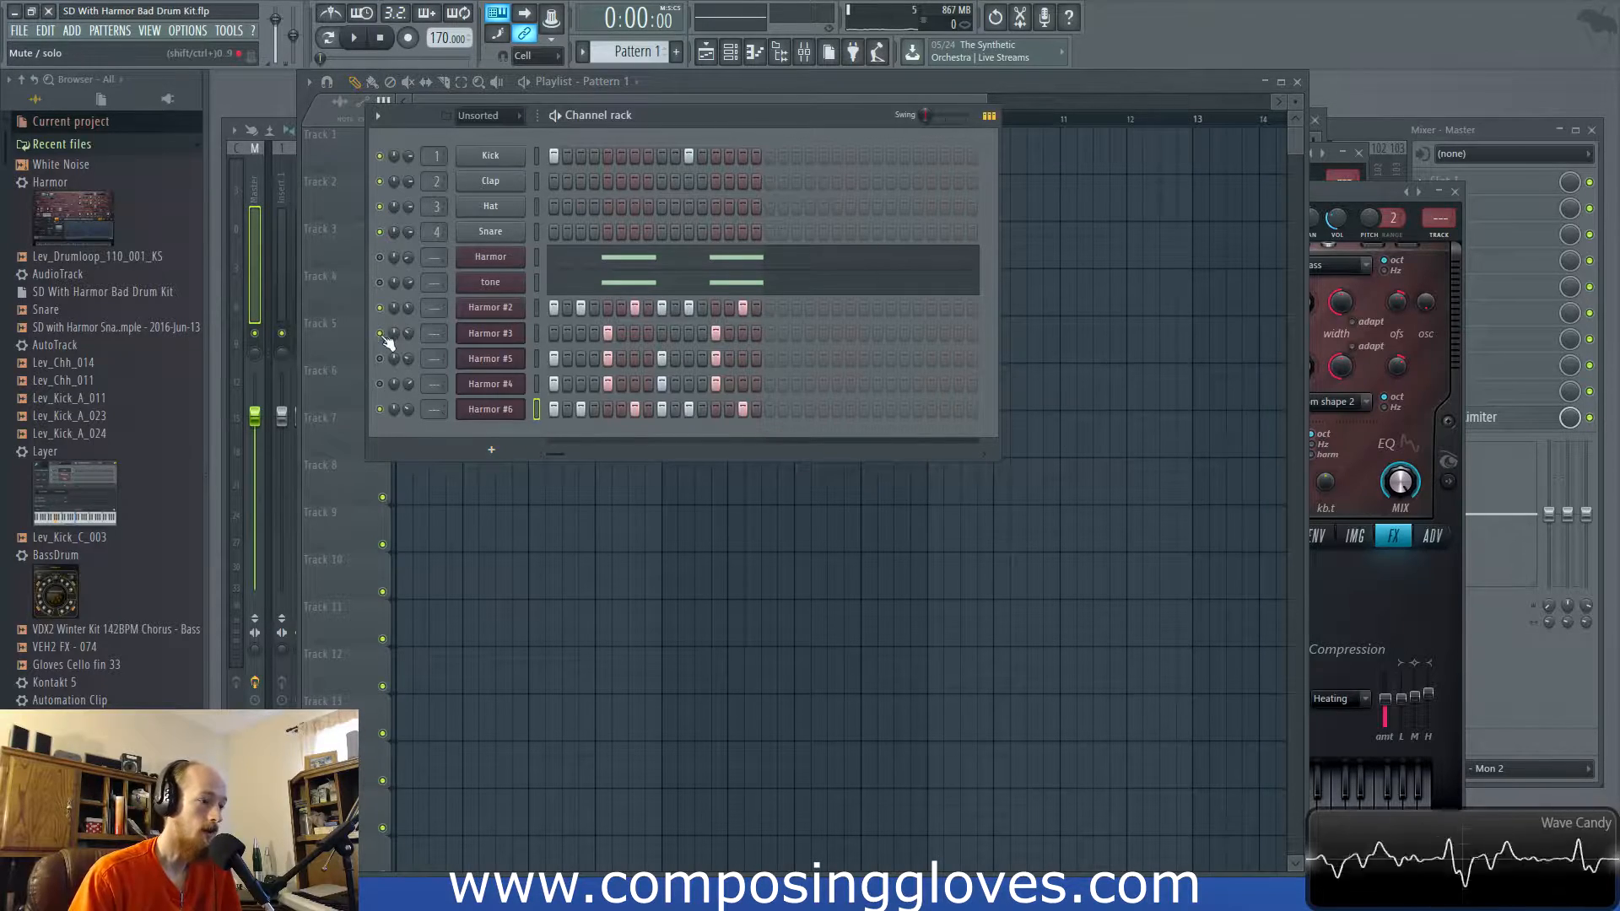
Switch to Pattern 2 and place Harmor #6 hits on steps 5 and 13
{"action": "left_click", "coordinate": [498, 409]}
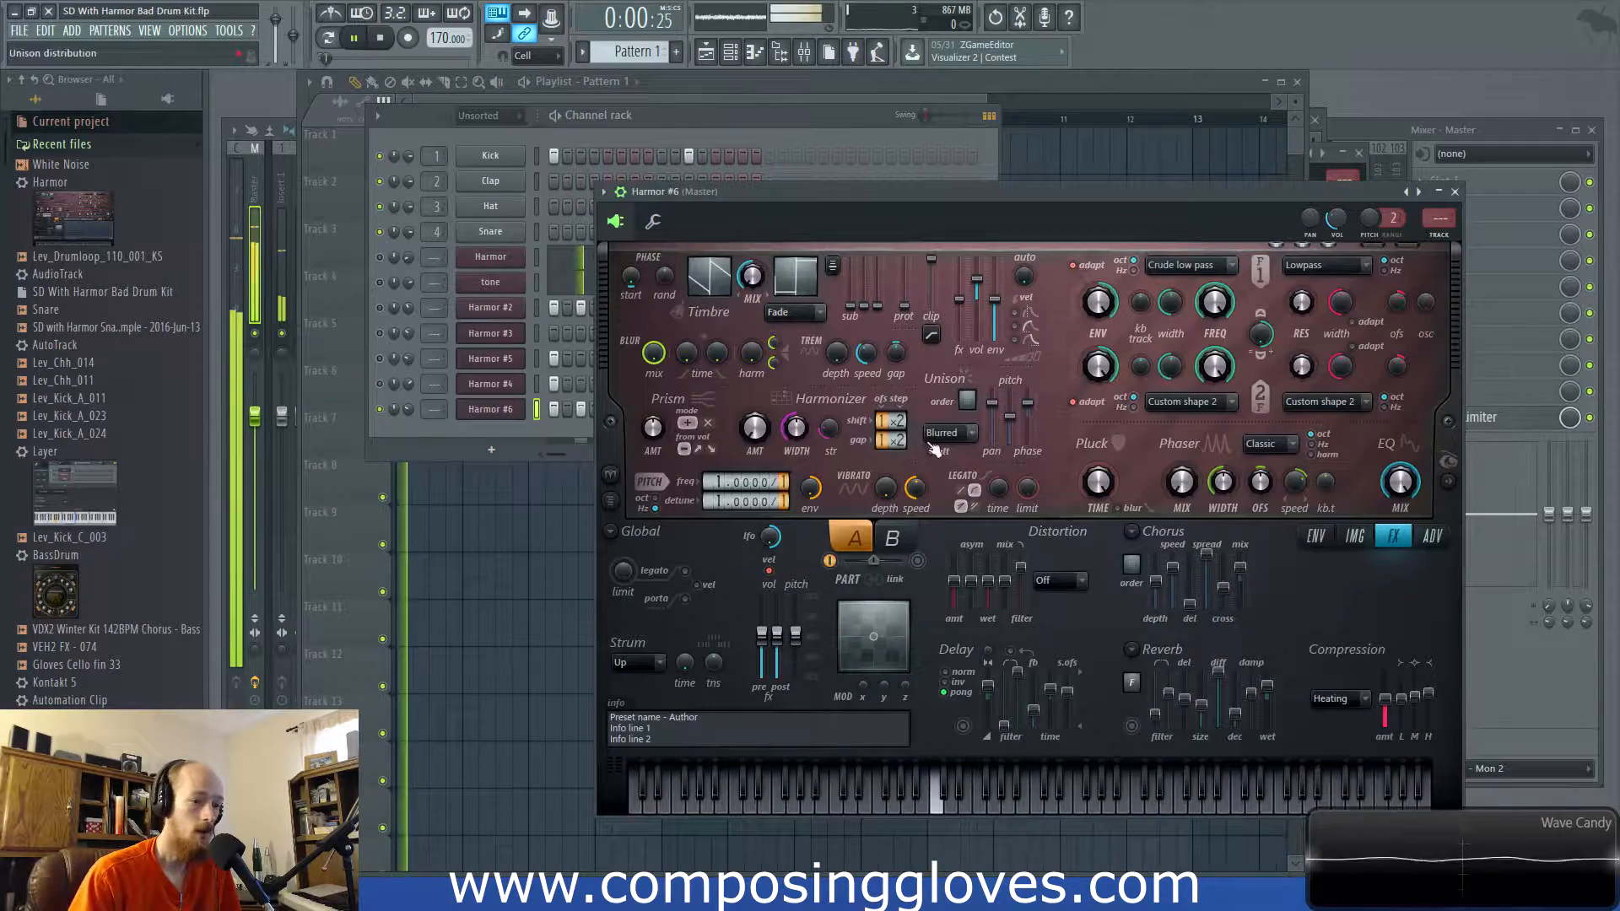
{"action": "left_click", "coordinate": [1428, 536]}
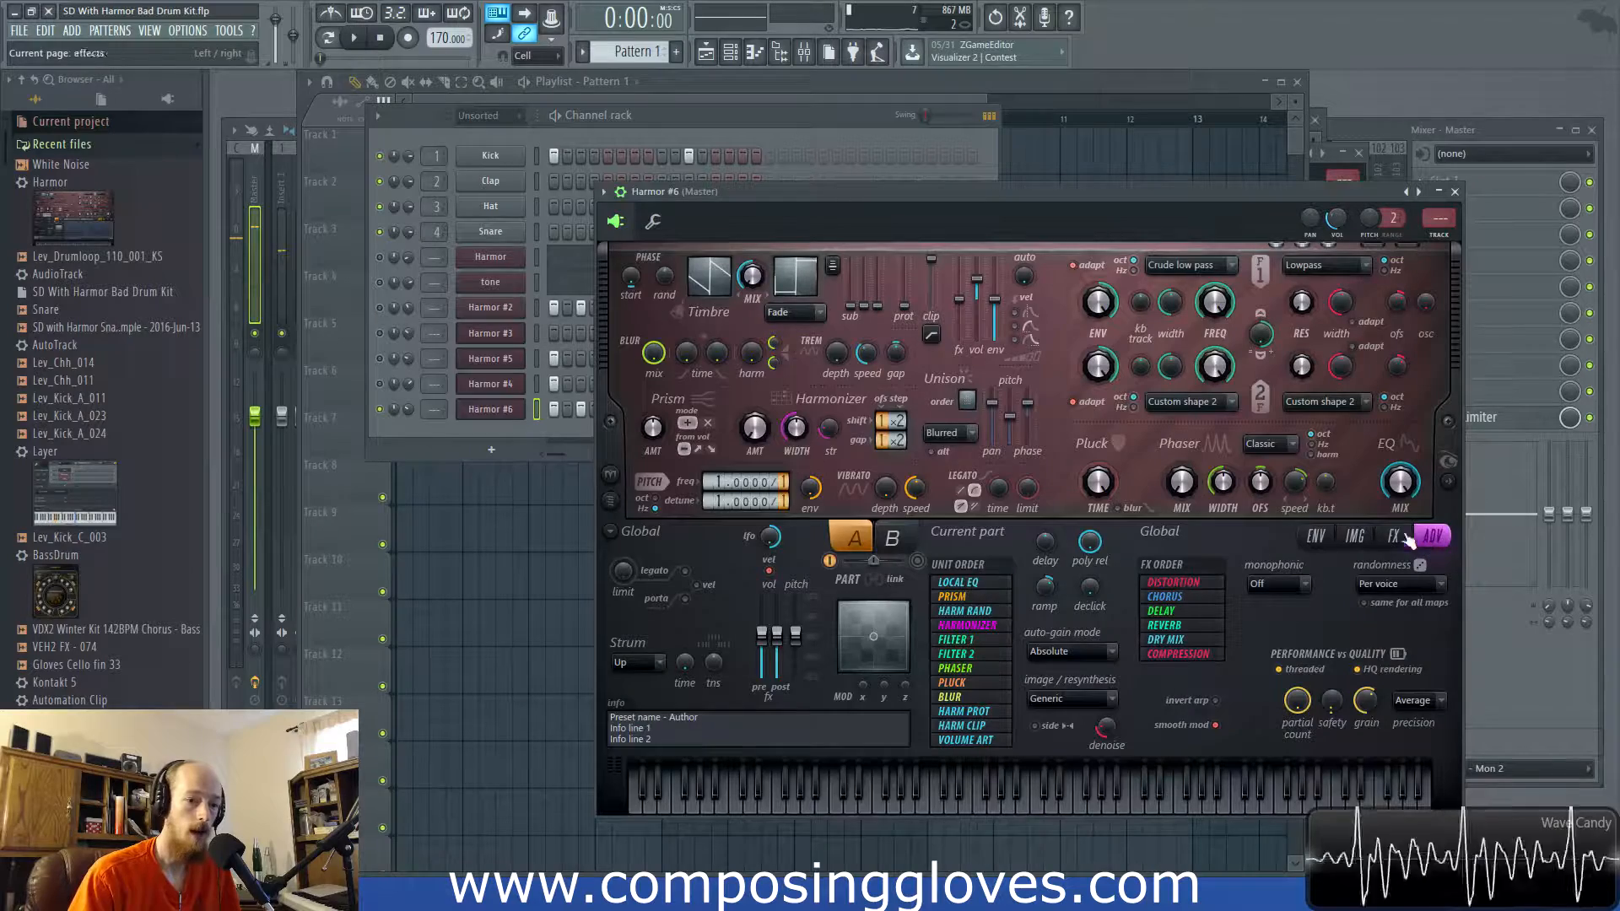
{"action": "left_click", "coordinate": [542, 432]}
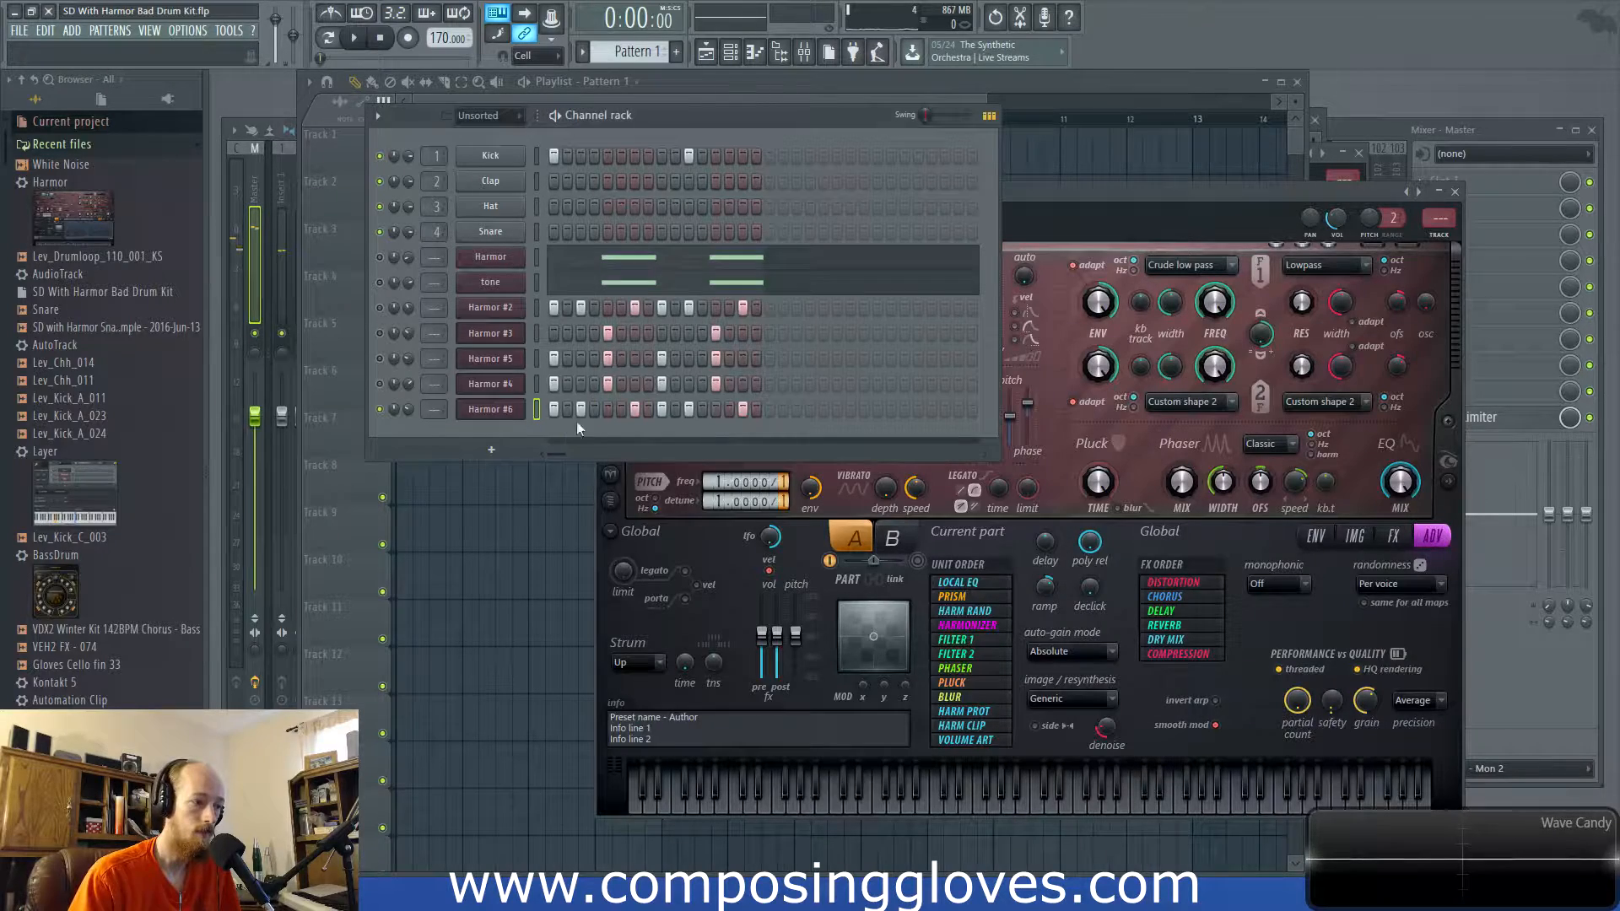
{"action": "left_click", "coordinate": [677, 53]}
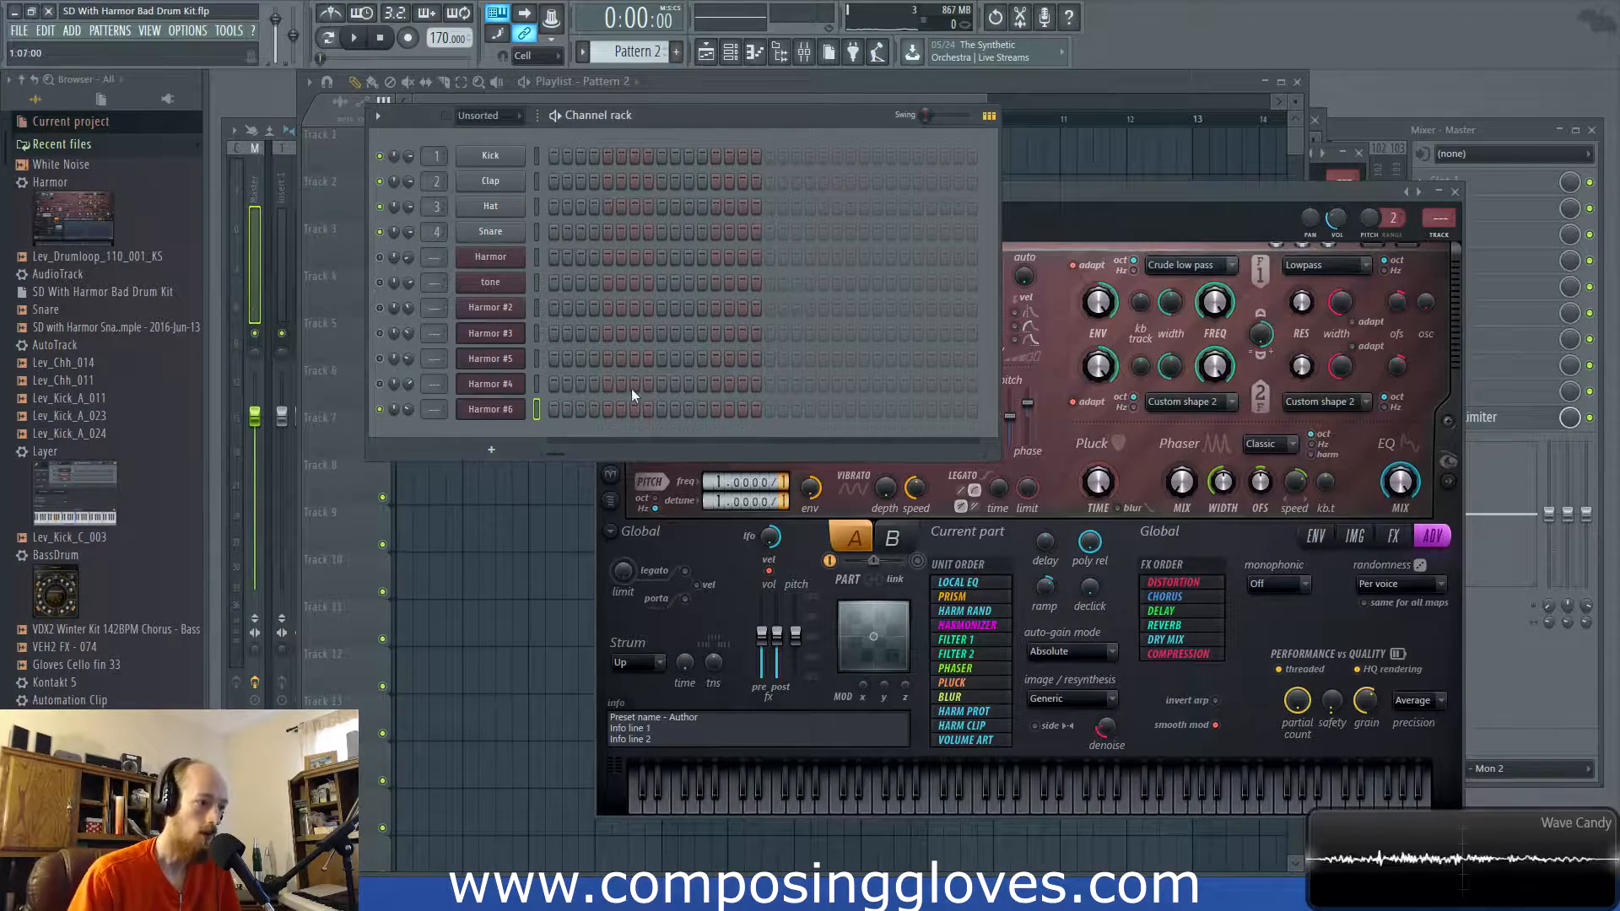
Bend the low end of Harmor #6's global EQ upward into a steep early rise that levels off
{"action": "left_click", "coordinate": [523, 412]}
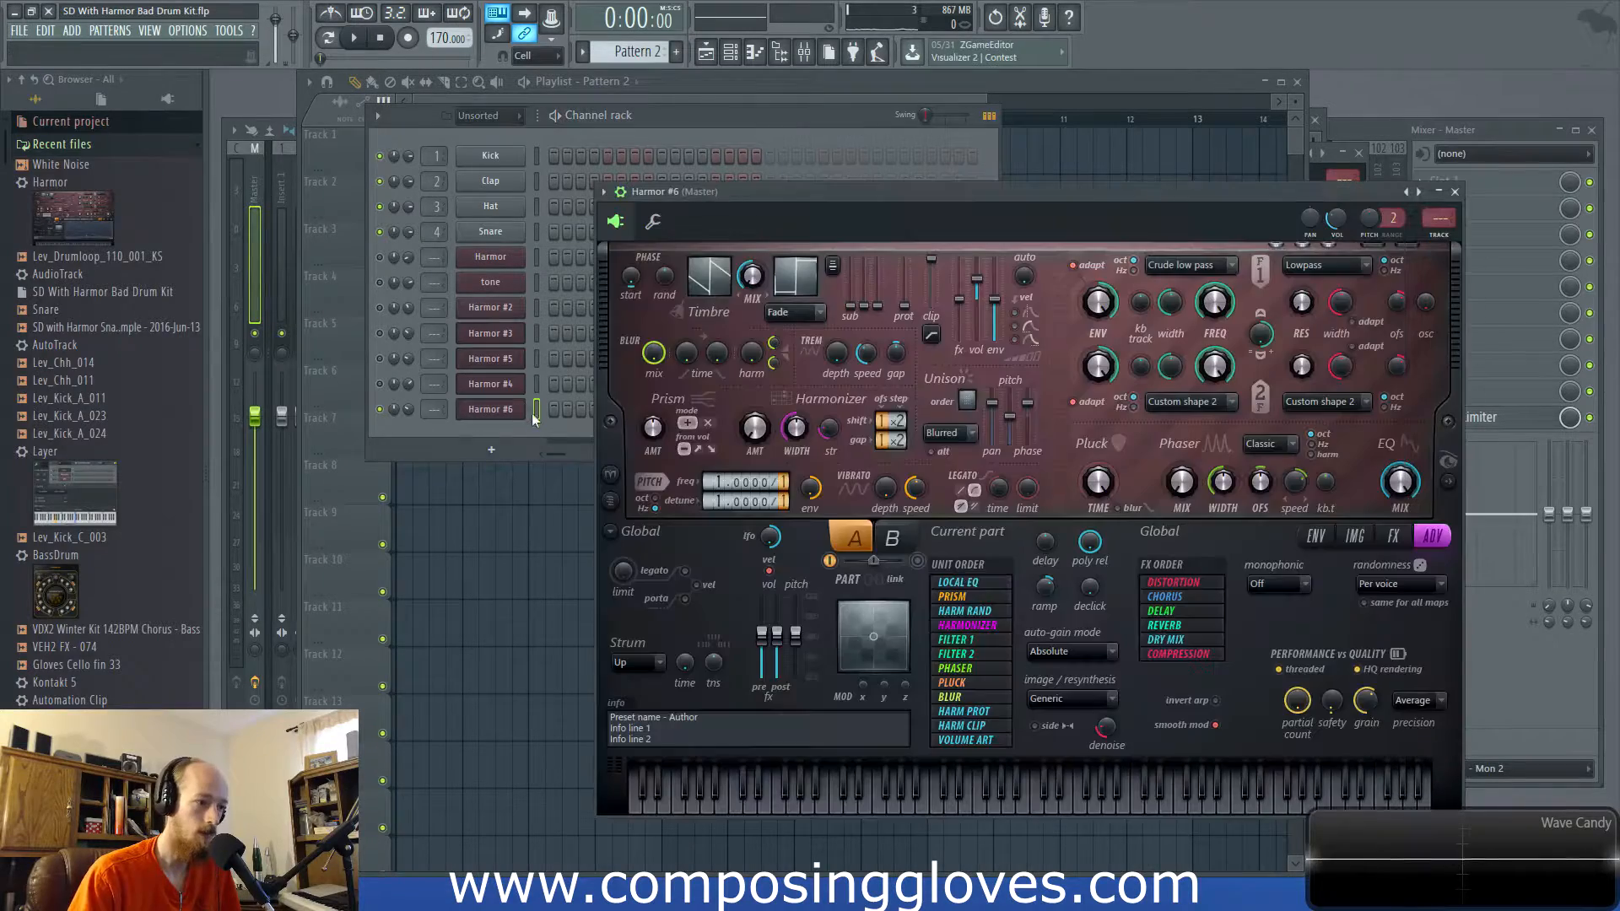
{"action": "left_click", "coordinate": [1354, 536]}
{"action": "left_click", "coordinate": [1315, 536]}
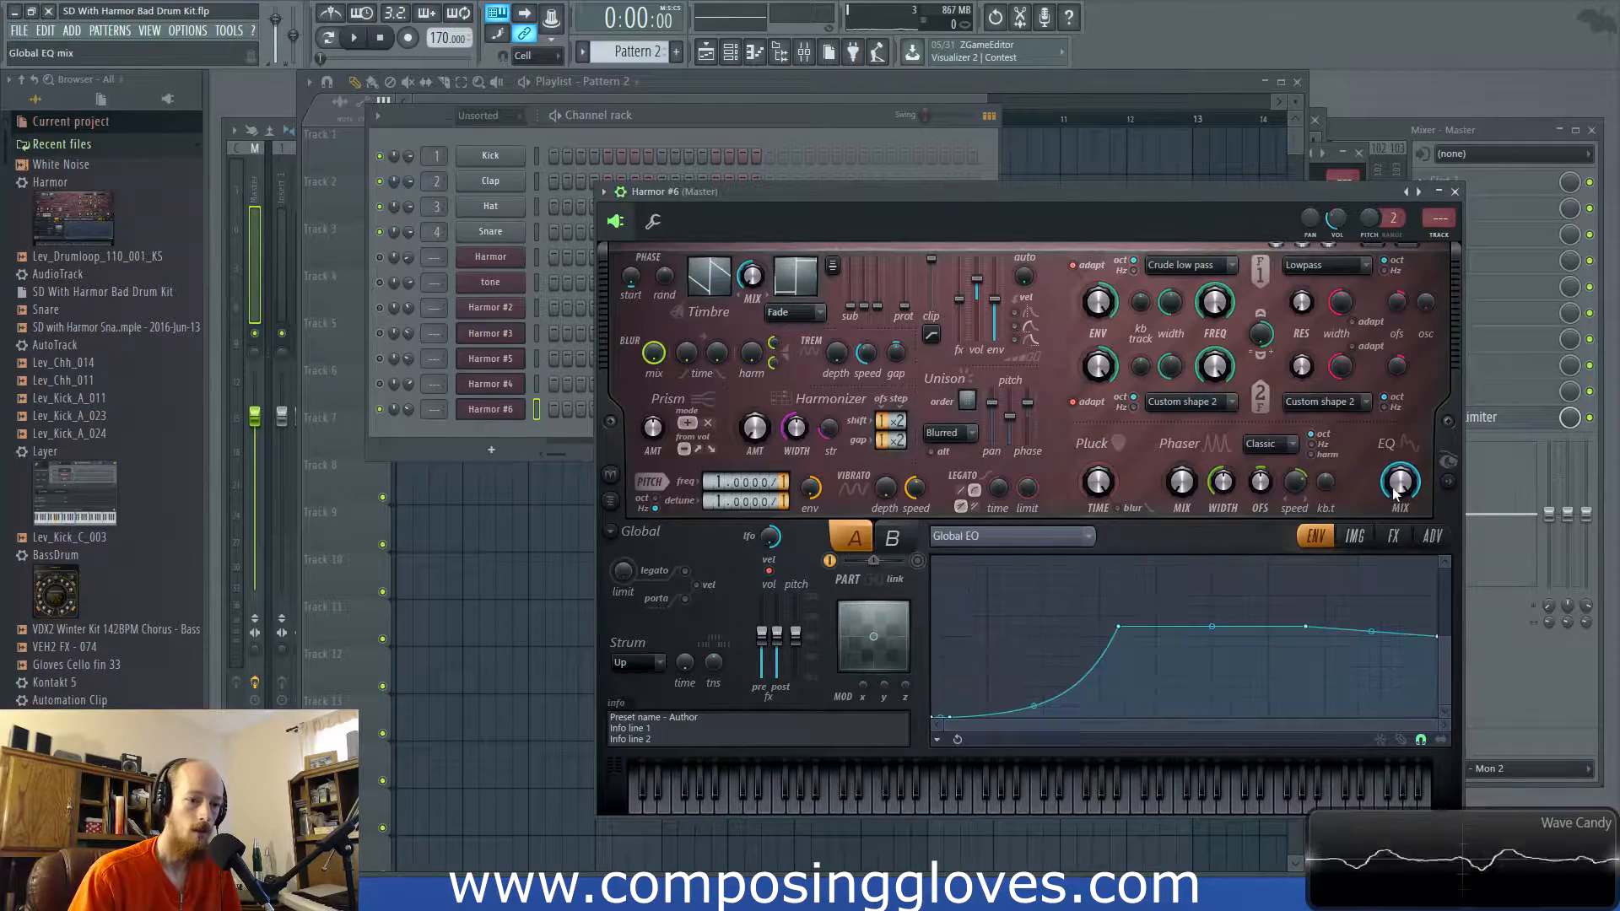
{"action": "left_click_drag", "start_coordinate": [1034, 705], "coordinate": [1034, 631]}
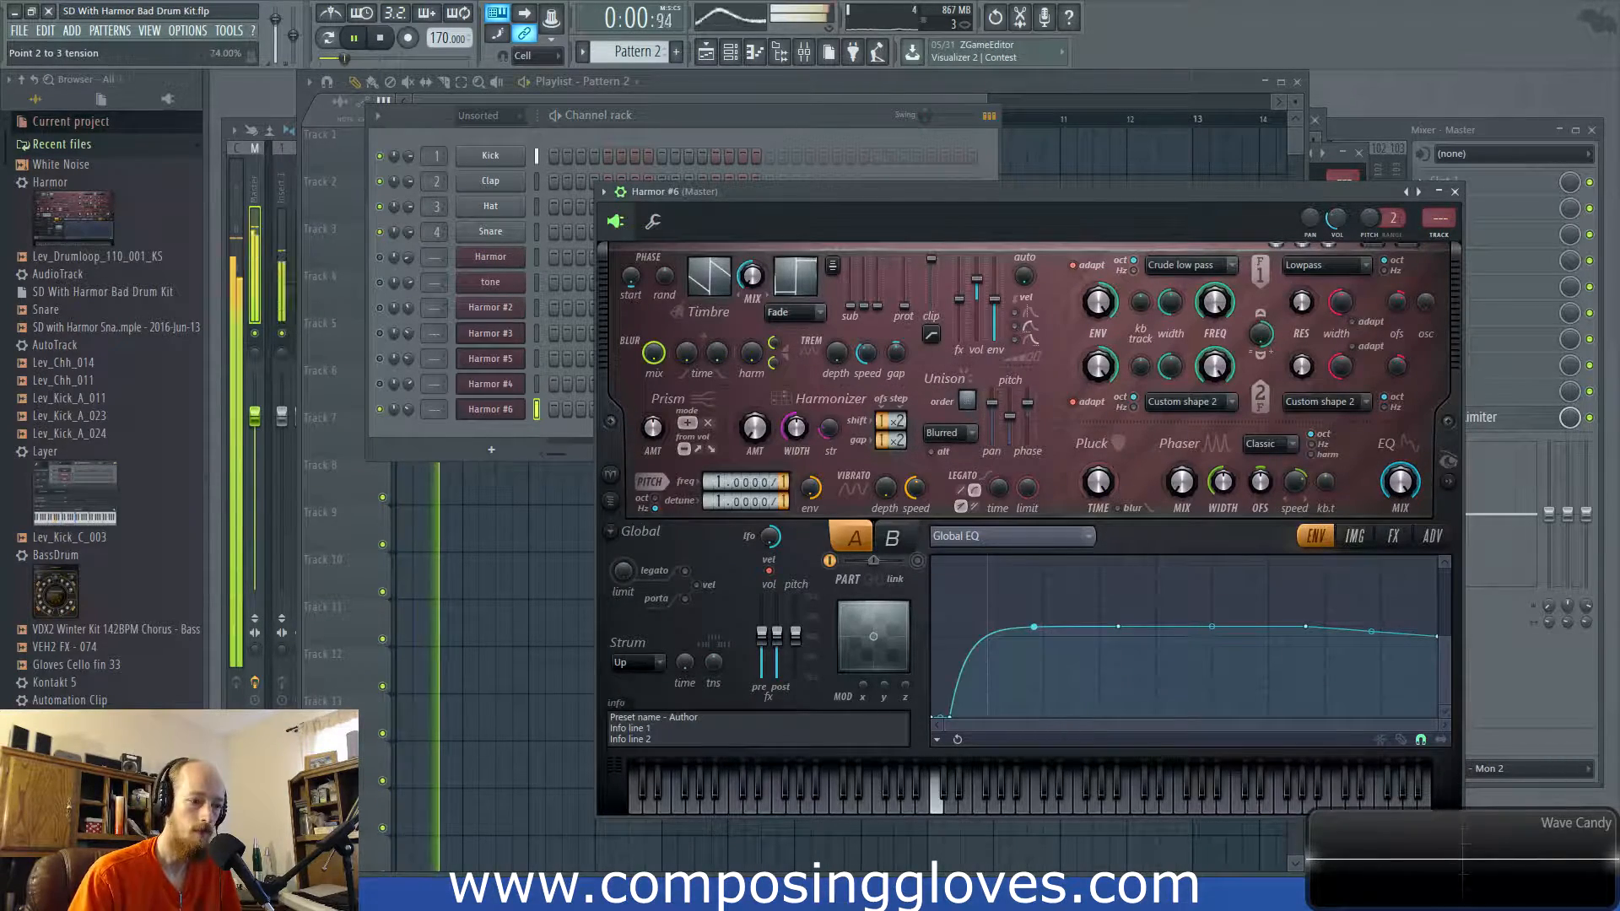
Switch playback from song to pattern mode and play Pattern 2 on its own
{"action": "left_click", "coordinate": [466, 84]}
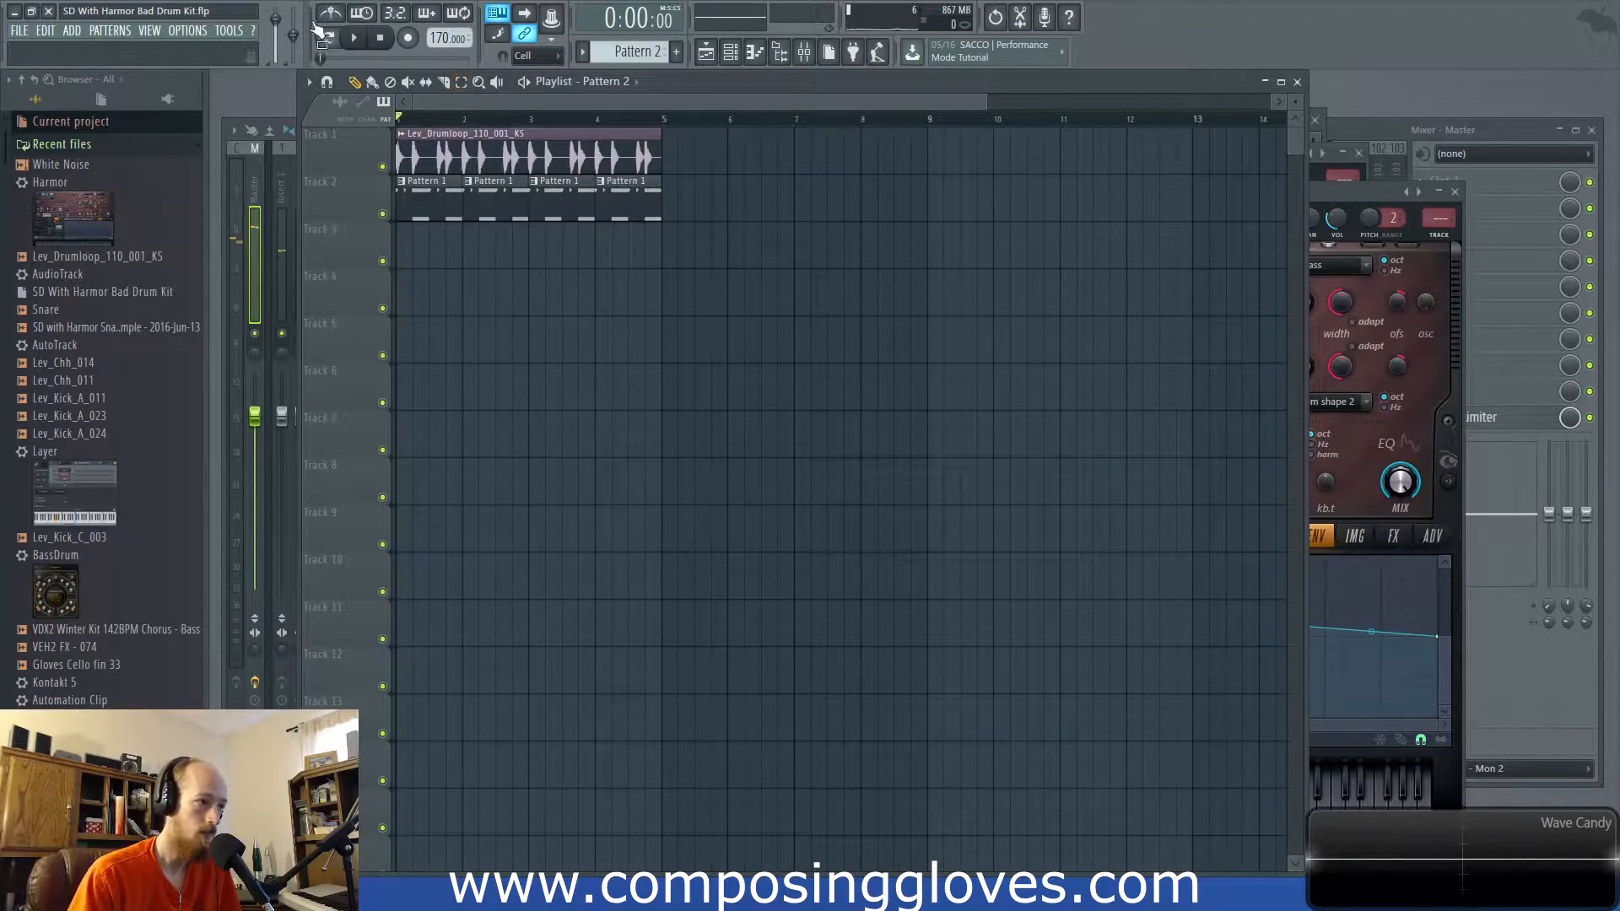
{"action": "left_click", "coordinate": [356, 39]}
{"action": "key", "text": "F6"}
Reshape Harmor #6's global EQ into a long gradual rise peaking at about 2.6 kHz, with a slight dip in the highs
{"action": "left_click", "coordinate": [511, 411]}
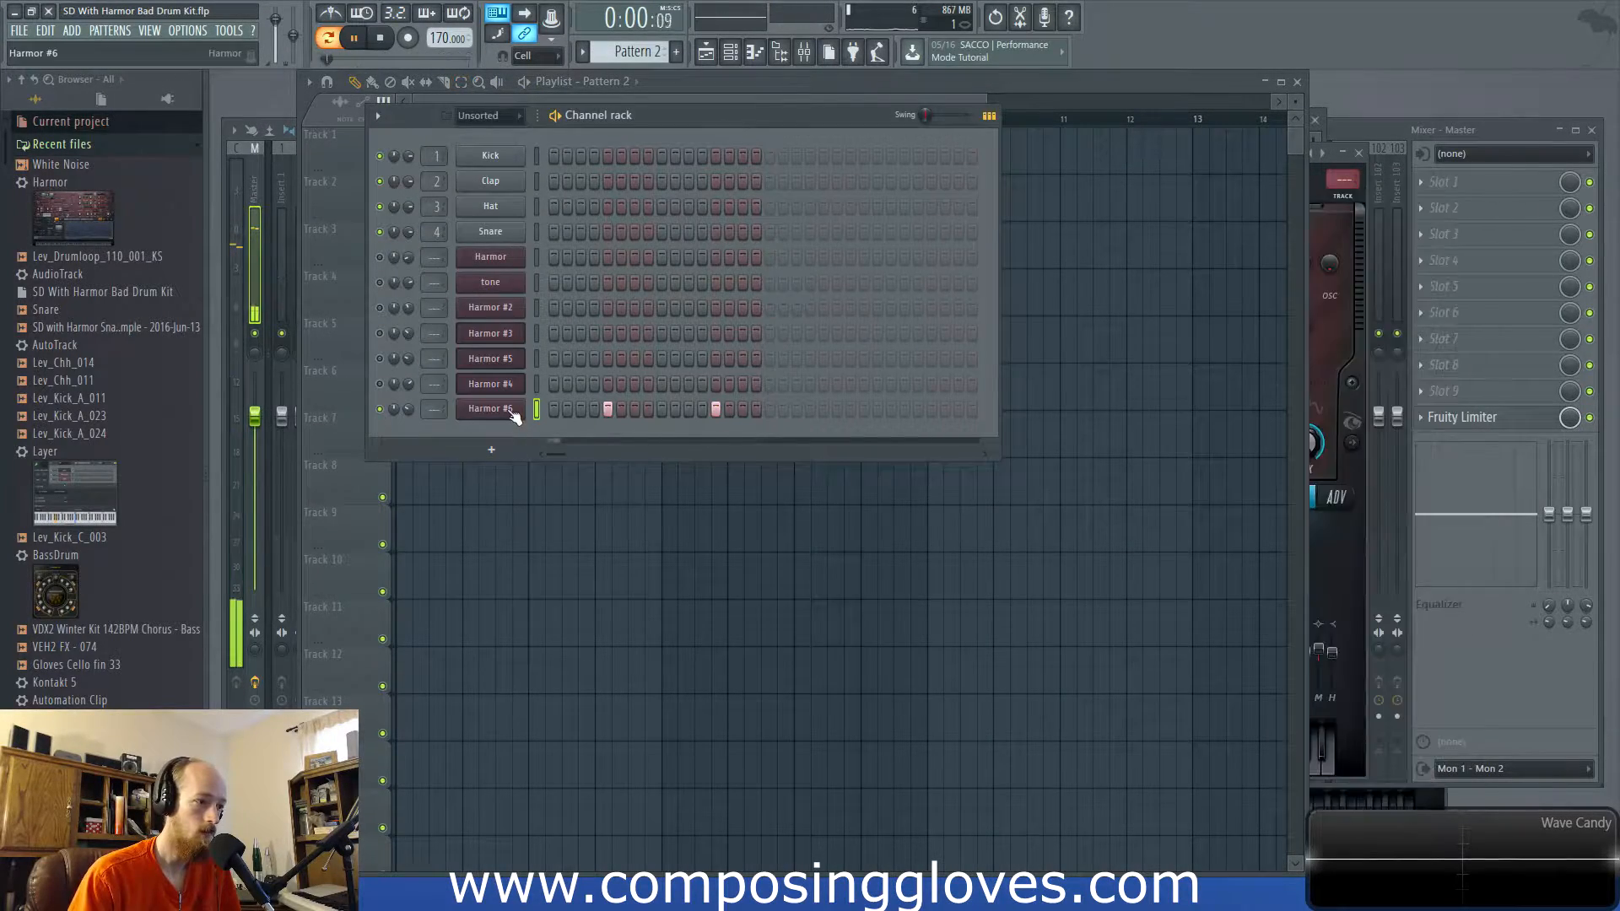
{"action": "left_click", "coordinate": [511, 411]}
{"action": "left_click_drag", "start_coordinate": [1306, 626], "coordinate": [1400, 646]}
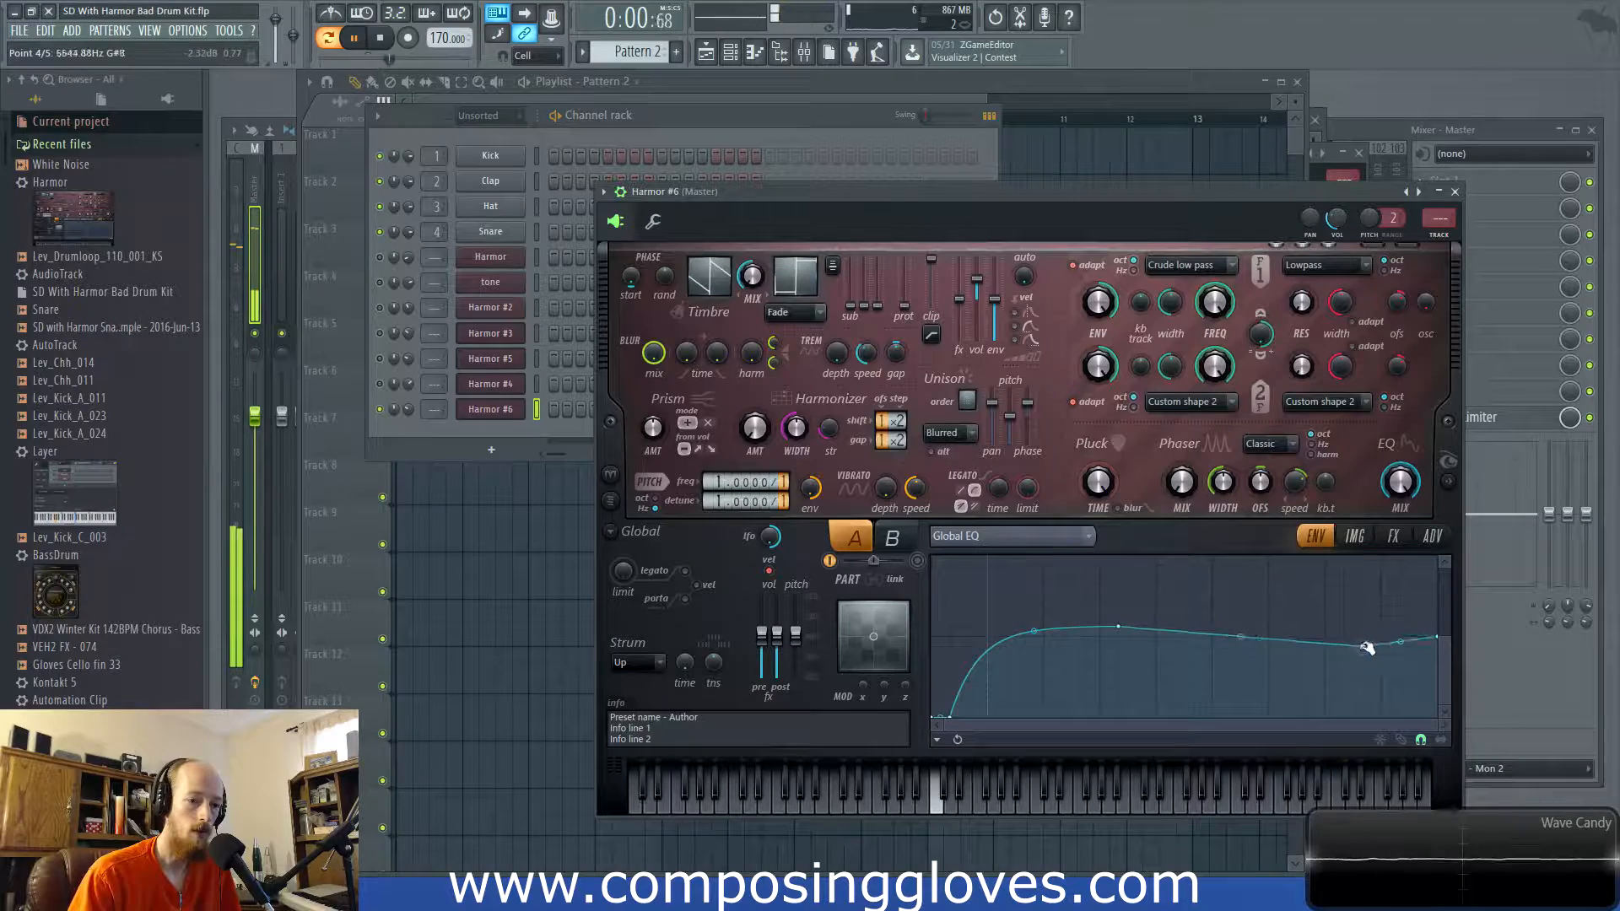
{"action": "mouse_move", "coordinate": [1118, 626]}
{"action": "left_mouse_down"}
{"action": "mouse_move", "coordinate": [1306, 607]}
{"action": "mouse_move", "coordinate": [1128, 625]}
{"action": "mouse_move", "coordinate": [1128, 650]}
{"action": "left_mouse_up"}
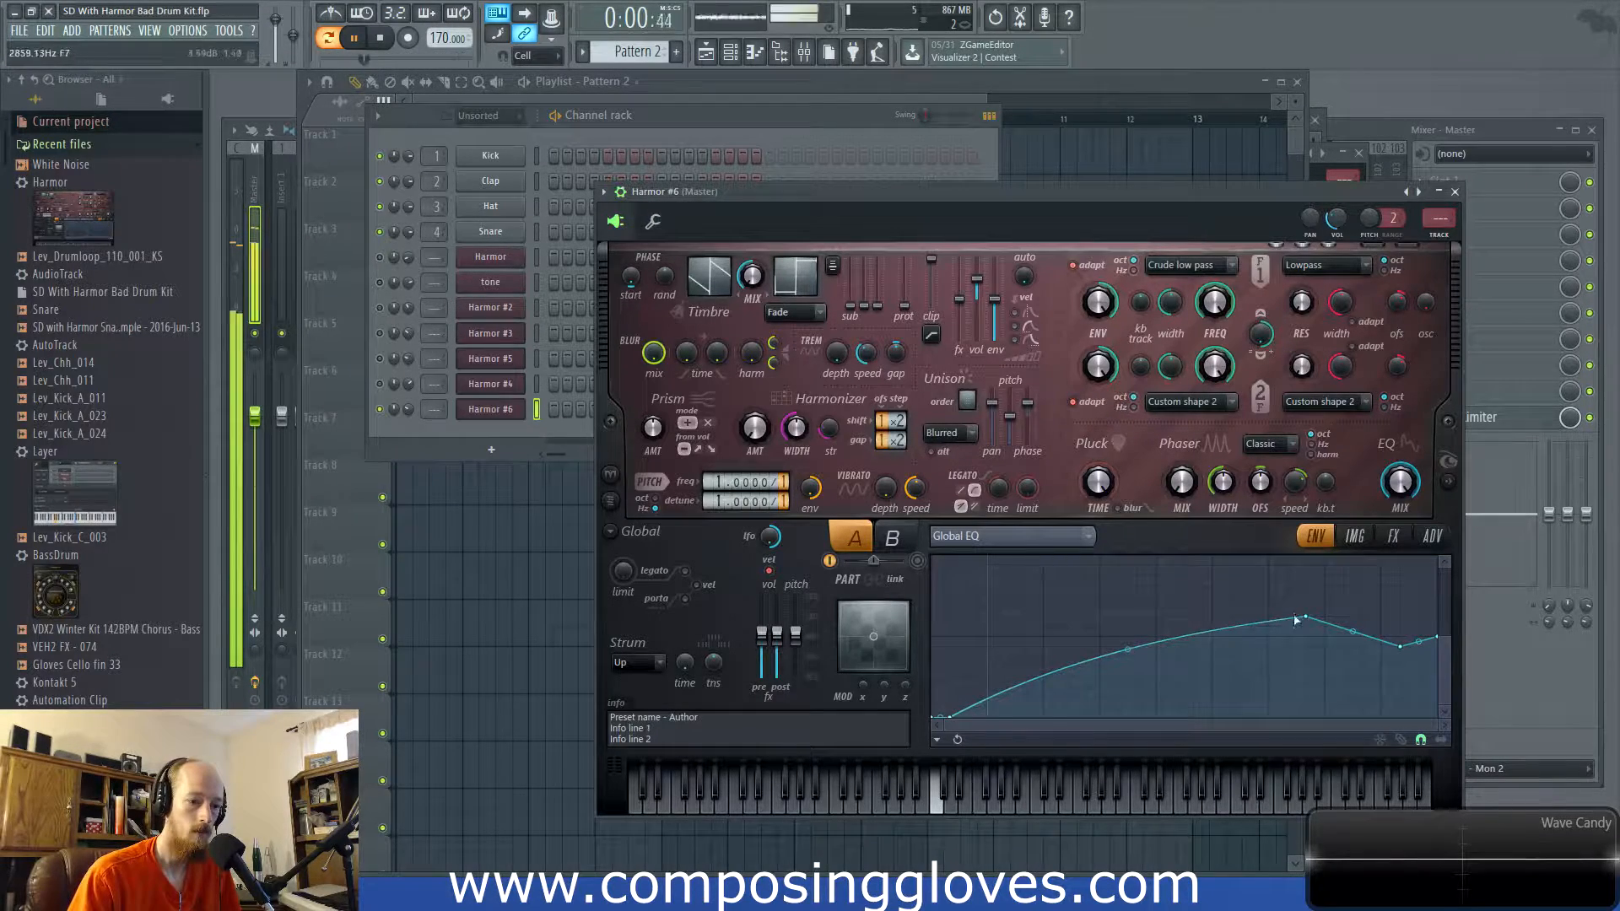
{"action": "left_click_drag", "start_coordinate": [1308, 619], "coordinate": [1289, 627]}
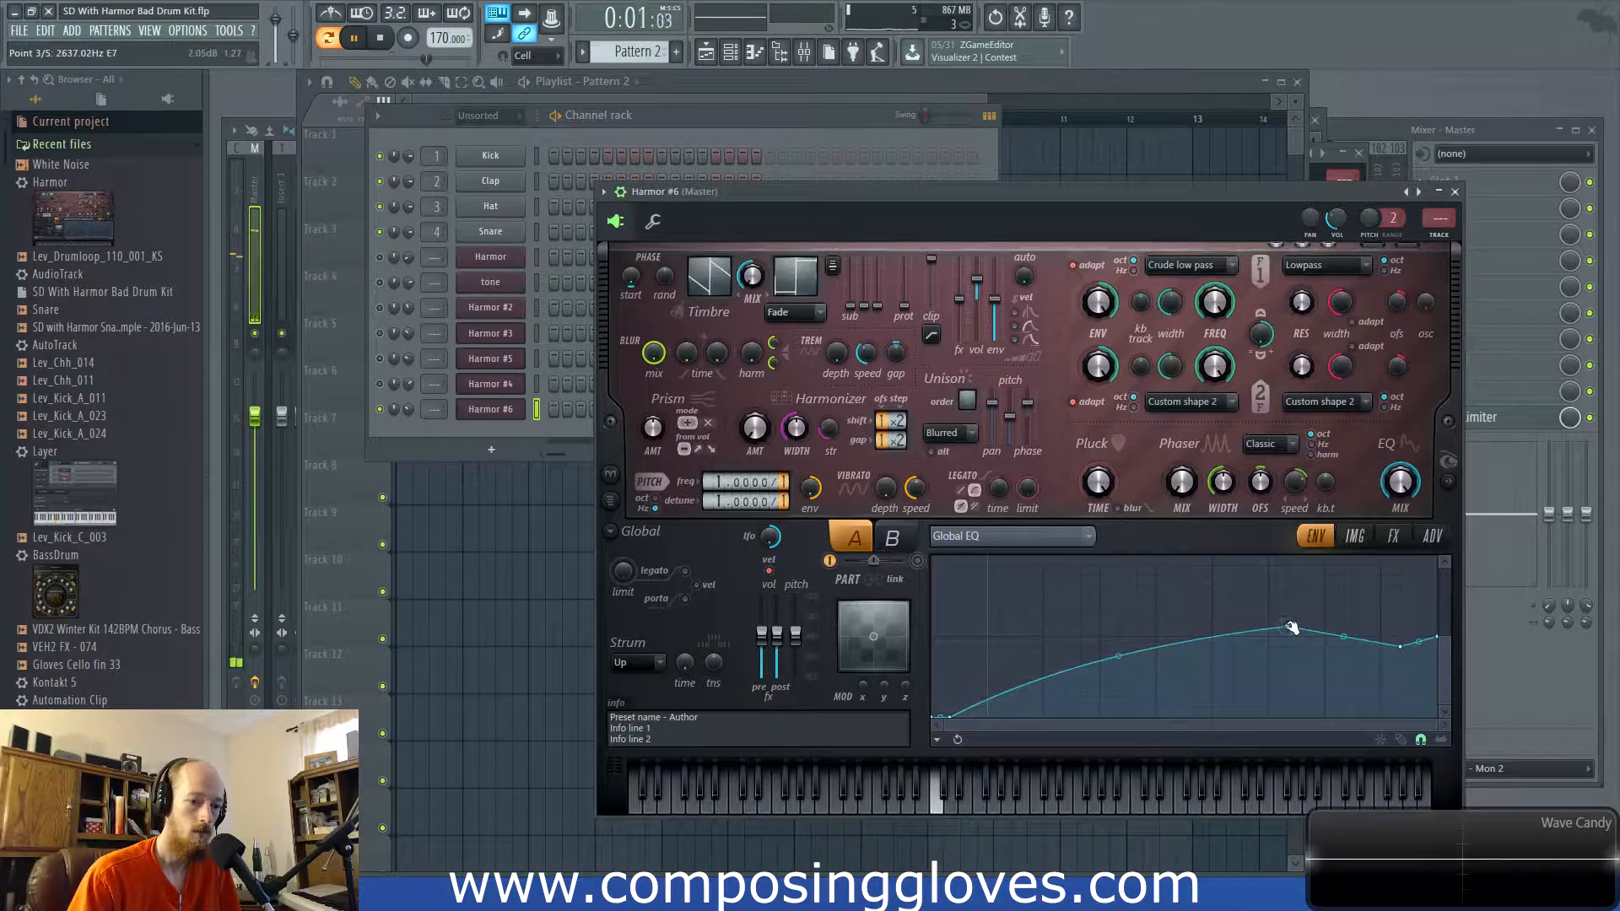
Add a point on the rising part of the global EQ curve, straighten the slope before it, and stop playback
{"action": "right_click", "coordinate": [1175, 637]}
{"action": "left_click_drag", "start_coordinate": [1062, 663], "coordinate": [1062, 674]}
{"action": "key", "text": "space"}
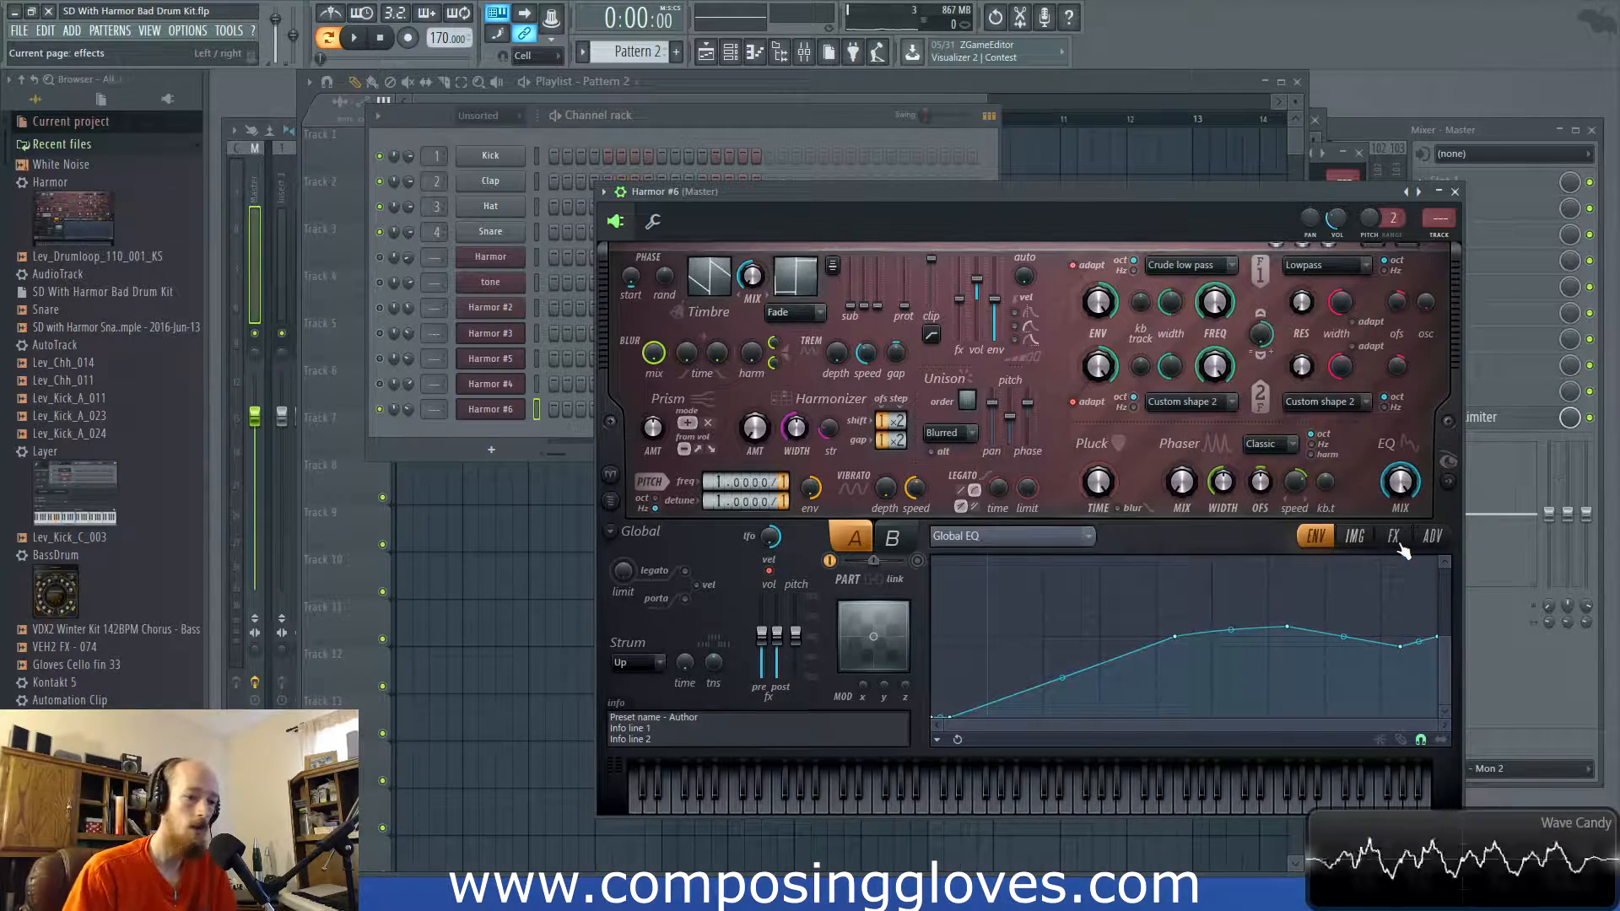
Drop the late decay point of Harmor #6's volume envelope to the floor and bend the tail into a steep curve
{"action": "left_click", "coordinate": [980, 540]}
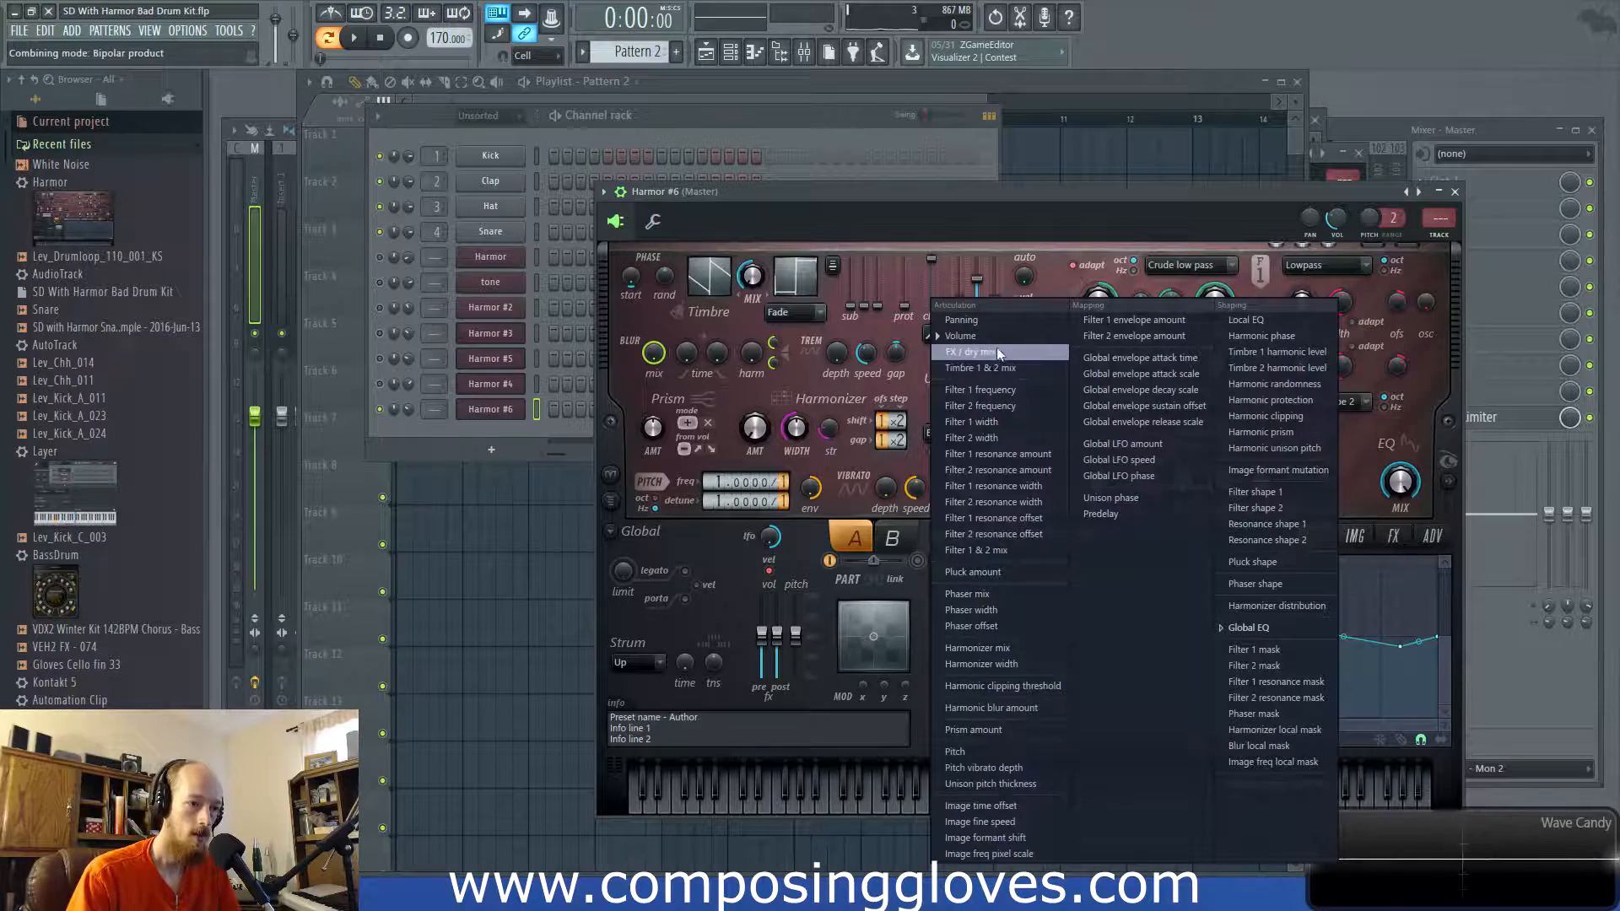
{"action": "left_click", "coordinate": [971, 336]}
{"action": "left_click_drag", "start_coordinate": [1146, 701], "coordinate": [1146, 728]}
{"action": "key", "text": "space"}
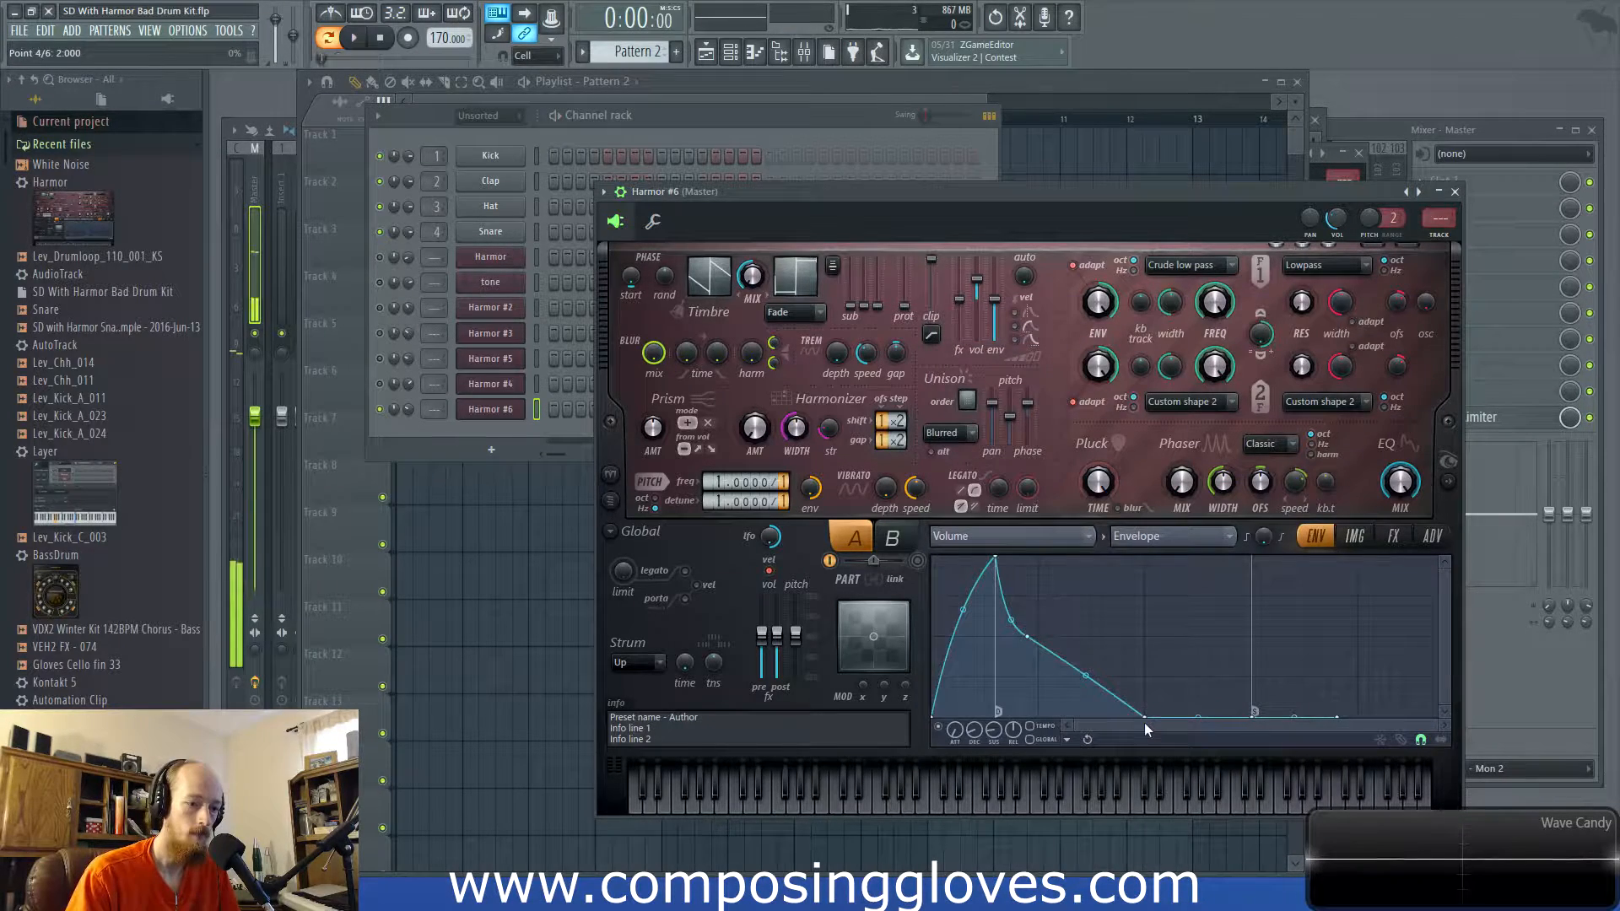
{"action": "left_click_drag", "start_coordinate": [1086, 675], "coordinate": [1044, 642]}
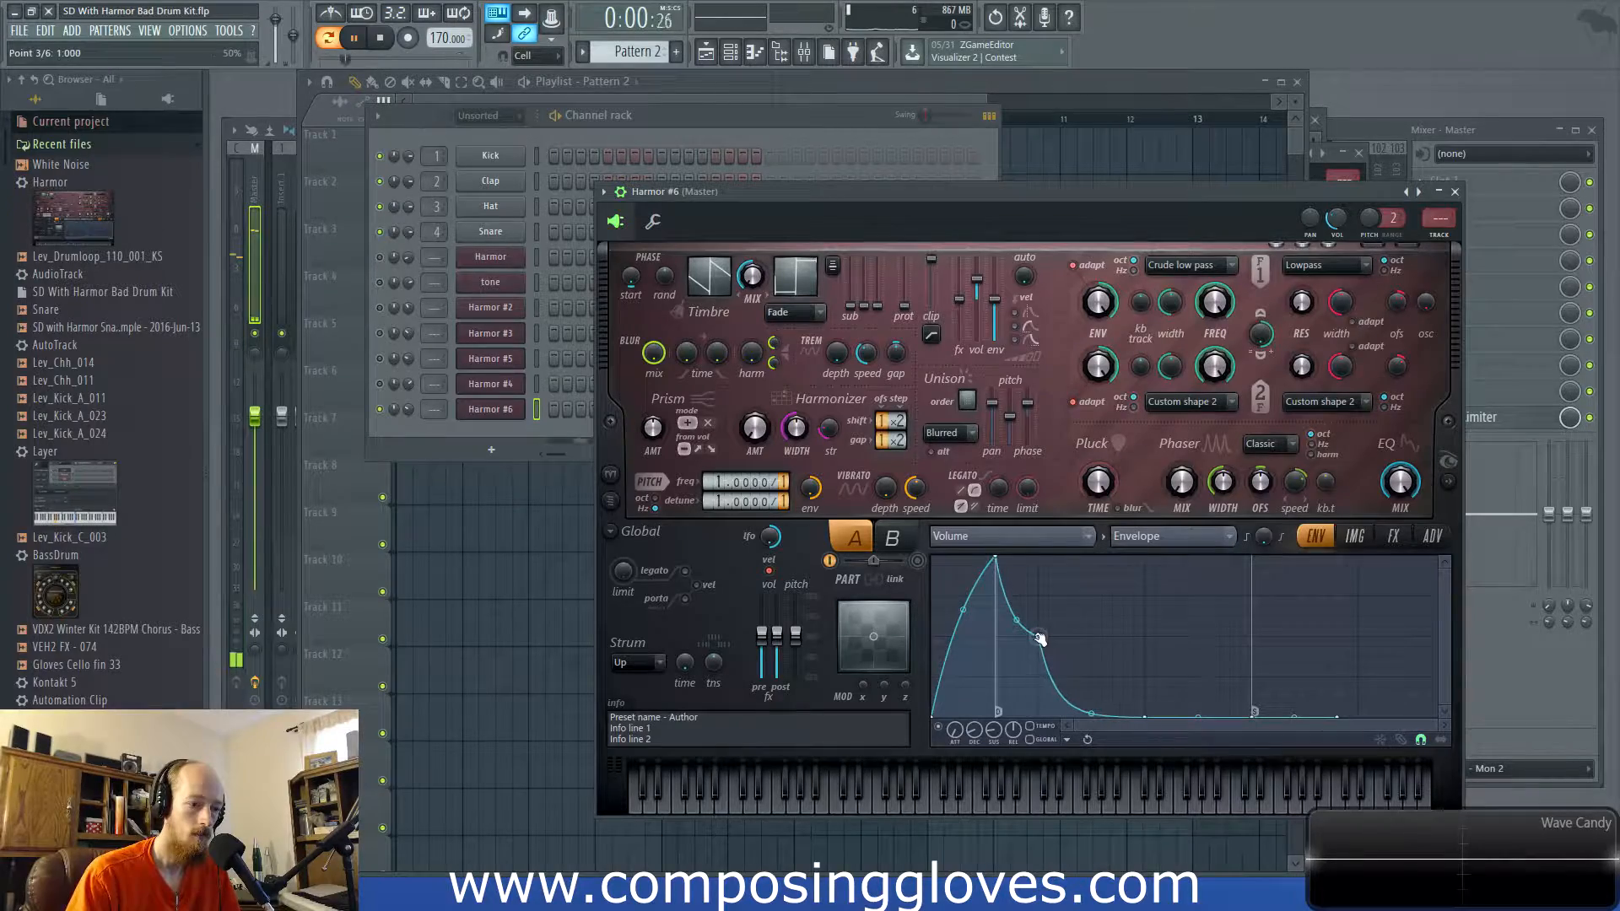
{"action": "key", "text": "space"}
Stop playback and add a new Harmor channel to the channel rack
{"action": "left_click", "coordinate": [457, 433]}
{"action": "left_click", "coordinate": [486, 449]}
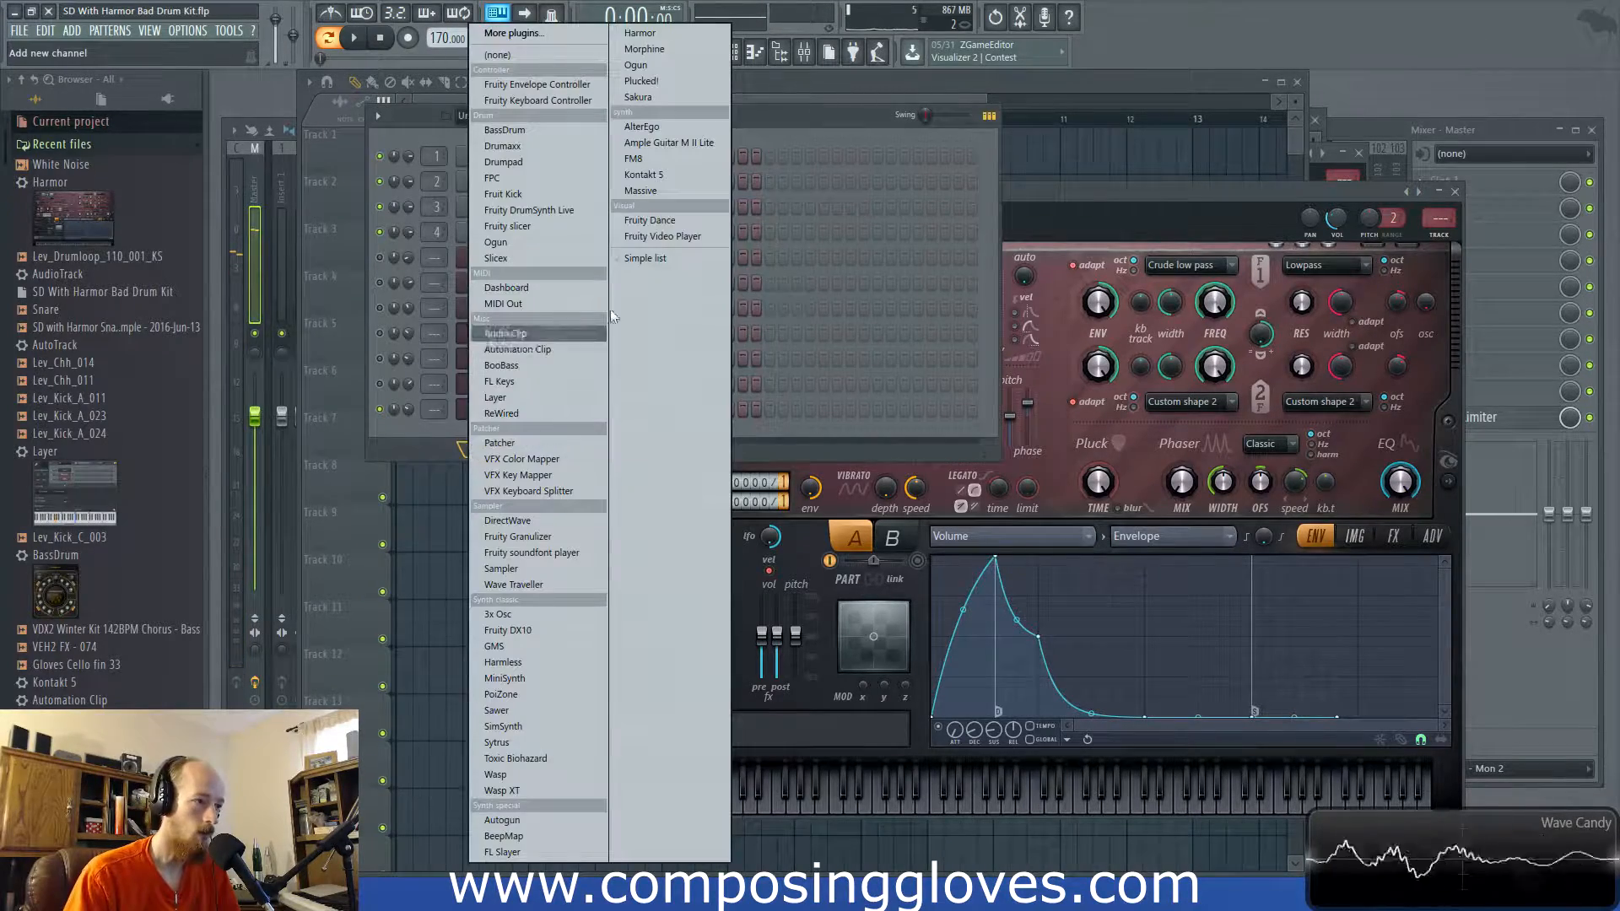
{"action": "left_click", "coordinate": [648, 34]}
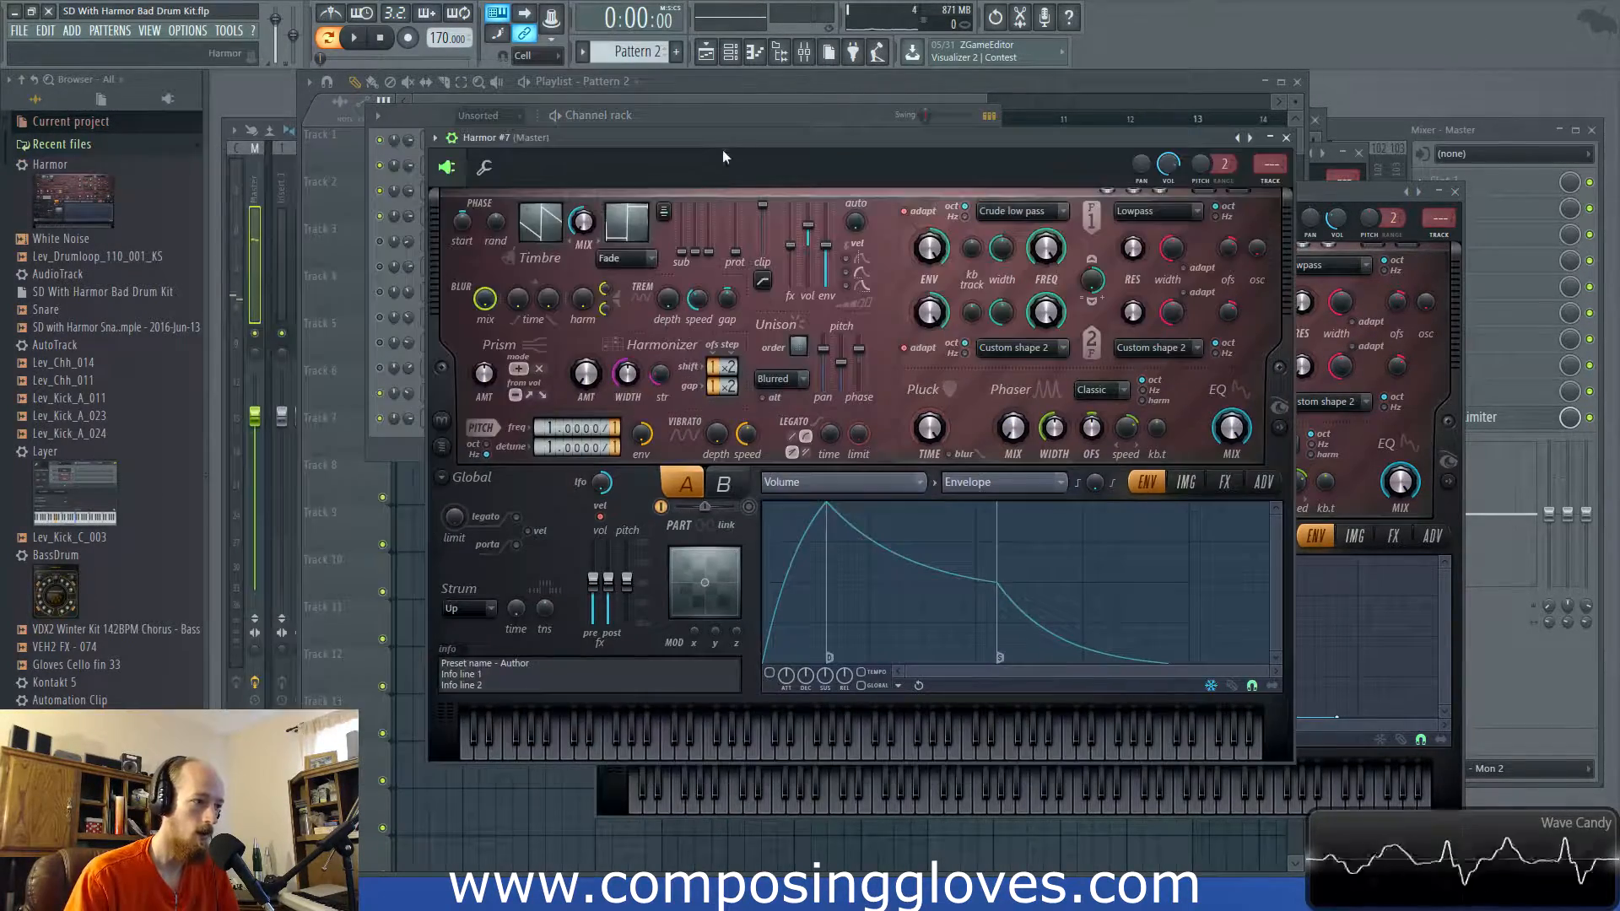
Rename the Harmor #6 channel to "Noise"
{"action": "left_click", "coordinate": [419, 438]}
{"action": "right_click", "coordinate": [519, 391]}
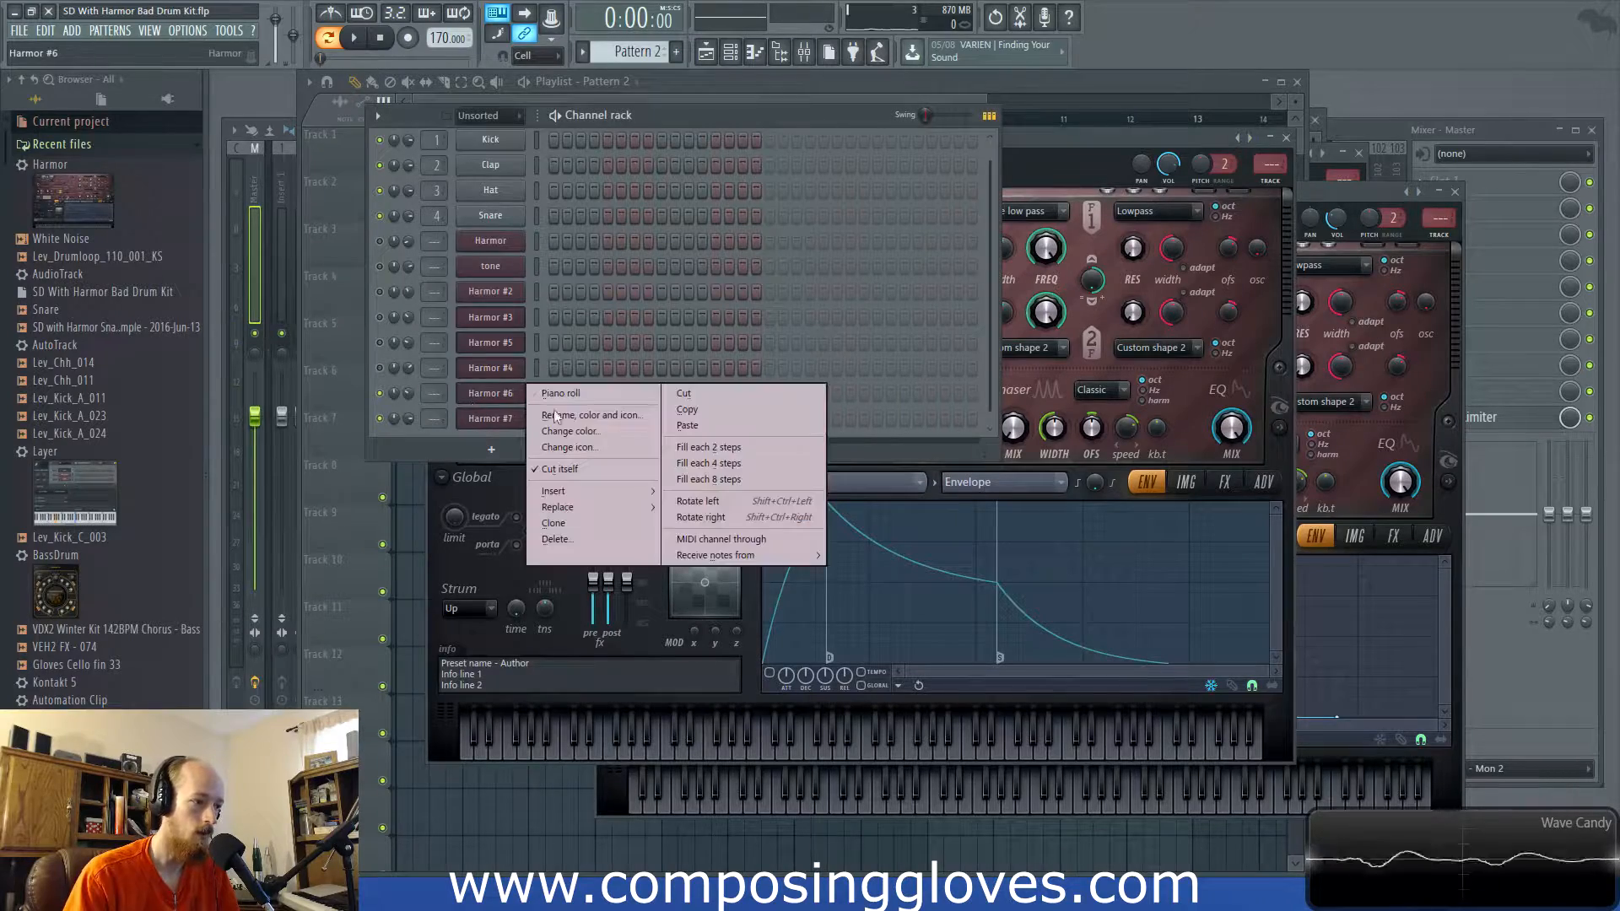
{"action": "left_click", "coordinate": [621, 415]}
{"action": "type", "text": "Noise"}
{"action": "key", "text": "Return"}
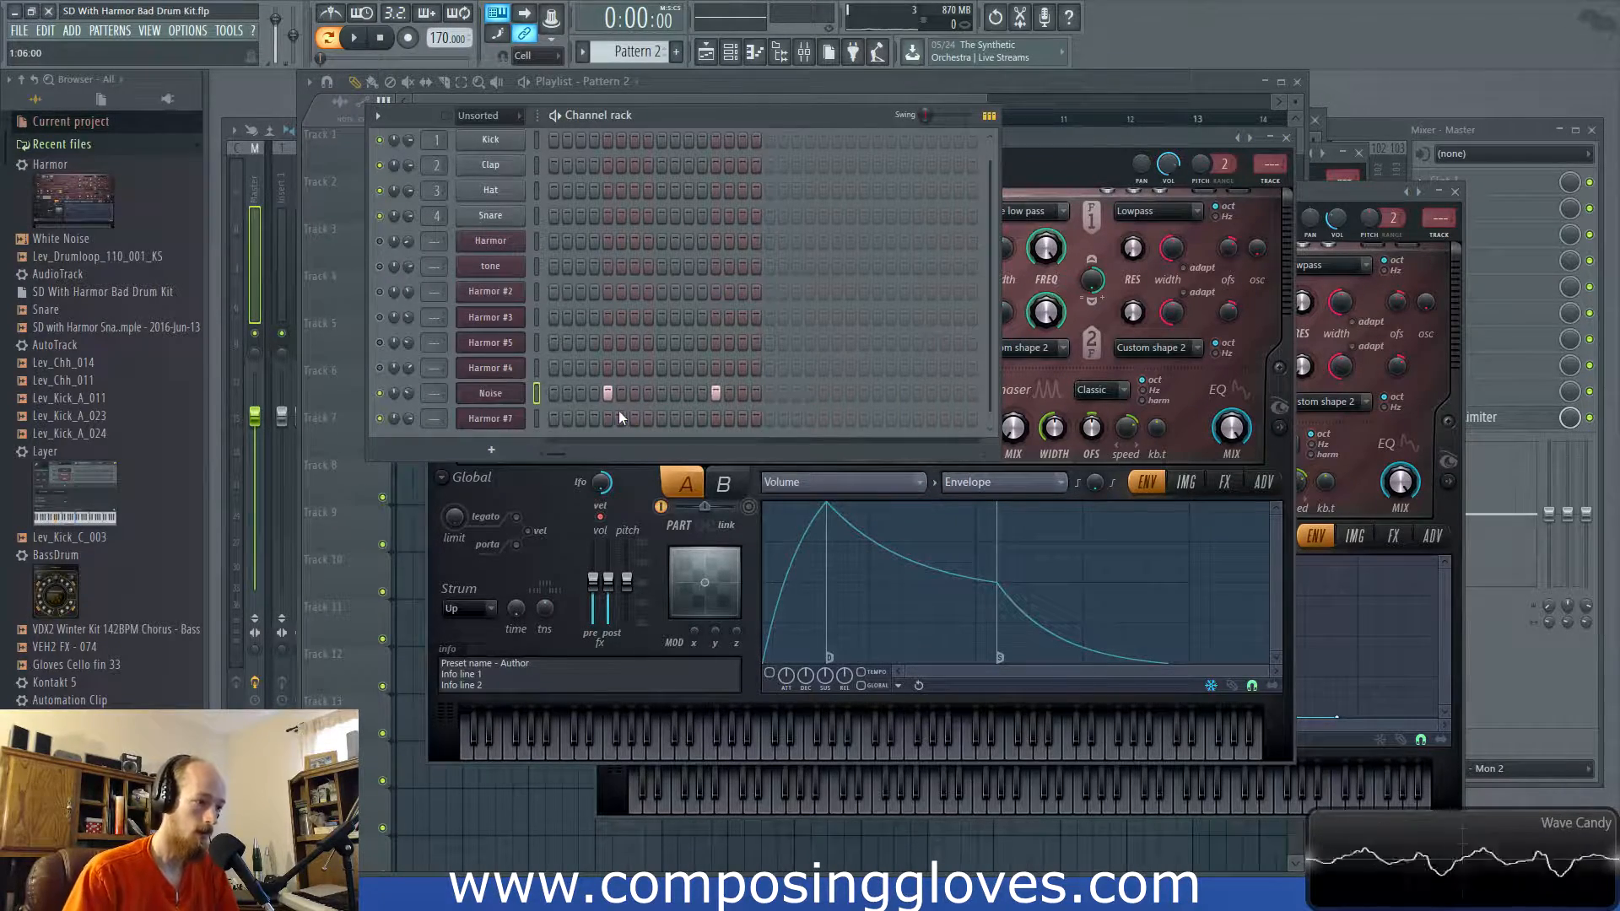
Rename the Harmor #7 channel to "Fundamental" and bring up its instrument window
{"action": "right_click", "coordinate": [511, 416]}
{"action": "left_click", "coordinate": [595, 439]}
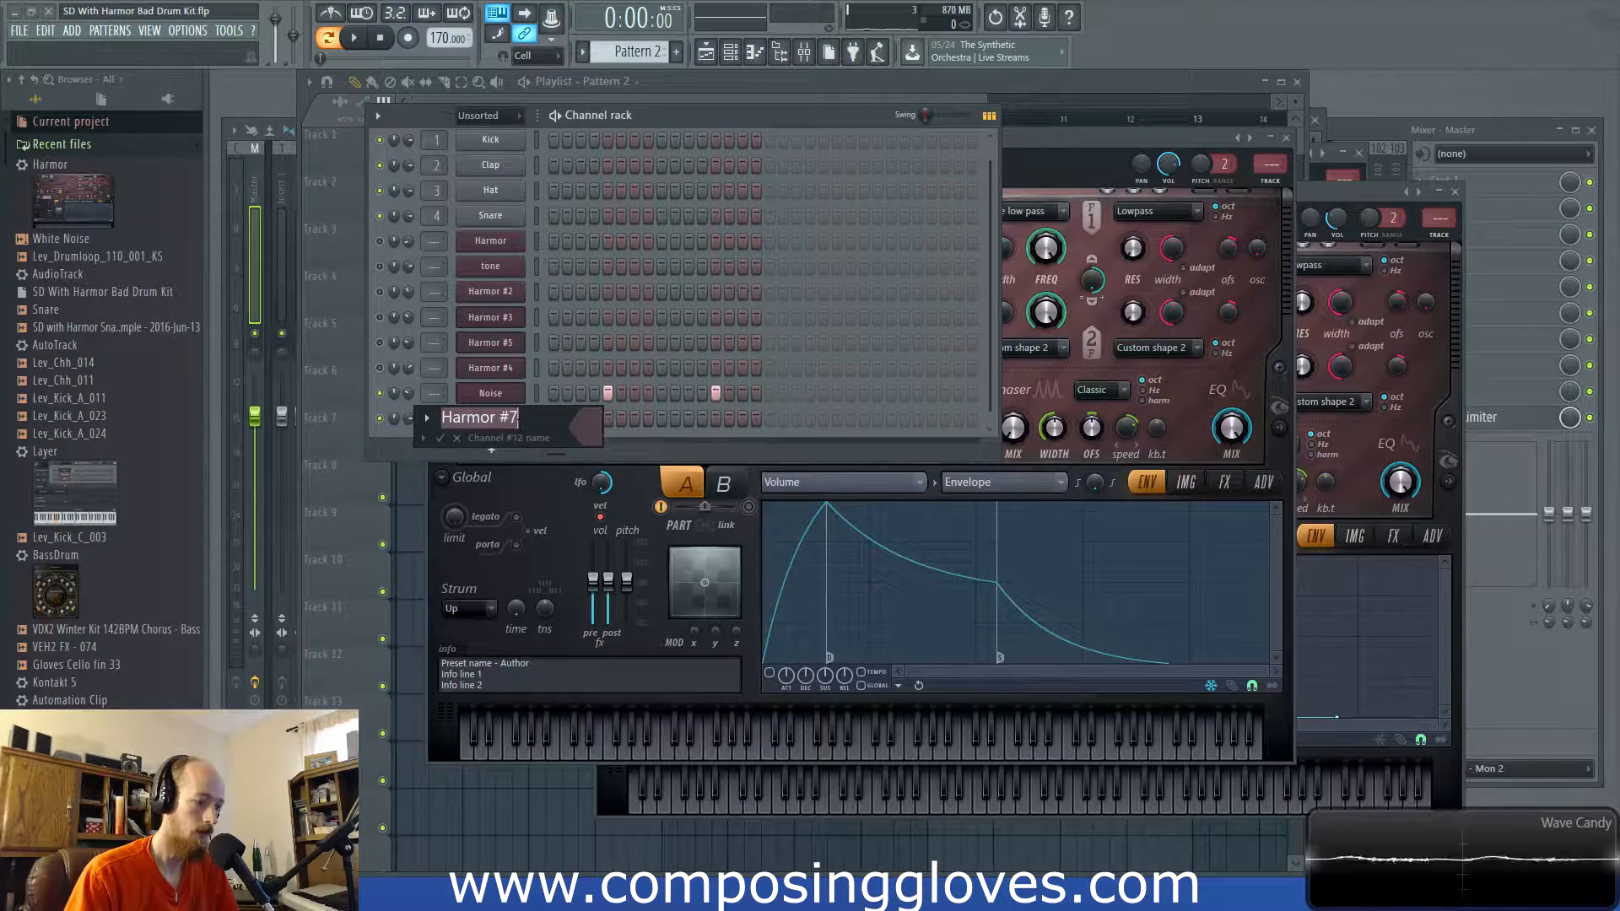
{"action": "key", "text": "Return"}
{"action": "left_click", "coordinate": [520, 419]}
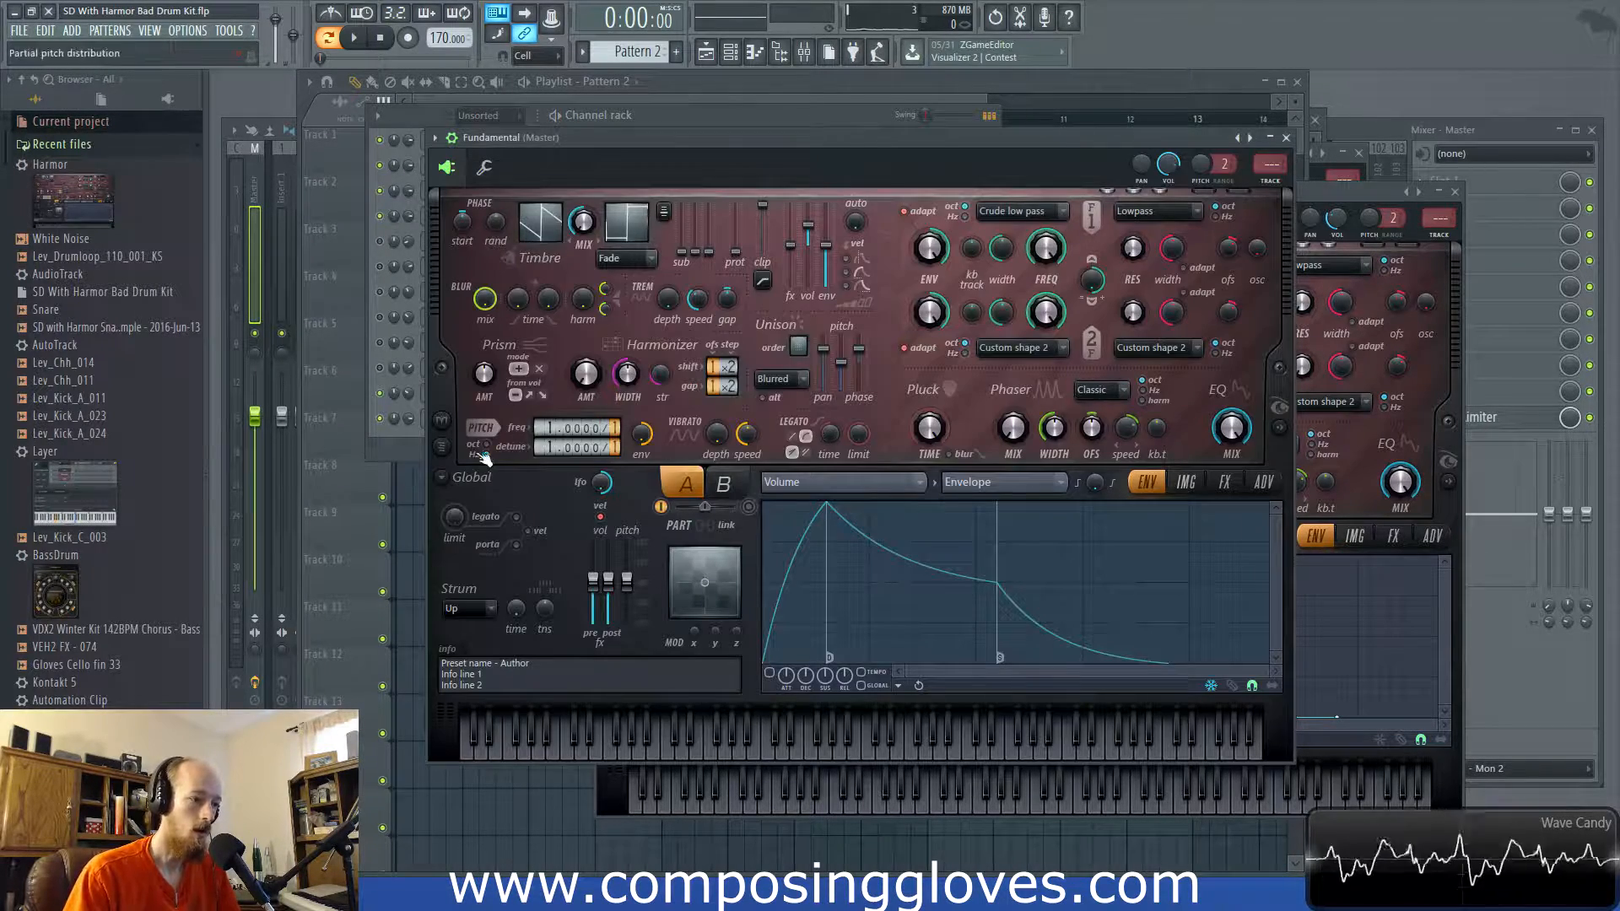
Cut every harmonic above the first to the floor in Fundamental's Timbre 1 harmonic level, using an added point and the end point
{"action": "right_click", "coordinate": [554, 221]}
{"action": "left_click", "coordinate": [626, 225]}
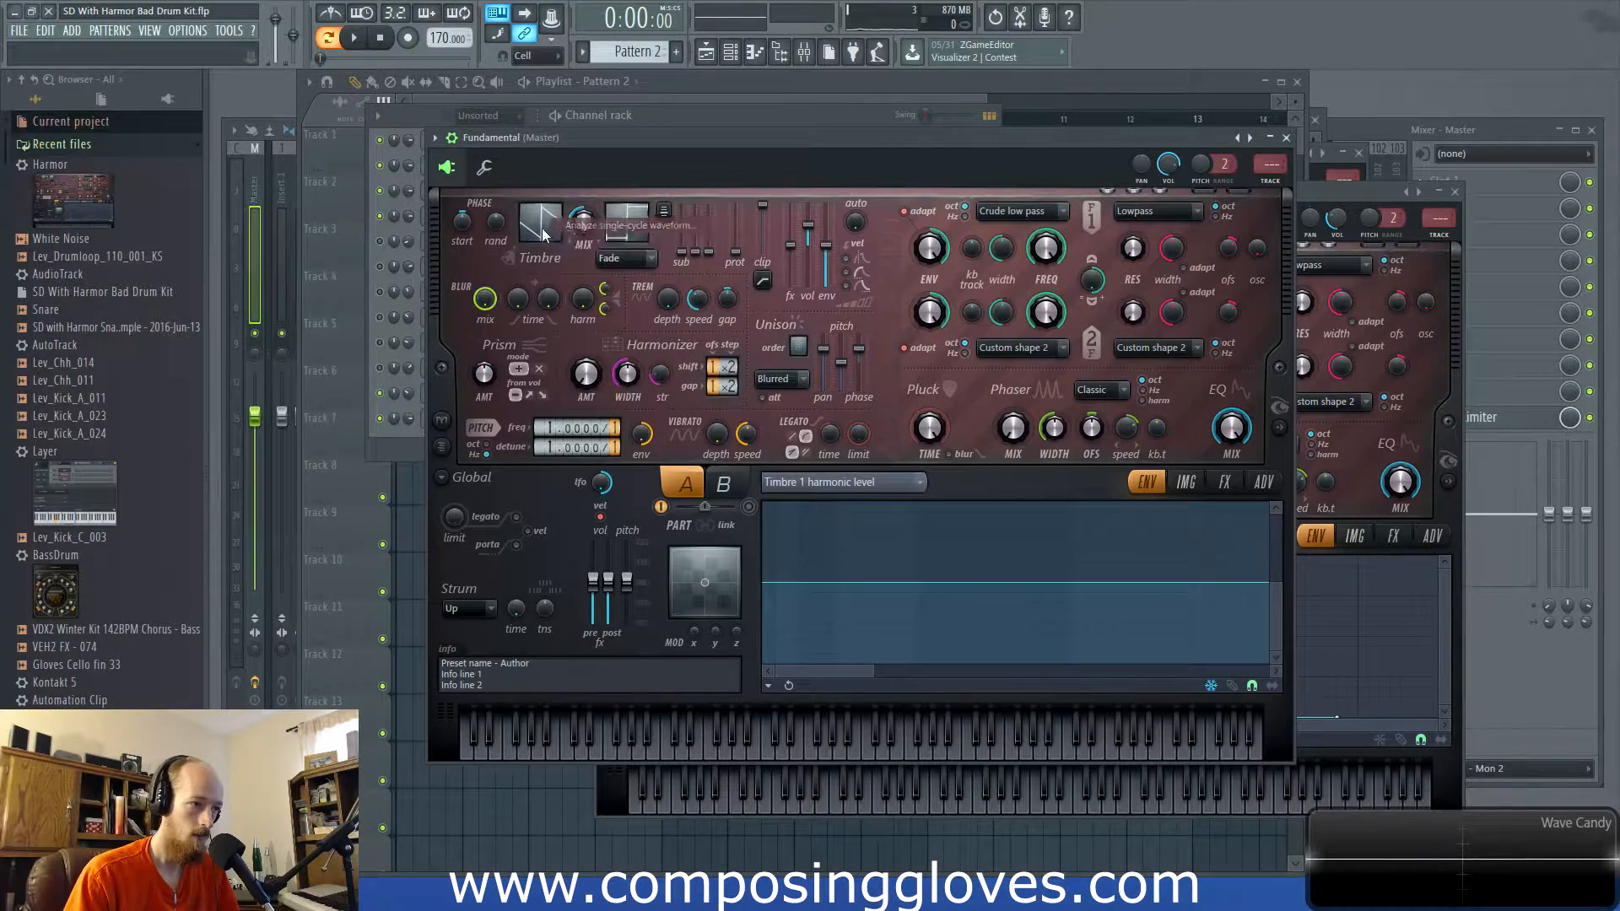
{"action": "left_click", "coordinate": [793, 12]}
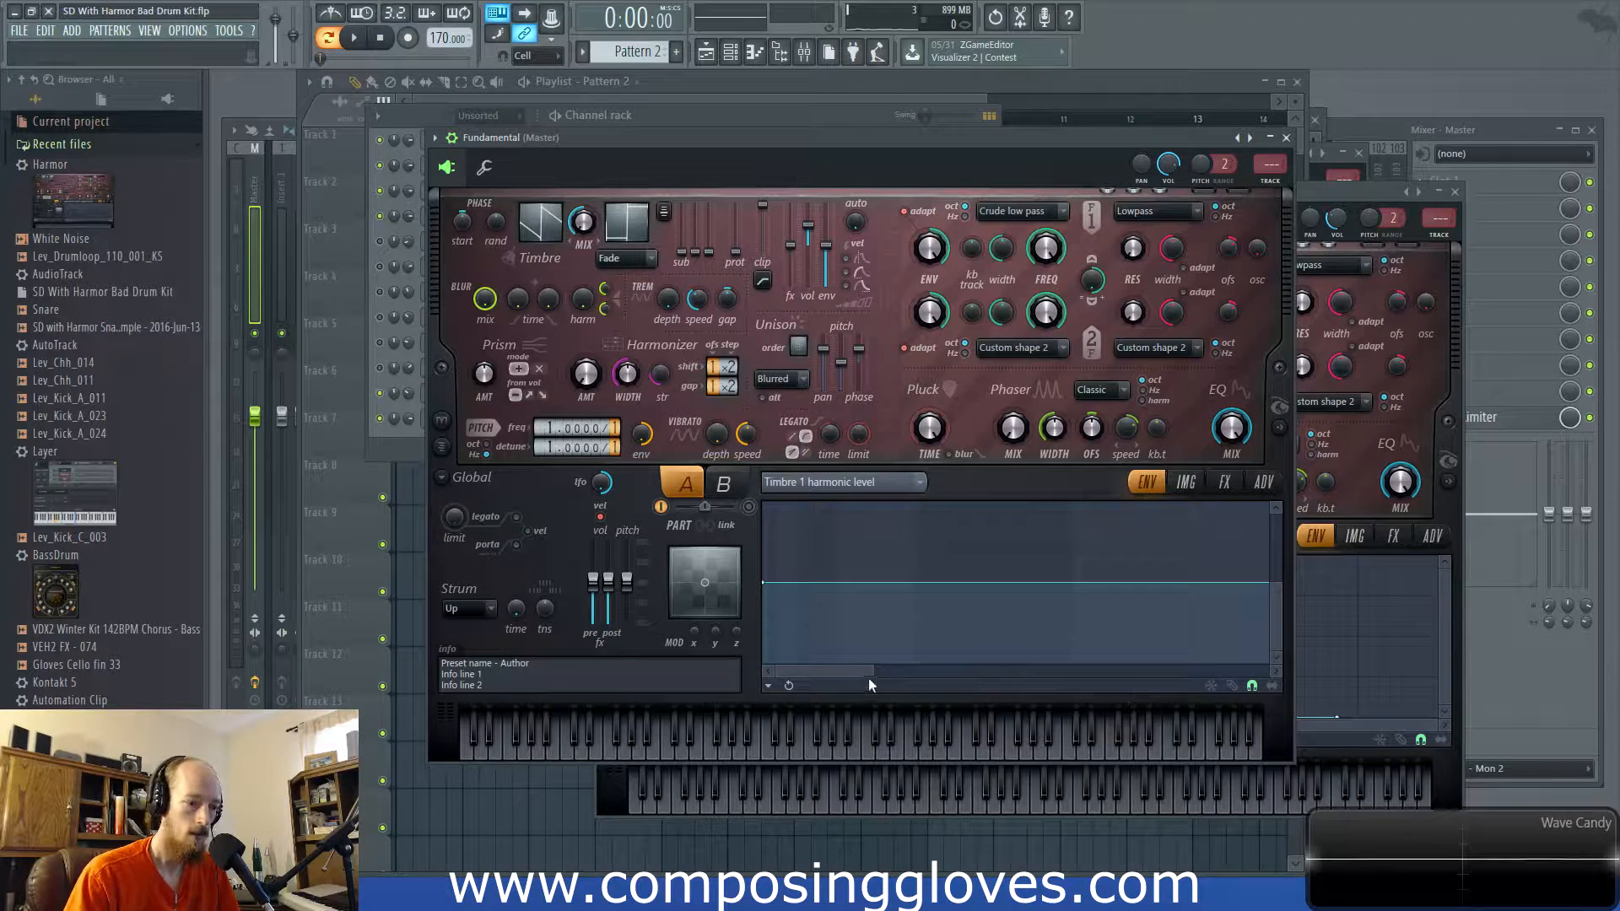
{"action": "left_click_drag", "start_coordinate": [872, 673], "coordinate": [1297, 669]}
{"action": "right_click", "coordinate": [880, 633]}
{"action": "left_click_drag", "start_coordinate": [880, 632], "coordinate": [775, 698]}
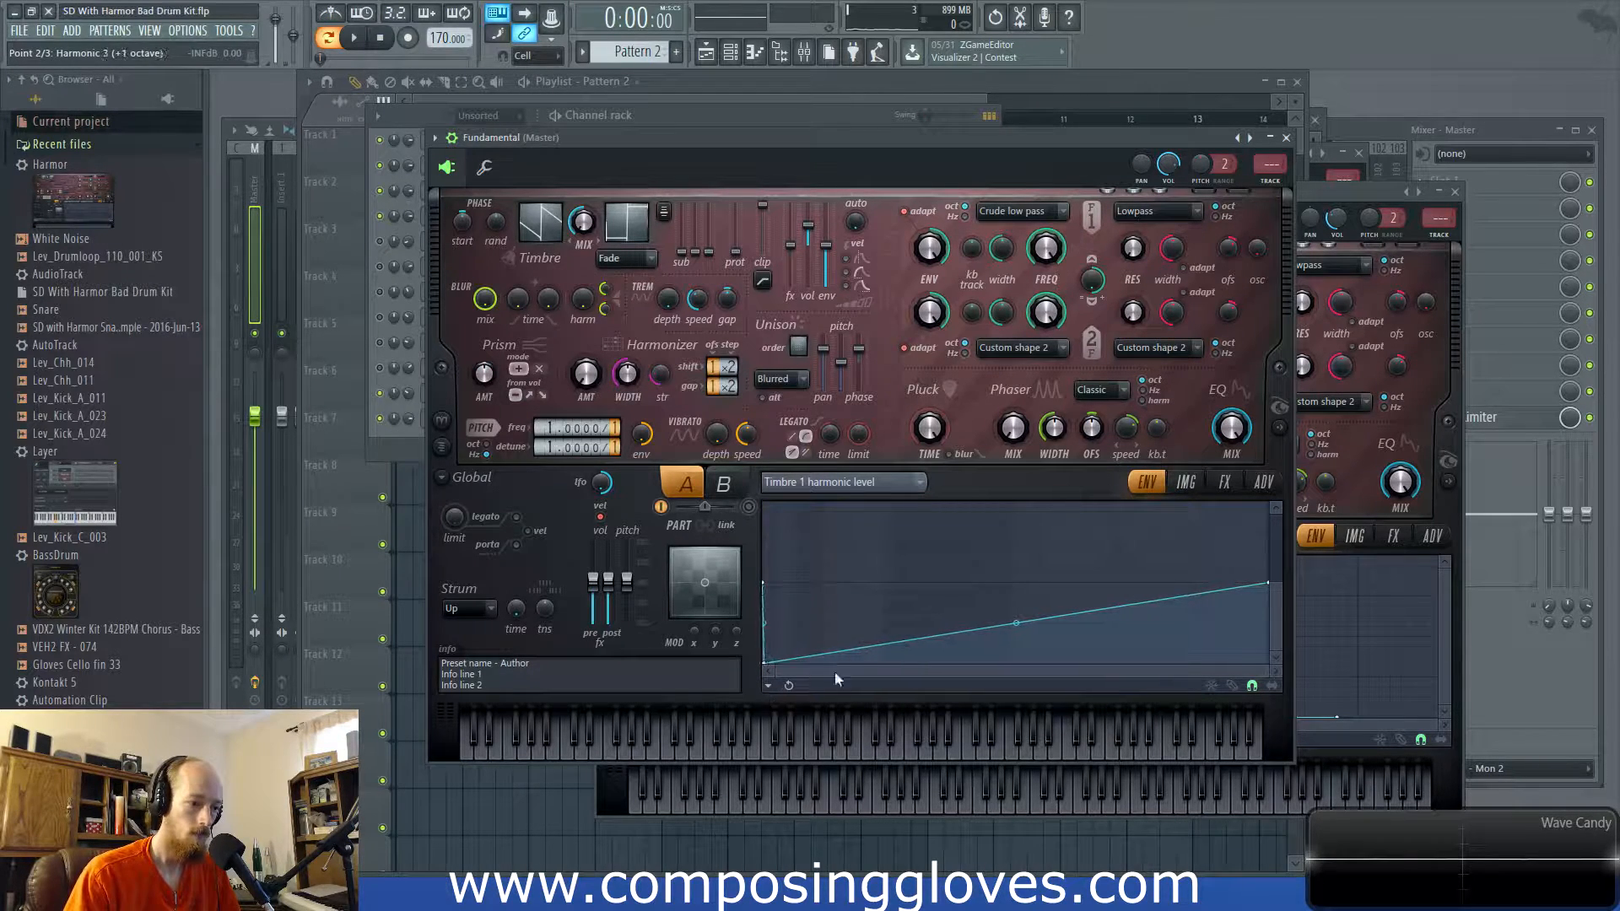
{"action": "left_click_drag", "start_coordinate": [1269, 584], "coordinate": [1299, 719]}
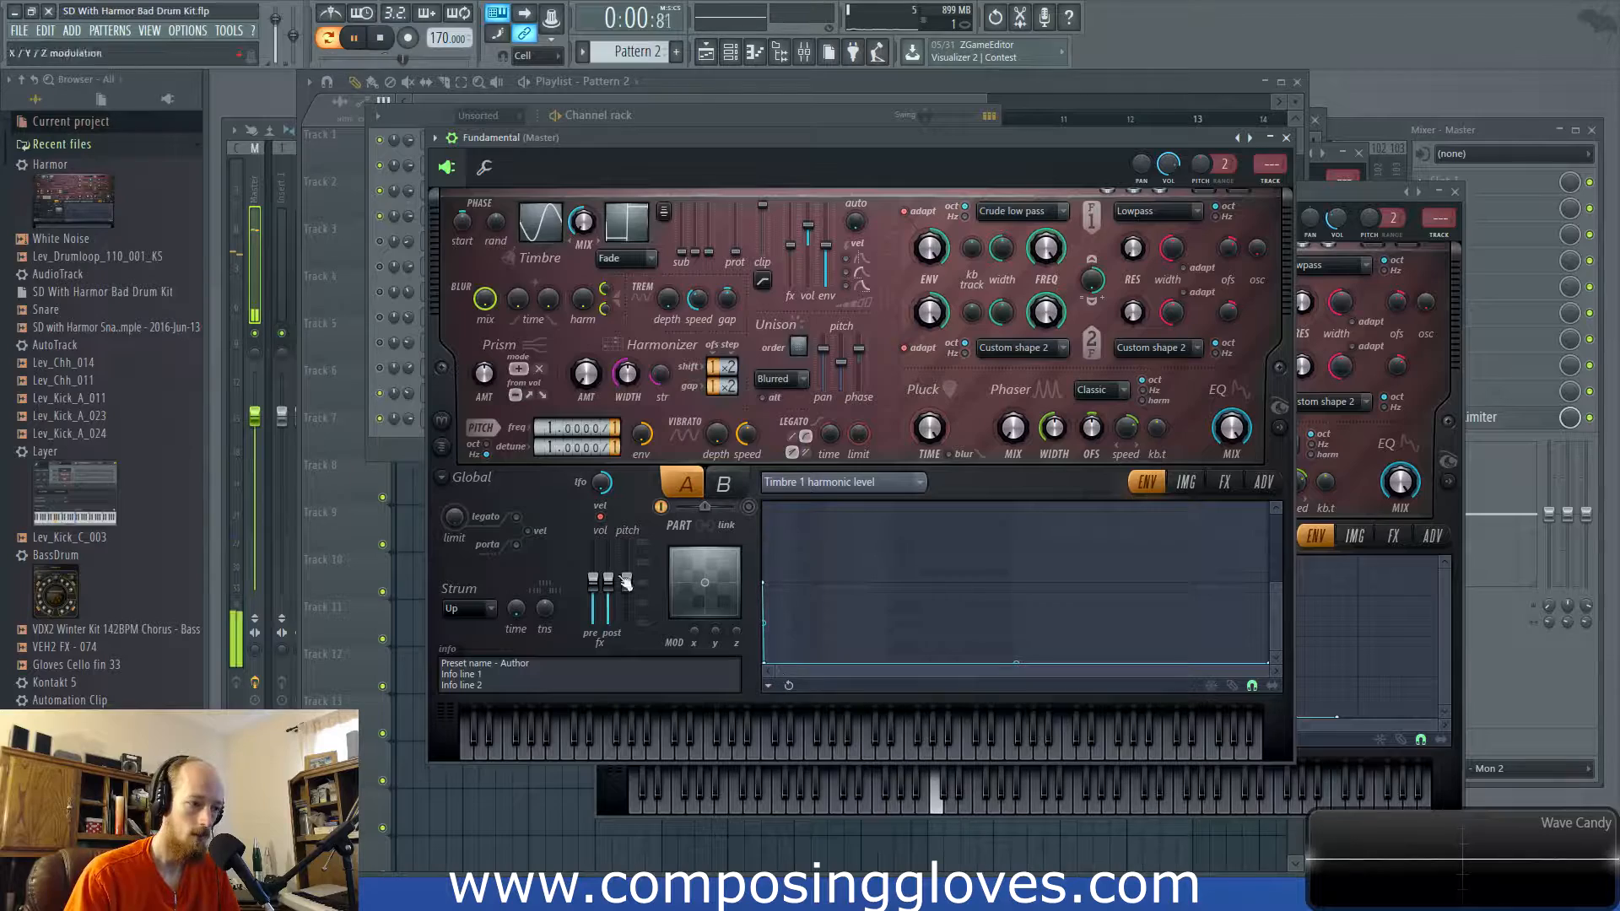
Place Fundamental hits on steps 5 and 13, matching the Noise channel, and play the pattern
{"action": "left_click", "coordinate": [399, 458]}
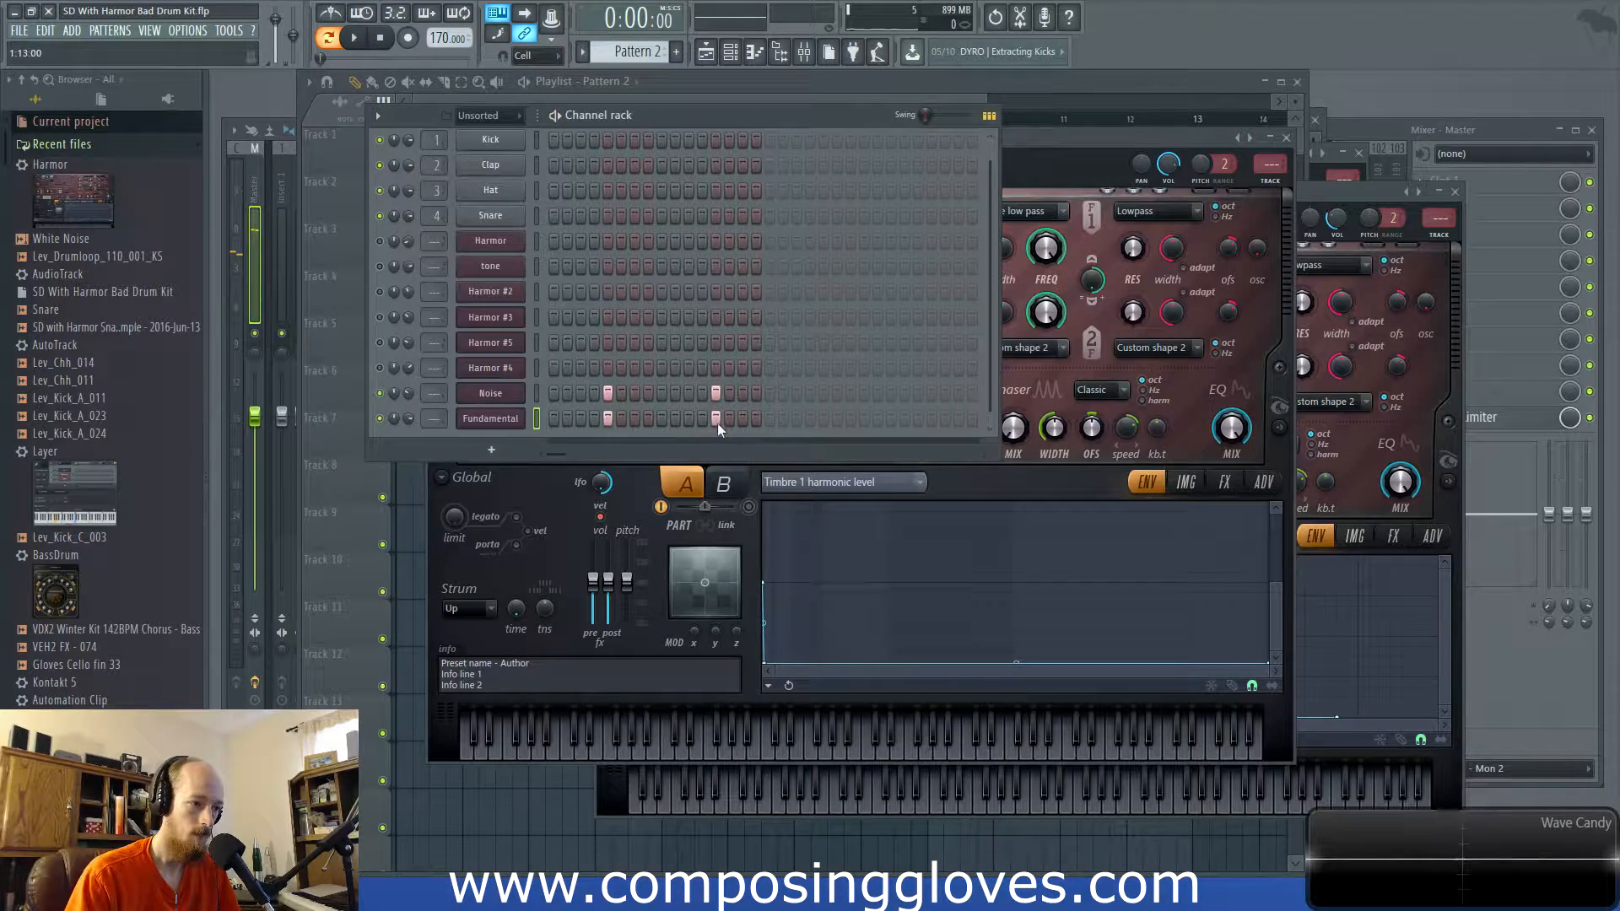
{"action": "key", "text": "space"}
Reshape Fundamental's volume envelope to an instant attack with a very short decay down to the floor, auditioning it before stopping playback
{"action": "left_click", "coordinate": [851, 484]}
{"action": "left_click", "coordinate": [827, 338]}
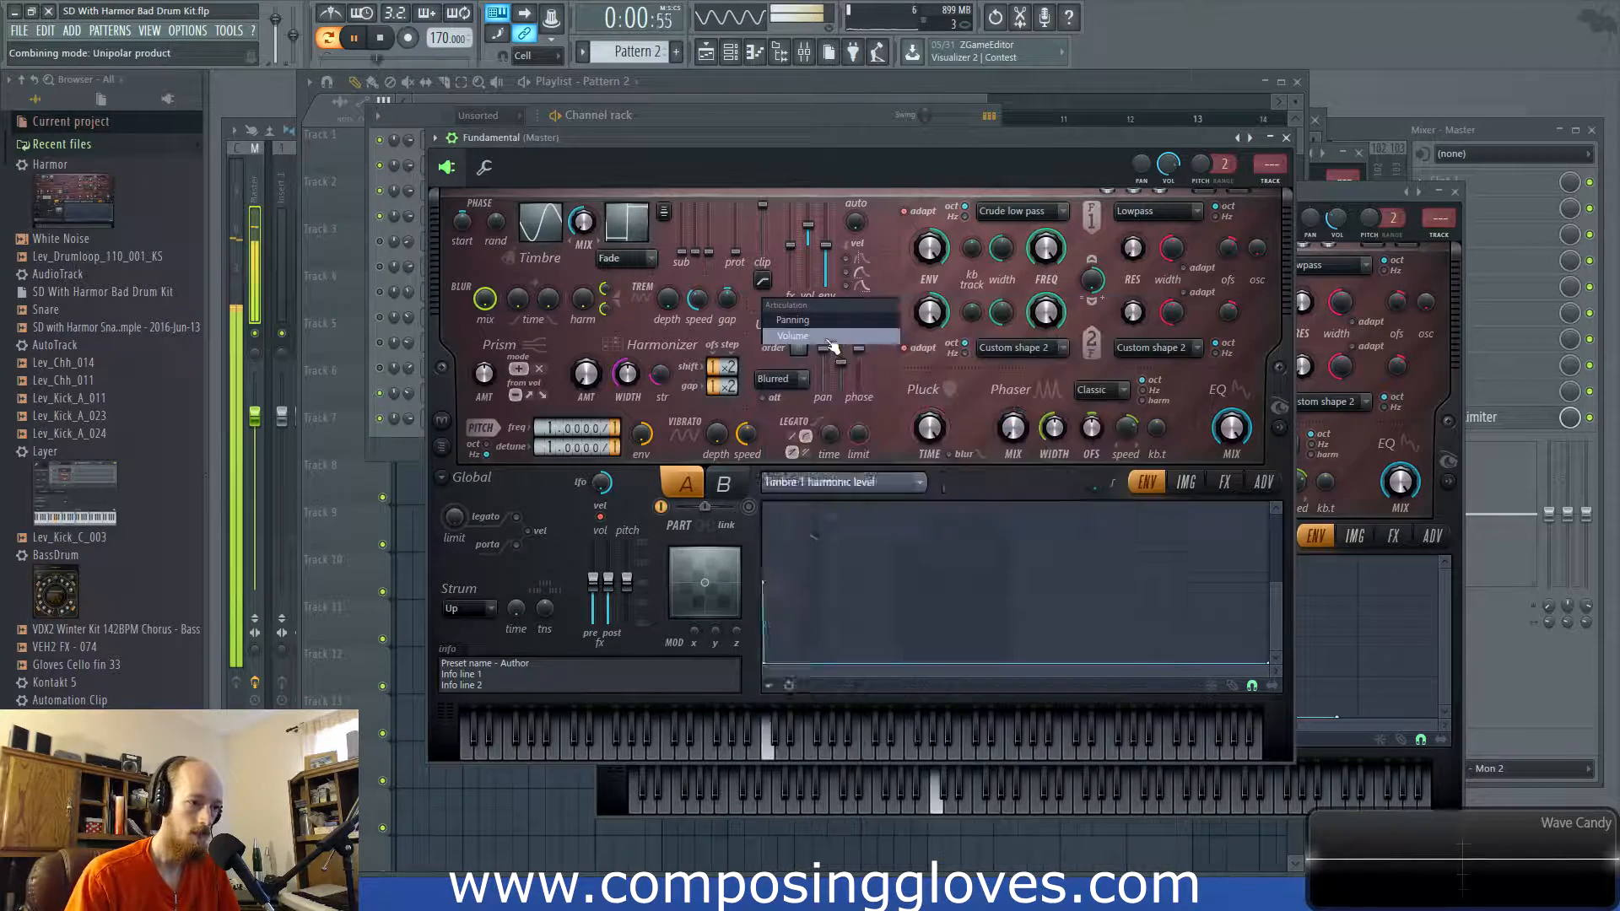
{"action": "left_click", "coordinate": [771, 672]}
{"action": "left_click_drag", "start_coordinate": [827, 504], "coordinate": [763, 504]}
{"action": "left_click_drag", "start_coordinate": [998, 582], "coordinate": [796, 656]}
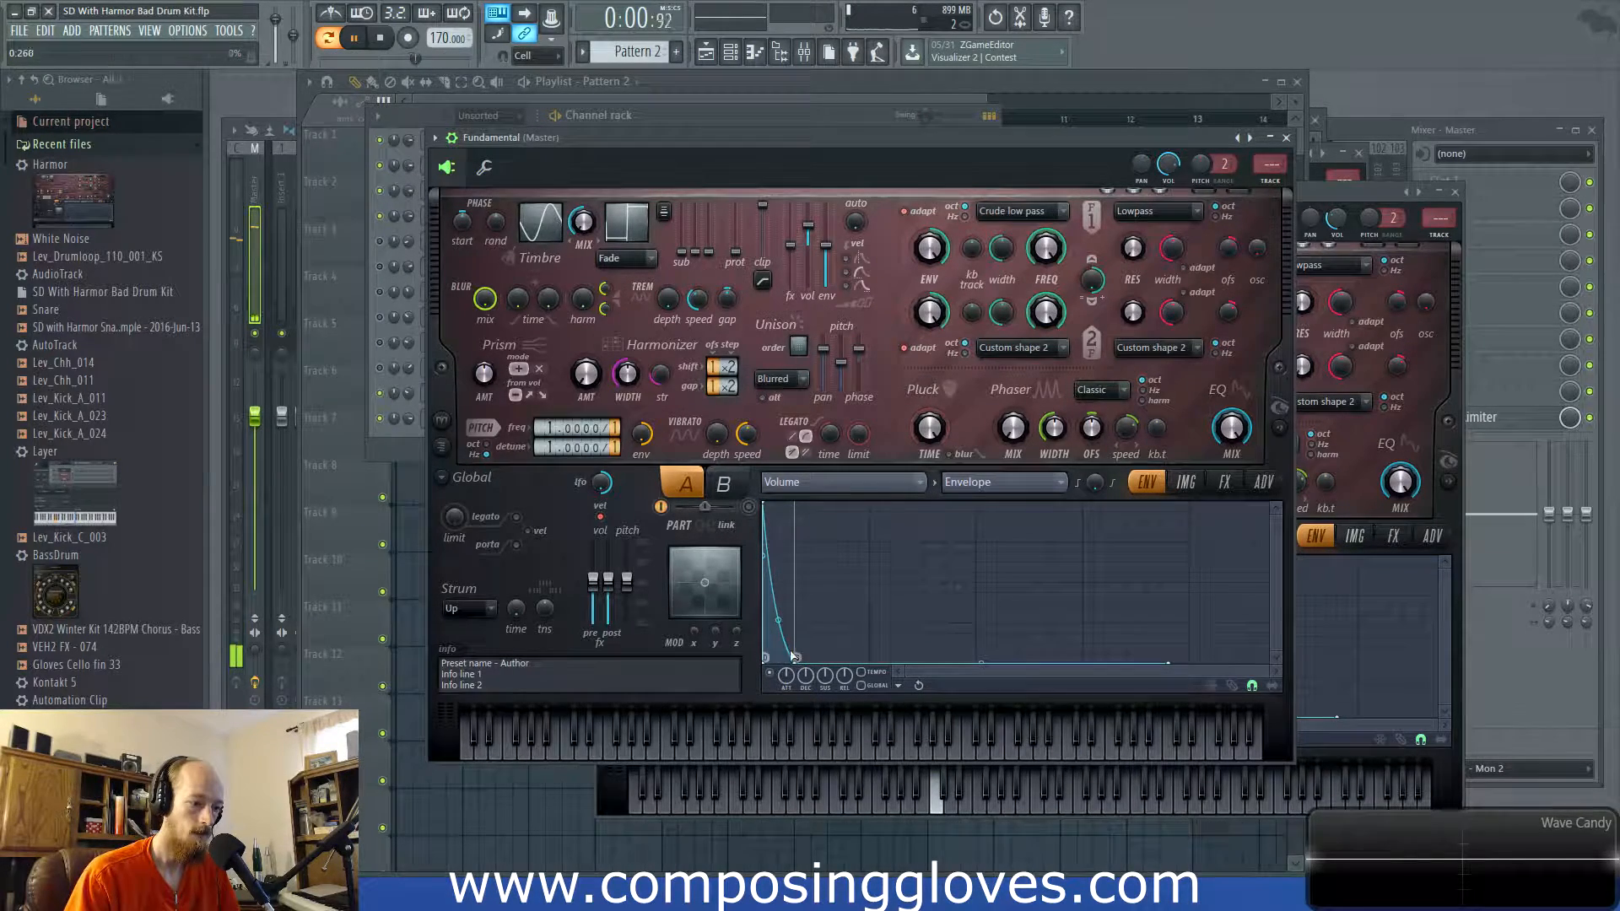
{"action": "mouse_move", "coordinate": [803, 680]}
{"action": "left_mouse_down"}
{"action": "mouse_move", "coordinate": [803, 641]}
{"action": "mouse_move", "coordinate": [803, 663]}
{"action": "mouse_move", "coordinate": [862, 661]}
{"action": "mouse_move", "coordinate": [795, 663]}
{"action": "left_mouse_up"}
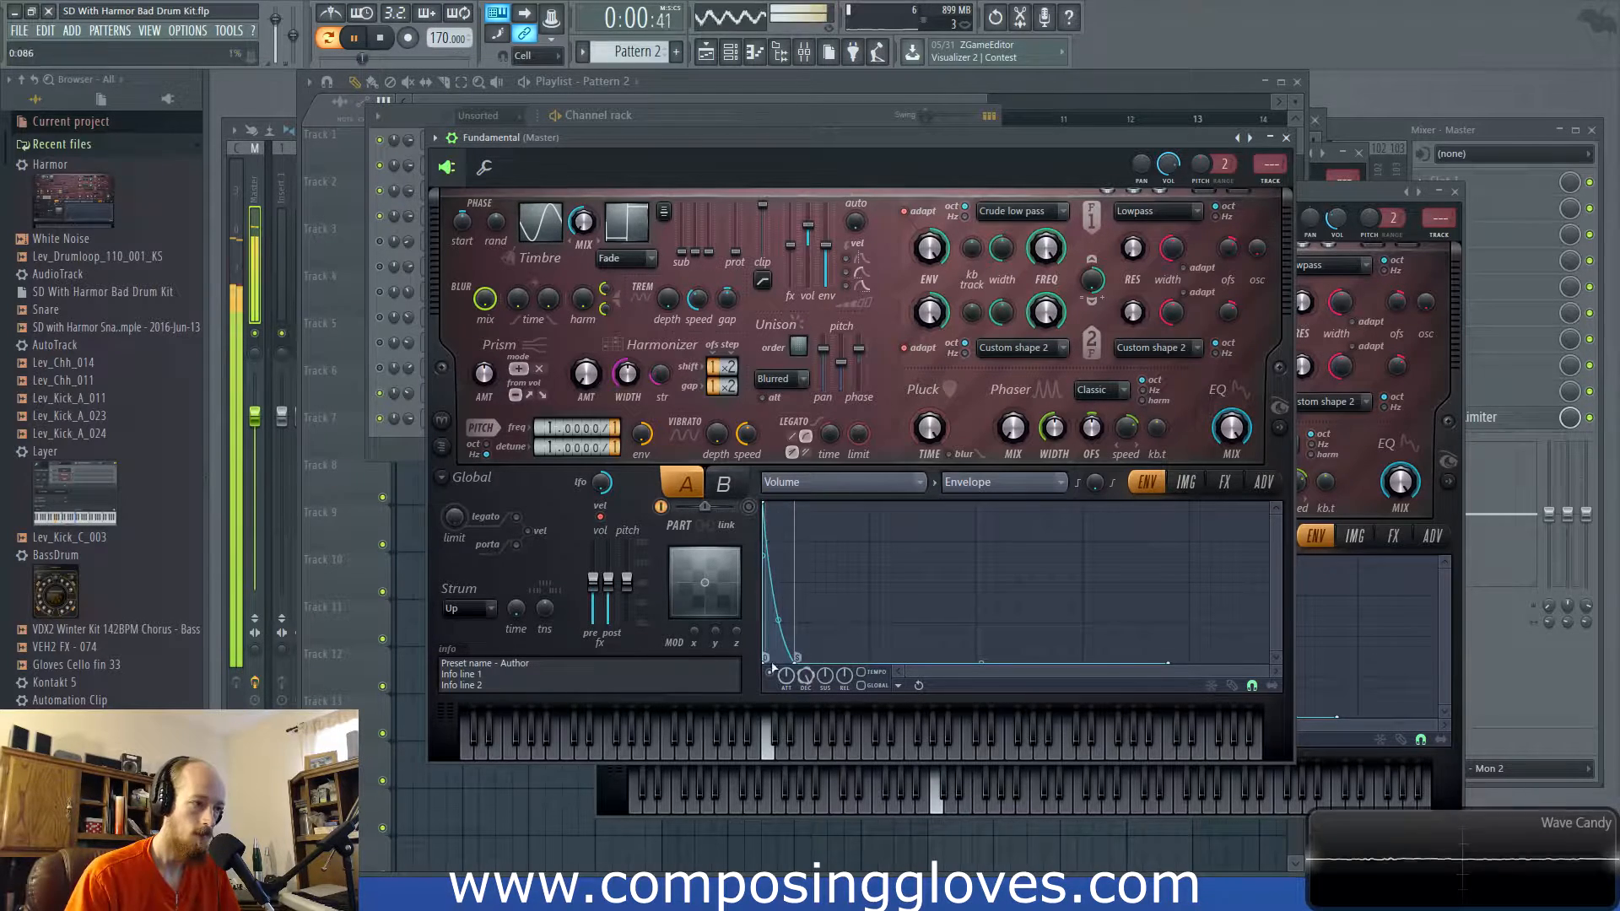
{"action": "key", "text": "space"}
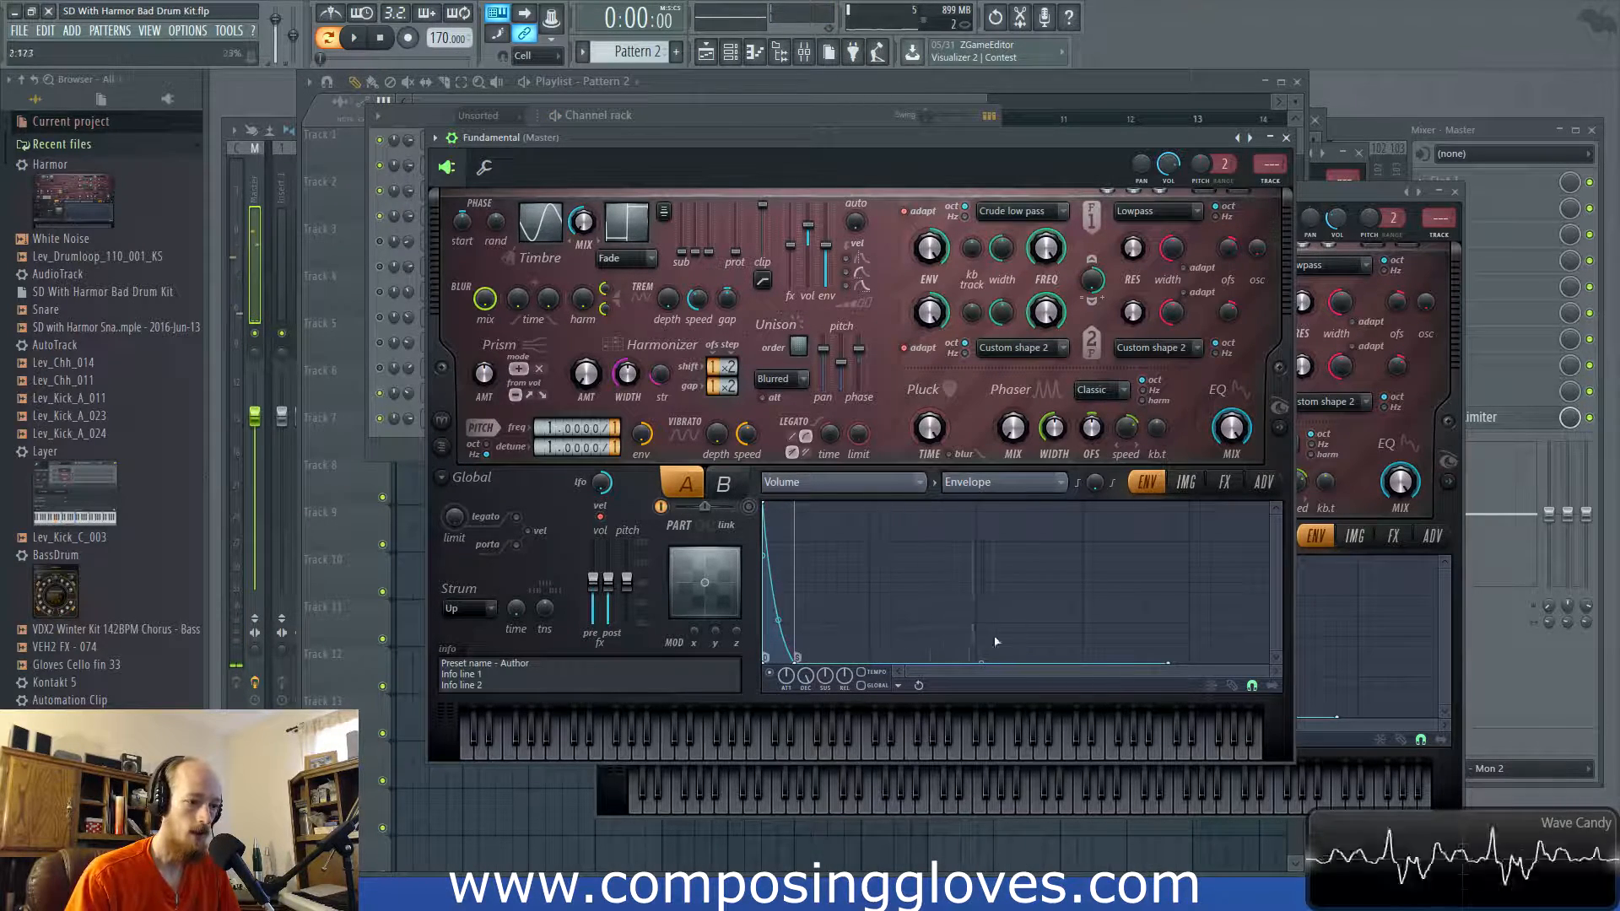
Delete the final point of Fundamental's volume envelope and slightly lengthen its decay while the pattern plays
{"action": "right_click", "coordinate": [1169, 663]}
{"action": "left_click", "coordinate": [1187, 633]}
{"action": "key", "text": "space"}
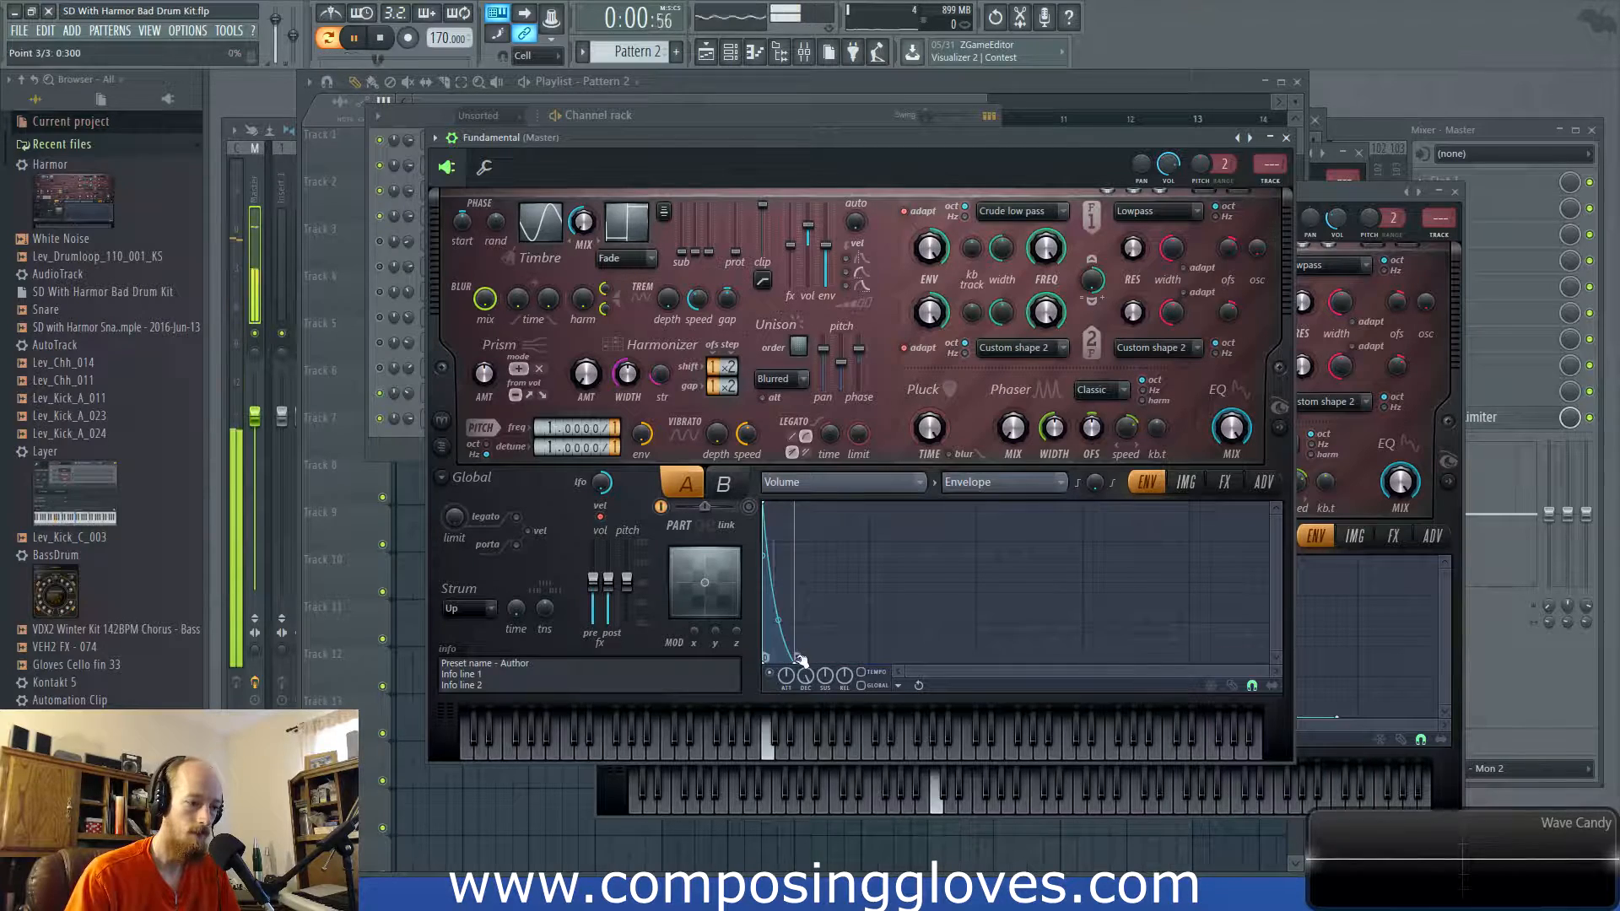
{"action": "mouse_move", "coordinate": [798, 664]}
{"action": "left_mouse_down"}
{"action": "mouse_move", "coordinate": [840, 664]}
{"action": "mouse_move", "coordinate": [805, 680]}
{"action": "mouse_move", "coordinate": [806, 700]}
{"action": "mouse_move", "coordinate": [807, 680]}
{"action": "left_mouse_up"}
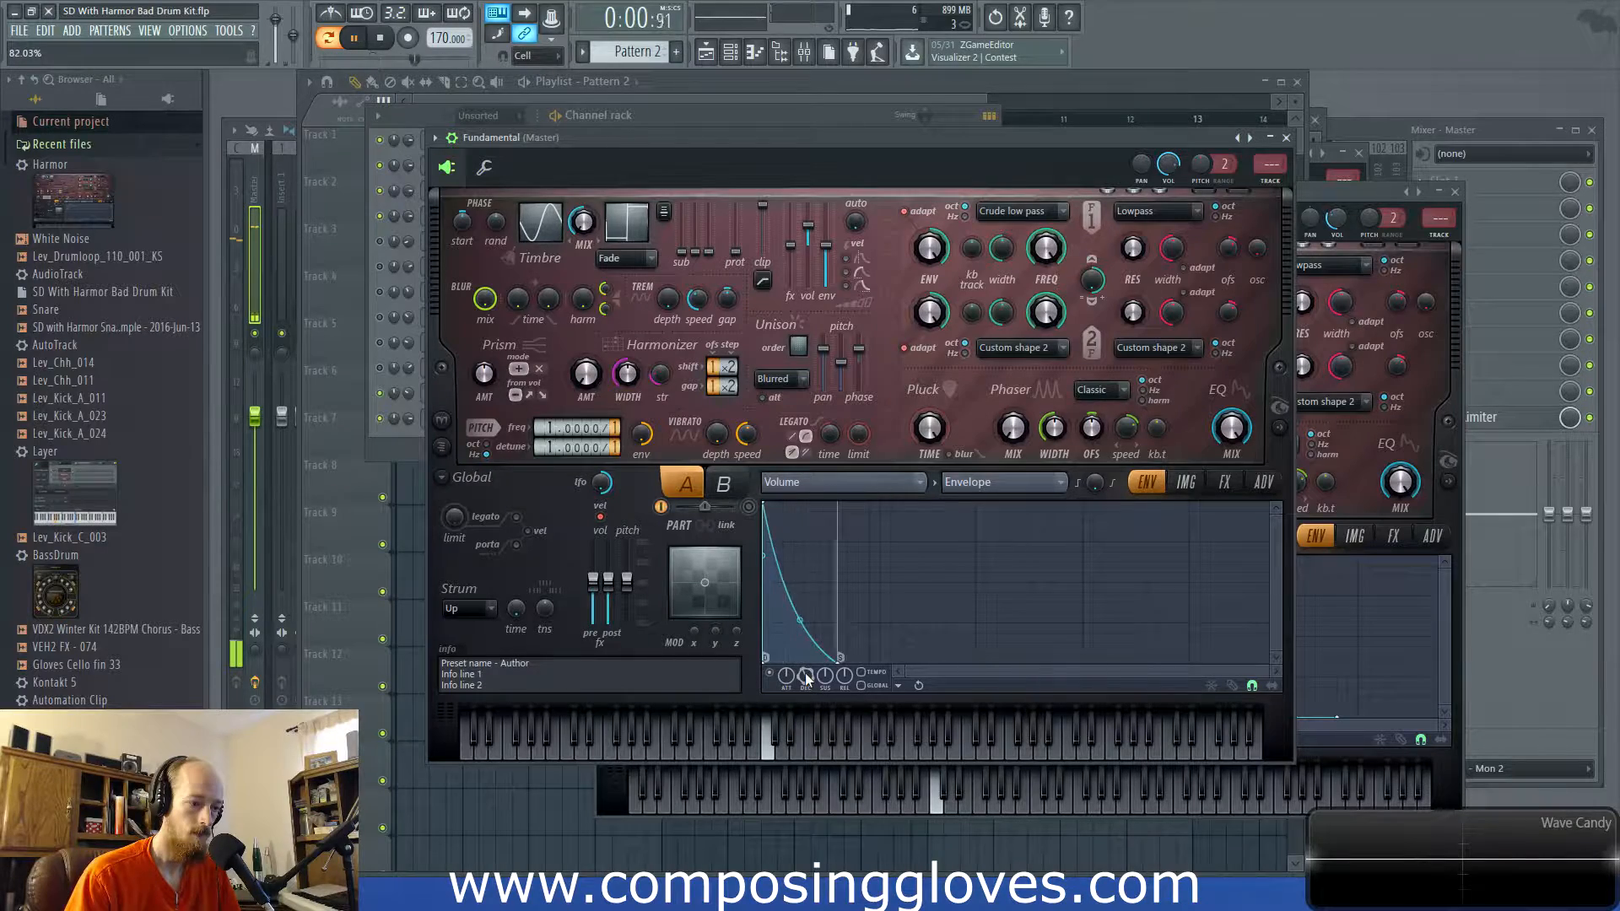
Shape a steep curved drop after the first harmonic in Fundamental's Timbre 1 harmonic level, with a small bump in the next harmonics
{"action": "left_click", "coordinate": [398, 441]}
{"action": "left_click", "coordinate": [498, 420]}
{"action": "left_click", "coordinate": [491, 422]}
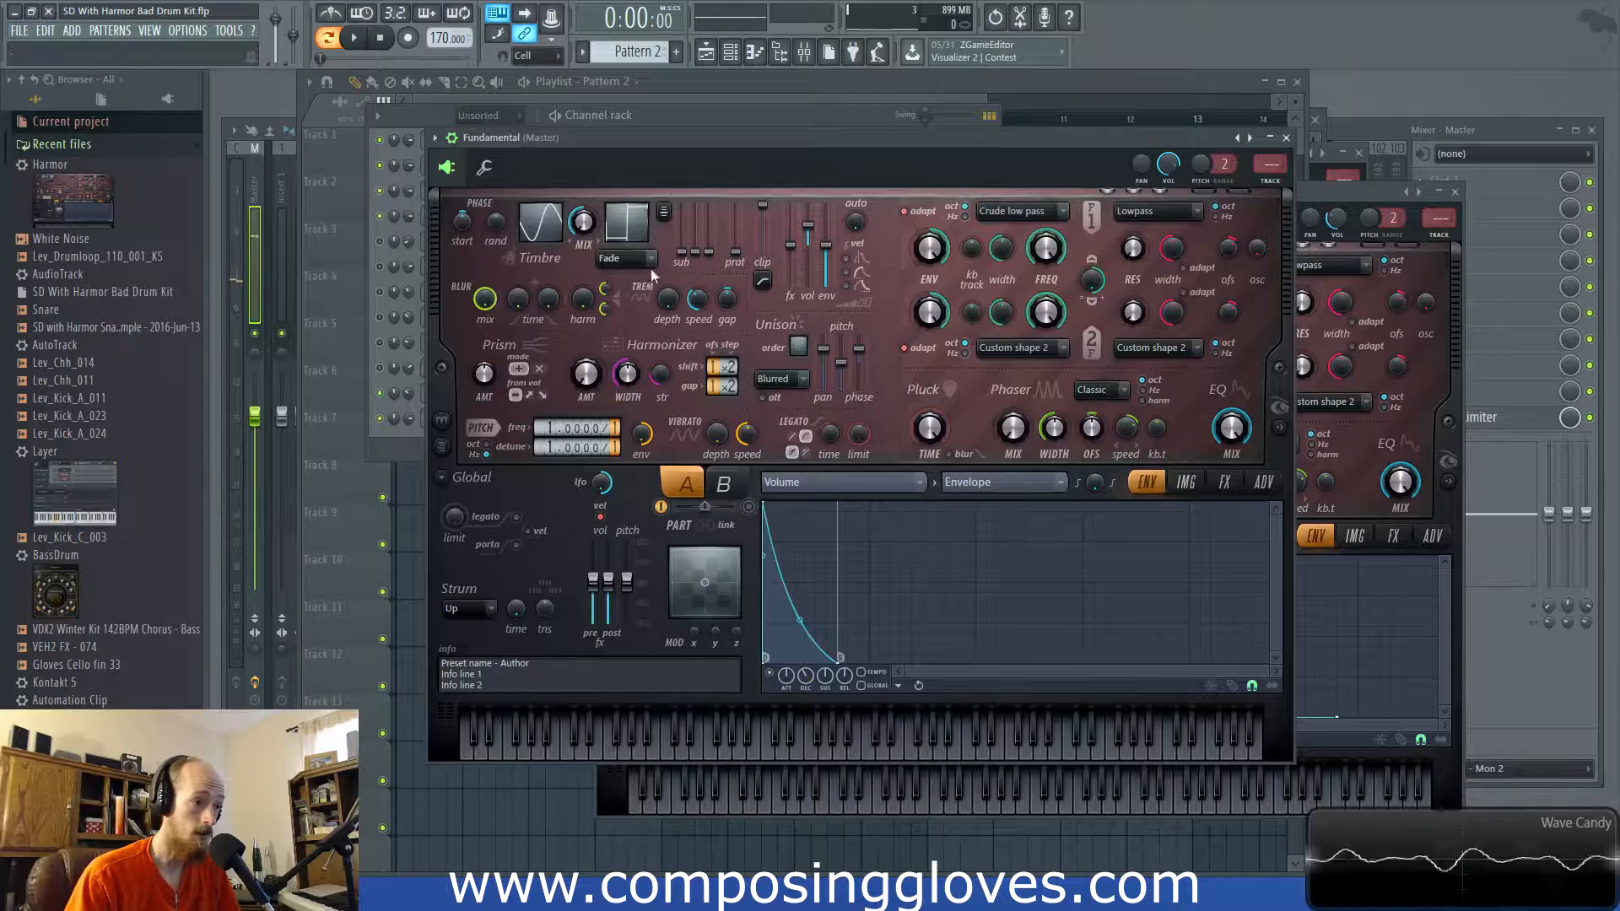
{"action": "left_click", "coordinate": [519, 226]}
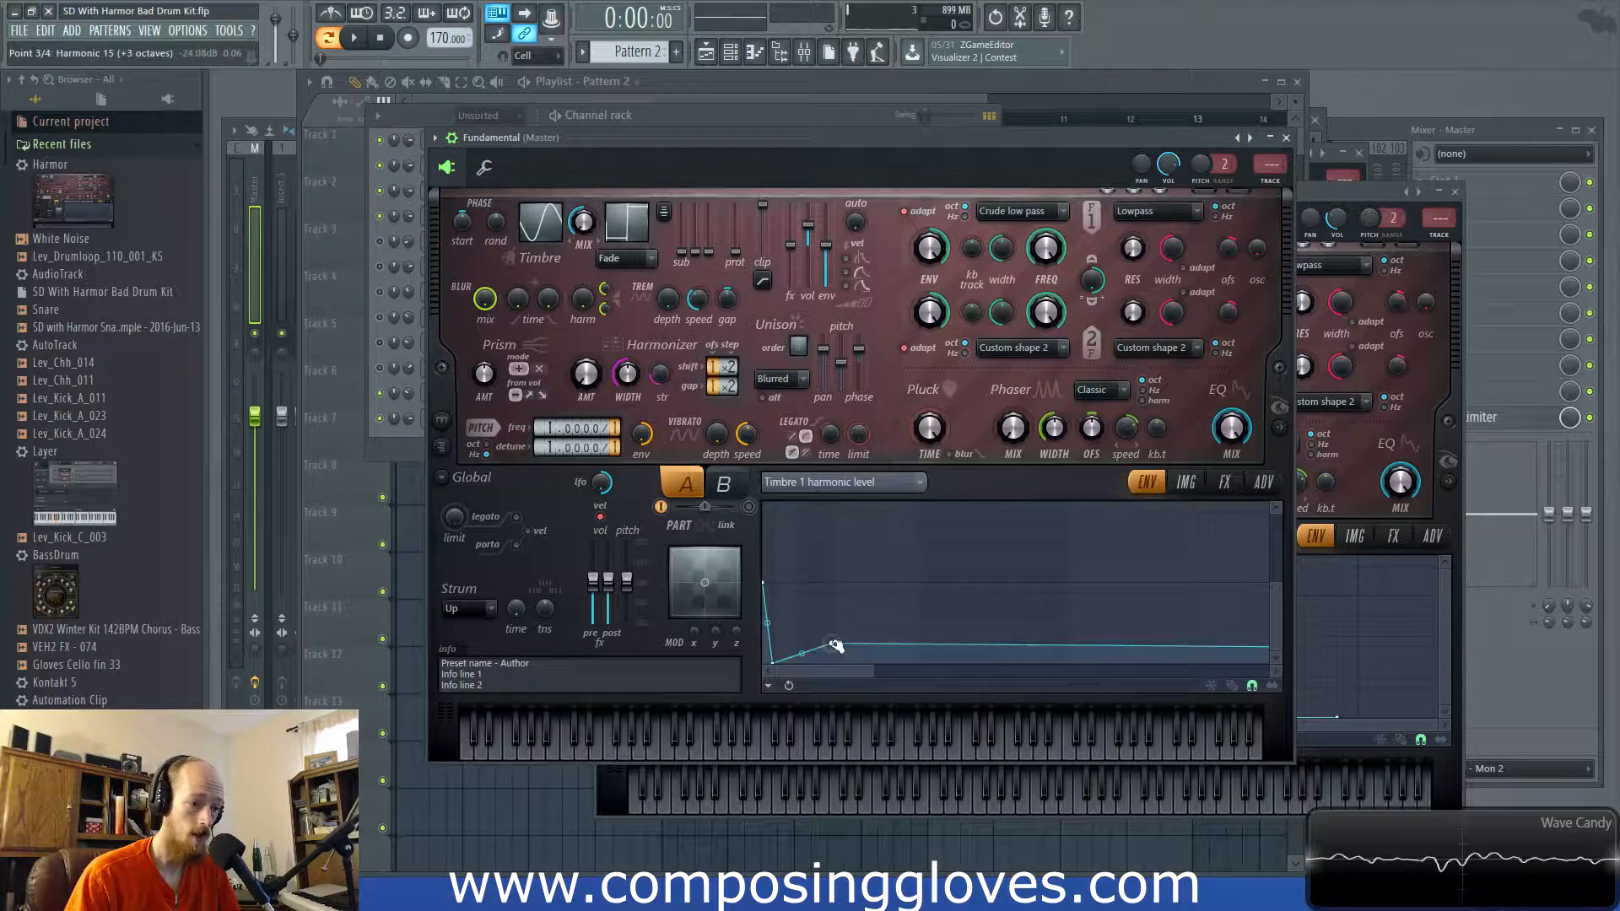
{"action": "left_click_drag", "start_coordinate": [767, 623], "coordinate": [767, 592]}
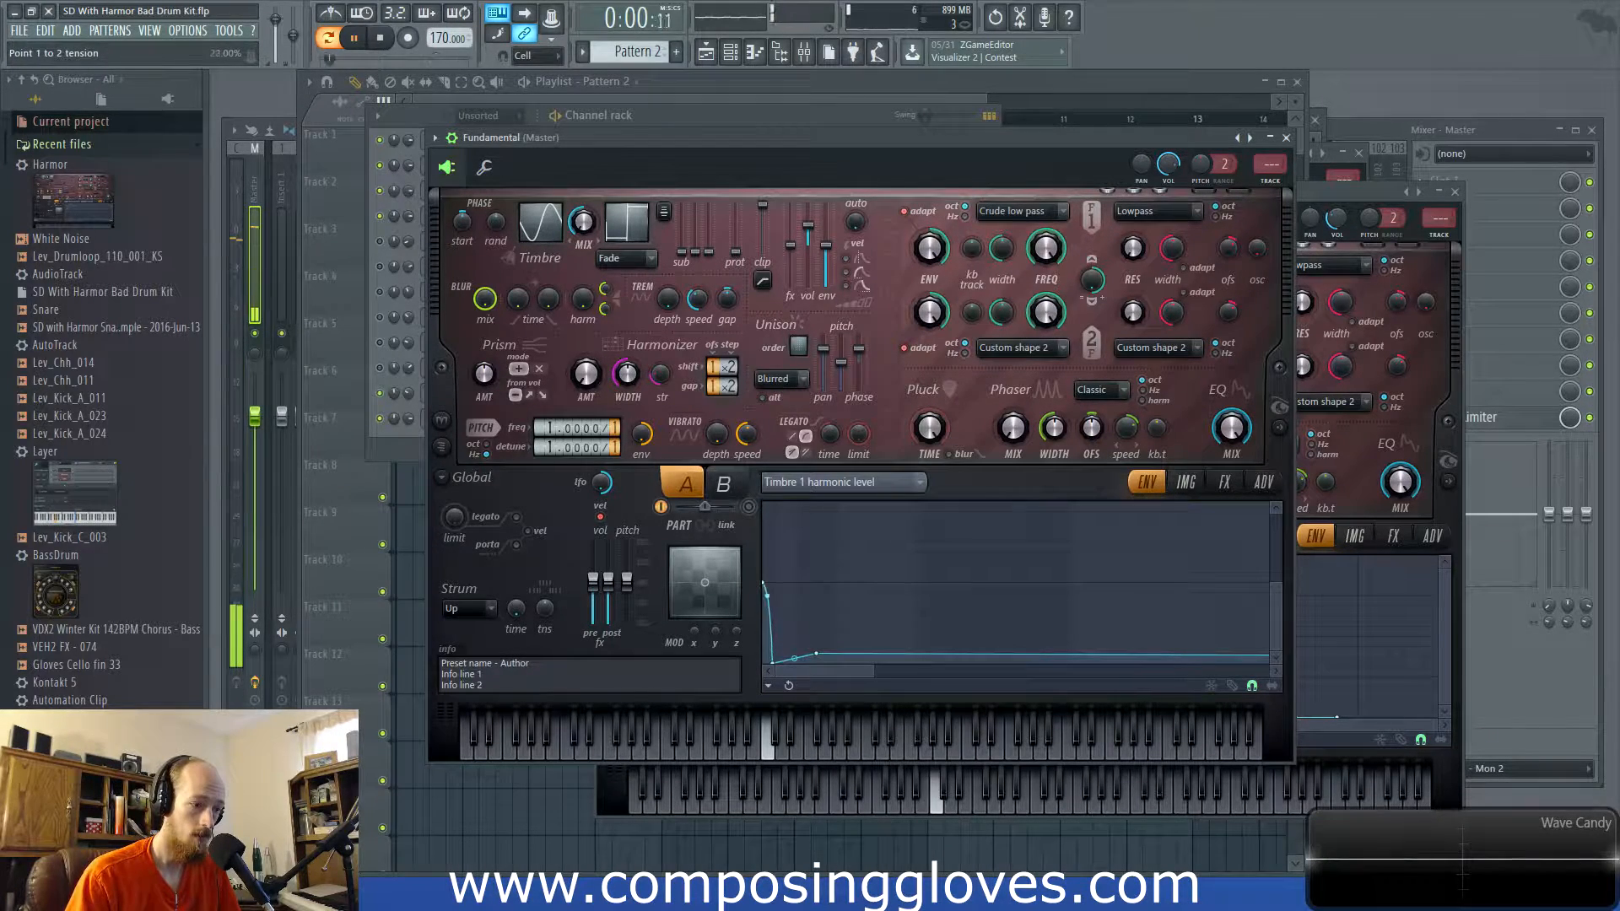
{"action": "left_click_drag", "start_coordinate": [772, 662], "coordinate": [796, 653]}
{"action": "left_click_drag", "start_coordinate": [779, 592], "coordinate": [796, 663]}
Add a floor-level point in Timbre 1's higher harmonics and move the small bump to harmonic 10 at about -36 dB
{"action": "right_click", "coordinate": [944, 663]}
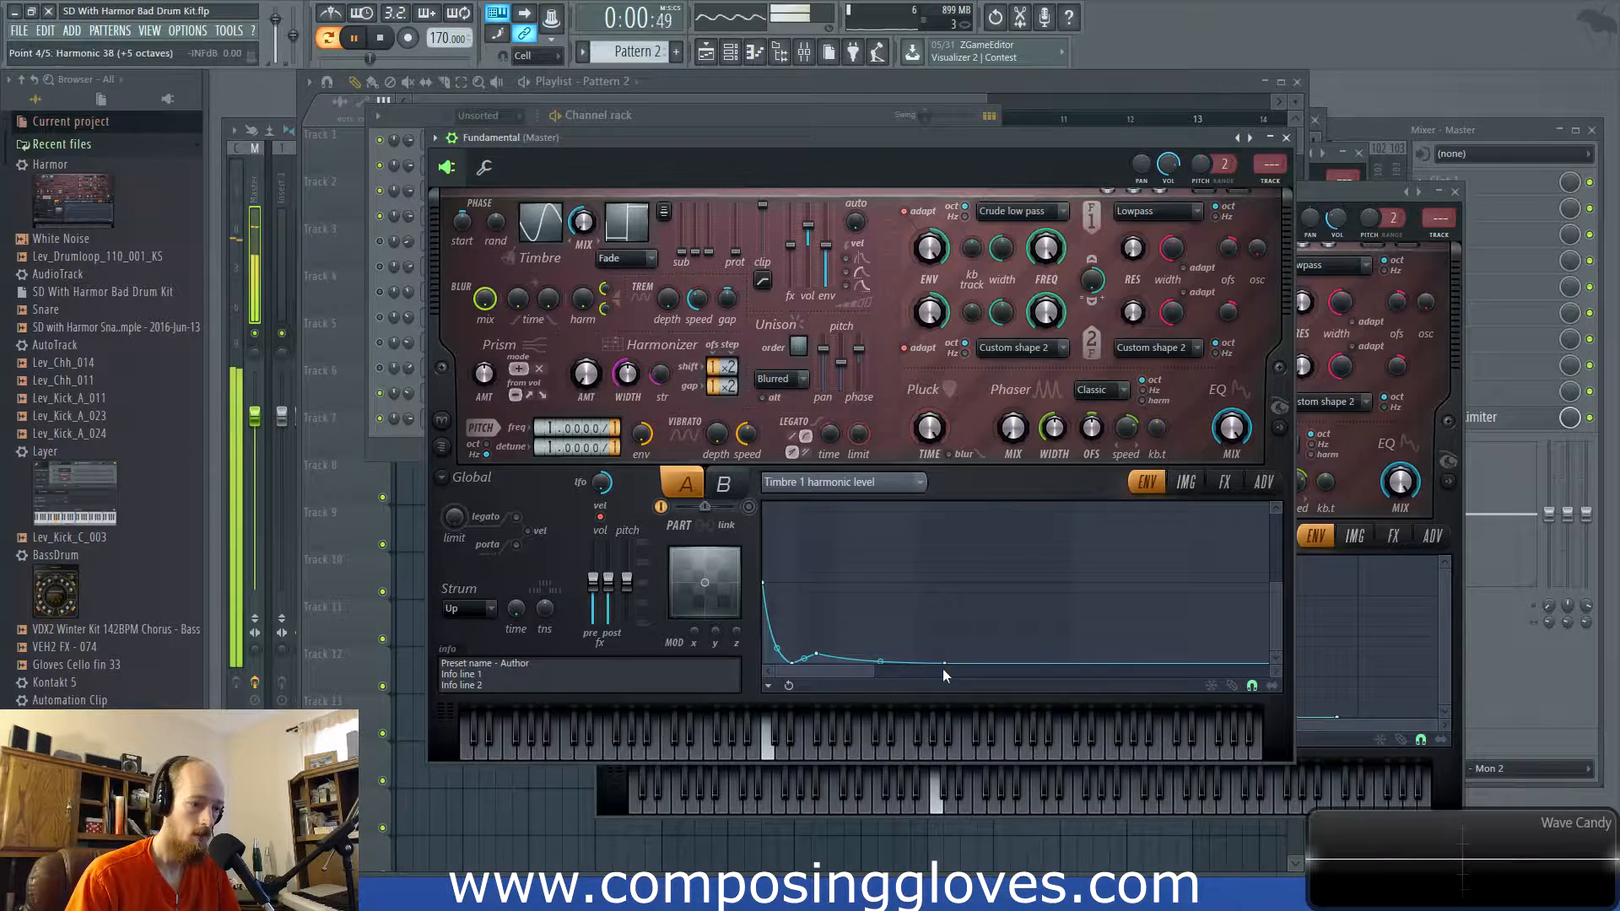
{"action": "left_click_drag", "start_coordinate": [946, 664], "coordinate": [929, 663]}
{"action": "left_click_drag", "start_coordinate": [815, 654], "coordinate": [808, 657]}
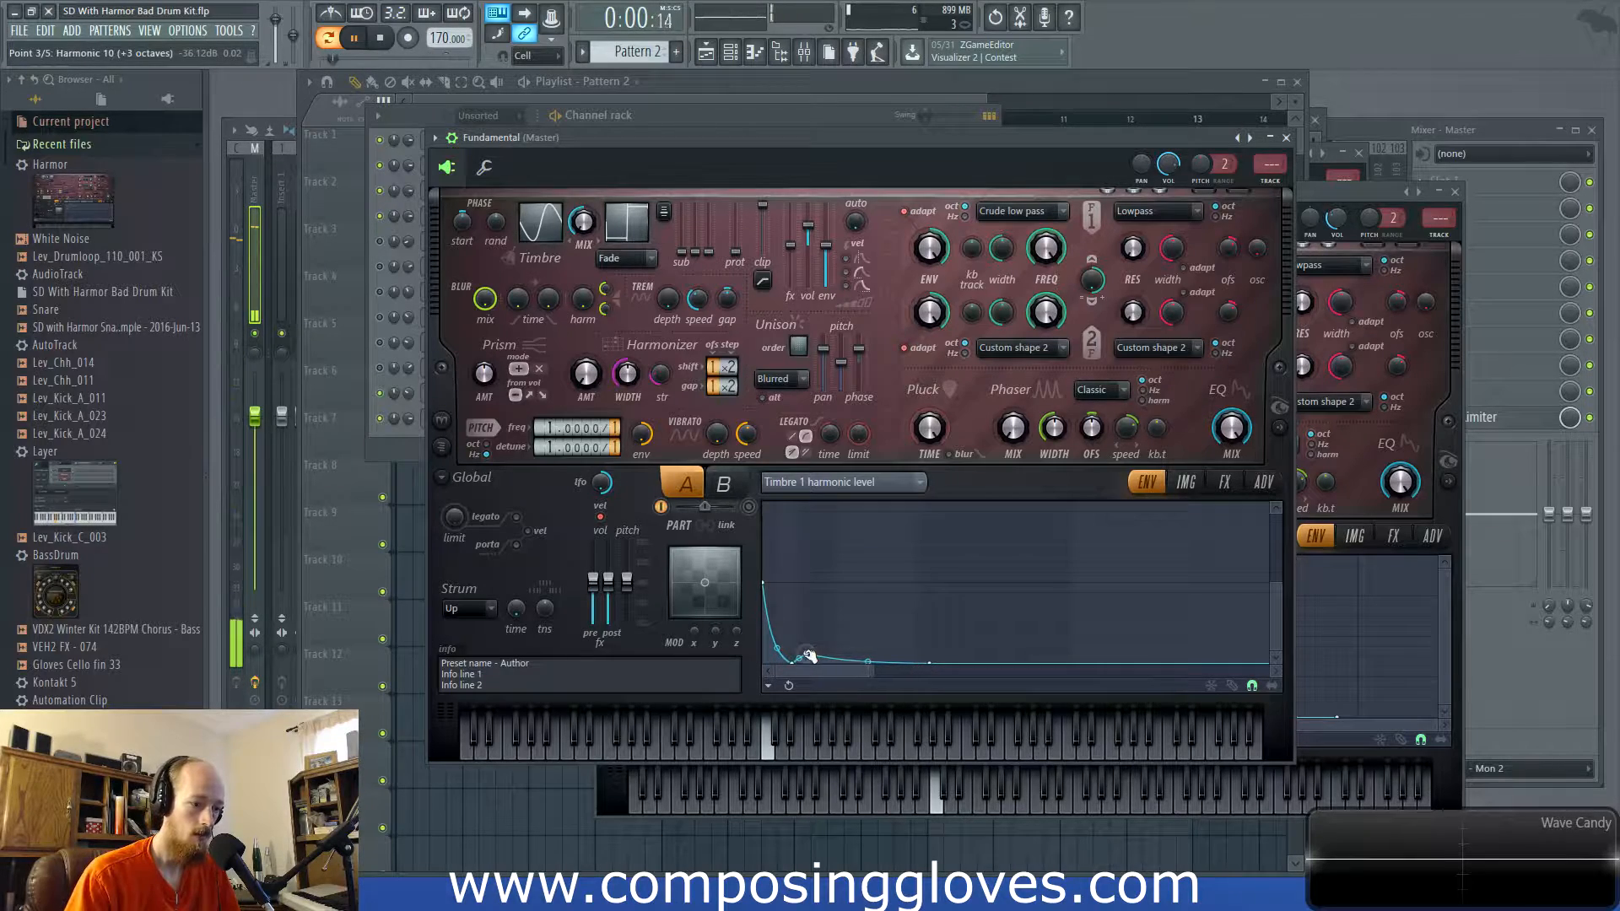
Stop playback and examine the Noise channel's volume envelope
{"action": "left_click", "coordinate": [392, 437]}
{"action": "key", "text": "space"}
{"action": "left_click", "coordinate": [494, 397]}
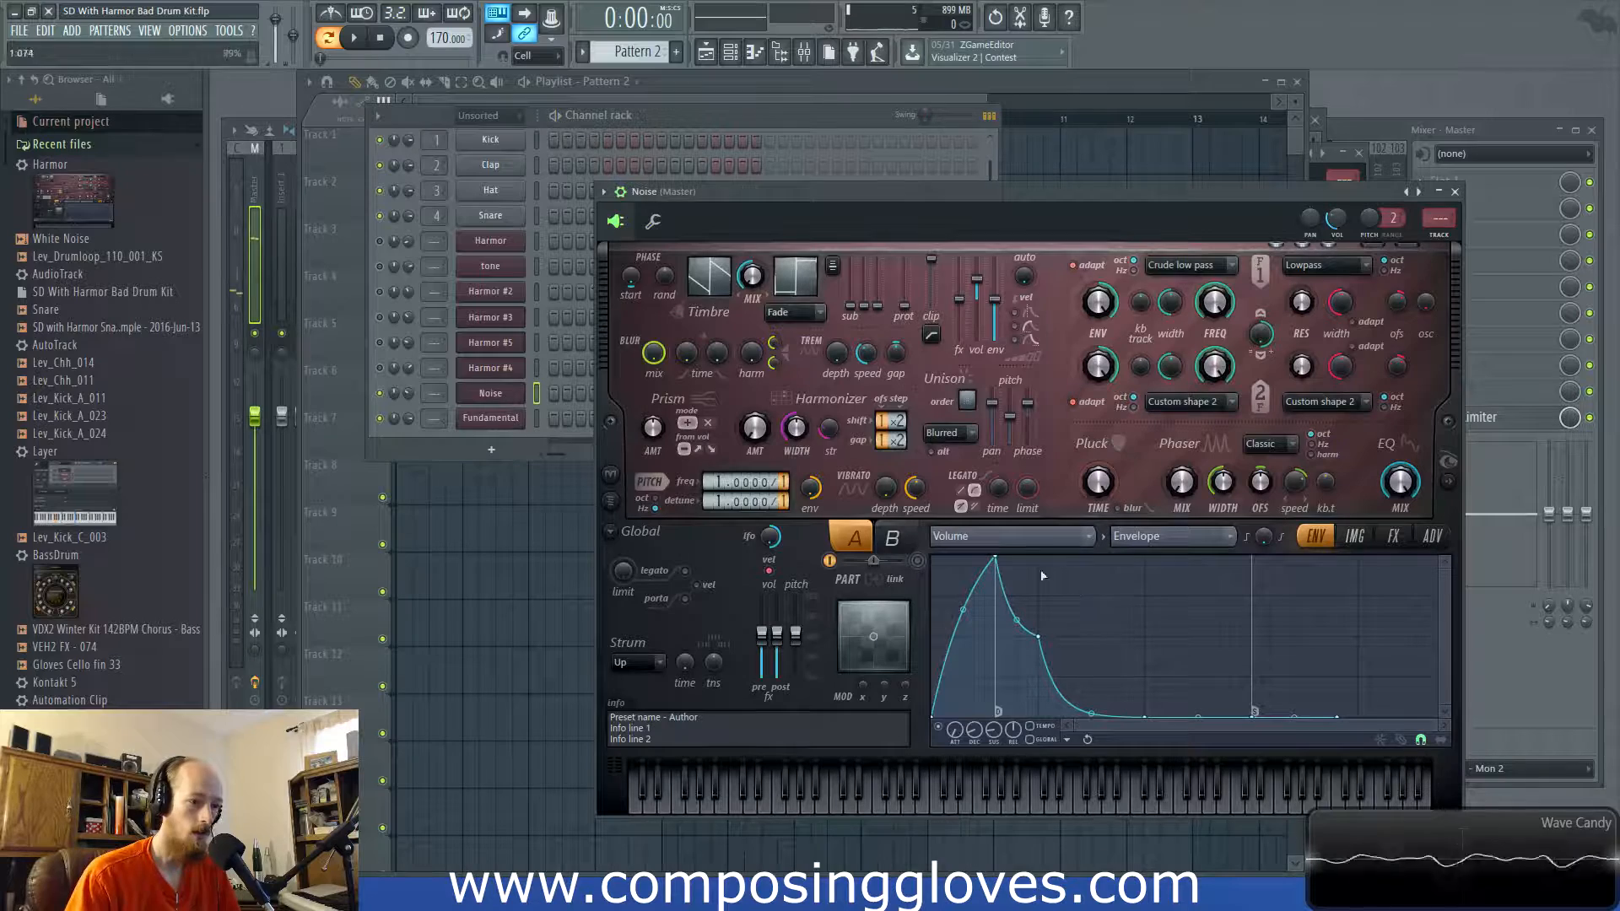
Give Fundamental's pitch envelope a short fall to -100 cents and bend the segment so the drop starts gently
{"action": "left_click", "coordinate": [493, 419]}
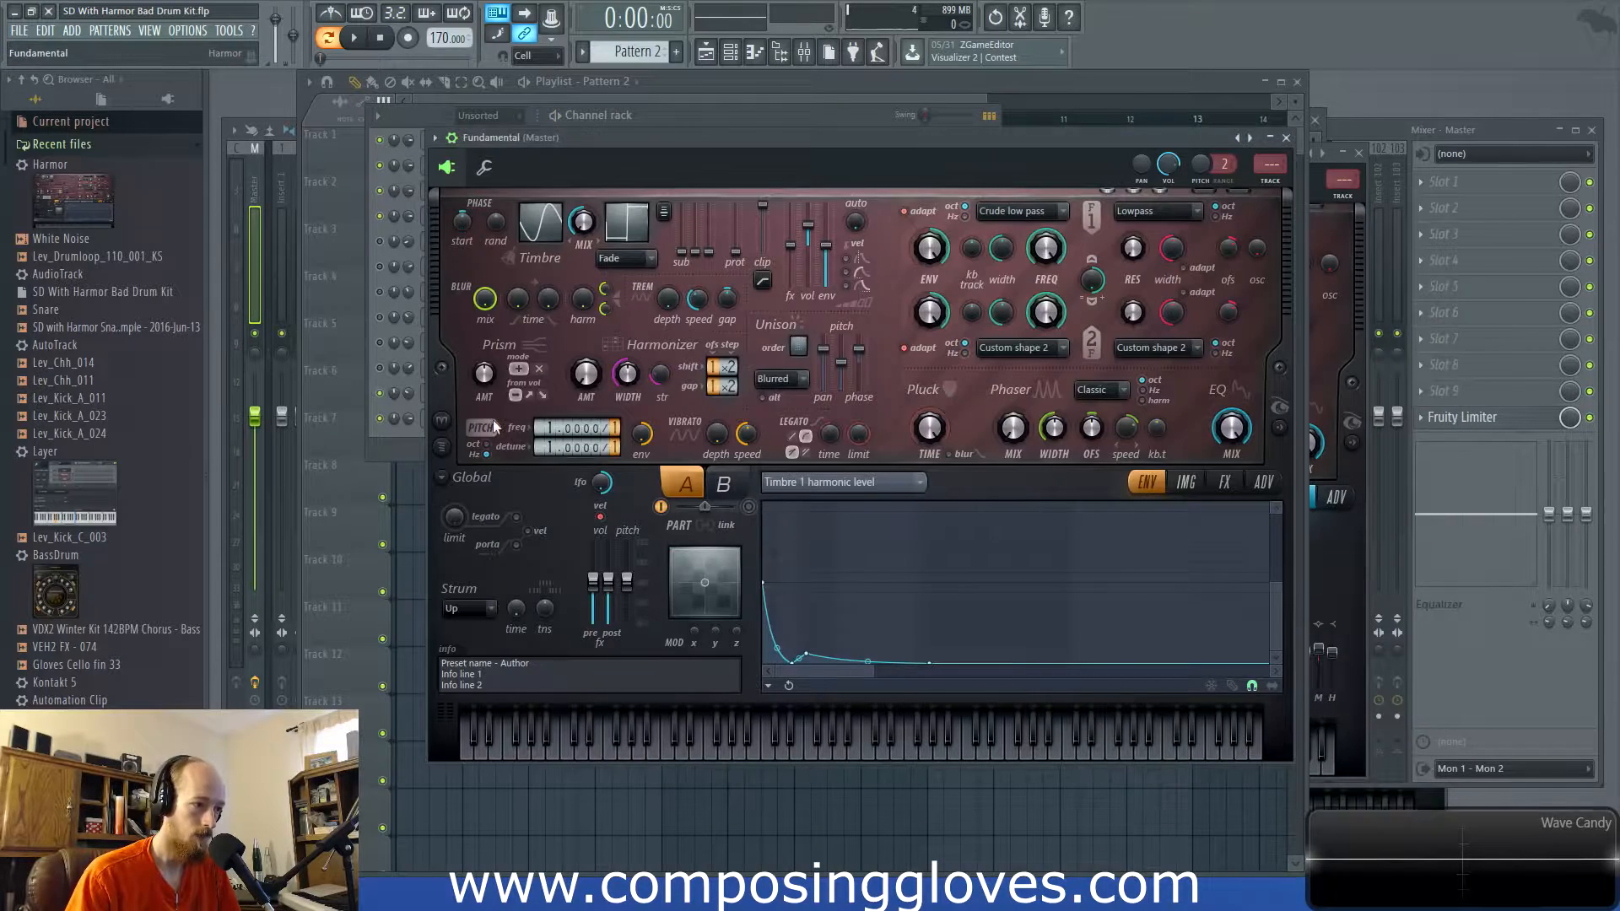
{"action": "left_click", "coordinate": [1185, 483]}
{"action": "left_click", "coordinate": [1149, 486]}
{"action": "left_click", "coordinate": [831, 485]}
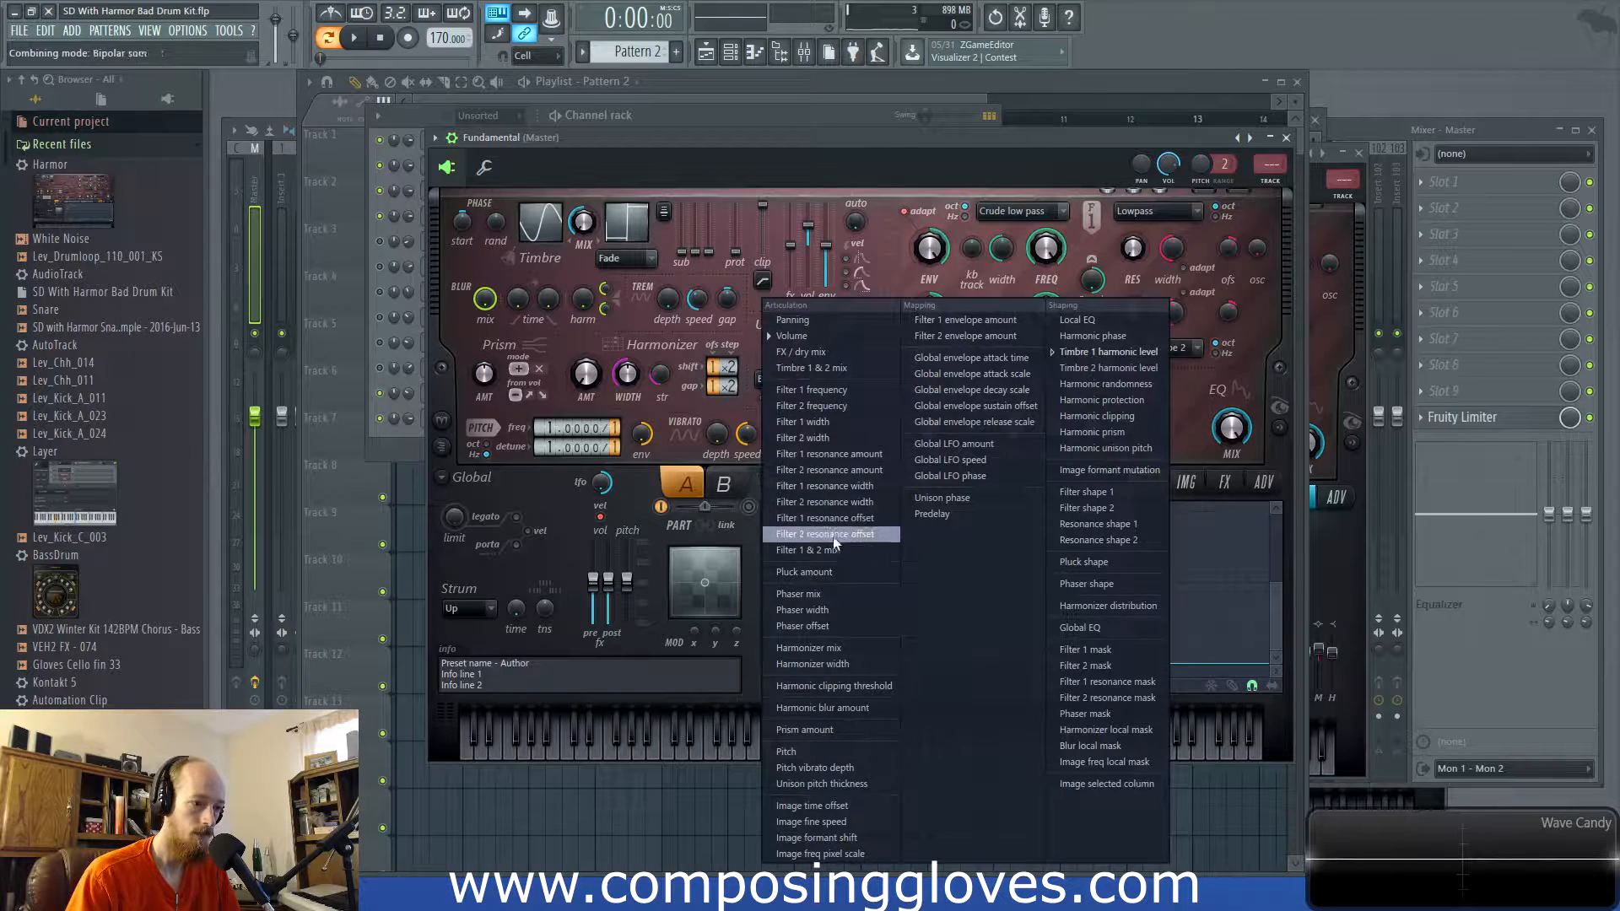
{"action": "left_click", "coordinate": [867, 749]}
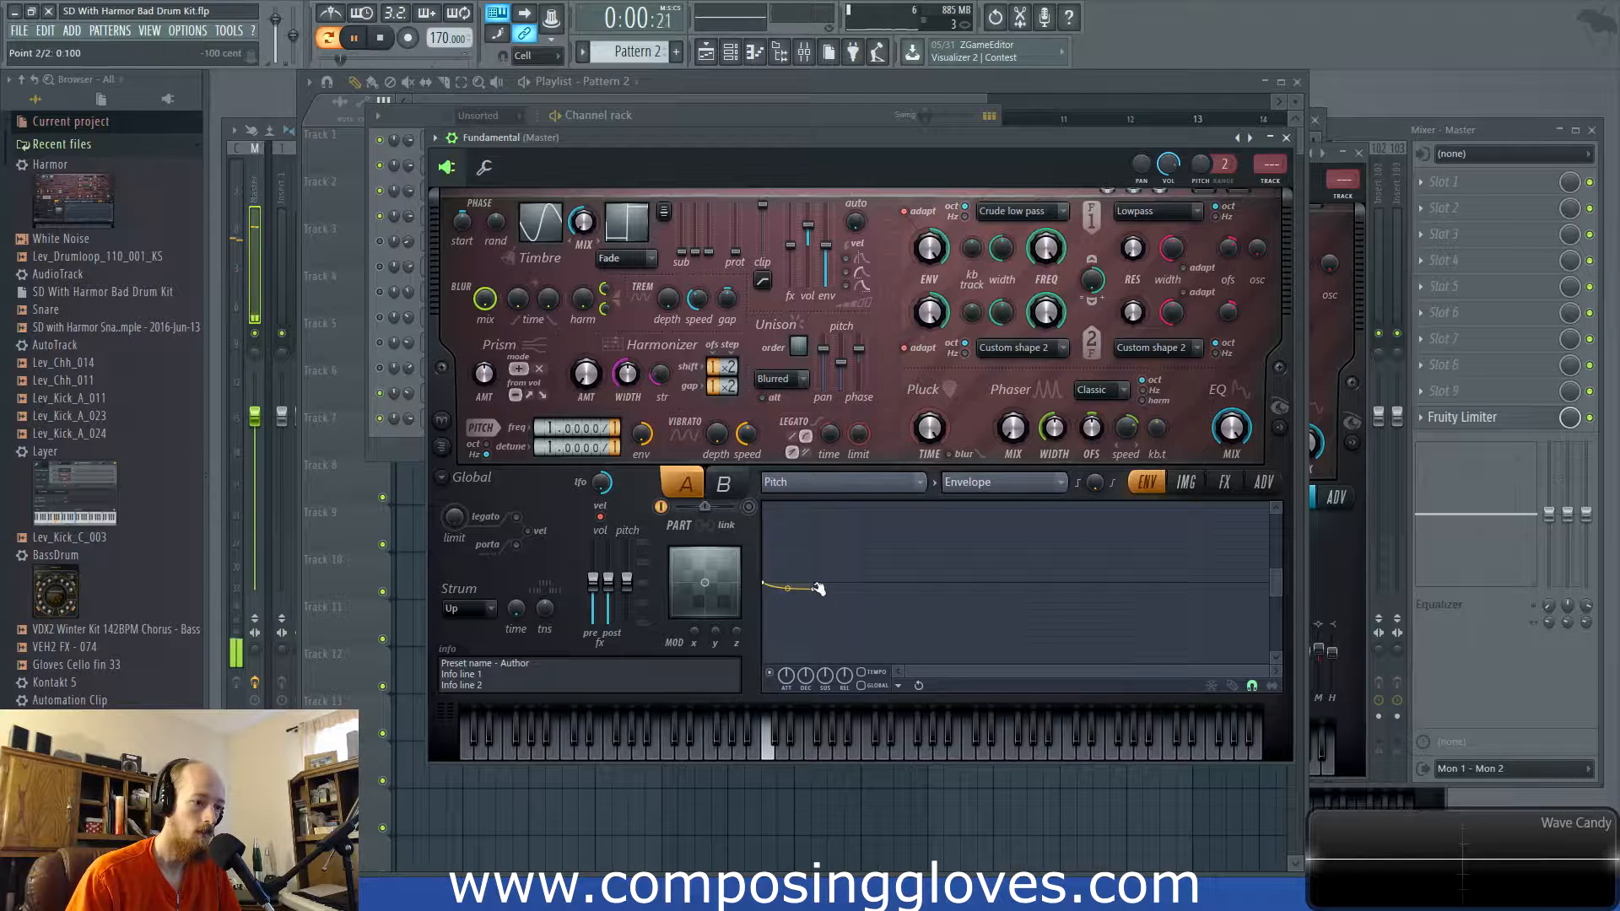
{"action": "left_click_drag", "start_coordinate": [787, 588], "coordinate": [787, 583]}
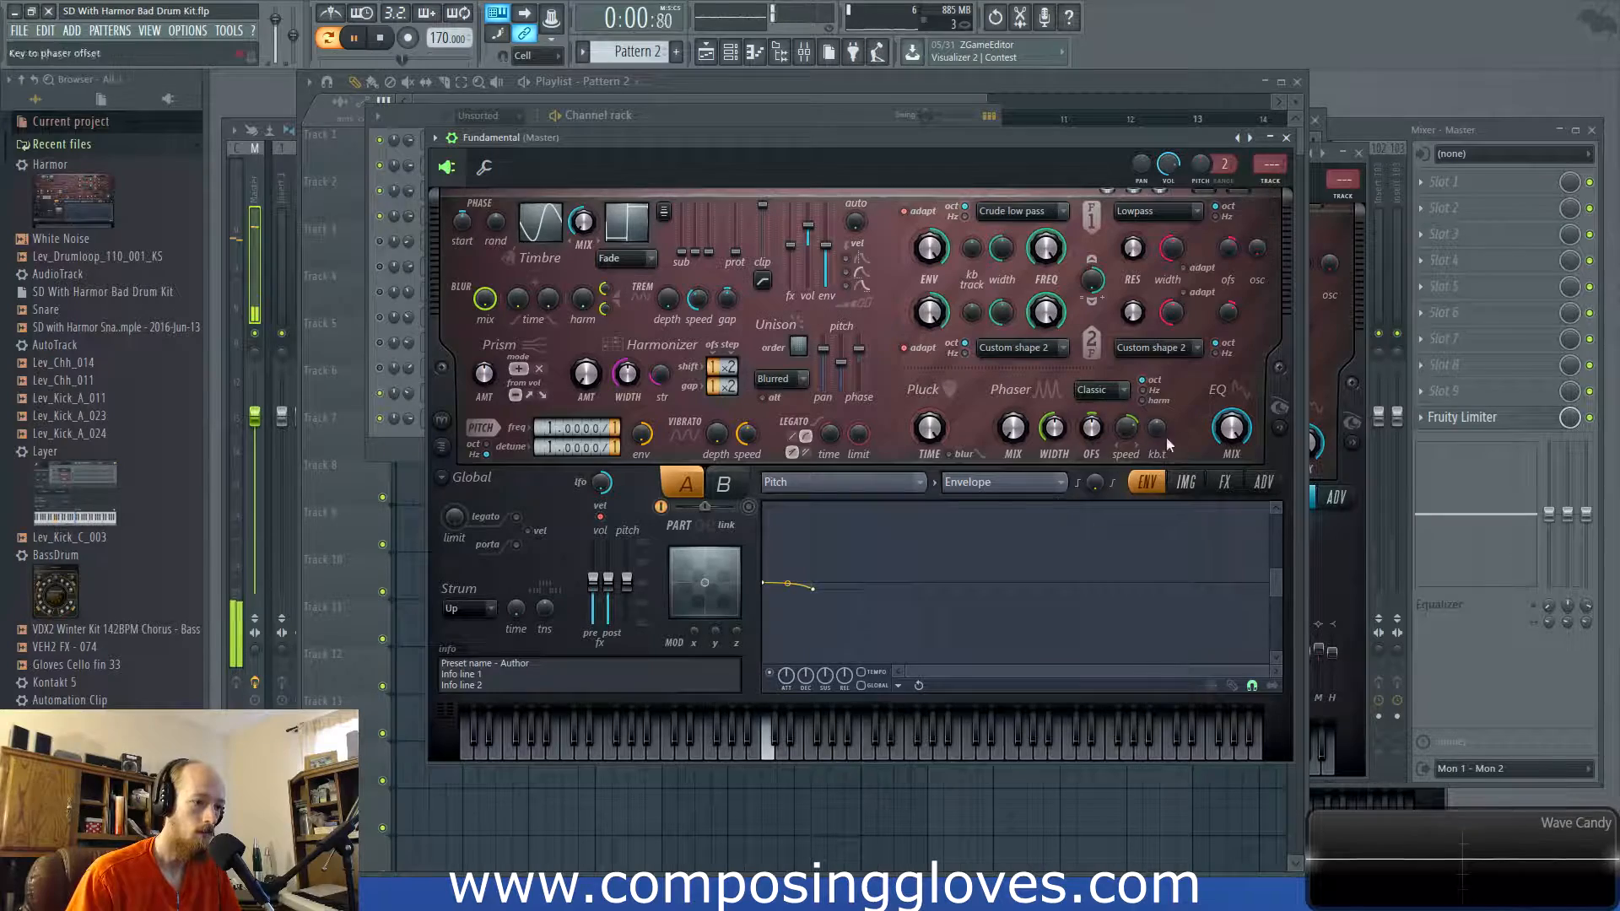
{"action": "left_click", "coordinate": [1186, 482]}
{"action": "left_click", "coordinate": [1225, 482]}
{"action": "left_click", "coordinate": [1147, 483]}
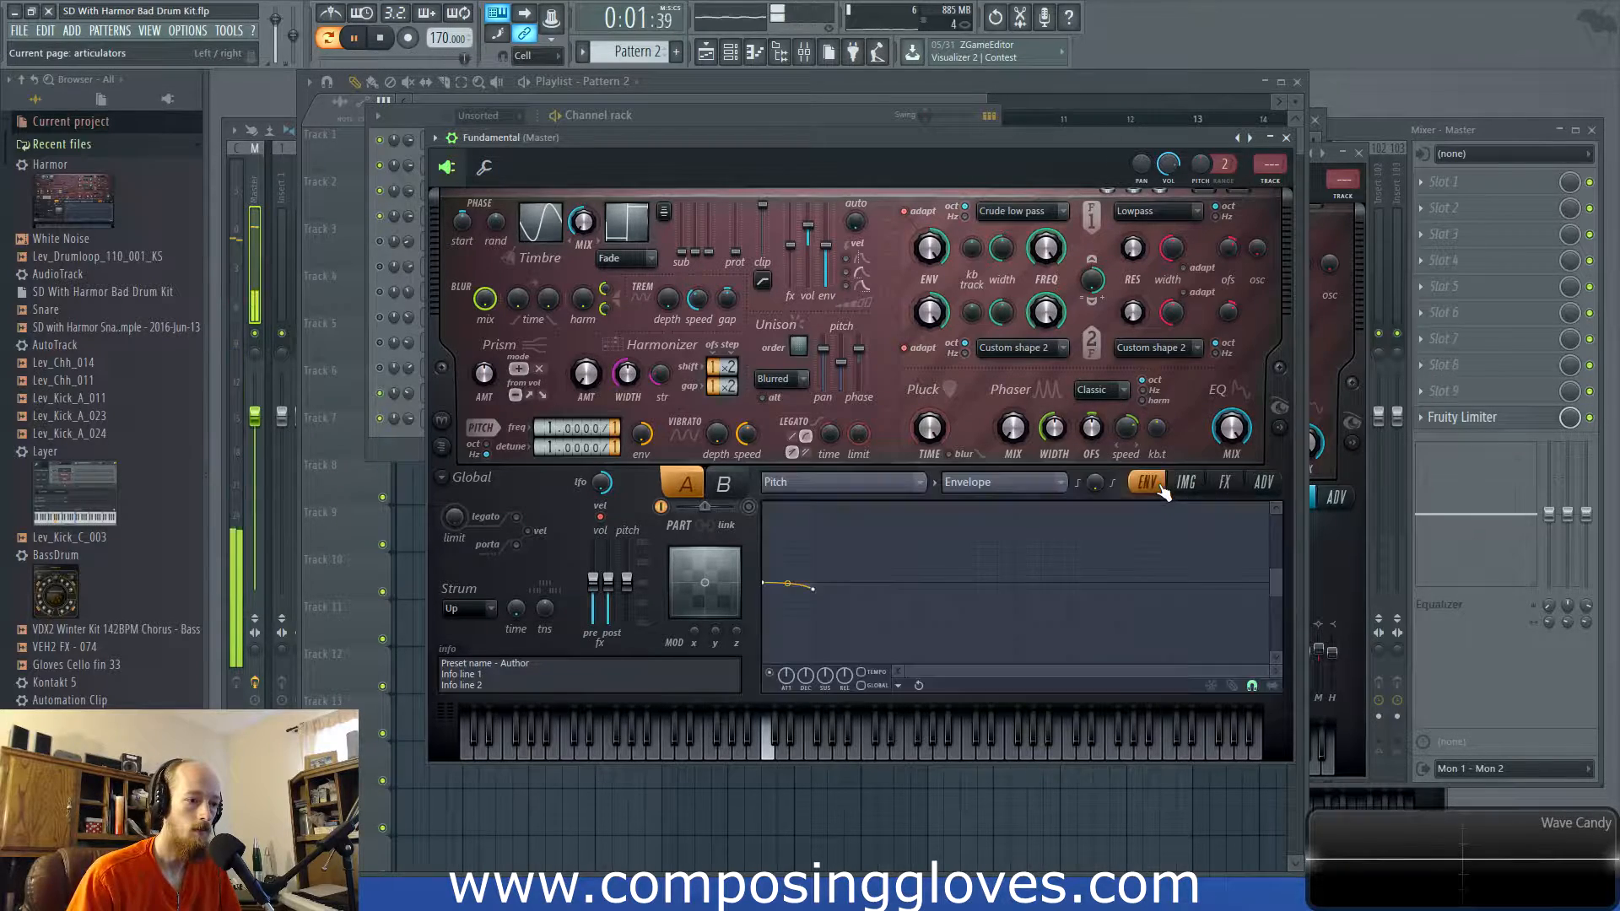
Copy both C5 notes in Fundamental's piano roll up to F5 and G#5, forming three-note chords, and play the pattern
{"action": "key", "text": "space"}
{"action": "left_click", "coordinate": [422, 439]}
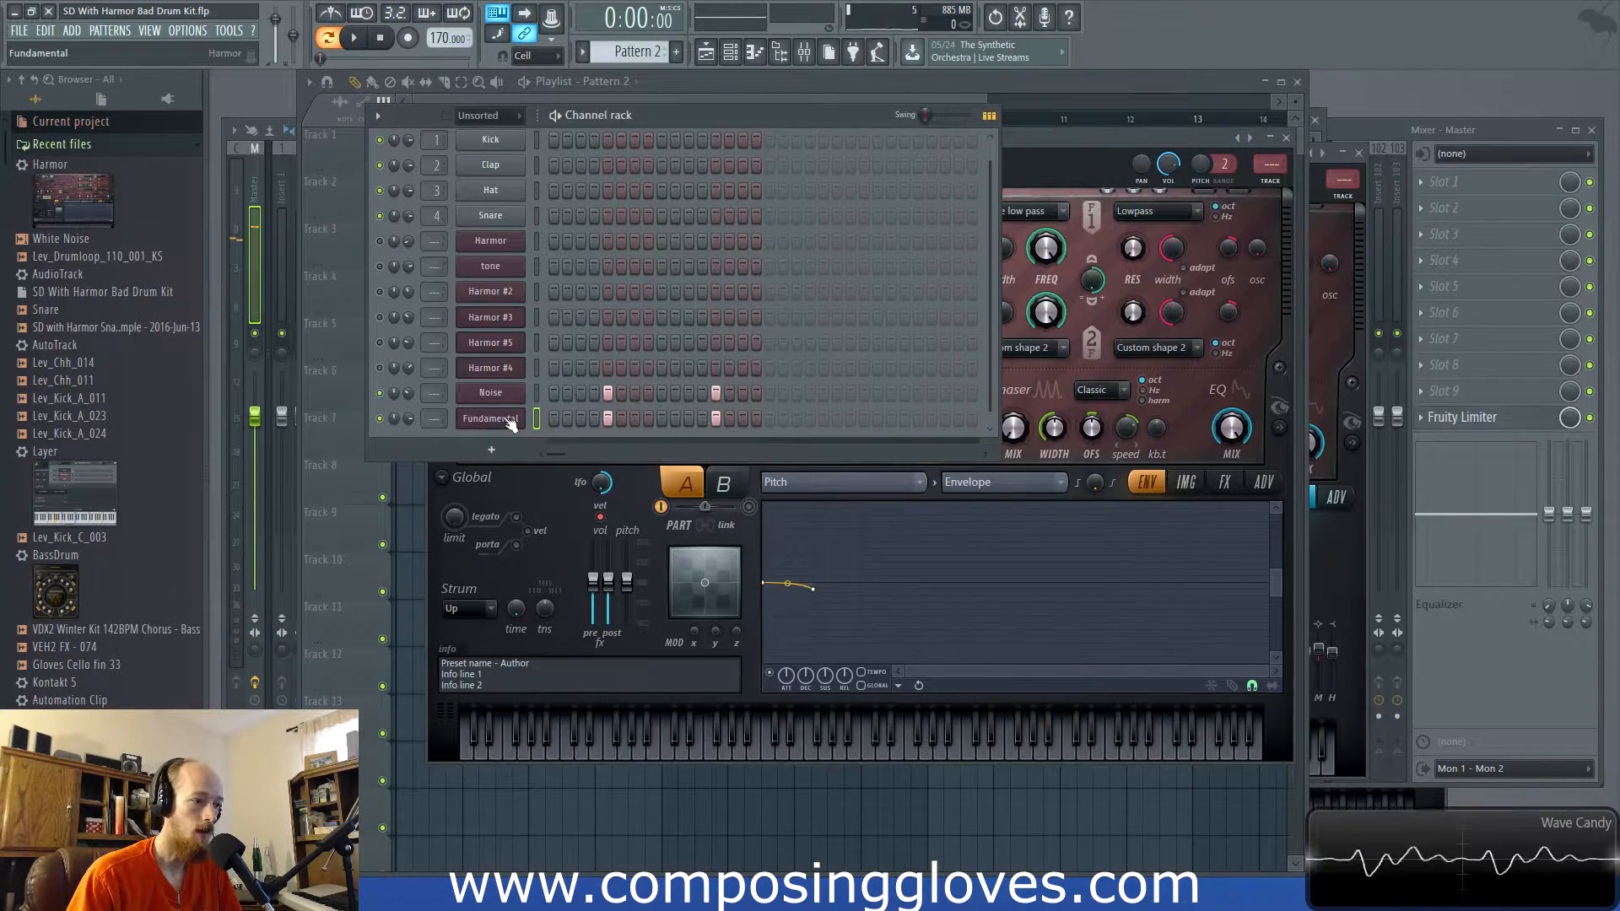
{"action": "right_click", "coordinate": [507, 420]}
{"action": "left_click", "coordinate": [600, 421]}
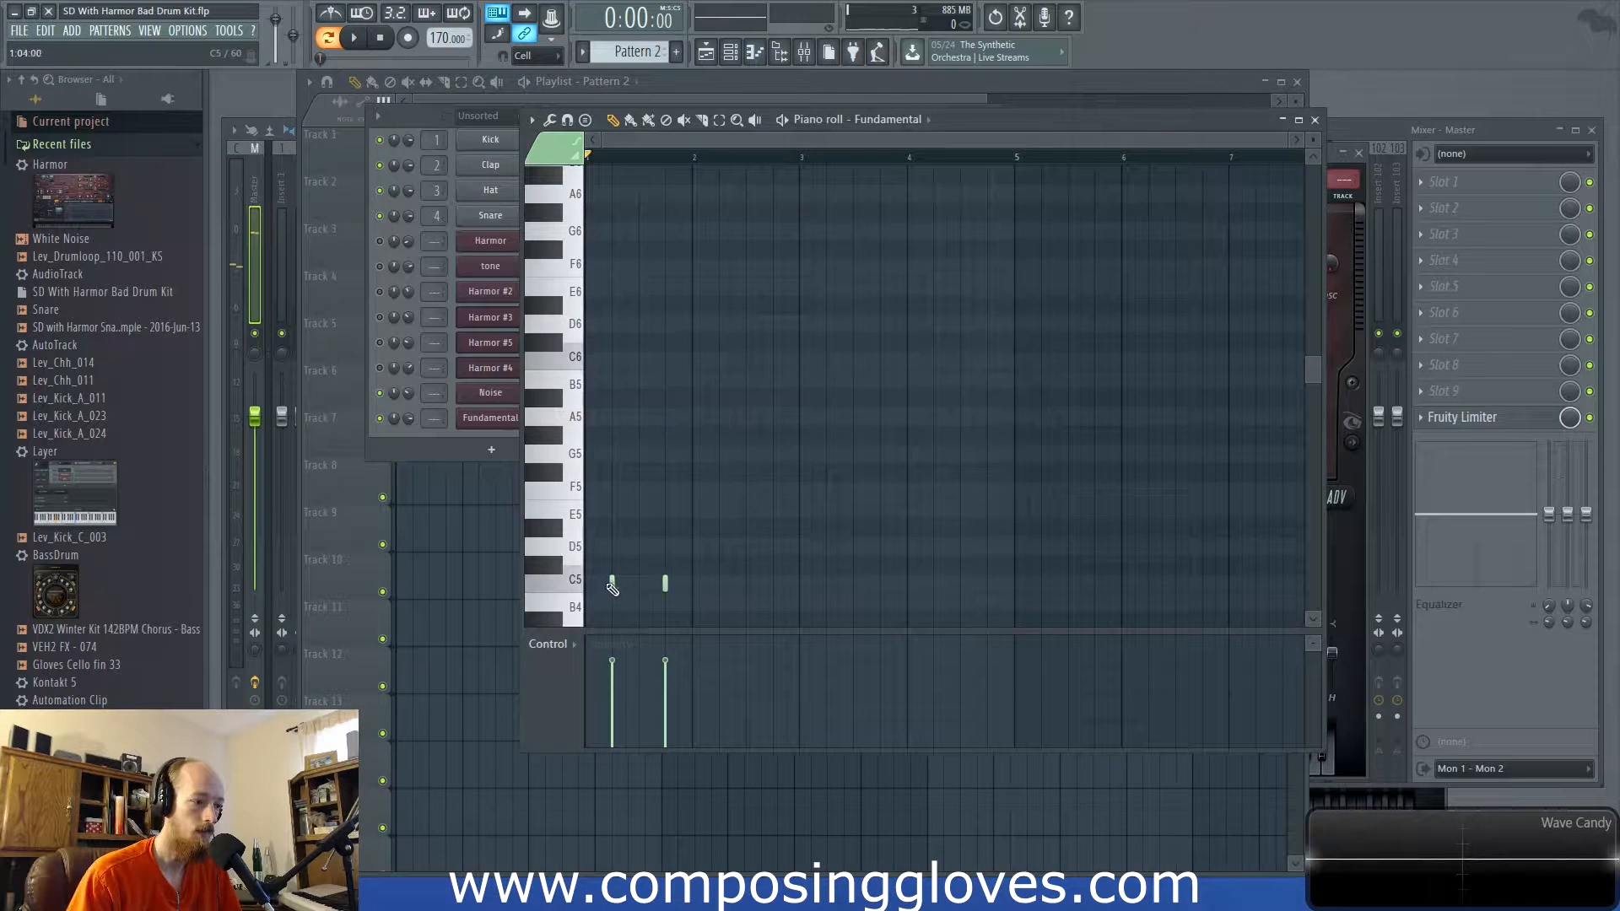
{"action": "key", "text": "ctrl+a"}
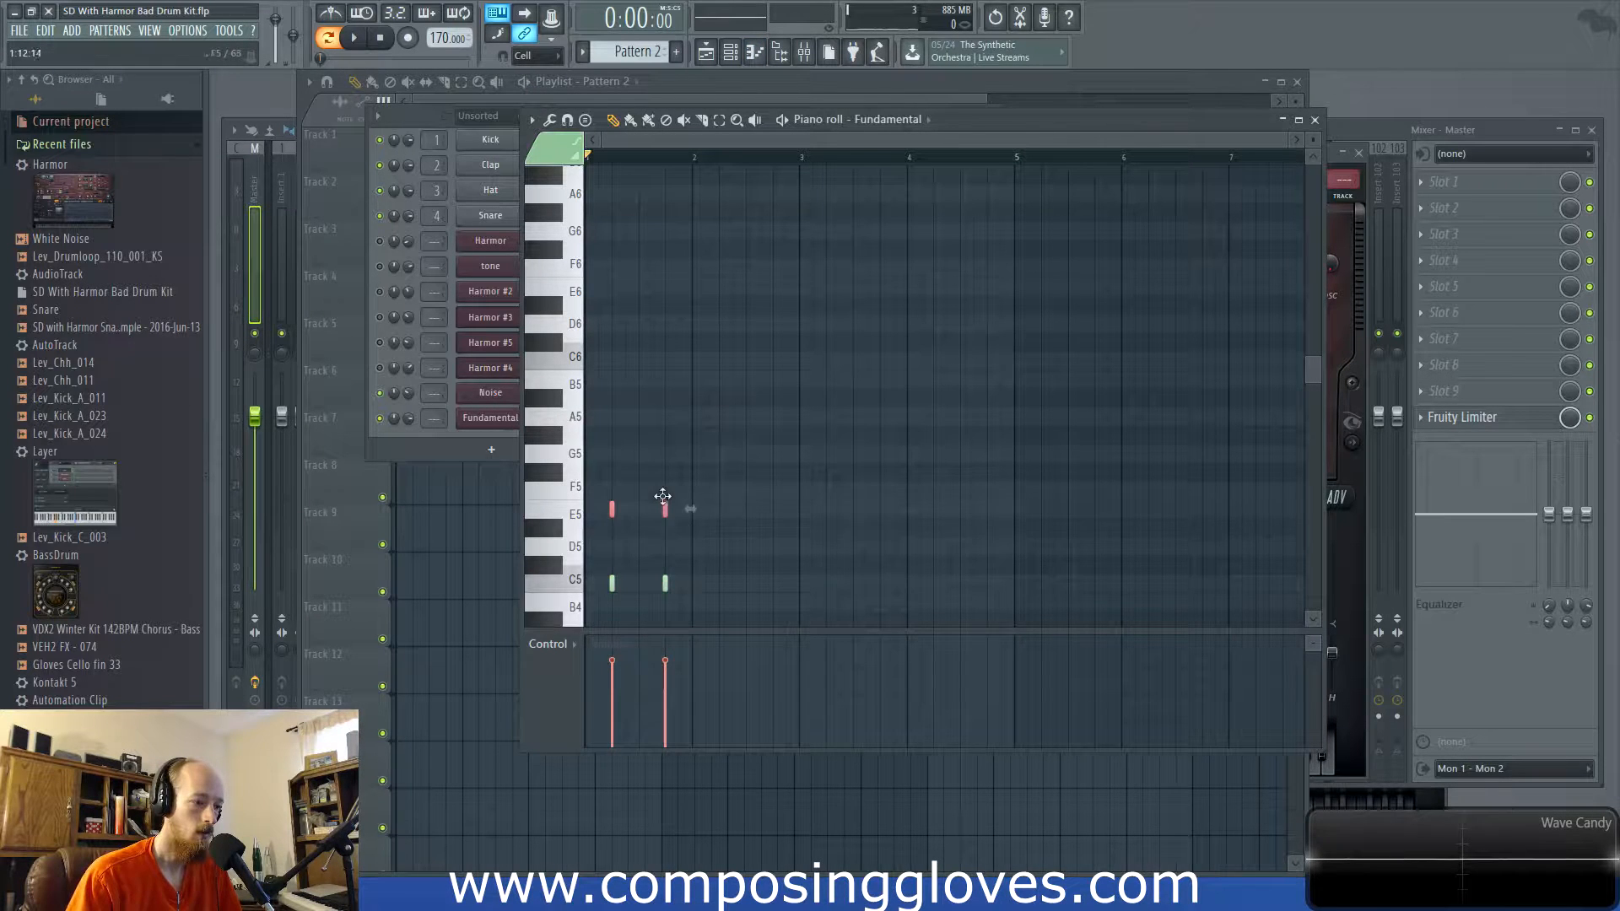
{"action": "left_click_drag", "start_coordinate": [666, 488], "coordinate": [693, 625]}
{"action": "key", "text": "space"}
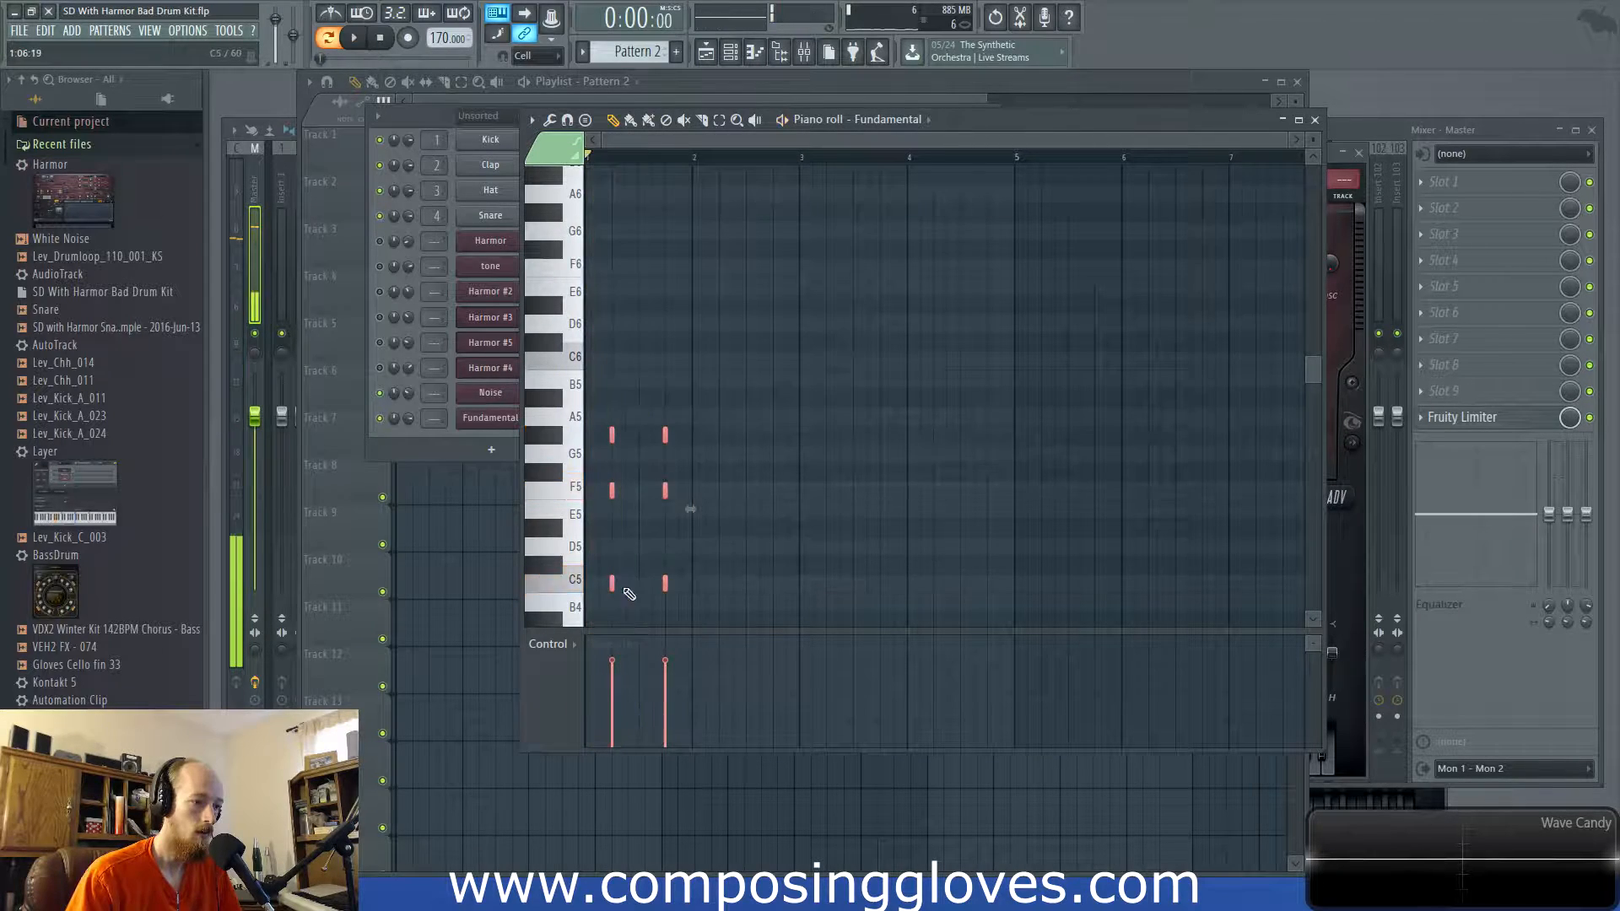
Transpose both Fundamental chords up one octave so they start on C6, and audition the pattern briefly
{"action": "left_click_drag", "start_coordinate": [609, 586], "coordinate": [614, 401]}
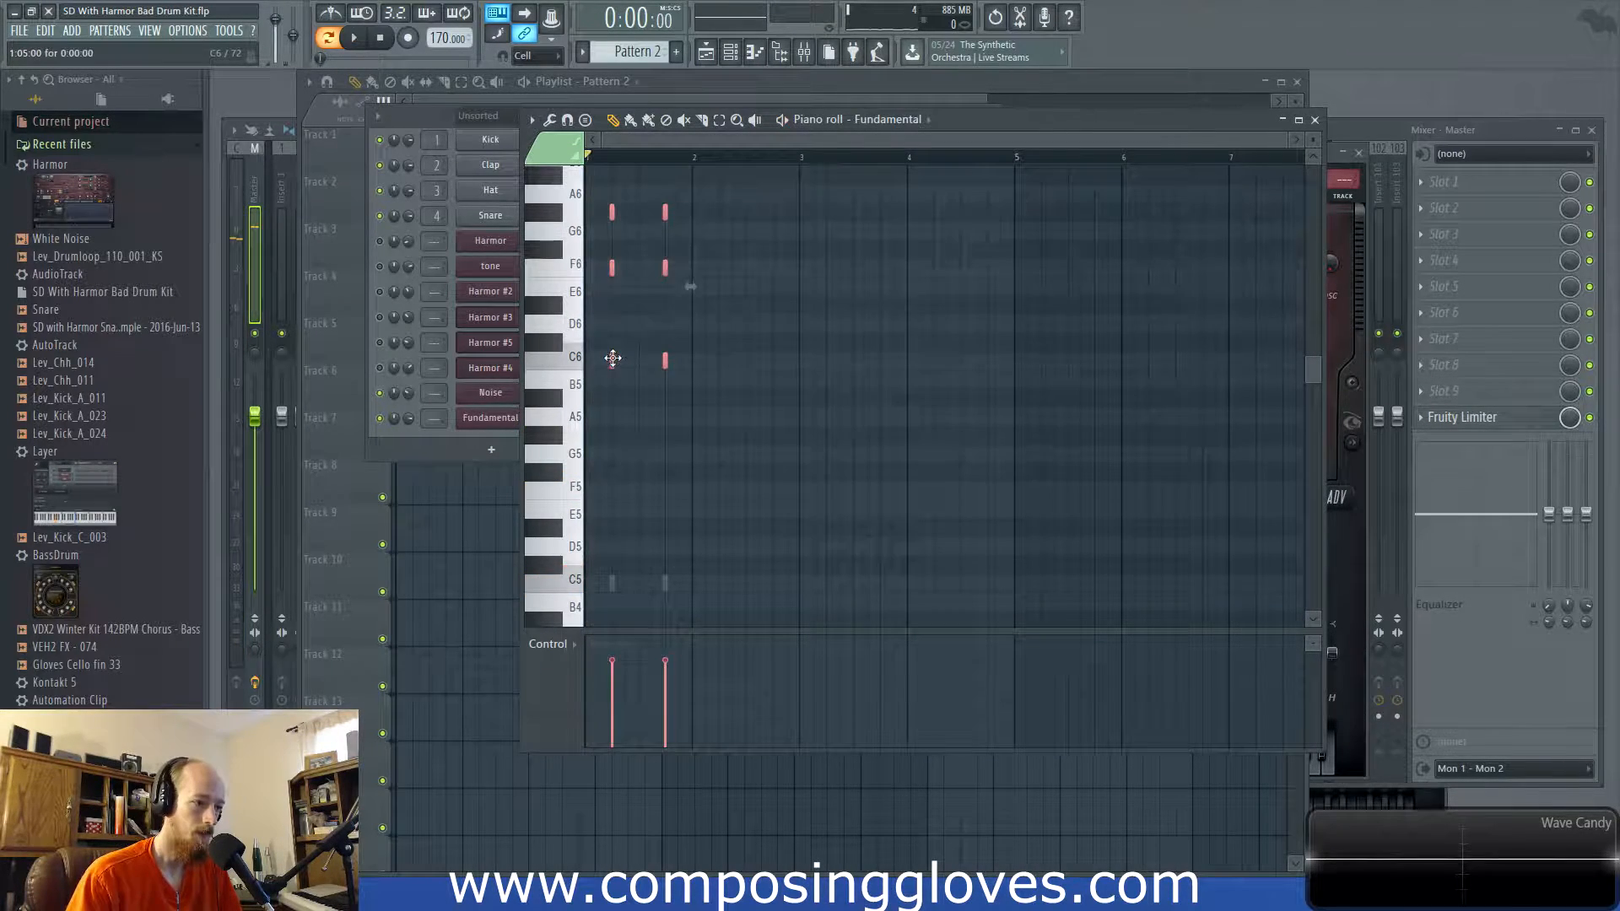
{"action": "key", "text": "space"}
{"action": "key", "text": "space"}
Delete the F6 and G#6 notes from both Fundamental chords and move the remaining notes down to C5
{"action": "left_click", "coordinate": [482, 418]}
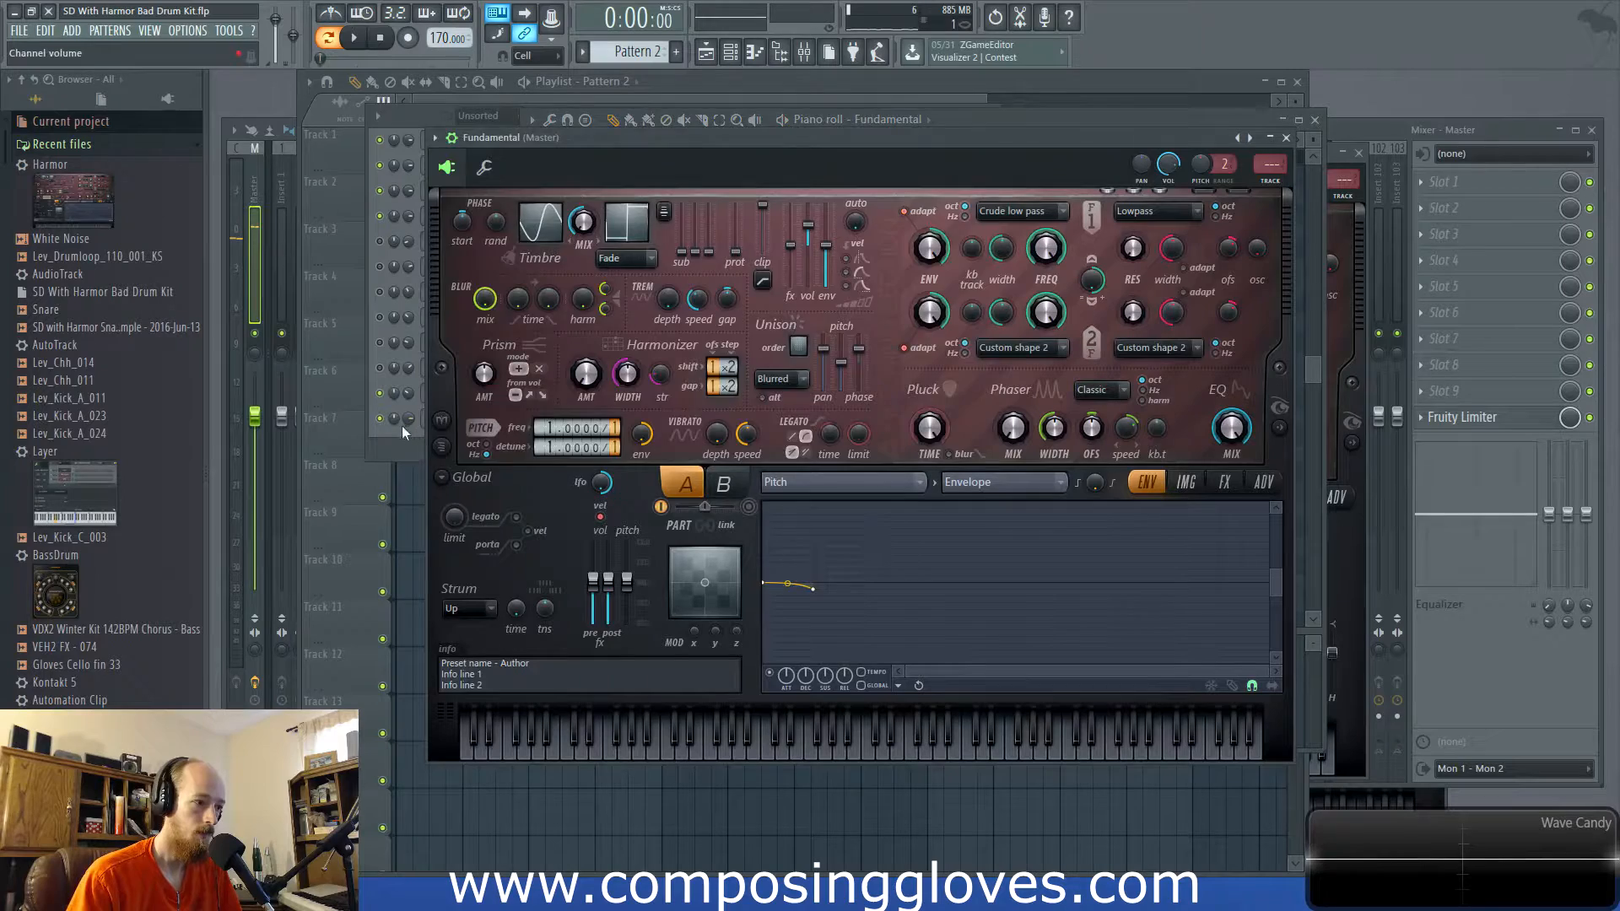
{"action": "left_click", "coordinate": [402, 429]}
{"action": "right_click", "coordinate": [509, 417]}
{"action": "left_click", "coordinate": [629, 417]}
{"action": "right_click", "coordinate": [511, 417]}
{"action": "left_click", "coordinate": [591, 419]}
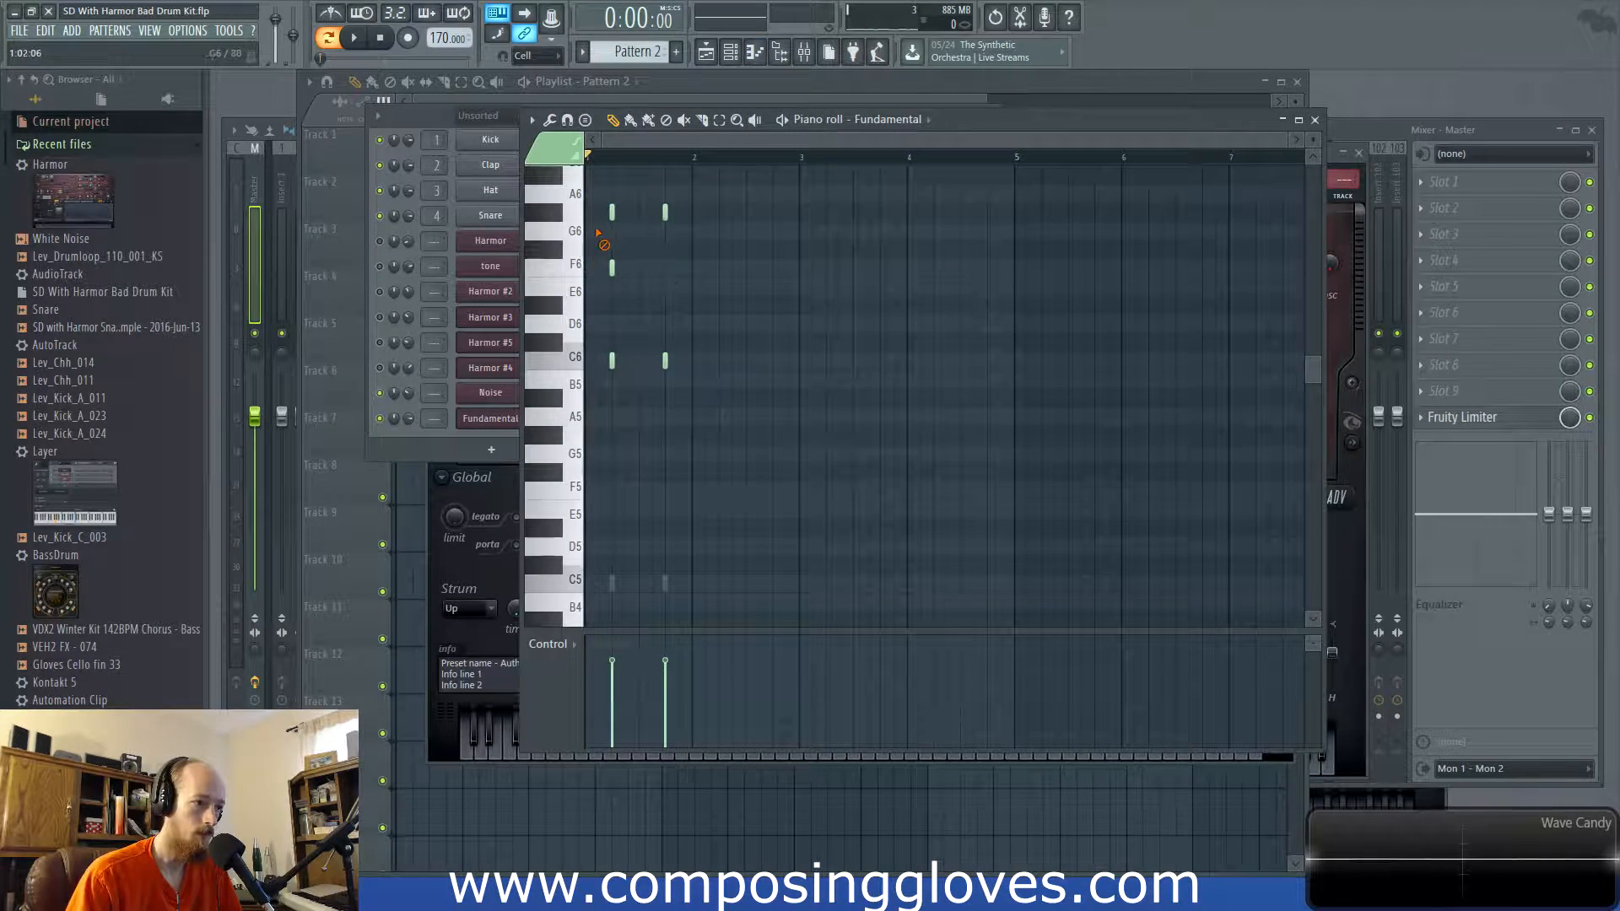
{"action": "key", "text": "ctrl+a"}
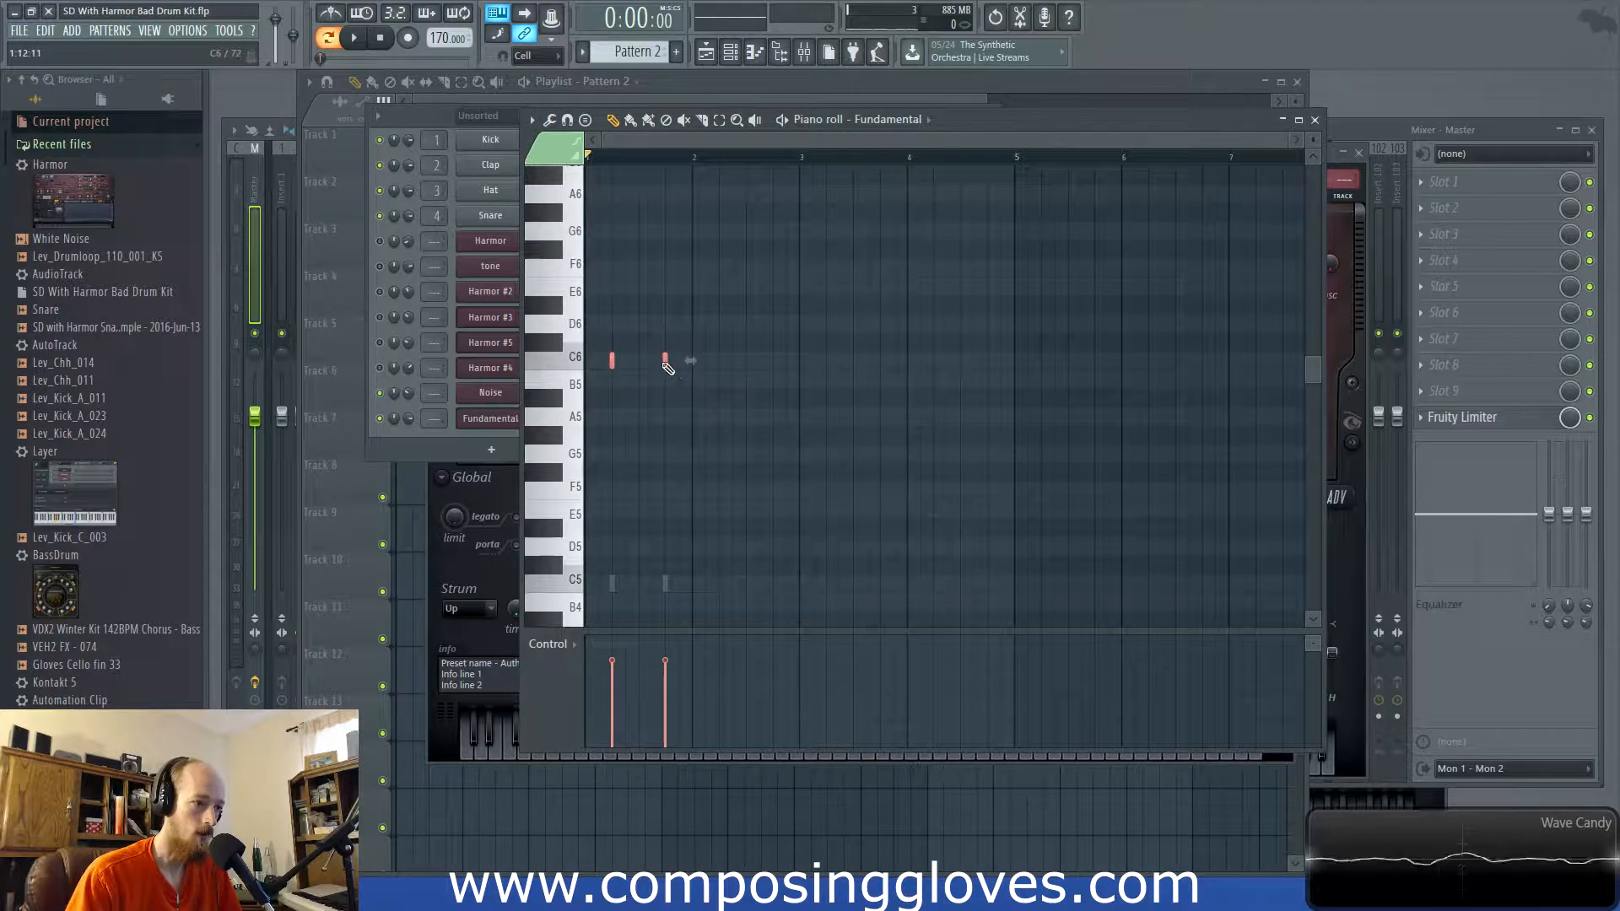
{"action": "left_click_drag", "start_coordinate": [679, 371], "coordinate": [674, 429]}
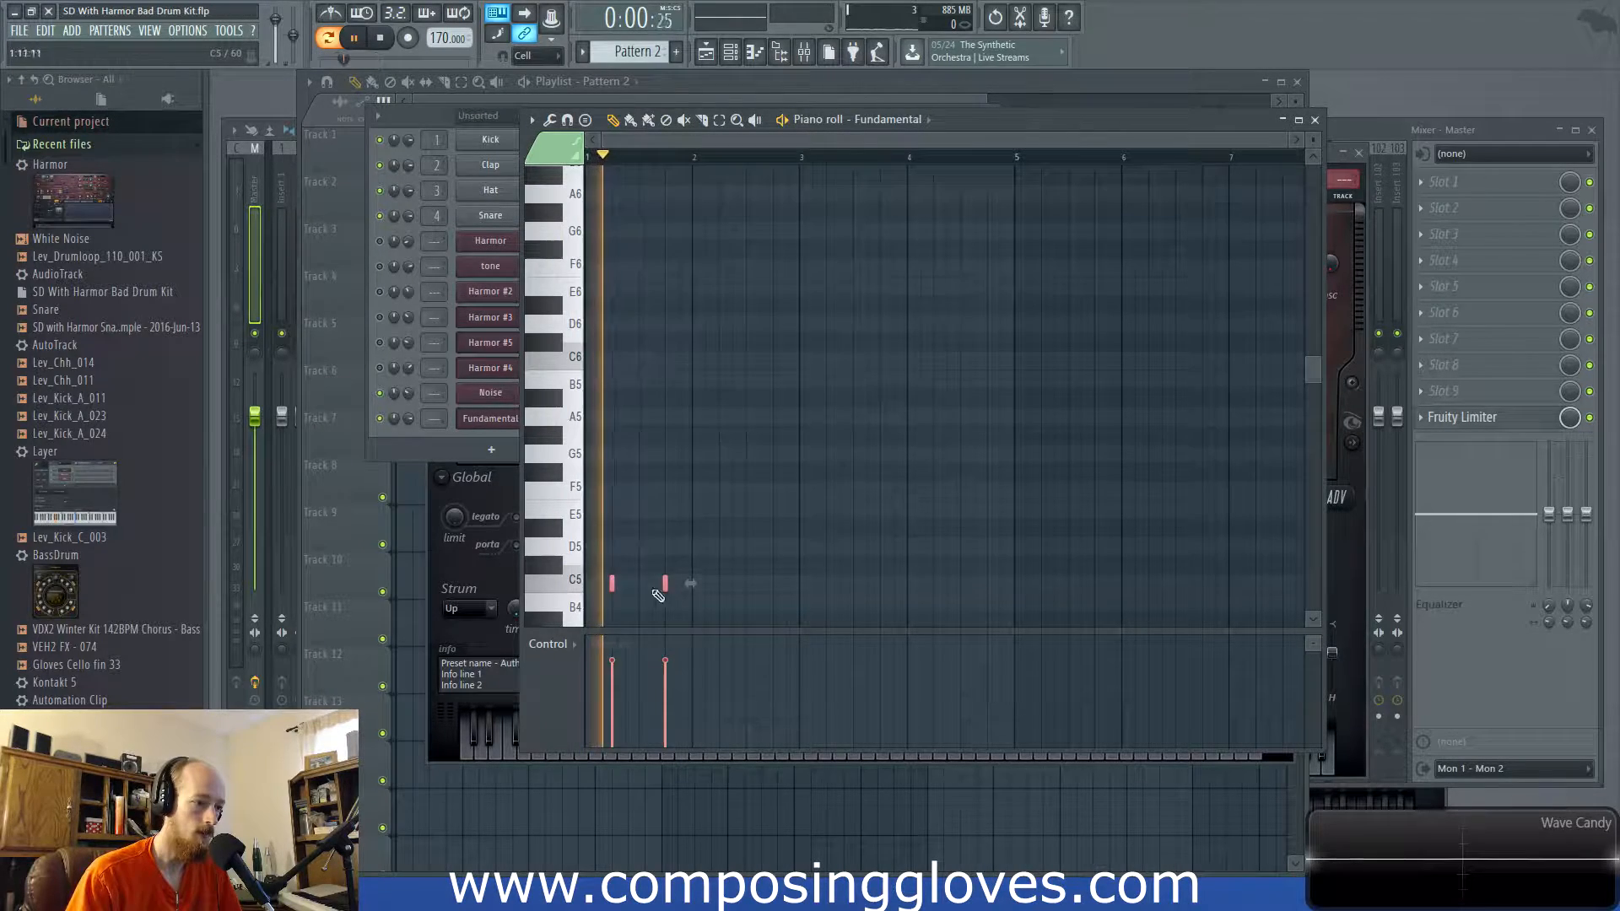
Lower the end of Fundamental's pitch envelope to -200 cents and set the channel volume to about 29%
{"action": "left_click", "coordinate": [490, 422]}
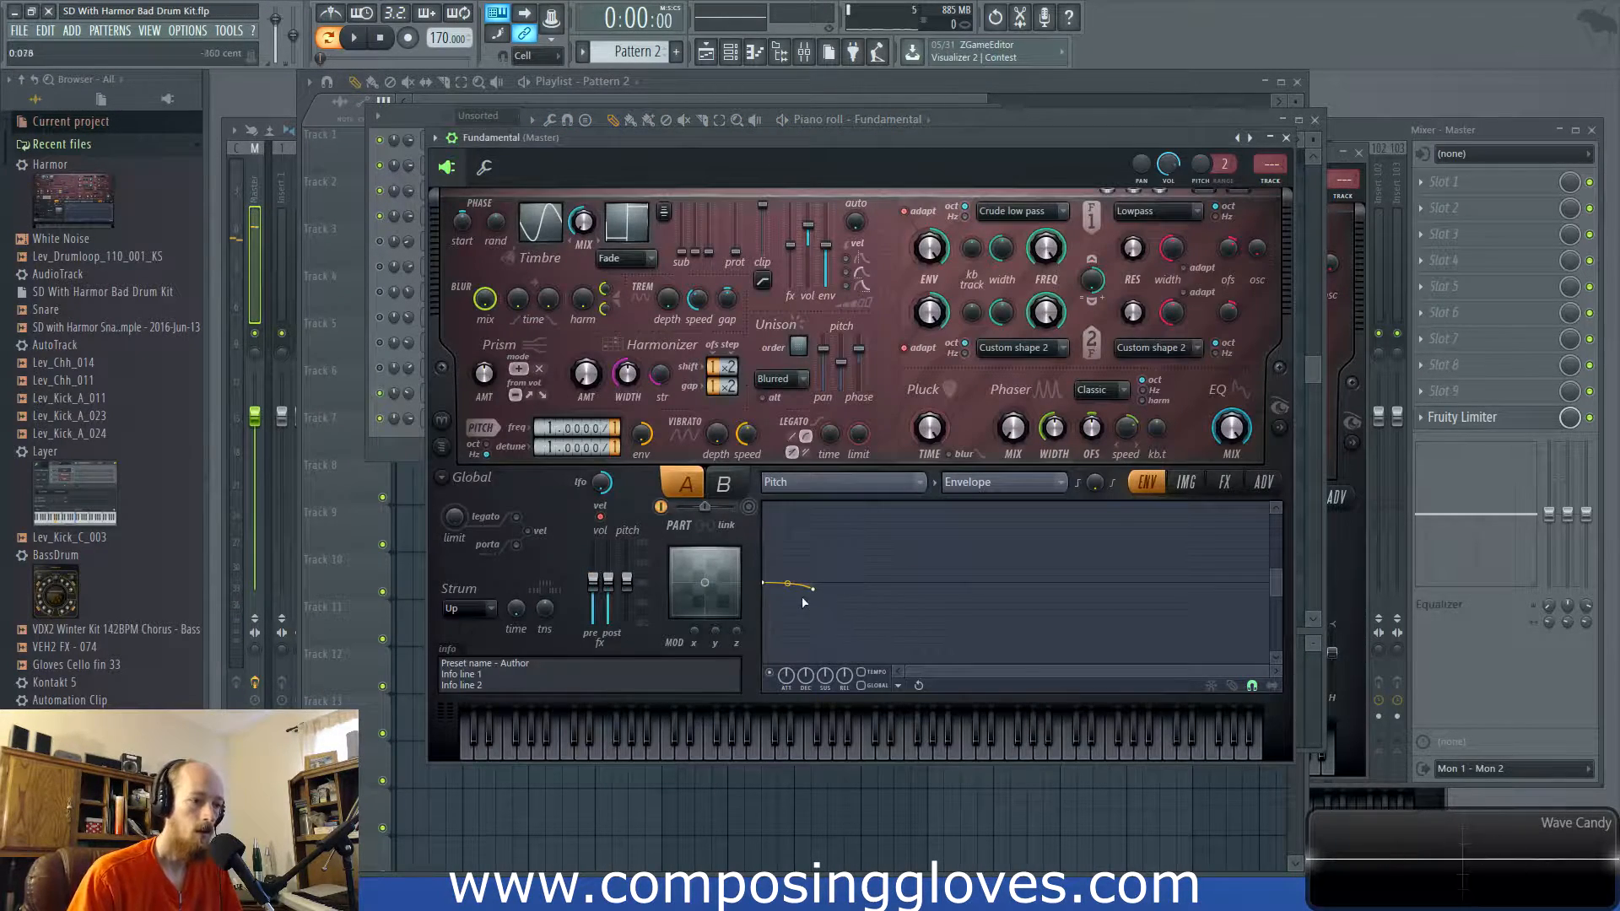
{"action": "mouse_move", "coordinate": [812, 588]}
{"action": "left_mouse_down"}
{"action": "mouse_move", "coordinate": [816, 608]}
{"action": "mouse_move", "coordinate": [829, 602]}
{"action": "left_mouse_up"}
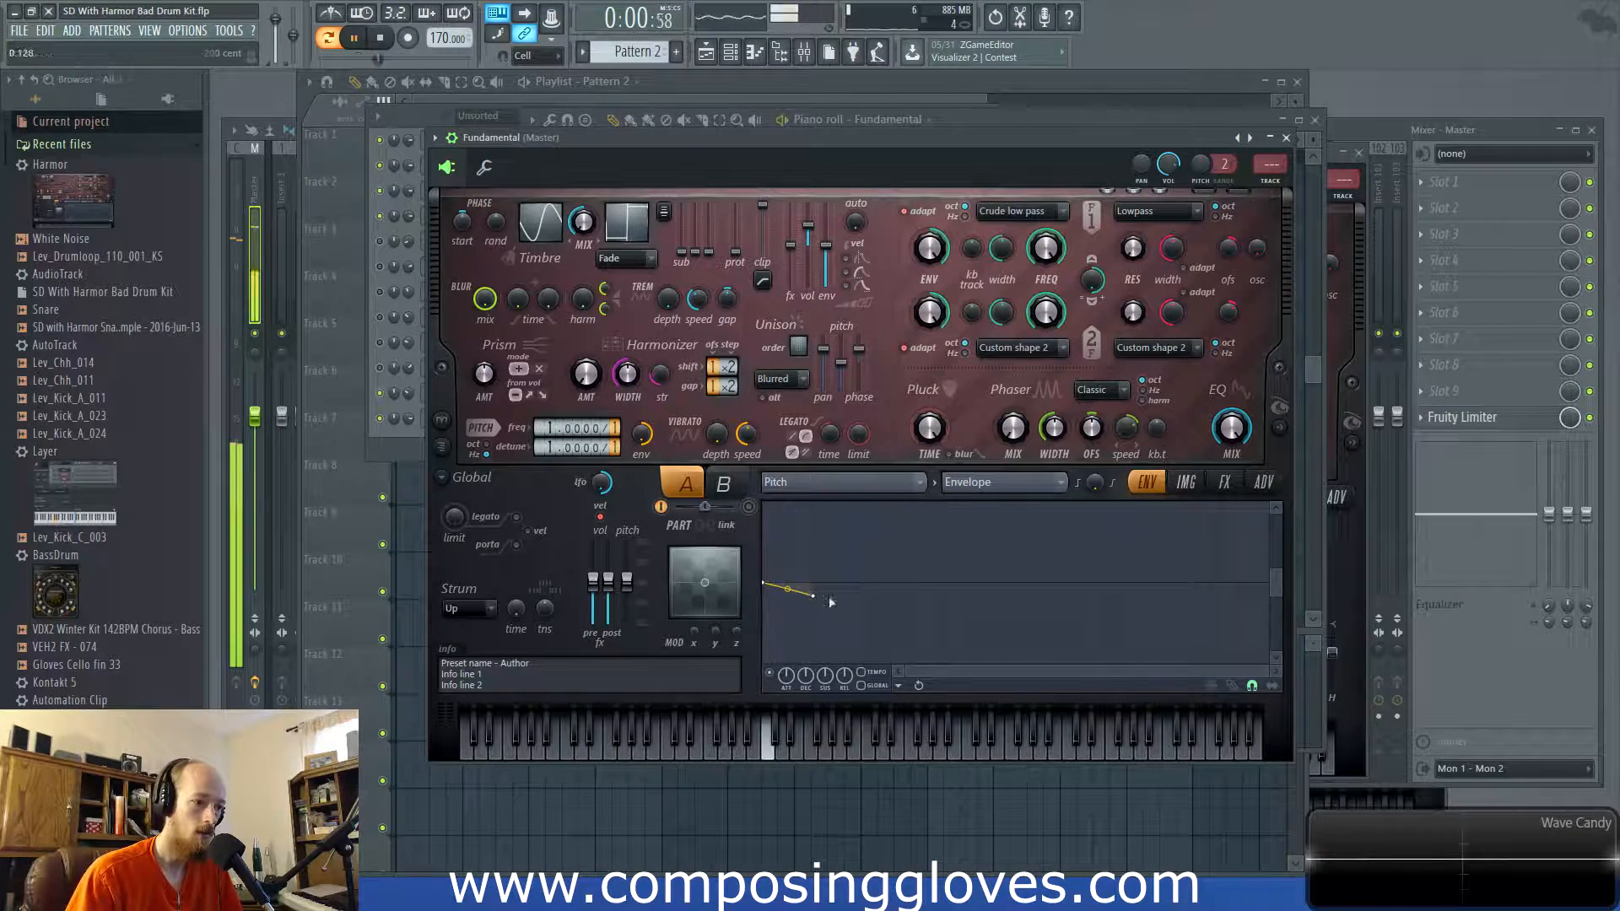
{"action": "left_click_drag", "start_coordinate": [1171, 169], "coordinate": [1171, 179]}
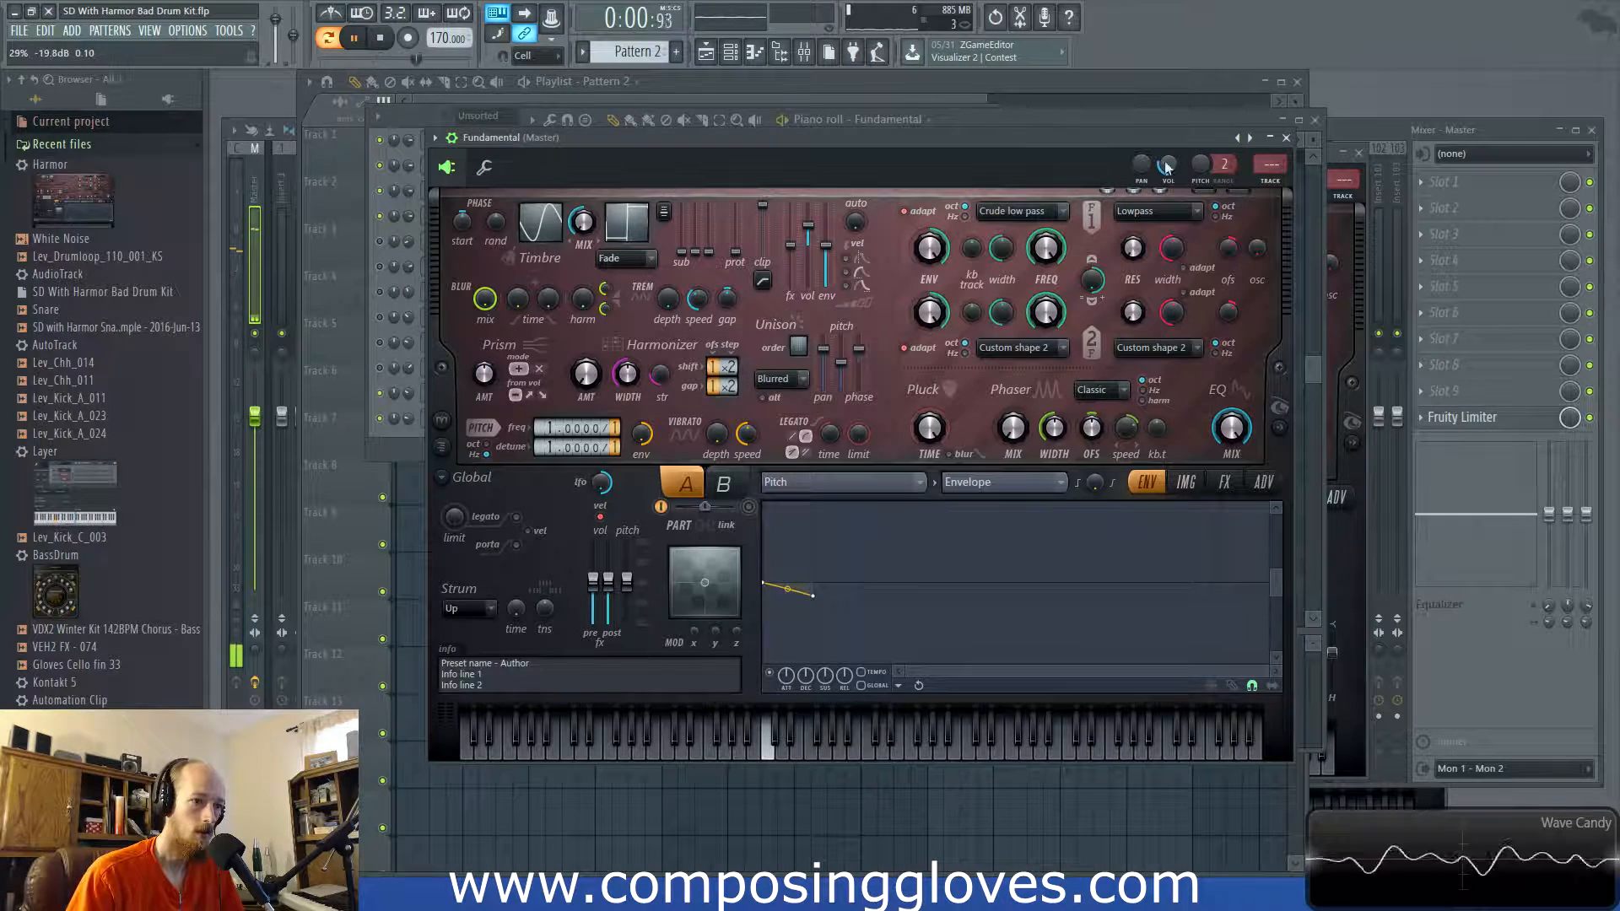
Give Fundamental's volume envelope a short decay to zero with a straighter curve, auditioning it in the pattern
{"action": "key", "text": "space"}
{"action": "left_click", "coordinate": [840, 482]}
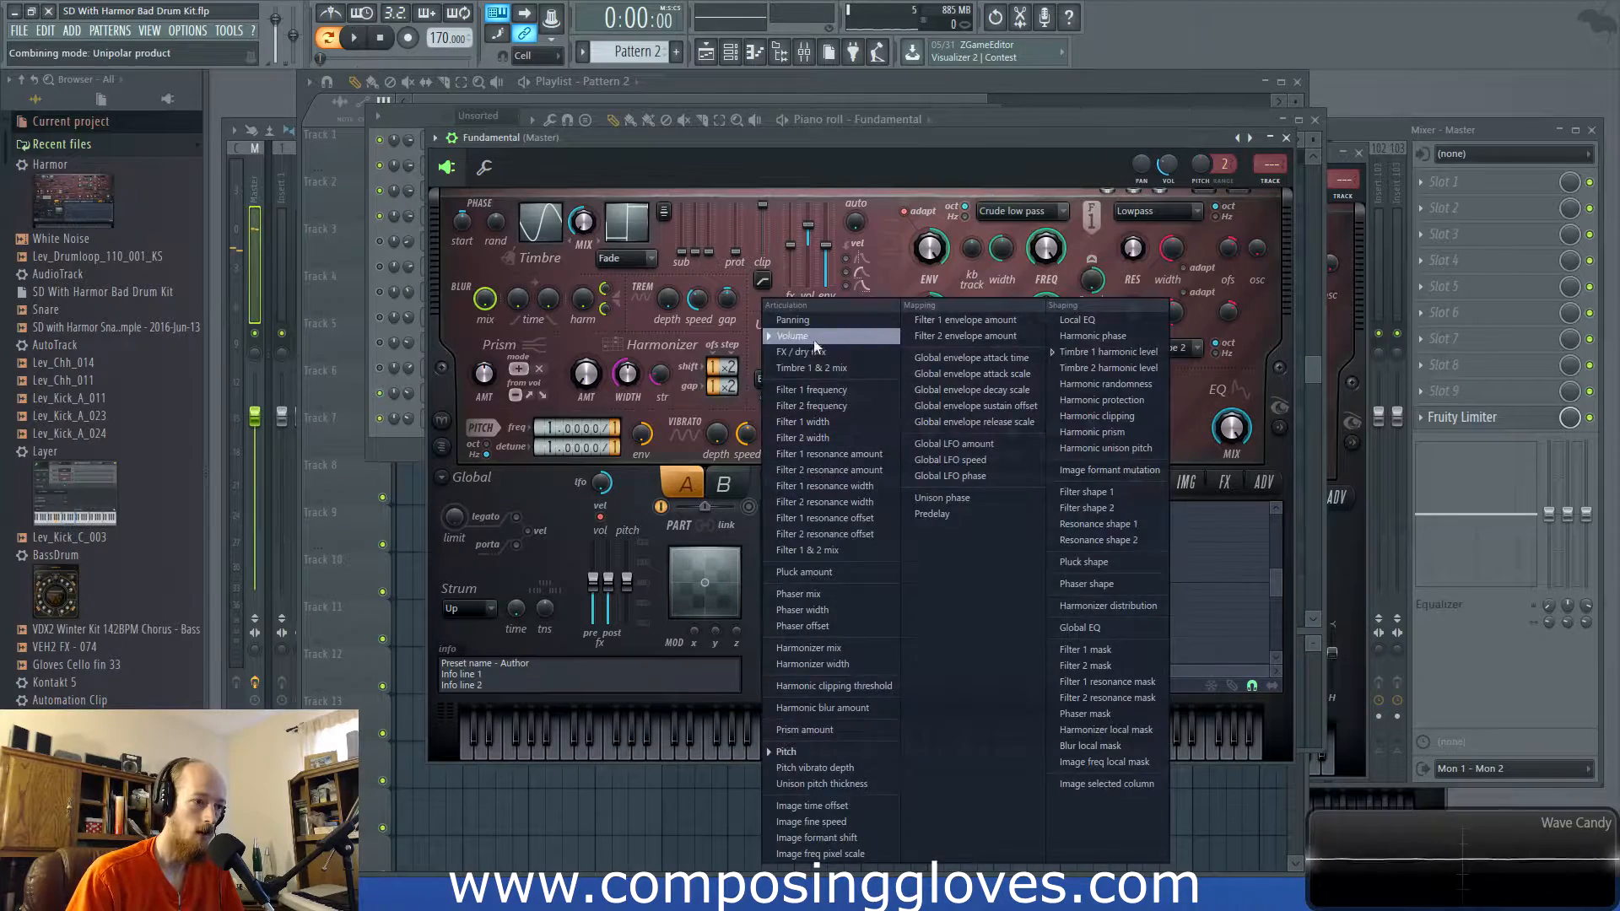
{"action": "left_click", "coordinate": [801, 320]}
{"action": "left_click_drag", "start_coordinate": [1057, 664], "coordinate": [806, 658]}
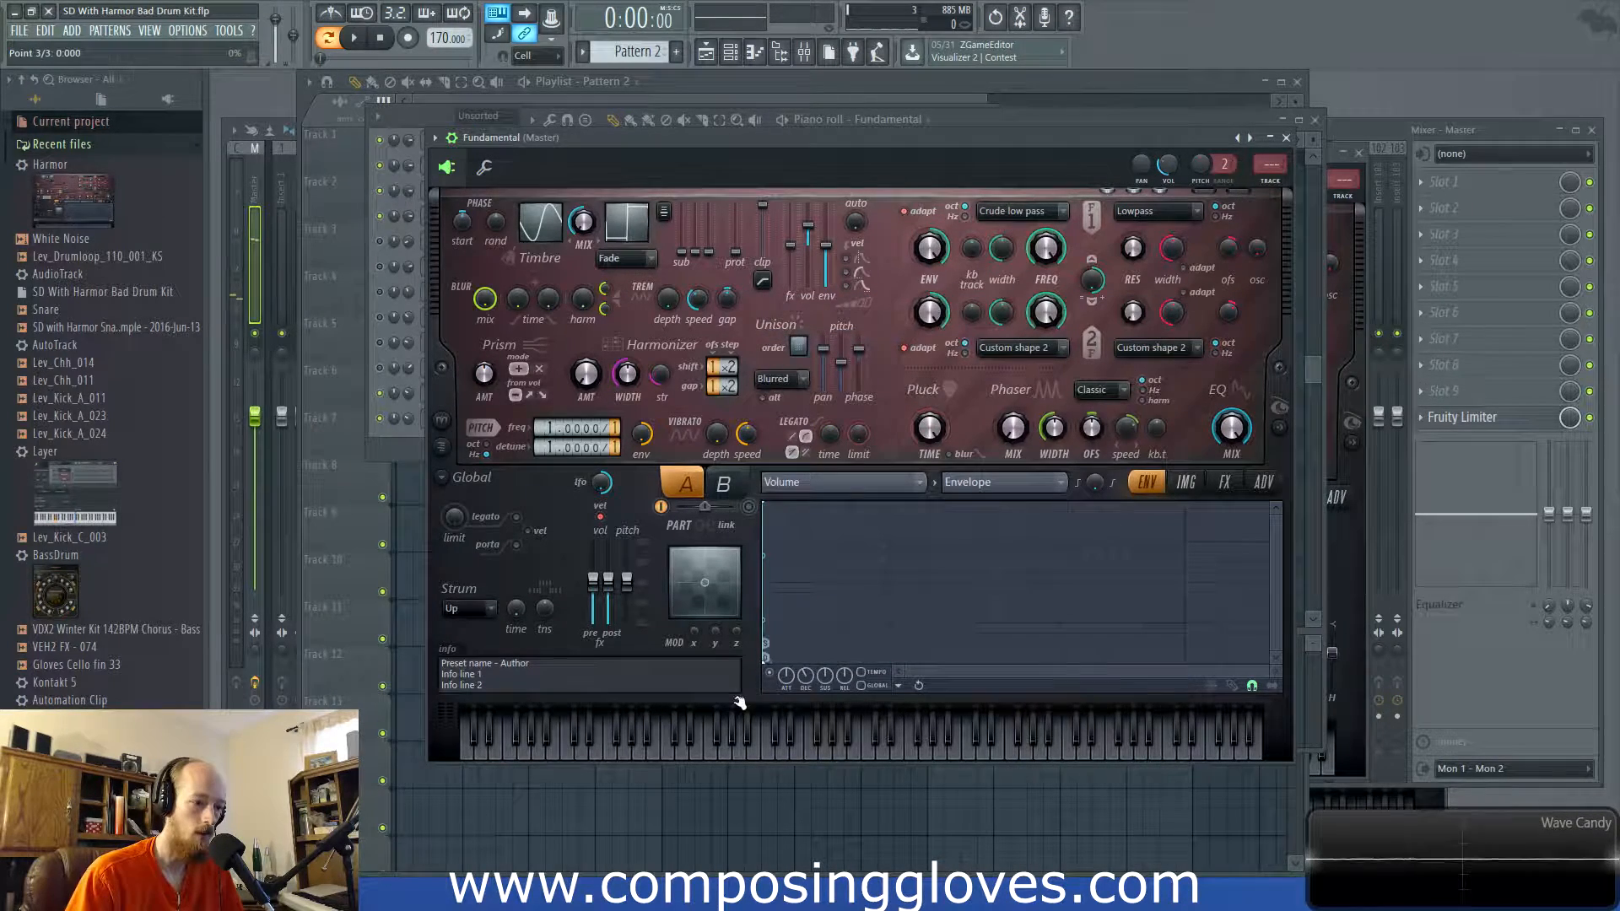
{"action": "key", "text": "space"}
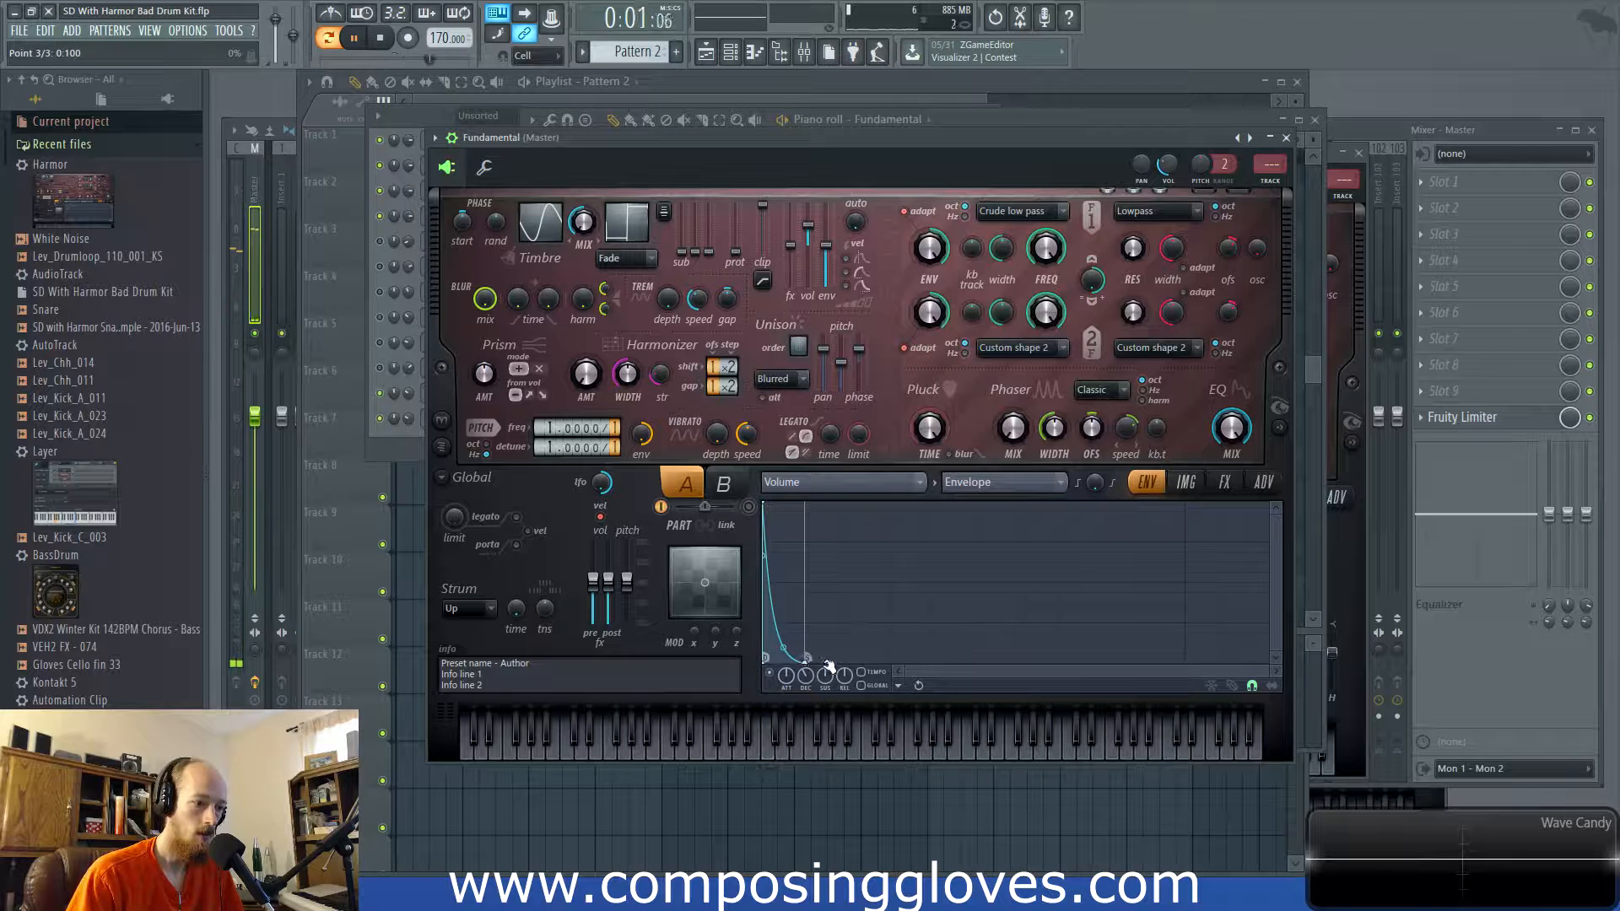
{"action": "left_click_drag", "start_coordinate": [777, 648], "coordinate": [783, 605]}
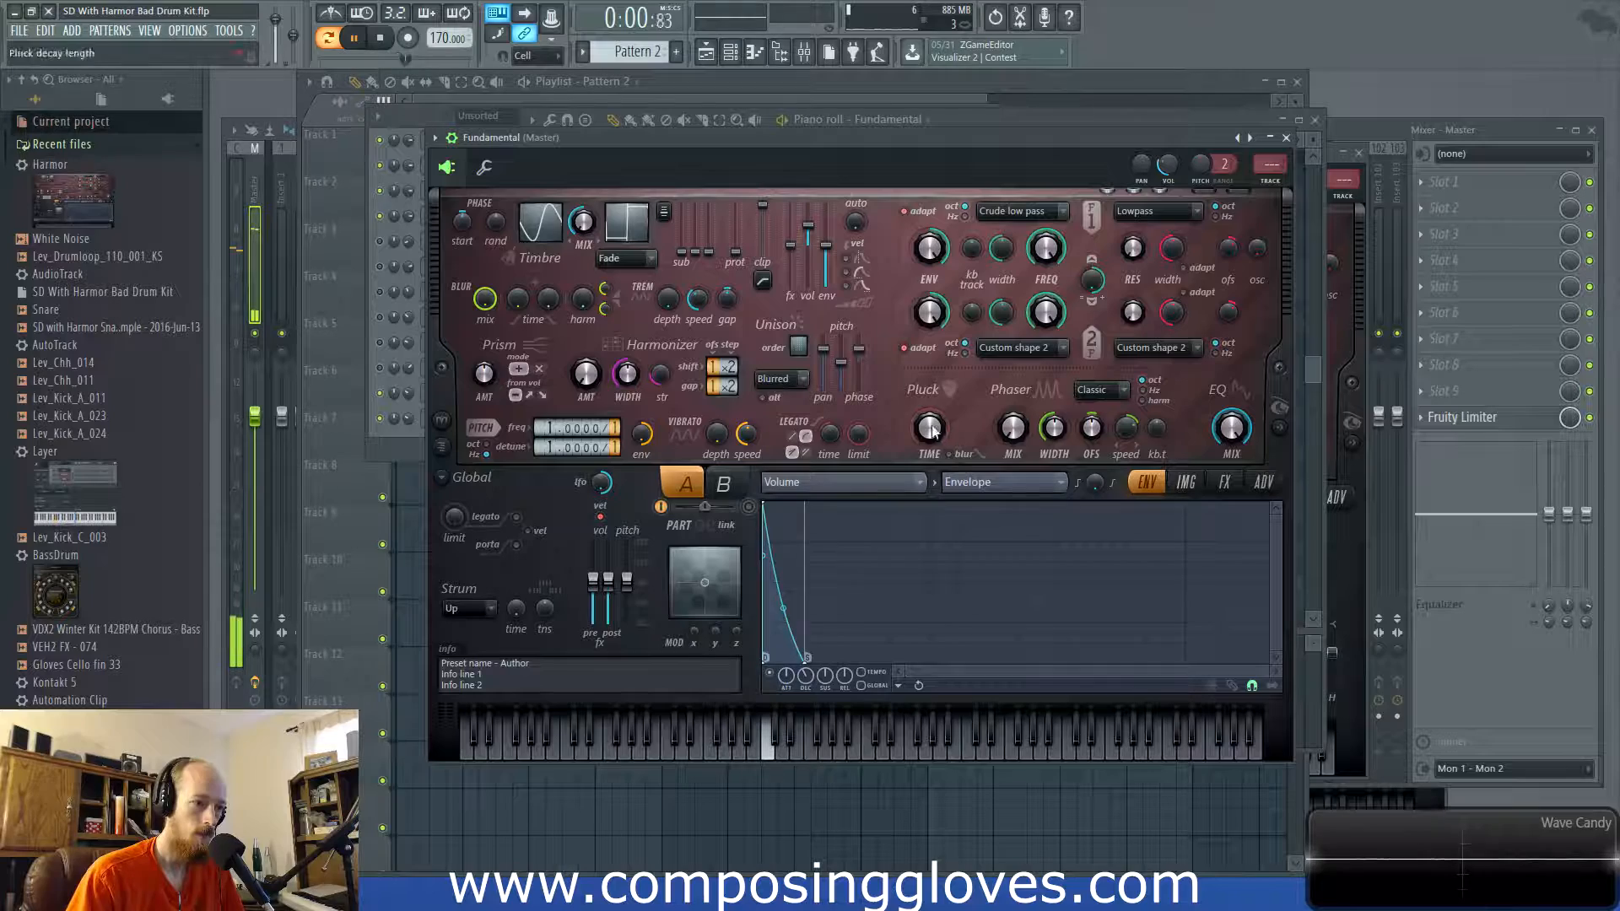
{"action": "left_click", "coordinate": [1224, 482]}
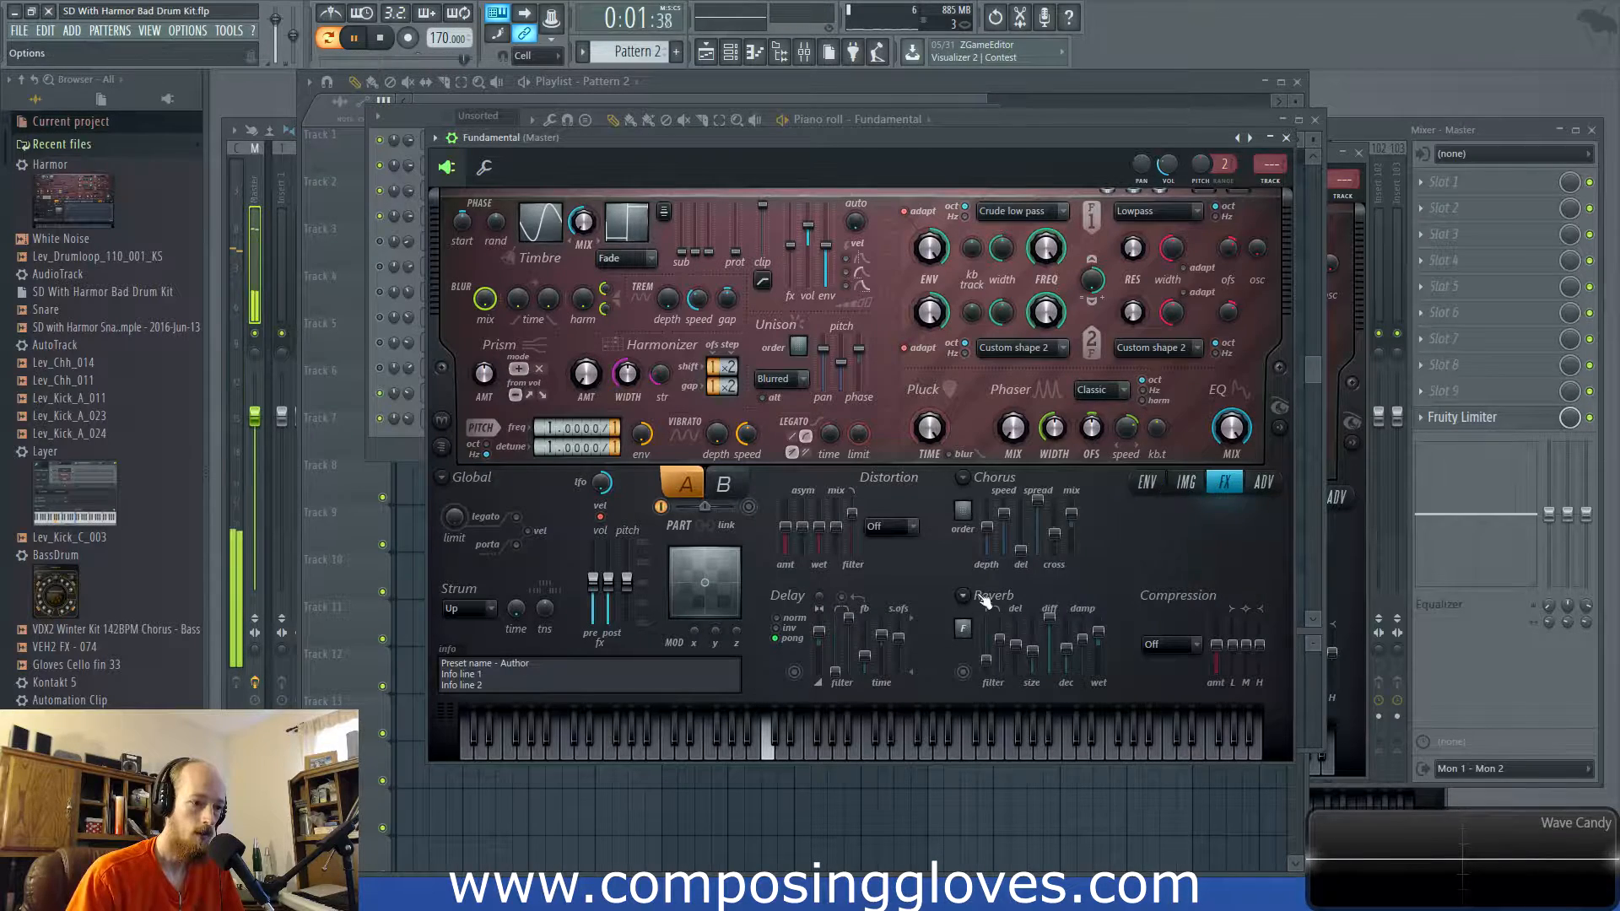
{"action": "left_click", "coordinate": [1149, 482]}
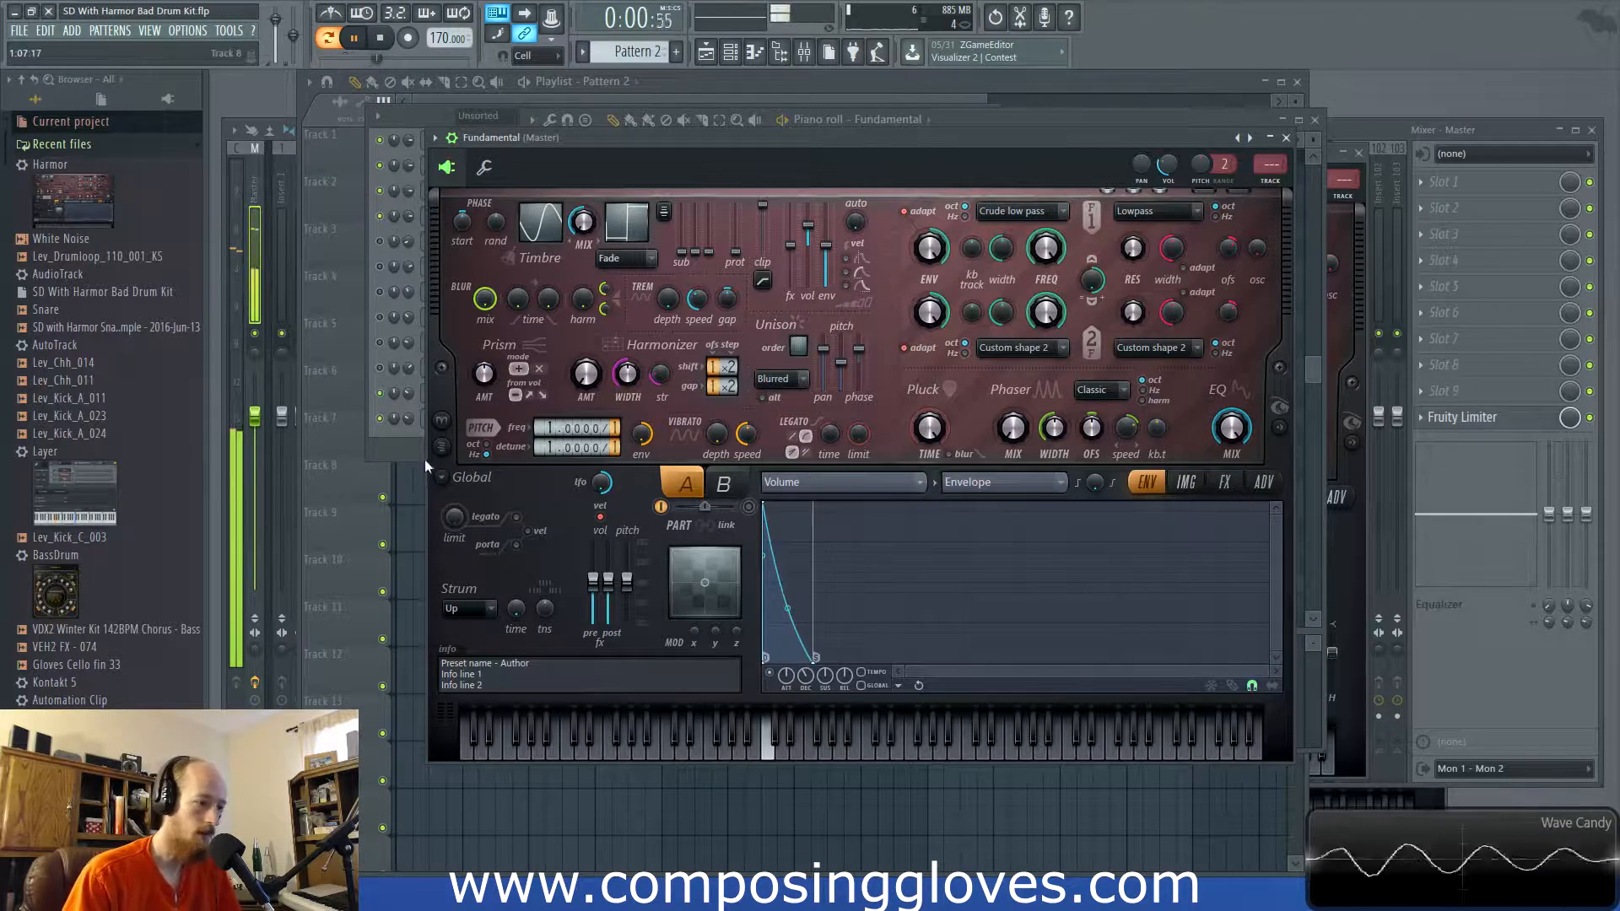
Shape Fundamental's global EQ with a dip in the lows, a rise through the upper mids and a dip in the highs
{"action": "left_click", "coordinate": [1232, 428]}
{"action": "right_click", "coordinate": [878, 564]}
{"action": "left_click_drag", "start_coordinate": [879, 563], "coordinate": [950, 574]}
{"action": "right_click", "coordinate": [818, 590]}
{"action": "left_click_drag", "start_coordinate": [819, 590], "coordinate": [818, 634]}
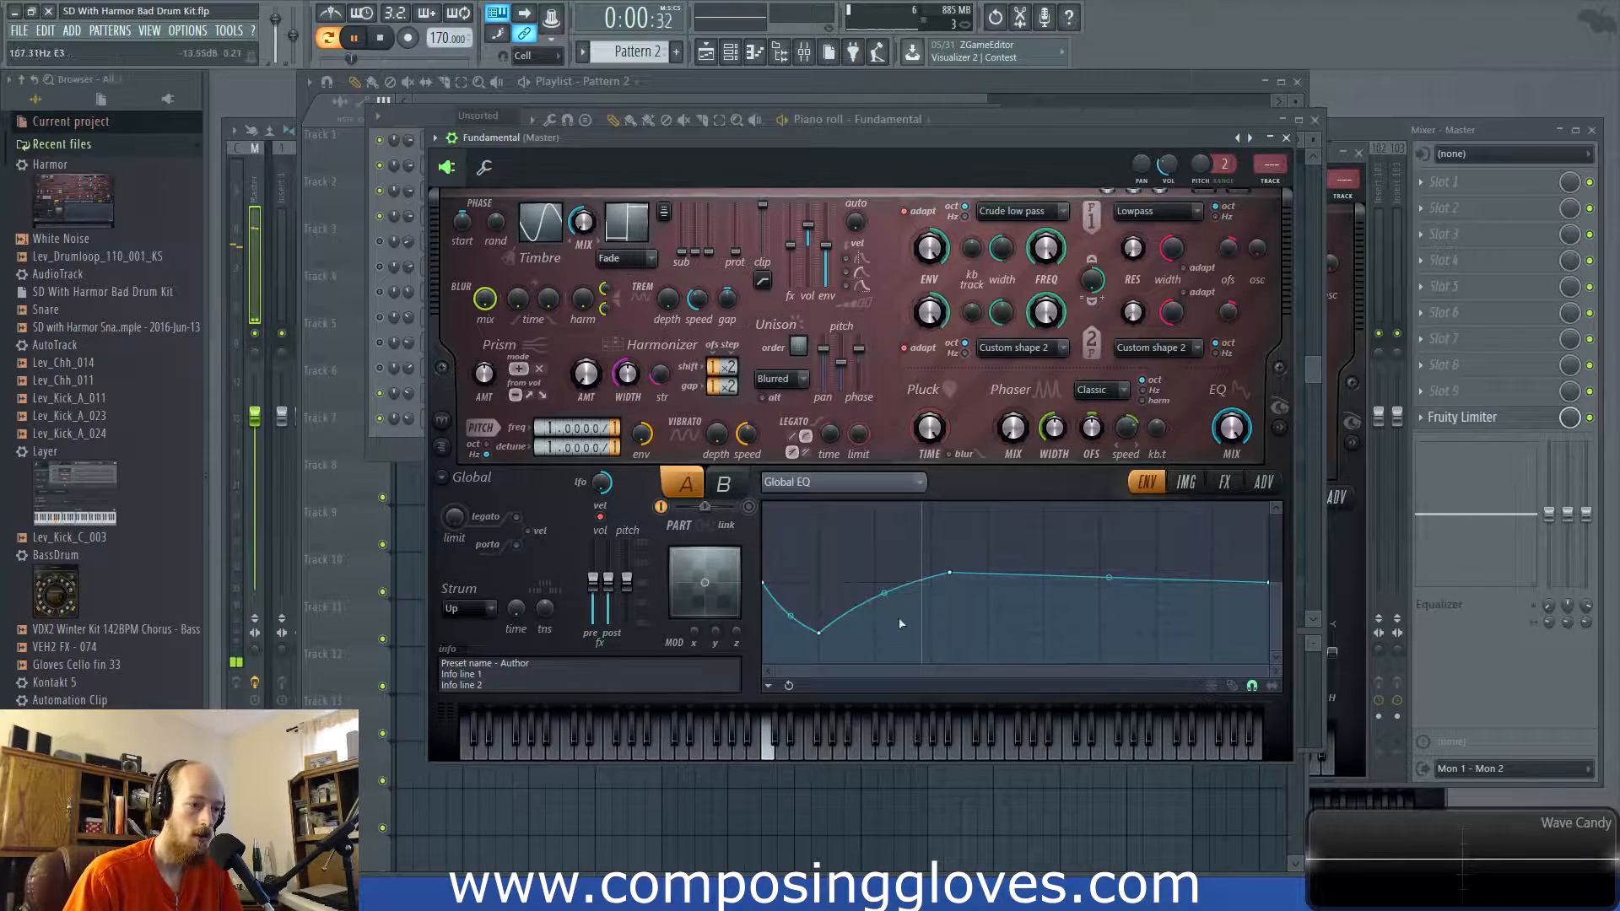
{"action": "left_click_drag", "start_coordinate": [951, 573], "coordinate": [931, 582]}
{"action": "right_click", "coordinate": [1122, 567]}
{"action": "left_click_drag", "start_coordinate": [1123, 568], "coordinate": [1175, 602]}
{"action": "right_click", "coordinate": [1175, 572]}
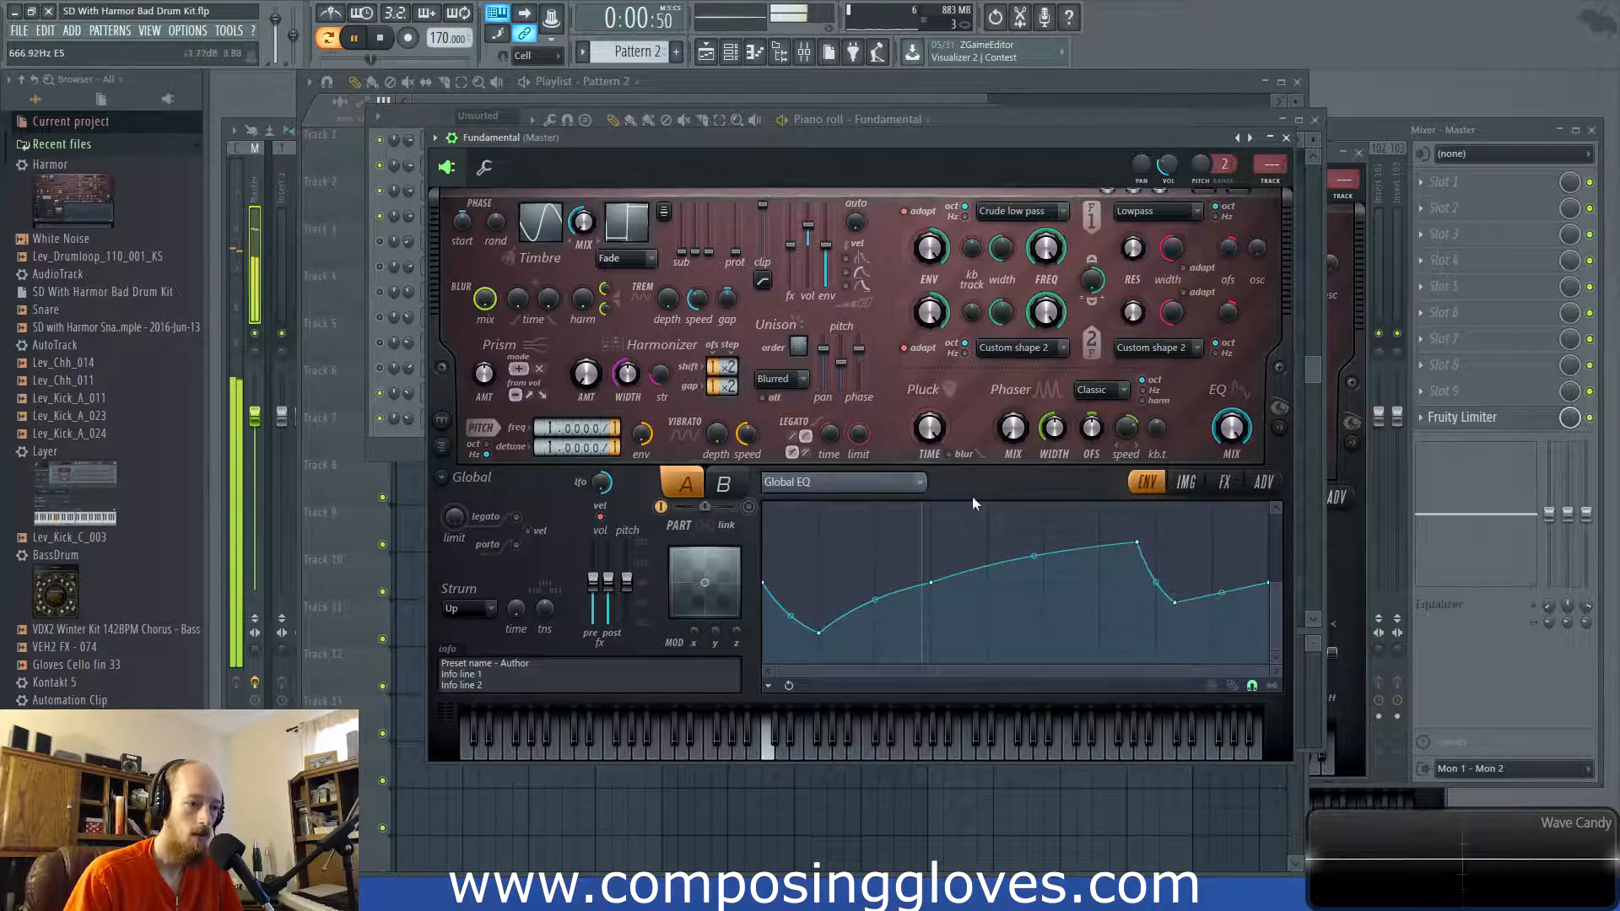
Enable the reverb in Fundamental's effects and play the pattern
{"action": "left_click", "coordinate": [1216, 482]}
{"action": "left_click", "coordinate": [1175, 482]}
{"action": "left_click", "coordinate": [1250, 484]}
{"action": "left_click", "coordinate": [1223, 484]}
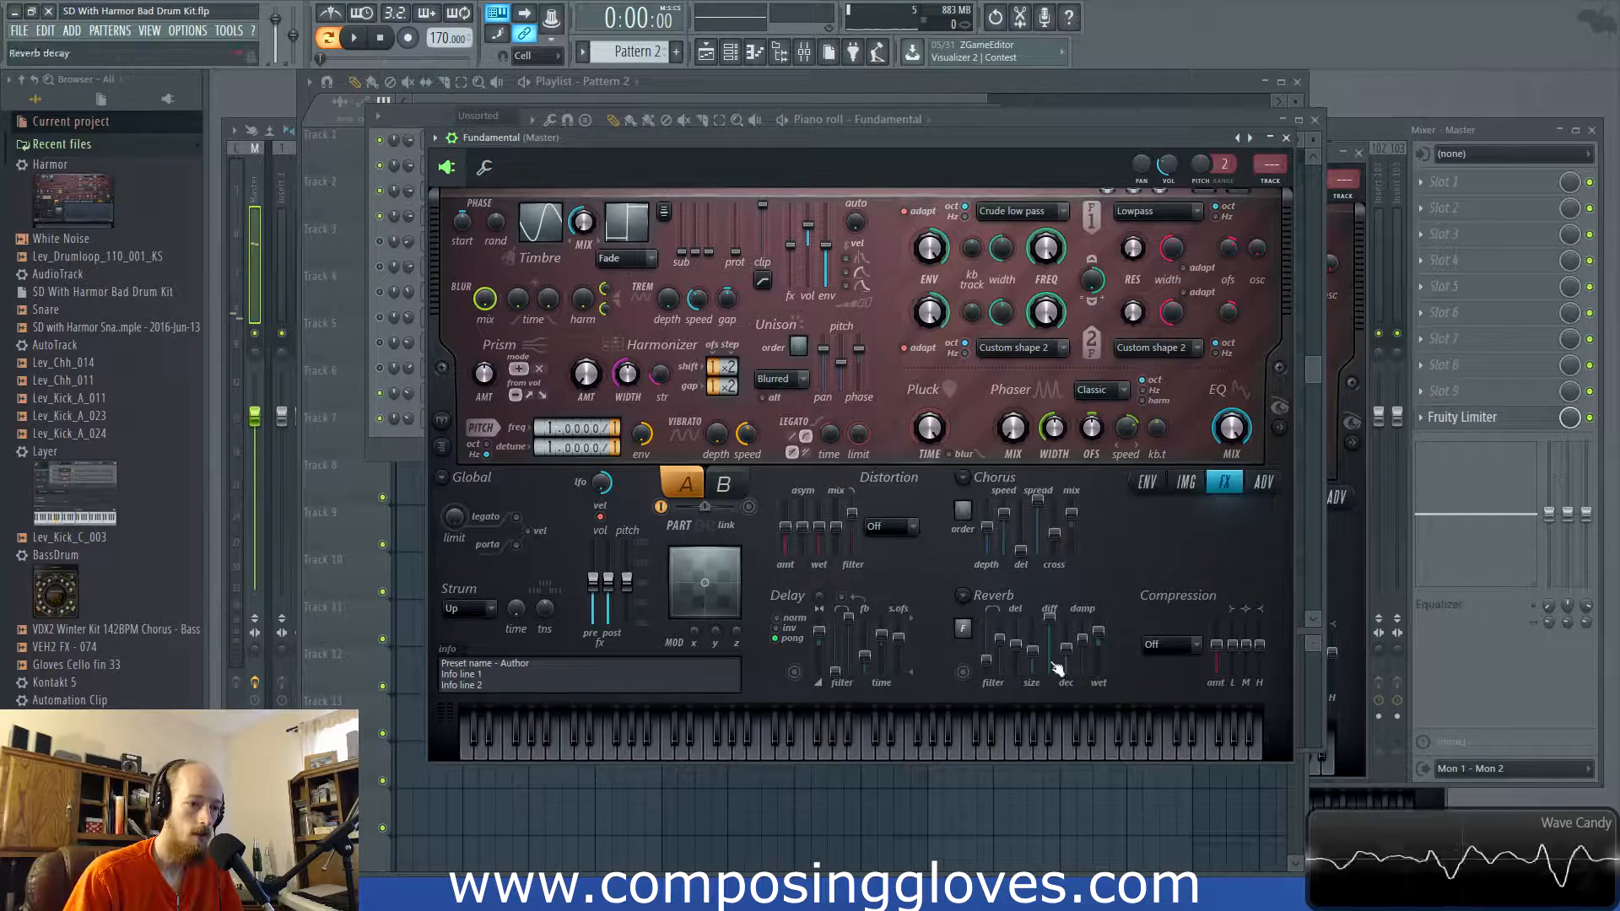
{"action": "left_click", "coordinate": [962, 672]}
{"action": "key", "text": "space"}
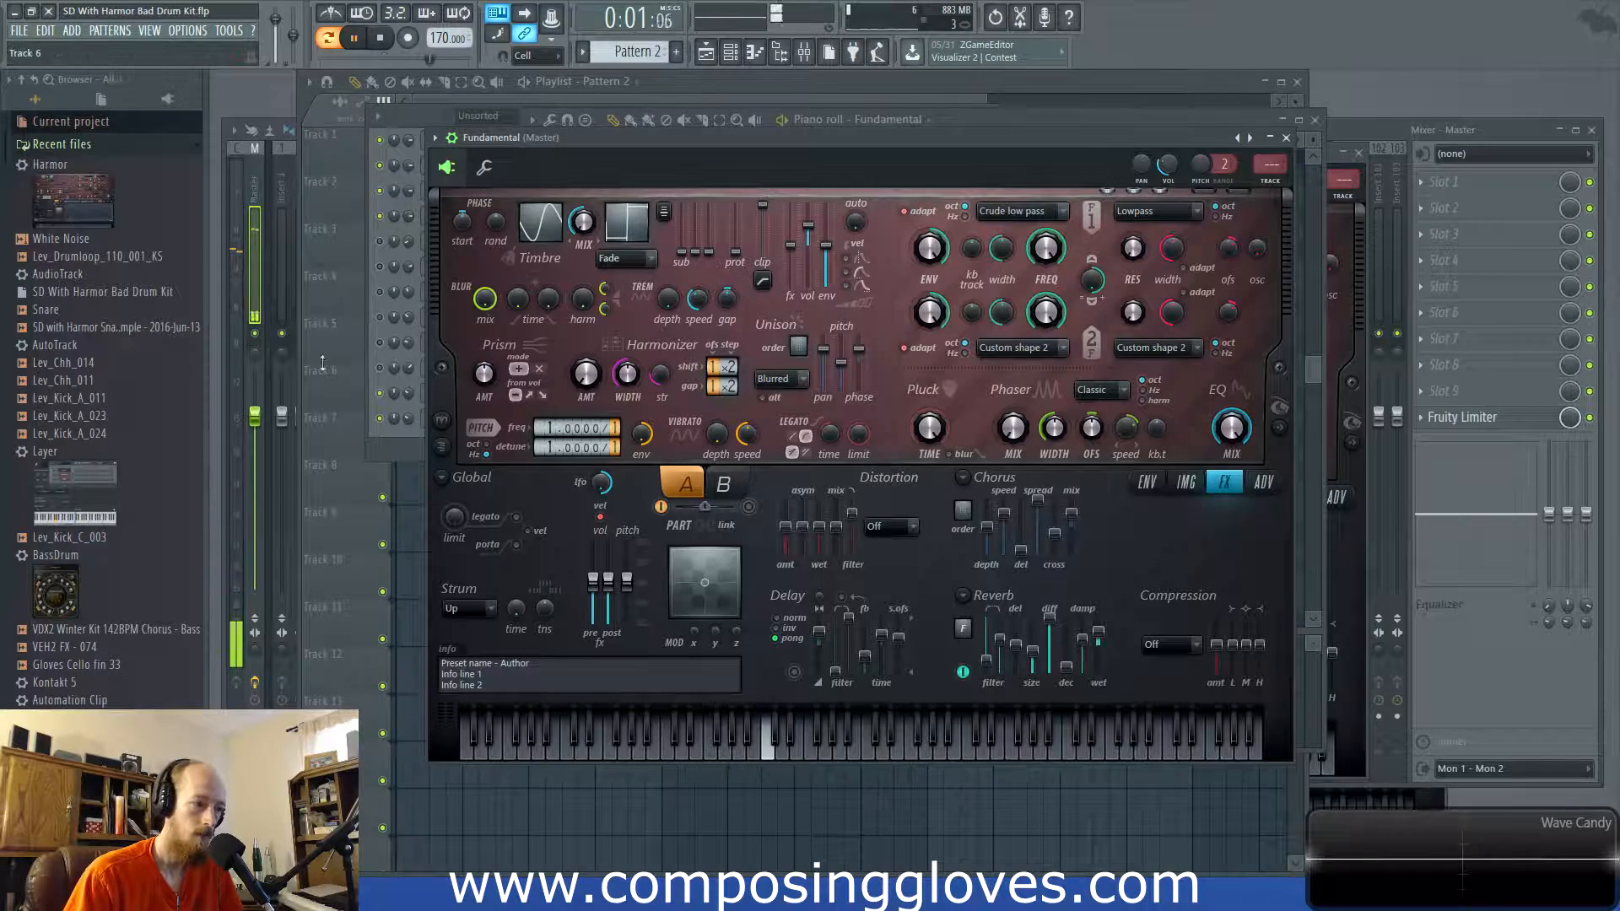
{"action": "left_click", "coordinate": [399, 443]}
{"action": "left_click", "coordinate": [490, 393]}
{"action": "left_click", "coordinate": [1352, 537]}
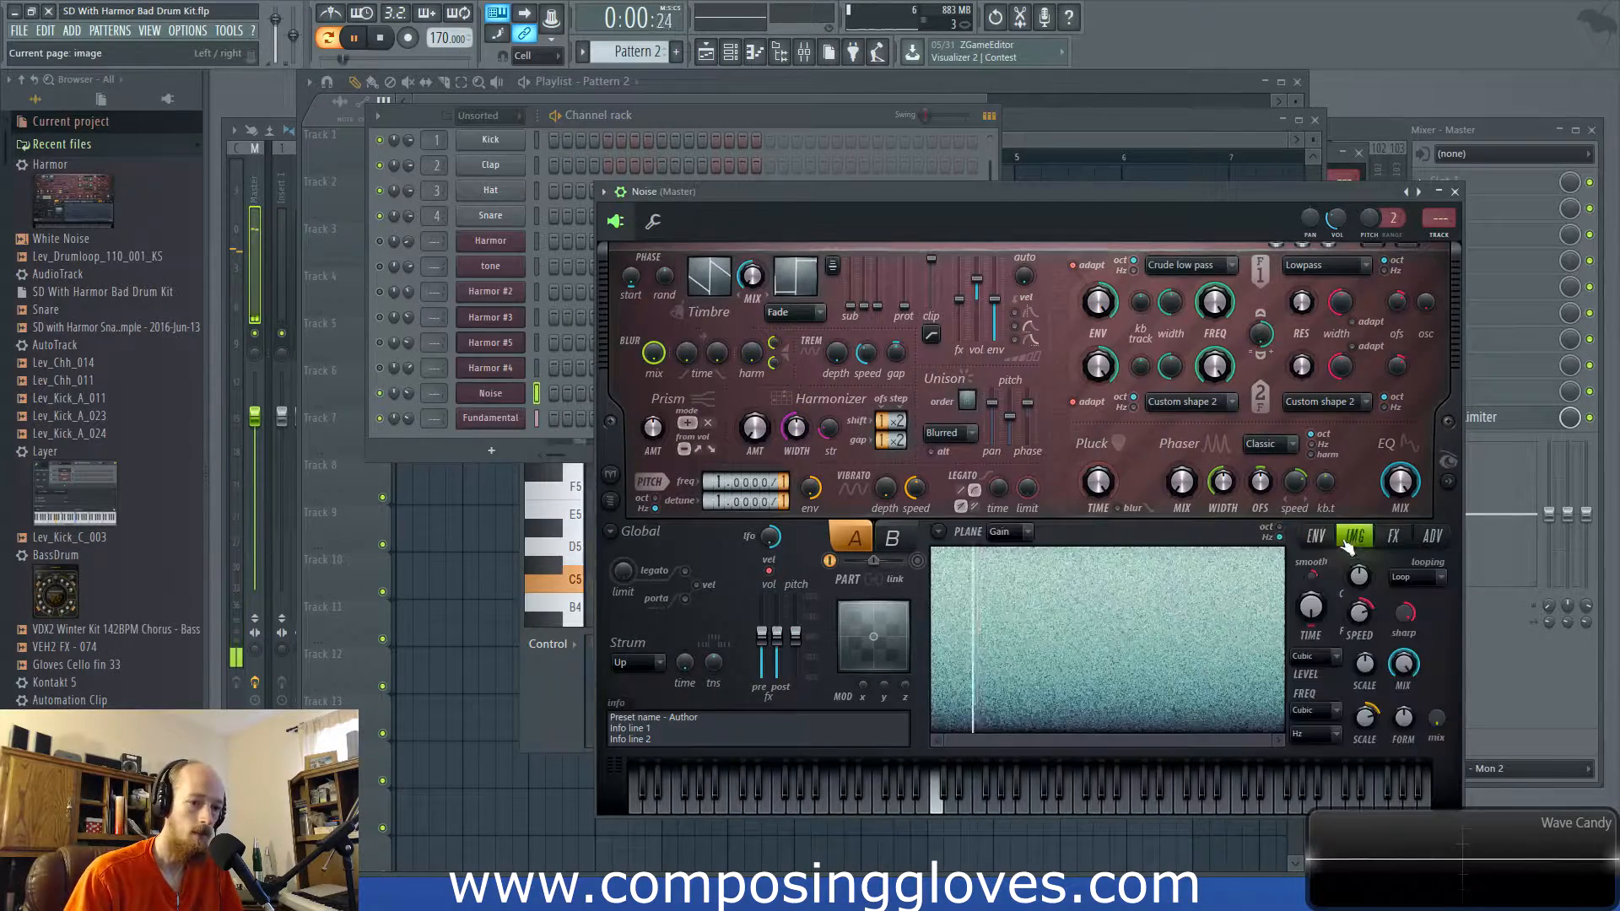
{"action": "left_click", "coordinate": [1393, 536]}
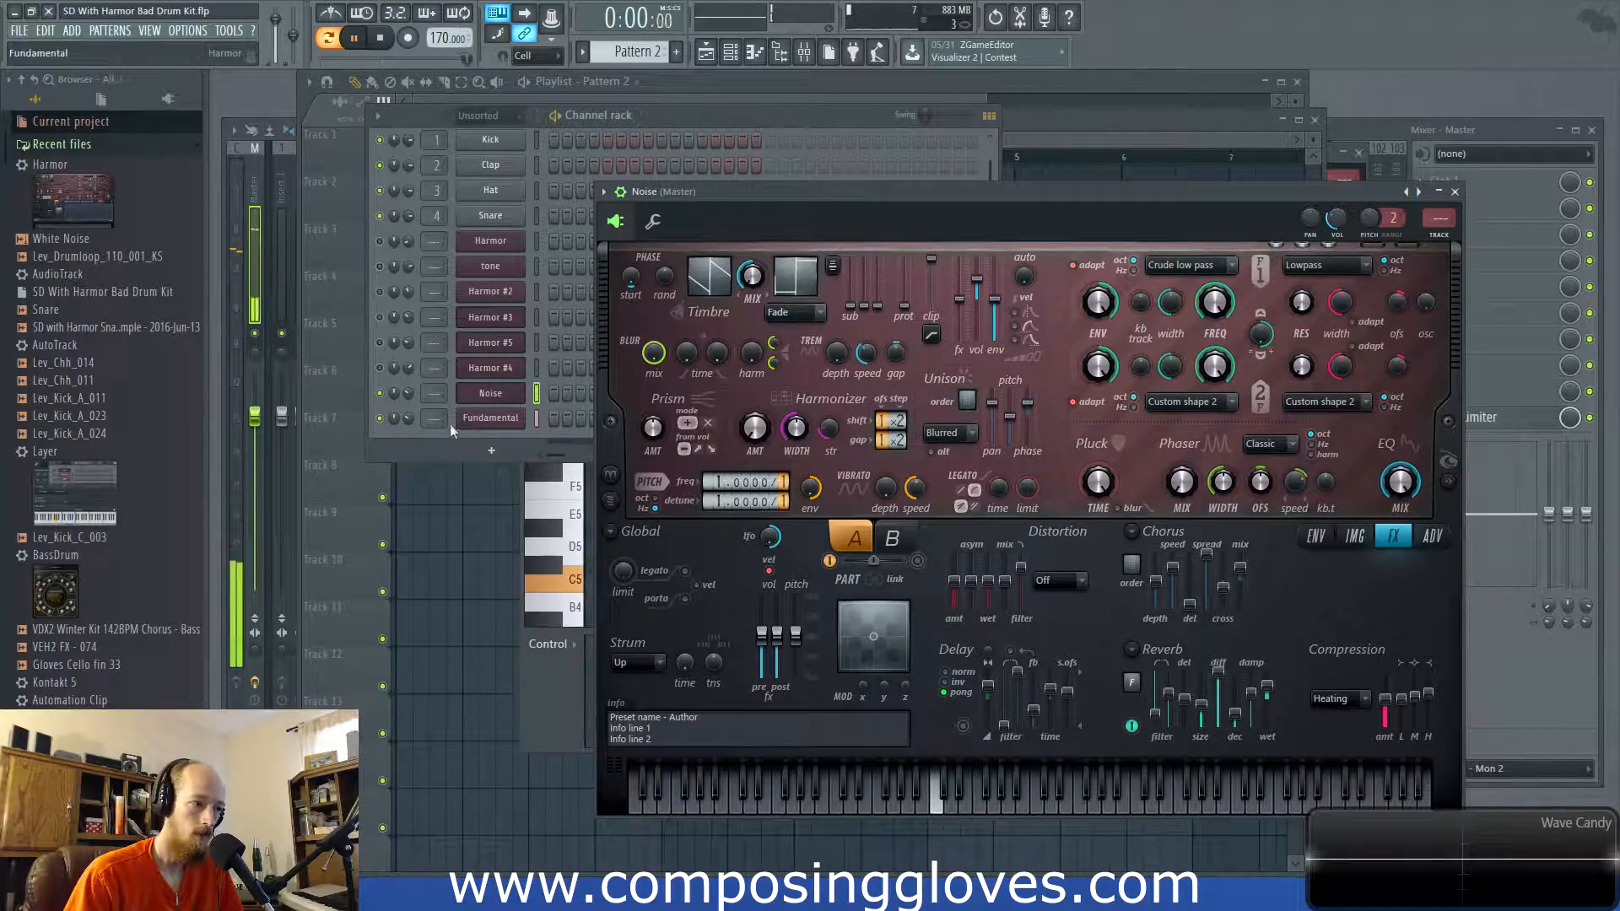
{"action": "left_click", "coordinate": [403, 432]}
{"action": "left_click", "coordinate": [501, 420]}
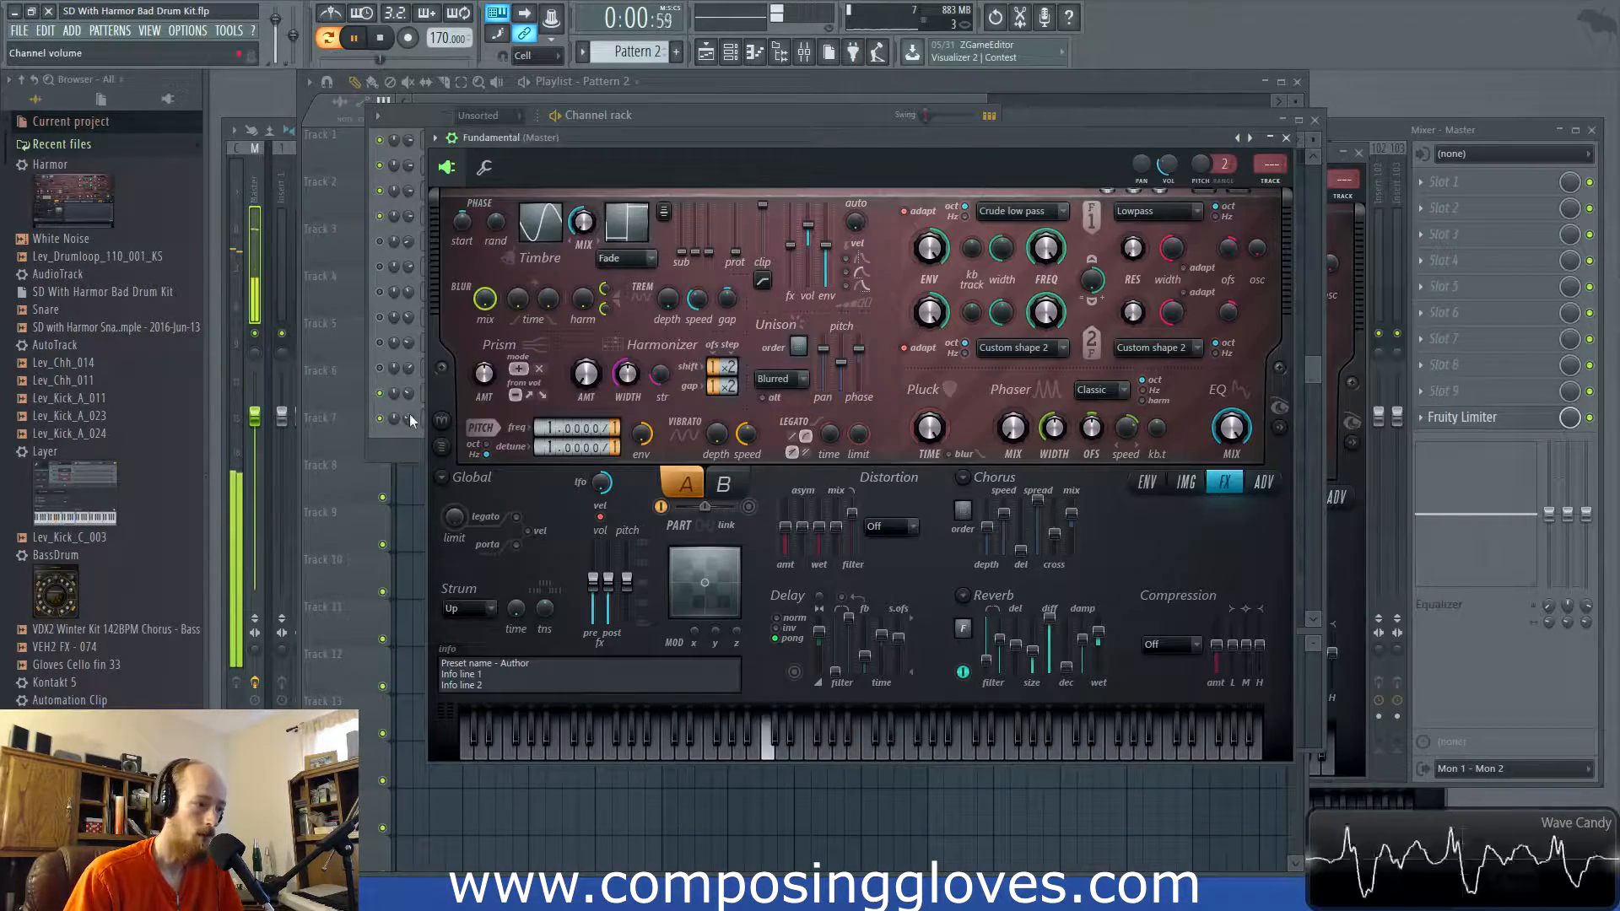
{"action": "left_click", "coordinate": [405, 429]}
Move Fundamental's notes down to F4 and add copies on A#4 and D#5, forming two three-note chords
{"action": "right_click", "coordinate": [508, 417]}
{"action": "left_click", "coordinate": [565, 421]}
{"action": "right_click", "coordinate": [507, 420]}
{"action": "left_click", "coordinate": [561, 419]}
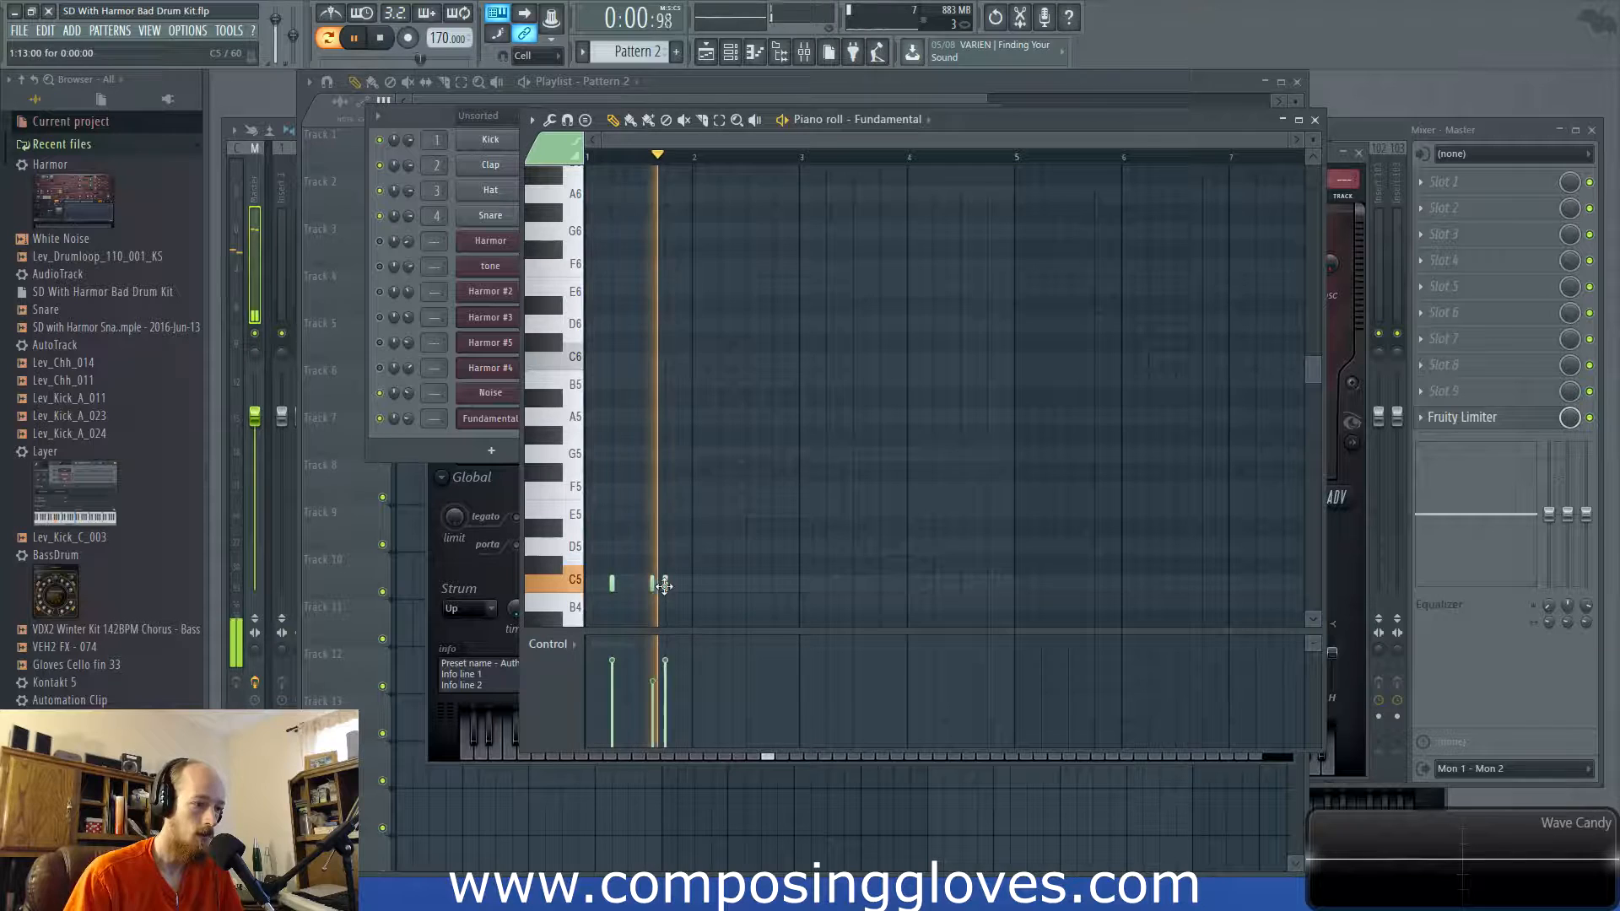
{"action": "scroll", "coordinate": [668, 581], "scroll_direction": "down", "scroll_amount": 3}
{"action": "left_click_drag", "start_coordinate": [599, 441], "coordinate": [667, 600]}
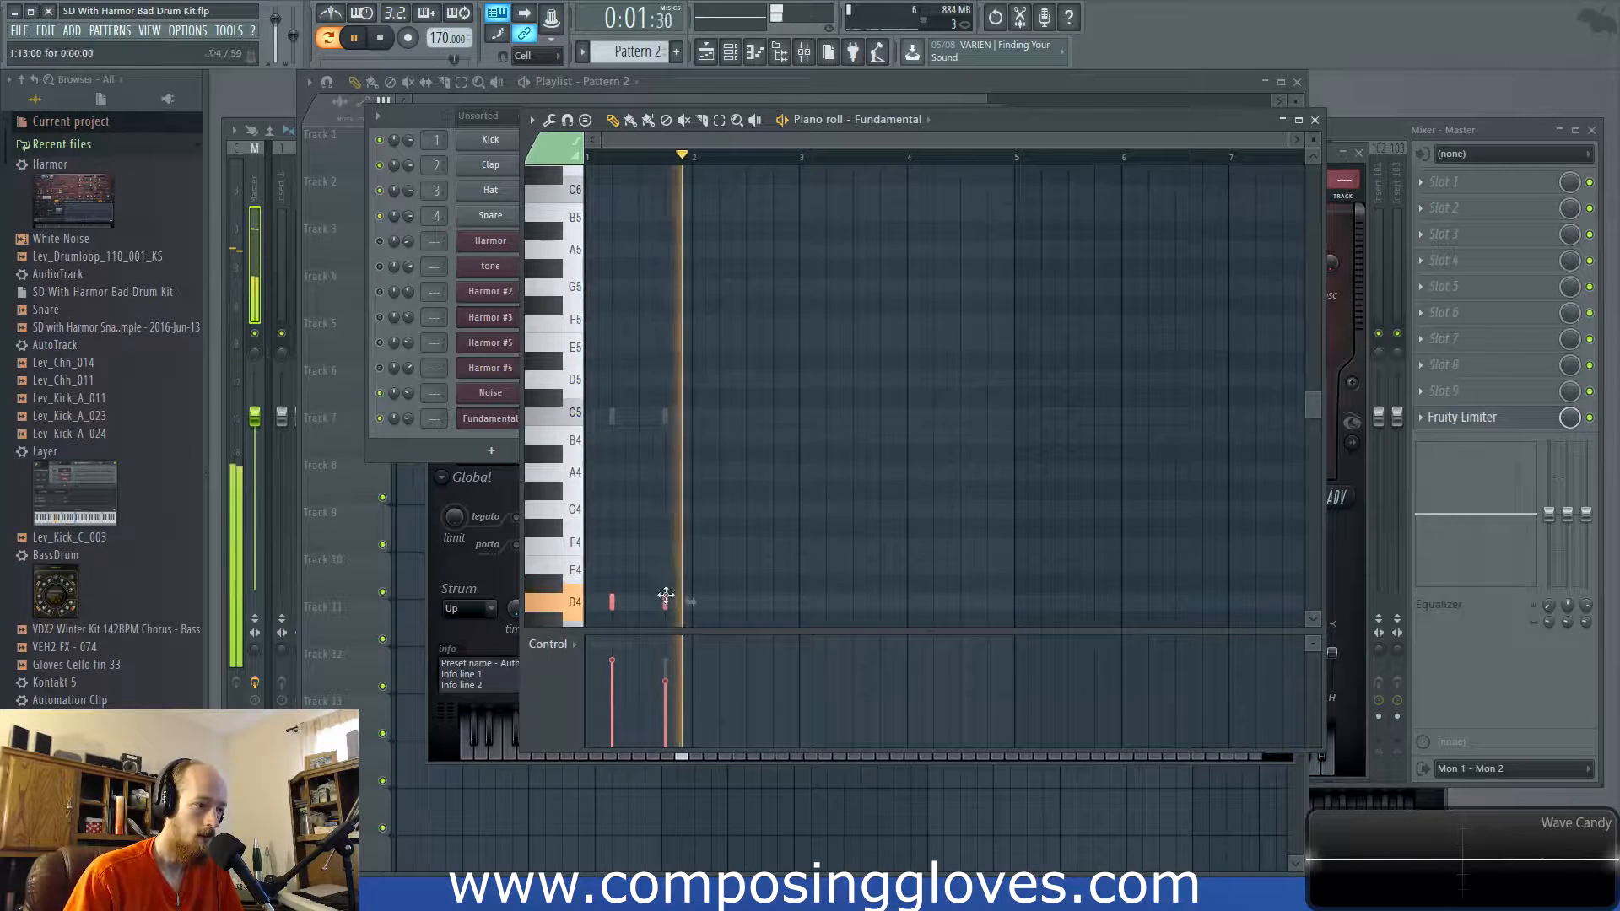
{"action": "scroll", "coordinate": [615, 485], "scroll_direction": "down", "scroll_amount": 2}
{"action": "mouse_move", "coordinate": [615, 493]}
{"action": "left_mouse_down"}
{"action": "mouse_move", "coordinate": [611, 239]}
{"action": "mouse_move", "coordinate": [610, 341]}
{"action": "left_mouse_up"}
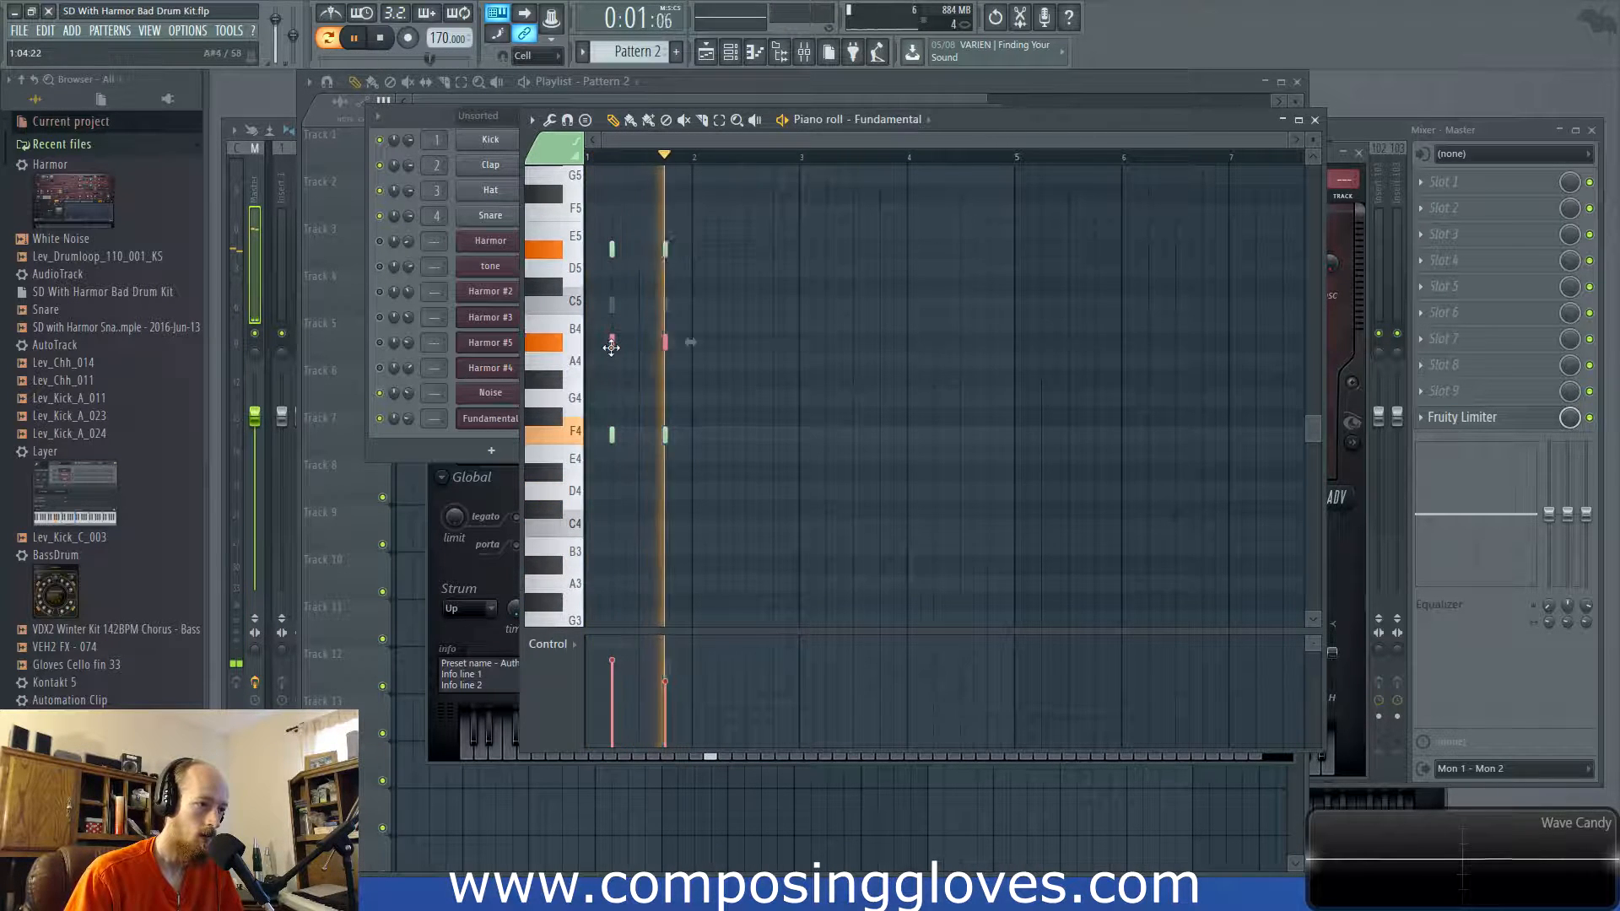
Reduce the velocities of the upper notes and the F4 notes in both Fundamental chords, and stop playback
{"action": "mouse_move", "coordinate": [593, 229]}
{"action": "left_mouse_down"}
{"action": "mouse_move", "coordinate": [601, 275]}
{"action": "mouse_move", "coordinate": [676, 351]}
{"action": "mouse_move", "coordinate": [695, 329]}
{"action": "left_mouse_up"}
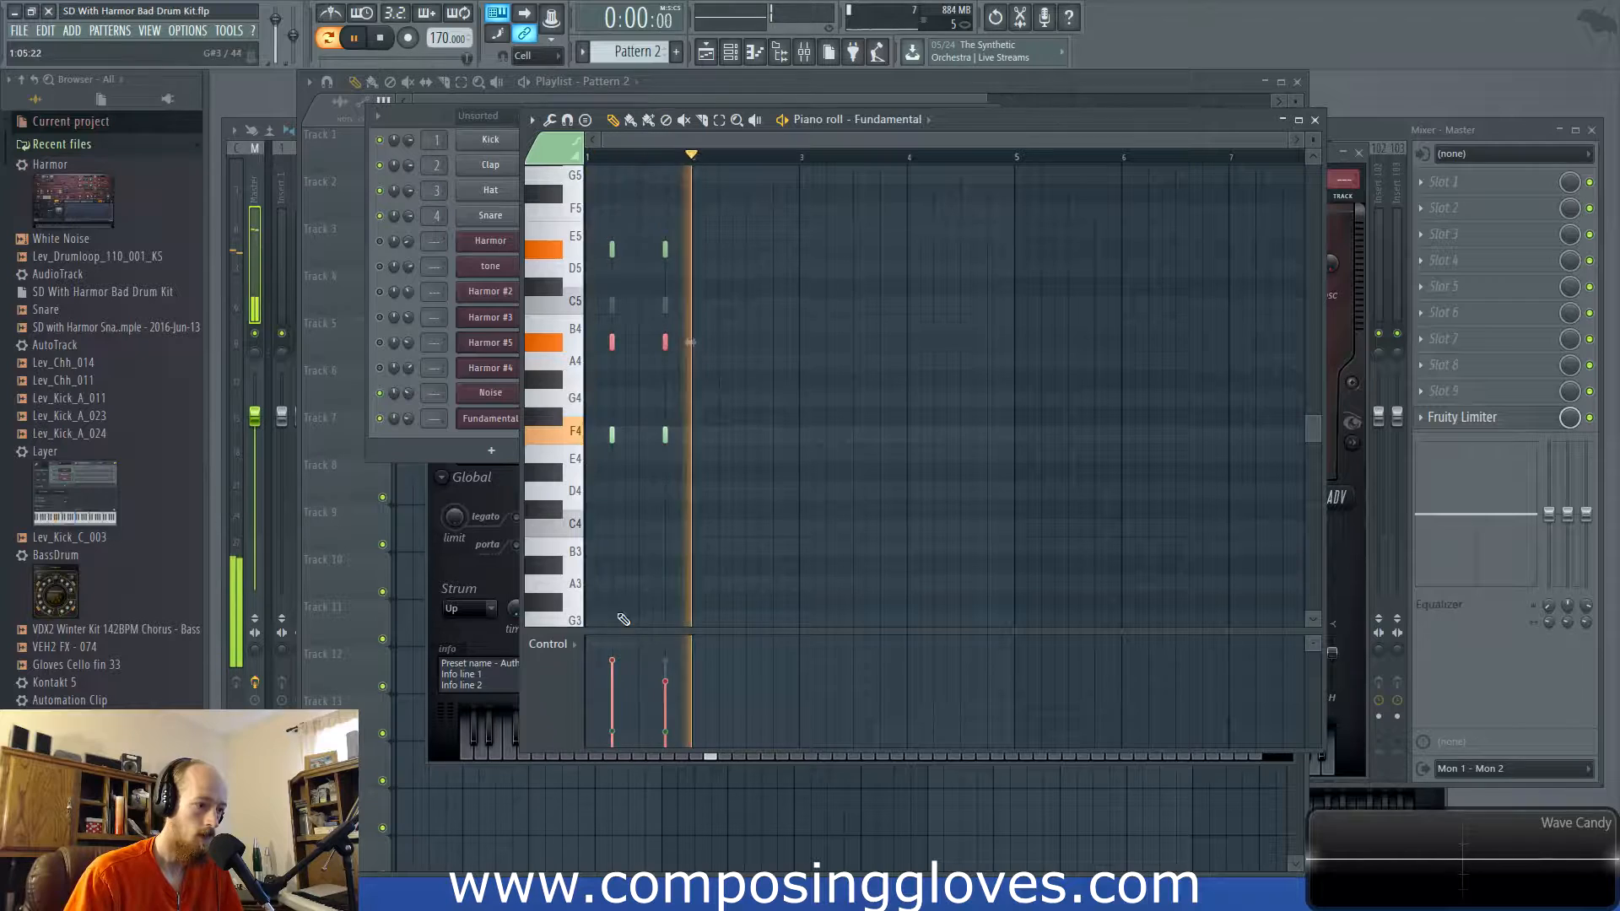
{"action": "mouse_move", "coordinate": [589, 391]}
{"action": "left_mouse_down"}
{"action": "mouse_move", "coordinate": [642, 440]}
{"action": "mouse_move", "coordinate": [689, 448]}
{"action": "left_mouse_up"}
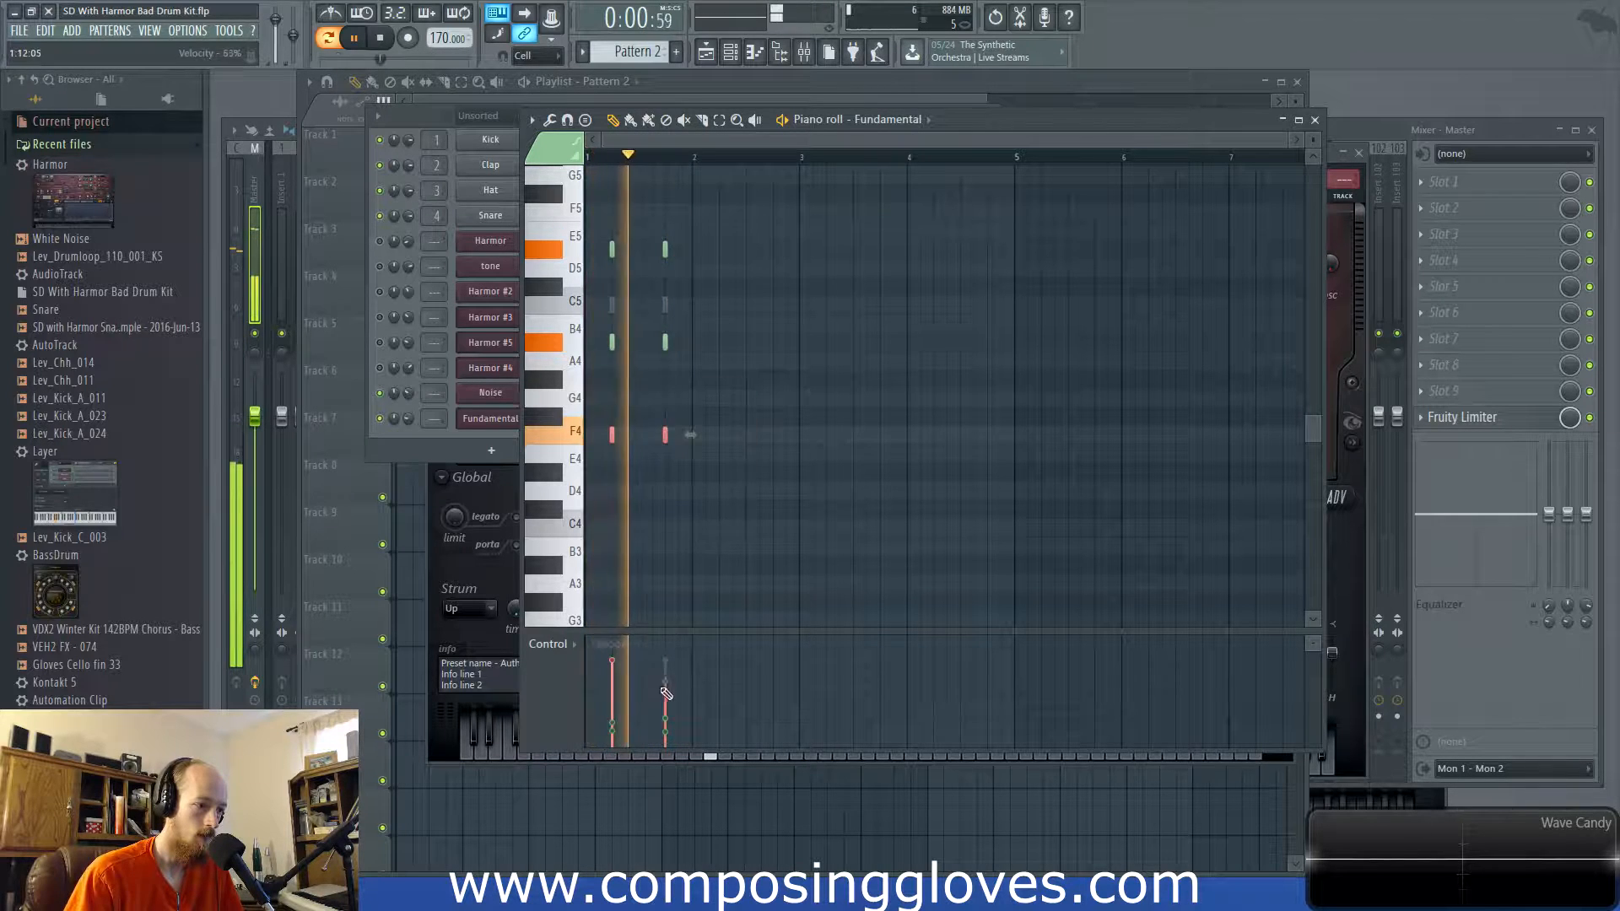
{"action": "left_click_drag", "start_coordinate": [663, 690], "coordinate": [616, 717]}
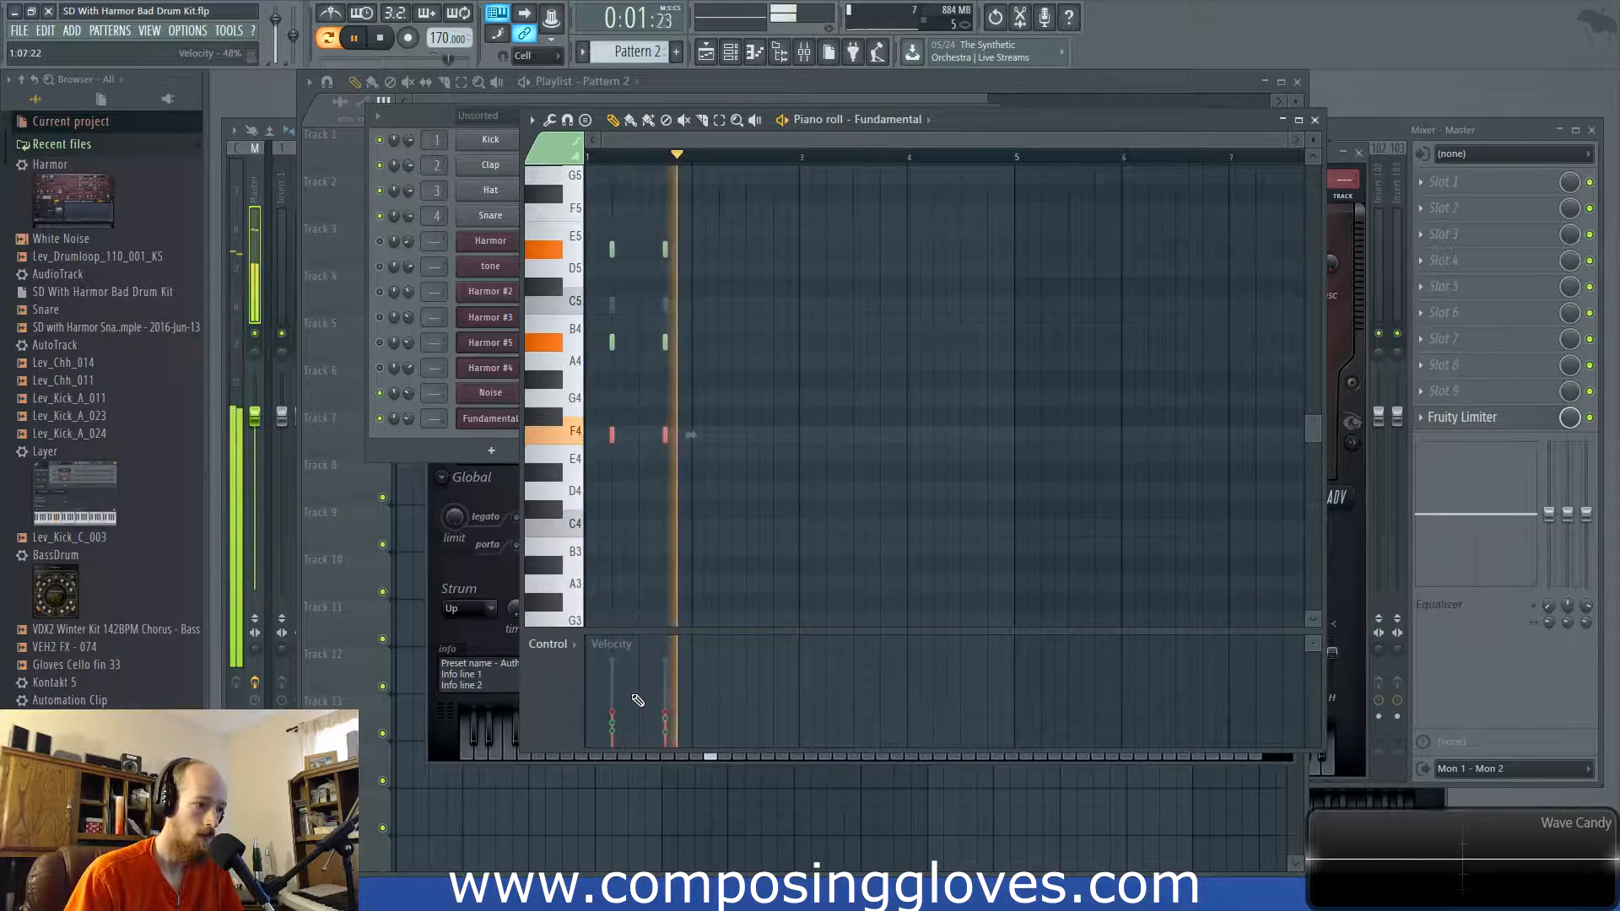
{"action": "key", "text": "space"}
Audition the pattern and switch off the reverb in the Noise channel's effects
{"action": "left_click", "coordinate": [504, 393]}
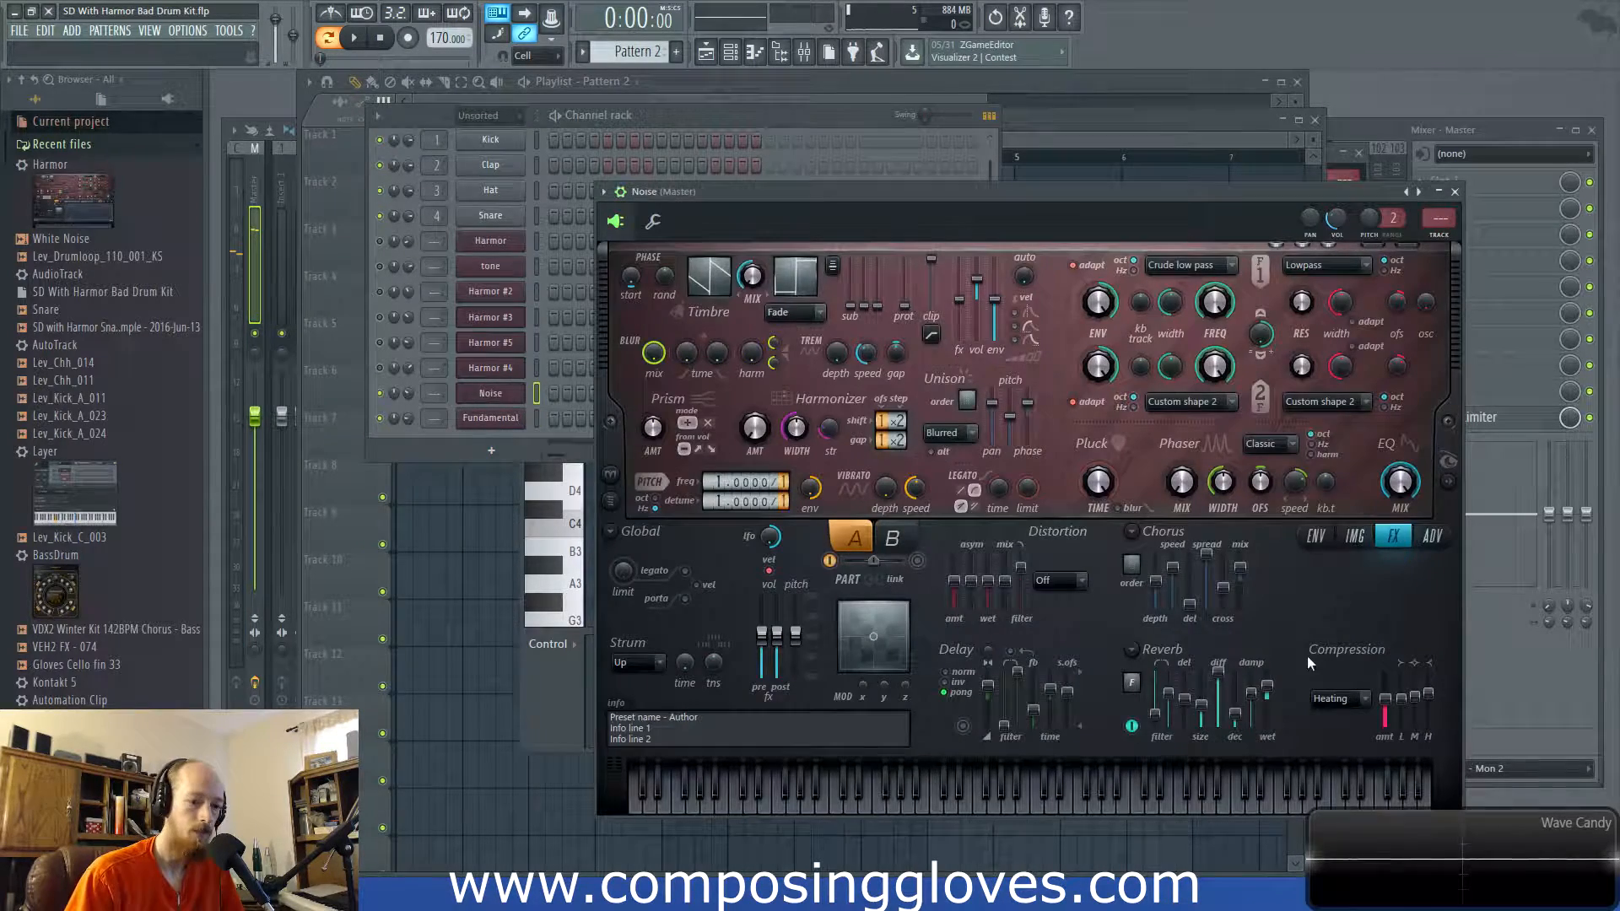
{"action": "key", "text": "space"}
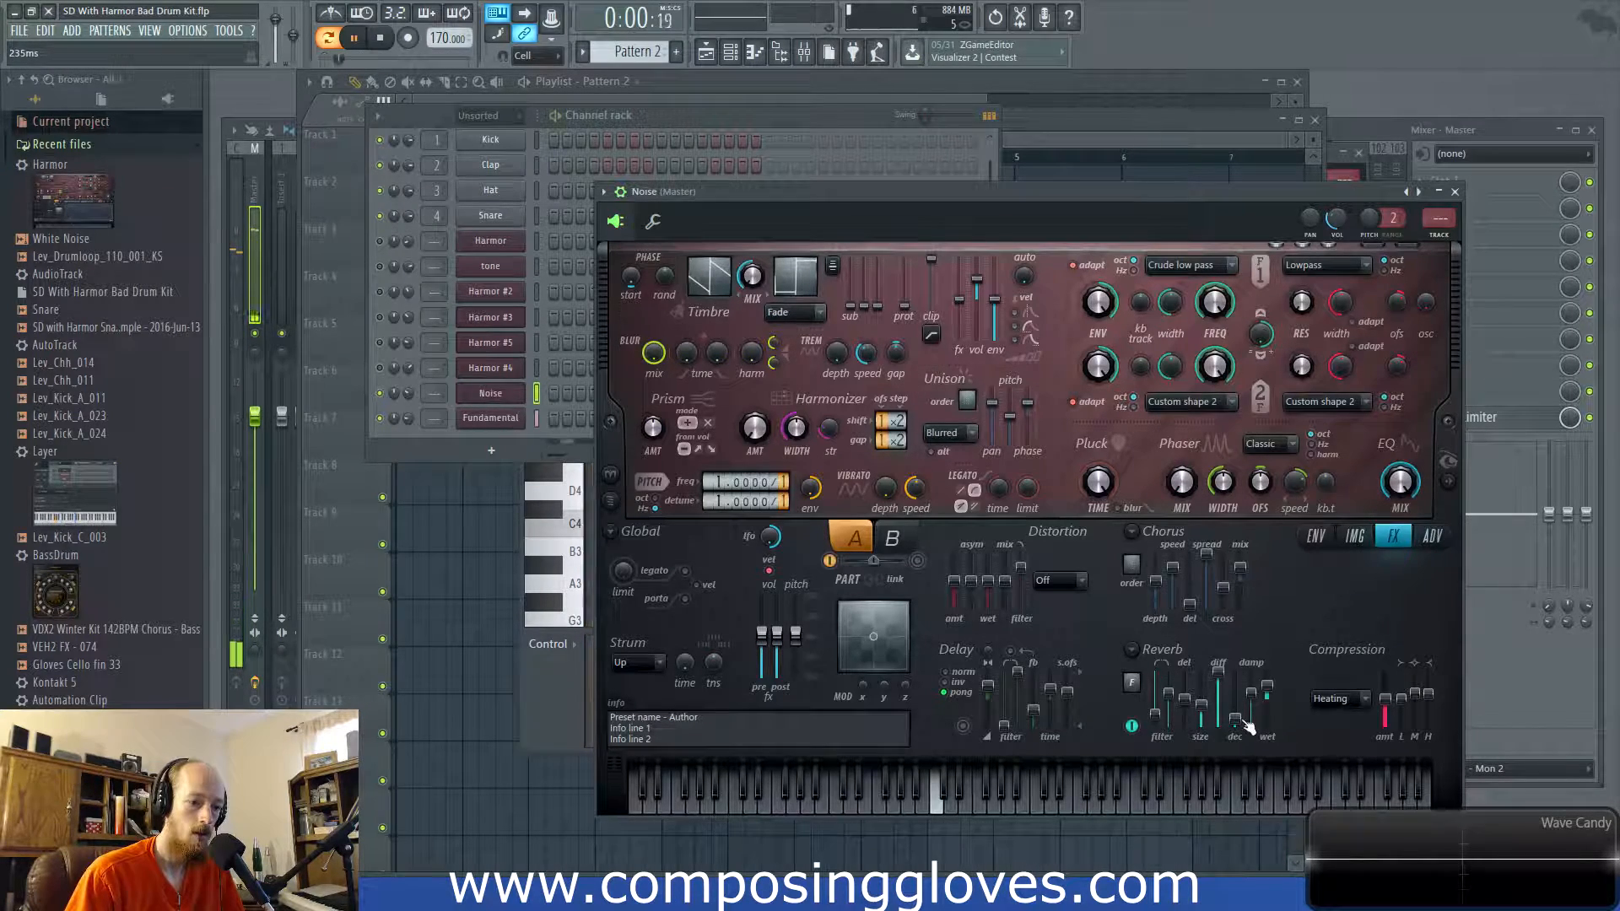
{"action": "key", "text": "space"}
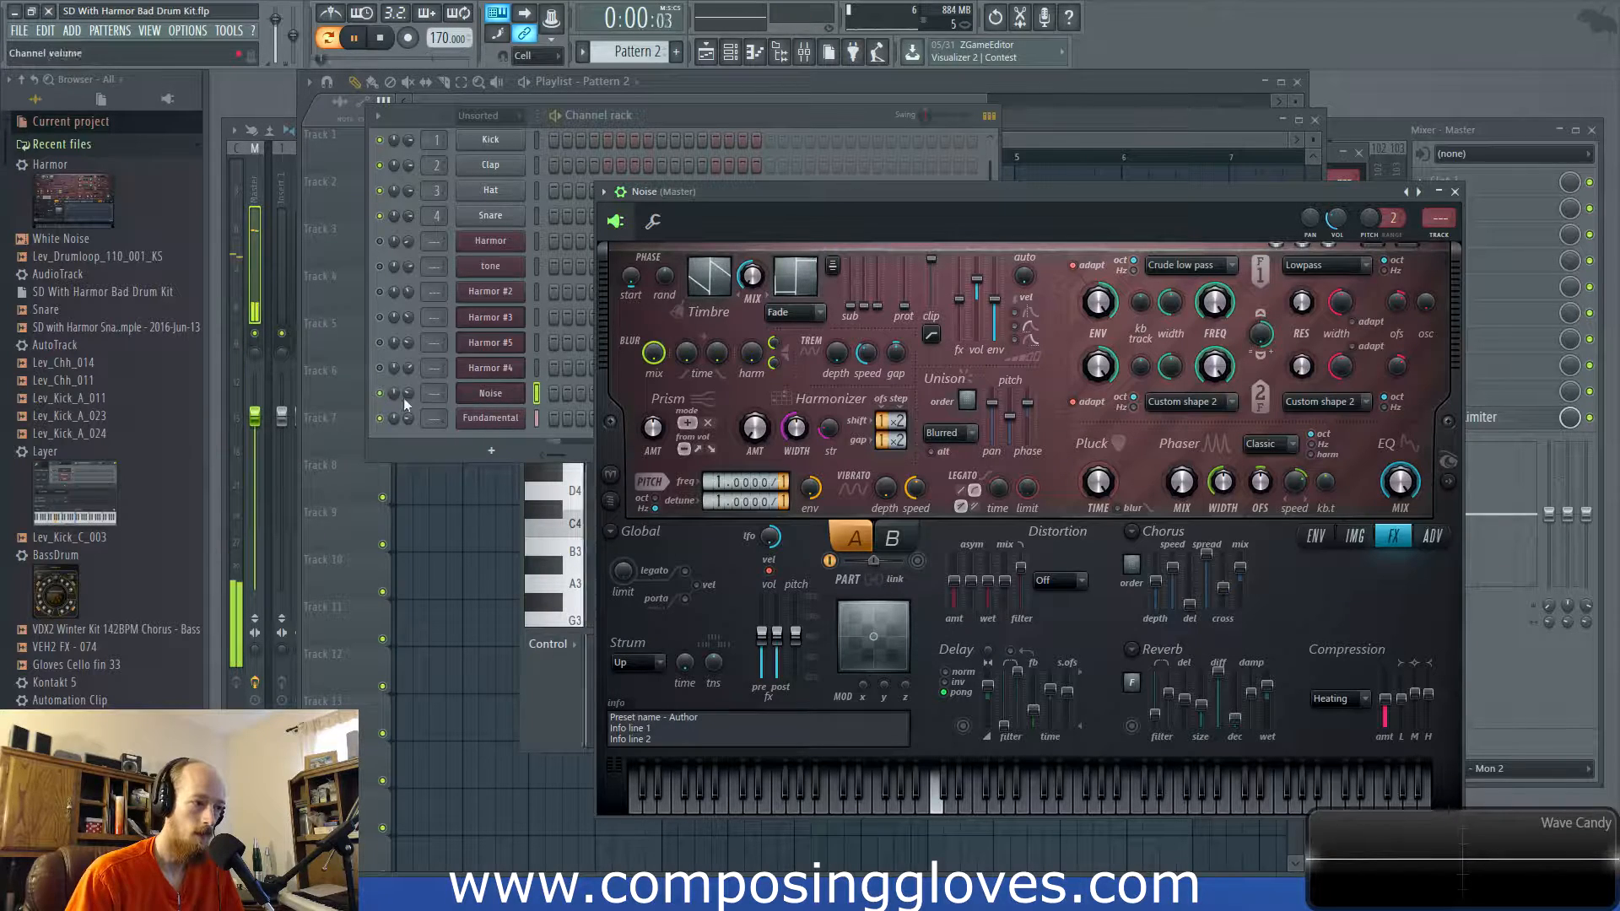
{"action": "left_click", "coordinate": [486, 419]}
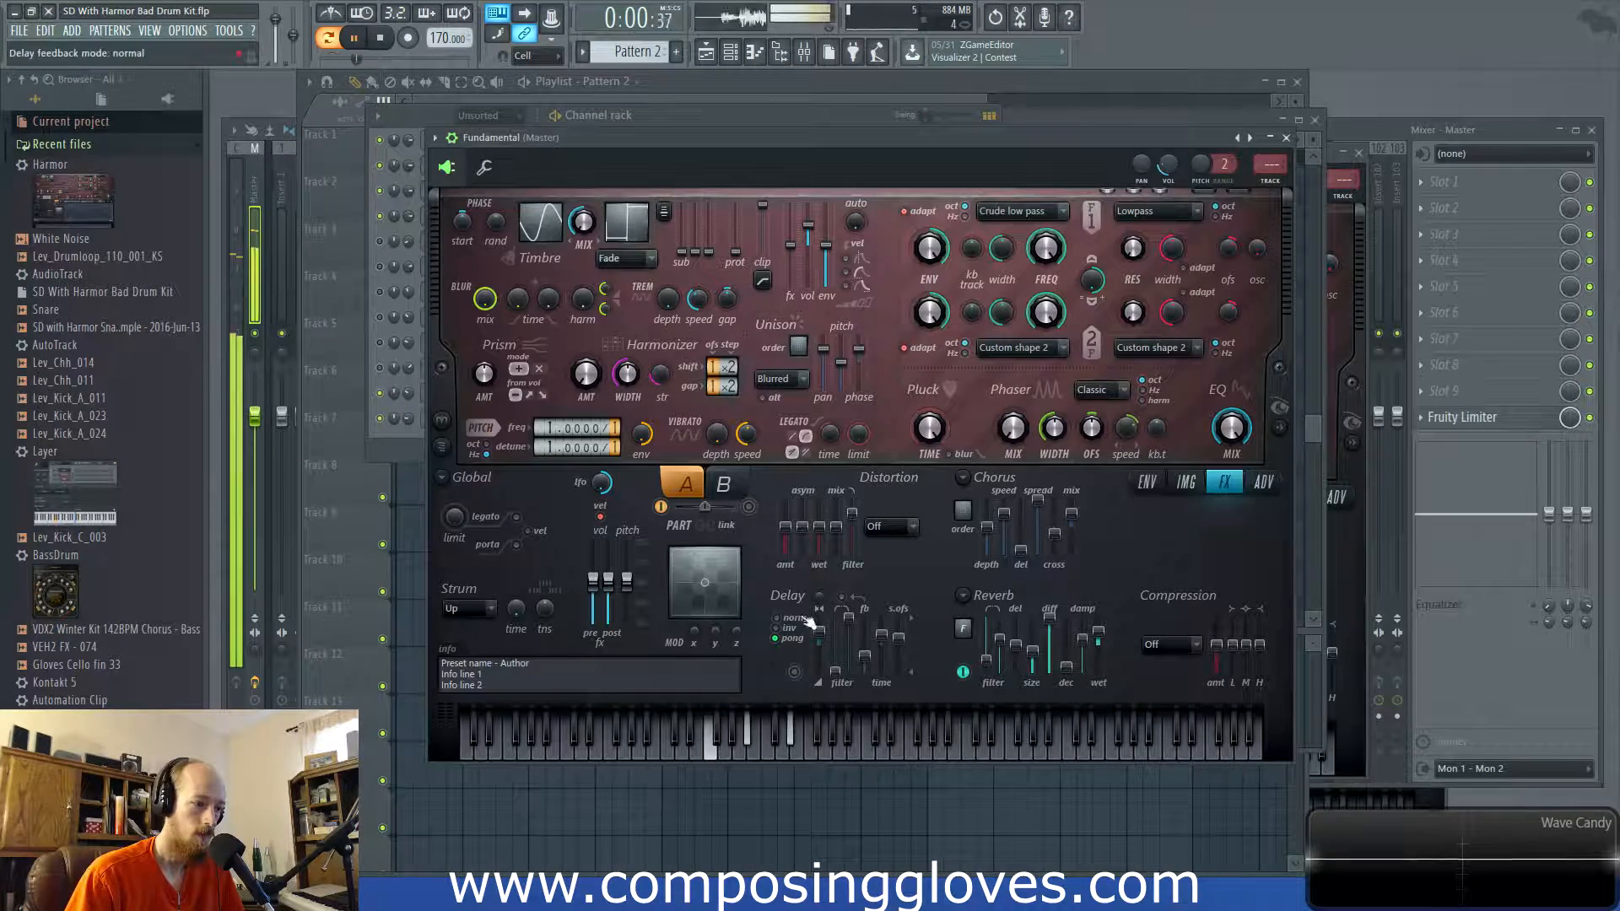
{"action": "key", "text": "space"}
{"action": "left_click", "coordinate": [402, 424]}
{"action": "key", "text": "space"}
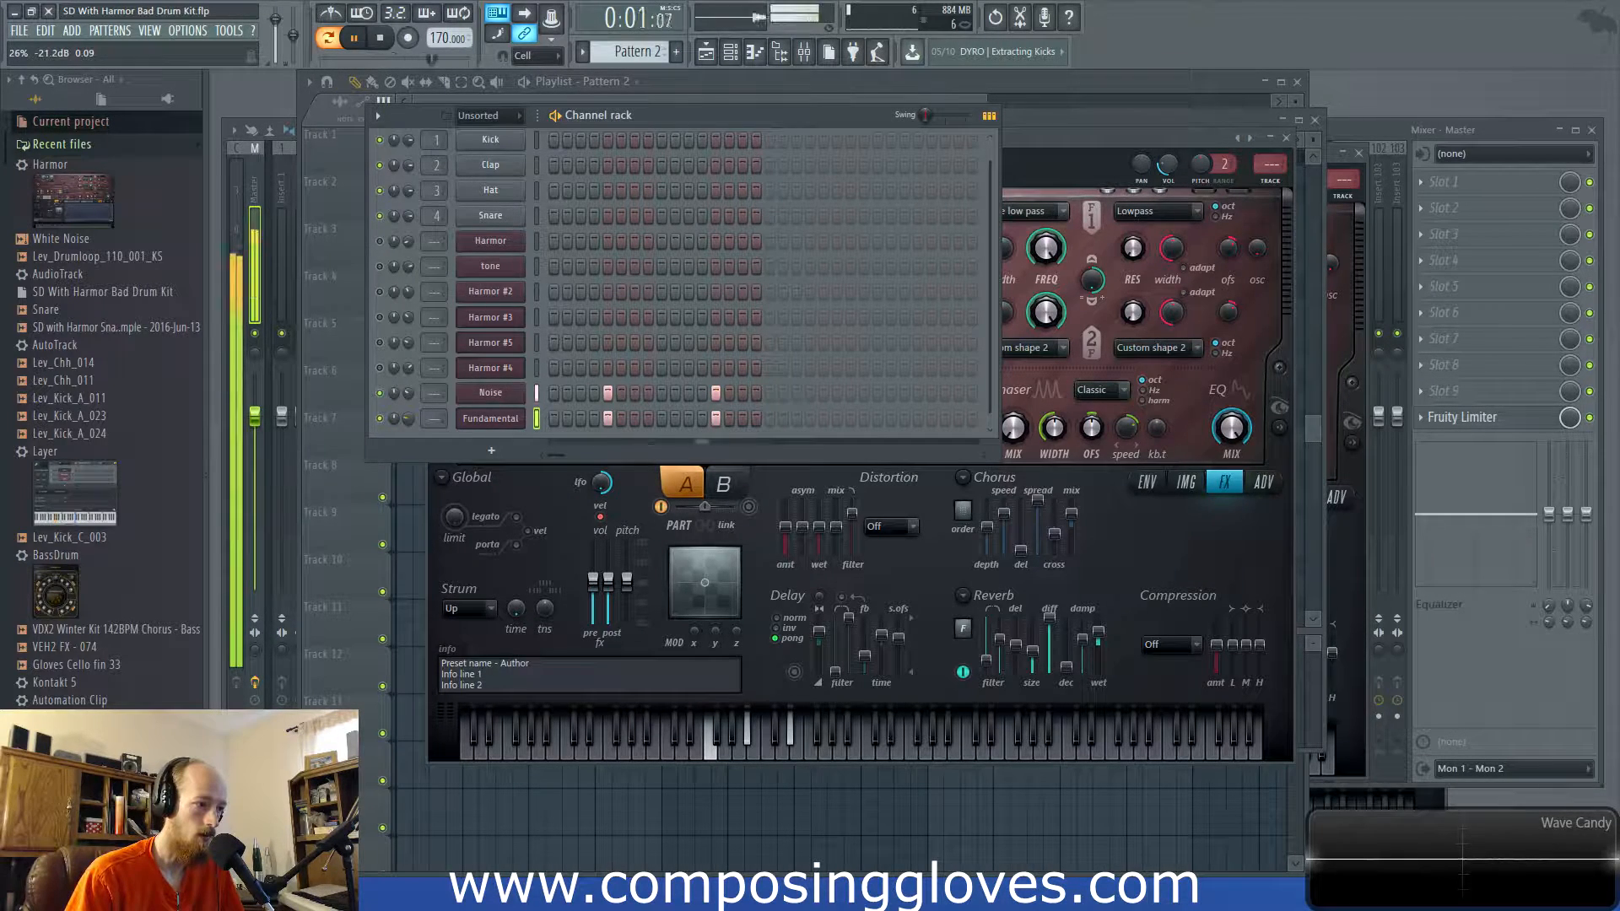
Cut the lows in Noise's global EQ with a steep rise into the low mids, and lightly contour the range above
{"action": "left_click", "coordinate": [469, 421]}
{"action": "left_click", "coordinate": [480, 397]}
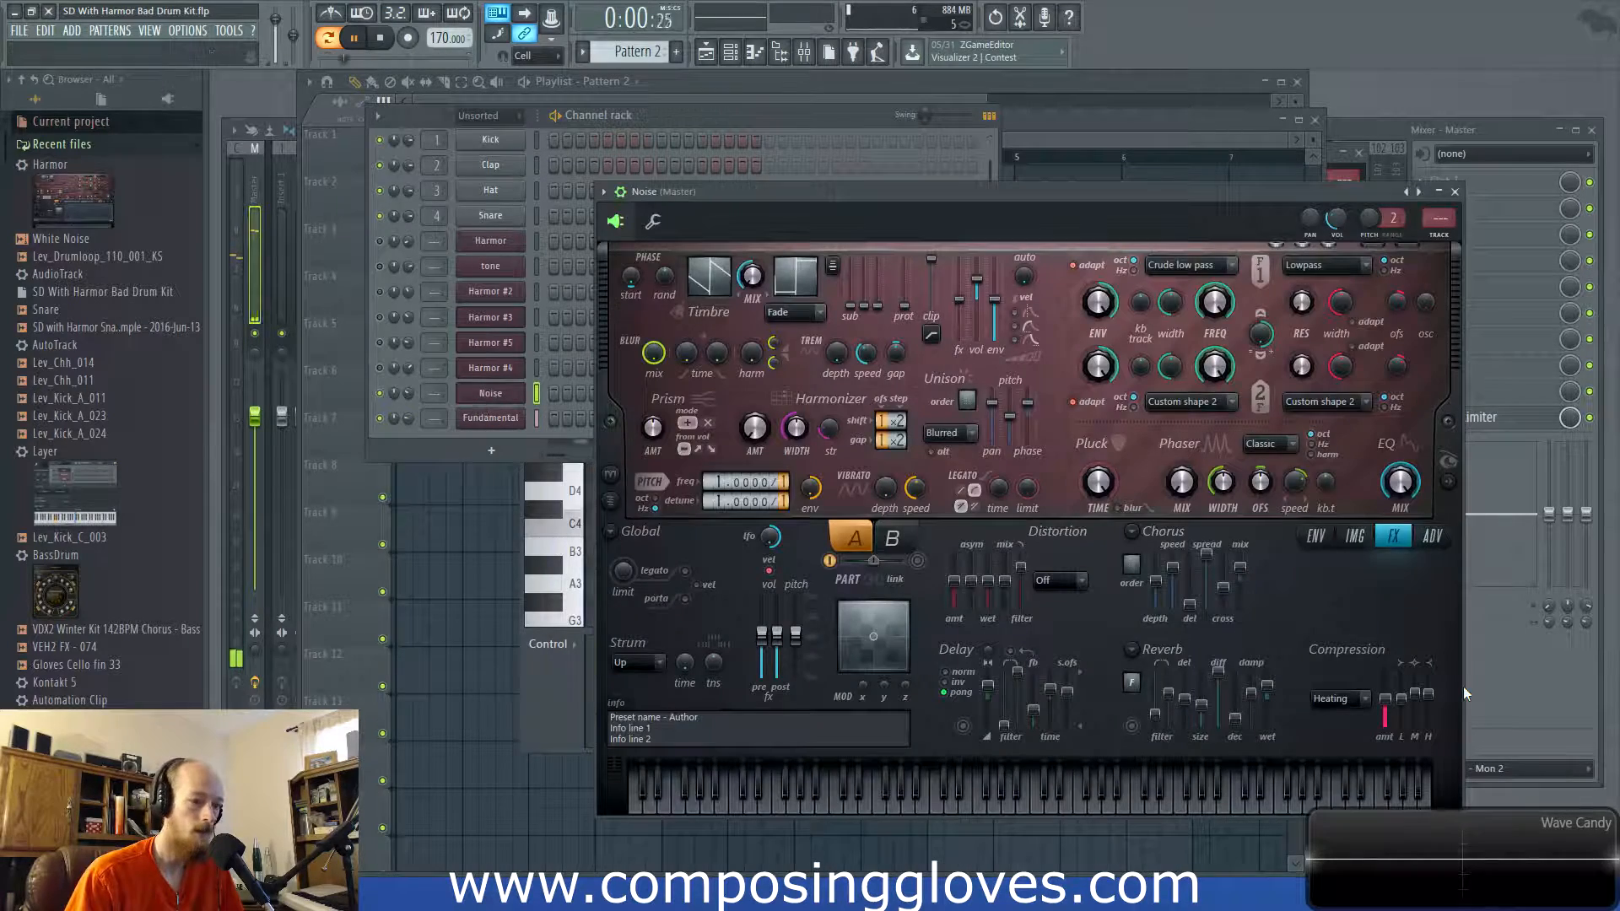
{"action": "left_click", "coordinate": [1315, 536]}
{"action": "left_click_drag", "start_coordinate": [1063, 678], "coordinate": [1062, 684]}
{"action": "right_click", "coordinate": [1155, 645]}
{"action": "left_click_drag", "start_coordinate": [1155, 645], "coordinate": [1212, 636]}
{"action": "left_click_drag", "start_coordinate": [1137, 597], "coordinate": [1156, 626]}
{"action": "right_click", "coordinate": [1138, 627]}
{"action": "left_click_drag", "start_coordinate": [1015, 680], "coordinate": [1015, 714]}
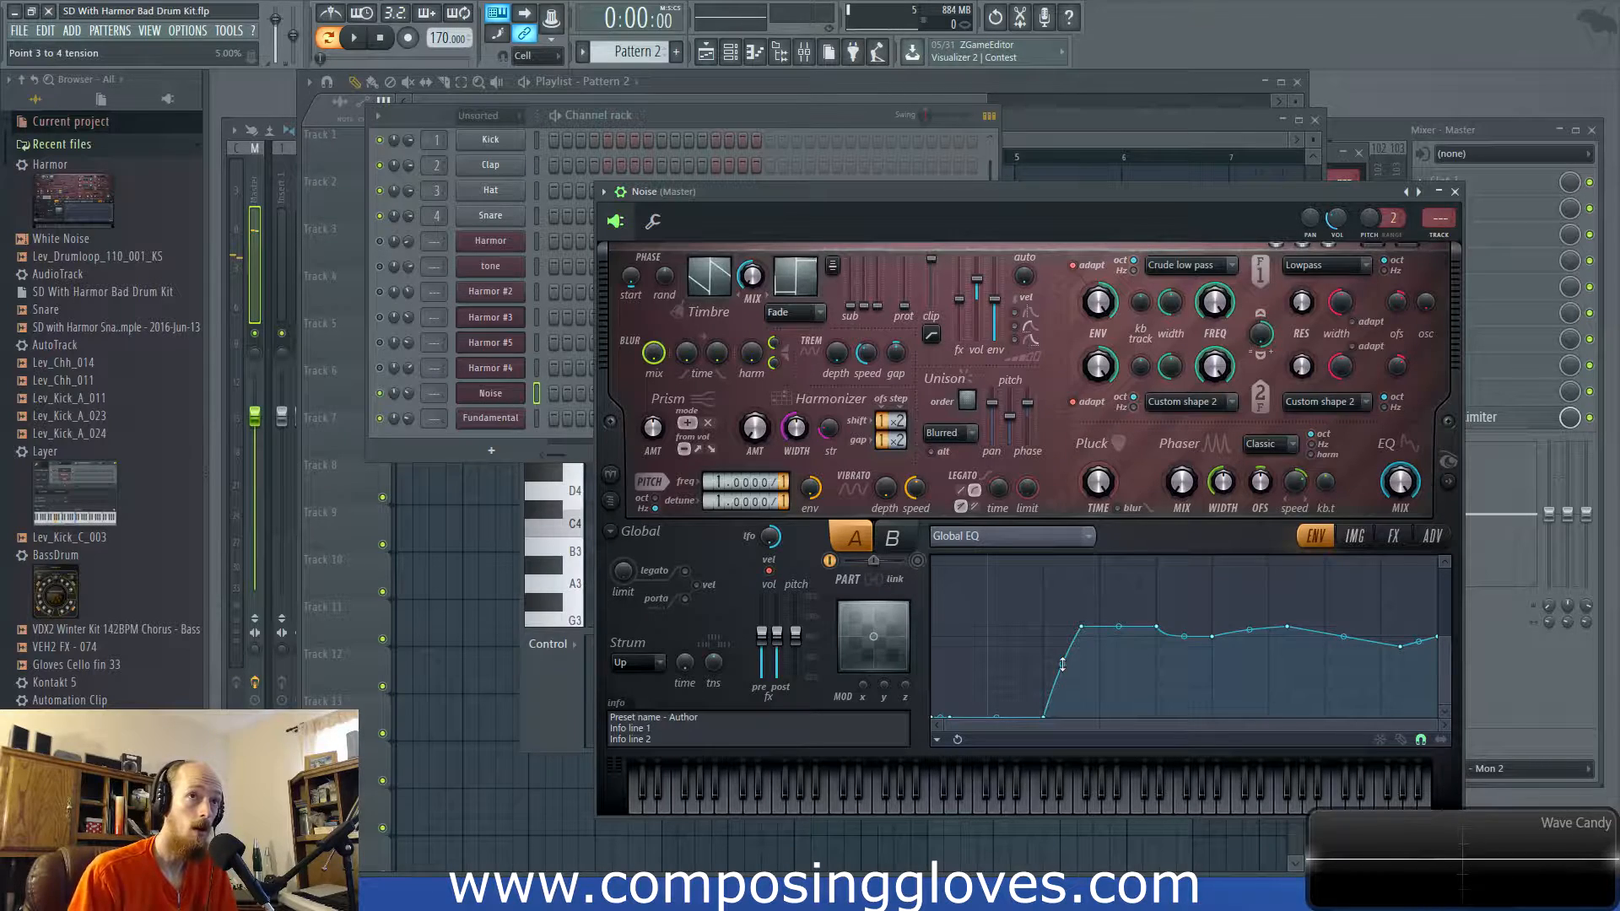
Add a narrow low-mid peak and two narrow dips above it to Noise's global EQ while the pattern plays
{"action": "key", "text": "space"}
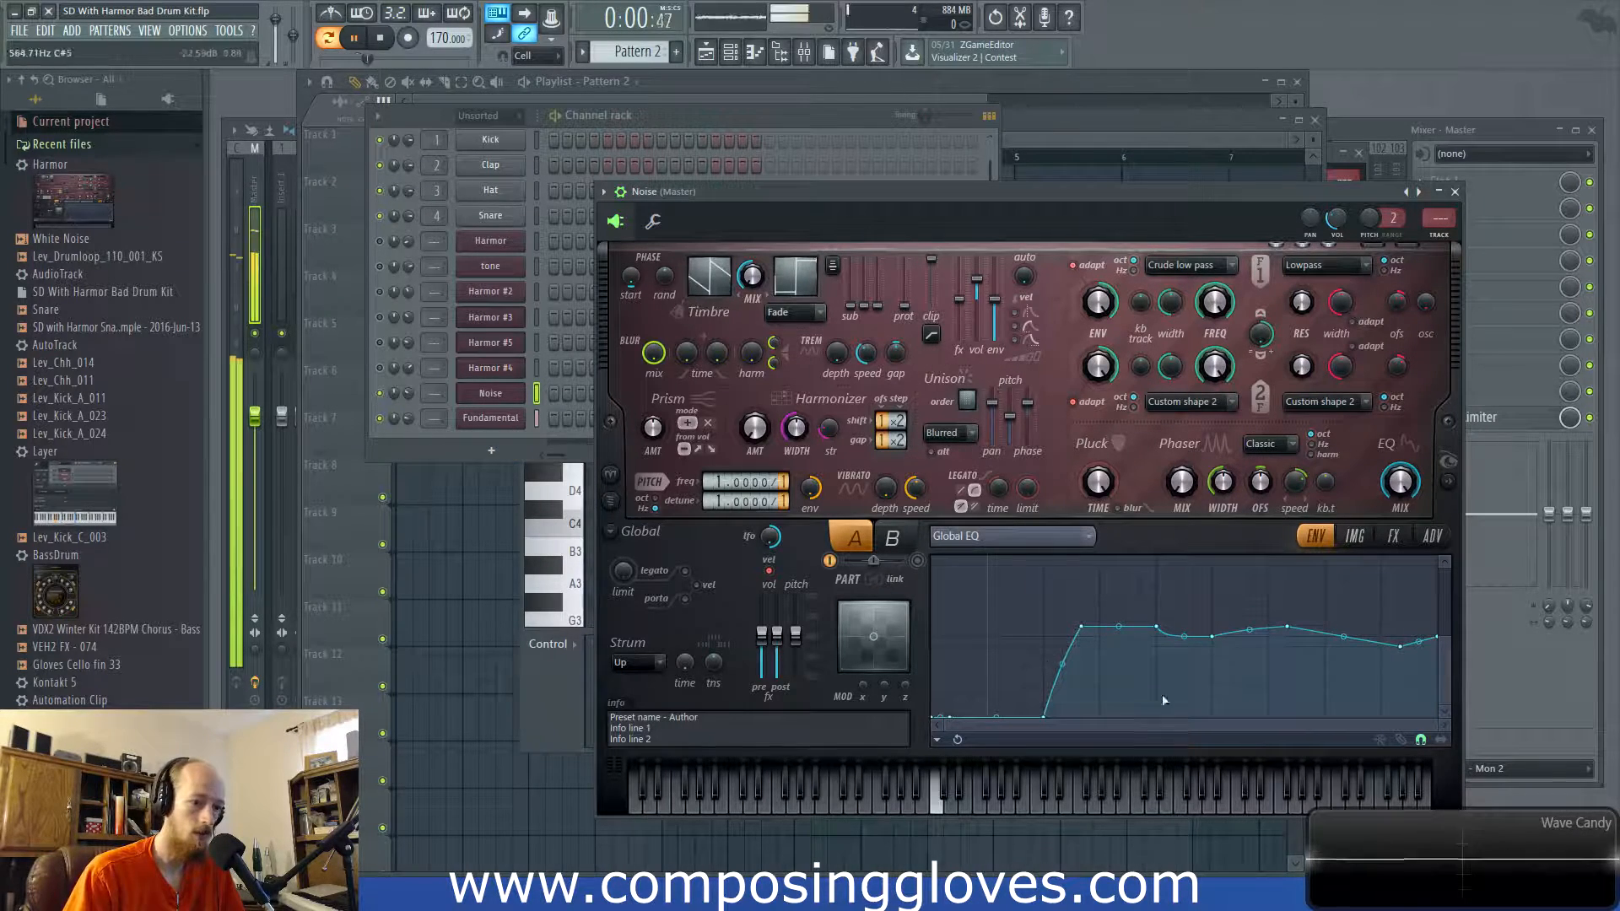
{"action": "right_click", "coordinate": [1122, 631]}
{"action": "left_click_drag", "start_coordinate": [1185, 637], "coordinate": [1198, 683]}
{"action": "left_click_drag", "start_coordinate": [1250, 630], "coordinate": [1252, 678]}
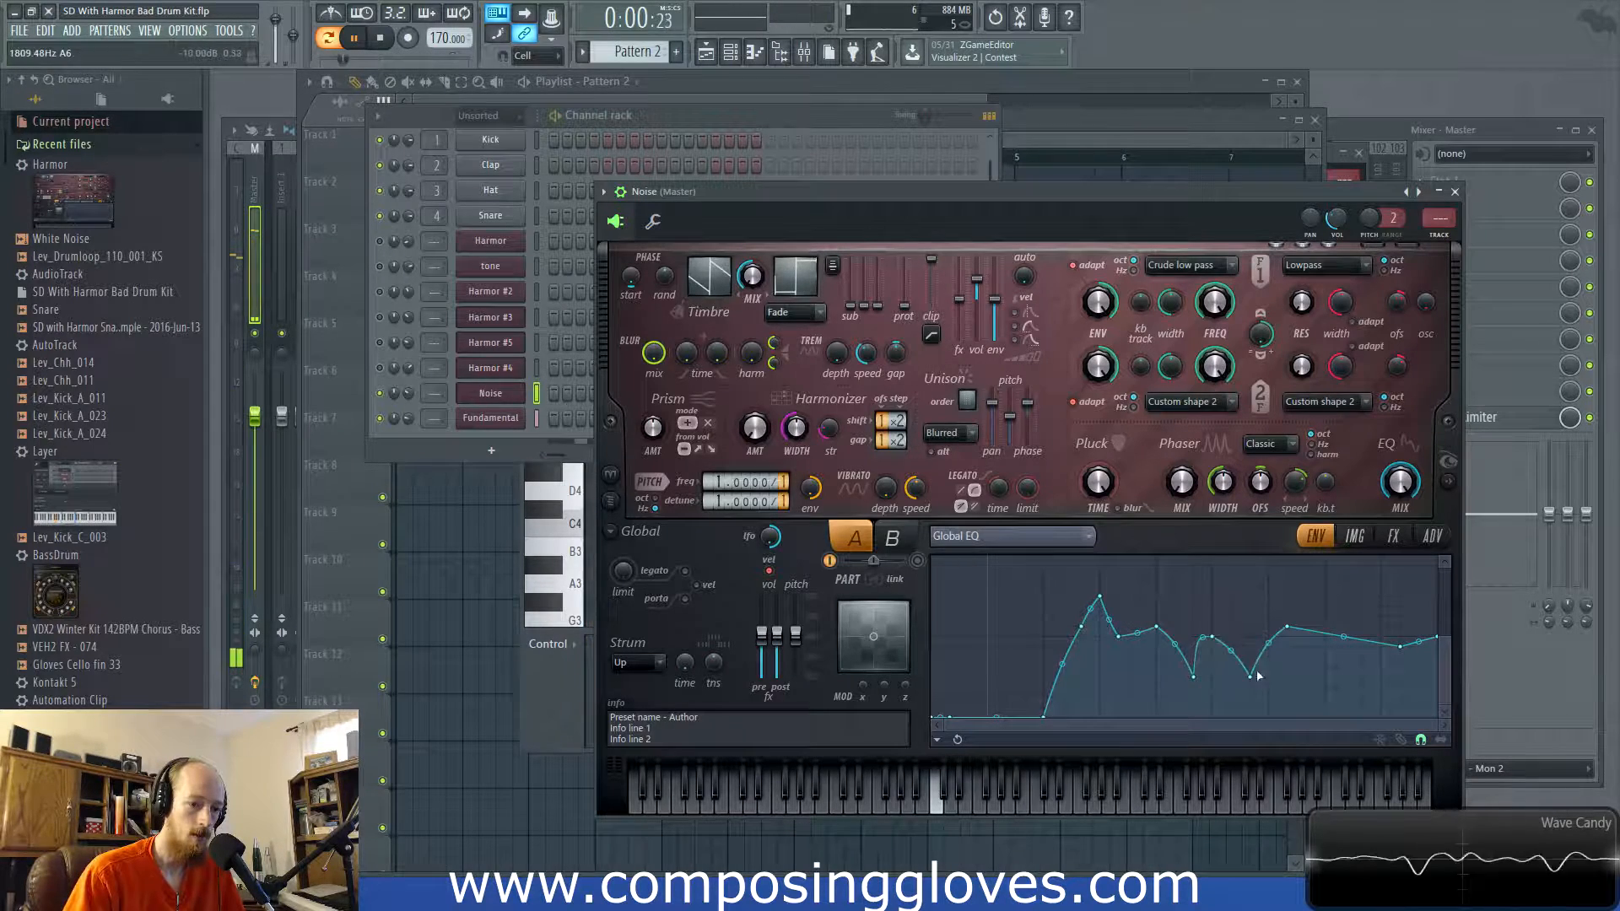
Steepen the low-end rise in Noise's global EQ, flatten its low-mid peak, and make the dips above it shallower
{"action": "mouse_move", "coordinate": [1328, 643]}
{"action": "left_mouse_down"}
{"action": "mouse_move", "coordinate": [1328, 626]}
{"action": "mouse_move", "coordinate": [1381, 644]}
{"action": "mouse_move", "coordinate": [1351, 653]}
{"action": "left_mouse_up"}
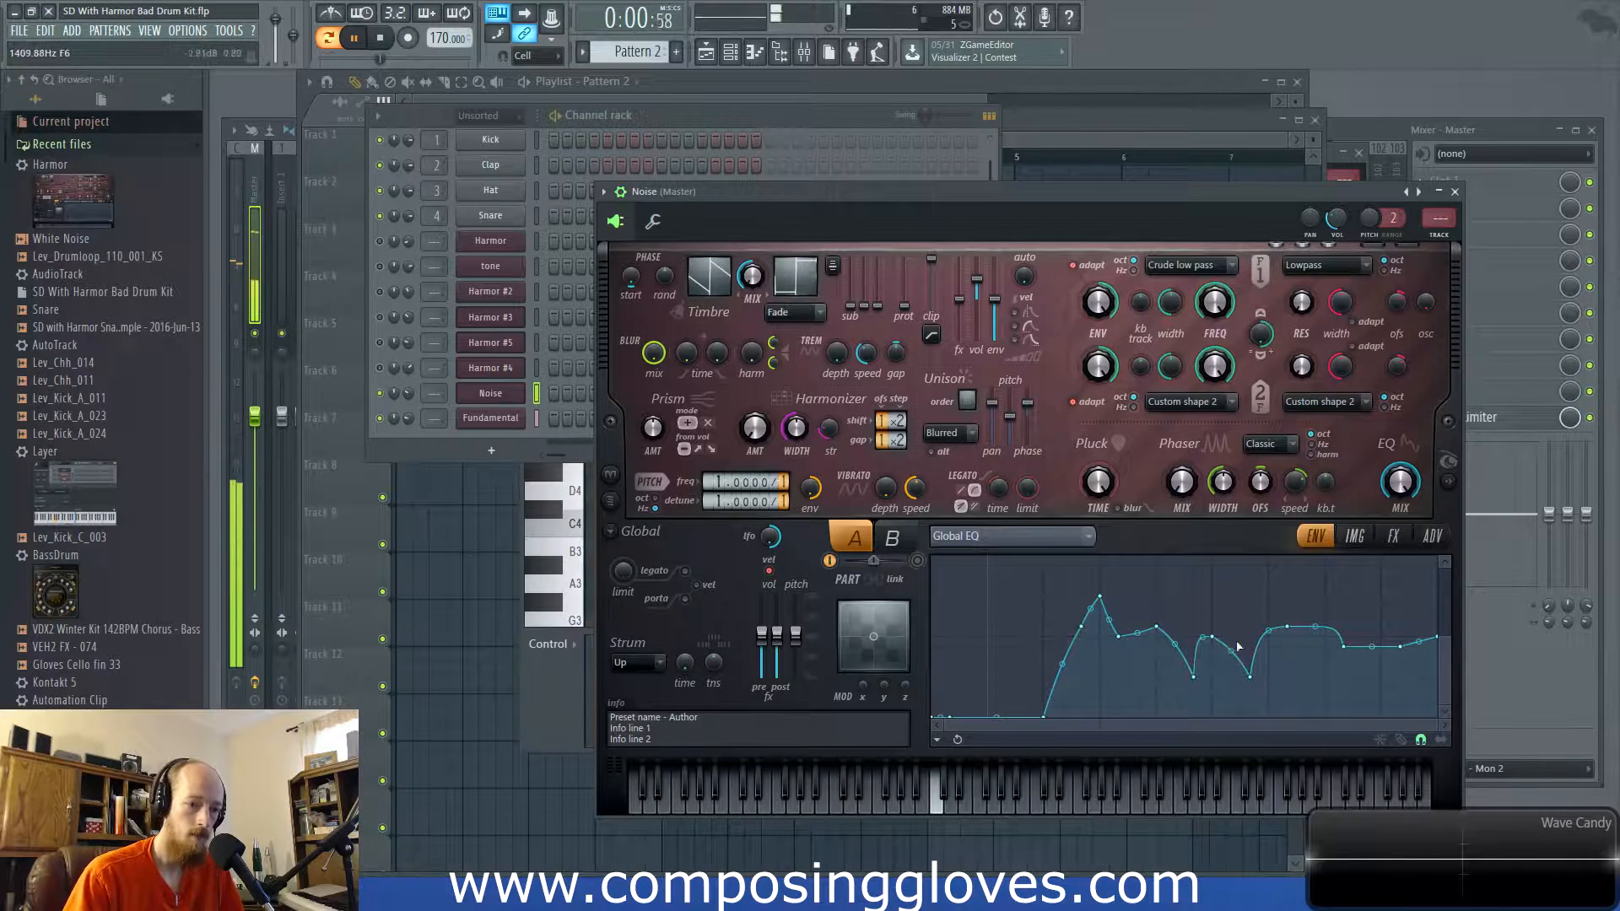
{"action": "left_click_drag", "start_coordinate": [1250, 676], "coordinate": [1253, 659]}
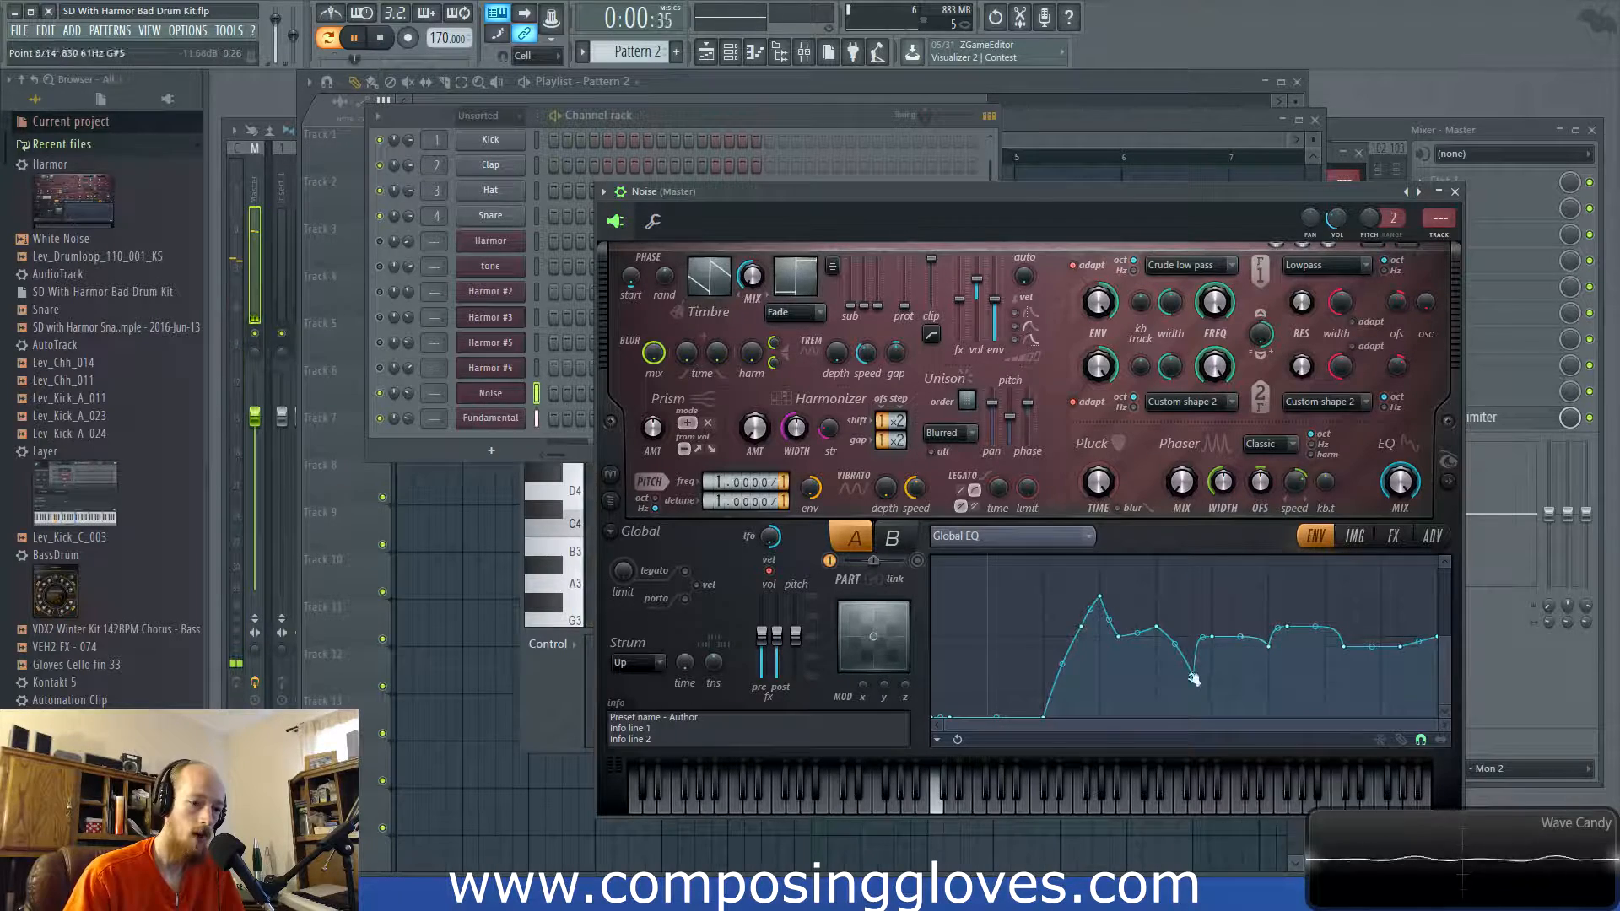
{"action": "left_click_drag", "start_coordinate": [1196, 676], "coordinate": [1193, 656]}
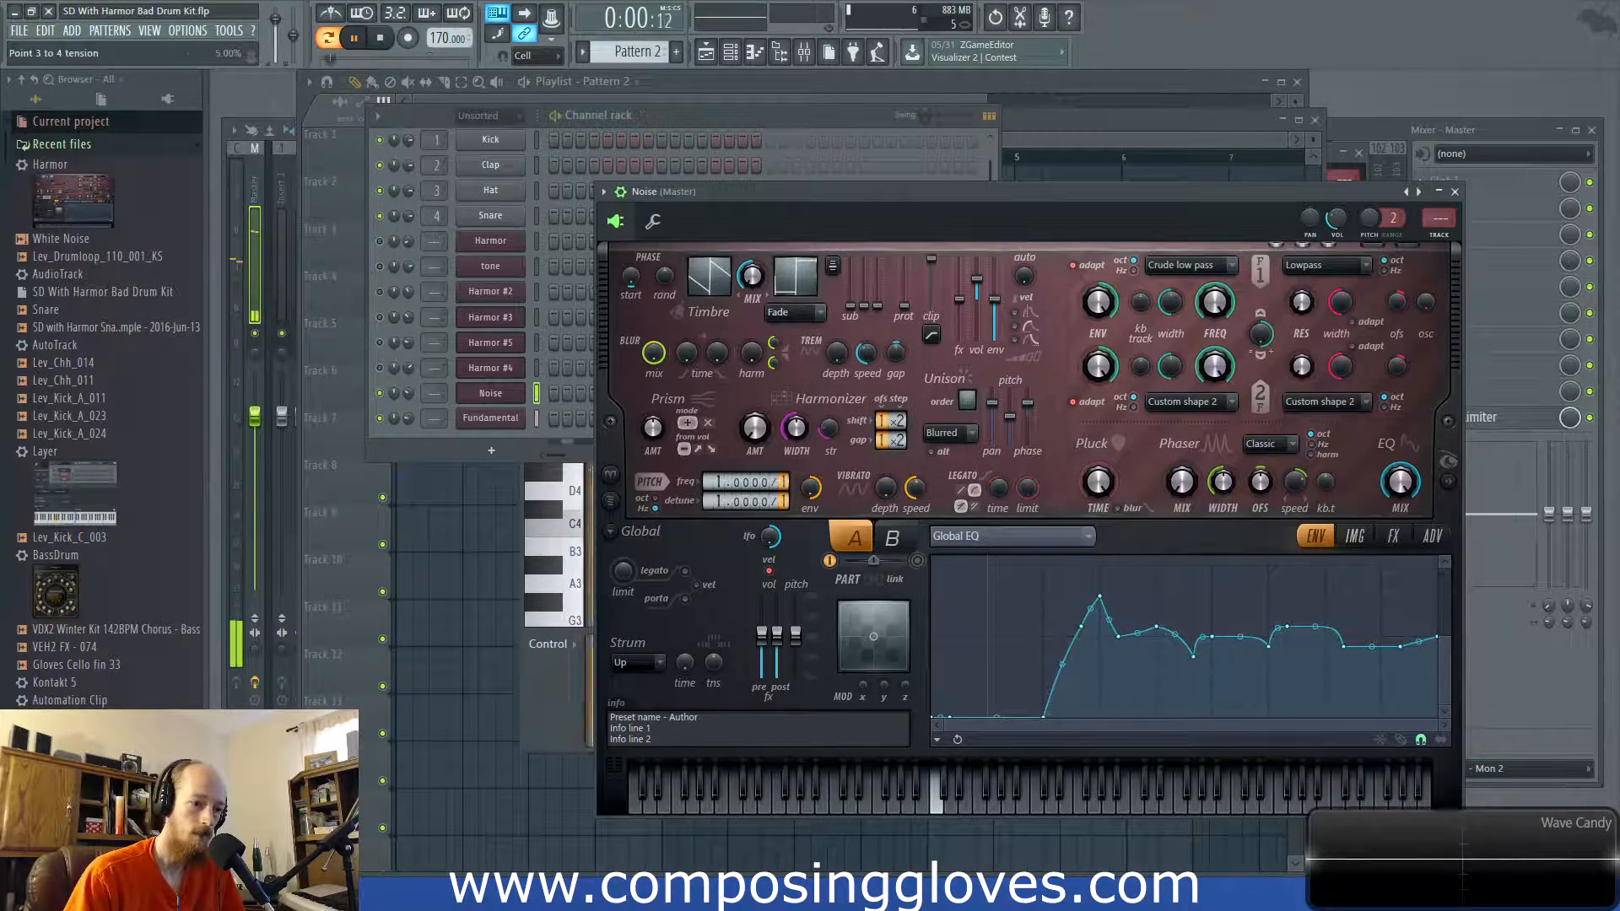
{"action": "left_click_drag", "start_coordinate": [1089, 622], "coordinate": [1089, 605]}
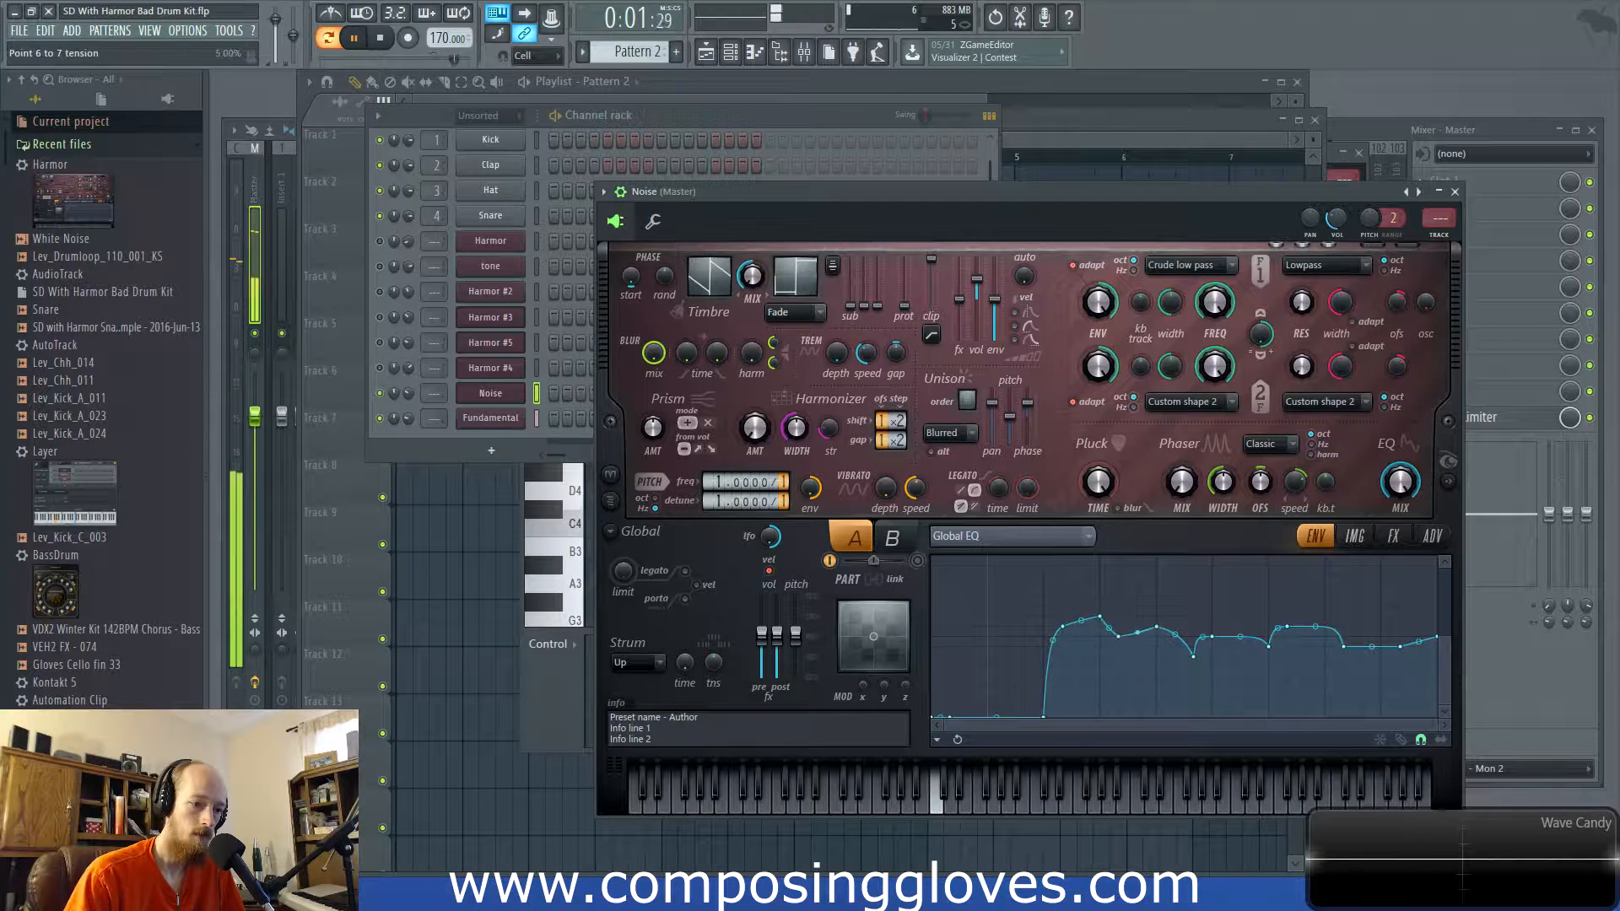
{"action": "left_click_drag", "start_coordinate": [1160, 639], "coordinate": [1162, 645]}
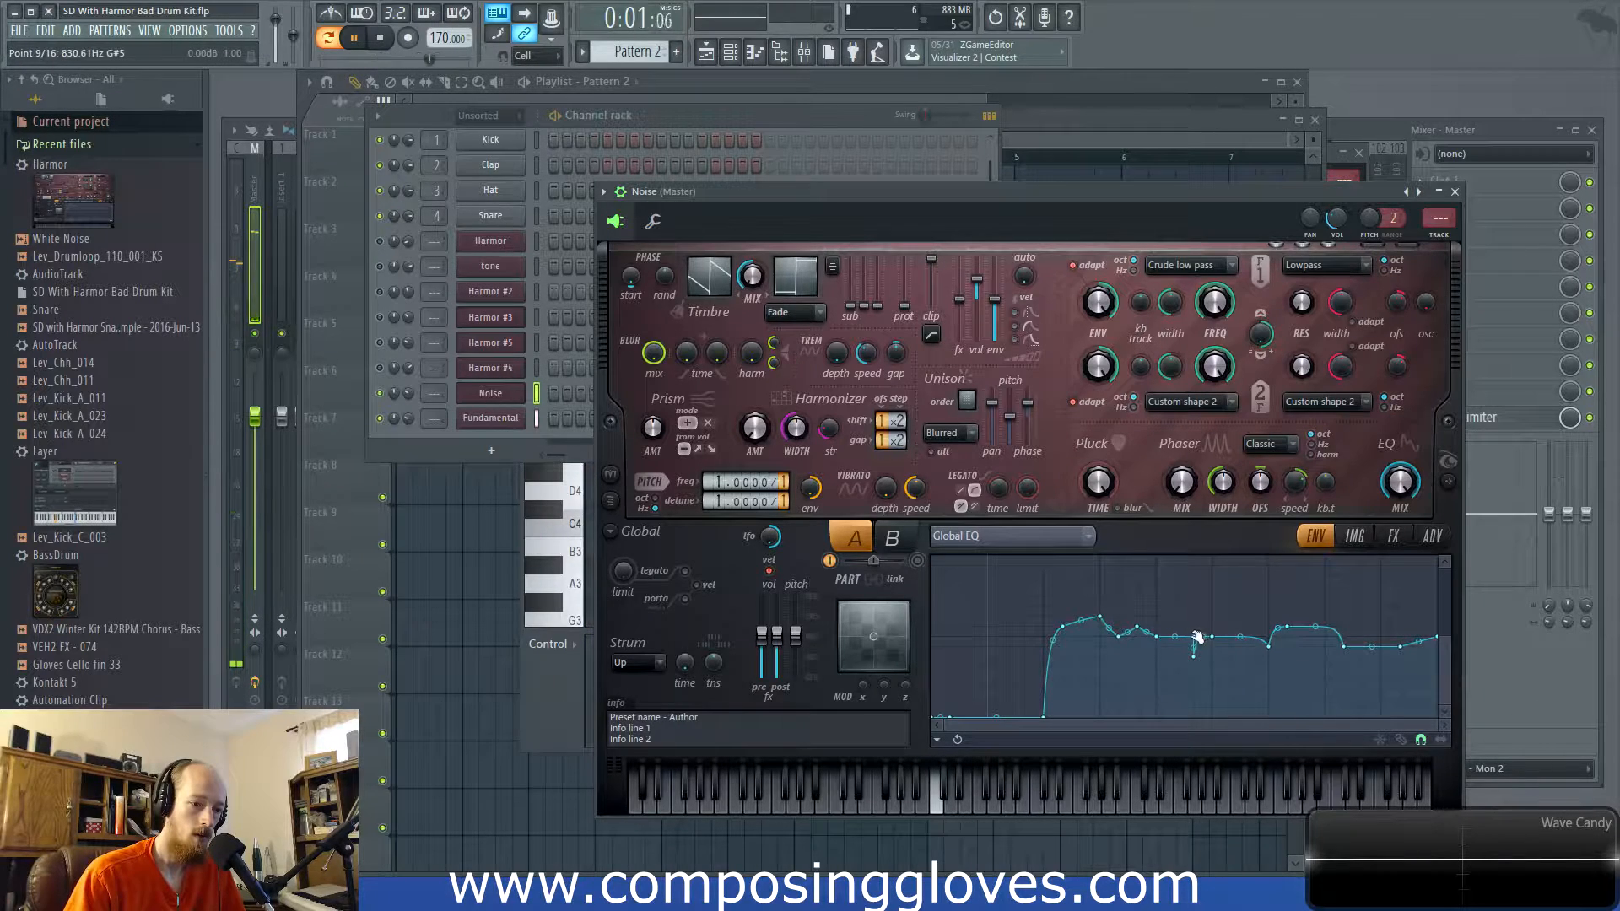
Lightly contour the mids and highs of Noise's global EQ, lowering the top end to about -8 dB
{"action": "right_click", "coordinate": [1252, 657]}
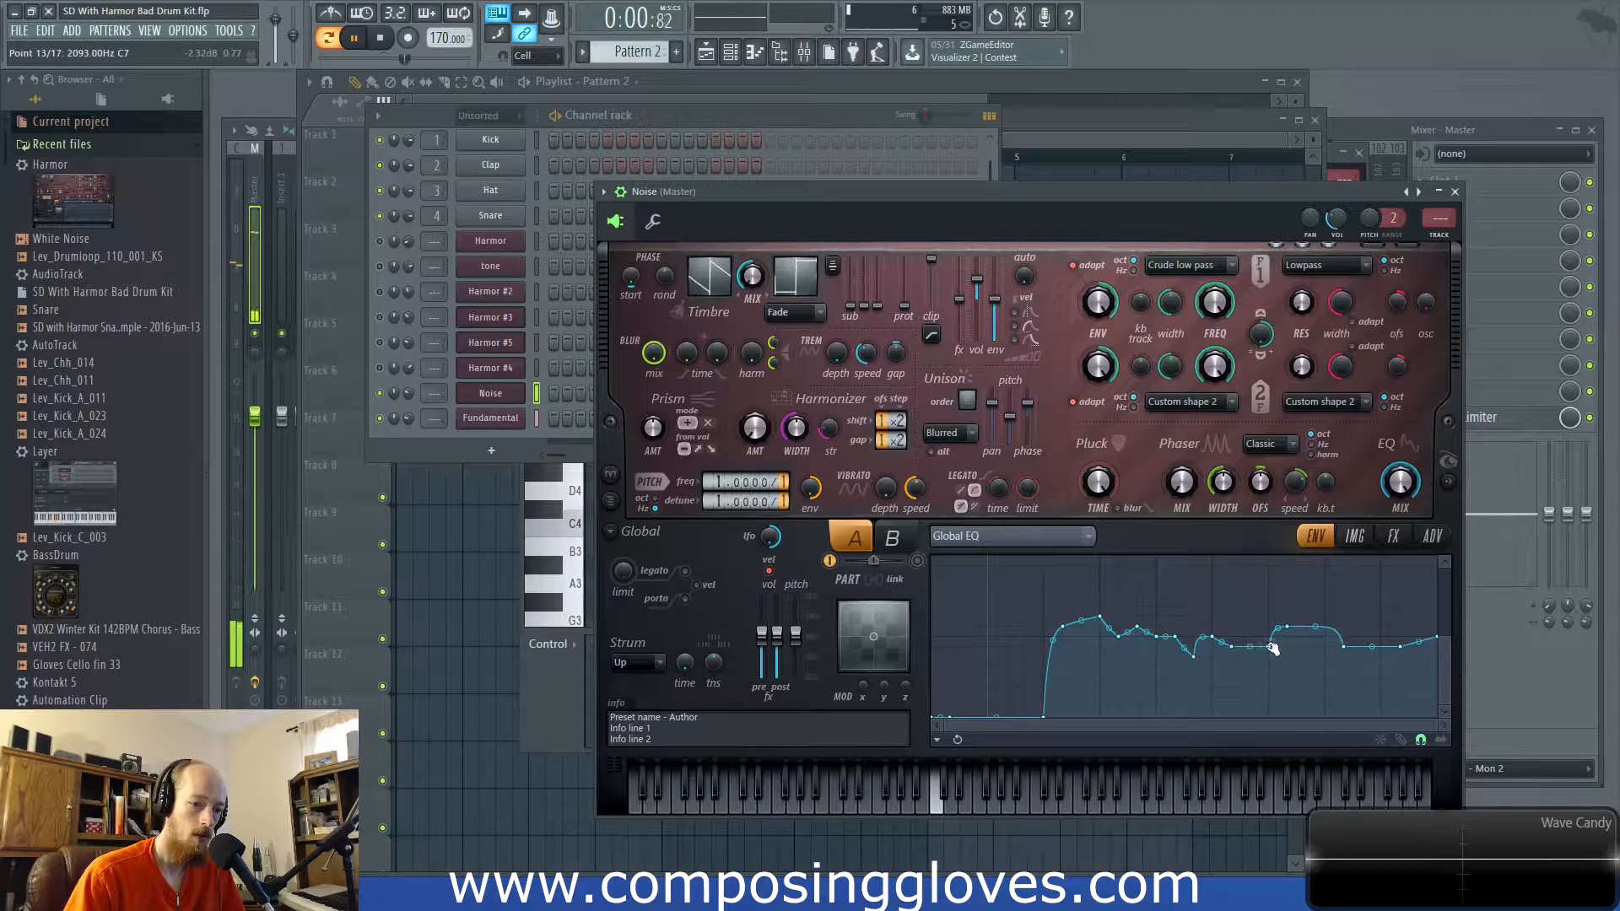
{"action": "left_click_drag", "start_coordinate": [1270, 648], "coordinate": [1270, 638]}
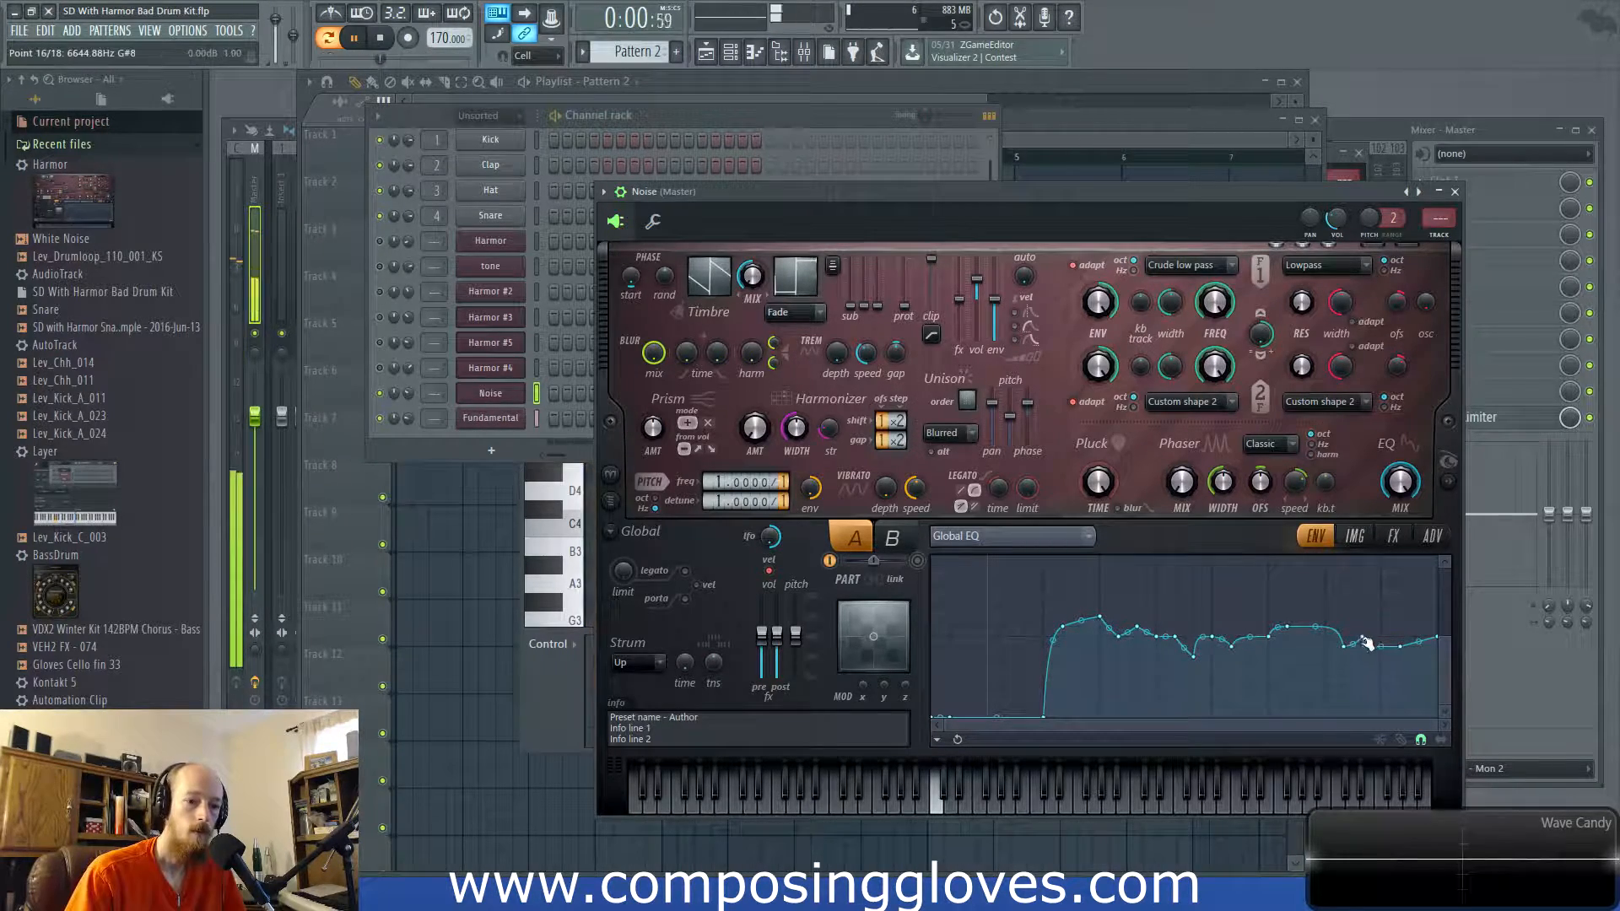
{"action": "left_click_drag", "start_coordinate": [1437, 637], "coordinate": [1438, 668]}
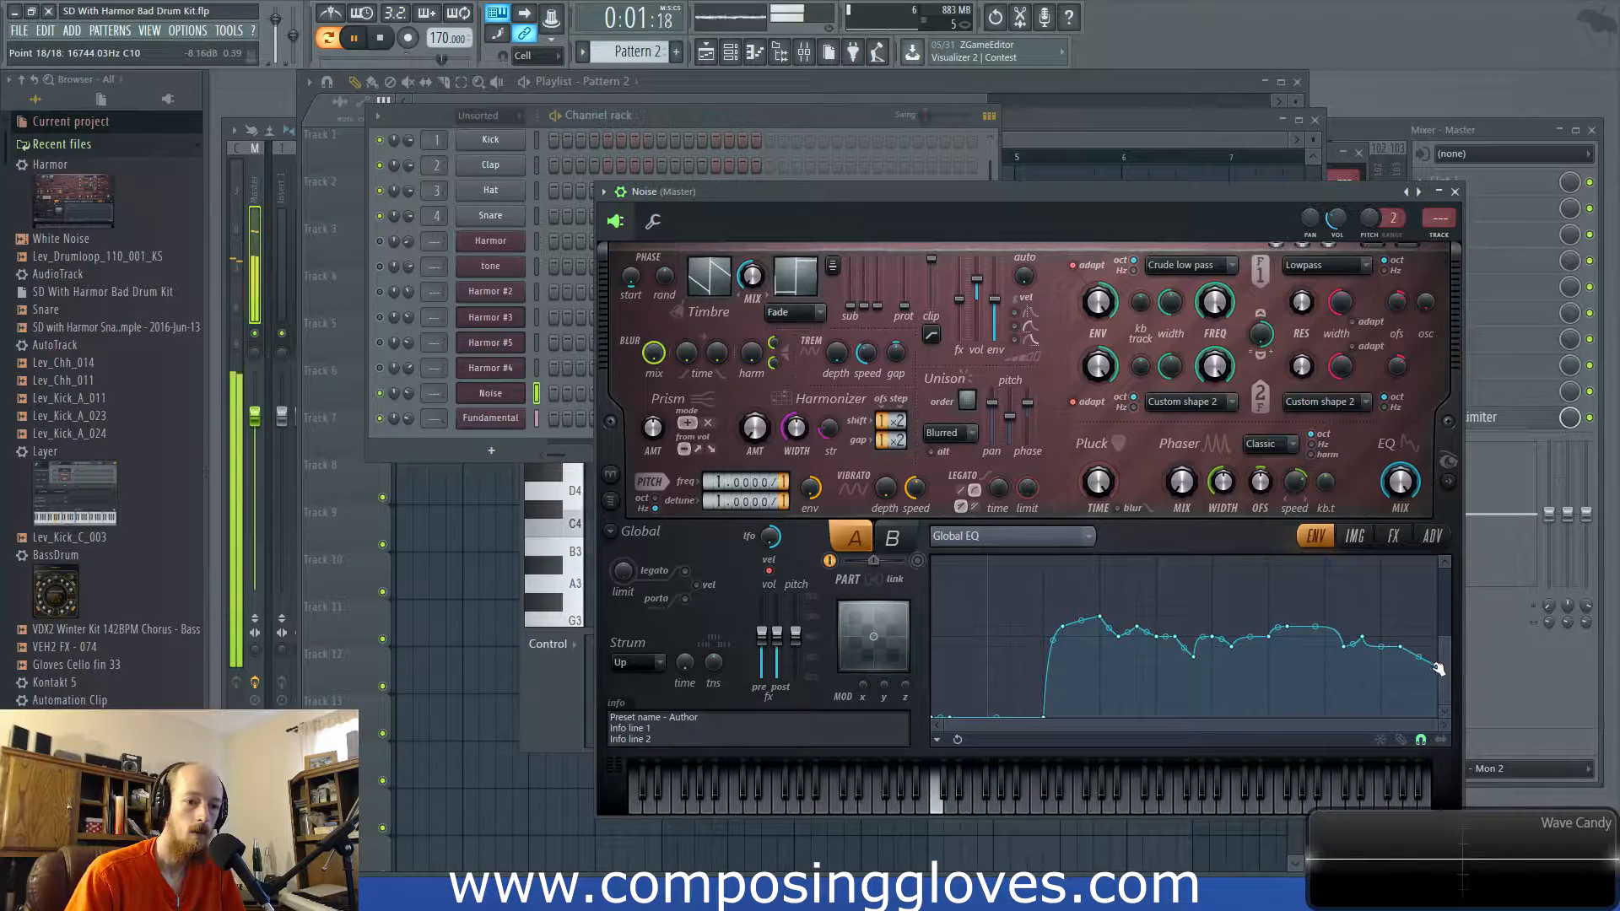
{"action": "right_click", "coordinate": [1212, 308]}
{"action": "left_click", "coordinate": [1283, 460]}
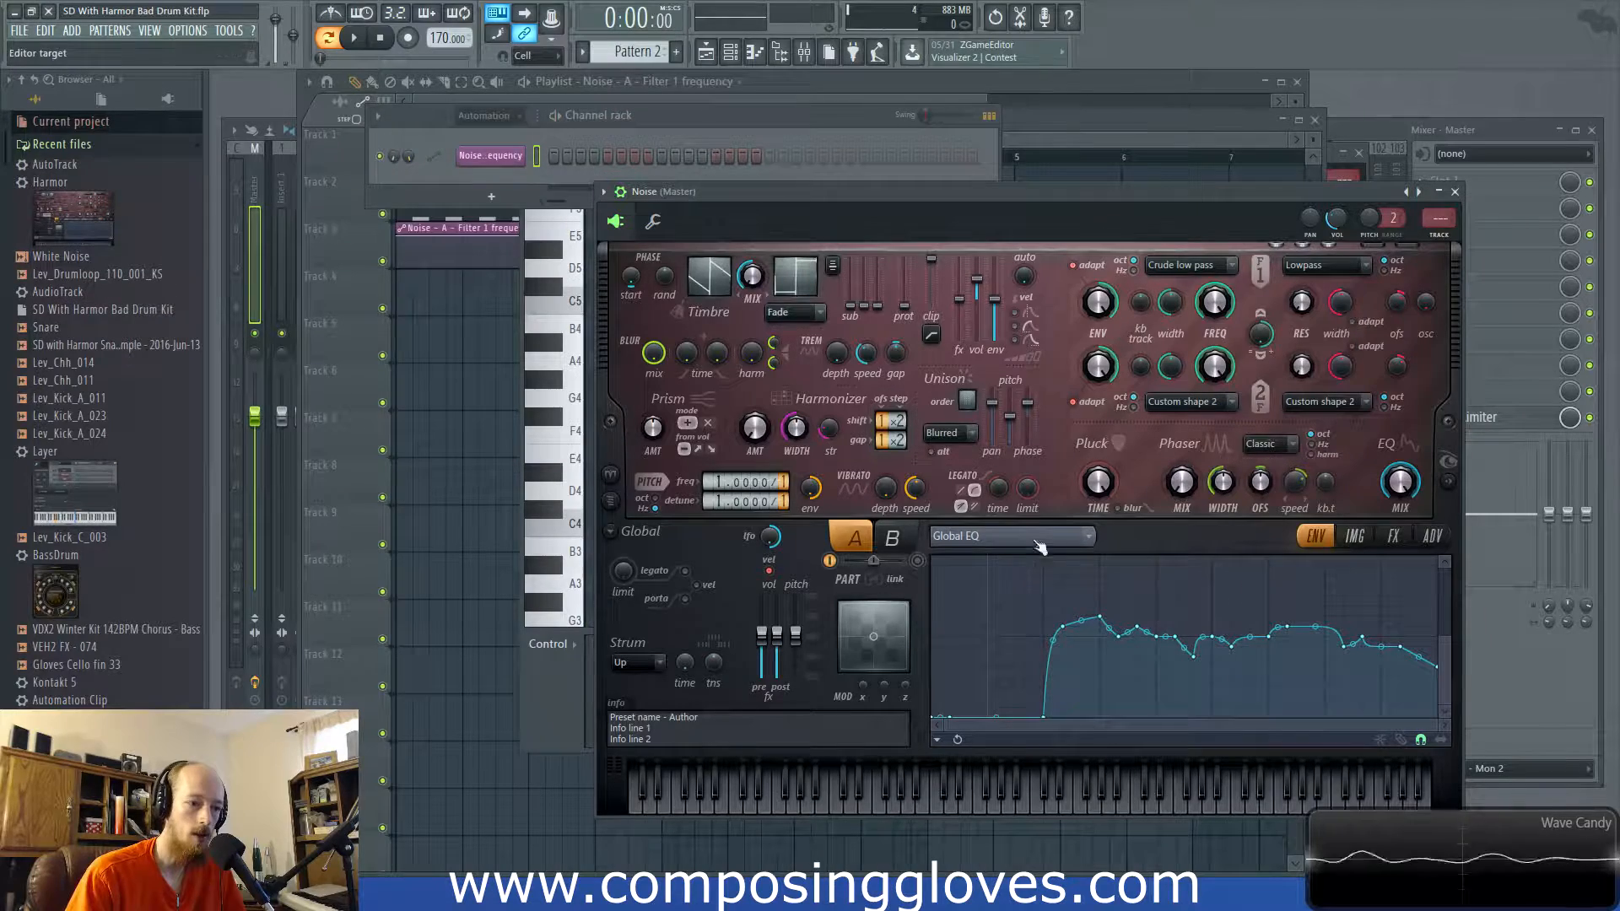
{"action": "right_click", "coordinate": [463, 227]}
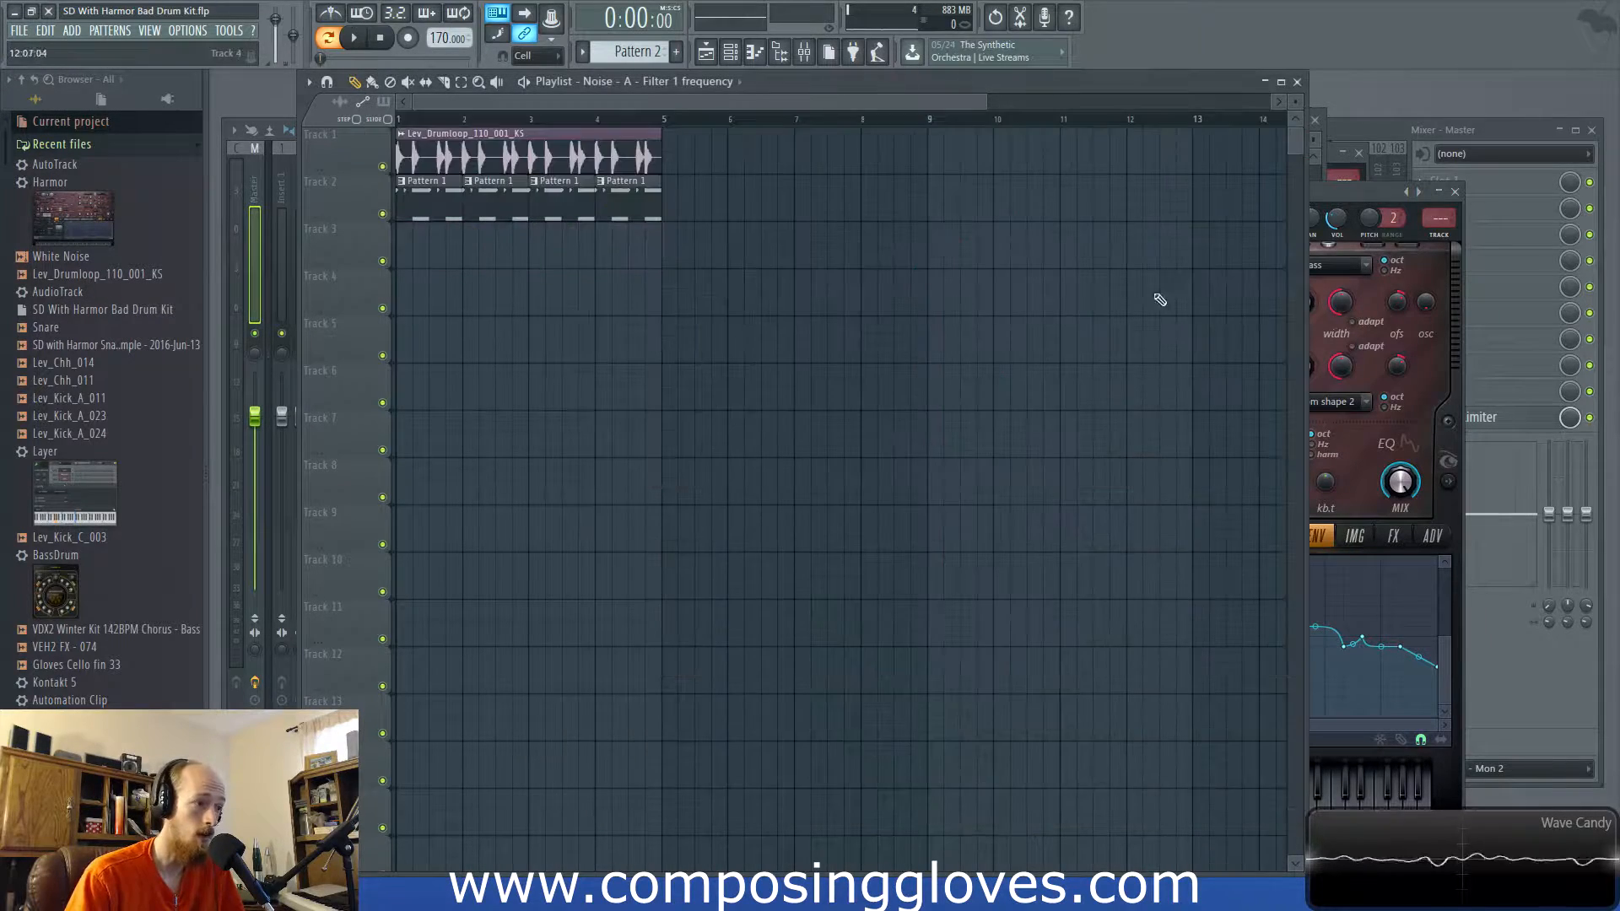
{"action": "left_click", "coordinate": [1377, 169]}
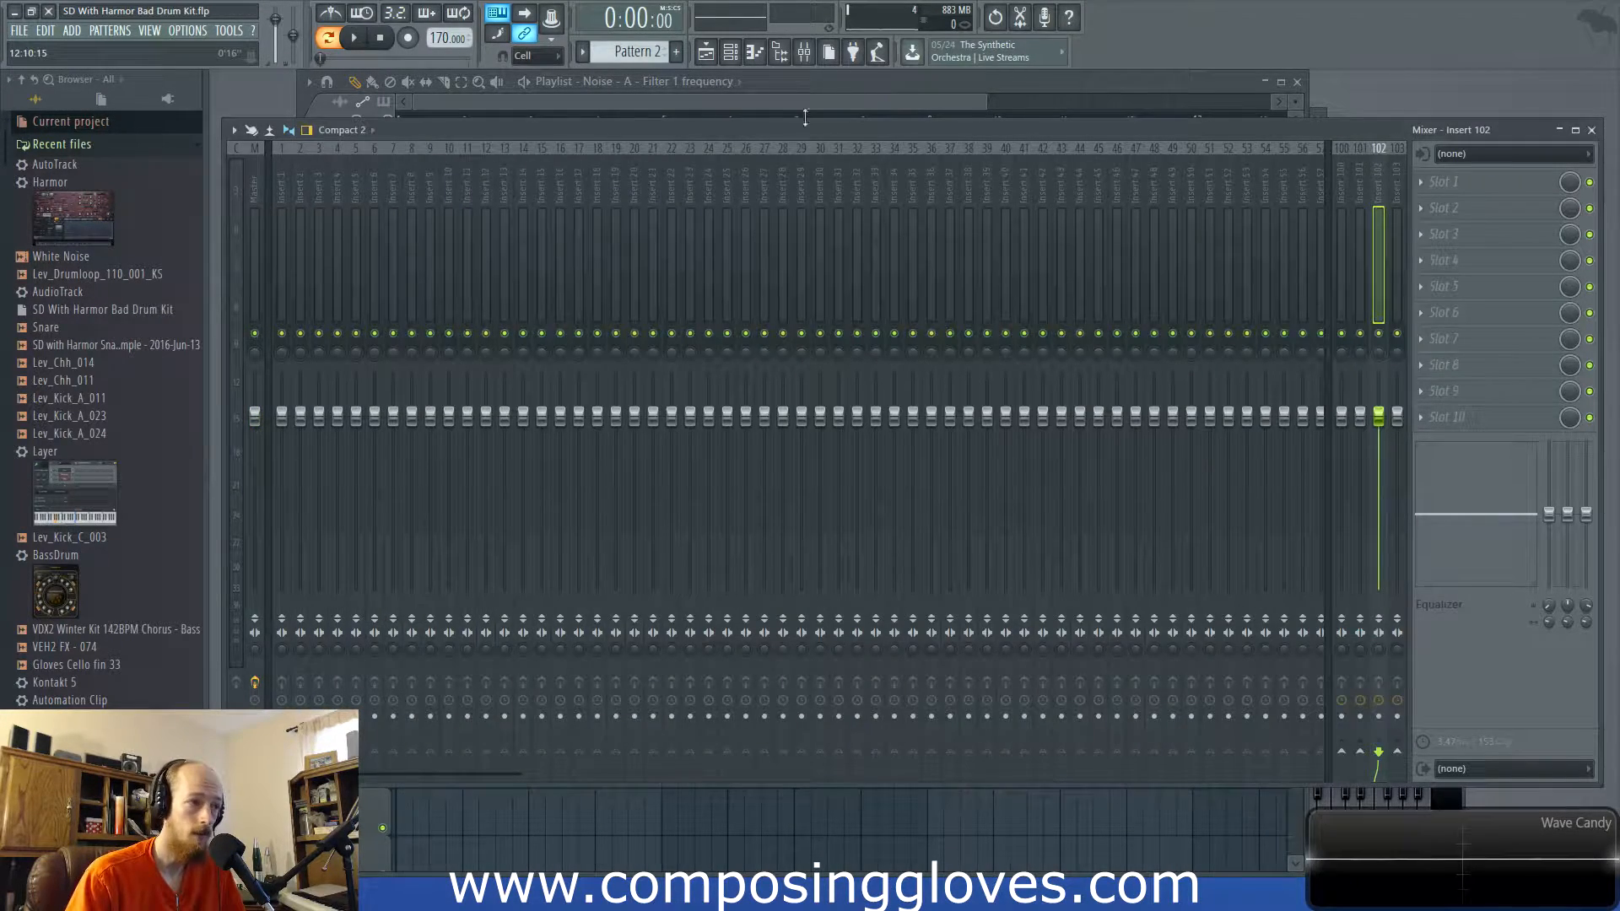
{"action": "key", "text": "F6"}
{"action": "left_click", "coordinate": [495, 187]}
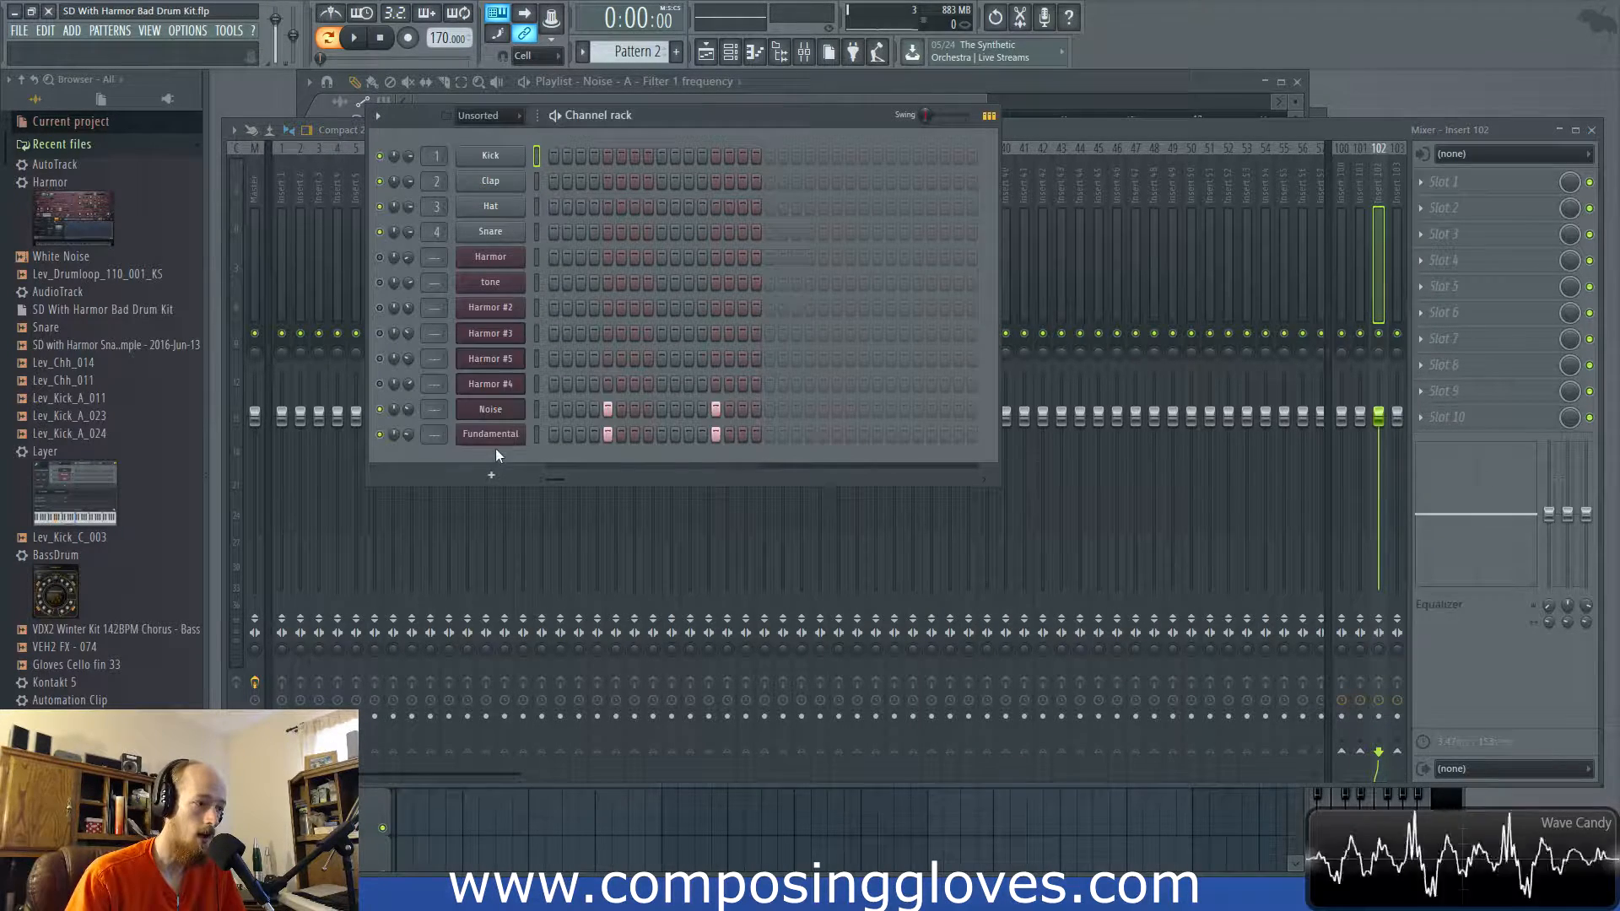
Open the articulator for Noise's Filter 1 frequency and draw a short, gently falling envelope
{"action": "left_click", "coordinate": [490, 410]}
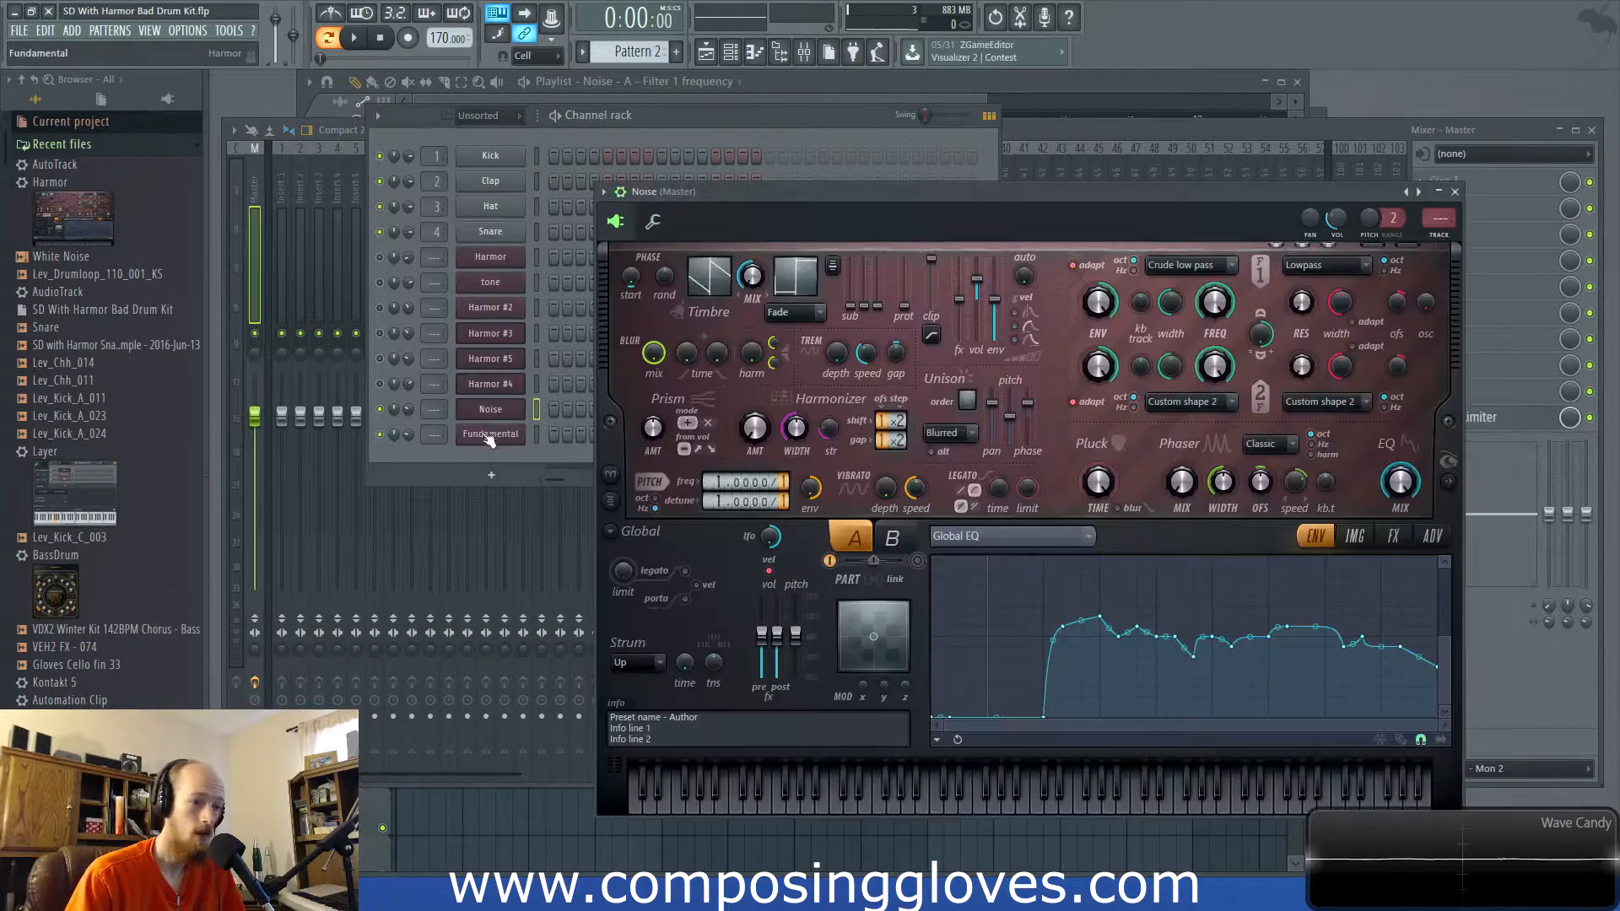
{"action": "right_click", "coordinate": [1216, 310]}
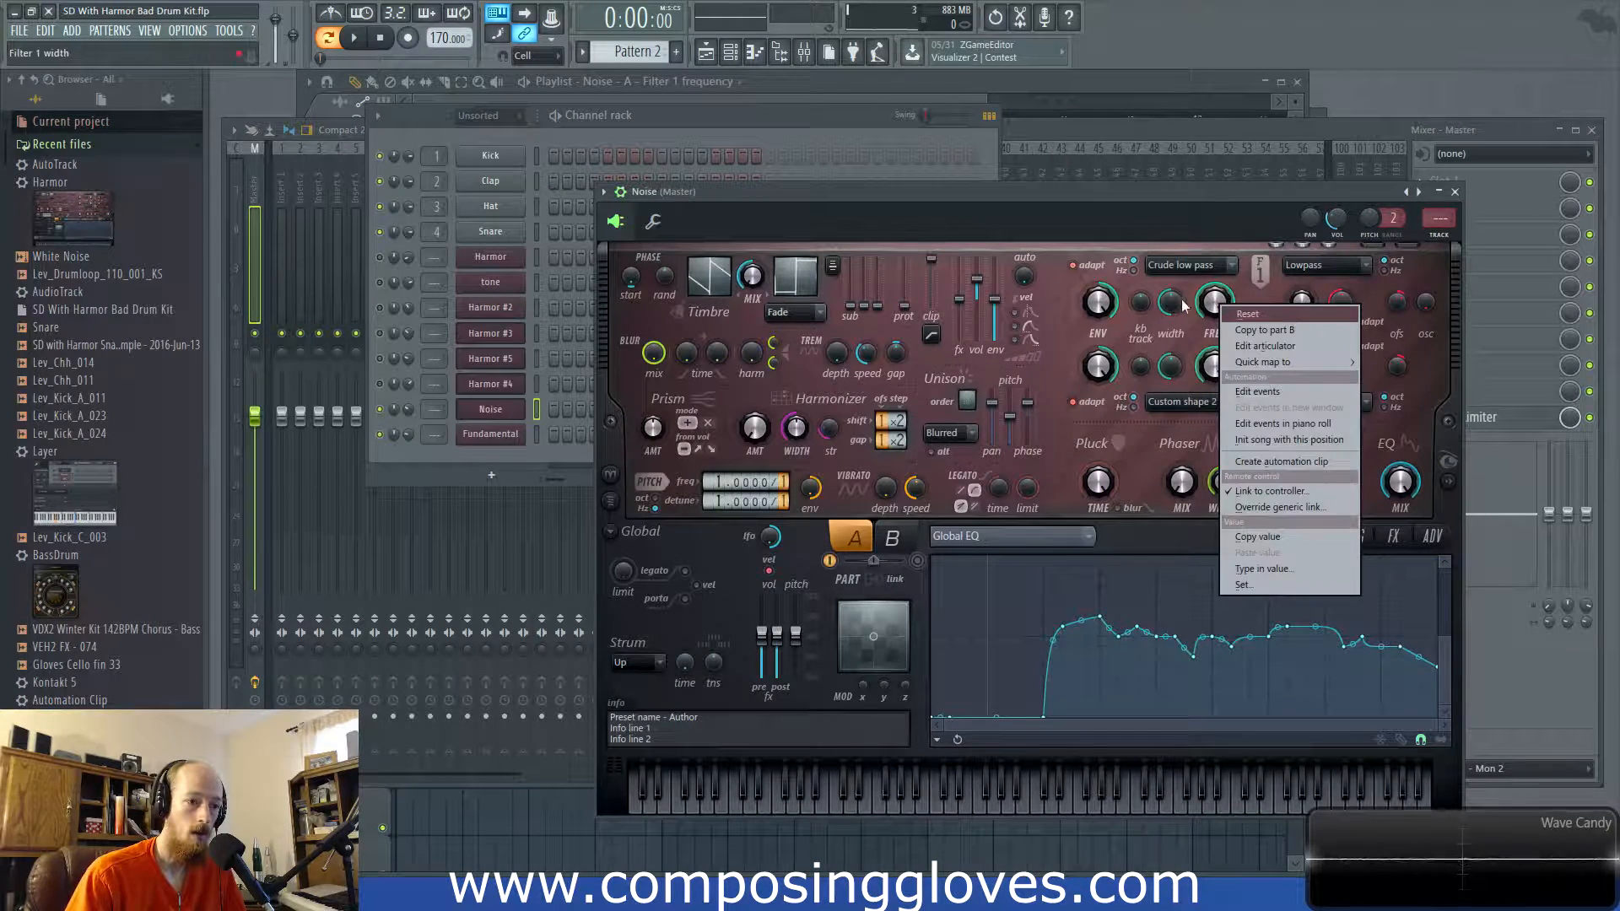
{"action": "left_click", "coordinate": [1182, 304]}
{"action": "right_click", "coordinate": [1216, 301]}
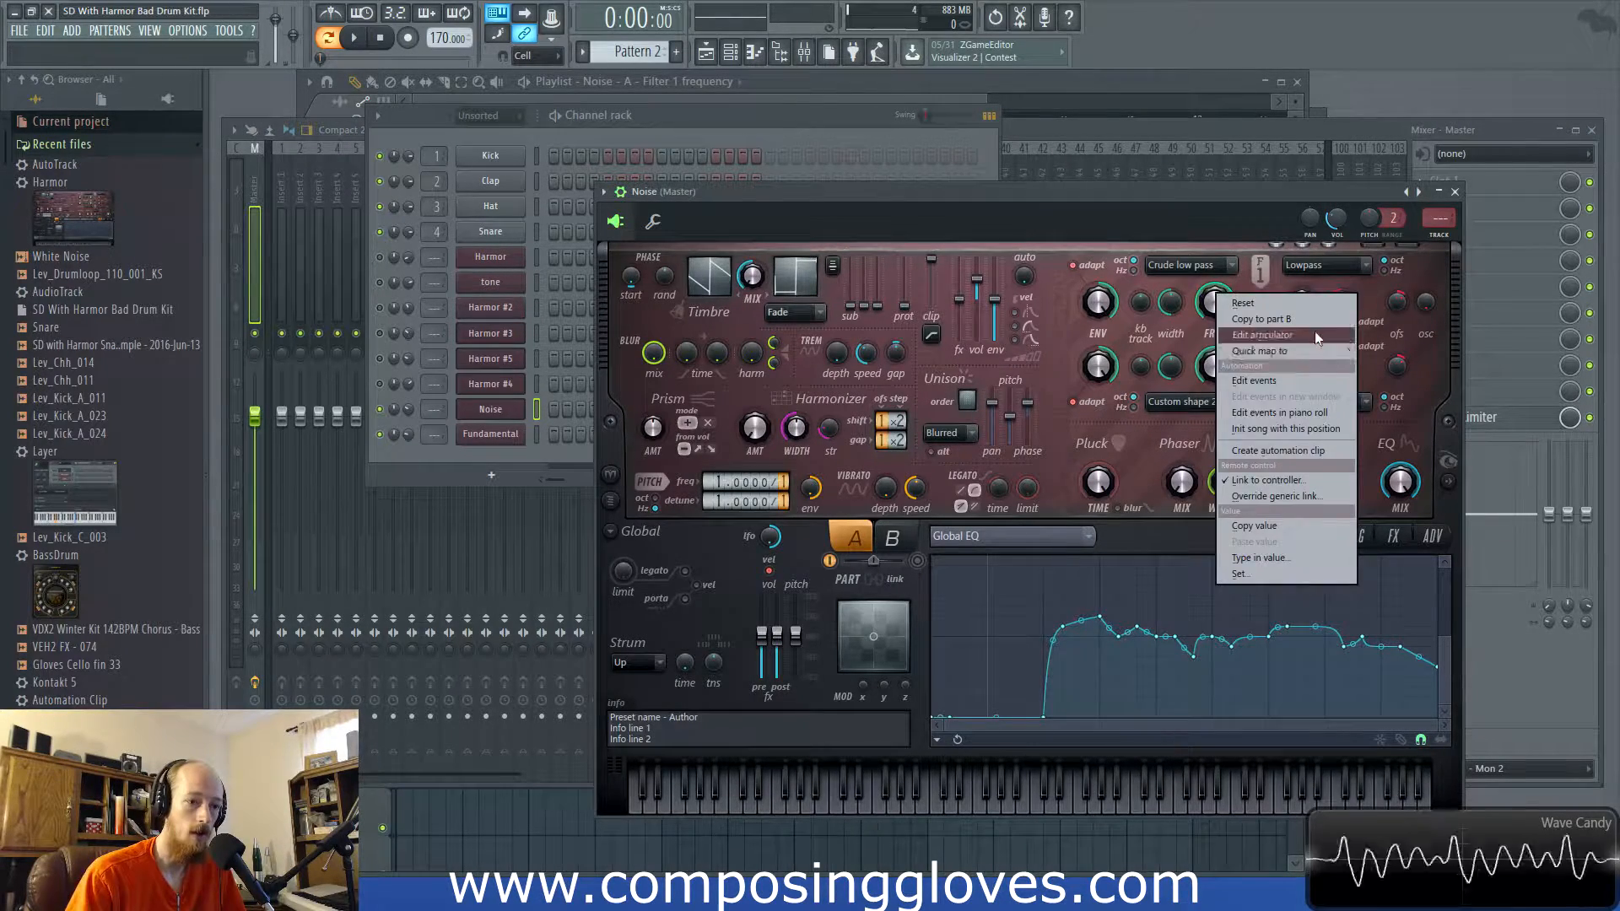
{"action": "left_click", "coordinate": [1314, 336]}
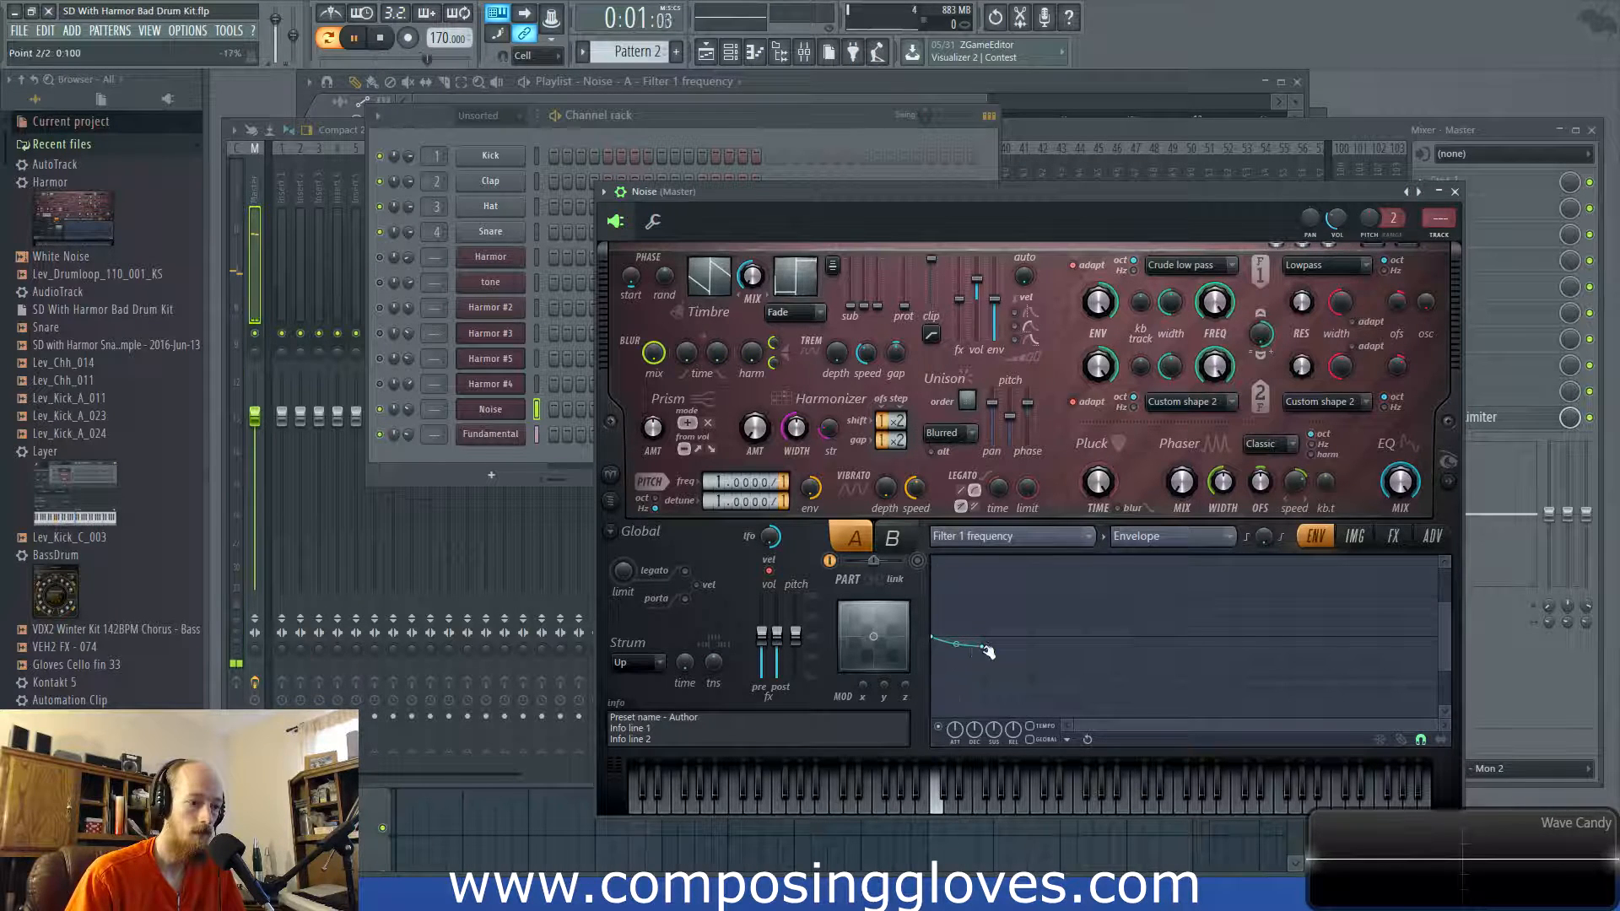
{"action": "left_click_drag", "start_coordinate": [956, 641], "coordinate": [956, 640]}
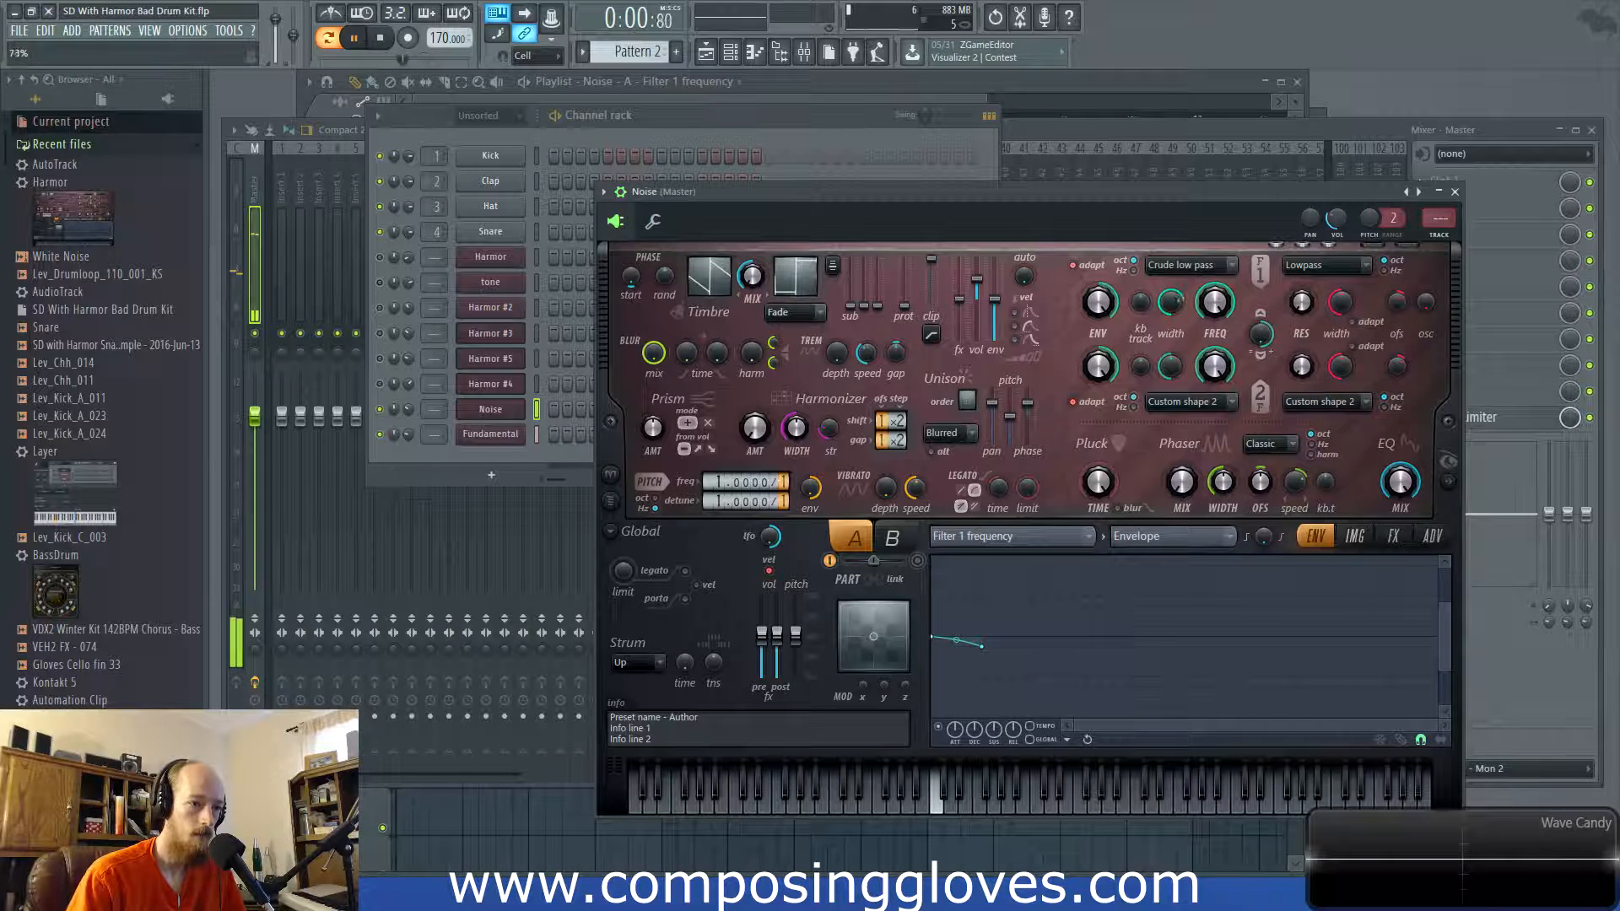
Set Noise's Filter 1 width to about 81% and expand the plugin's visual feedback display beside the controls
{"action": "left_click_drag", "start_coordinate": [1170, 312], "coordinate": [1170, 311]}
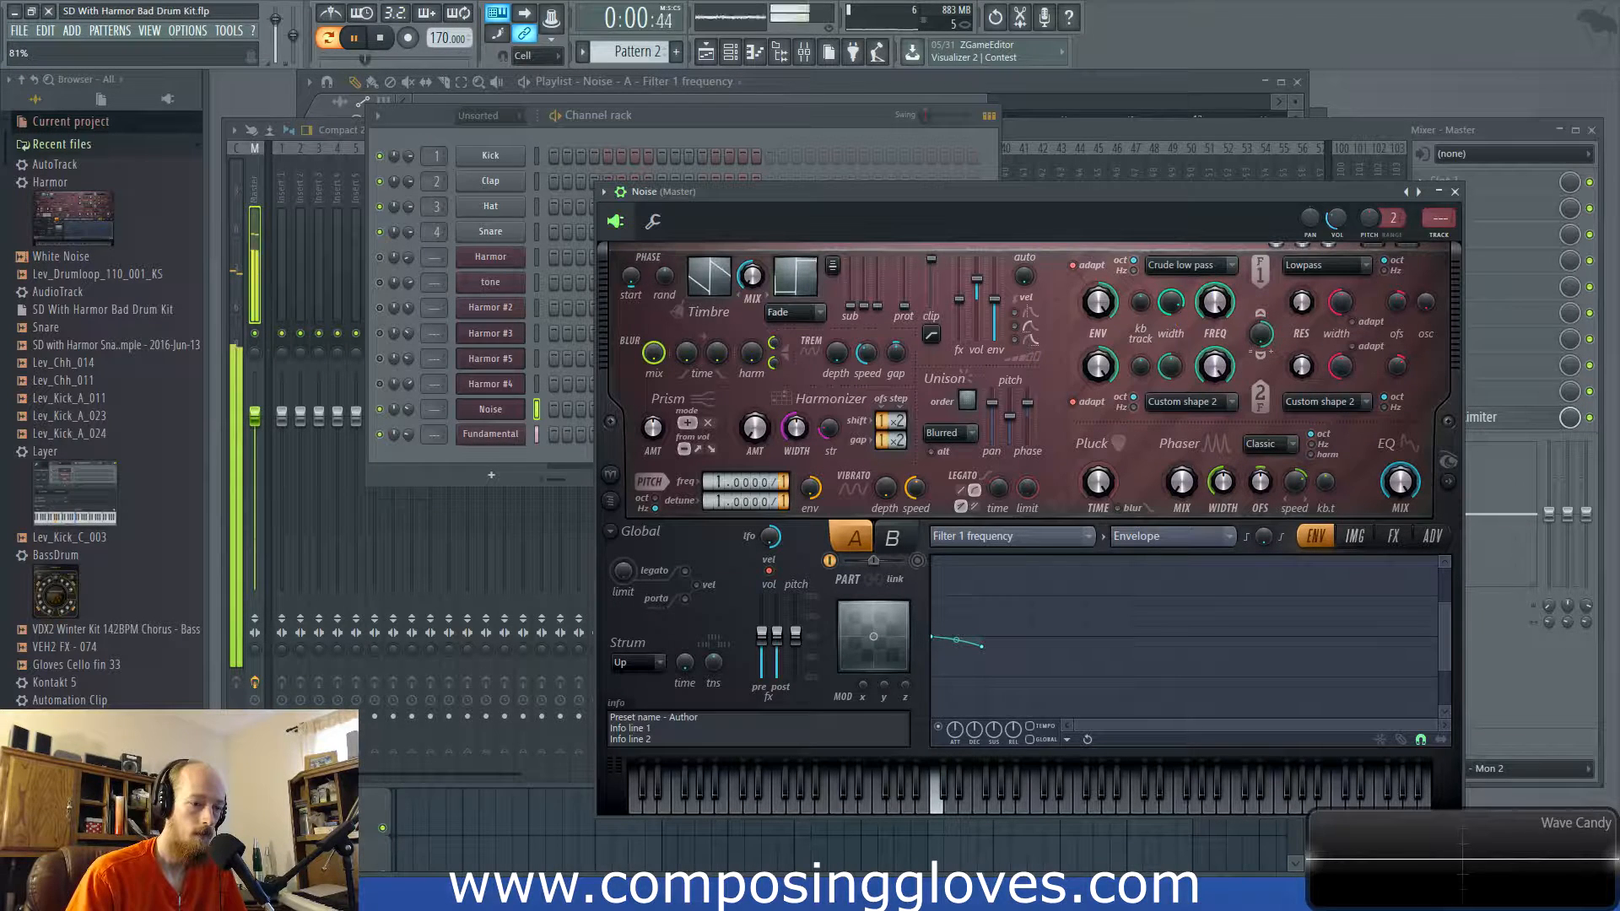
{"action": "left_click", "coordinate": [1451, 455]}
{"action": "left_click_drag", "start_coordinate": [1213, 211], "coordinate": [1055, 178]}
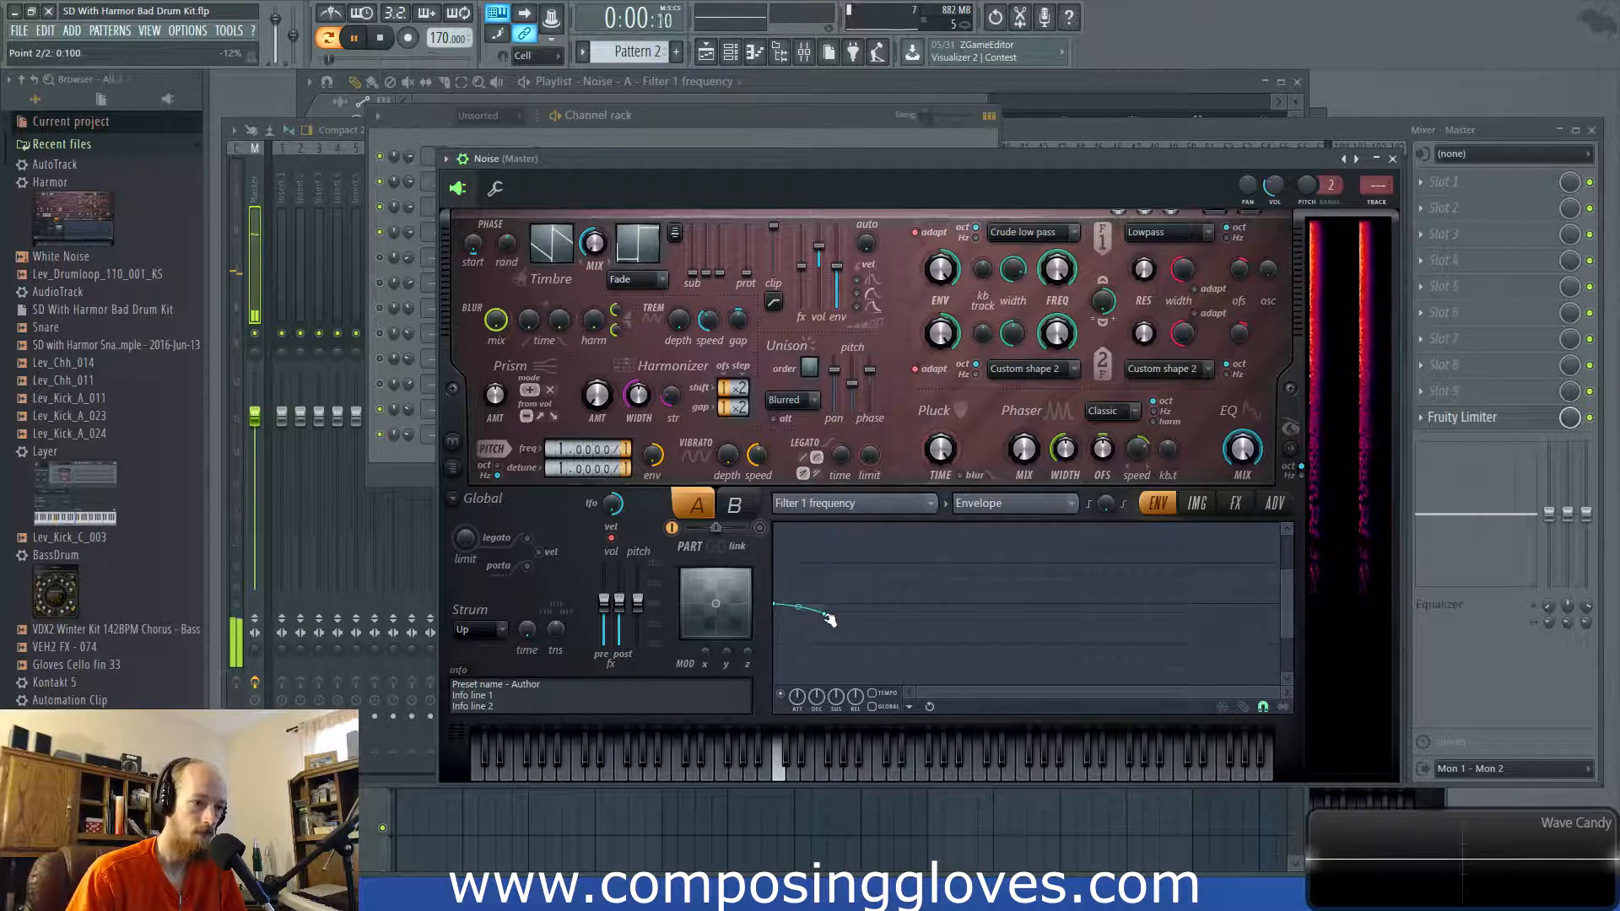
Reshape Noise's volume envelope to start at full level without an attack, followed by a quick decay and short tail
{"action": "left_click", "coordinate": [852, 504]}
{"action": "left_click", "coordinate": [814, 335]}
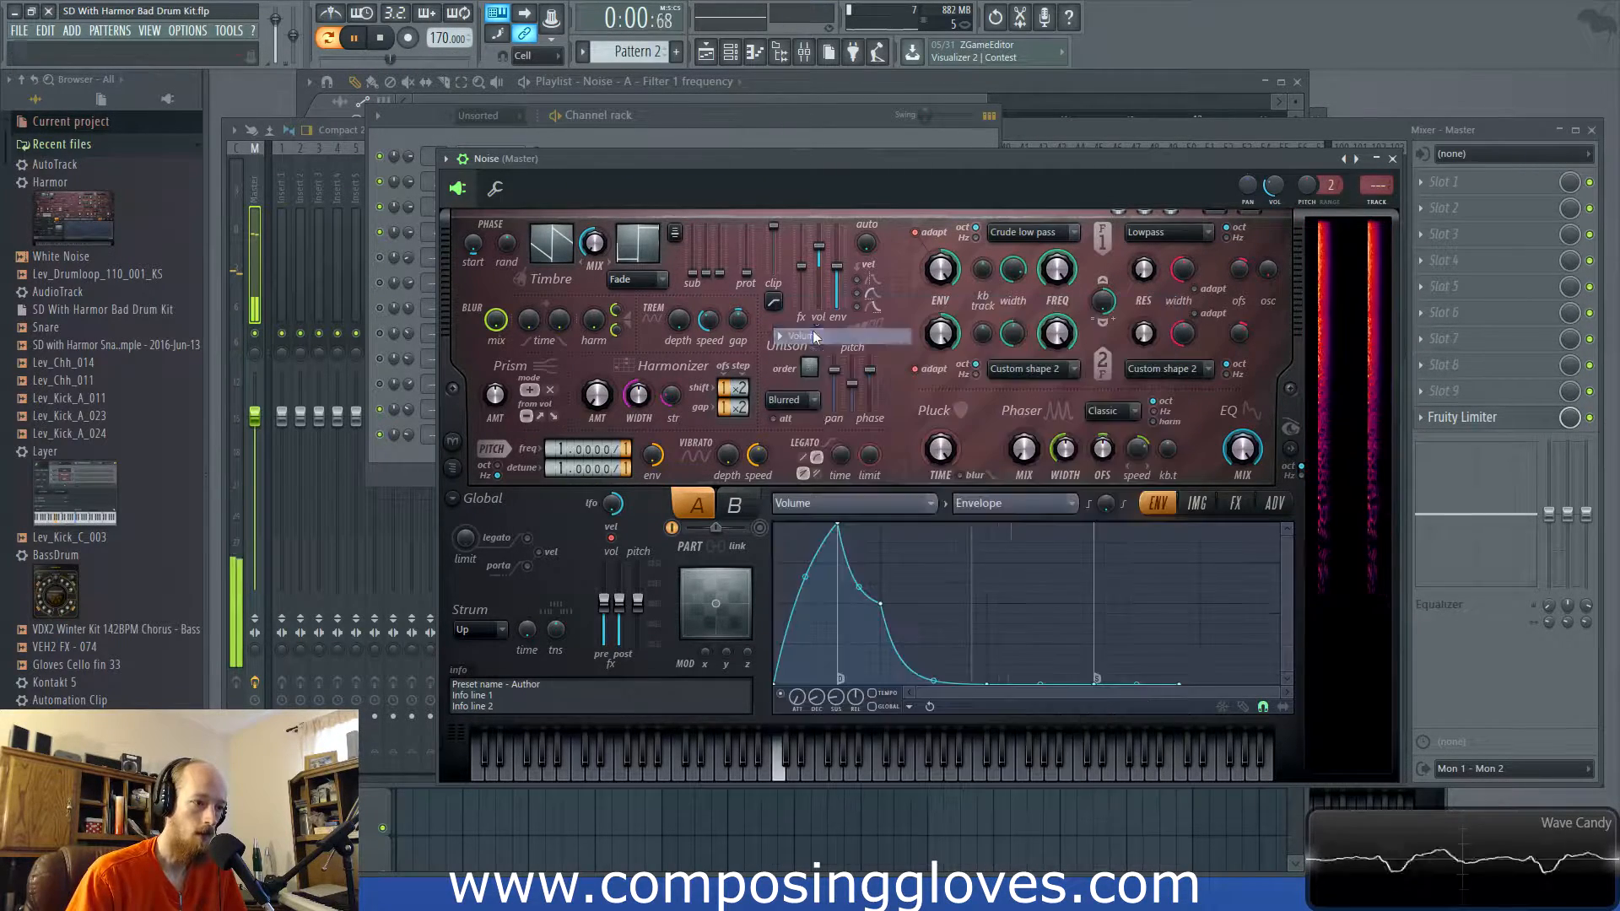
{"action": "left_click_drag", "start_coordinate": [993, 682], "coordinate": [954, 684]}
{"action": "left_click_drag", "start_coordinate": [883, 606], "coordinate": [873, 606]}
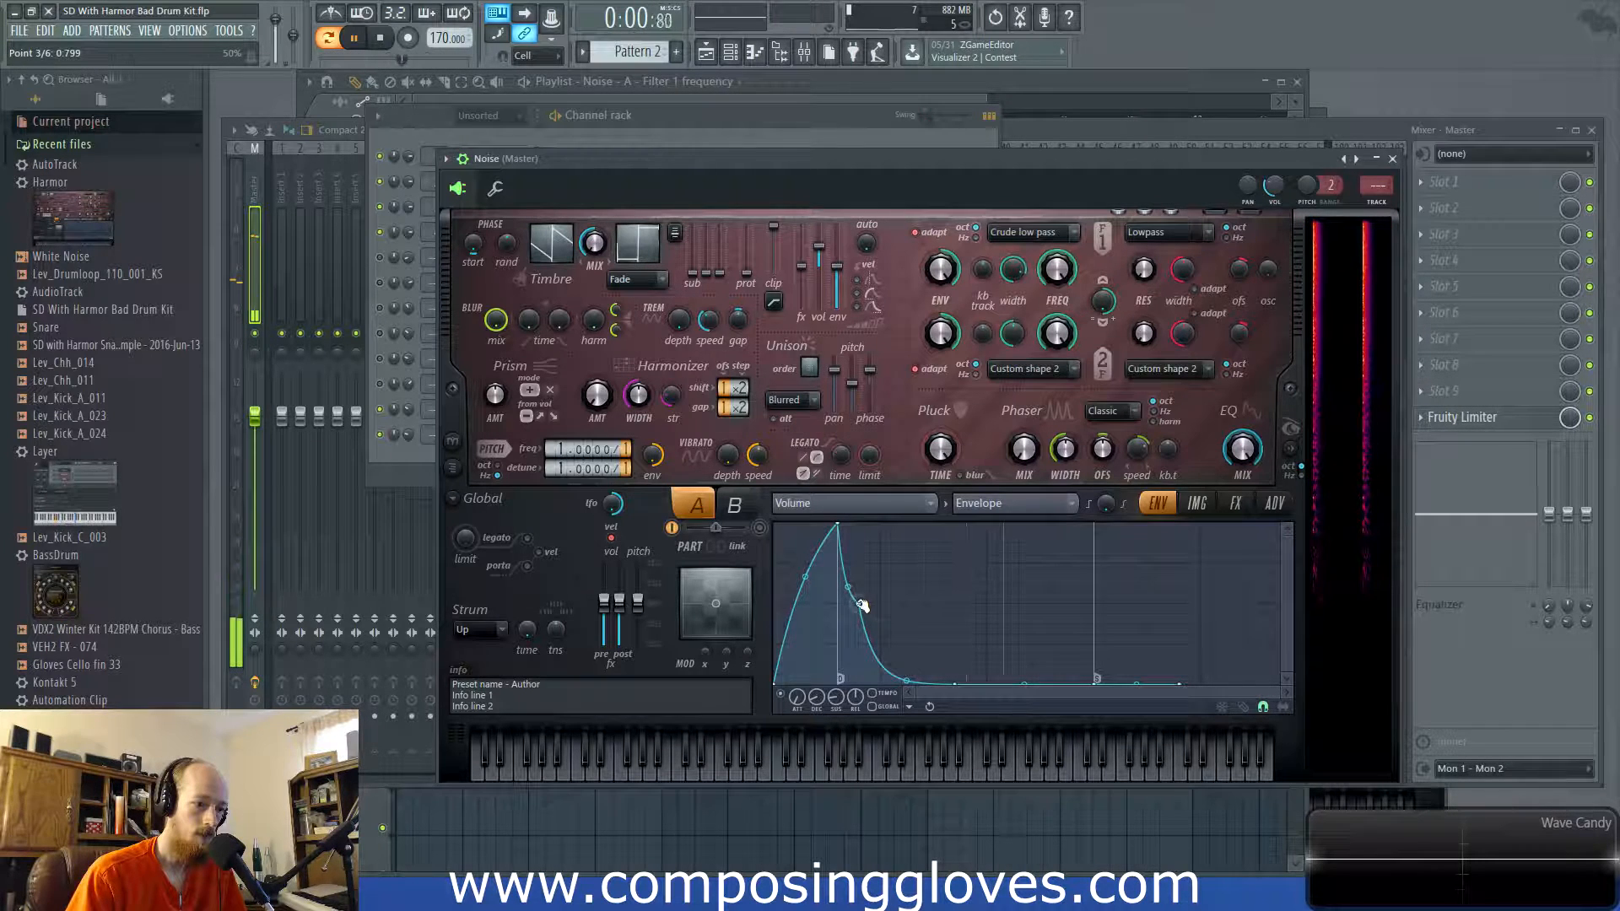
{"action": "left_click_drag", "start_coordinate": [866, 605], "coordinate": [875, 606]}
{"action": "left_click_drag", "start_coordinate": [832, 534], "coordinate": [680, 521]}
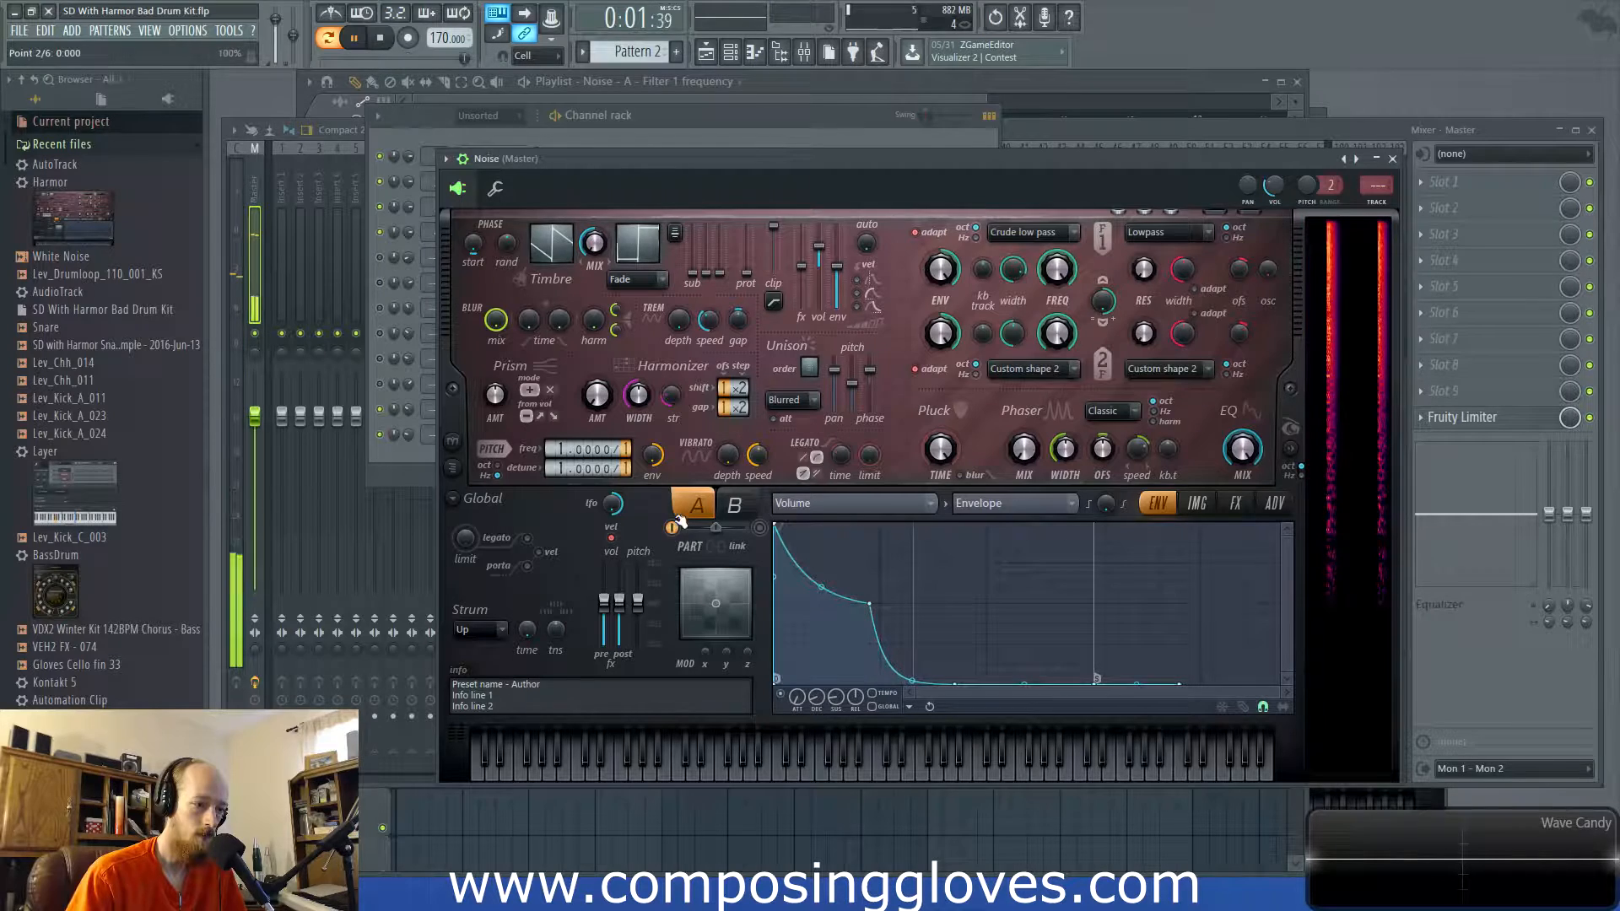
{"action": "left_click_drag", "start_coordinate": [811, 606], "coordinate": [802, 605]}
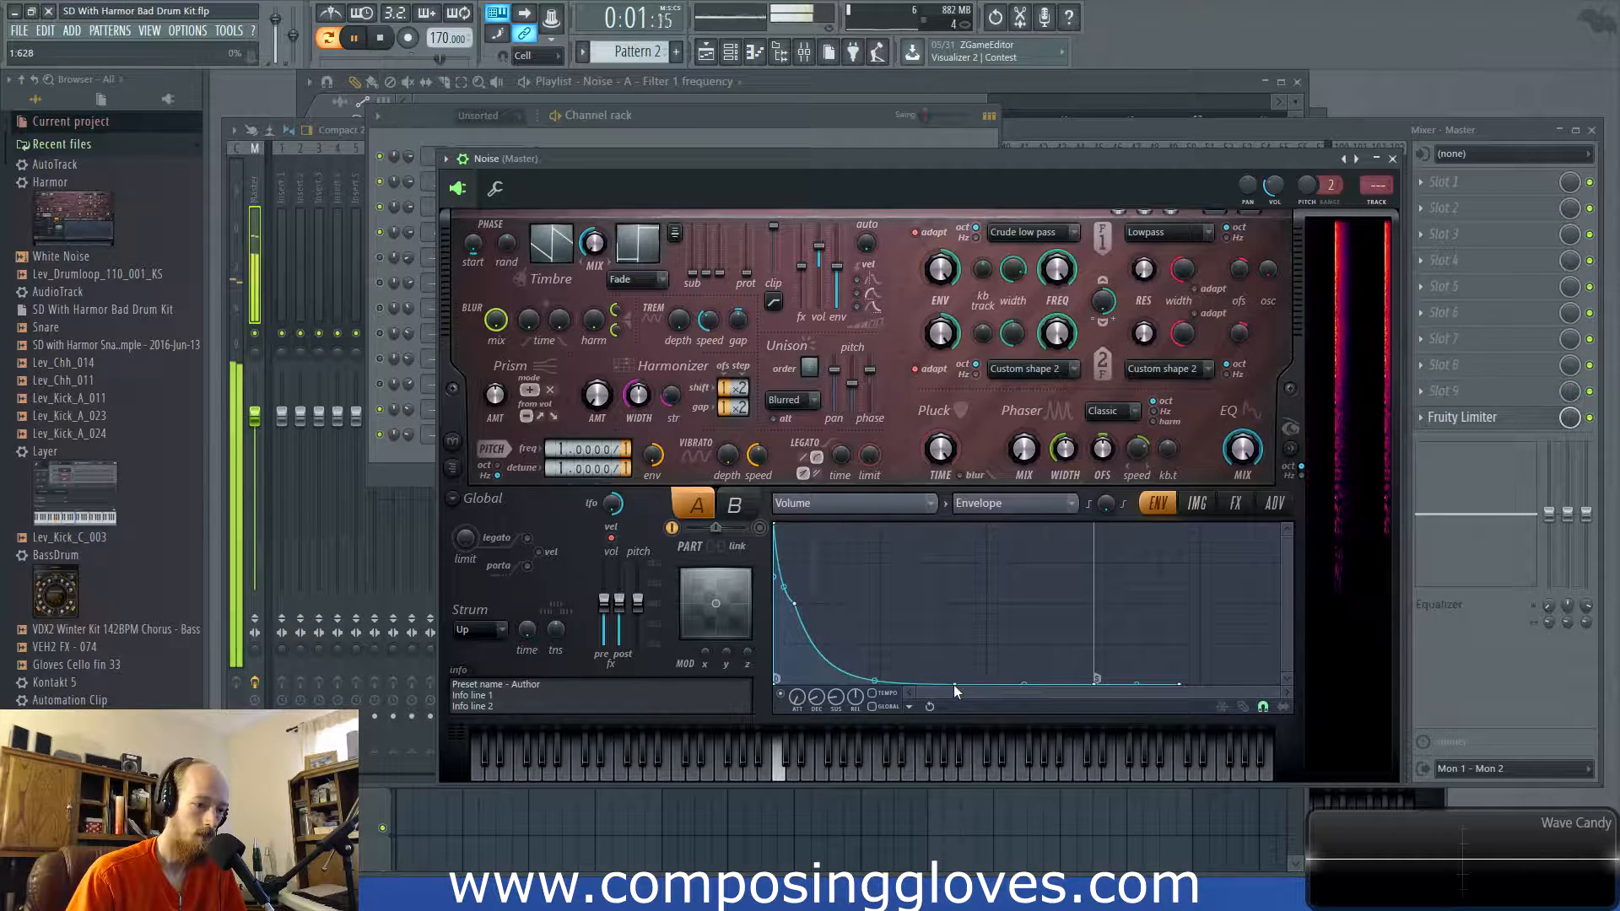
{"action": "left_click_drag", "start_coordinate": [794, 604], "coordinate": [798, 604]}
{"action": "left_click_drag", "start_coordinate": [829, 687], "coordinate": [853, 690]}
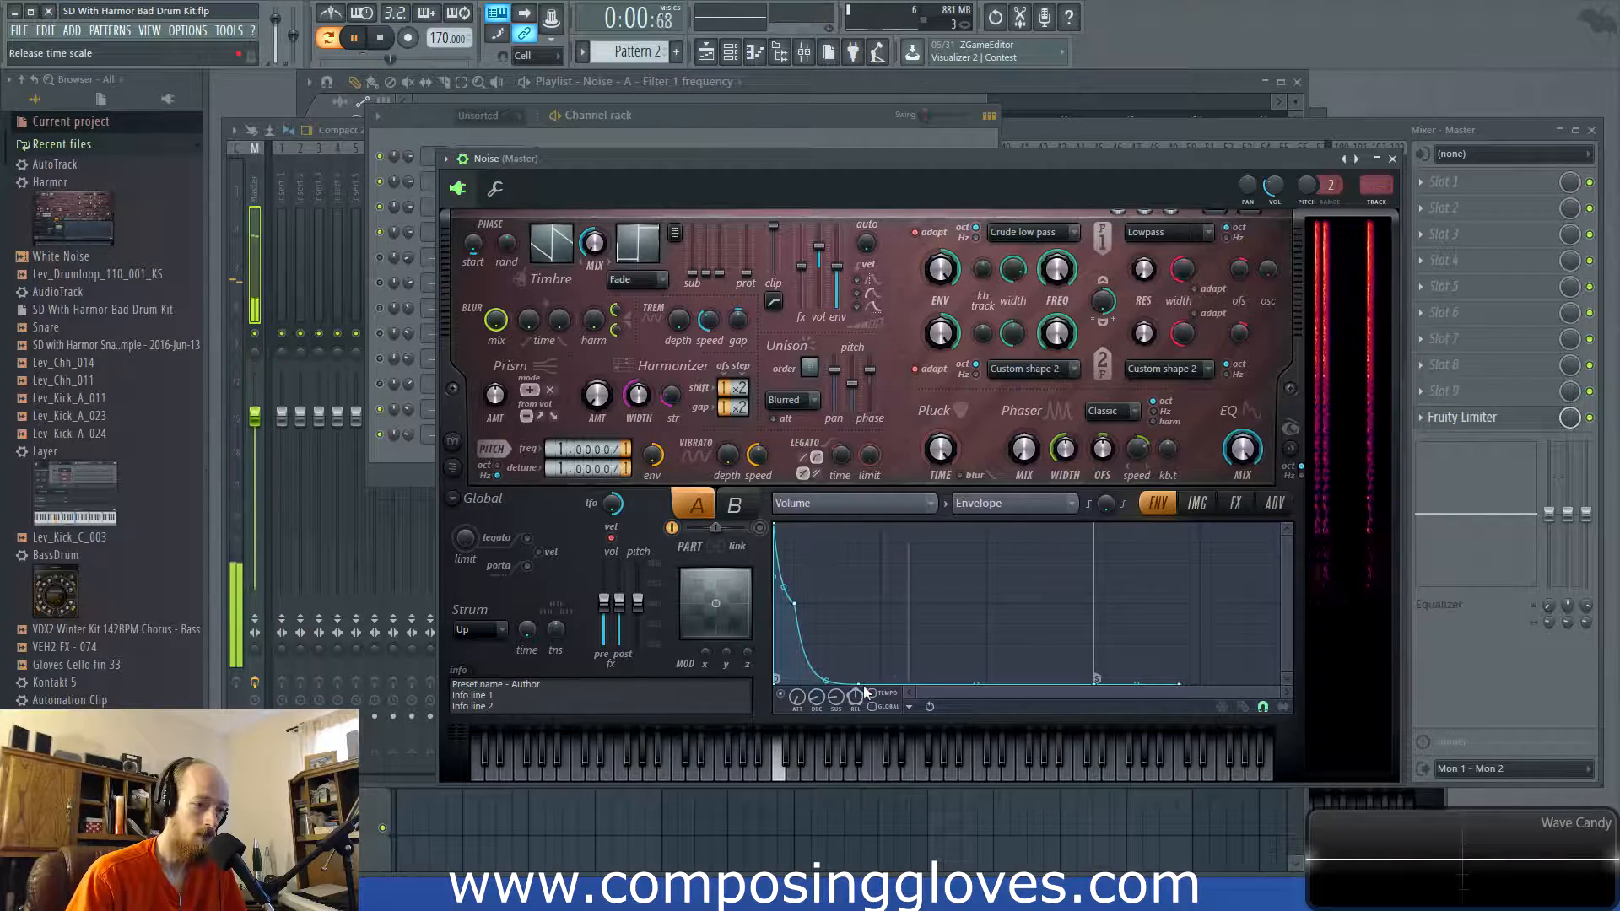
Raise Fundamental's Harmonizer amount with shift 7 and gap 5, and expand its visual feedback display
{"action": "left_click", "coordinate": [408, 464]}
{"action": "left_click", "coordinate": [498, 409]}
{"action": "left_click", "coordinate": [497, 410]}
{"action": "left_click", "coordinate": [409, 468]}
{"action": "left_click", "coordinate": [490, 433]}
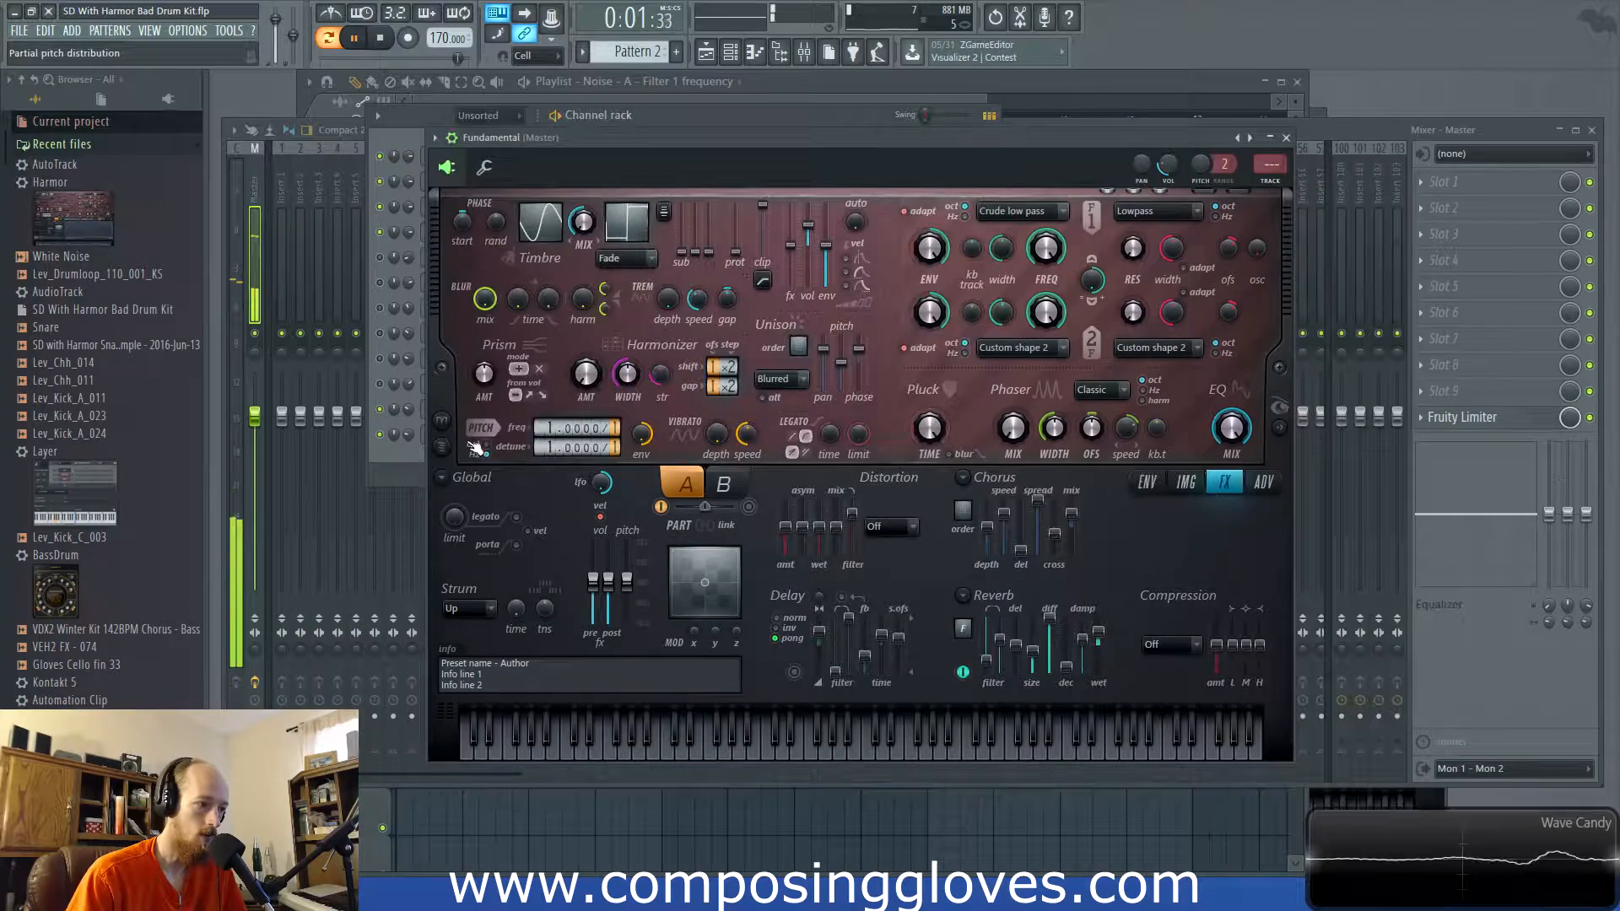
{"action": "left_click", "coordinate": [412, 468]}
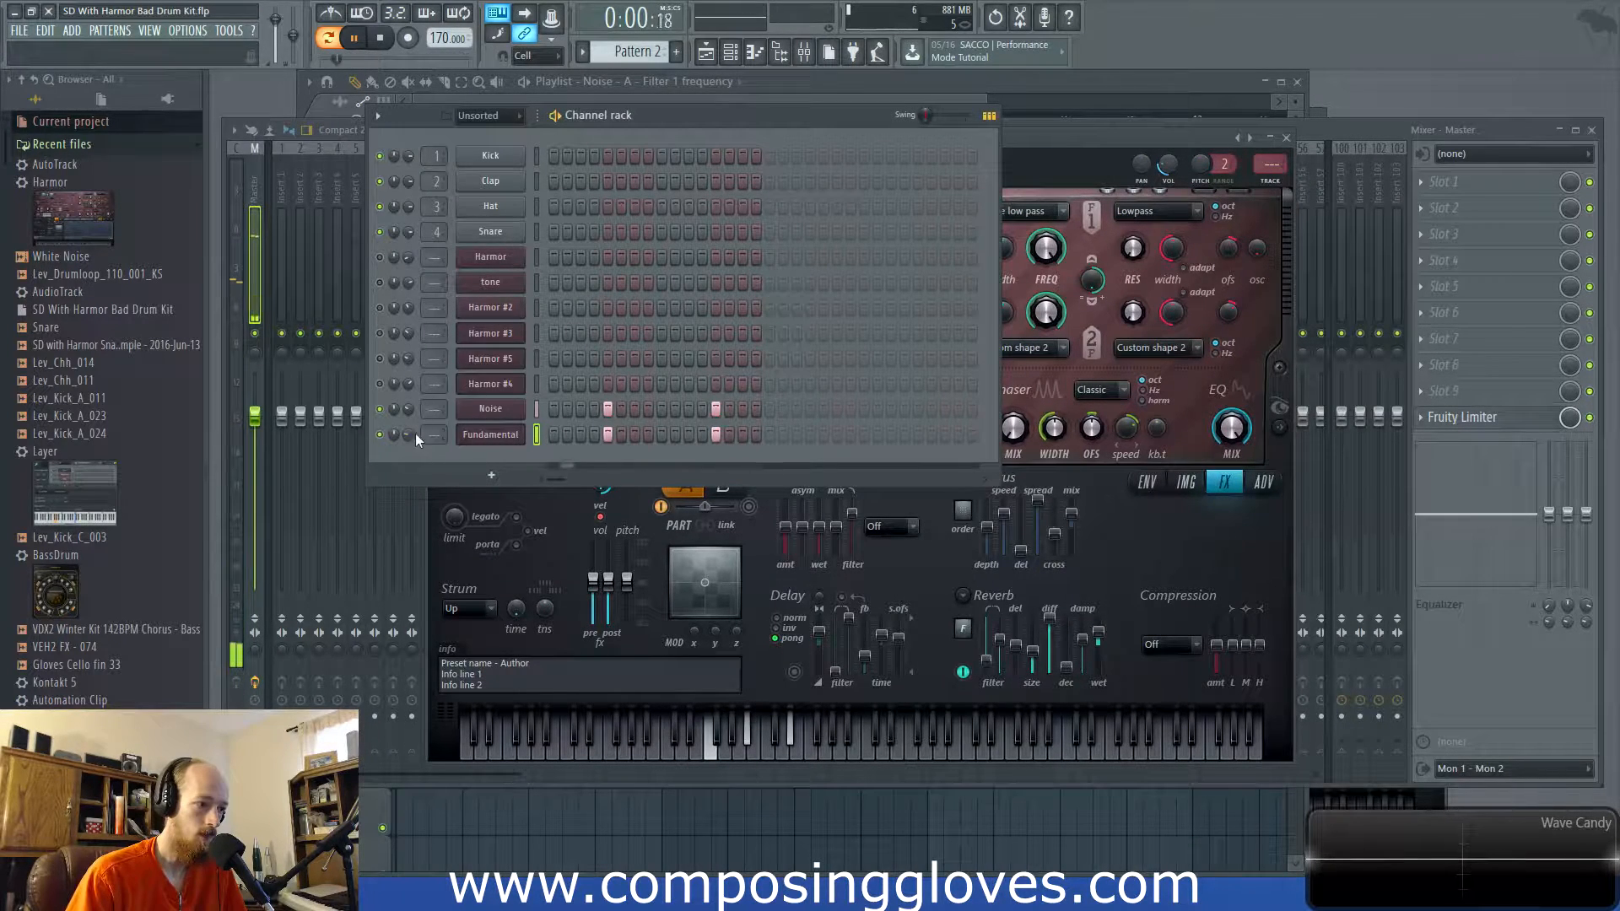
{"action": "left_click", "coordinate": [548, 511]}
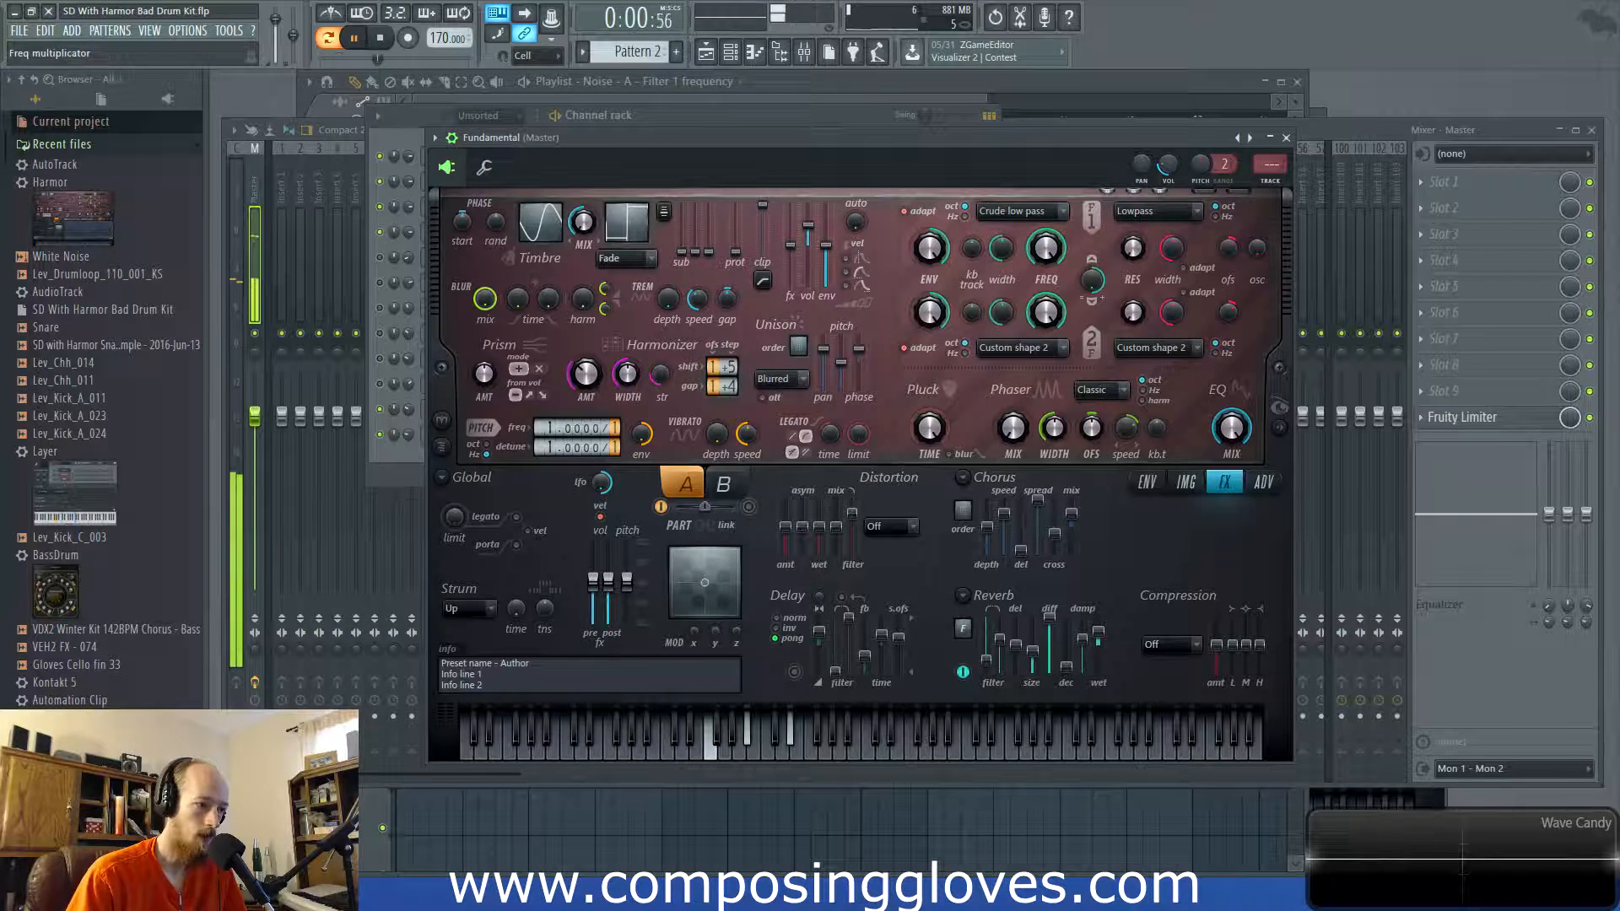
{"action": "scroll", "coordinate": [587, 423], "scroll_direction": "up", "scroll_amount": 1}
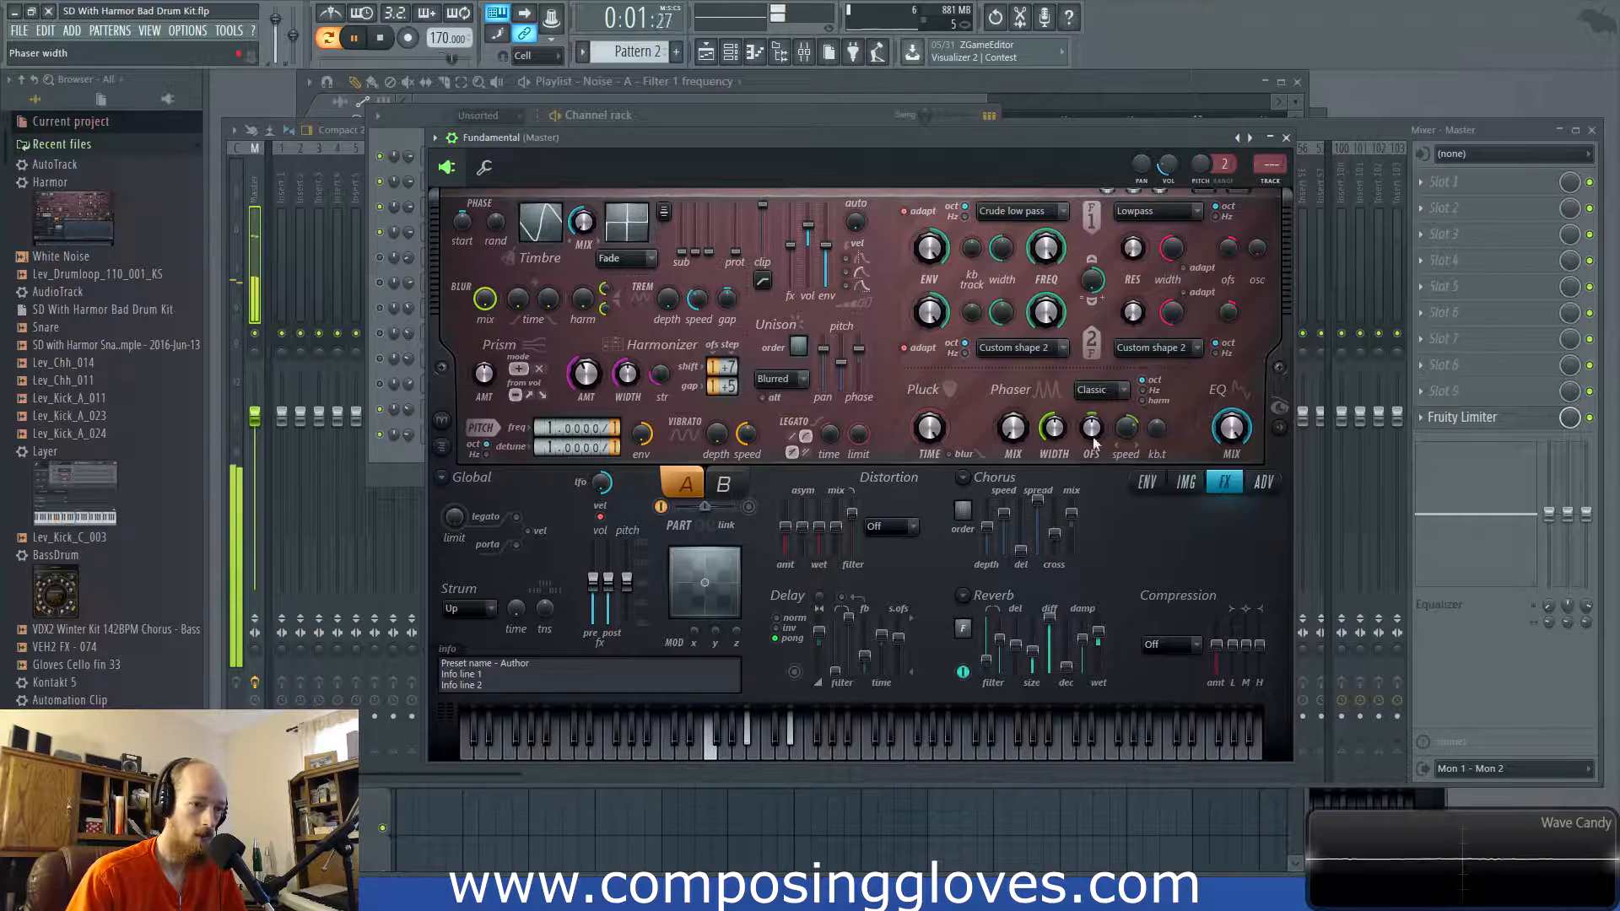
{"action": "left_click_drag", "start_coordinate": [1294, 426], "coordinate": [1389, 427]}
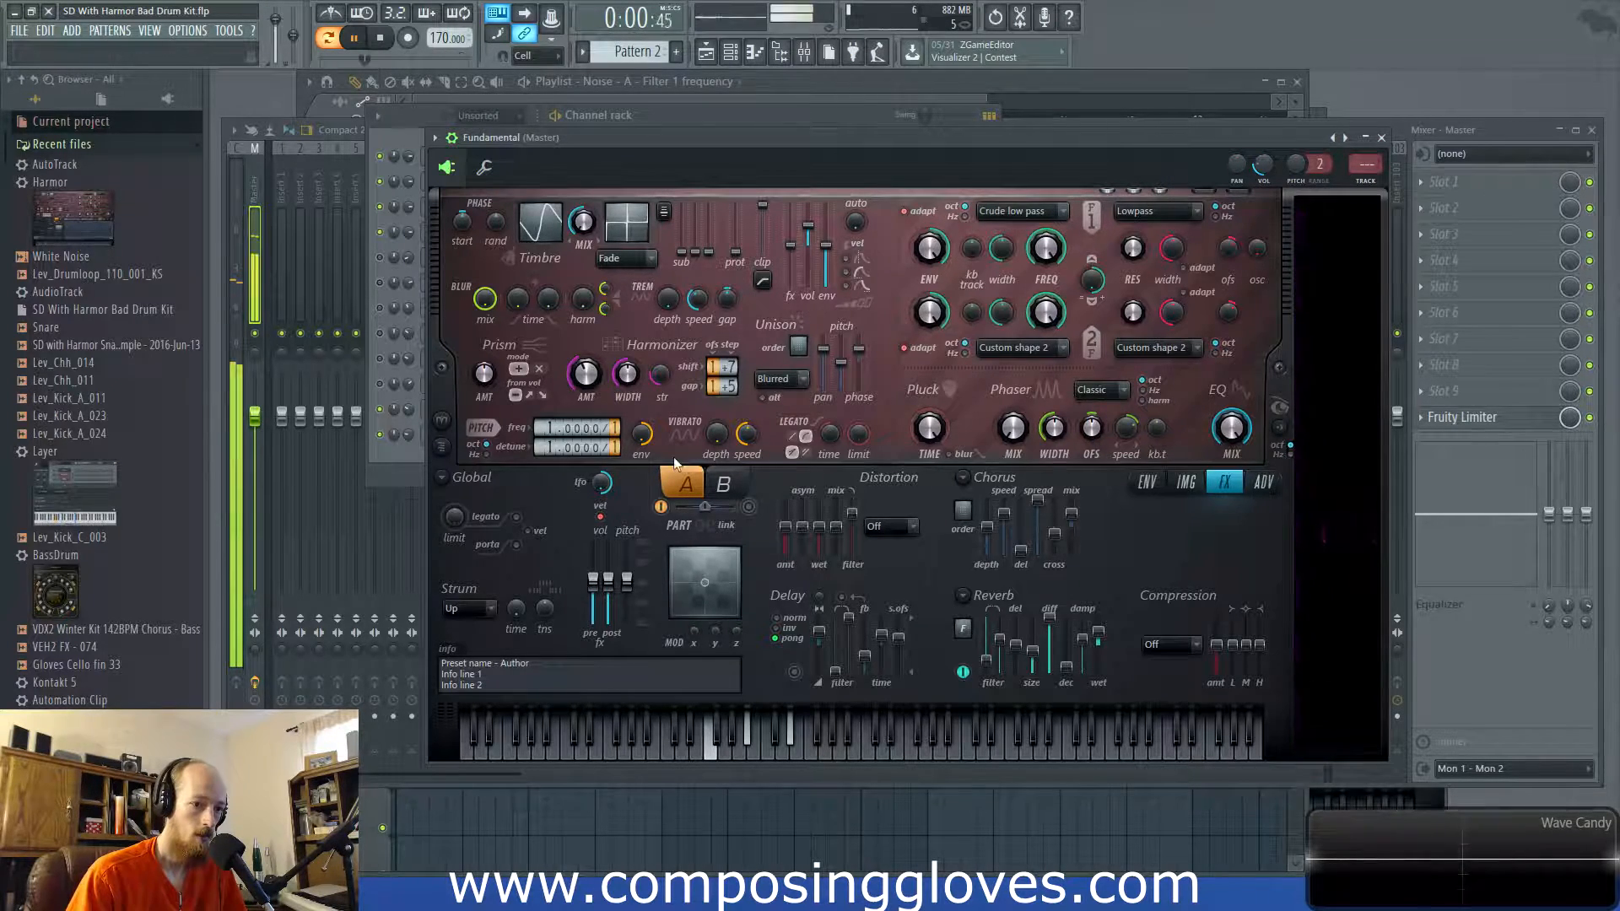
{"action": "left_click", "coordinate": [376, 444]}
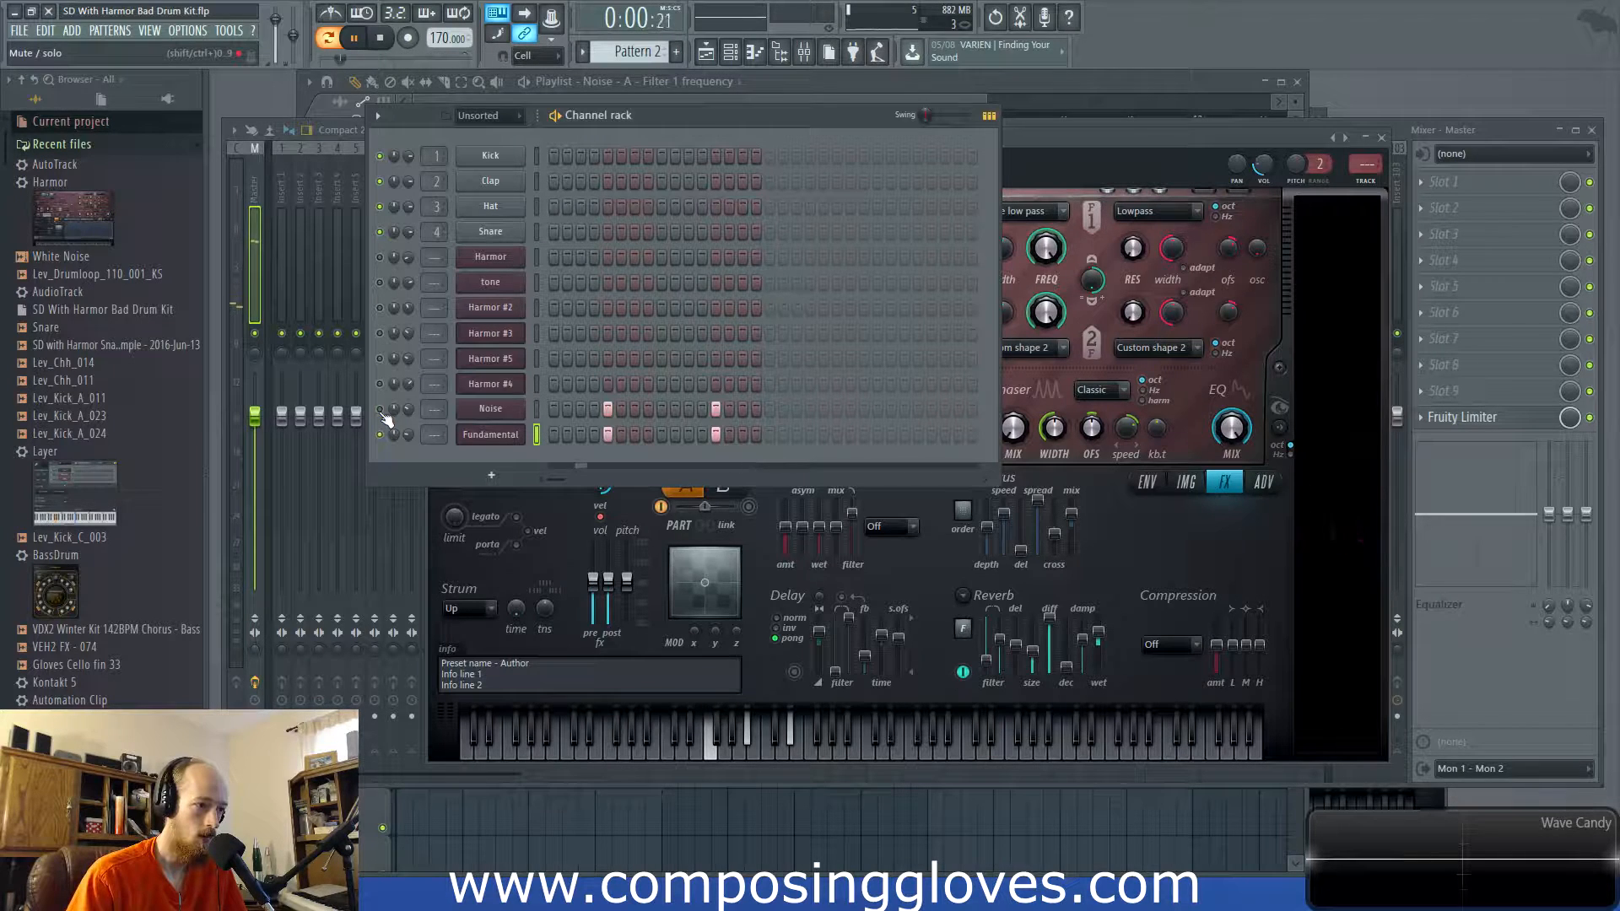
{"action": "left_click", "coordinate": [380, 409]}
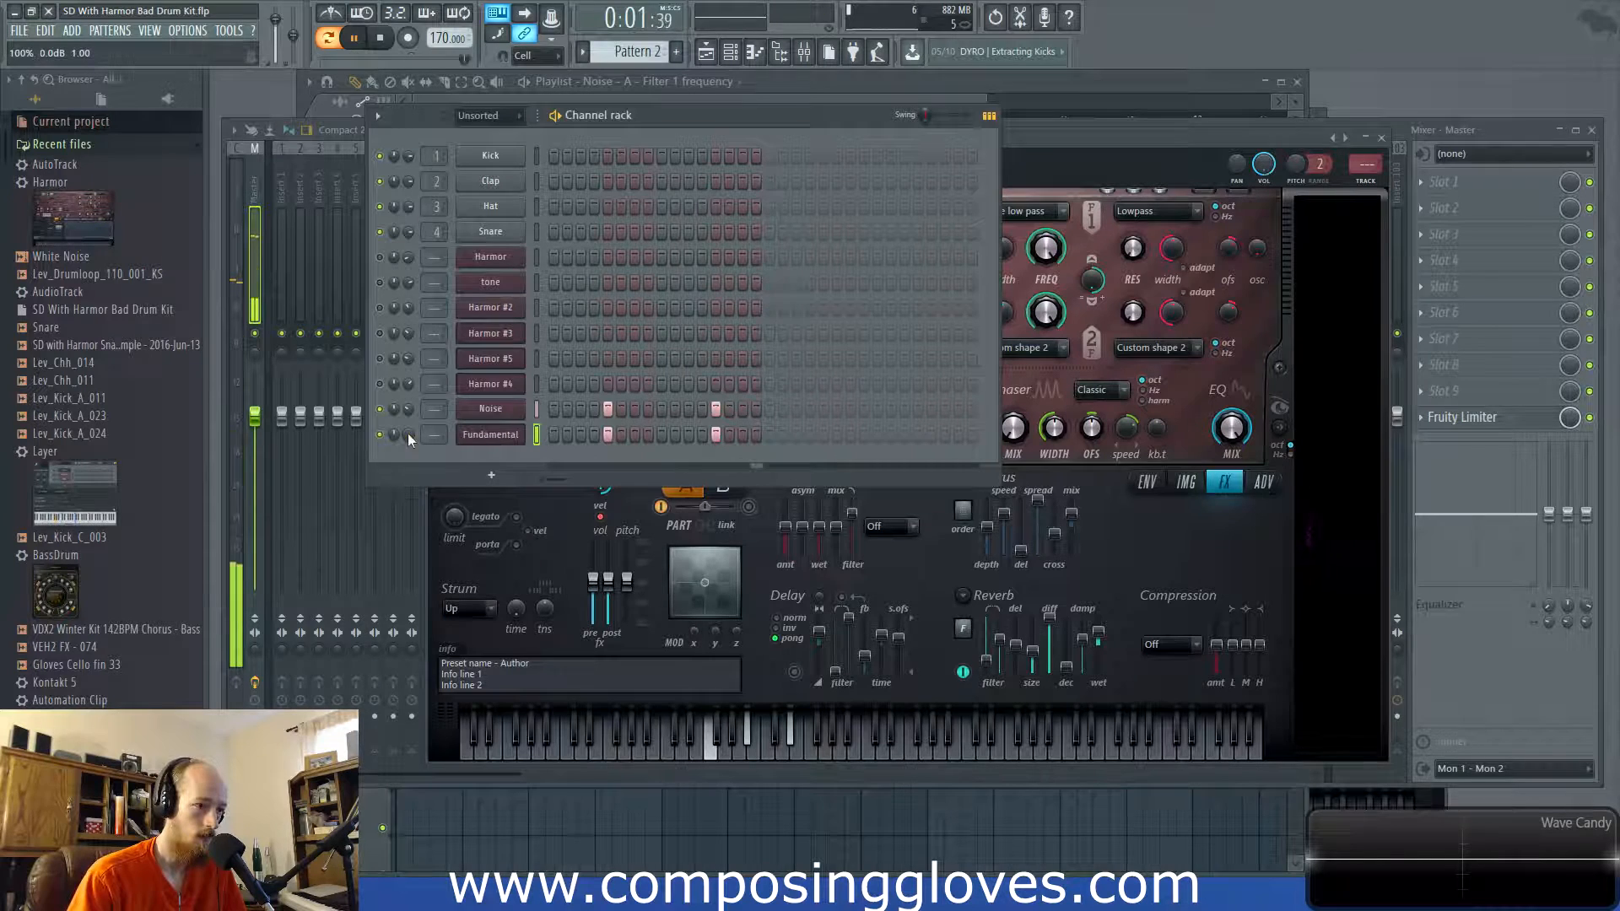
{"action": "key", "text": "space"}
{"action": "key", "text": "space"}
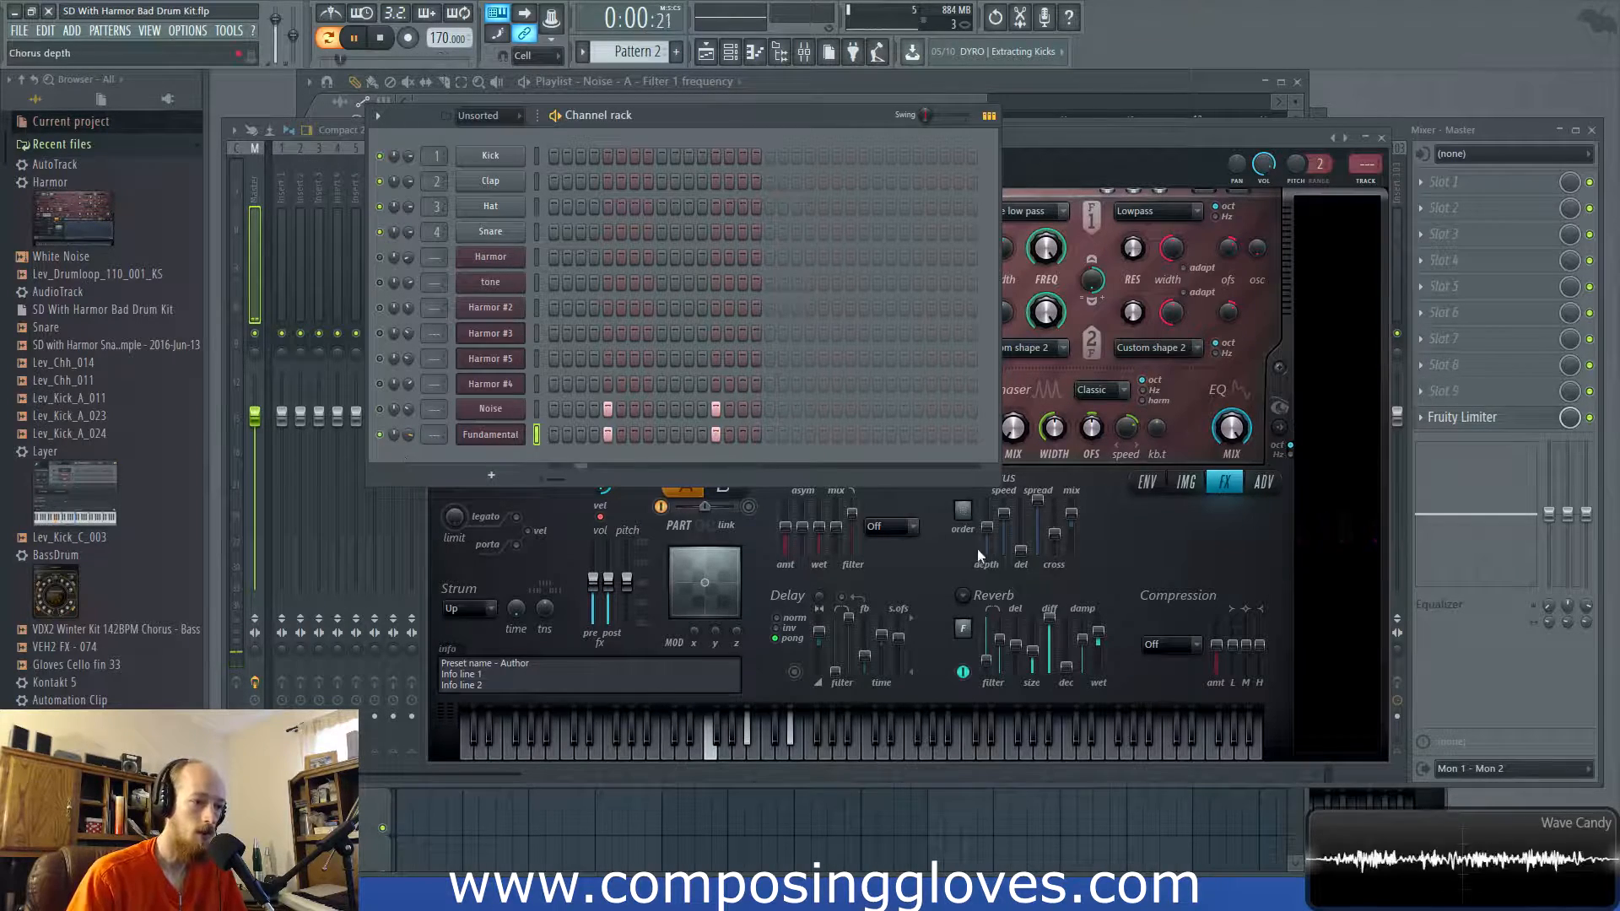
Raise the low-mid point of Fundamental's global EQ and set the Prism amount to about 46%
{"action": "left_click", "coordinate": [765, 573]}
{"action": "left_click", "coordinate": [1186, 481]}
{"action": "left_click", "coordinate": [1147, 482]}
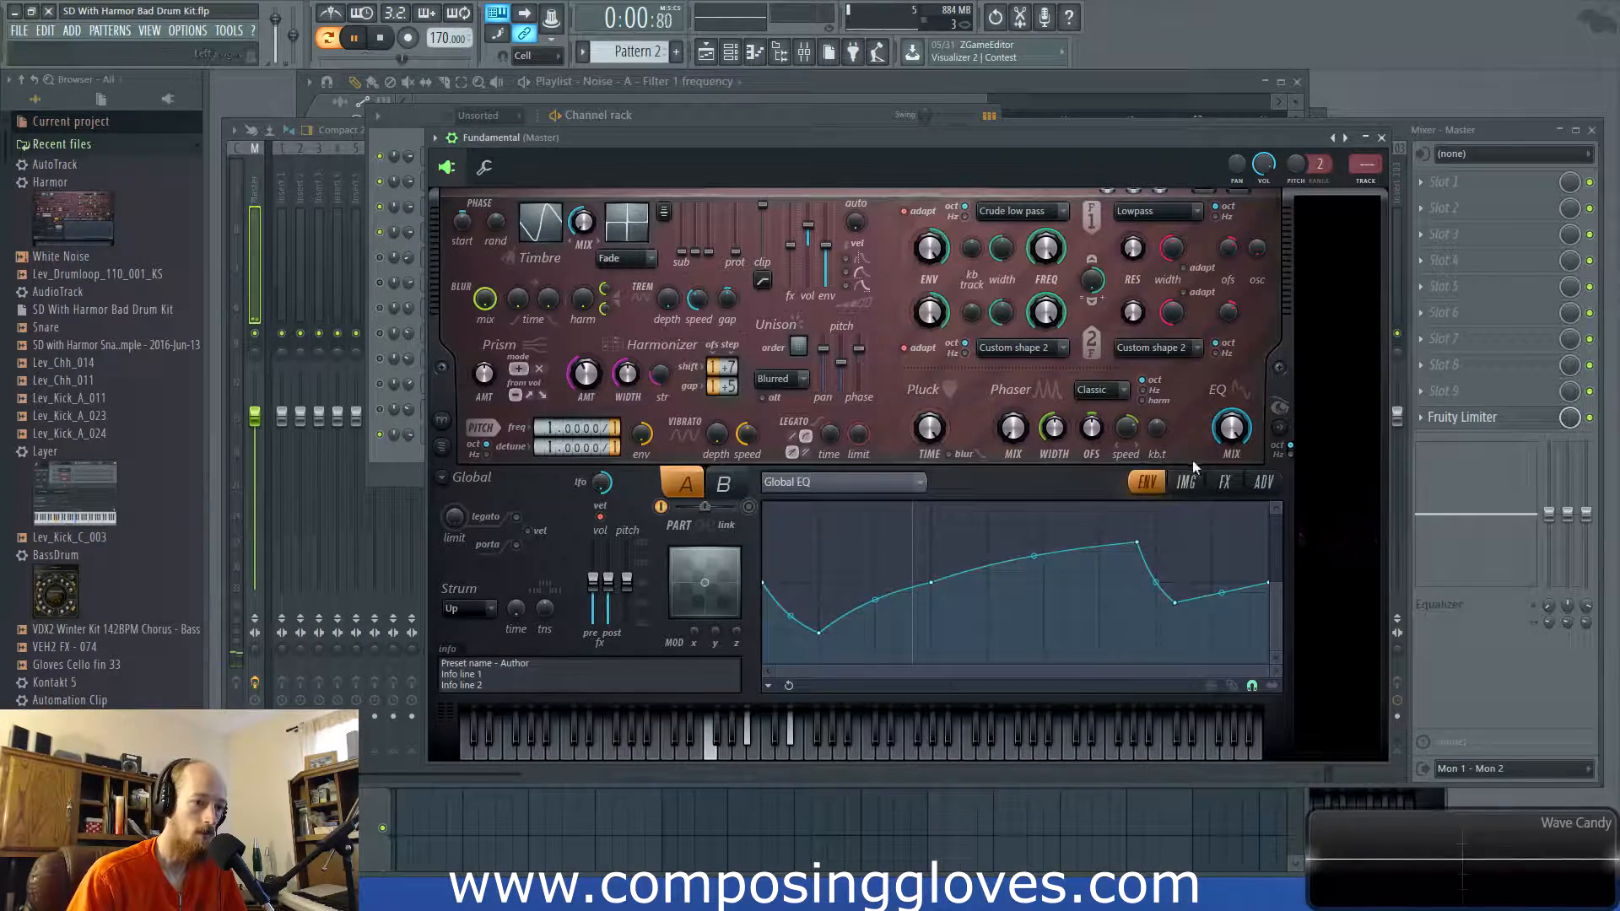
{"action": "left_click_drag", "start_coordinate": [922, 591], "coordinate": [897, 573]}
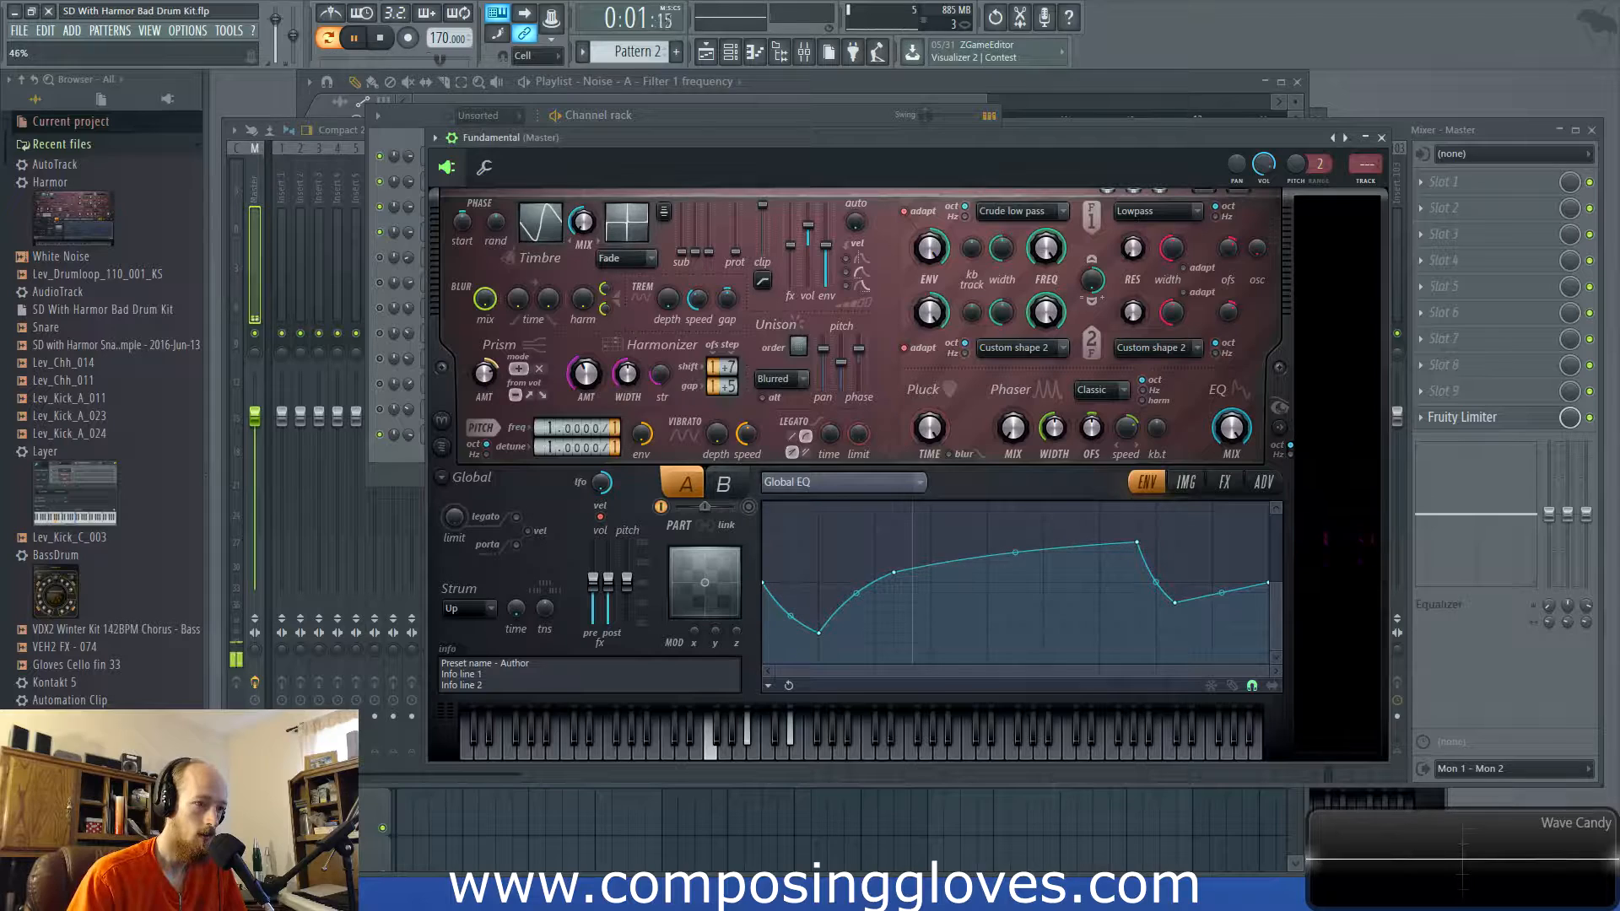
{"action": "left_click", "coordinate": [427, 461]}
{"action": "left_click", "coordinate": [513, 442]}
{"action": "right_click", "coordinate": [514, 438]}
{"action": "left_click", "coordinate": [463, 443]}
{"action": "left_click", "coordinate": [507, 439]}
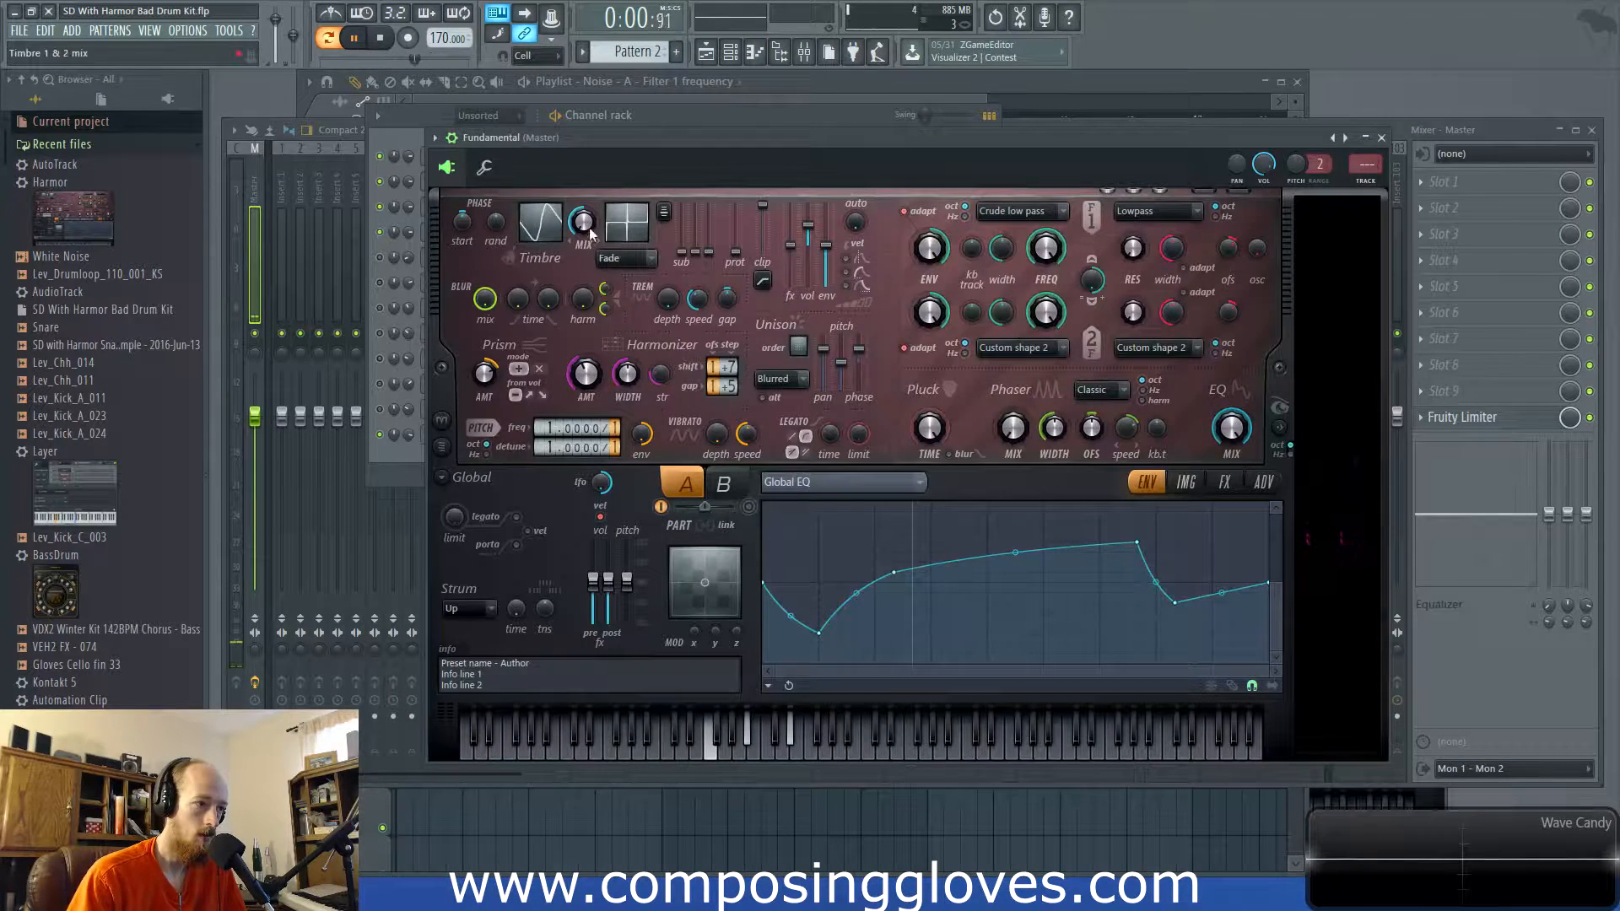
Restart playback and check the distortion types available in Fundamental's effects, leaving distortion off
{"action": "left_click", "coordinate": [402, 459]}
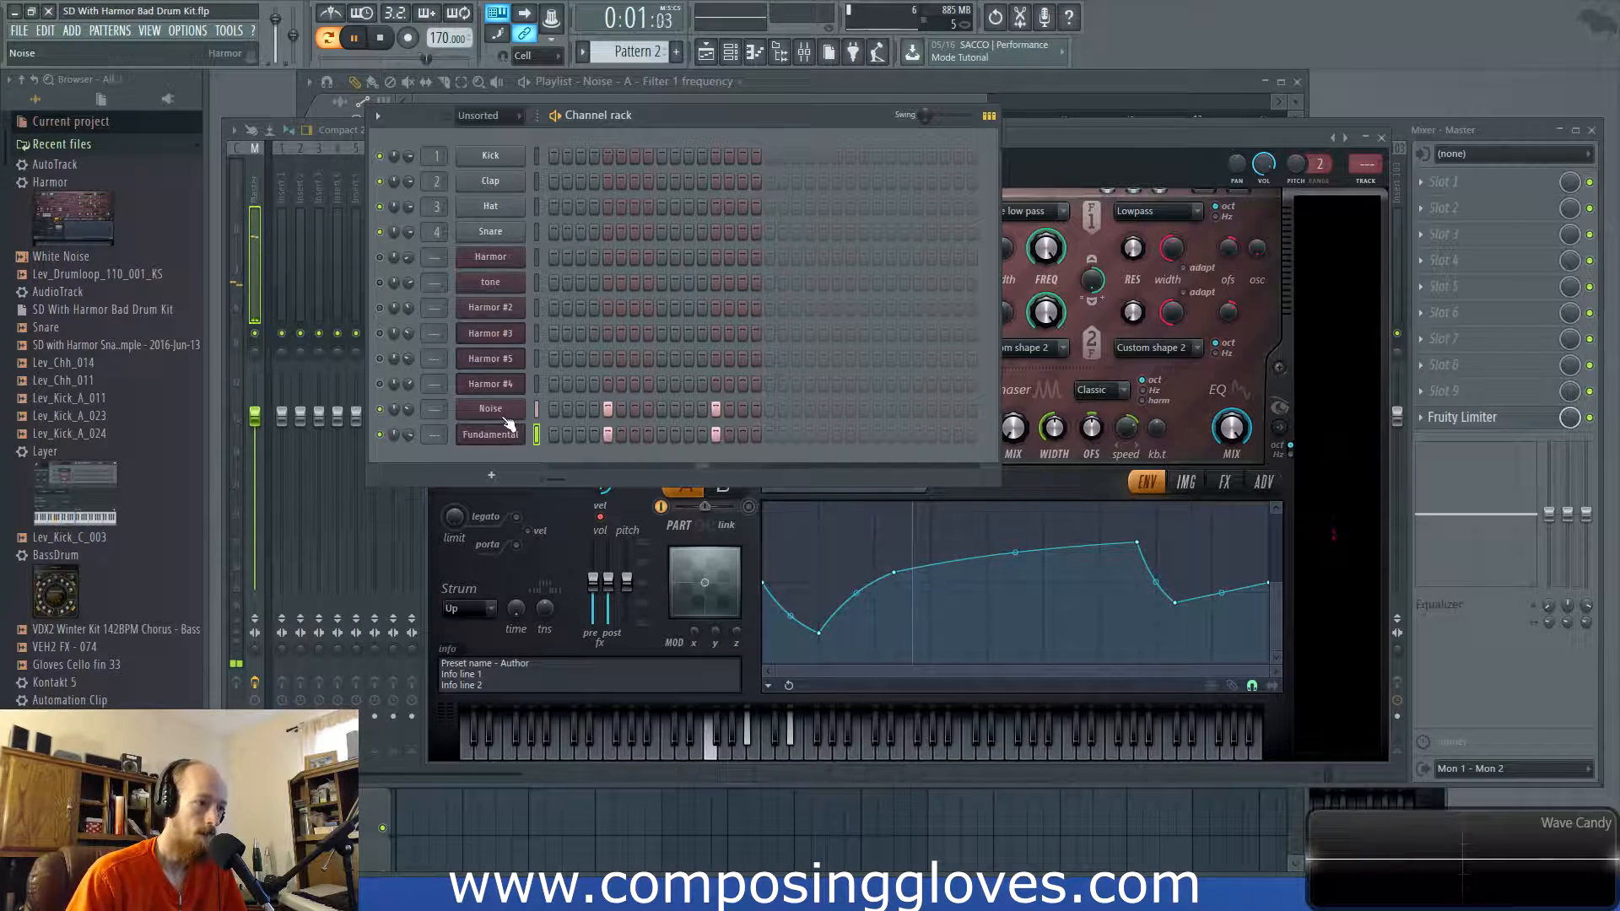
{"action": "key", "text": "space"}
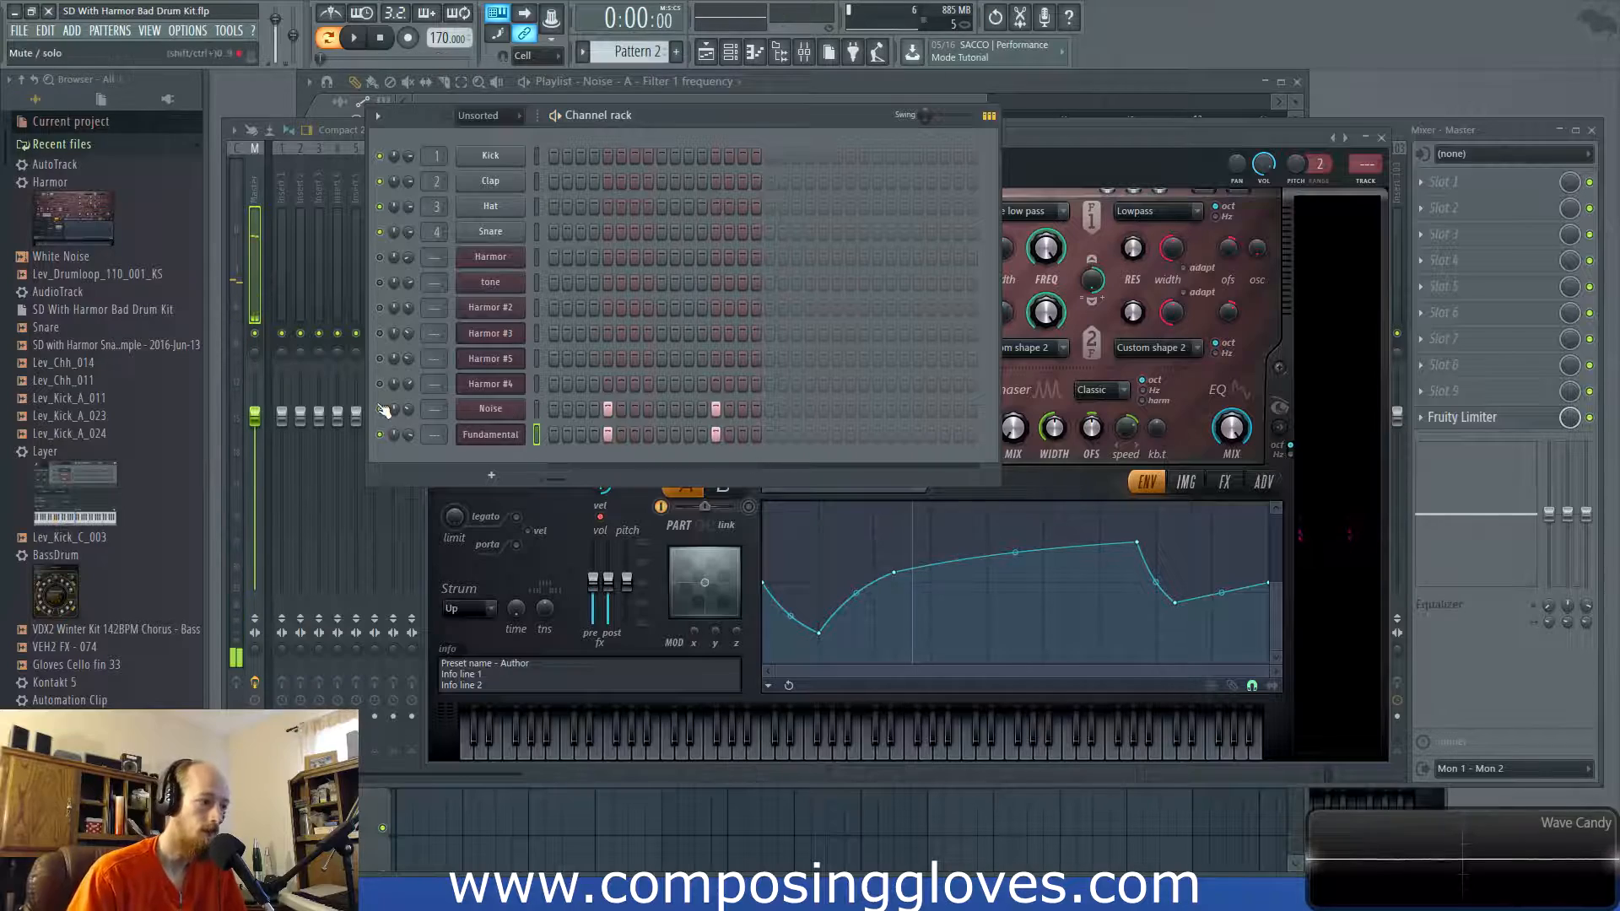
{"action": "left_click", "coordinate": [494, 432]}
{"action": "left_click", "coordinate": [472, 437]}
{"action": "key", "text": "space"}
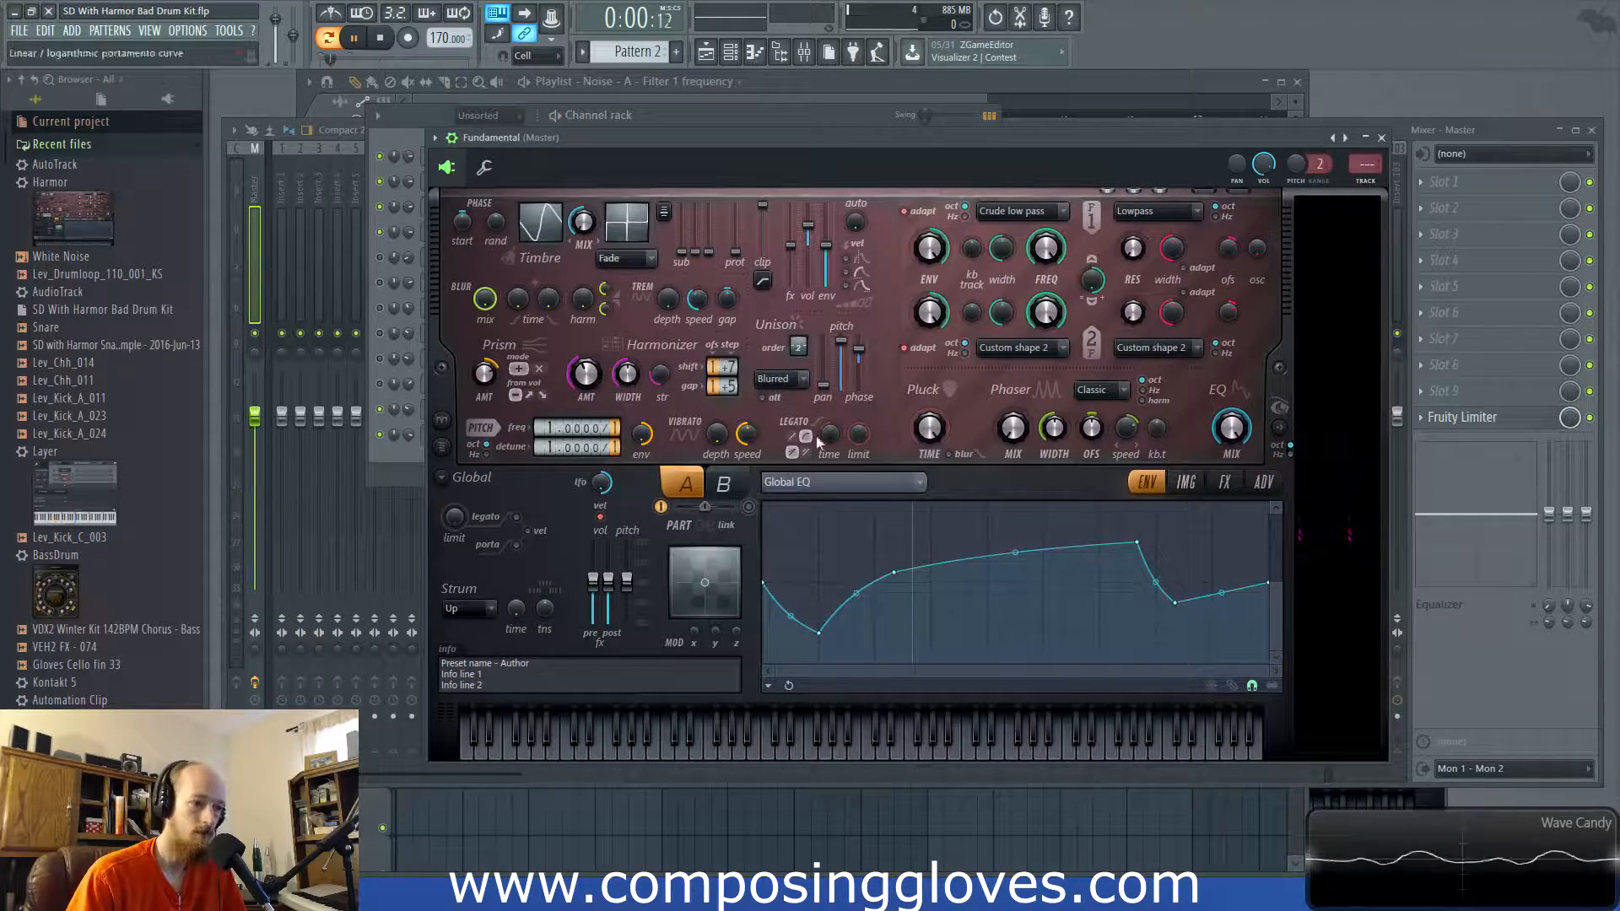
{"action": "left_click", "coordinate": [1220, 488]}
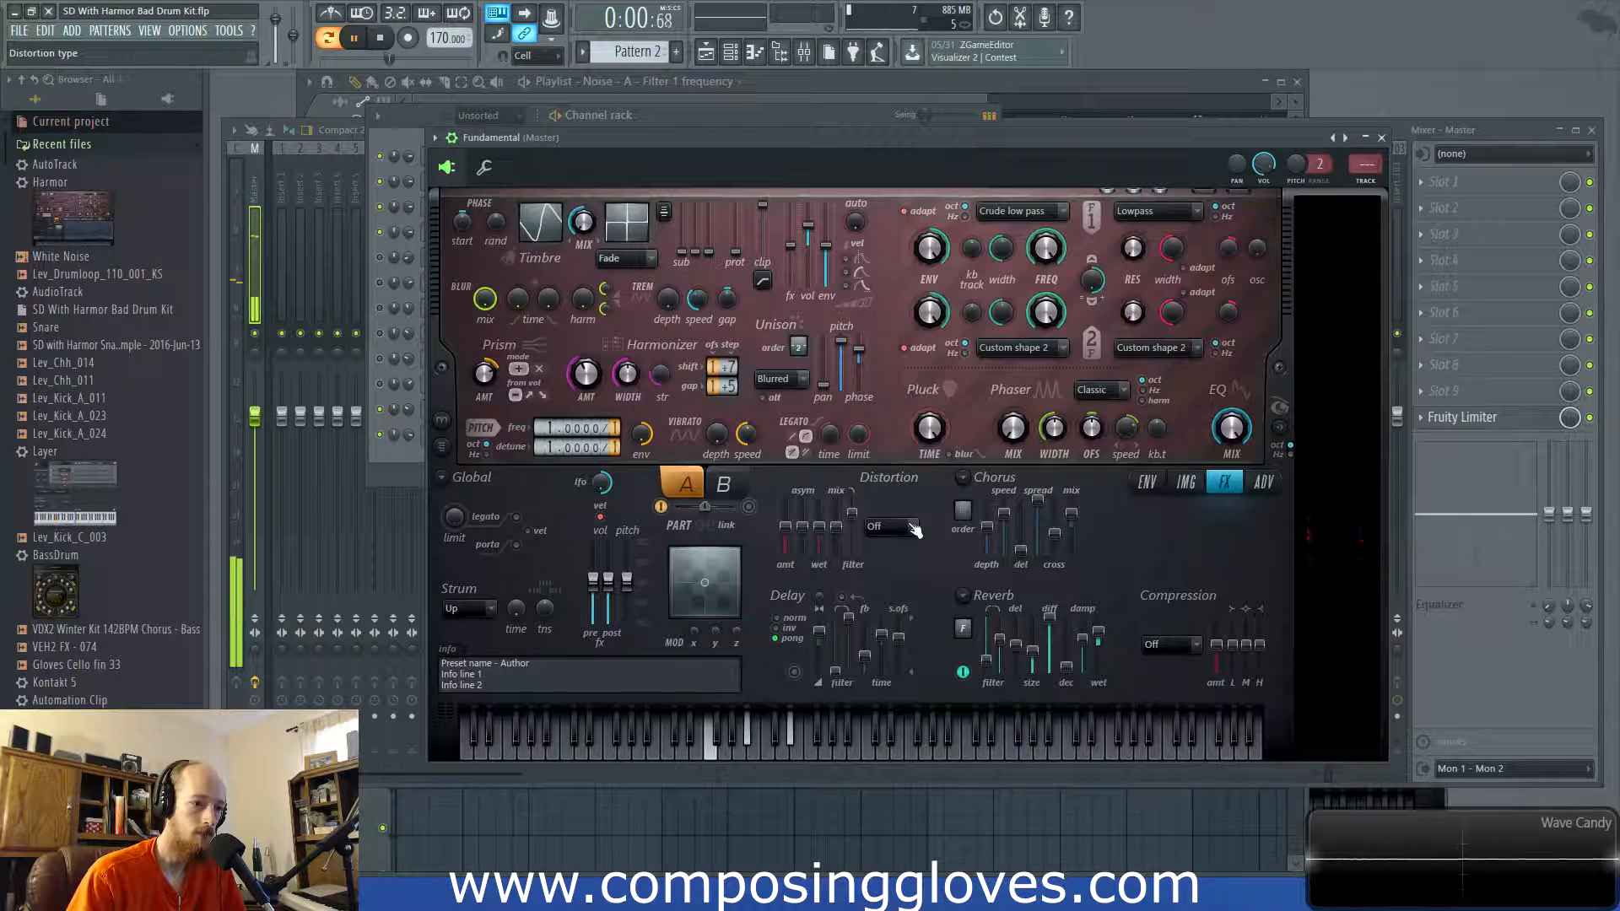
{"action": "left_click", "coordinate": [886, 528]}
{"action": "left_click", "coordinate": [882, 544]}
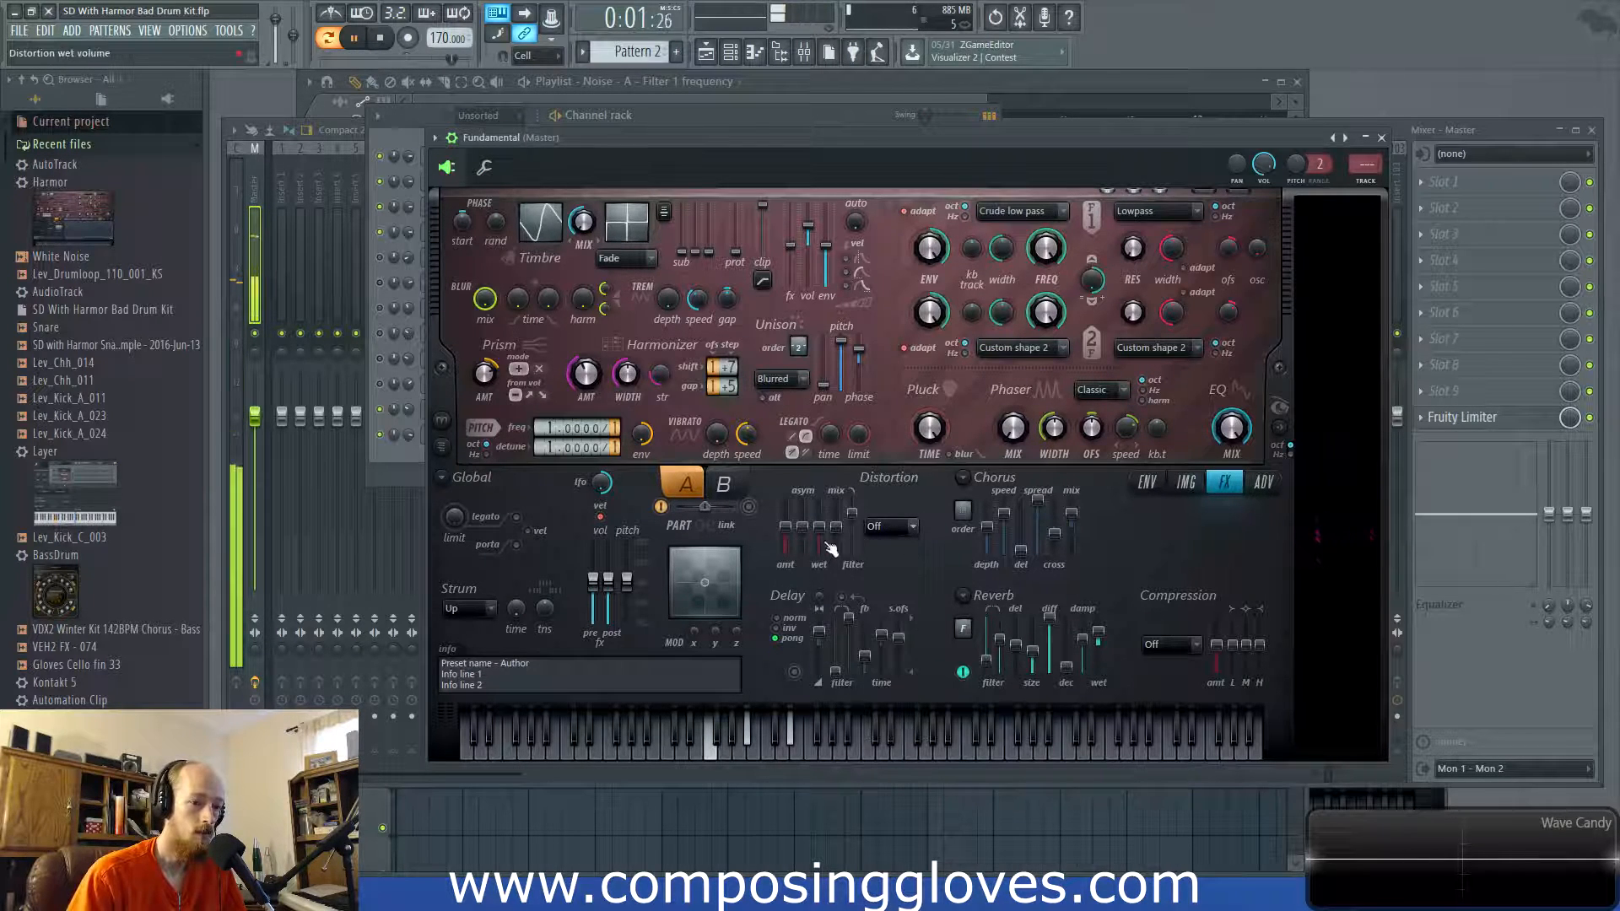
Shape Fundamental's pitch envelope to start at about +800 cents and fall along a steep curve to a short, low end point
{"action": "left_click", "coordinate": [1148, 482]}
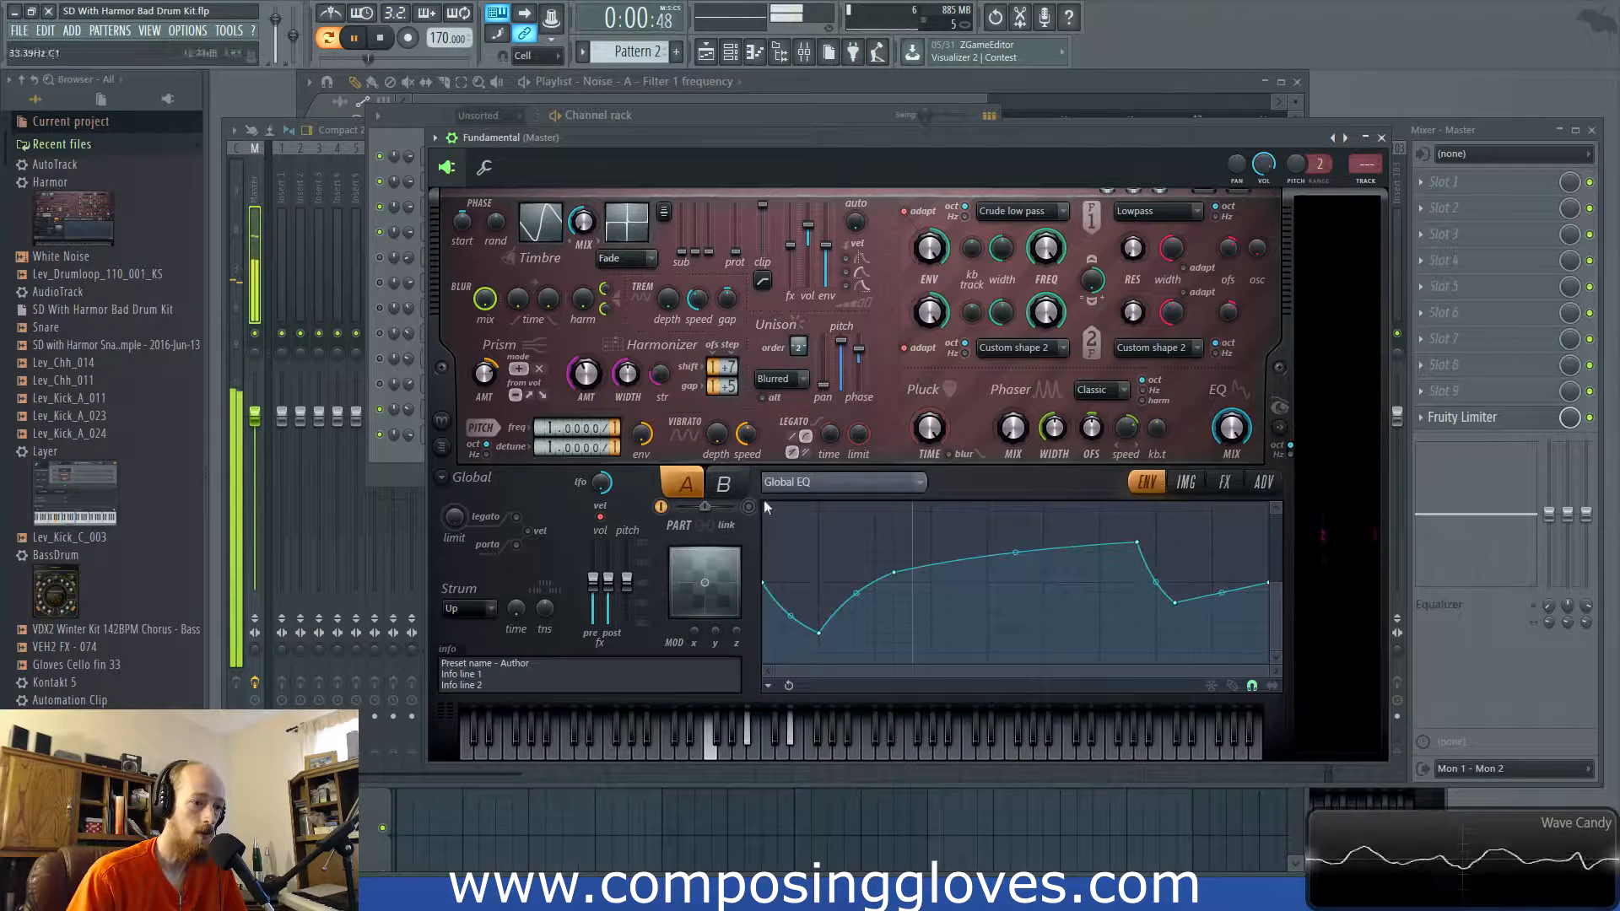
{"action": "left_click", "coordinate": [861, 484]}
{"action": "left_click", "coordinate": [786, 751]}
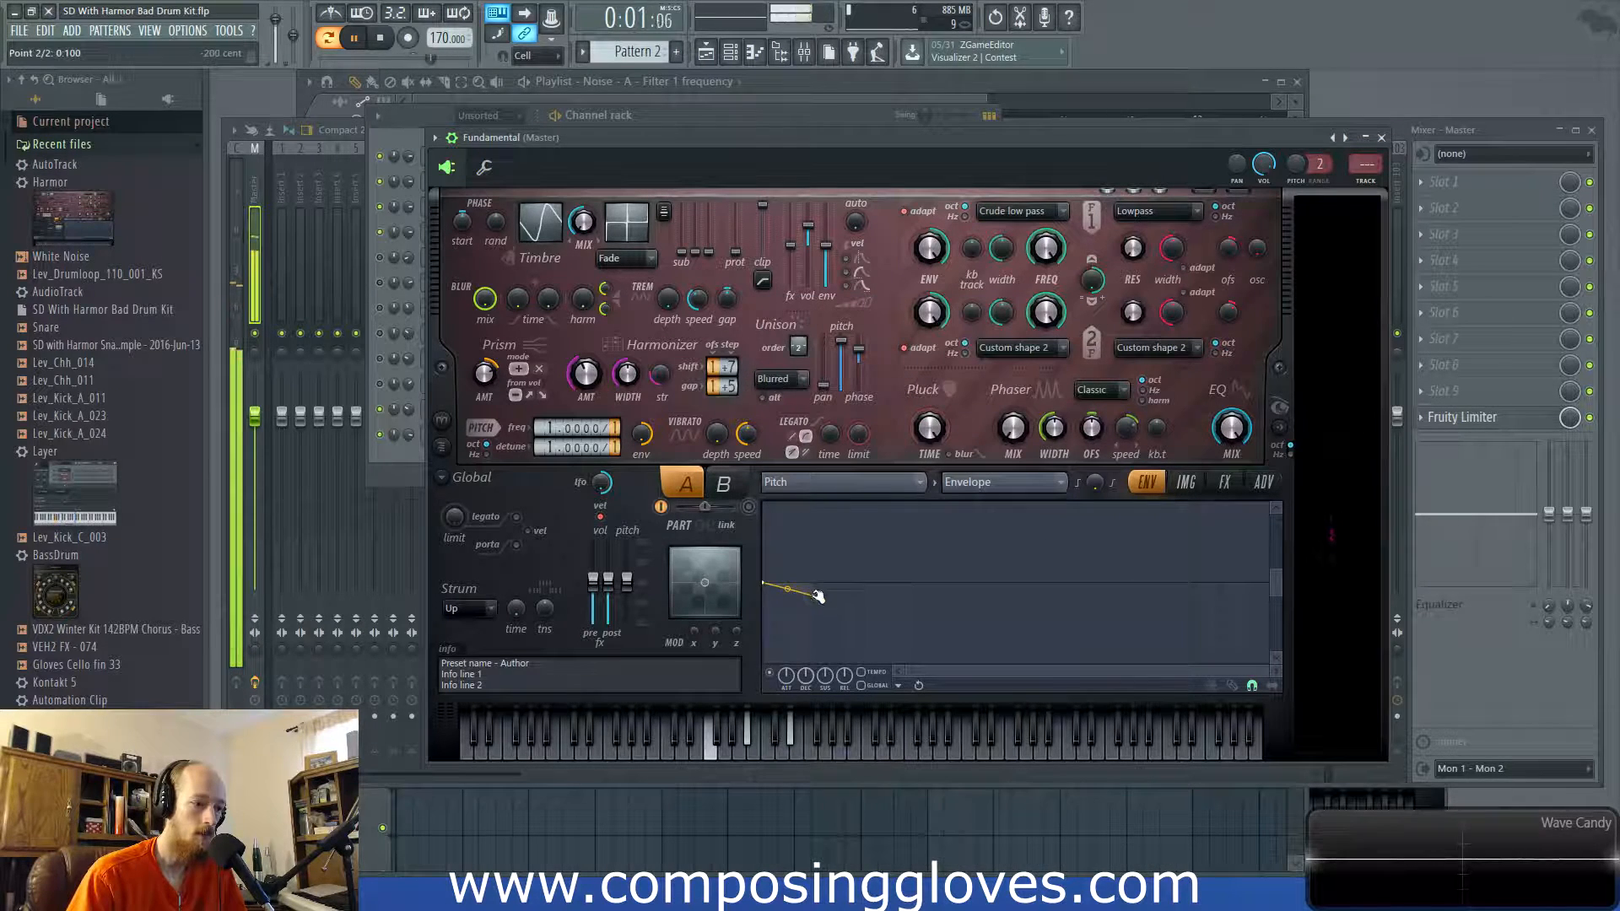
{"action": "left_click_drag", "start_coordinate": [780, 616], "coordinate": [816, 652]}
{"action": "left_click_drag", "start_coordinate": [762, 582], "coordinate": [763, 529]}
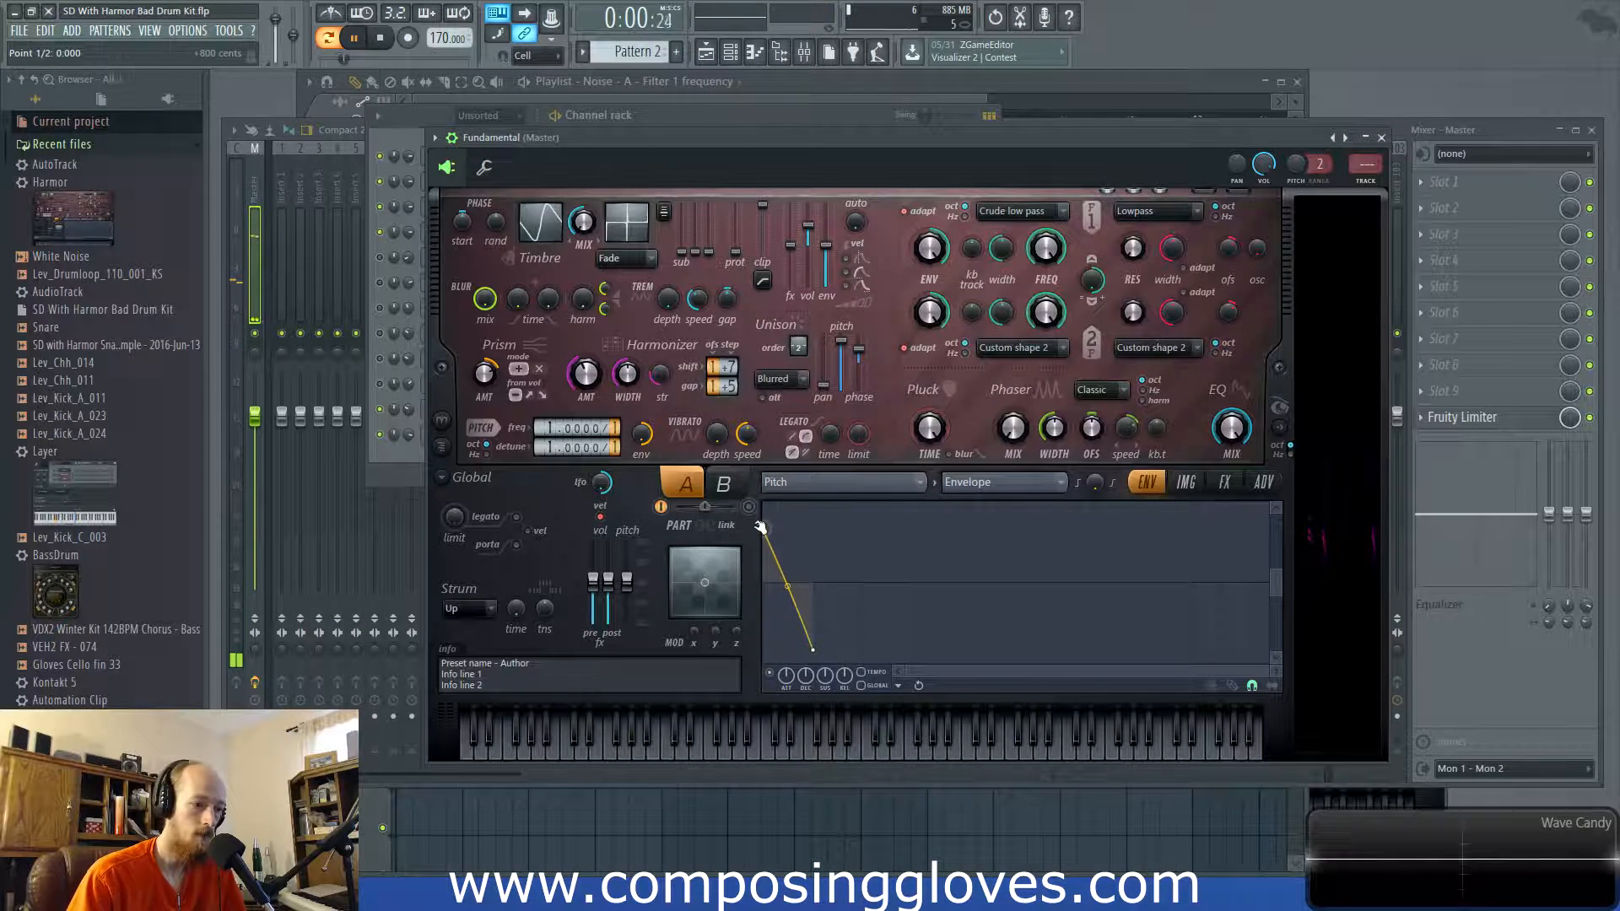
{"action": "left_click_drag", "start_coordinate": [787, 588], "coordinate": [787, 639]}
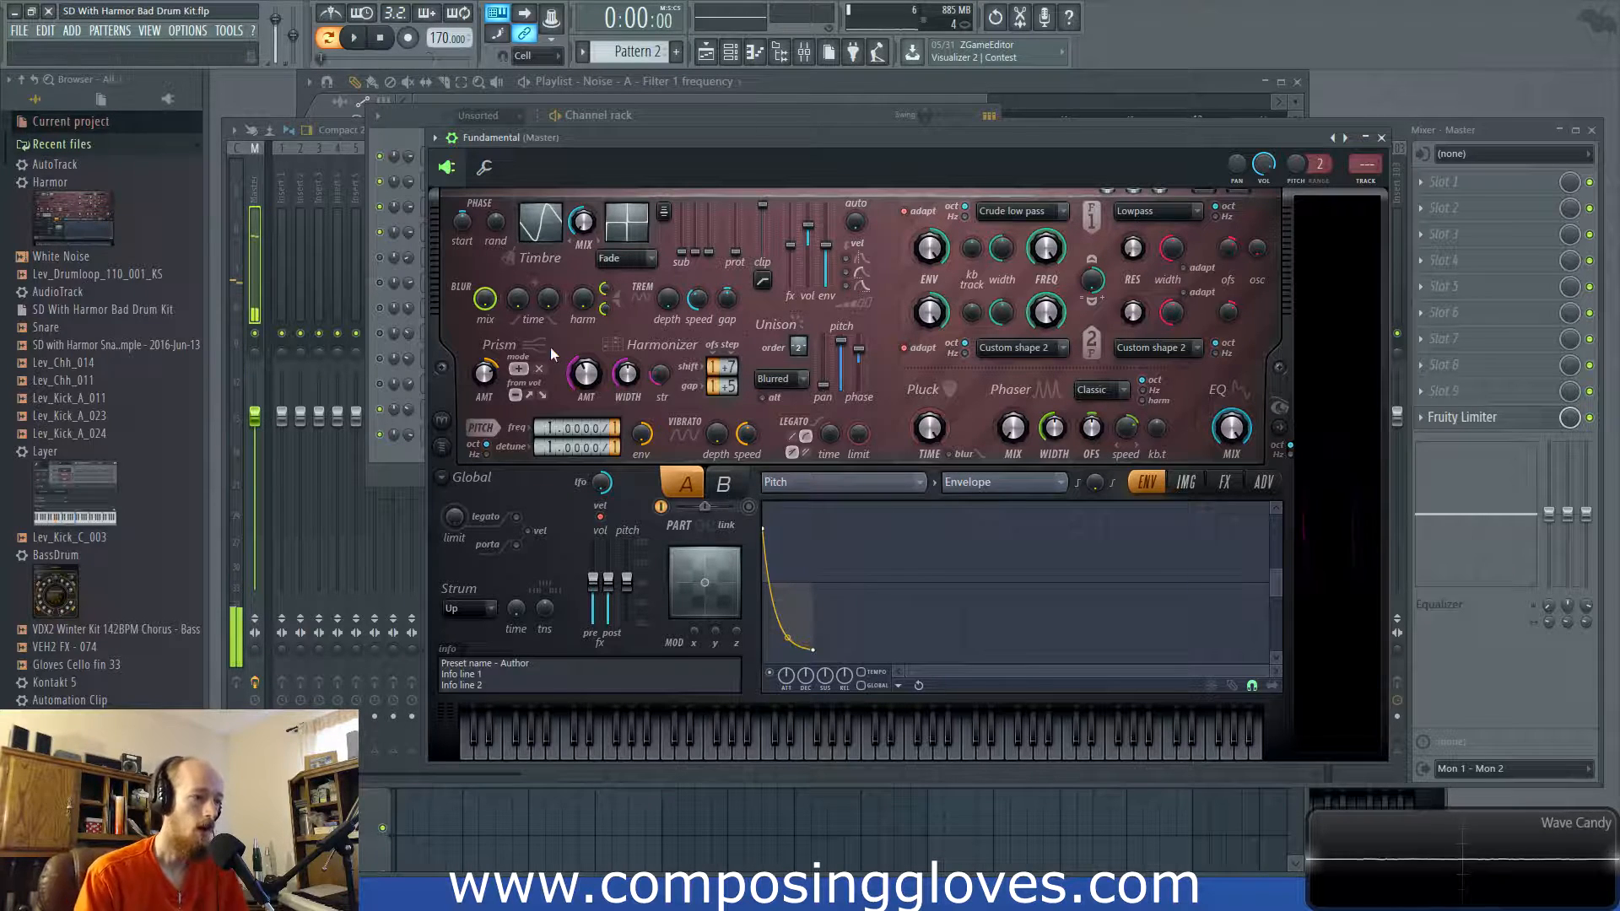
With the pattern playing, set Noise's filter frequency to about 89% and slightly lengthen the early decay of its volume envelope
{"action": "key", "text": "space"}
{"action": "left_click", "coordinate": [416, 445]}
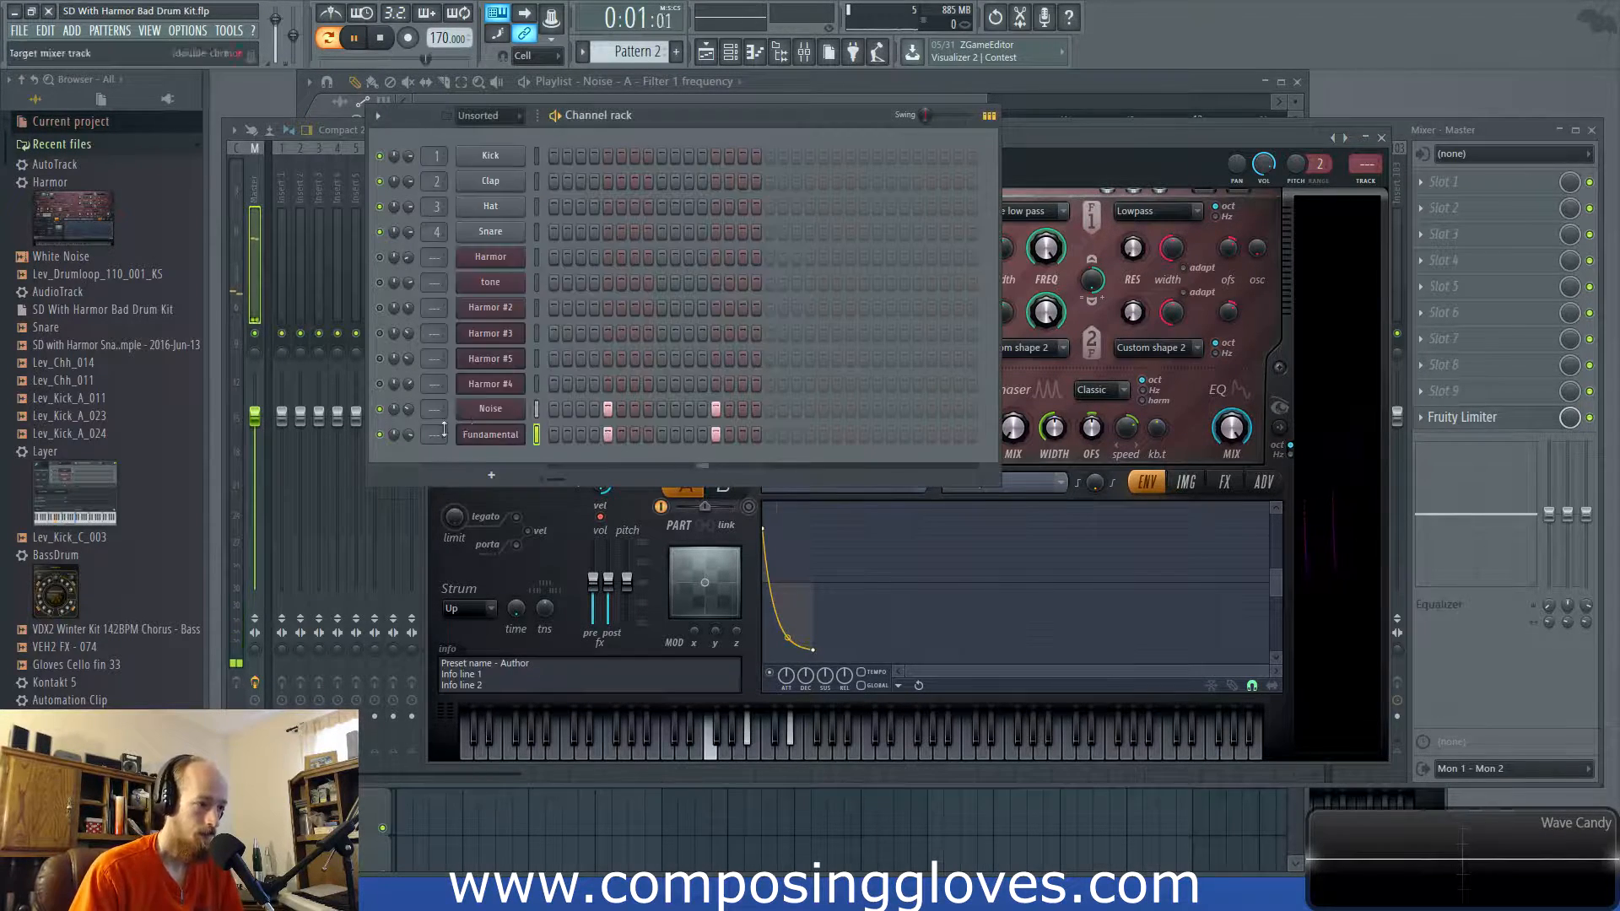
{"action": "left_click", "coordinate": [495, 408]}
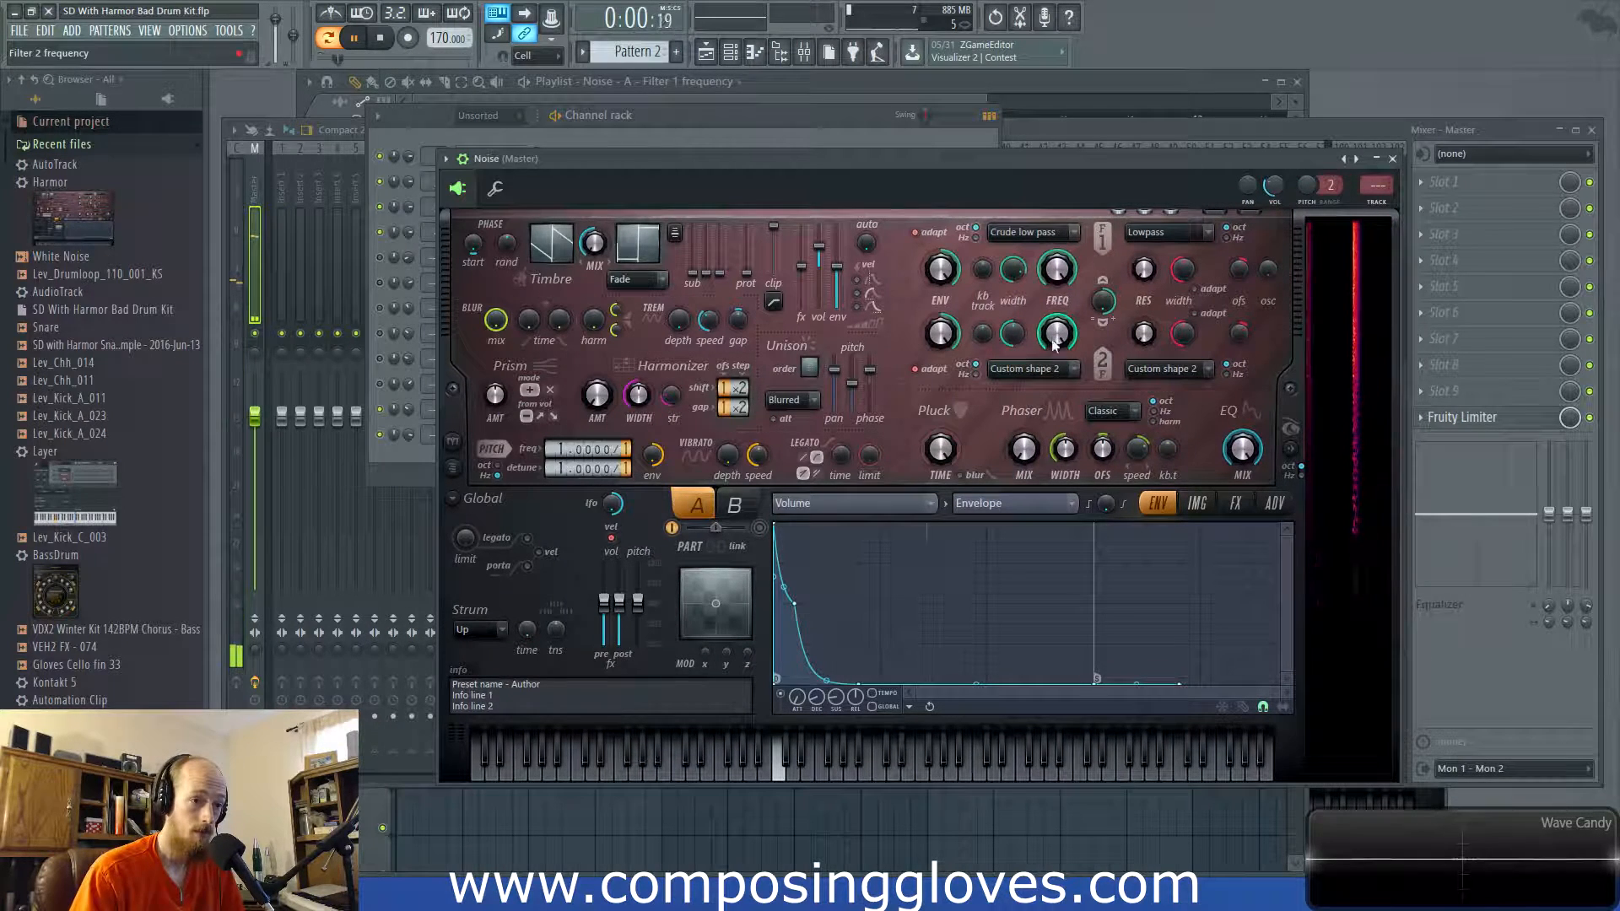
{"action": "scroll", "coordinate": [1062, 267], "scroll_direction": "down", "scroll_amount": 5}
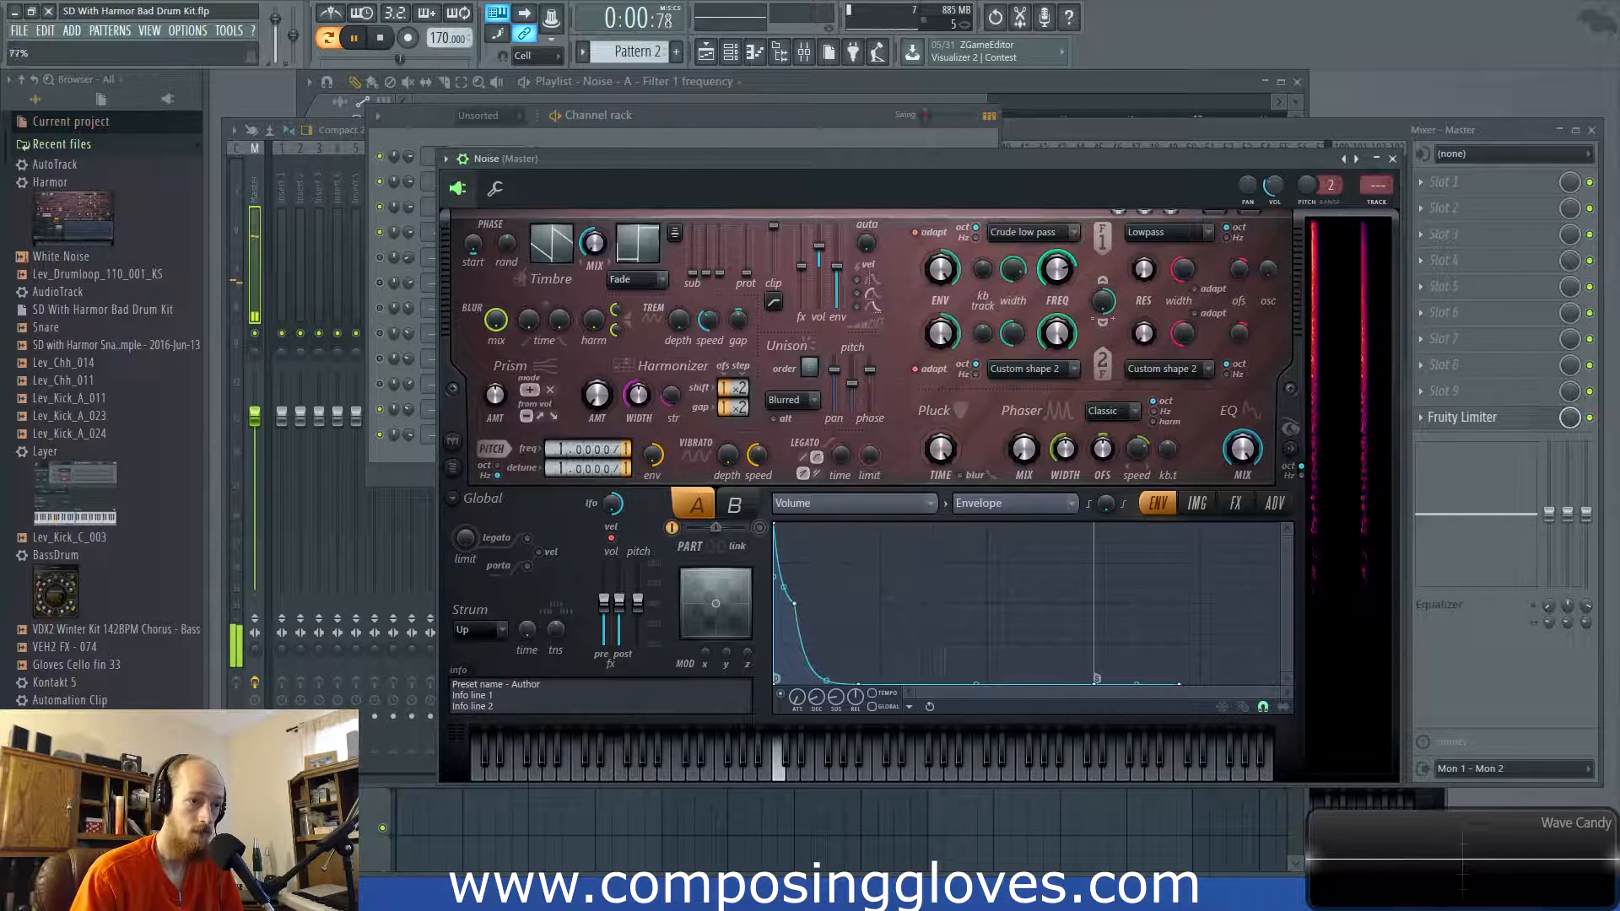
{"action": "scroll", "coordinate": [1062, 267], "scroll_direction": "up", "scroll_amount": 1}
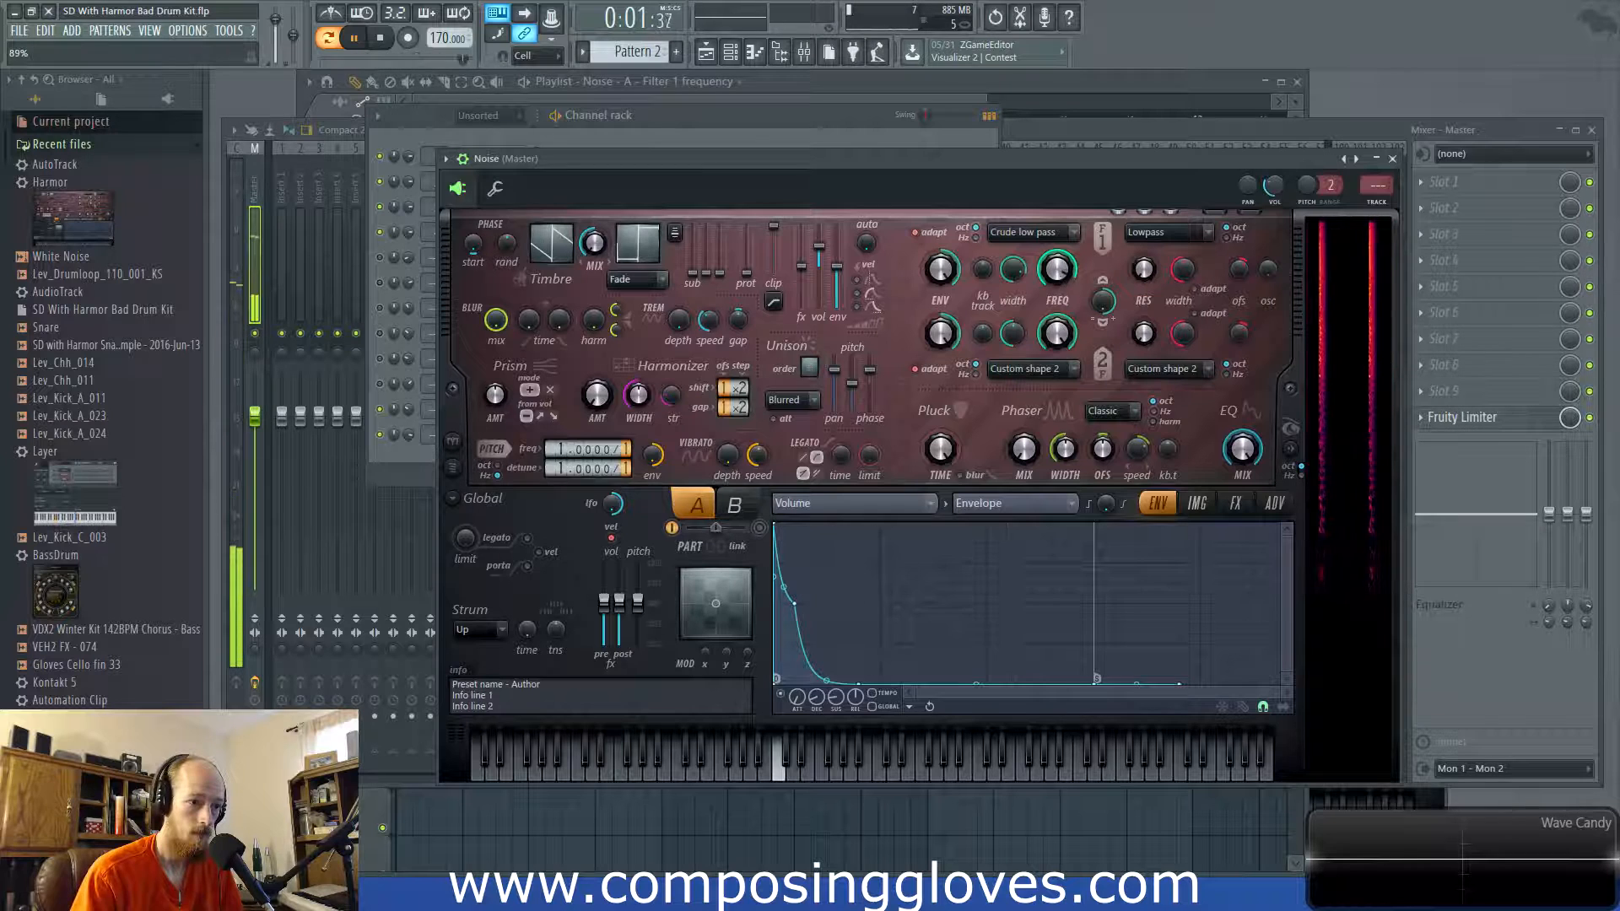
{"action": "left_click_drag", "start_coordinate": [826, 680], "coordinate": [826, 683]}
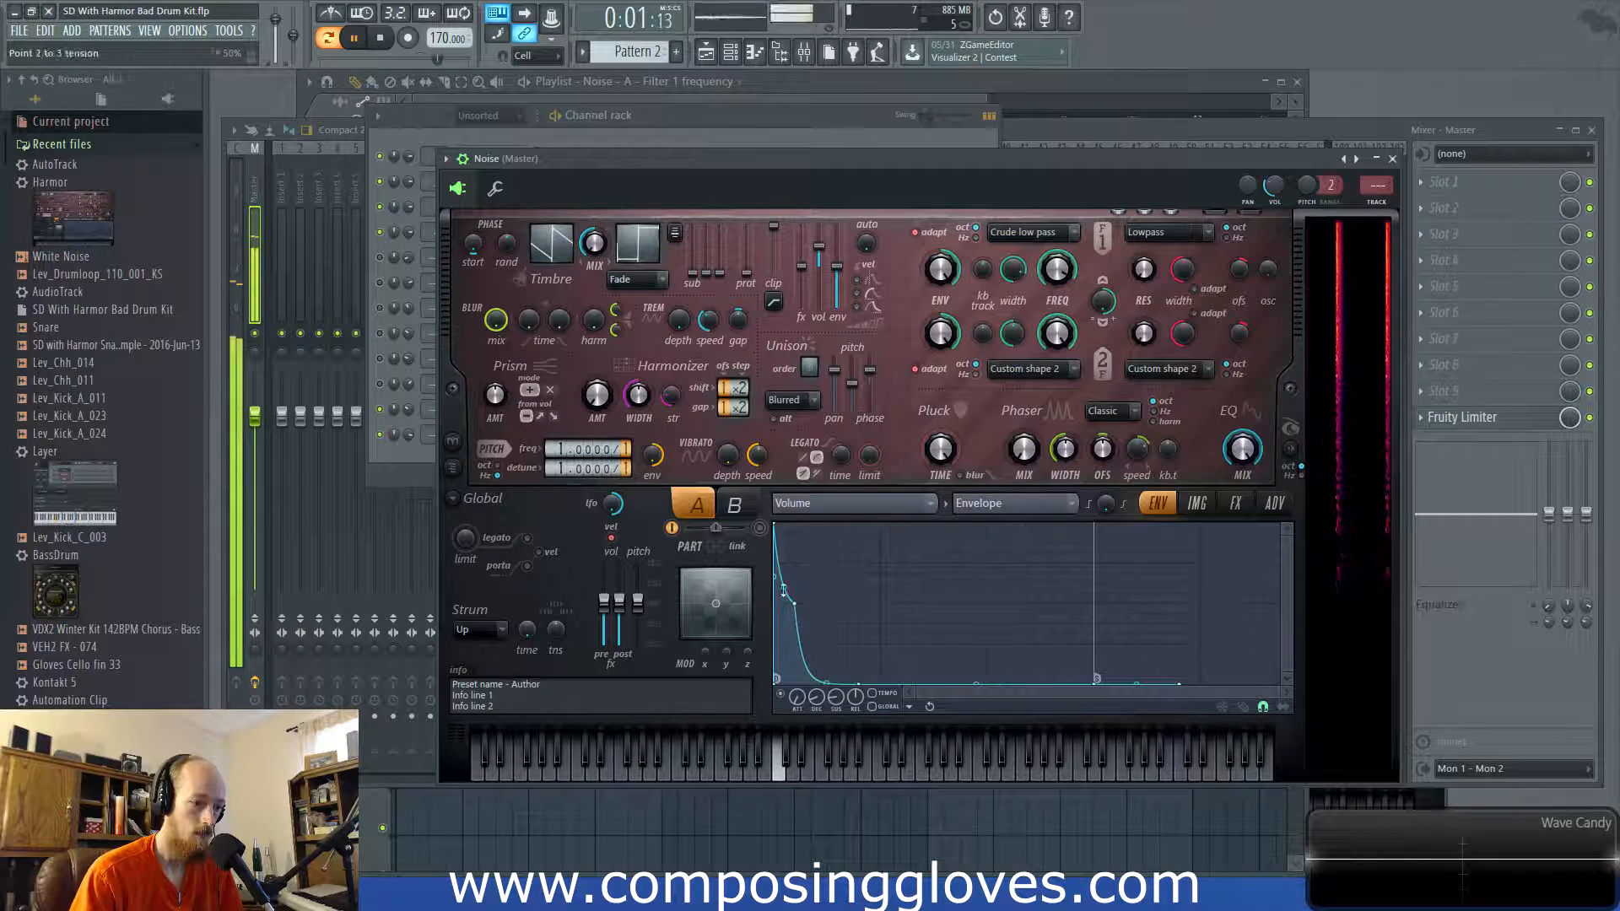
{"action": "left_click_drag", "start_coordinate": [794, 602], "coordinate": [807, 606]}
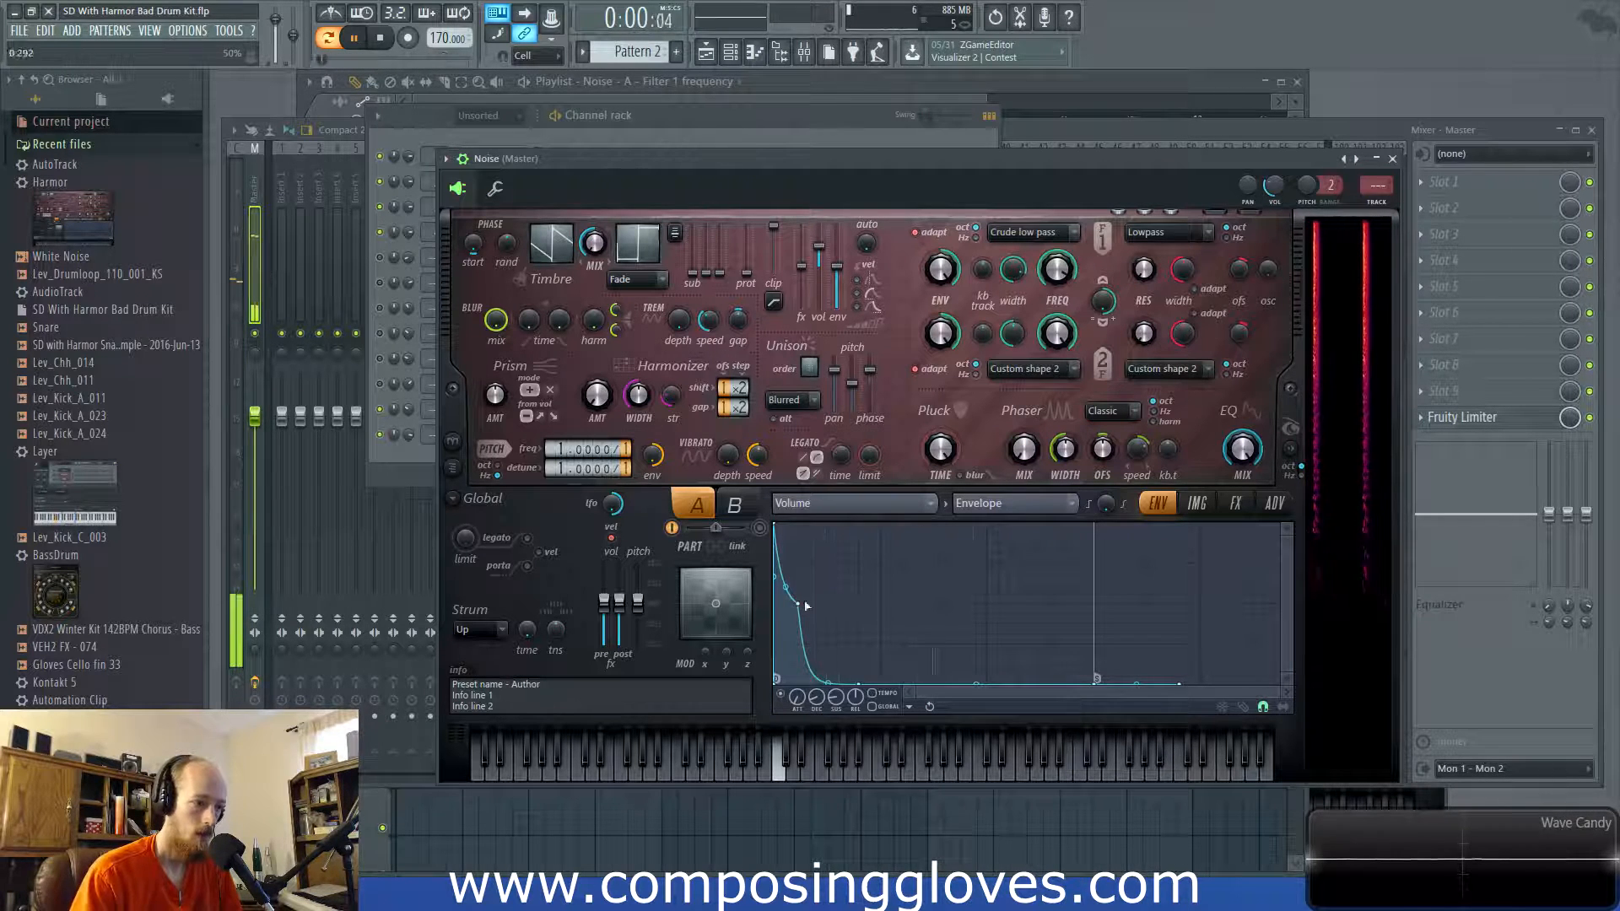
Open the Fundamental channel's notes in the piano roll
{"action": "left_click", "coordinate": [392, 459]}
{"action": "left_click", "coordinate": [498, 412]}
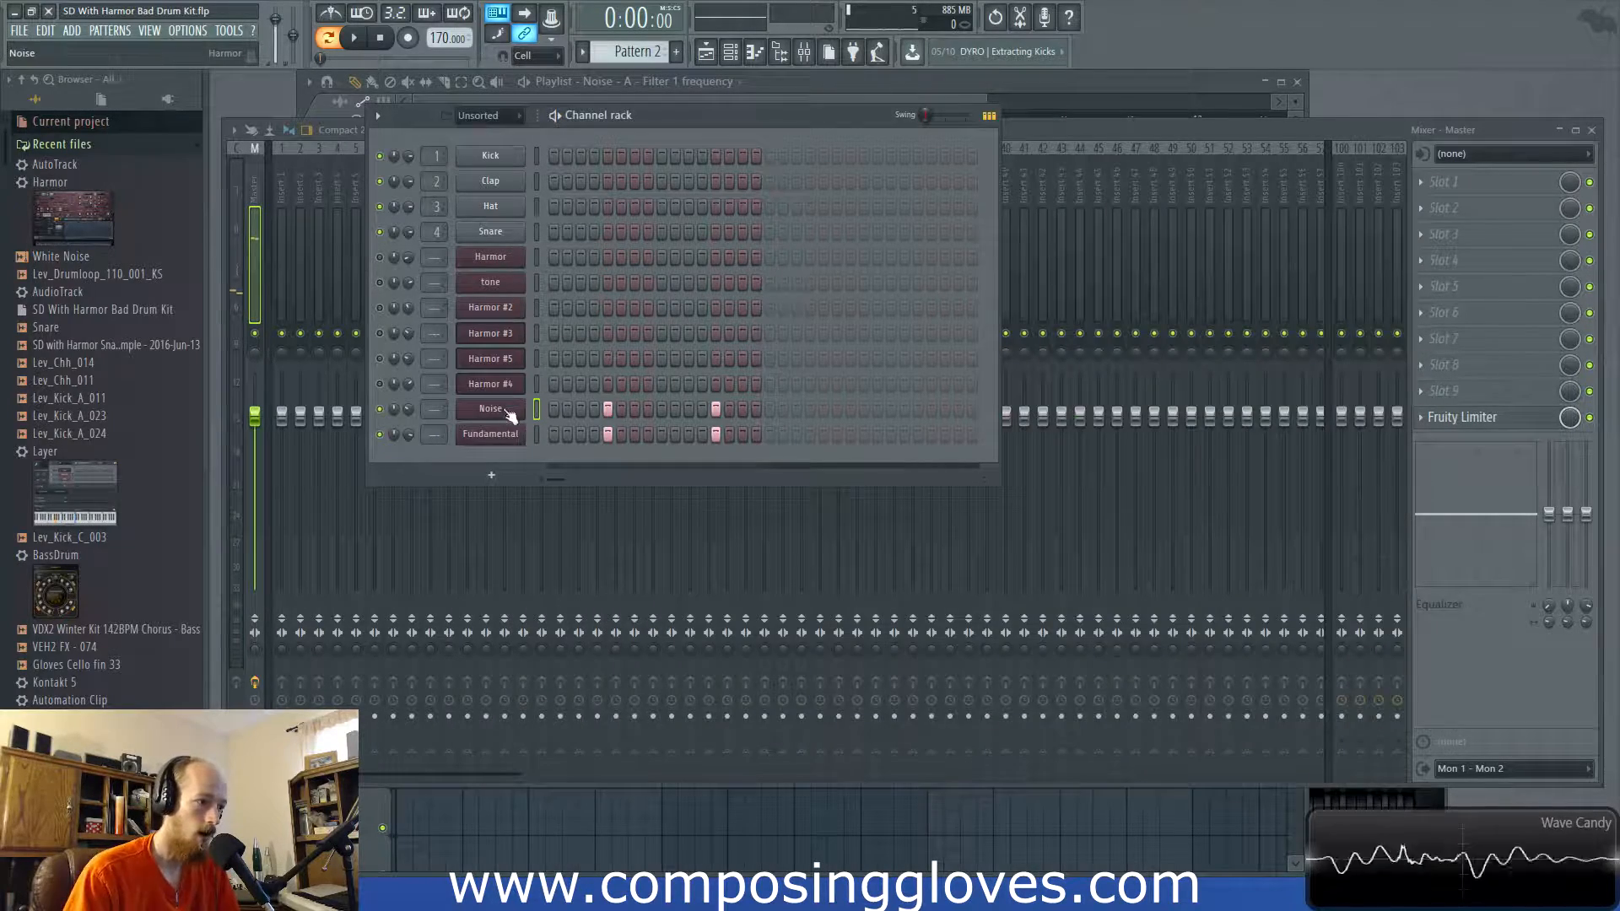
{"action": "left_click", "coordinate": [492, 413]}
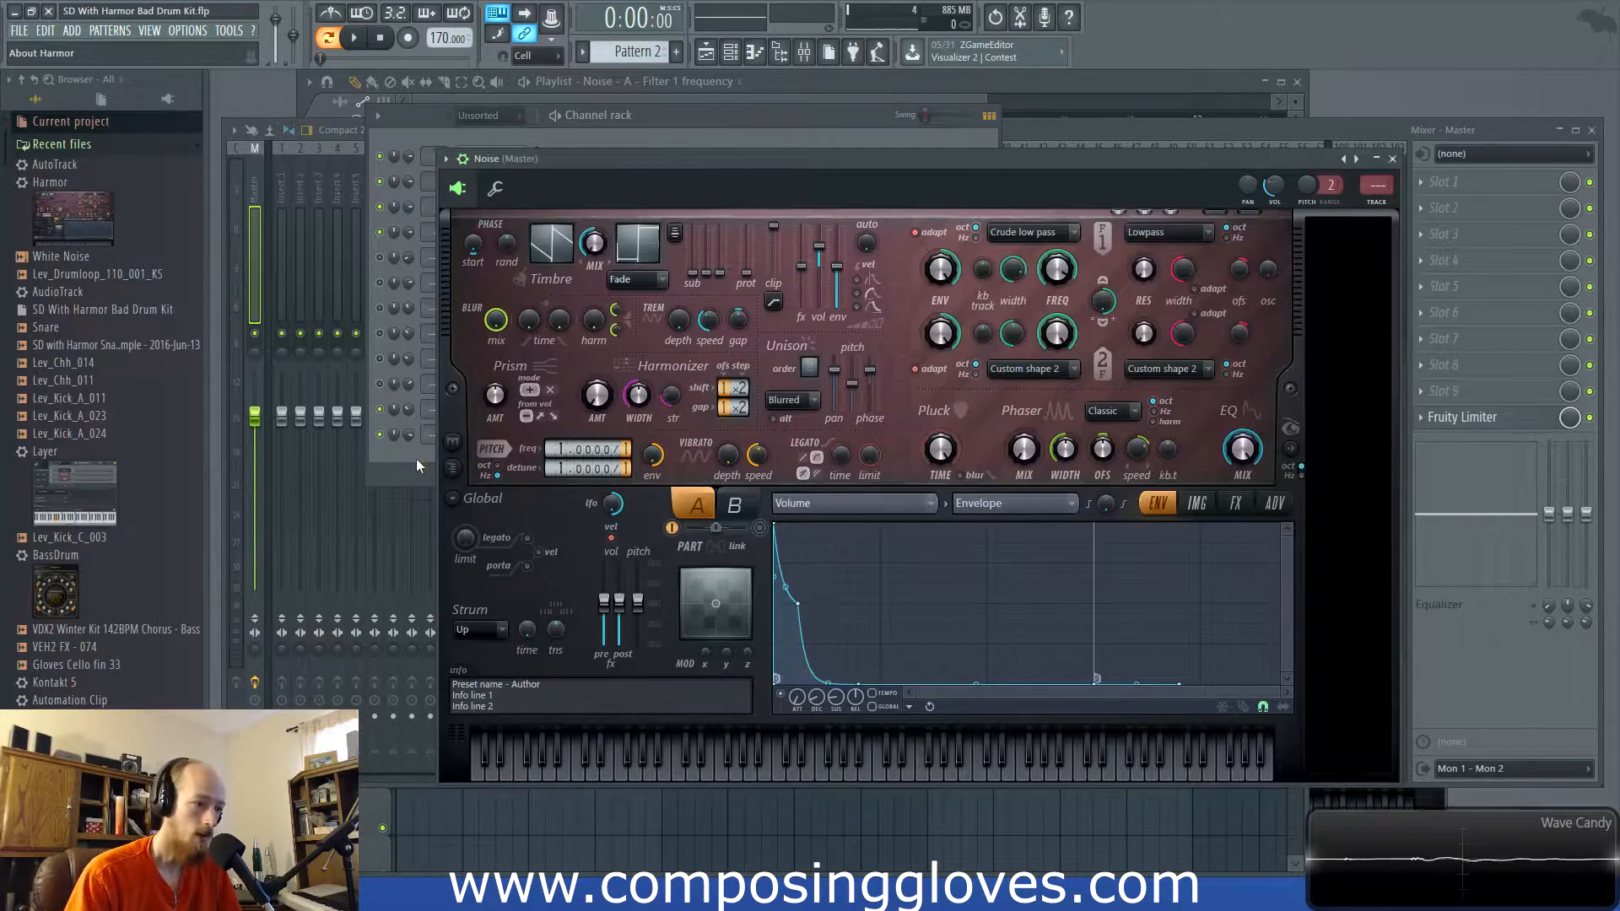
{"action": "left_click", "coordinate": [416, 458]}
{"action": "left_click", "coordinate": [490, 433]}
{"action": "left_click", "coordinate": [418, 458]}
{"action": "right_click", "coordinate": [510, 433]}
{"action": "left_click", "coordinate": [545, 435]}
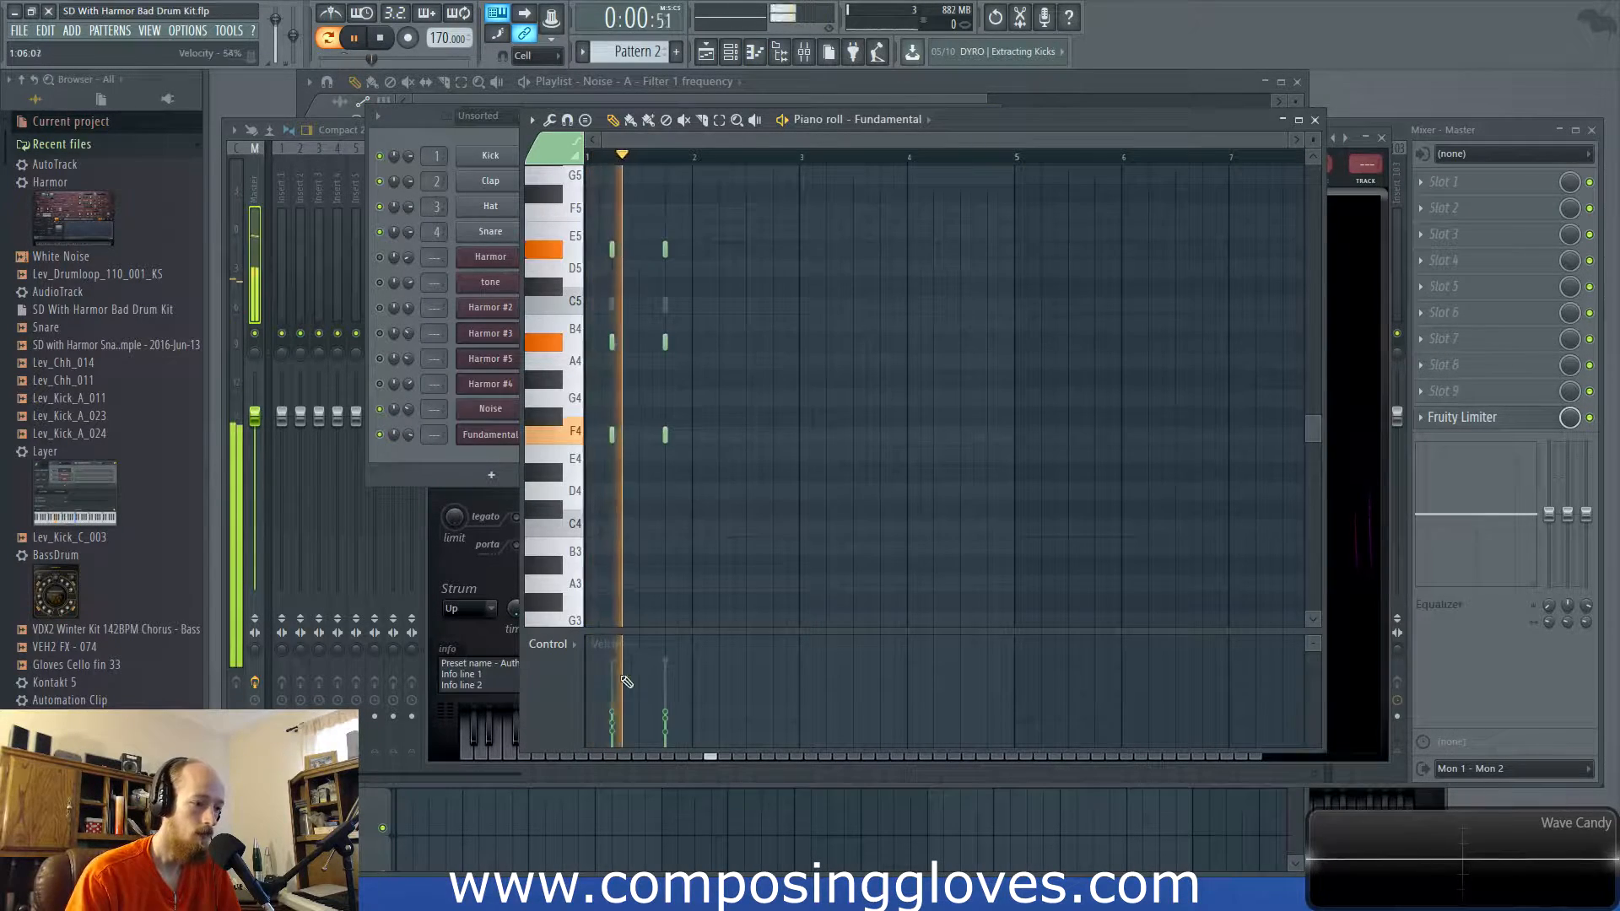
Duplicate Fundamental's notes at other pitches to add C5, D4 and C4 to both chord hits
{"action": "left_click_drag", "start_coordinate": [605, 317], "coordinate": [694, 386]}
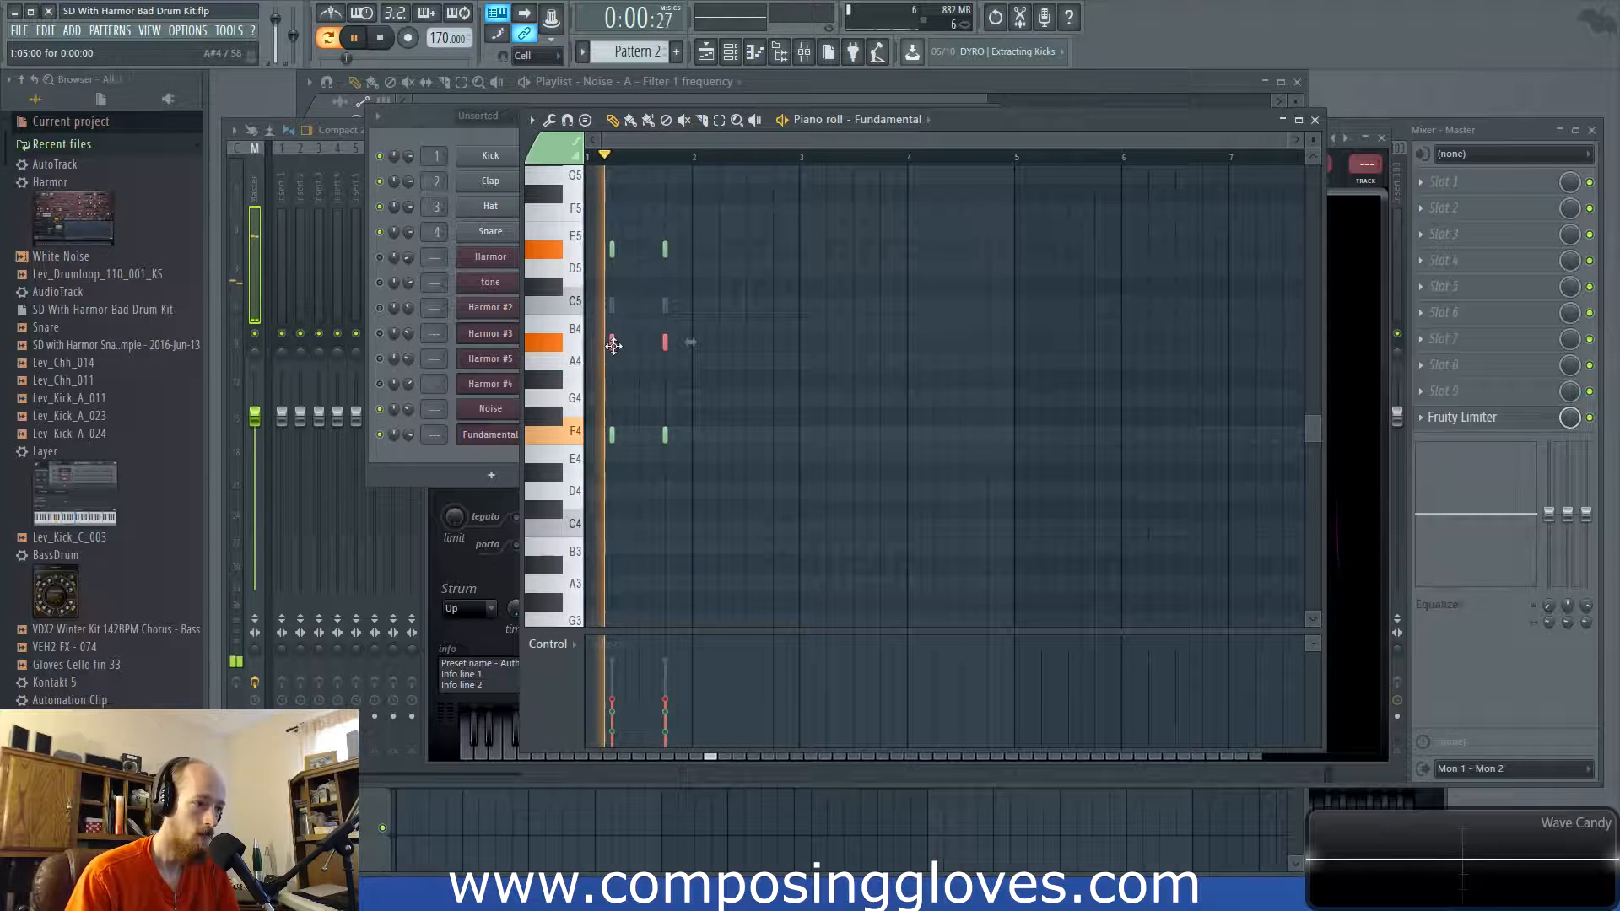
{"action": "left_click_drag", "start_coordinate": [614, 340], "coordinate": [623, 410]}
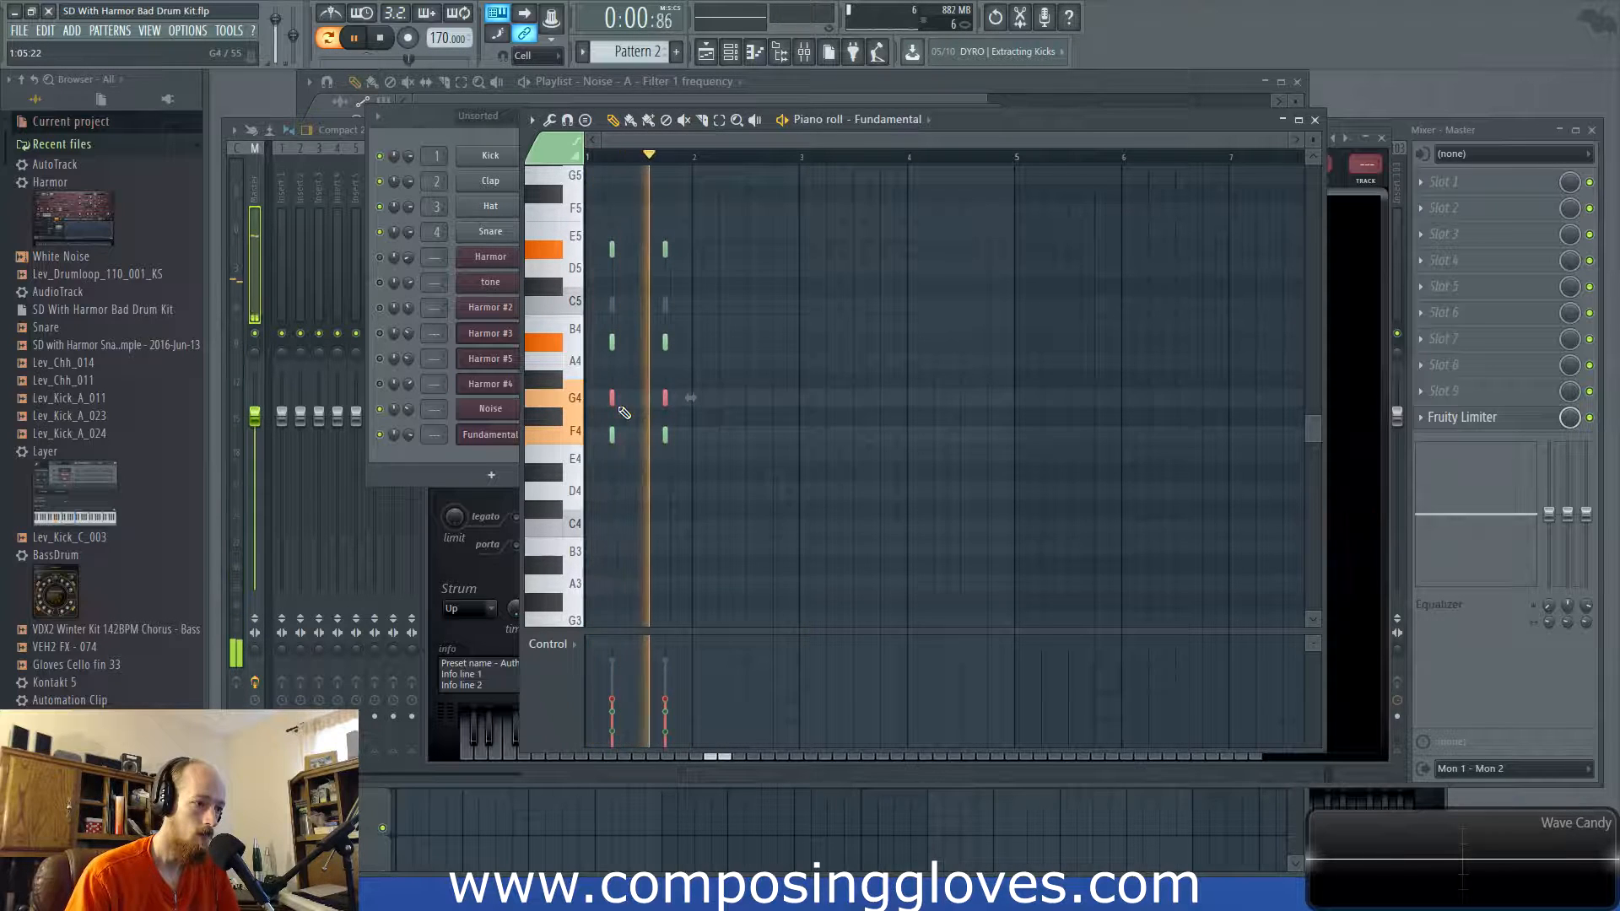
{"action": "key", "text": "ctrl+a"}
{"action": "mouse_move", "coordinate": [610, 436]}
{"action": "left_mouse_down"}
{"action": "mouse_move", "coordinate": [609, 533]}
{"action": "mouse_move", "coordinate": [611, 340]}
{"action": "left_mouse_up"}
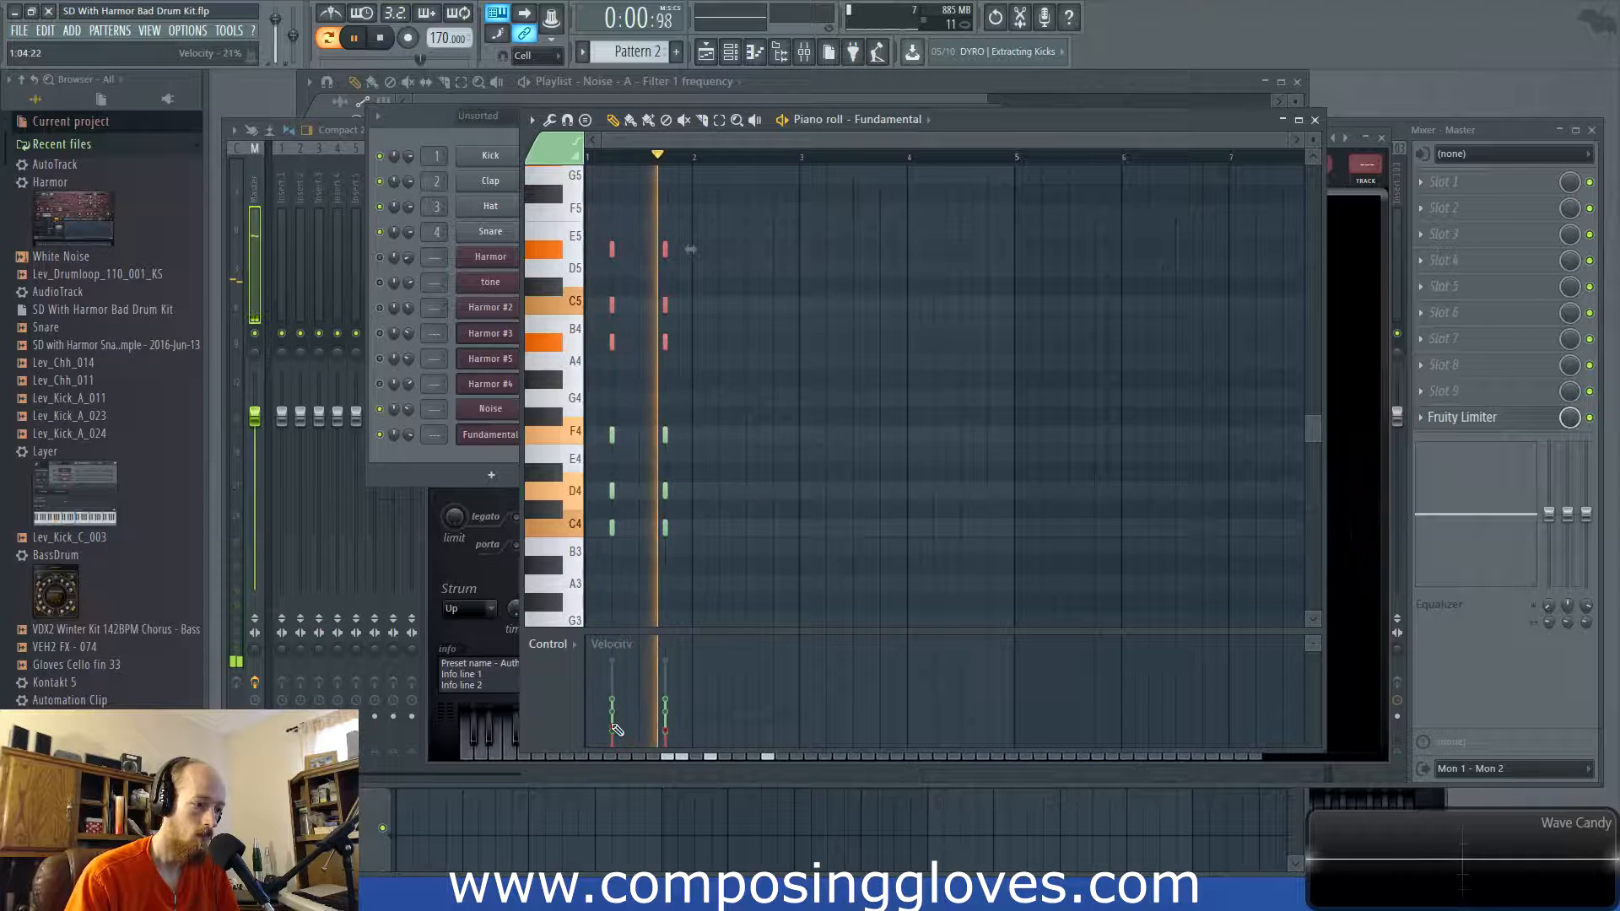
Adjust the velocities of the F4, D4 and C4 notes separately on both hits
{"action": "left_click_drag", "start_coordinate": [595, 389], "coordinate": [725, 483]}
{"action": "left_click_drag", "start_coordinate": [618, 707], "coordinate": [675, 719]}
{"action": "left_click_drag", "start_coordinate": [595, 471], "coordinate": [687, 501]}
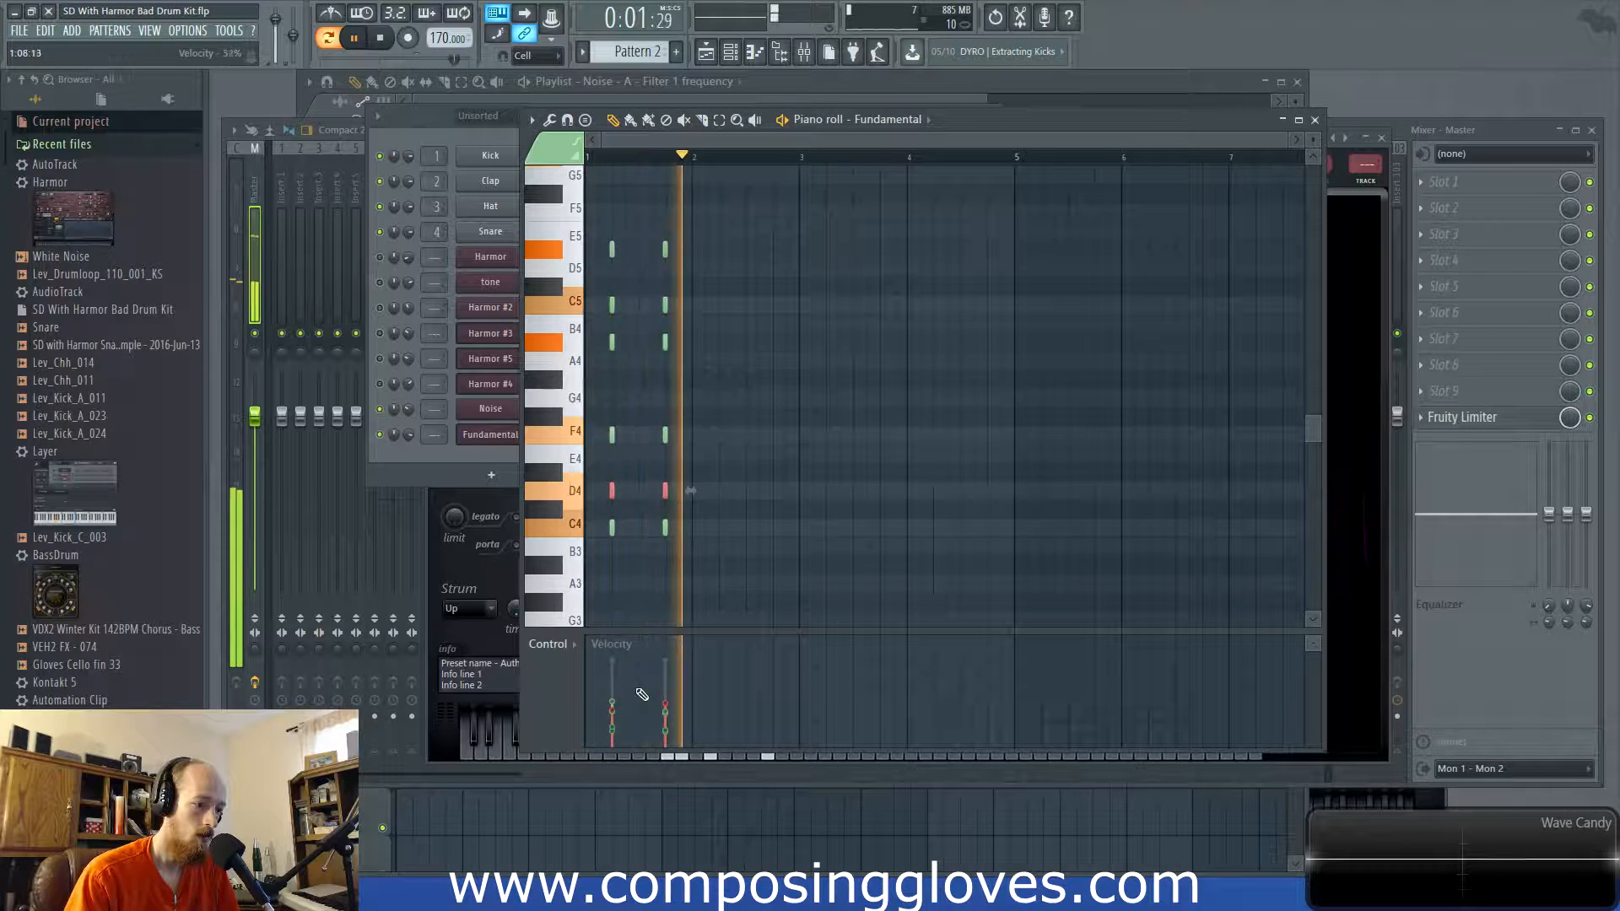
{"action": "left_click_drag", "start_coordinate": [596, 509], "coordinate": [702, 544]}
{"action": "mouse_move", "coordinate": [611, 725]}
{"action": "left_mouse_down"}
{"action": "mouse_move", "coordinate": [658, 732]}
{"action": "mouse_move", "coordinate": [679, 710]}
{"action": "mouse_move", "coordinate": [623, 709]}
{"action": "mouse_move", "coordinate": [668, 713]}
{"action": "left_mouse_up"}
Straighten the decay curve of Fundamental's volume envelope and stop playback
{"action": "left_click", "coordinate": [471, 471]}
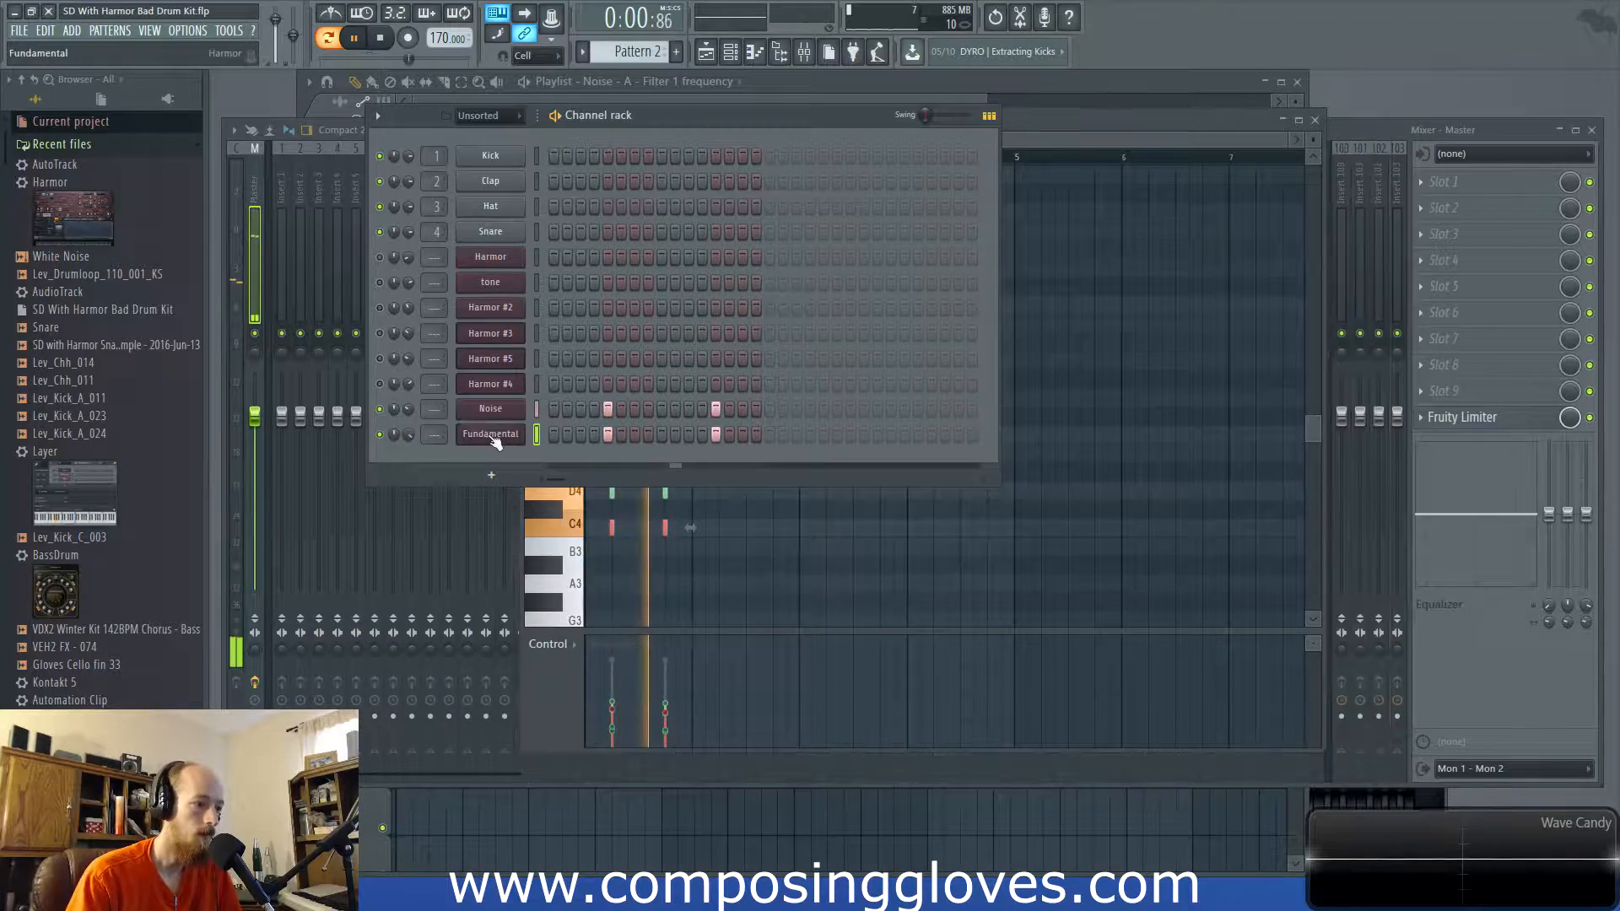
{"action": "left_click", "coordinate": [490, 434]}
{"action": "left_click", "coordinate": [815, 481]}
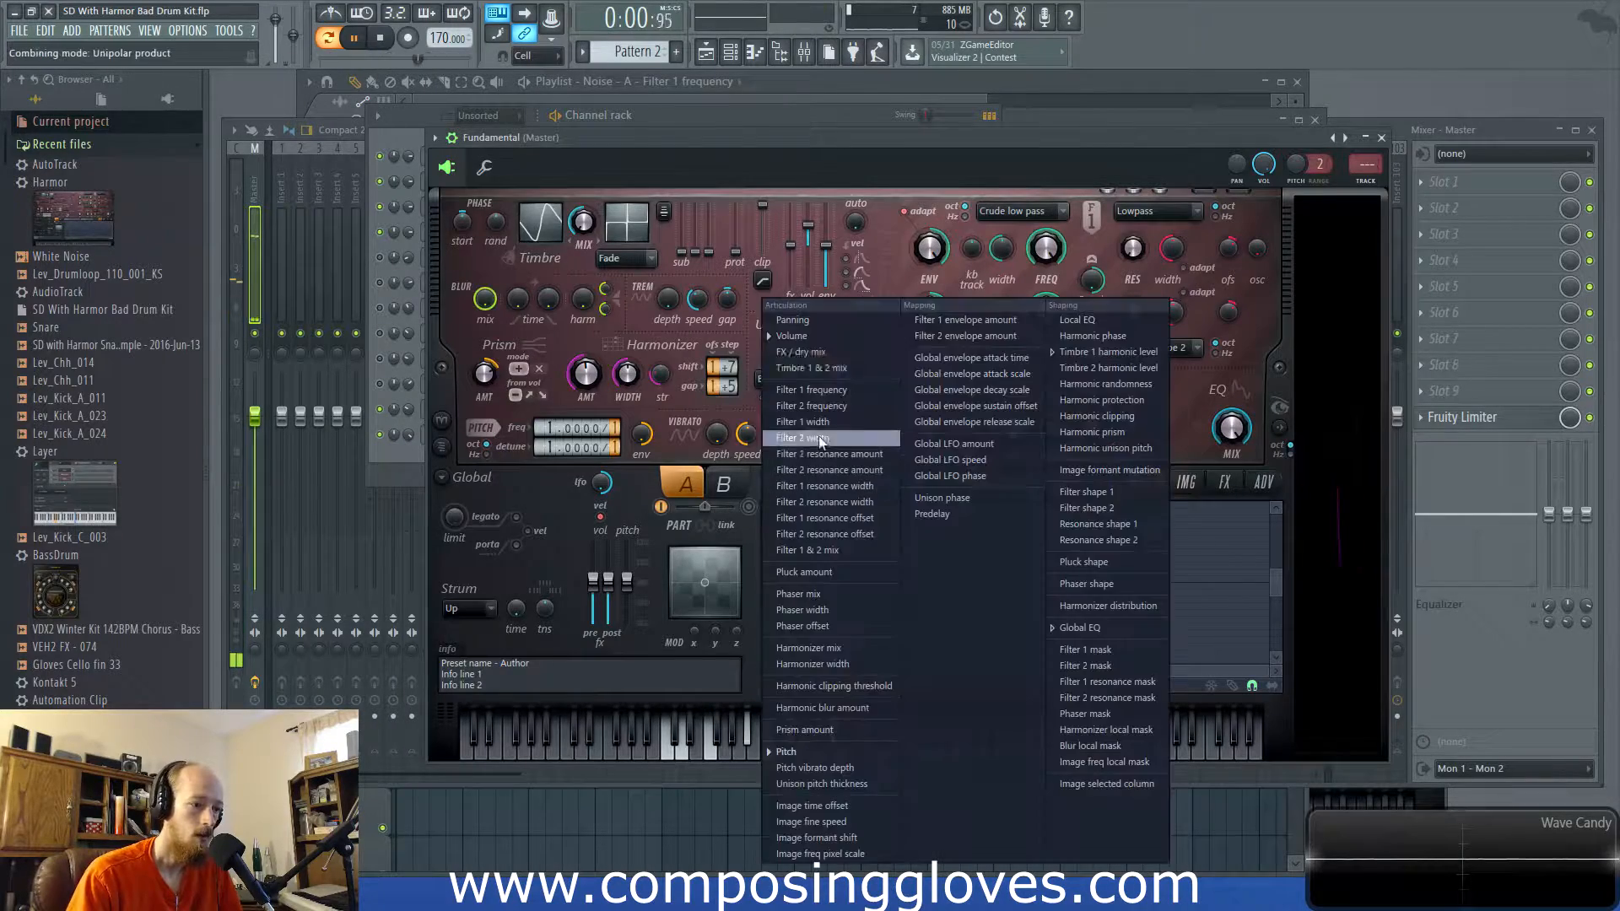
{"action": "left_click", "coordinate": [803, 331]}
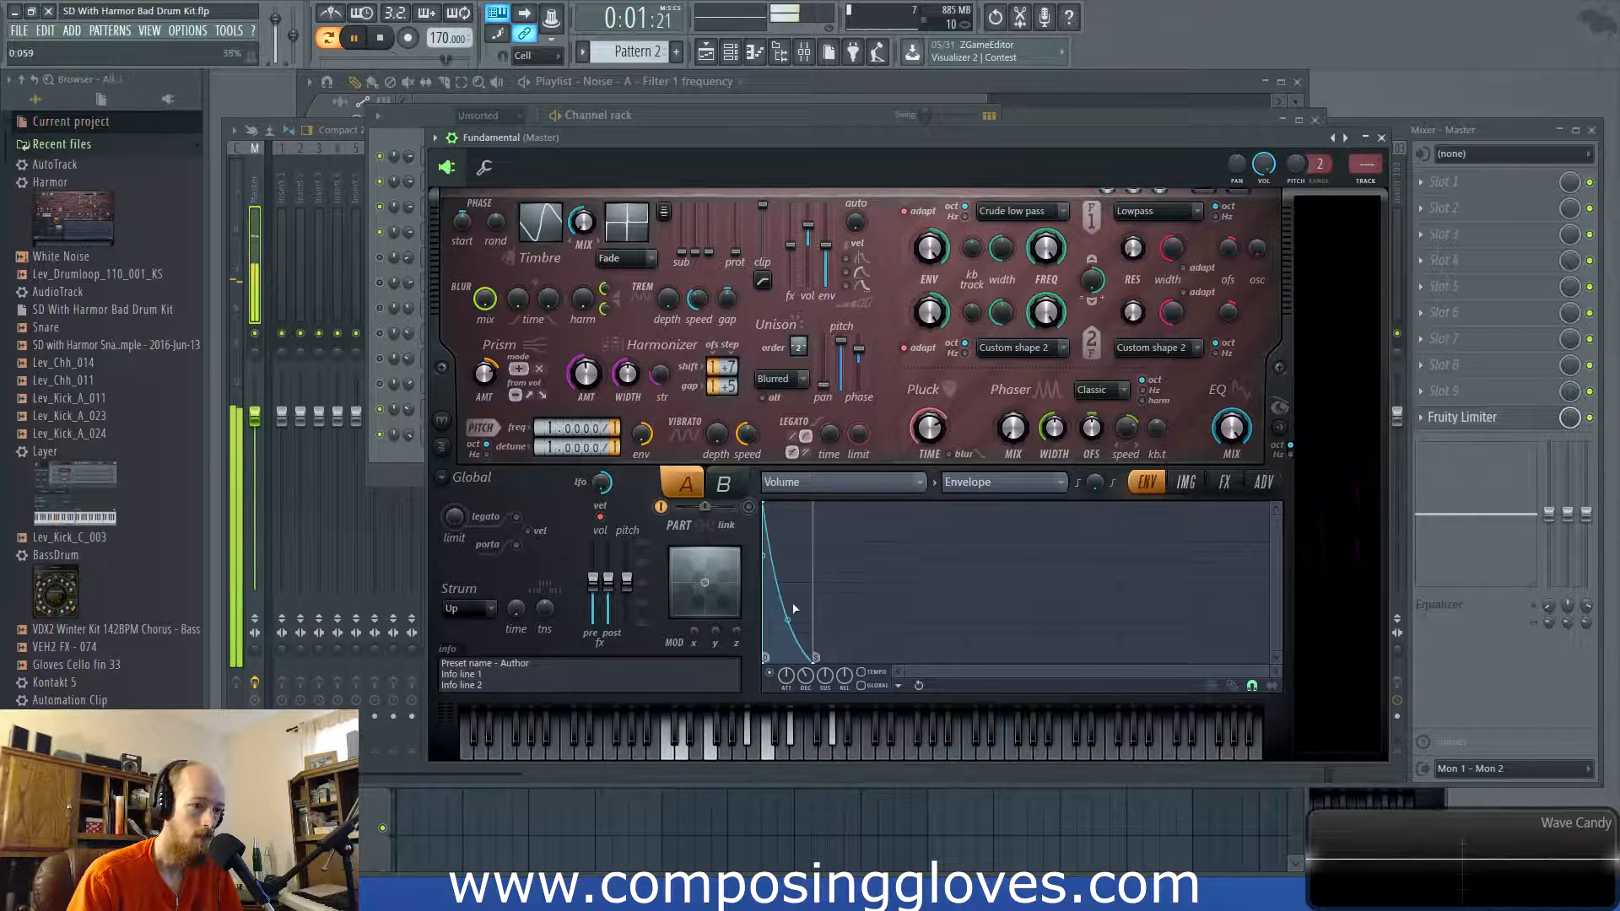
{"action": "mouse_move", "coordinate": [788, 589]}
{"action": "left_mouse_down"}
{"action": "mouse_move", "coordinate": [788, 504]}
{"action": "mouse_move", "coordinate": [787, 581]}
{"action": "left_mouse_up"}
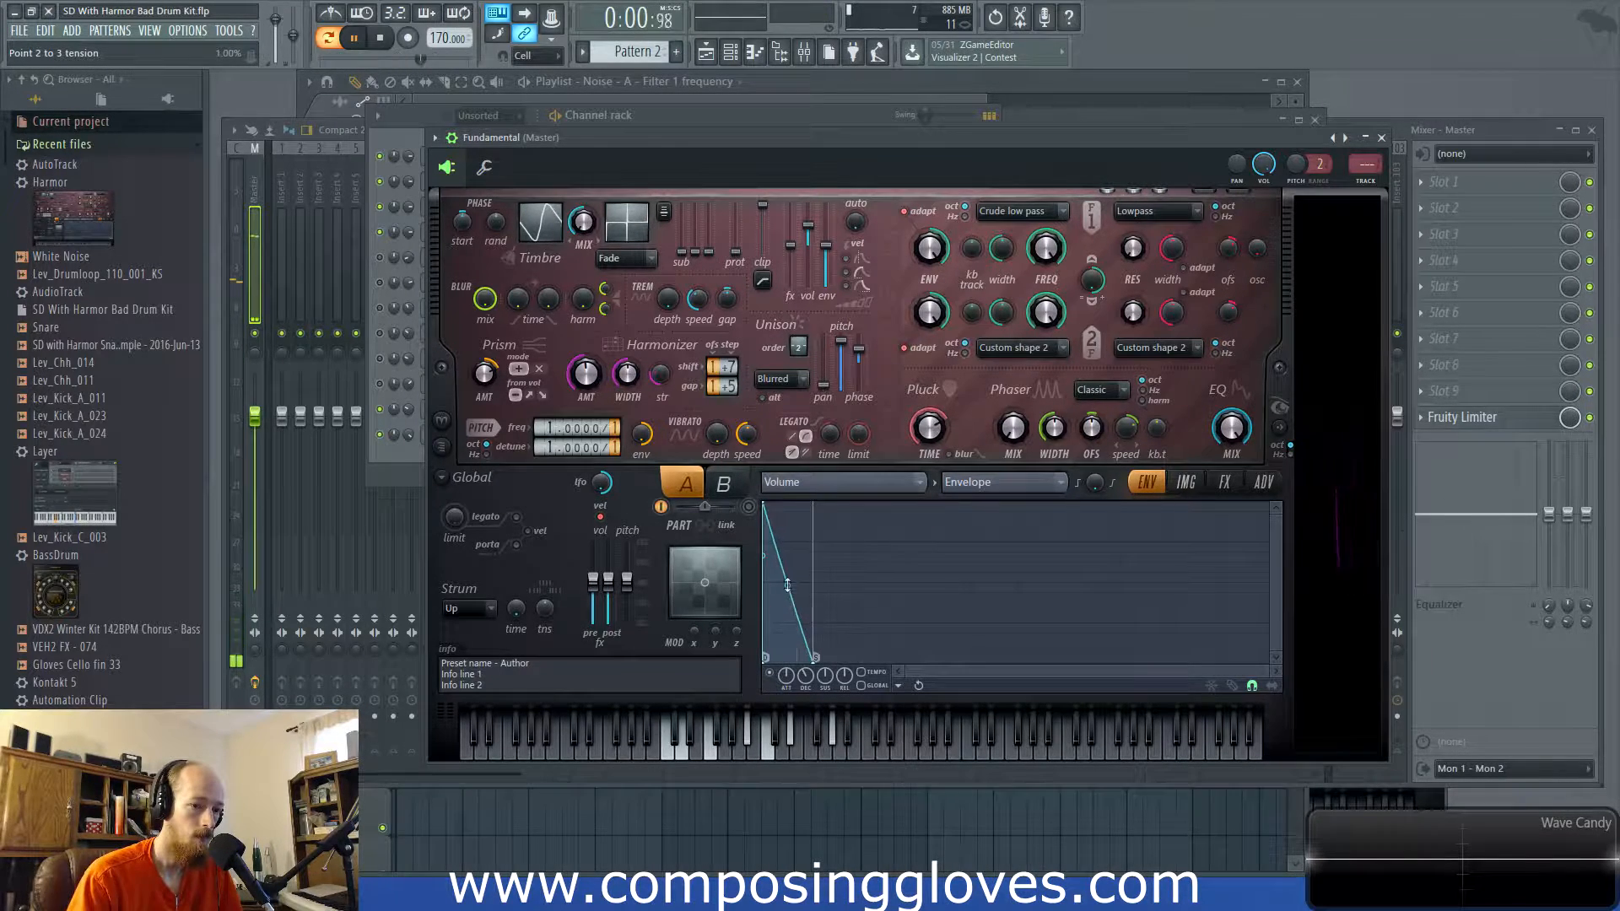
{"action": "key", "text": "space"}
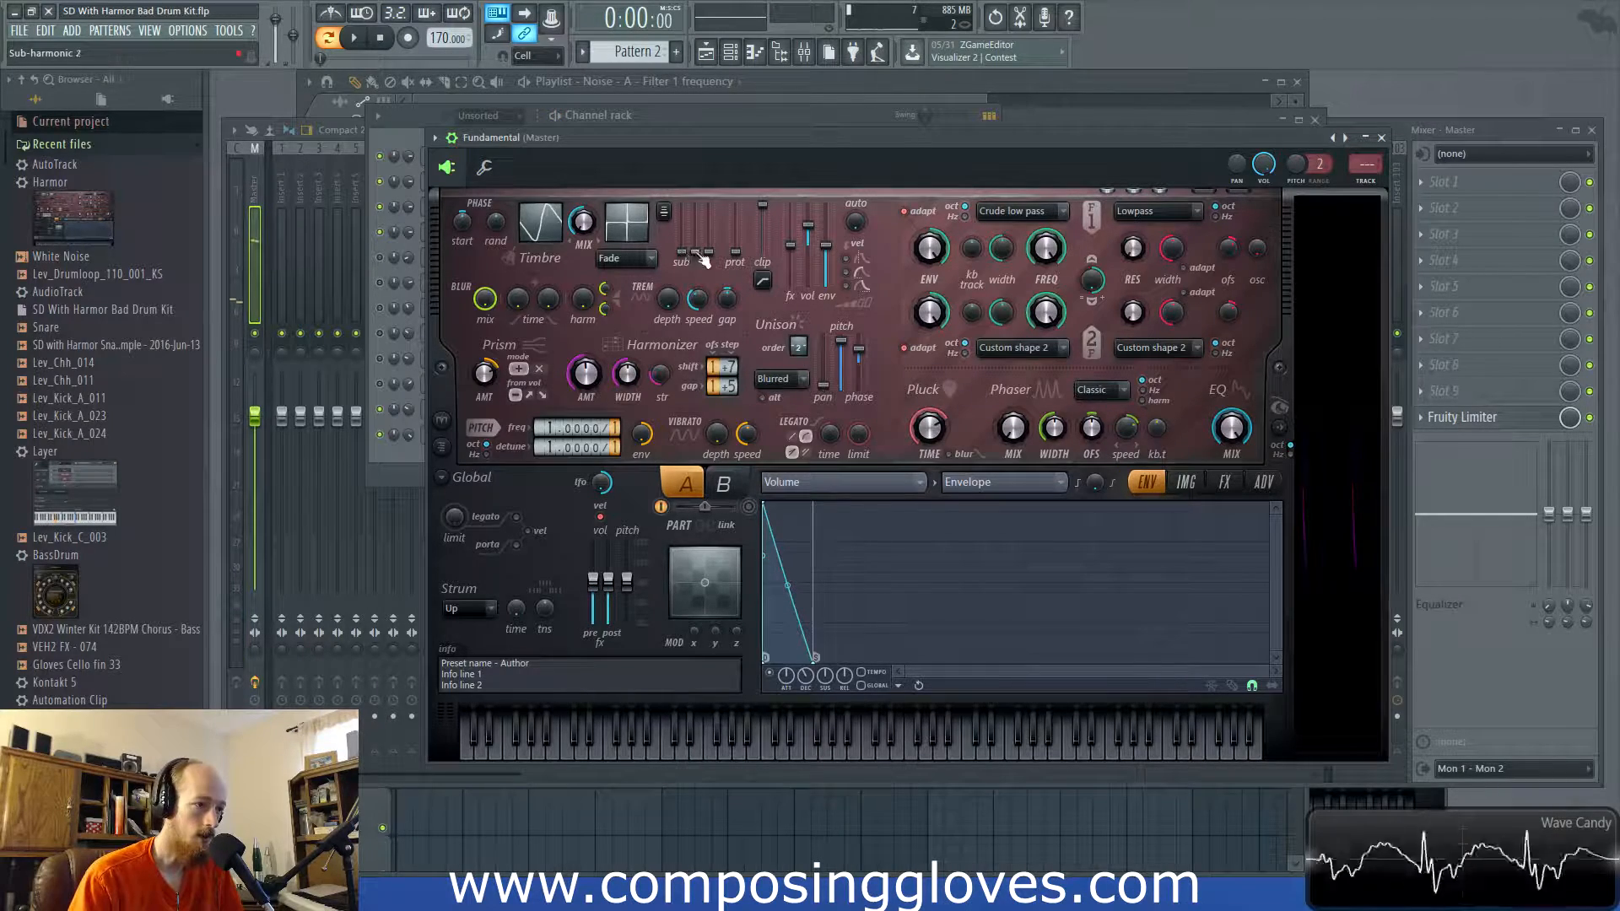
Set Fundamental's compression to Warming, resume playback, and try a pitch frequency multiplier of 1.3000
{"action": "left_click", "coordinate": [1186, 482]}
{"action": "left_click", "coordinate": [1224, 482]}
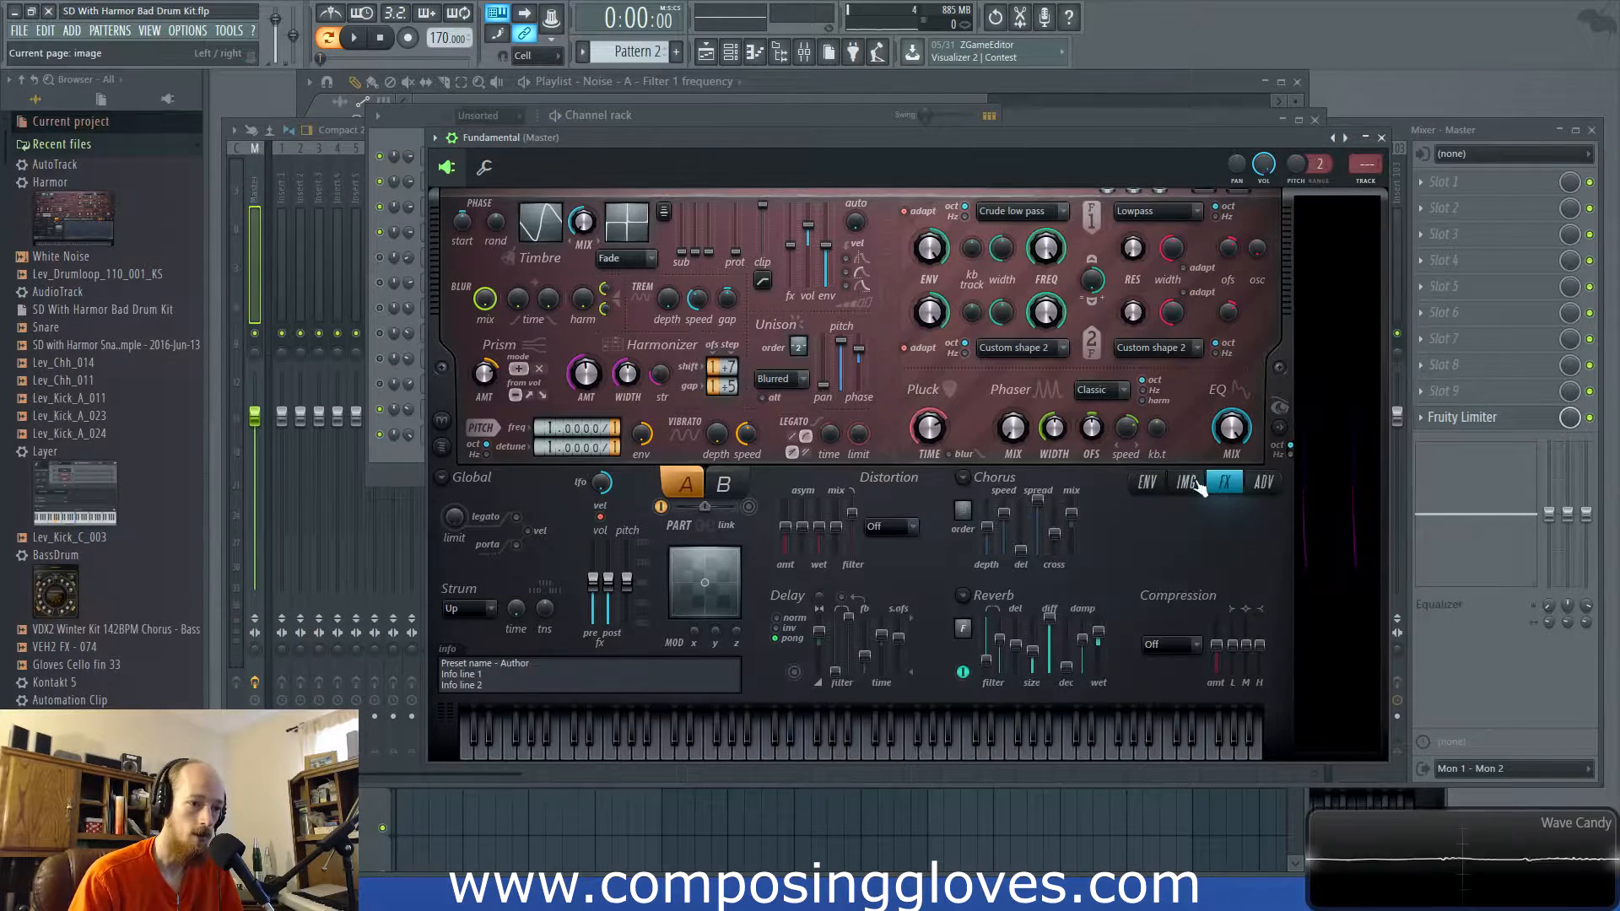
{"action": "left_click", "coordinate": [1197, 645]}
{"action": "left_click", "coordinate": [1184, 701]}
{"action": "key", "text": "space"}
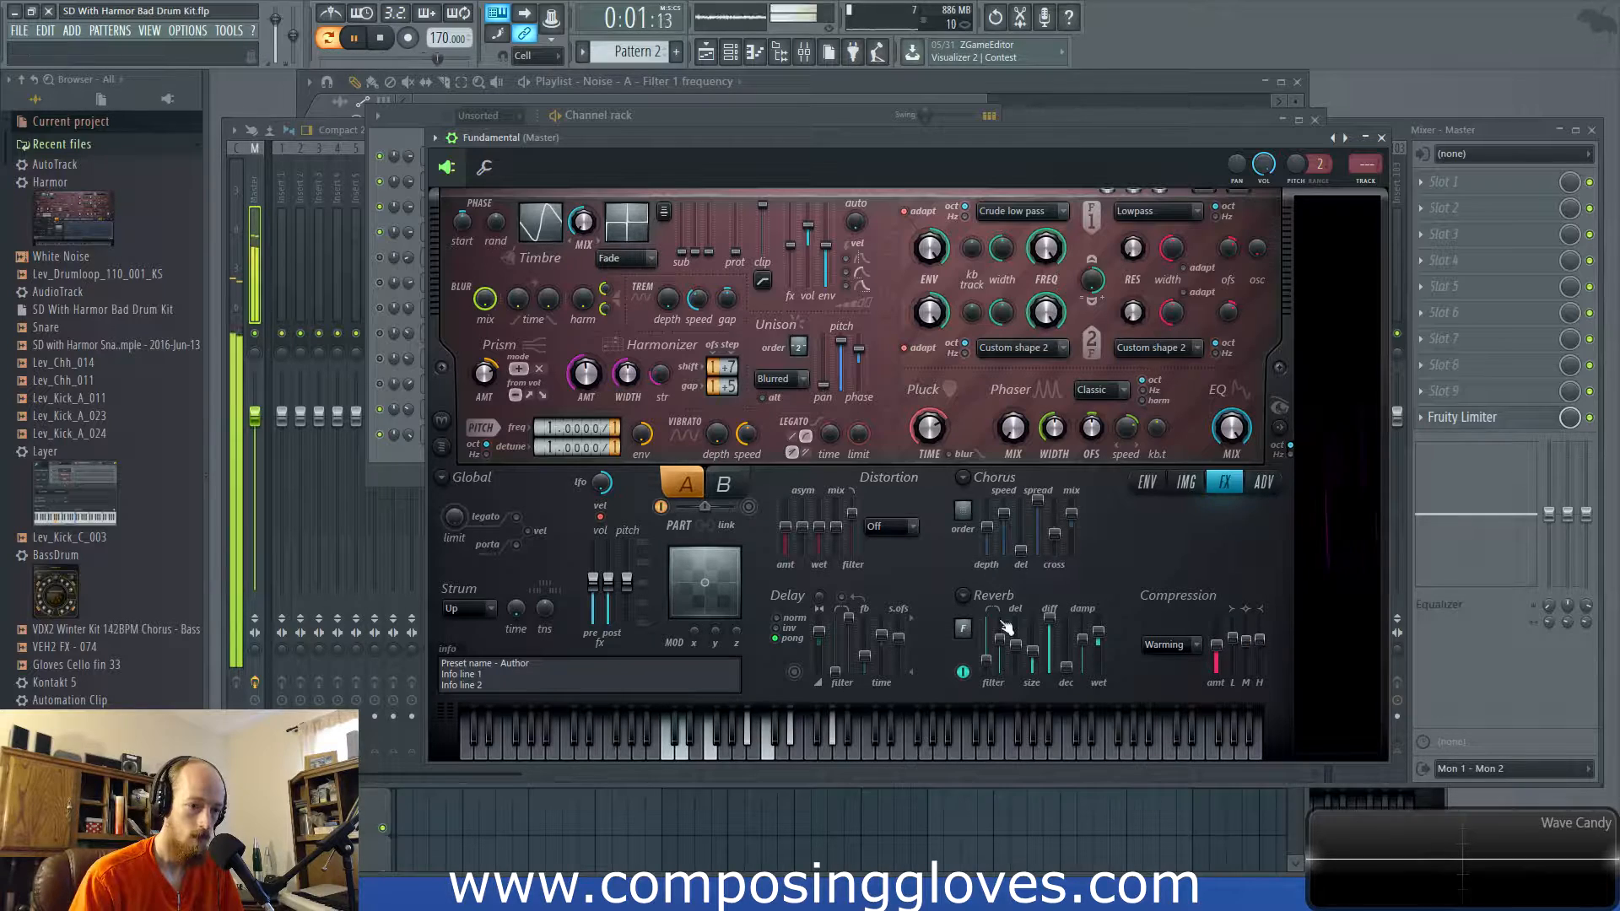
{"action": "mouse_move", "coordinate": [558, 428]}
{"action": "left_mouse_down"}
{"action": "mouse_move", "coordinate": [558, 405]}
{"action": "mouse_move", "coordinate": [551, 448]}
{"action": "mouse_move", "coordinate": [558, 421]}
{"action": "left_mouse_up"}
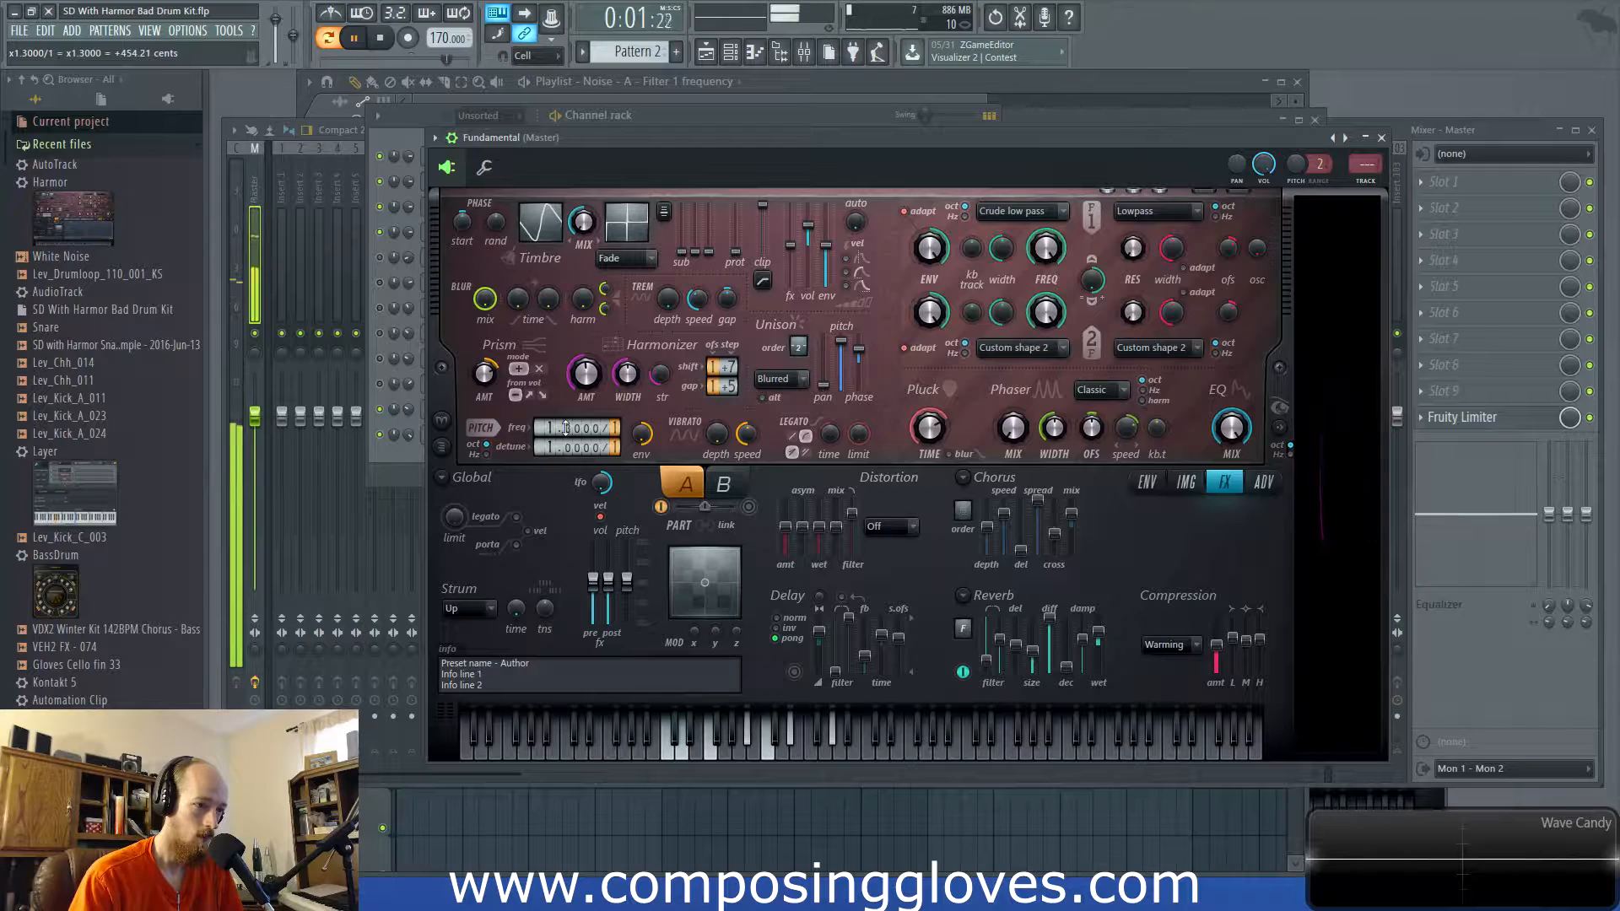
Rework Fundamental's first chord hit into a tighter note cluster, moving F4 down to E4 and adding neighbouring notes
{"action": "left_click", "coordinate": [392, 464]}
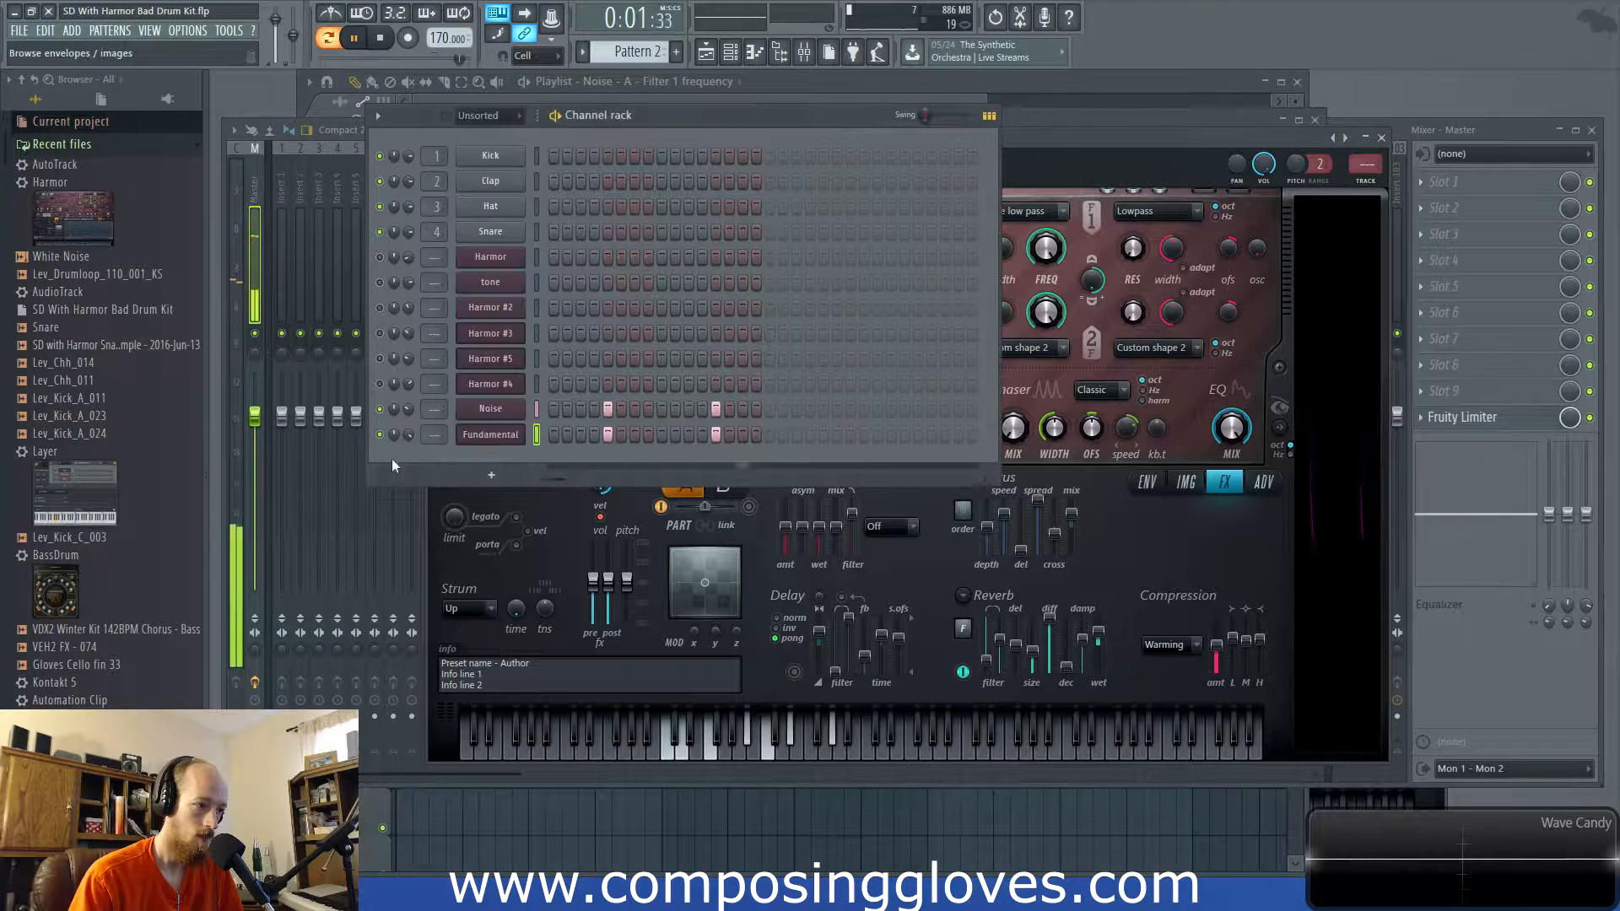
{"action": "left_click", "coordinate": [503, 442]}
{"action": "right_click", "coordinate": [496, 441]}
{"action": "left_click", "coordinate": [585, 437]}
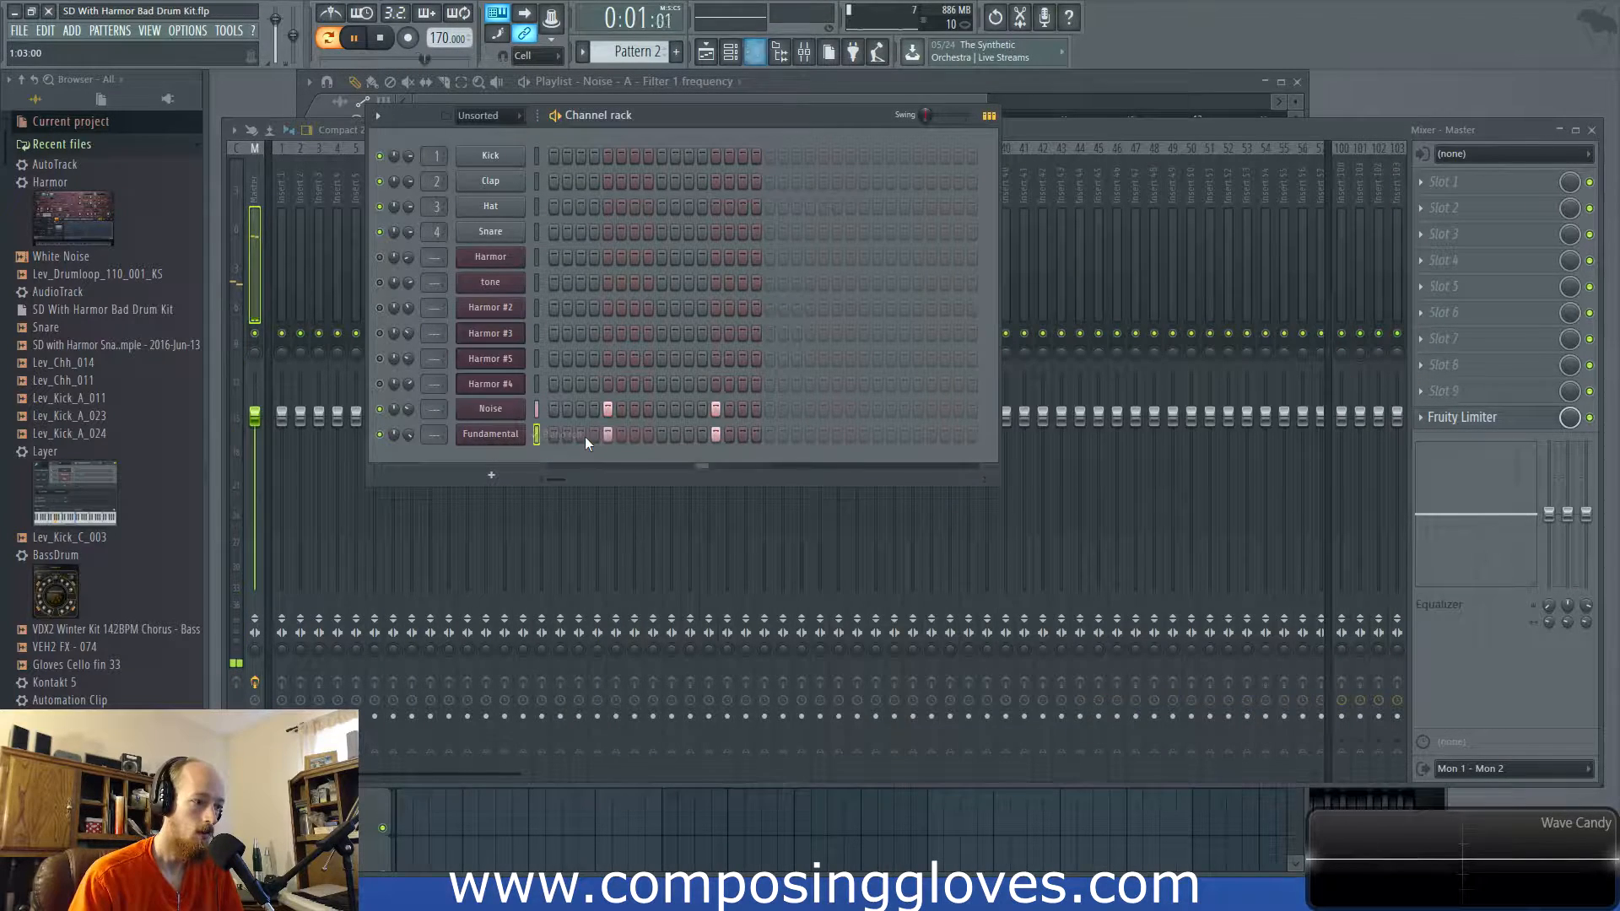
{"action": "right_click", "coordinate": [506, 443]}
{"action": "left_click", "coordinate": [554, 433]}
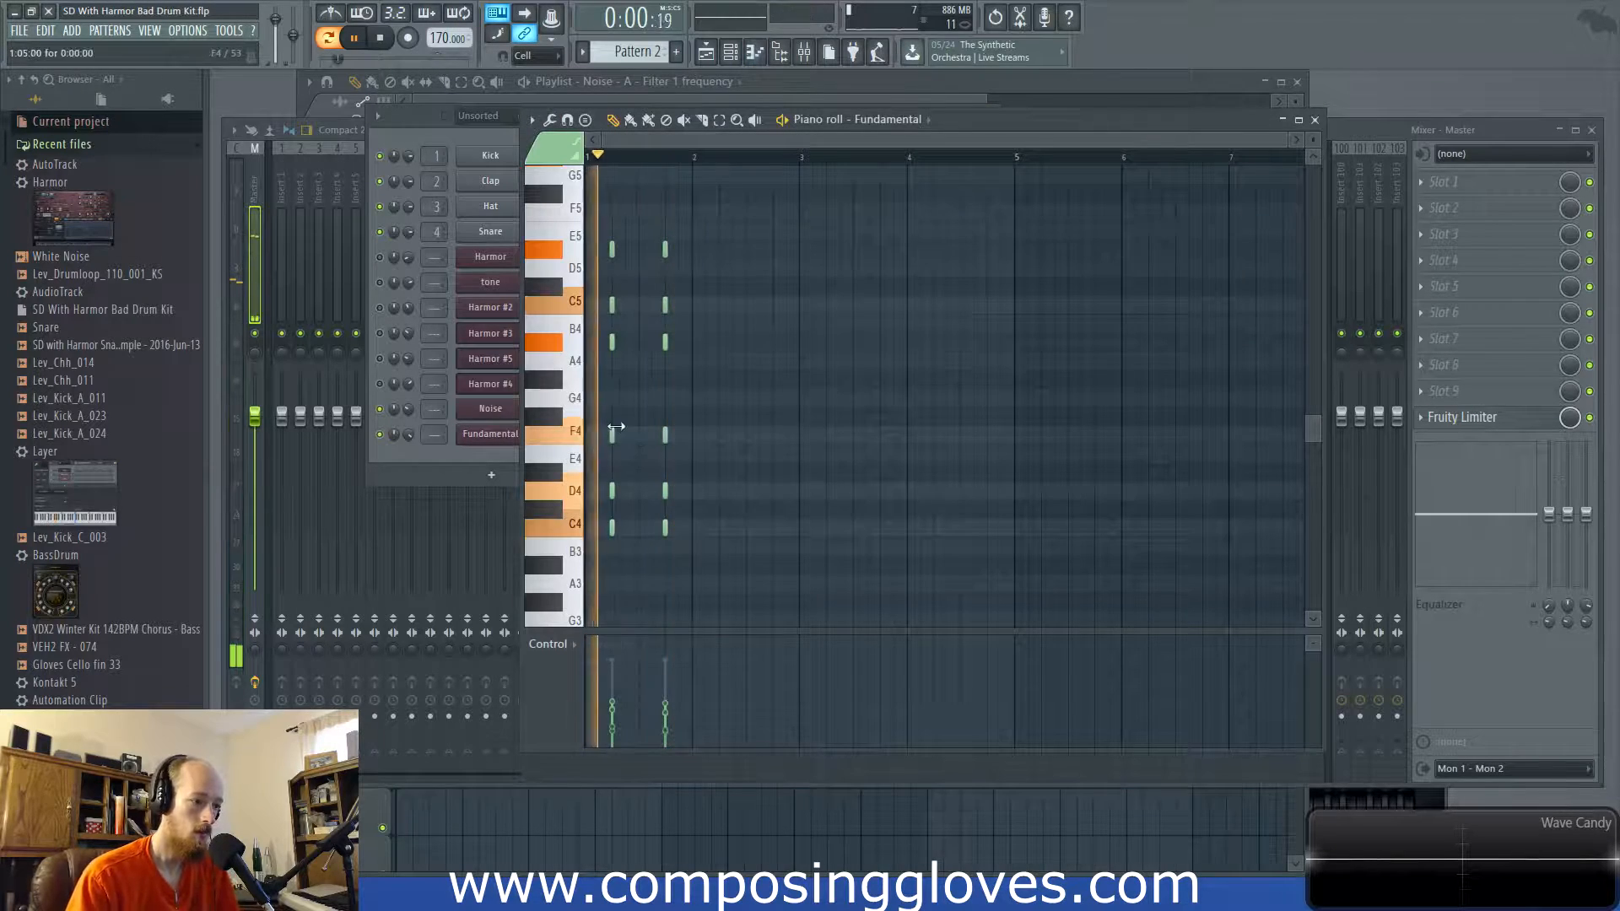
{"action": "left_click_drag", "start_coordinate": [610, 432], "coordinate": [612, 455]}
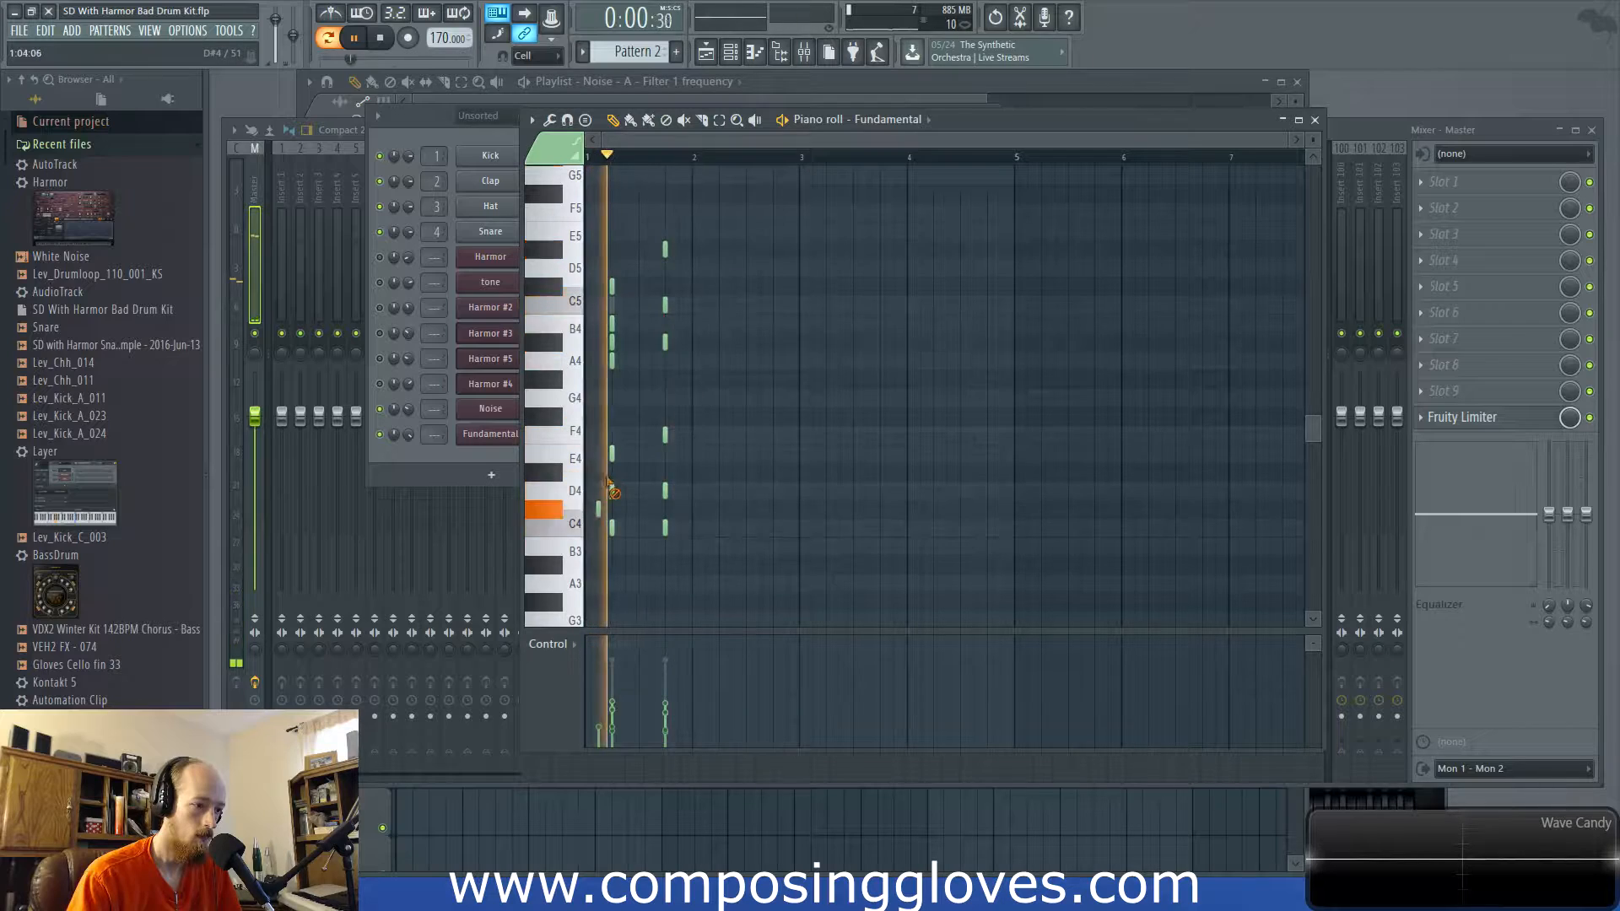
{"action": "left_click", "coordinate": [611, 471]}
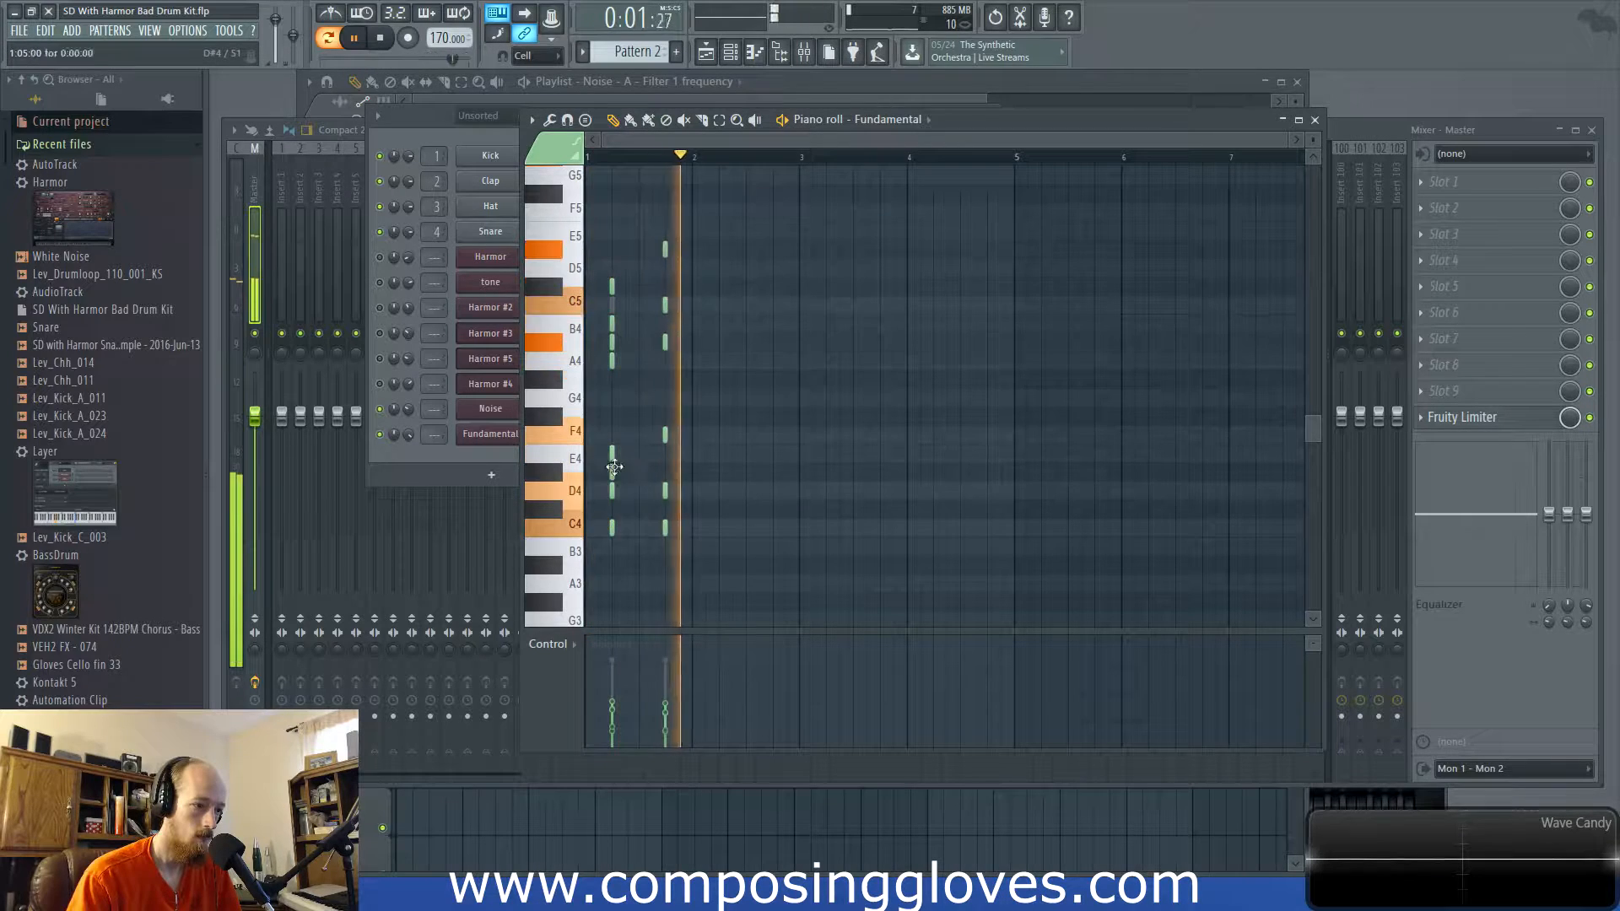
Delete the notes of Fundamental's second chord hit and replace them with a copy of the reworked first chord
{"action": "right_click", "coordinate": [665, 250]}
{"action": "right_click", "coordinate": [665, 304]}
{"action": "right_click", "coordinate": [665, 342]}
{"action": "right_click", "coordinate": [665, 435]}
{"action": "right_click", "coordinate": [665, 491]}
{"action": "right_click", "coordinate": [665, 527]}
{"action": "left_click_drag", "start_coordinate": [607, 260], "coordinate": [666, 535]}
{"action": "left_click", "coordinate": [432, 460]}
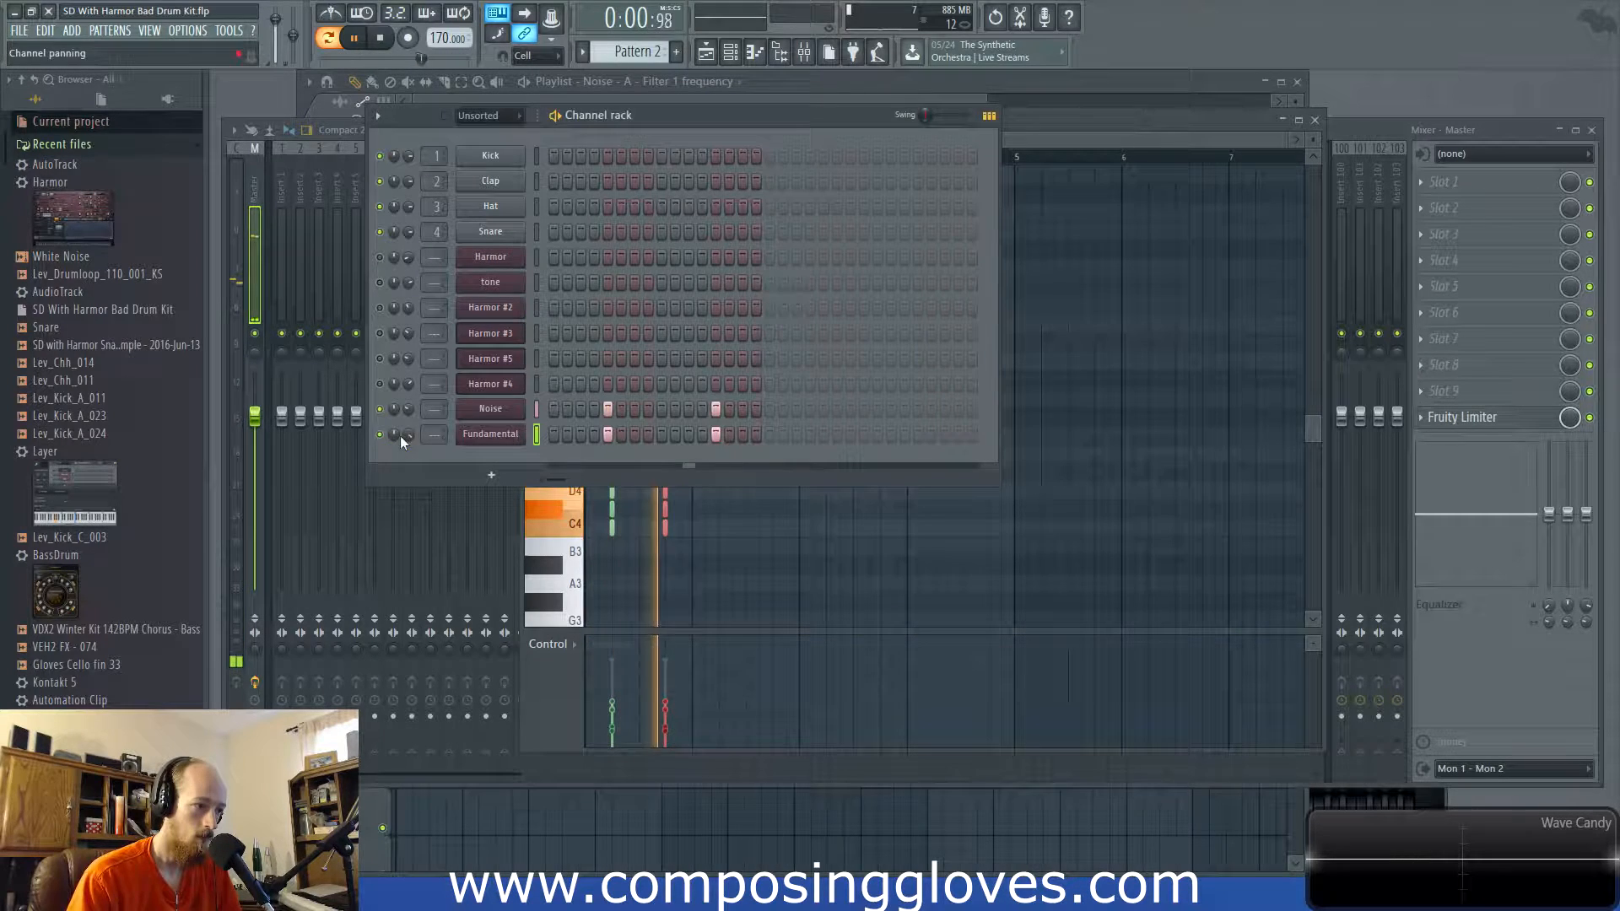
{"action": "left_click_drag", "start_coordinate": [409, 437], "coordinate": [410, 472]}
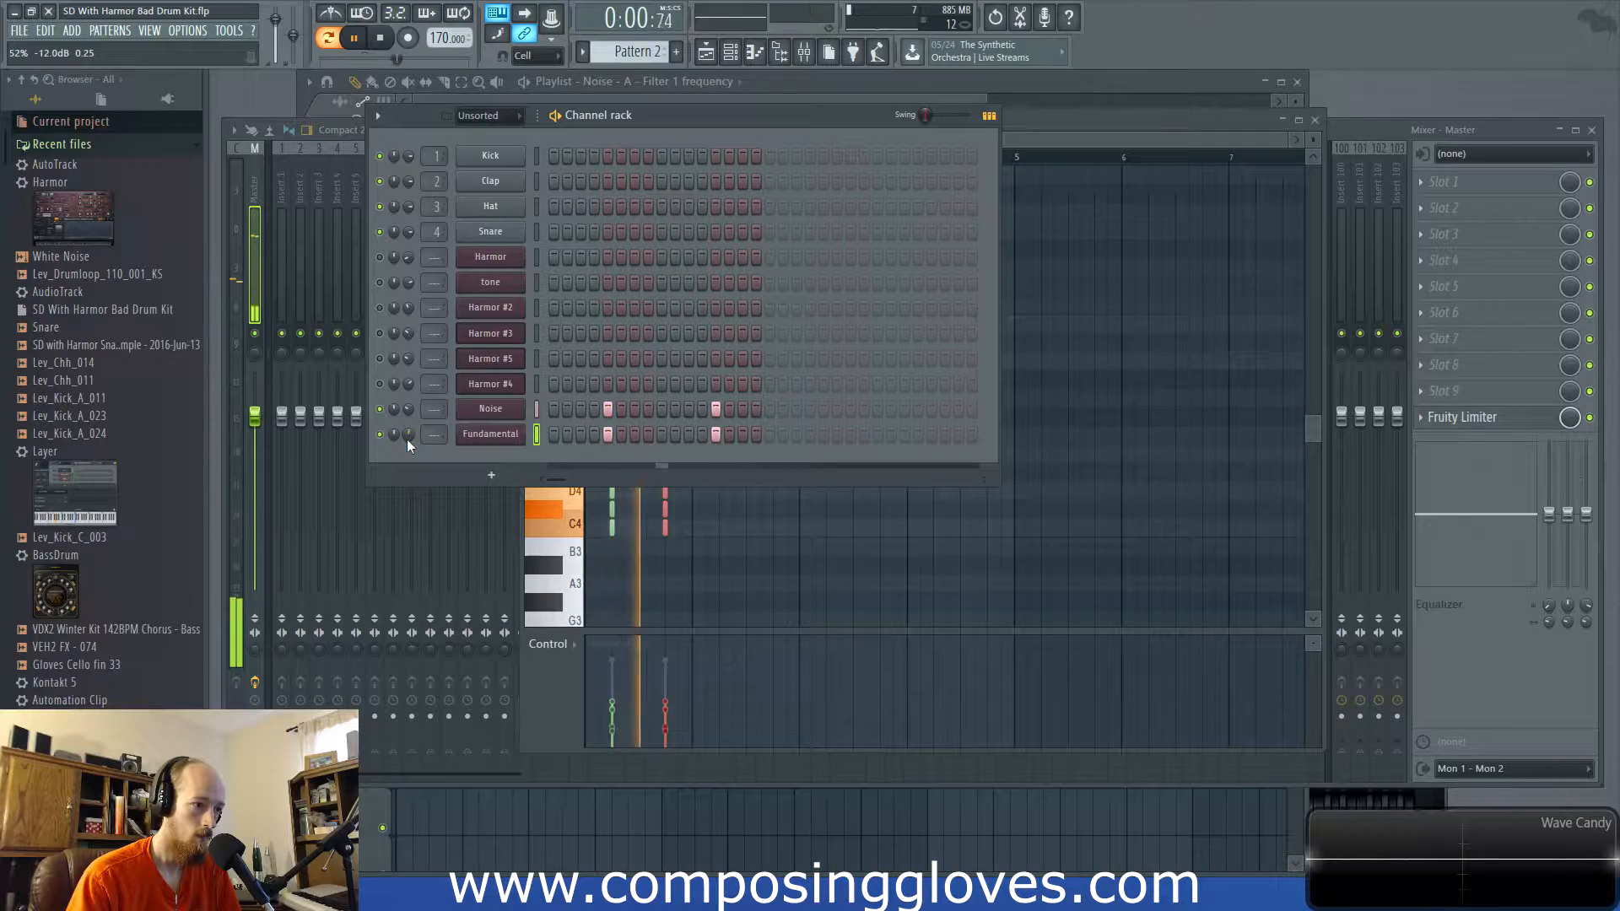
{"action": "left_click_drag", "start_coordinate": [408, 438], "coordinate": [408, 435]}
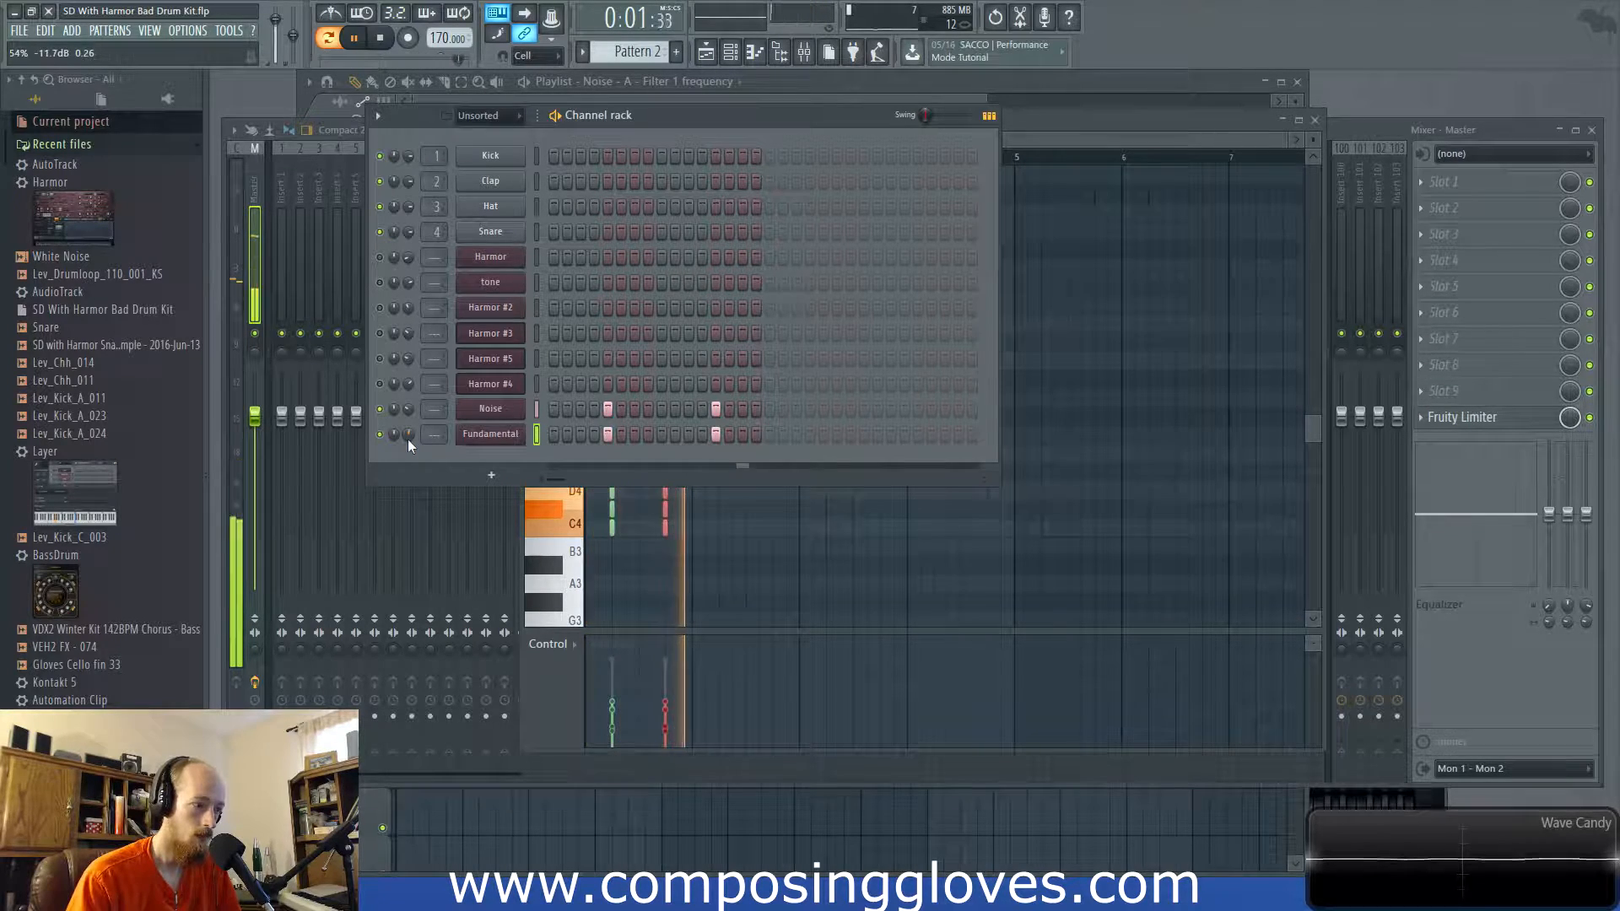
{"action": "key", "text": "space"}
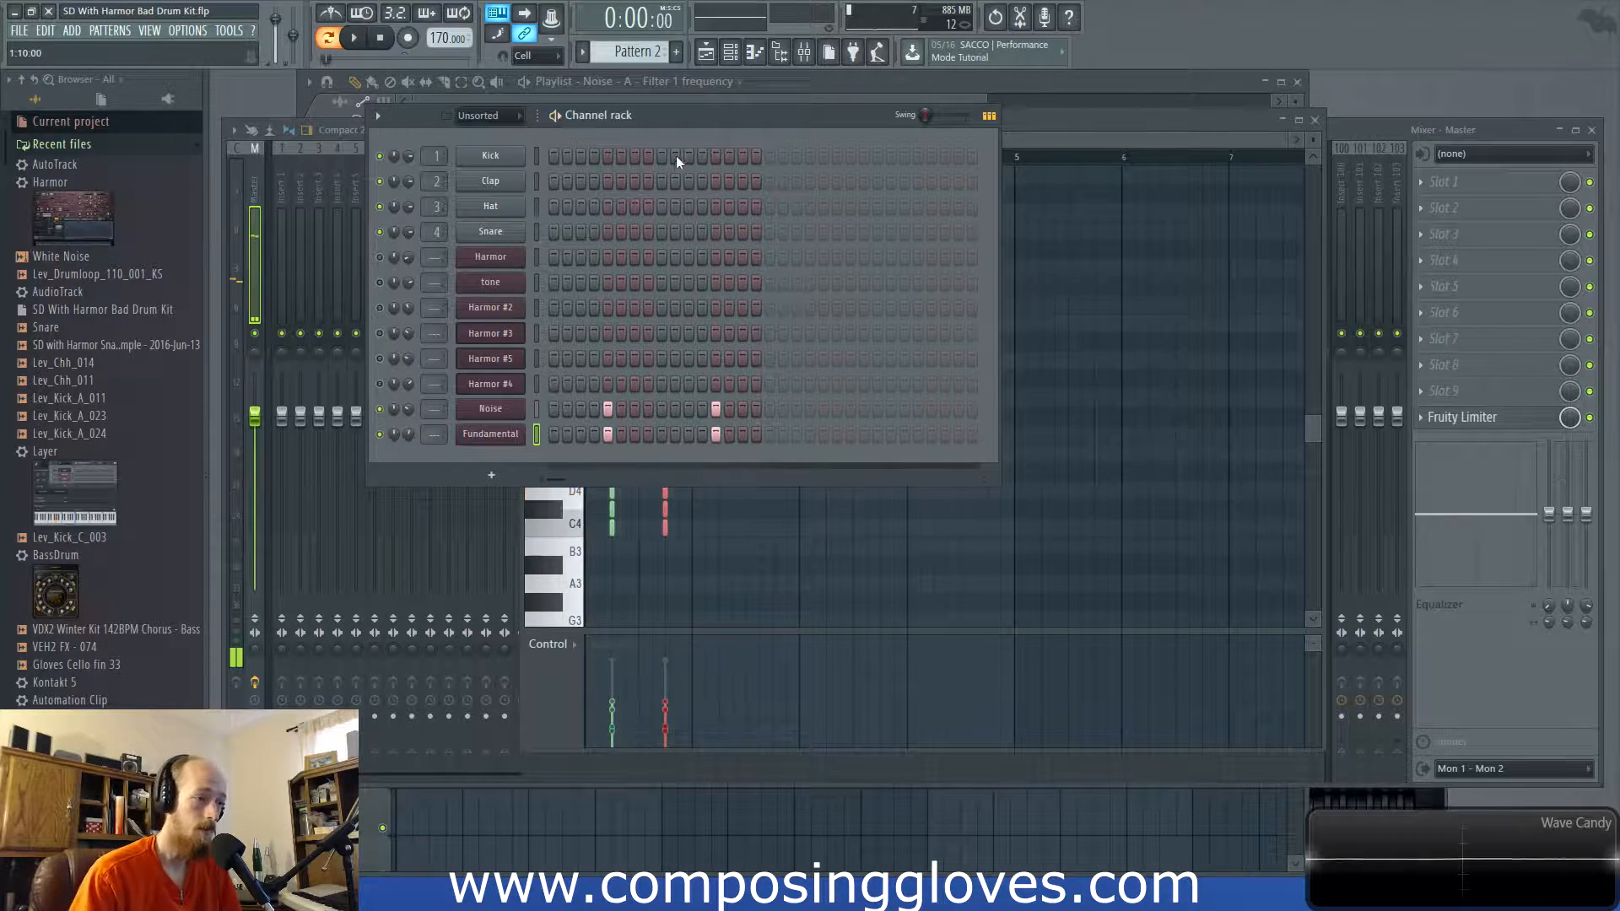
Add kicks on steps 1 and 9 of Pattern 2 and briefly audition the pattern
{"action": "left_click", "coordinate": [774, 94]}
{"action": "key", "text": "F6"}
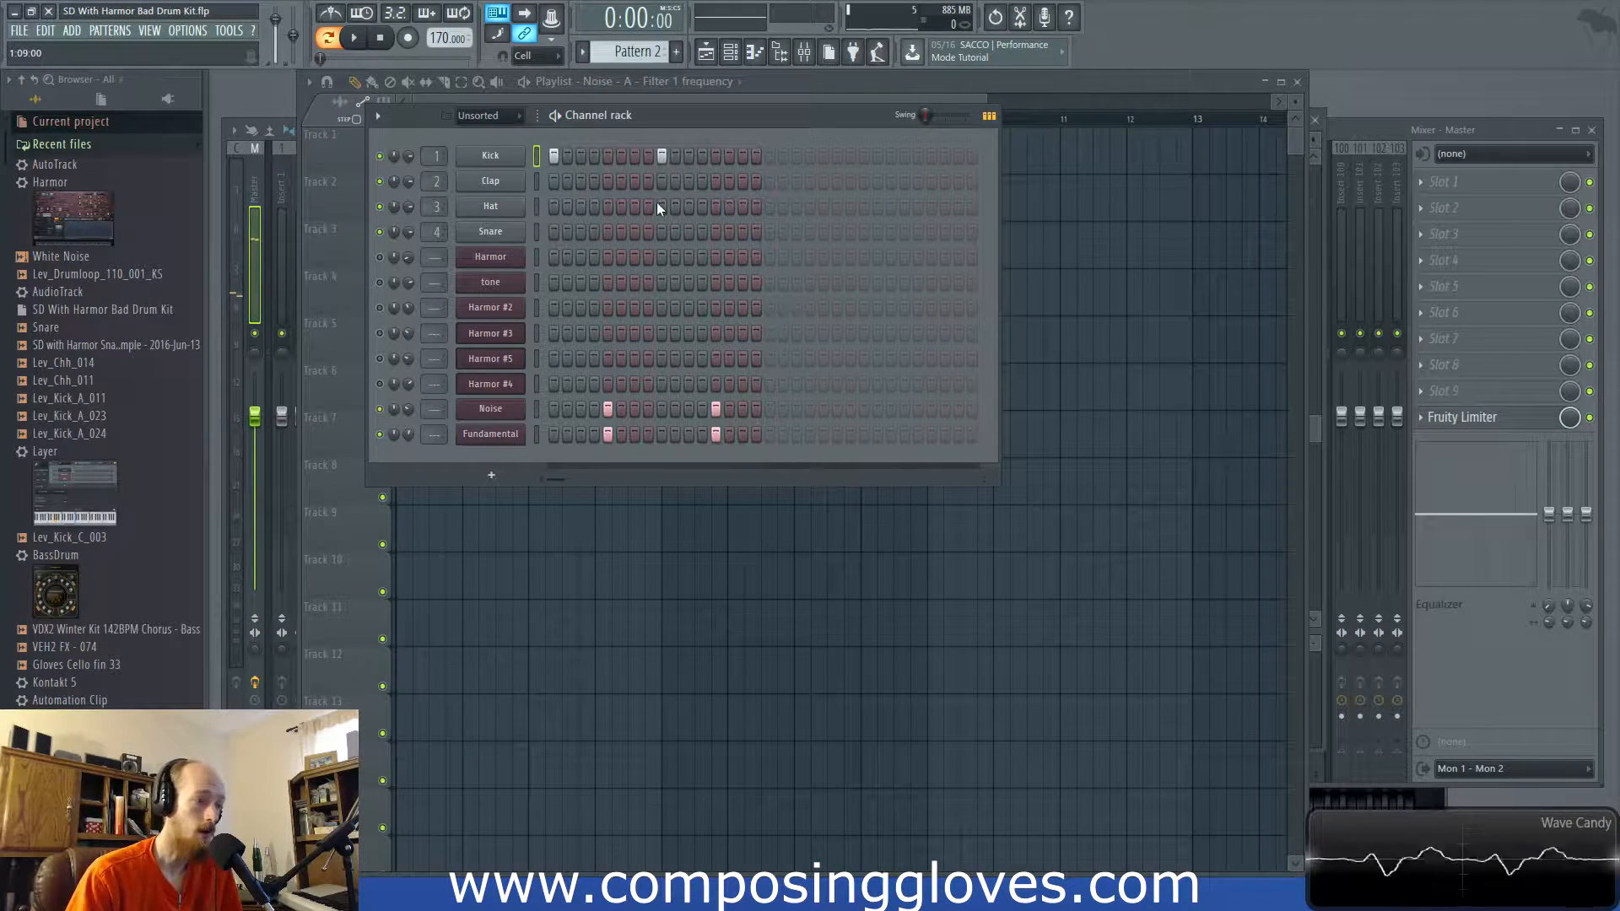
{"action": "key", "text": "space"}
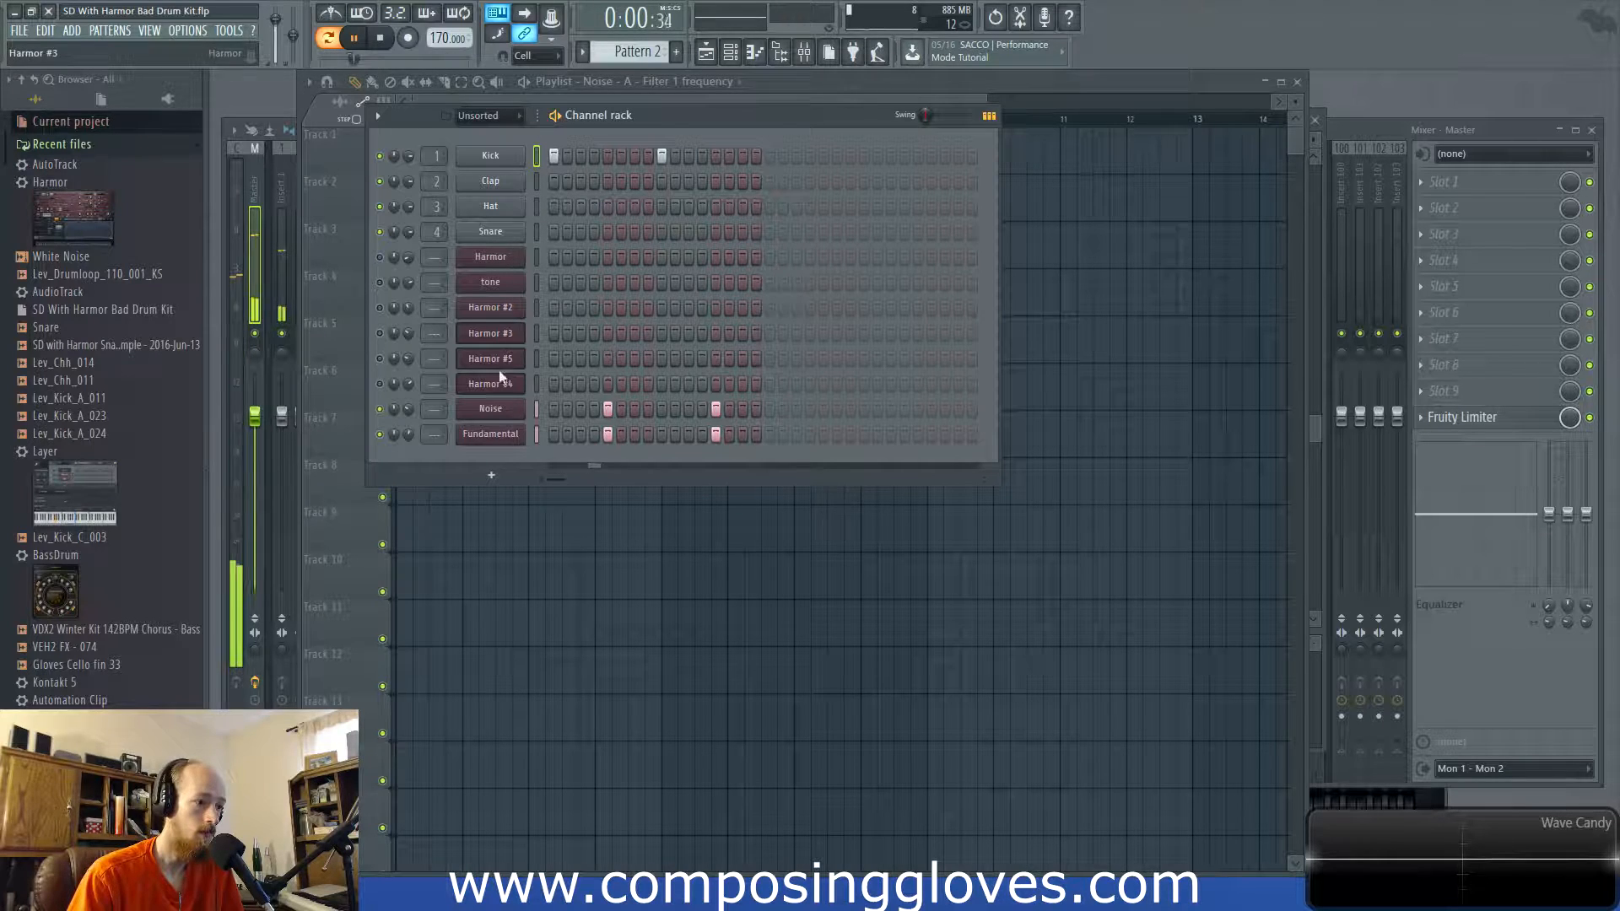
{"action": "key", "text": "space"}
Open the Noise channel's Harmor instance and assign the channel to mixer track 5
{"action": "left_click", "coordinate": [498, 410]}
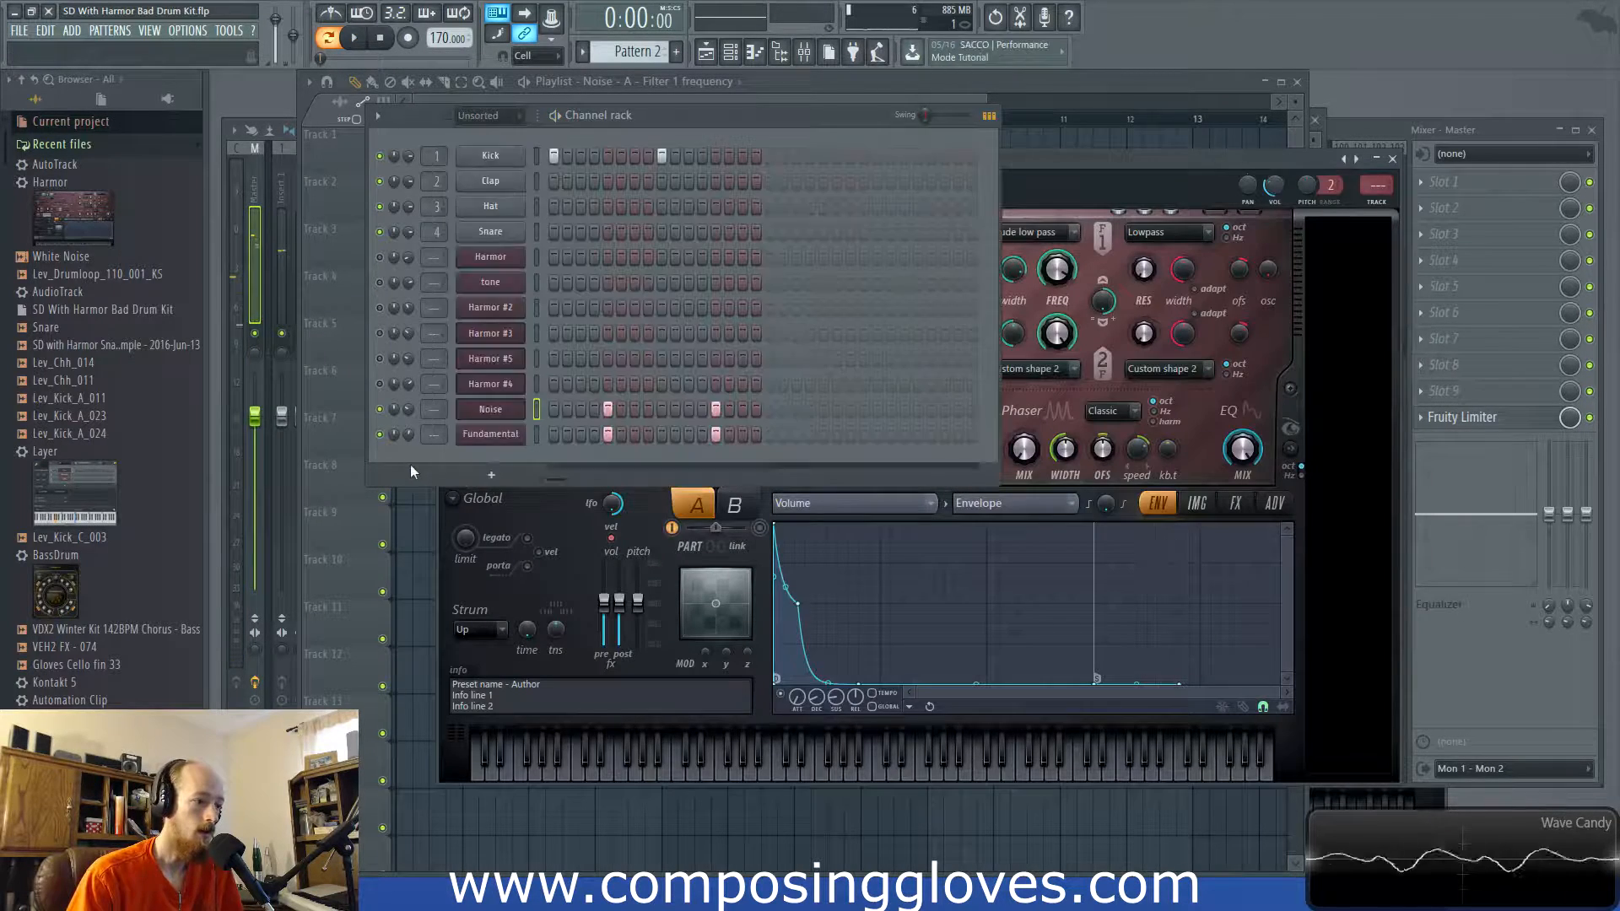
{"action": "left_click", "coordinate": [501, 414]}
{"action": "left_click", "coordinate": [498, 414]}
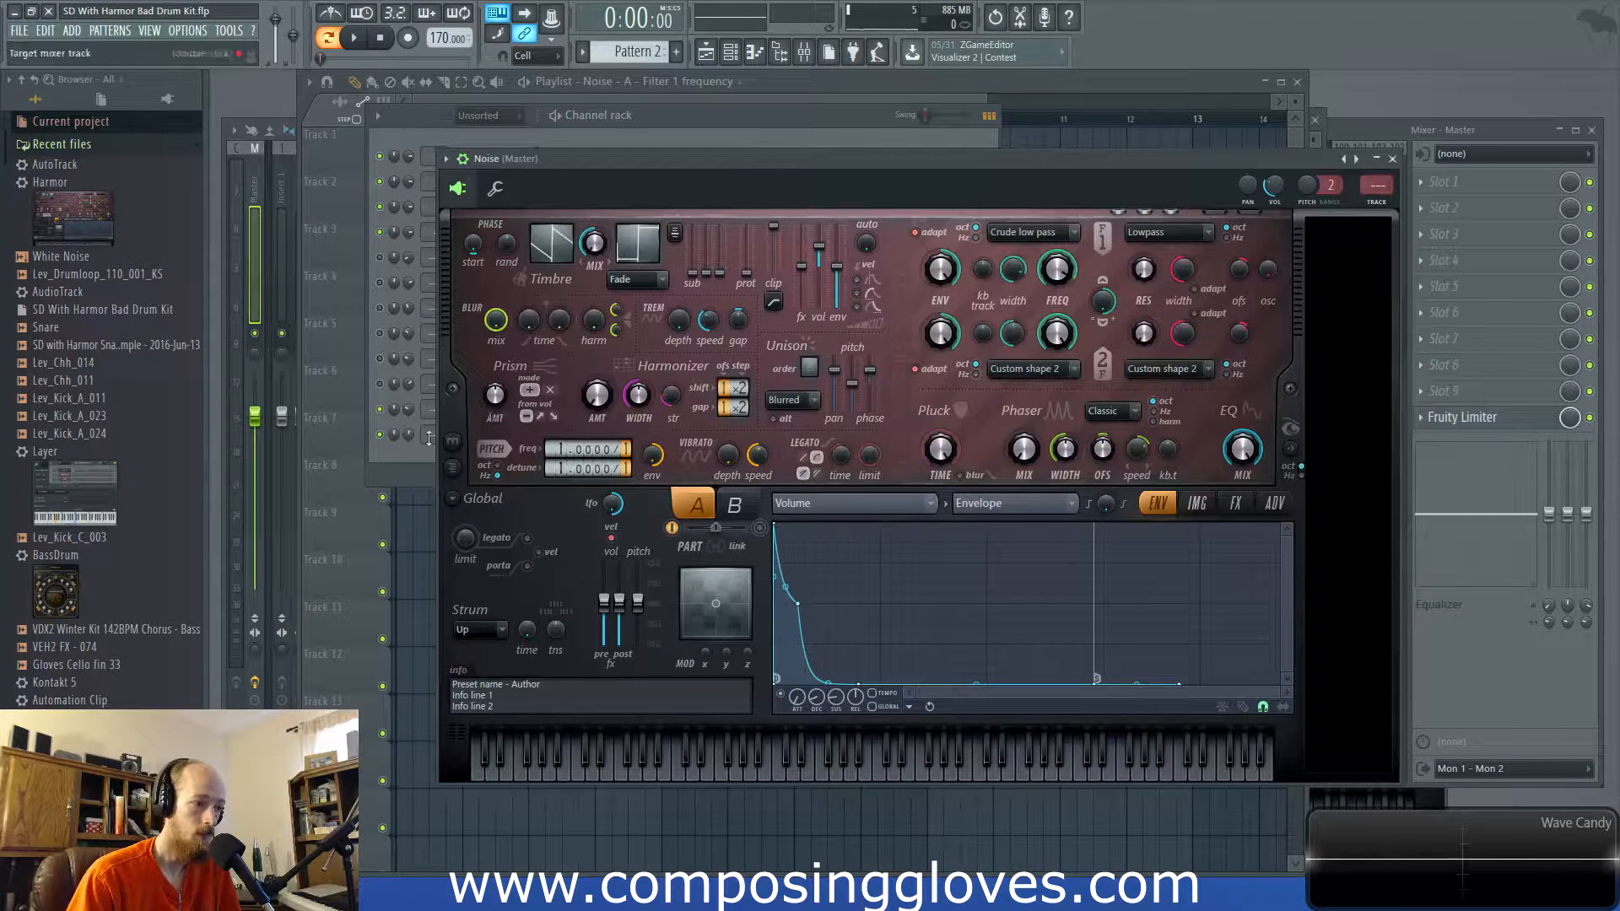
{"action": "left_click", "coordinate": [415, 464]}
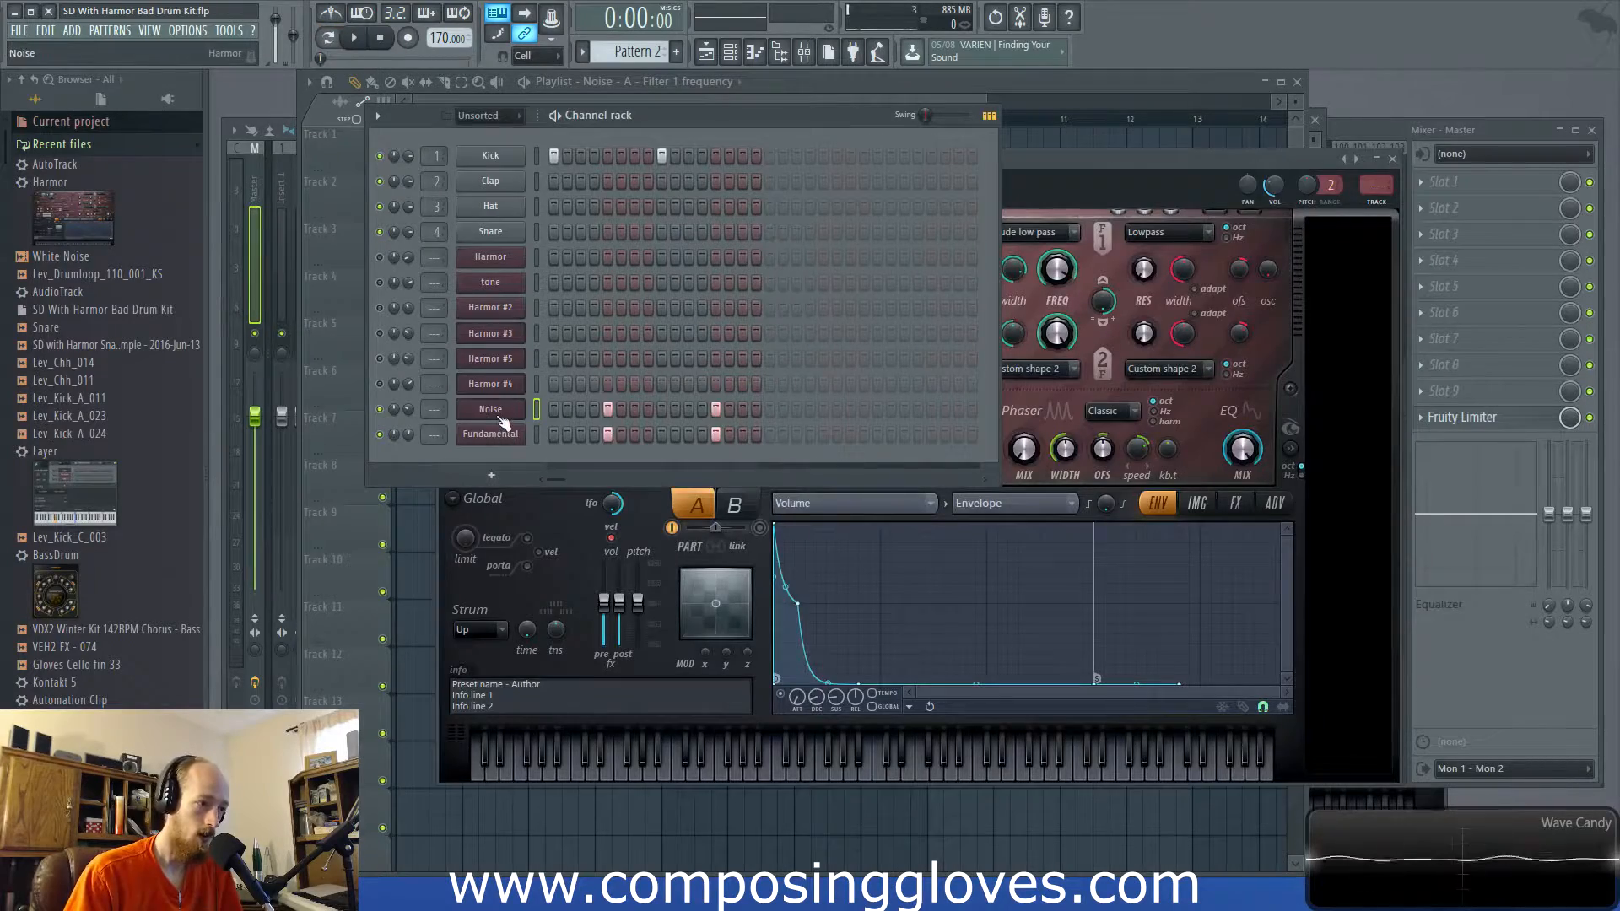
{"action": "left_click", "coordinate": [501, 417]}
{"action": "left_click_drag", "start_coordinate": [1099, 160], "coordinate": [1163, 192]}
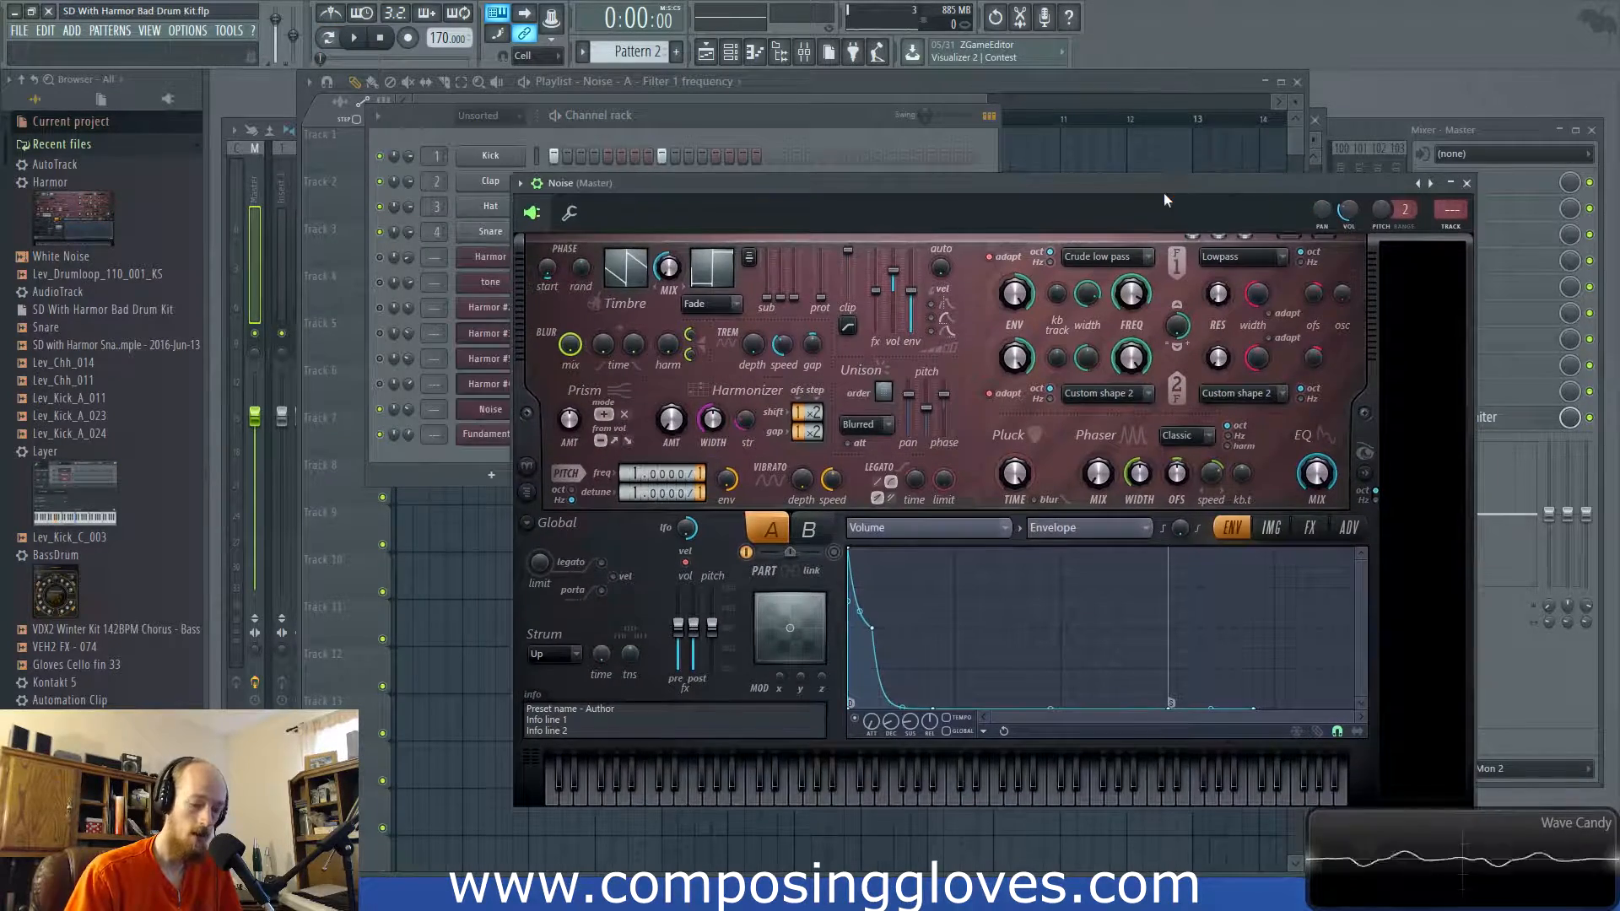
{"action": "key", "text": "ctrl+l"}
Assign the Fundamental channel to mixer track 6
{"action": "left_click", "coordinate": [696, 84]}
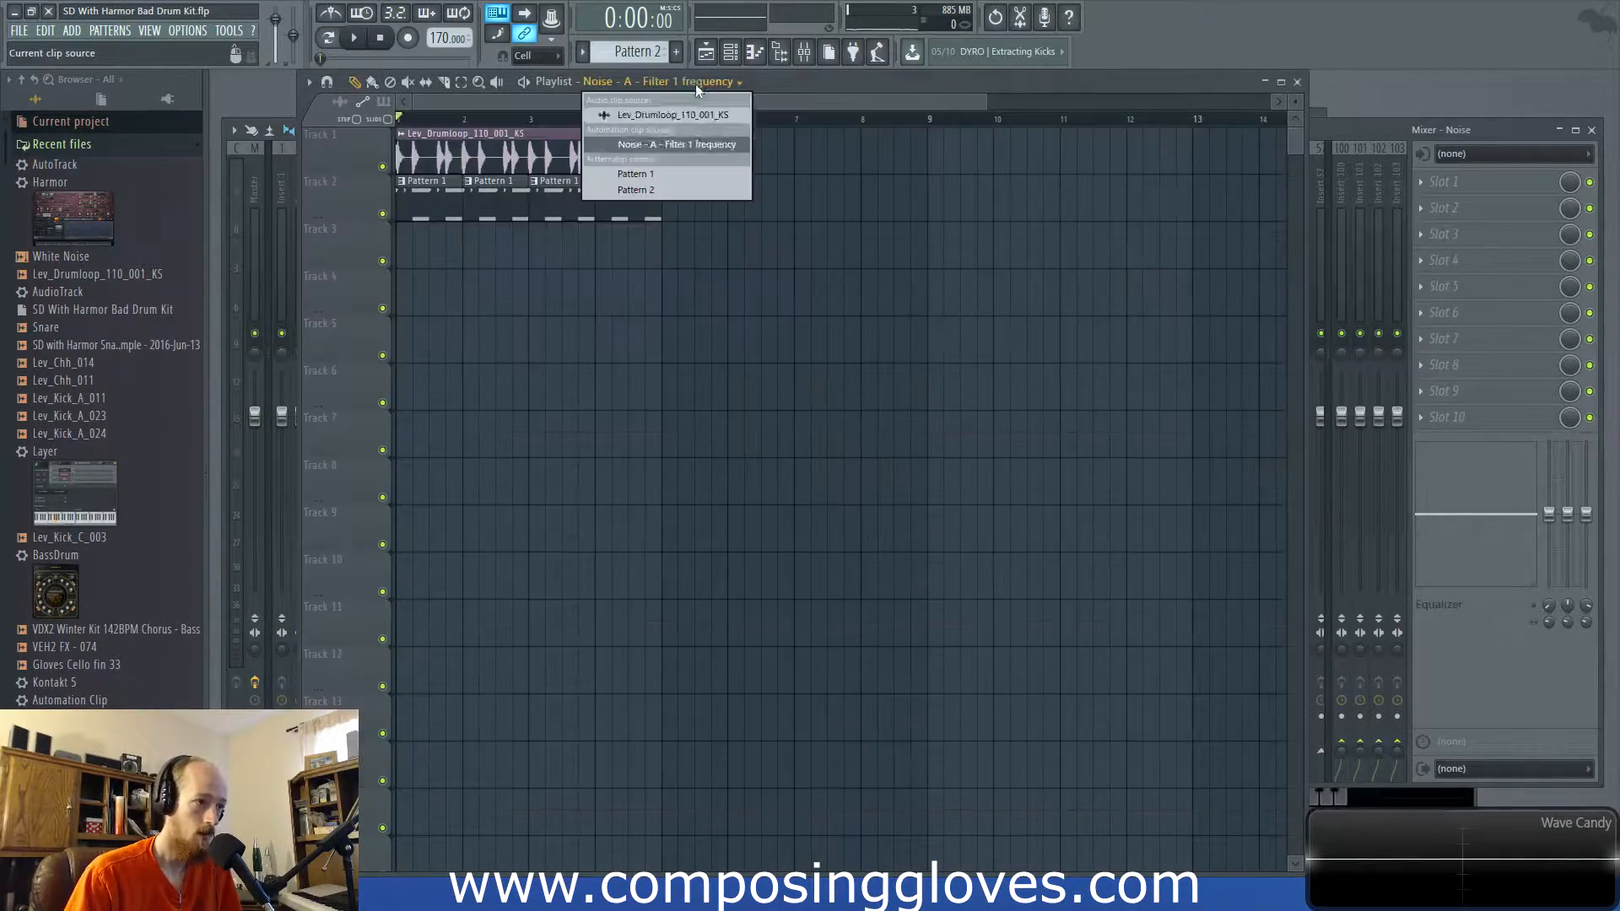
{"action": "key", "text": "F6"}
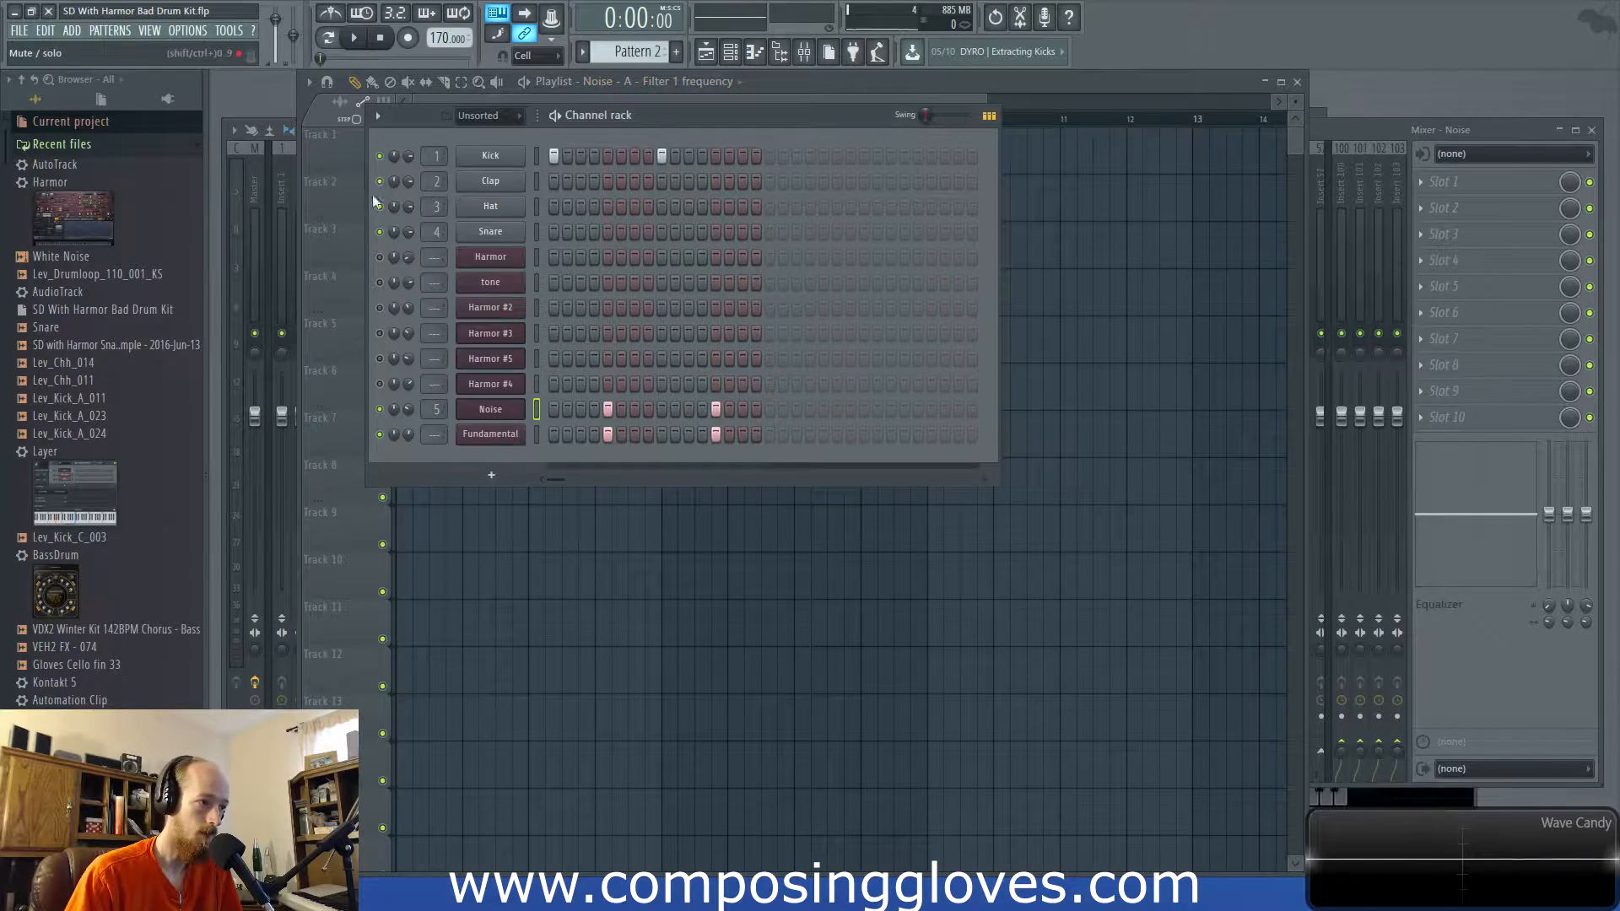
{"action": "left_click", "coordinate": [506, 434]}
{"action": "key", "text": "ctrl+l"}
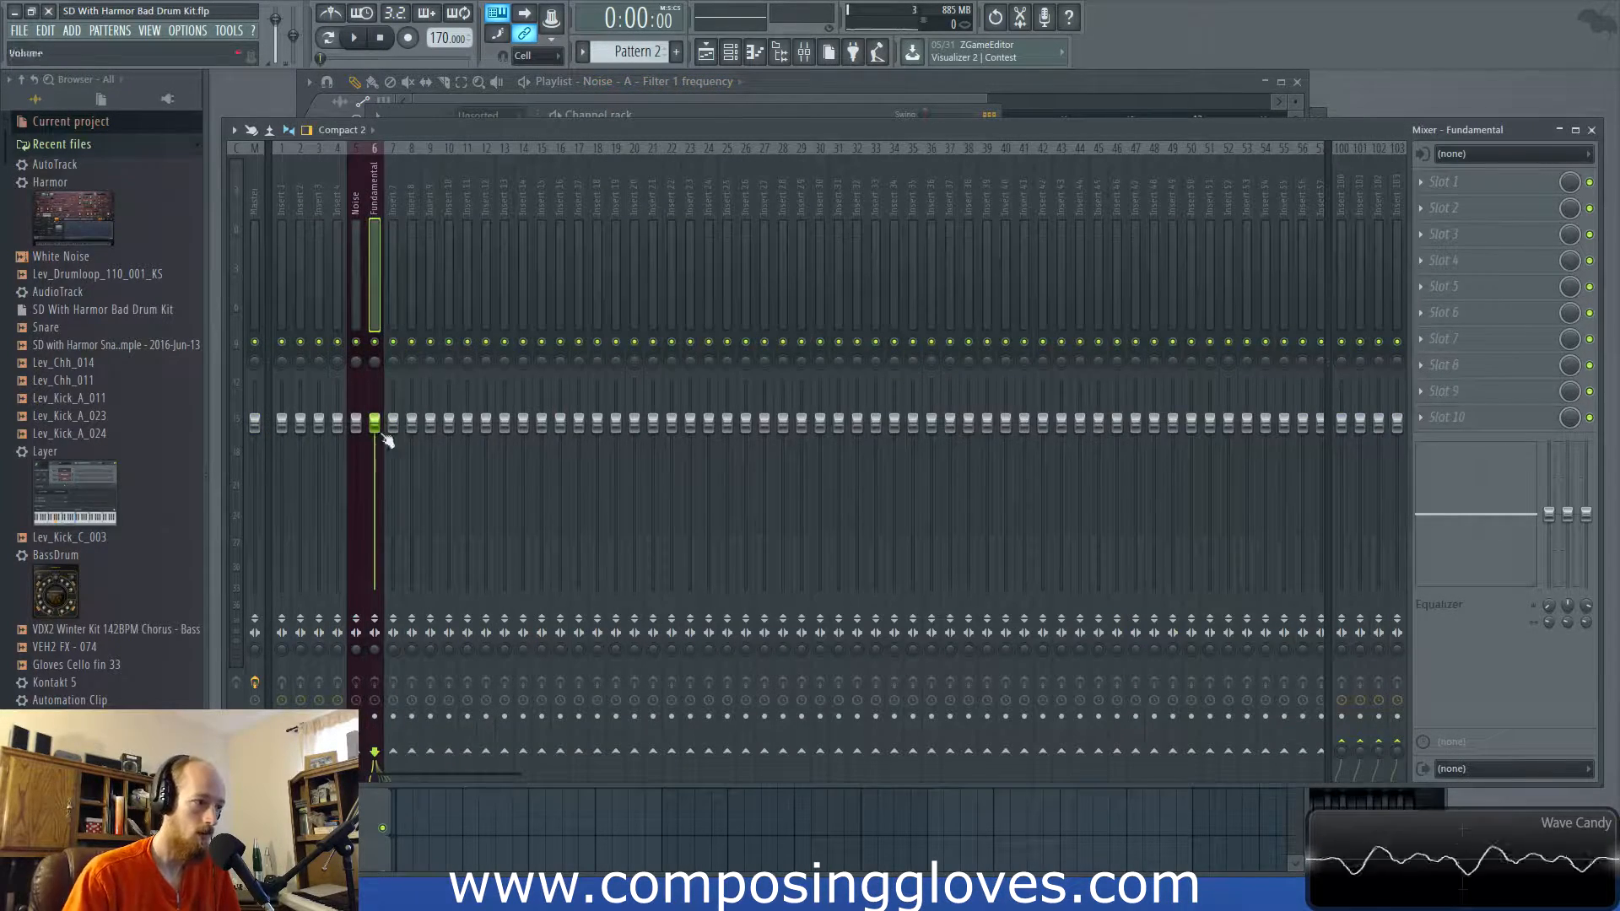
Route the Fundamental and Noise mixer tracks exclusively to Insert 7
{"action": "right_click", "coordinate": [393, 749]}
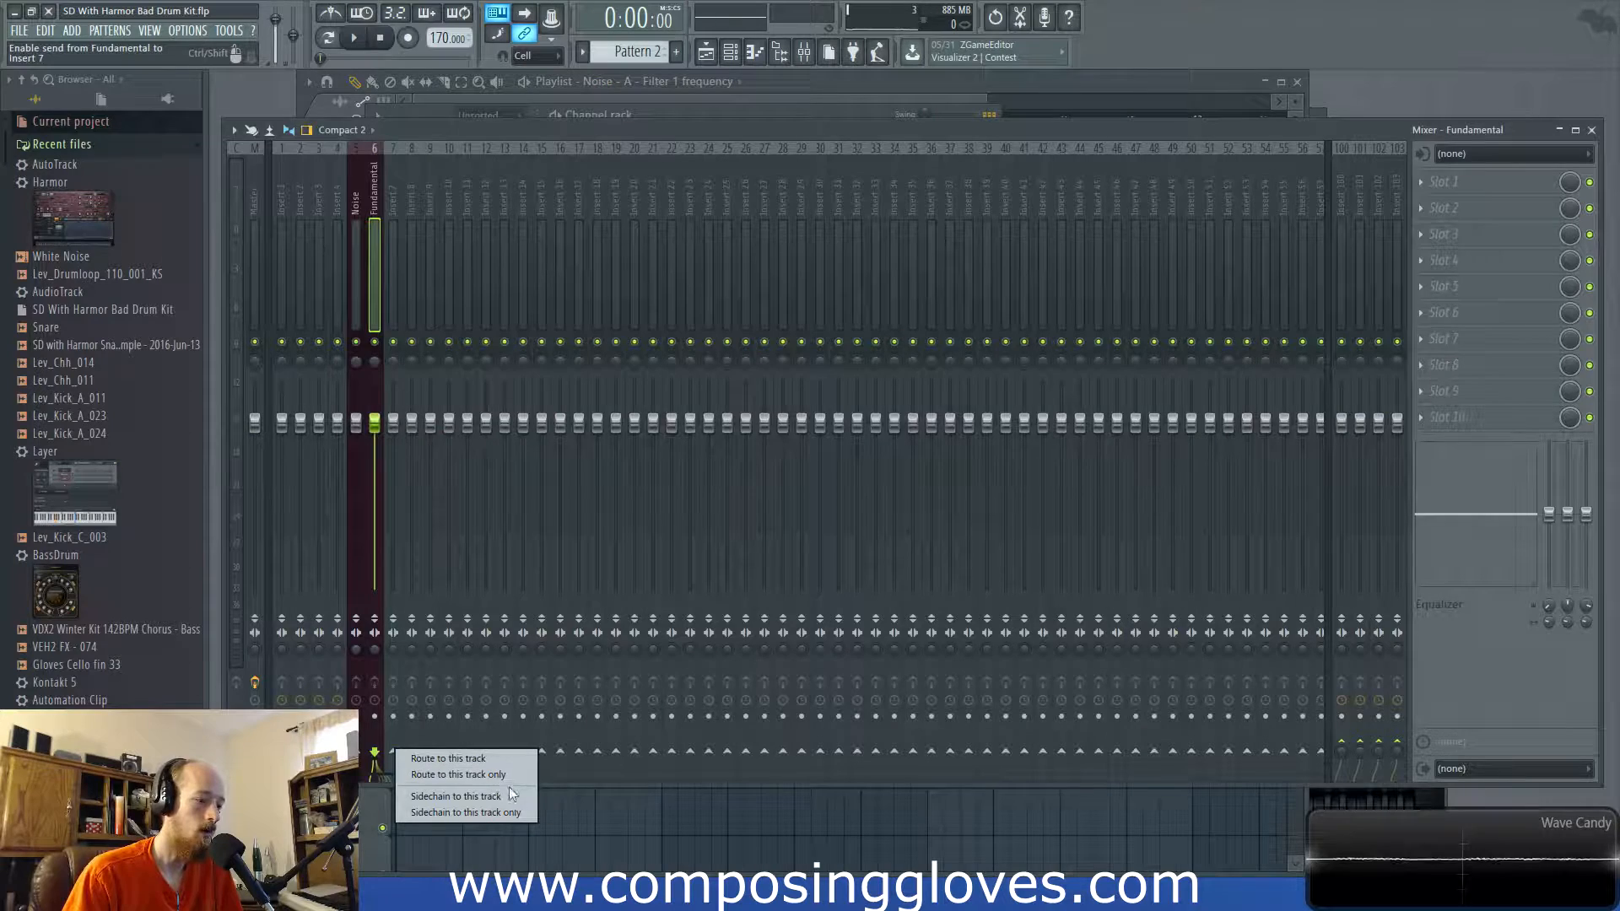
{"action": "left_click", "coordinate": [510, 774]}
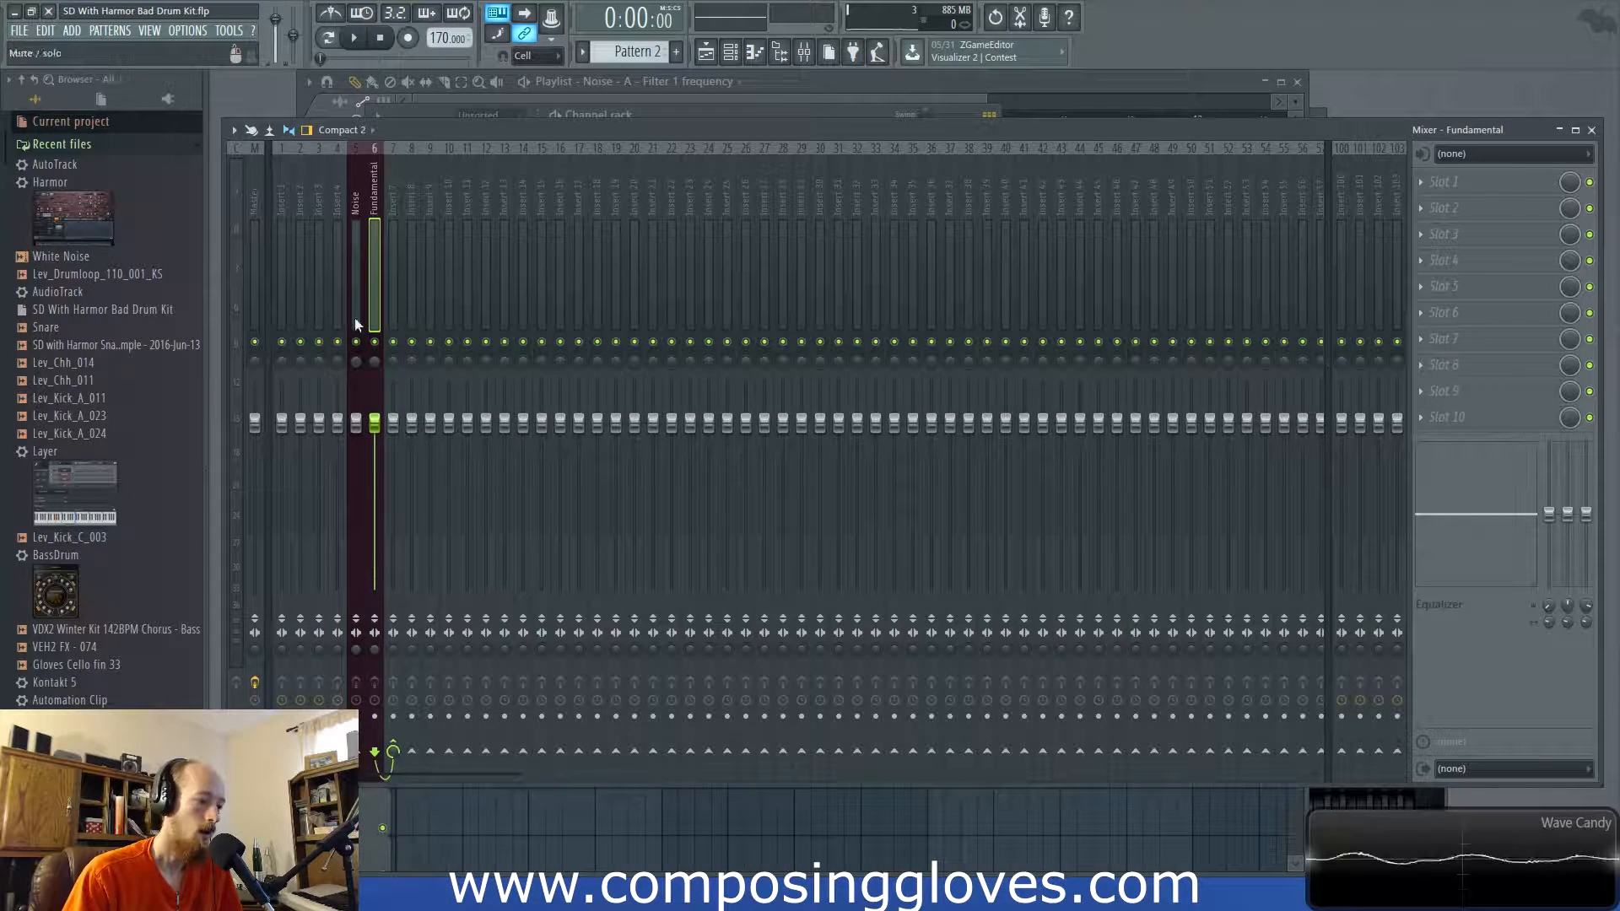
{"action": "right_click", "coordinate": [394, 750]}
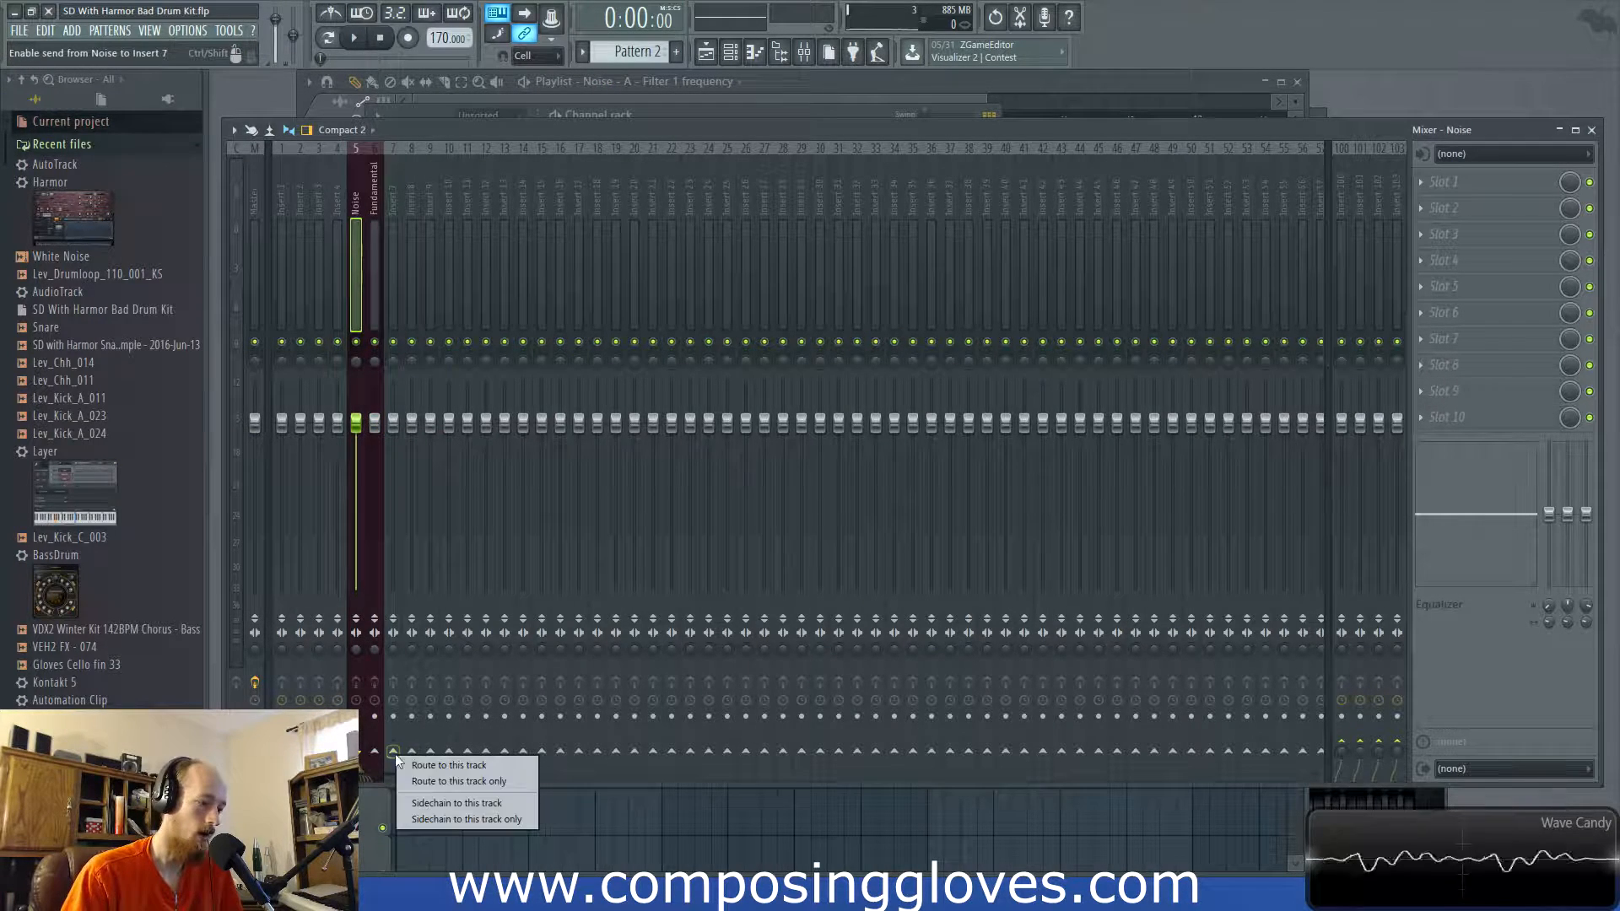
{"action": "left_click", "coordinate": [487, 783]}
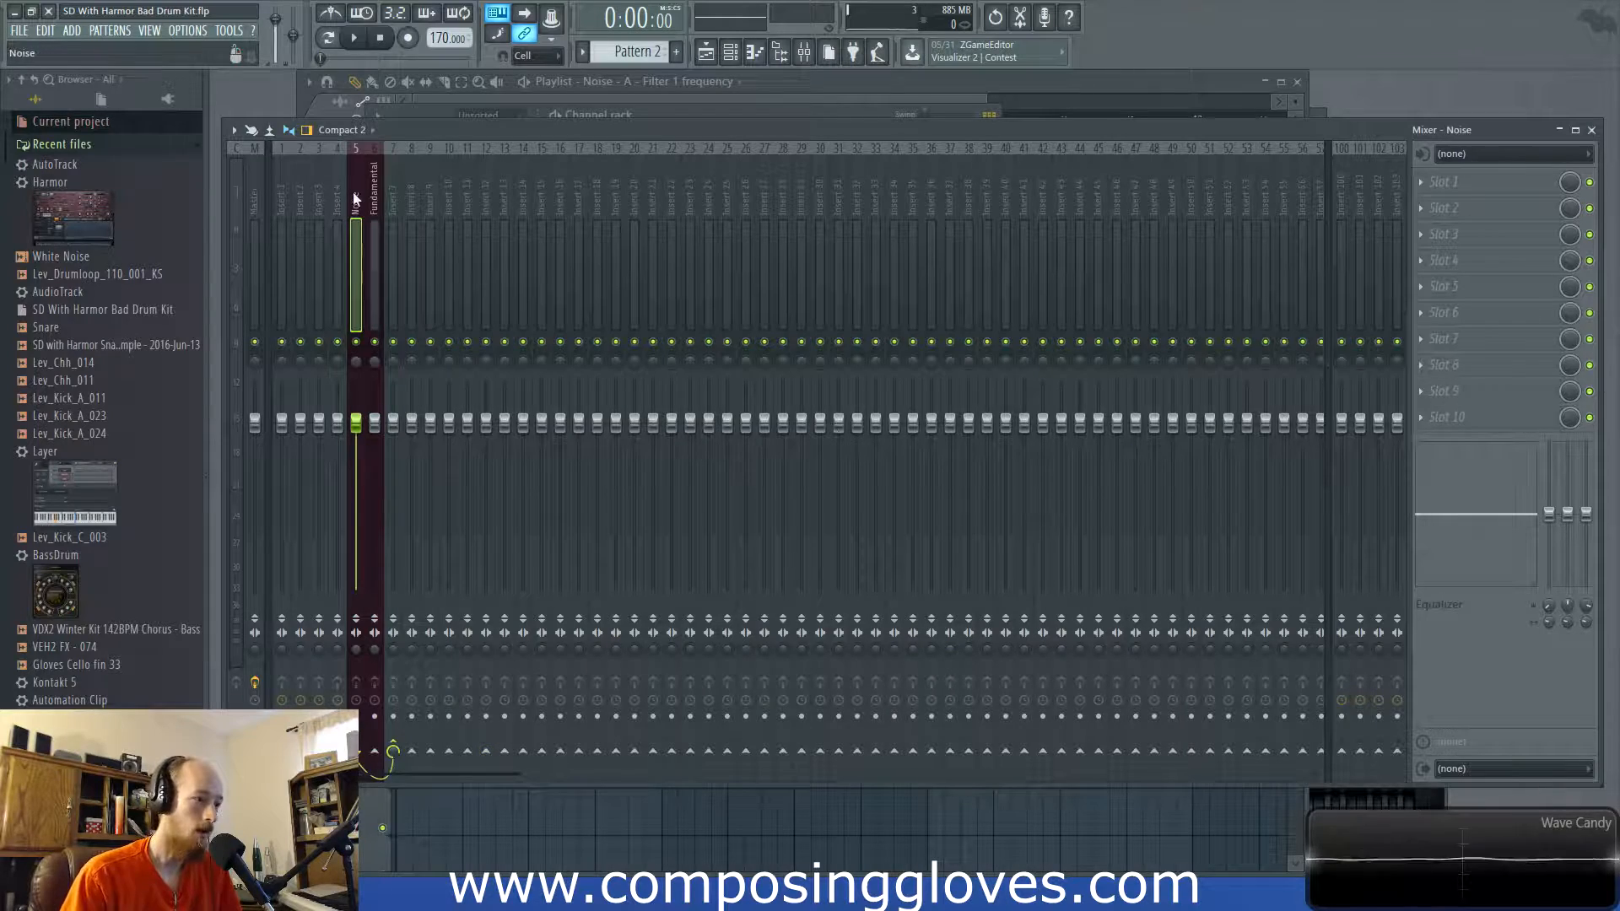
Load Fruity parametric EQ 2 in the first effect slot of Insert 7 and briefly check it during playback
{"action": "left_click", "coordinate": [390, 201]}
{"action": "left_click", "coordinate": [1468, 180]}
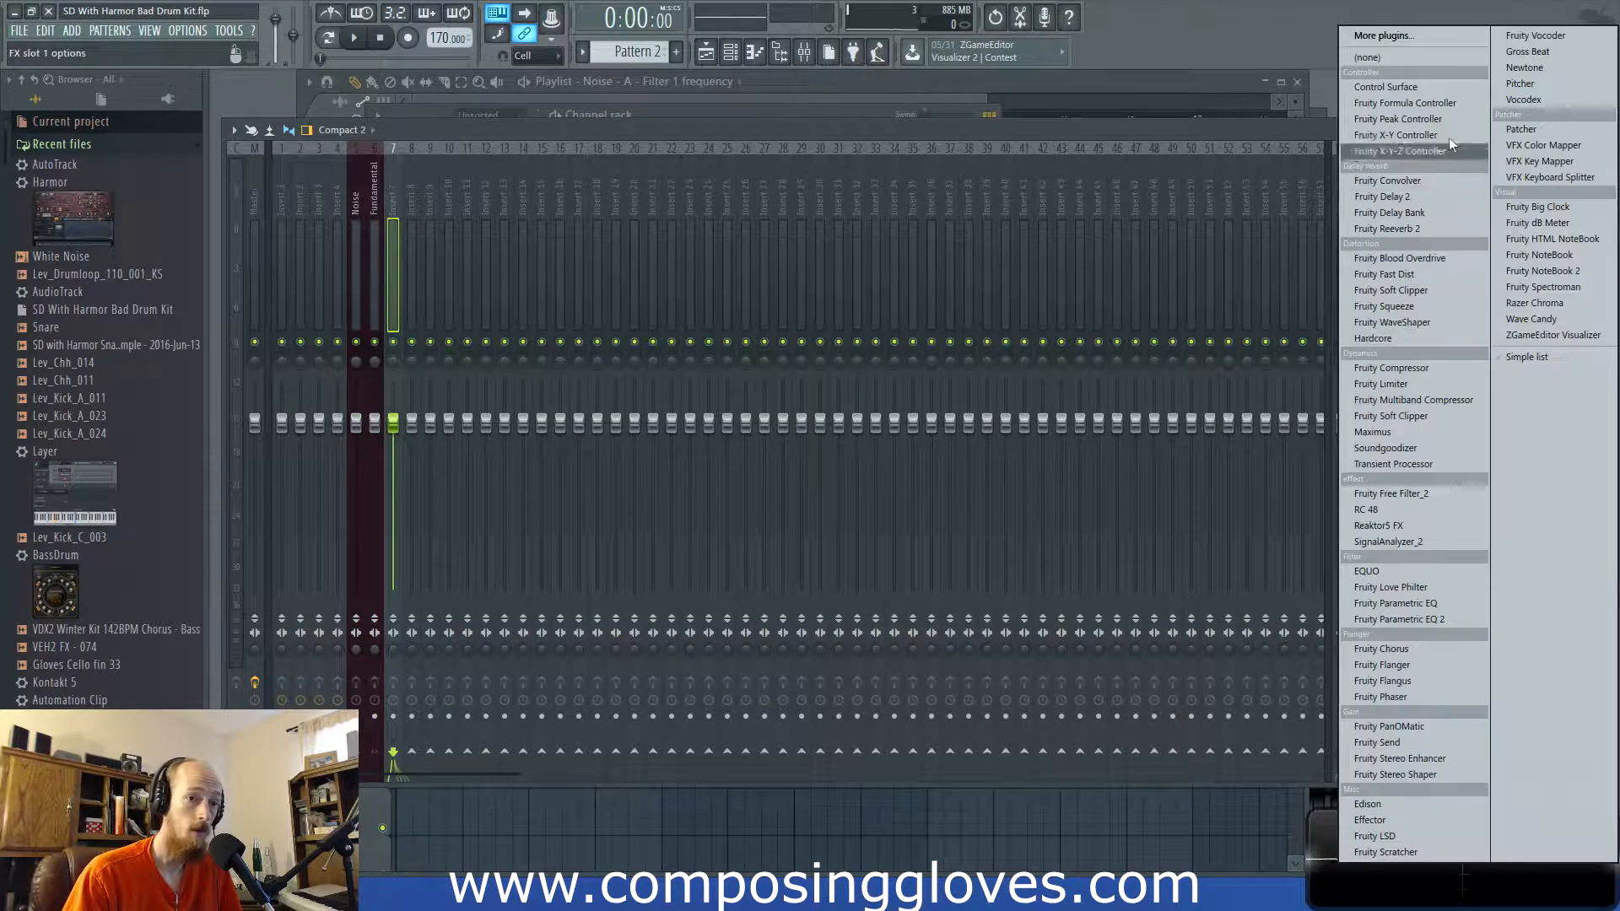
{"action": "left_click", "coordinate": [1414, 619]}
{"action": "key", "text": "space"}
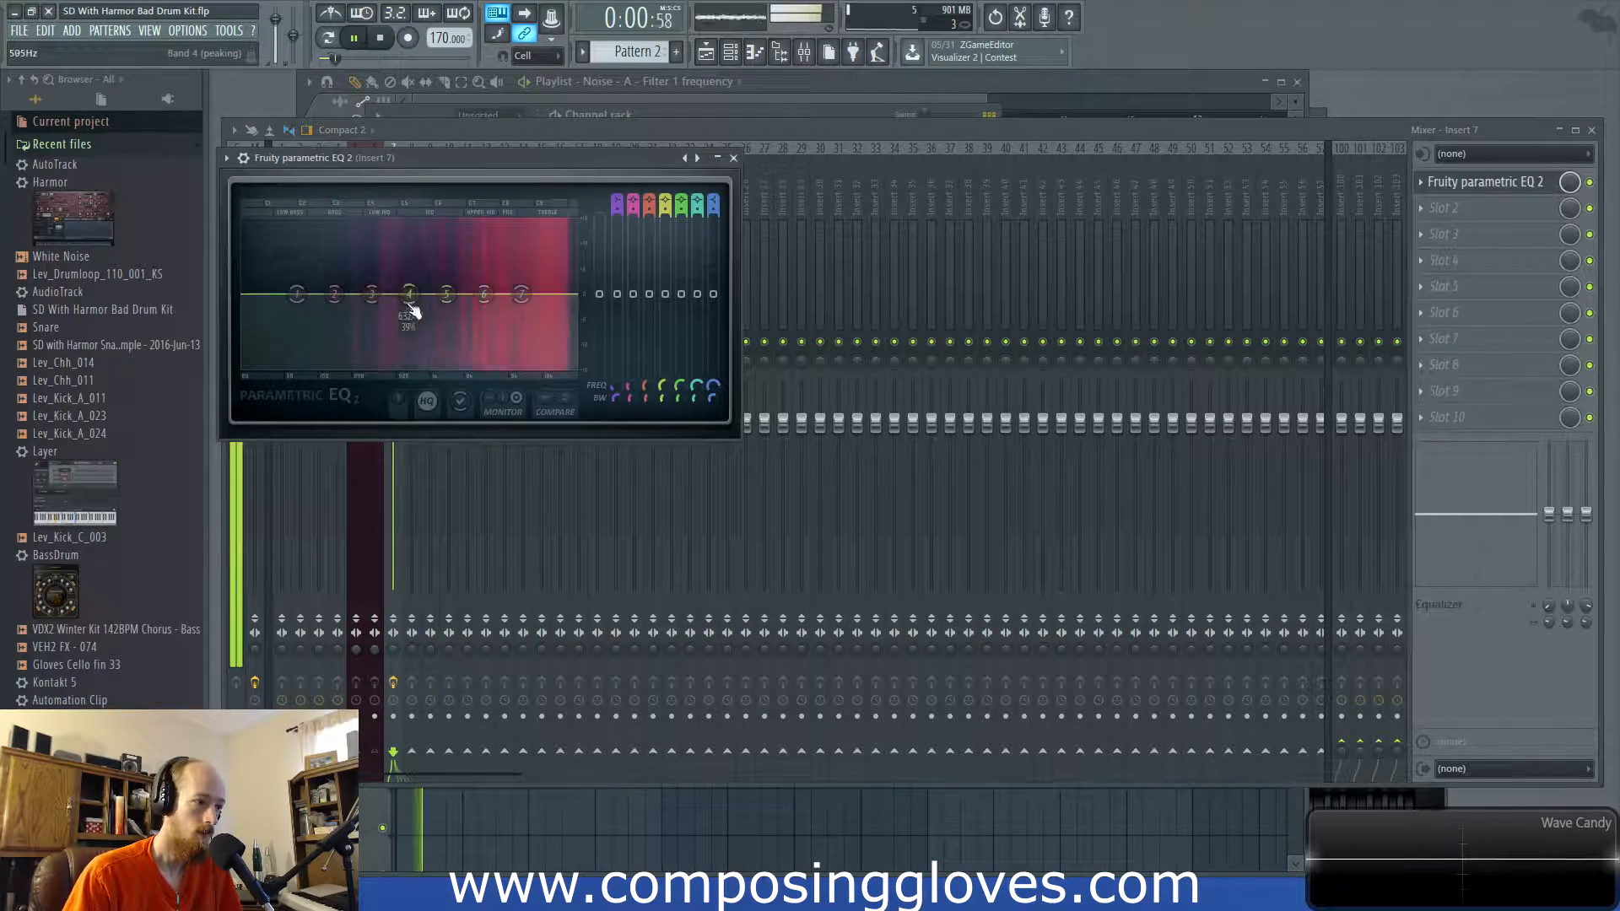
{"action": "key", "text": "space"}
Audition the playlist arrangement and check whether its signal reaches the equalizer on Insert 7
{"action": "key", "text": "F6"}
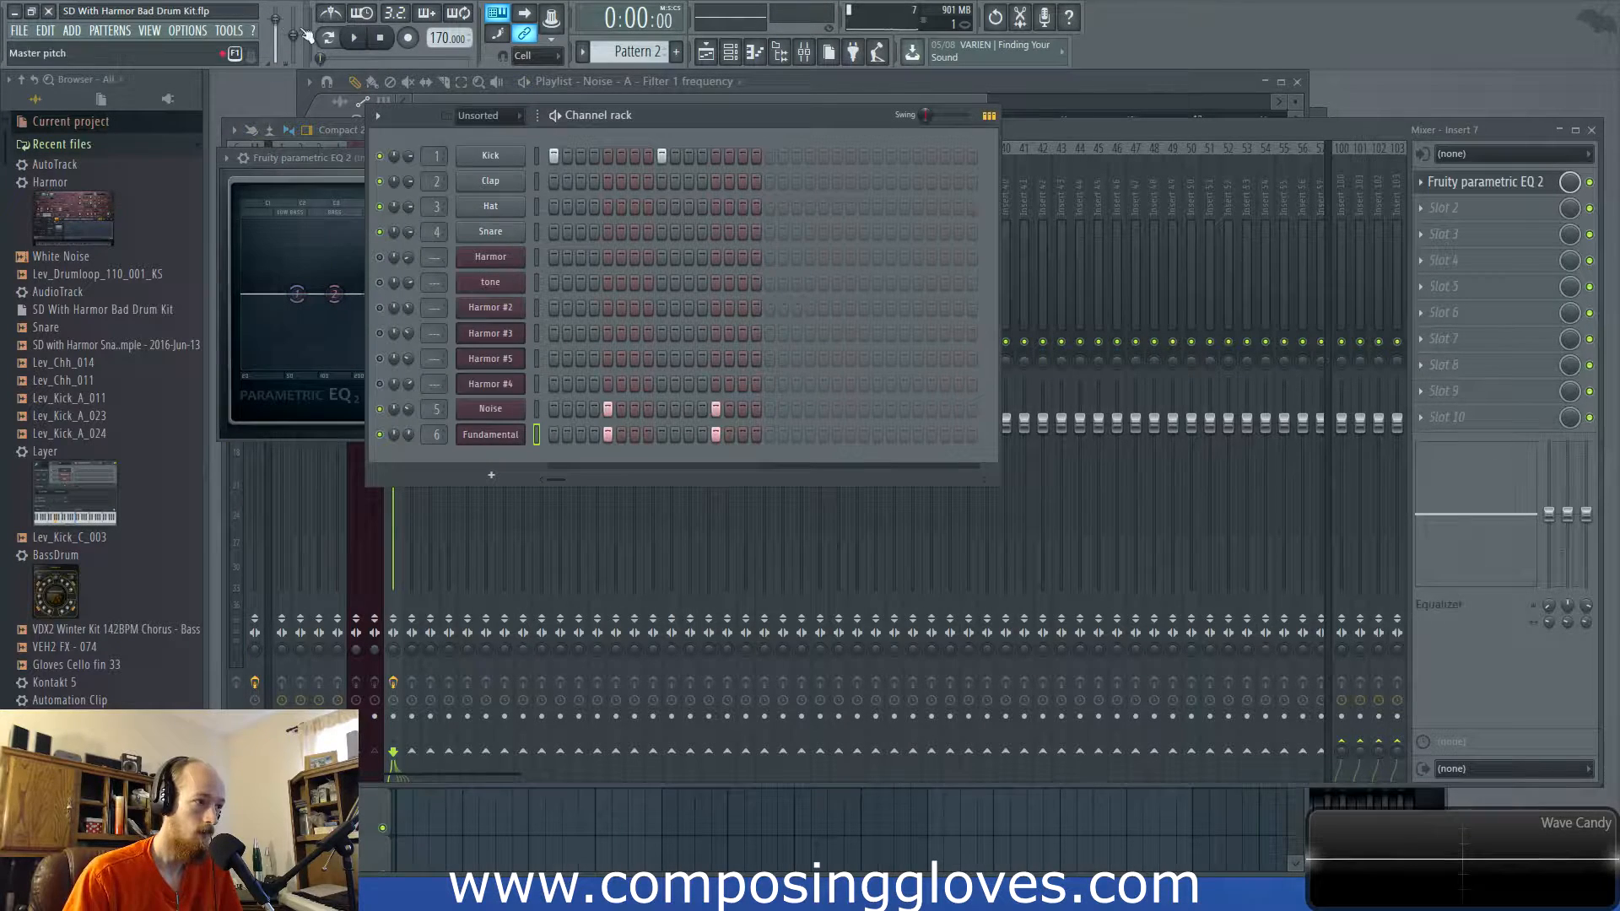
{"action": "left_click", "coordinate": [795, 85]}
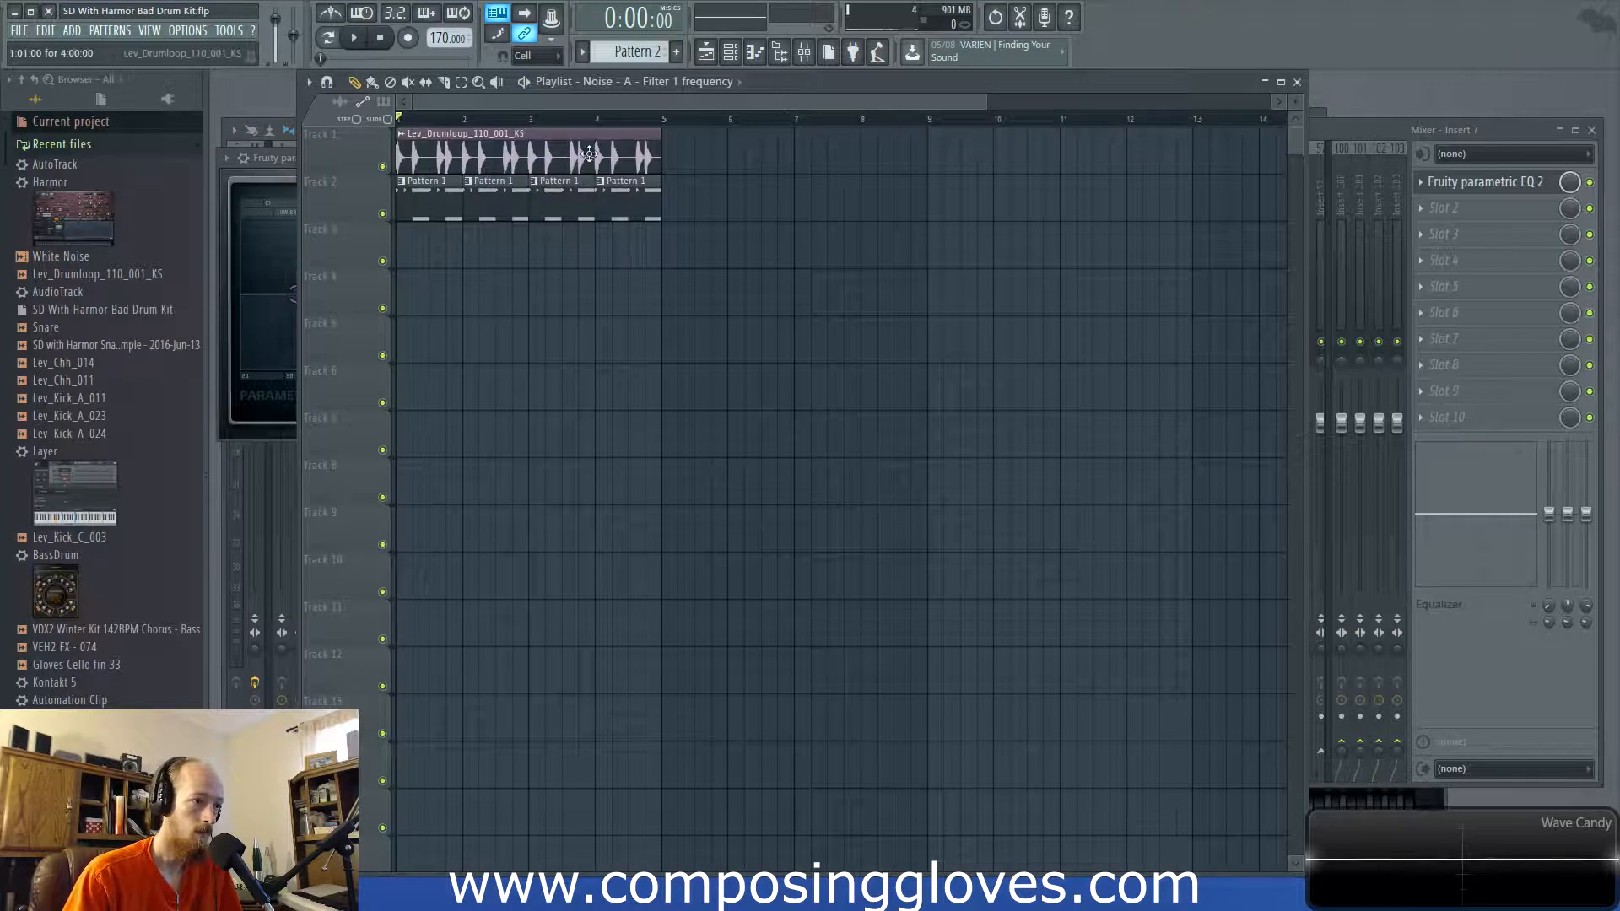
{"action": "key", "text": "space"}
{"action": "key", "text": "space"}
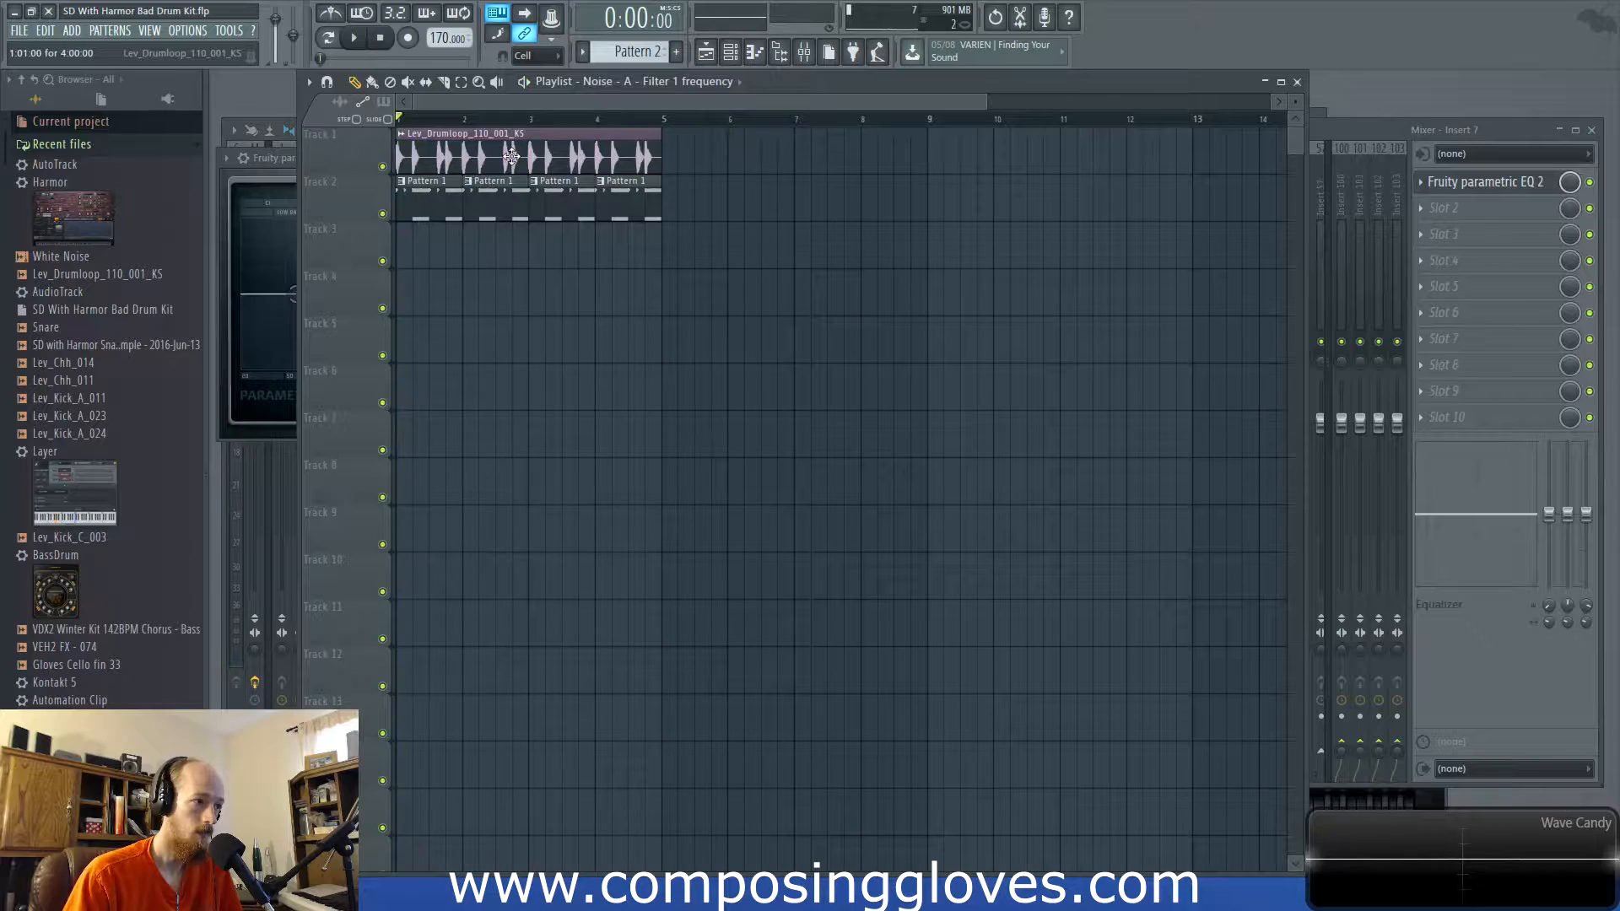
{"action": "key", "text": "F6"}
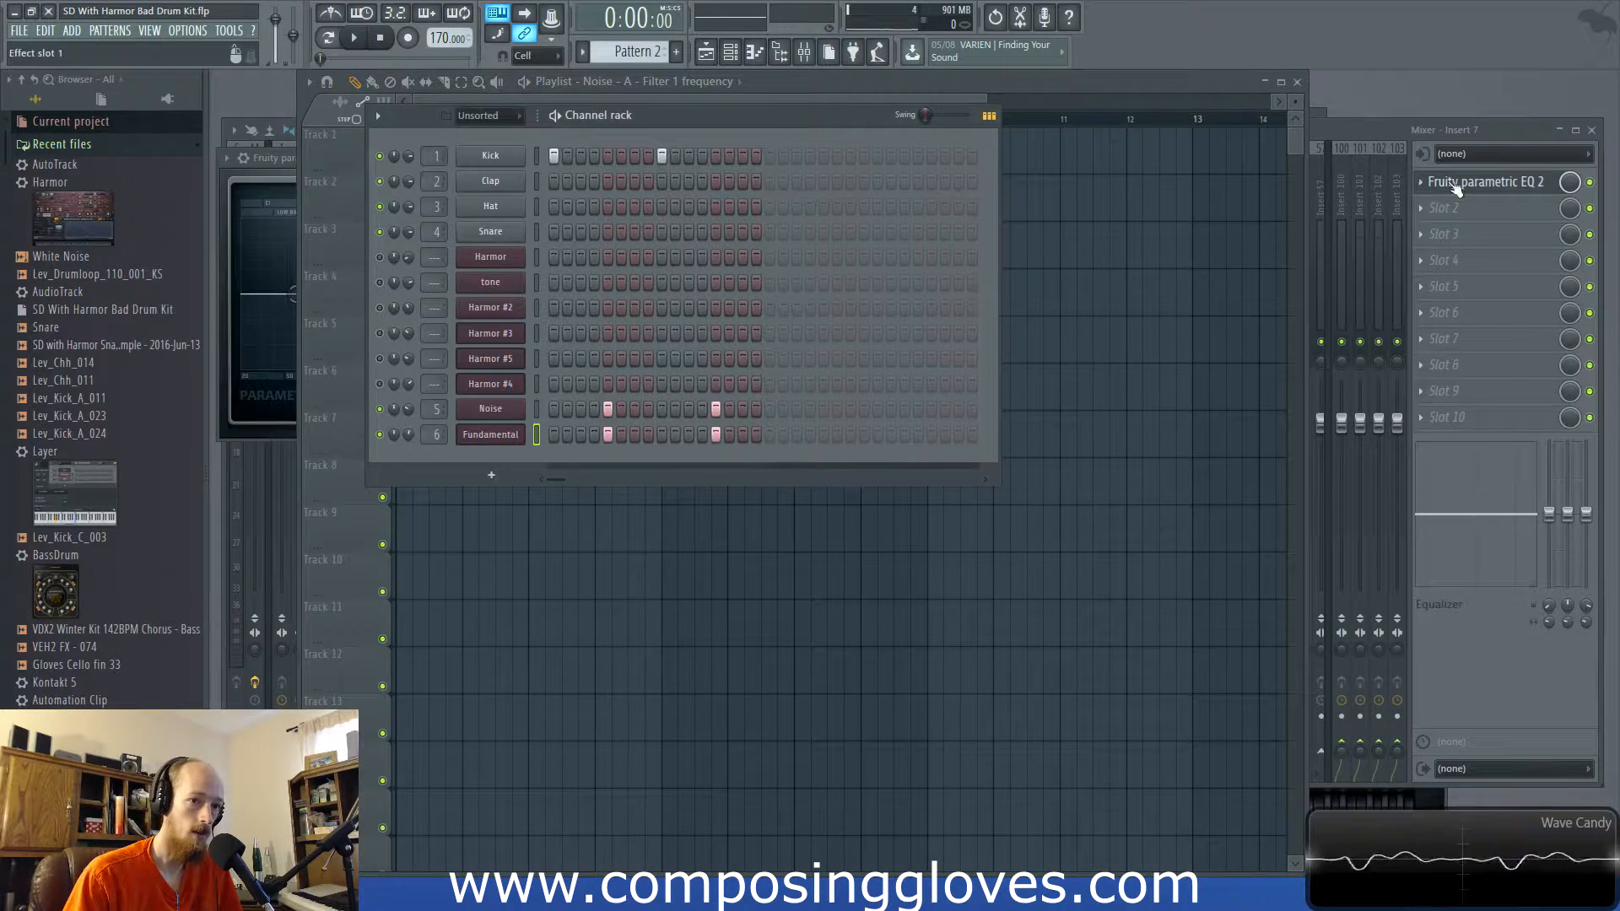
{"action": "left_click", "coordinate": [1446, 183]}
{"action": "key", "text": "space"}
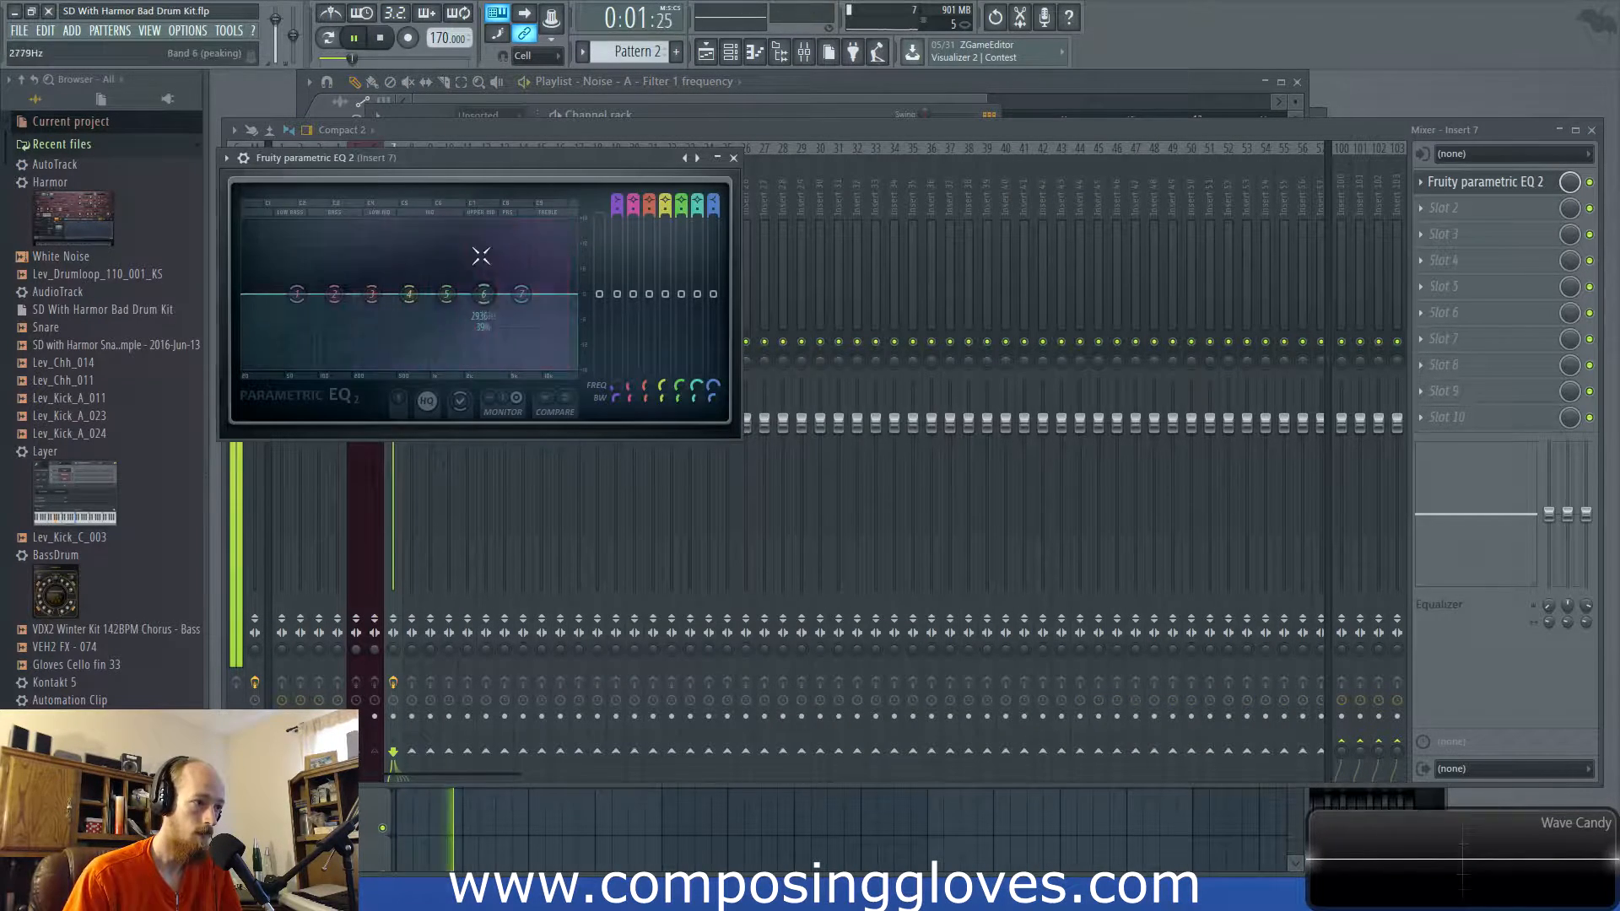
{"action": "key", "text": "space"}
Replace the playlist clips with one Pattern 2 clip at the start of Track 1, play it and bring up the mixer
{"action": "left_click", "coordinate": [670, 98]}
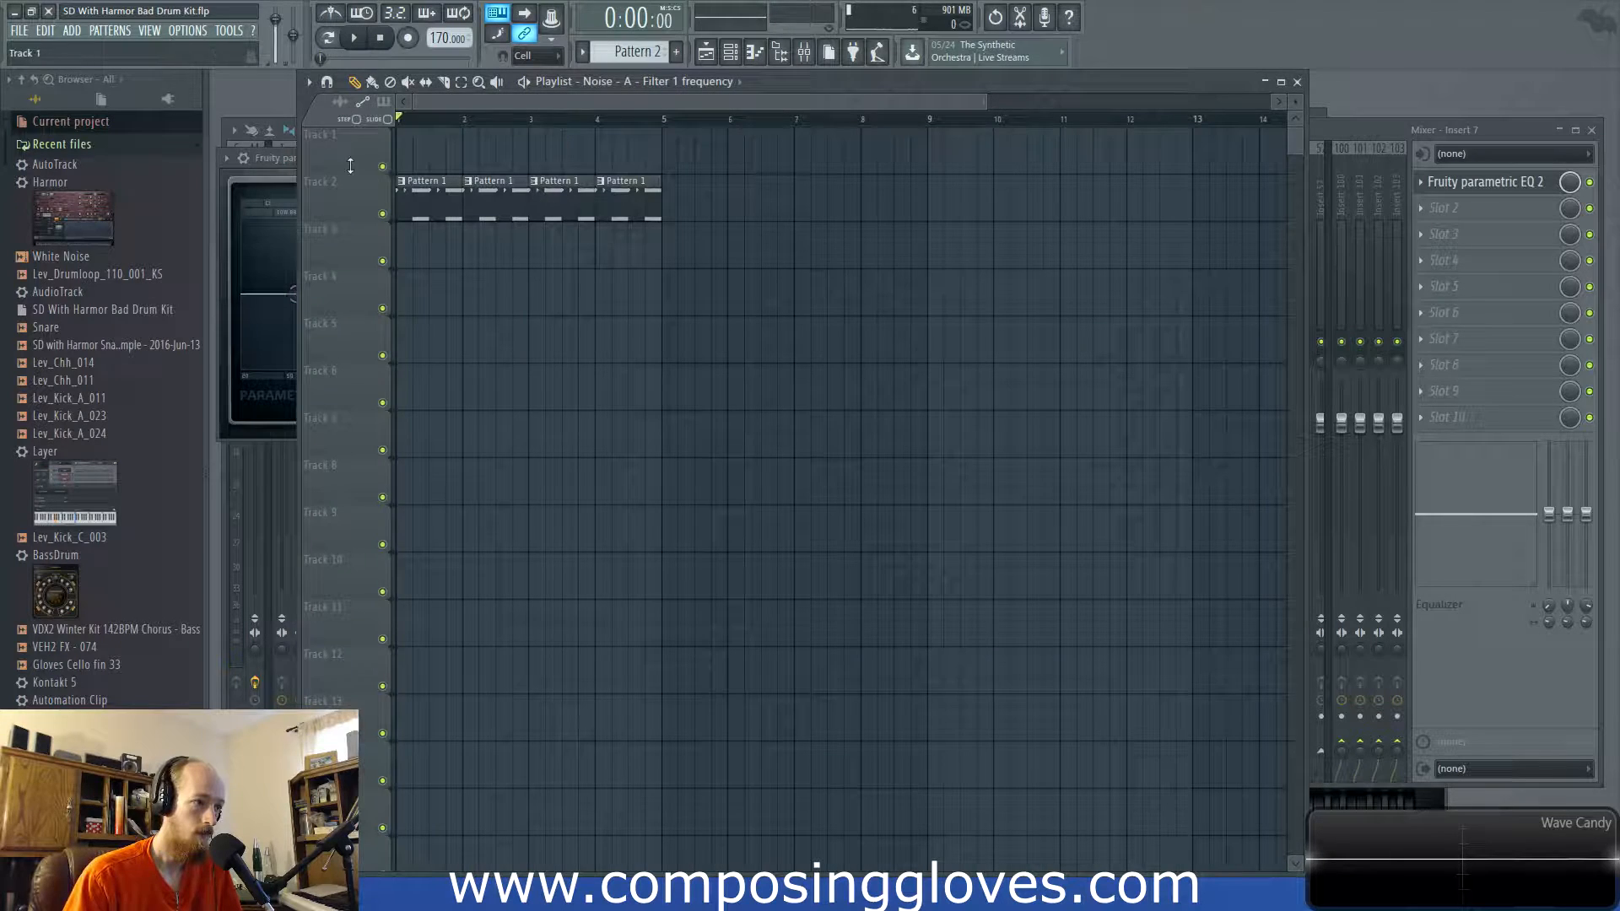
{"action": "right_click", "coordinate": [424, 199]}
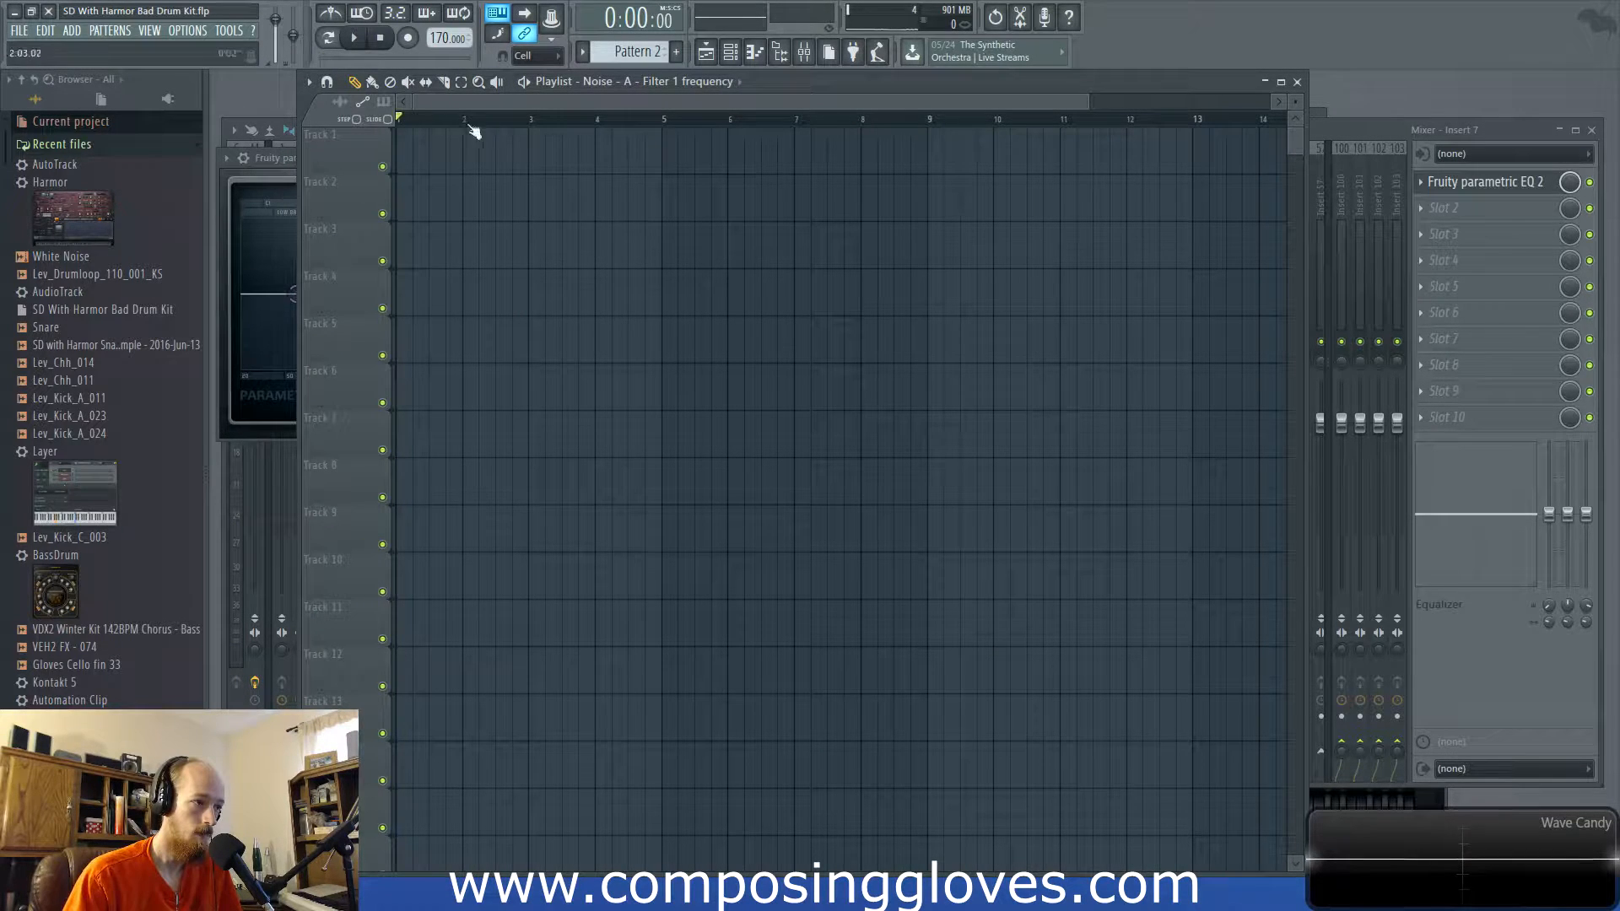
{"action": "left_click", "coordinate": [688, 82]}
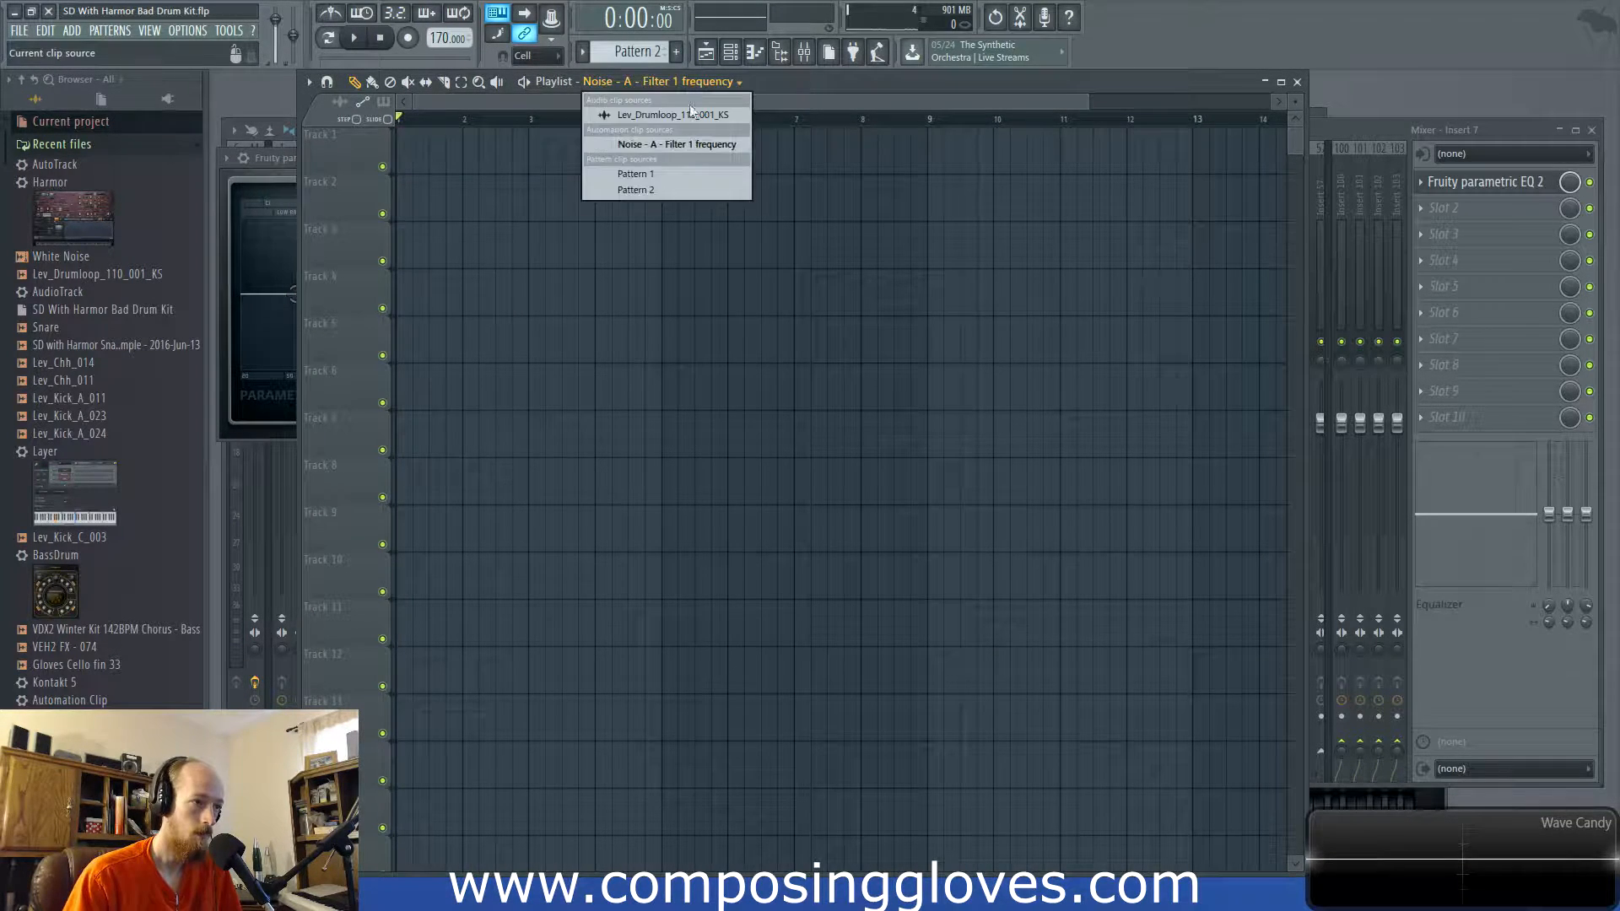
{"action": "left_click", "coordinate": [679, 192]}
{"action": "left_click", "coordinate": [504, 160]}
{"action": "left_click_drag", "start_coordinate": [504, 160], "coordinate": [455, 163]}
{"action": "key", "text": "space"}
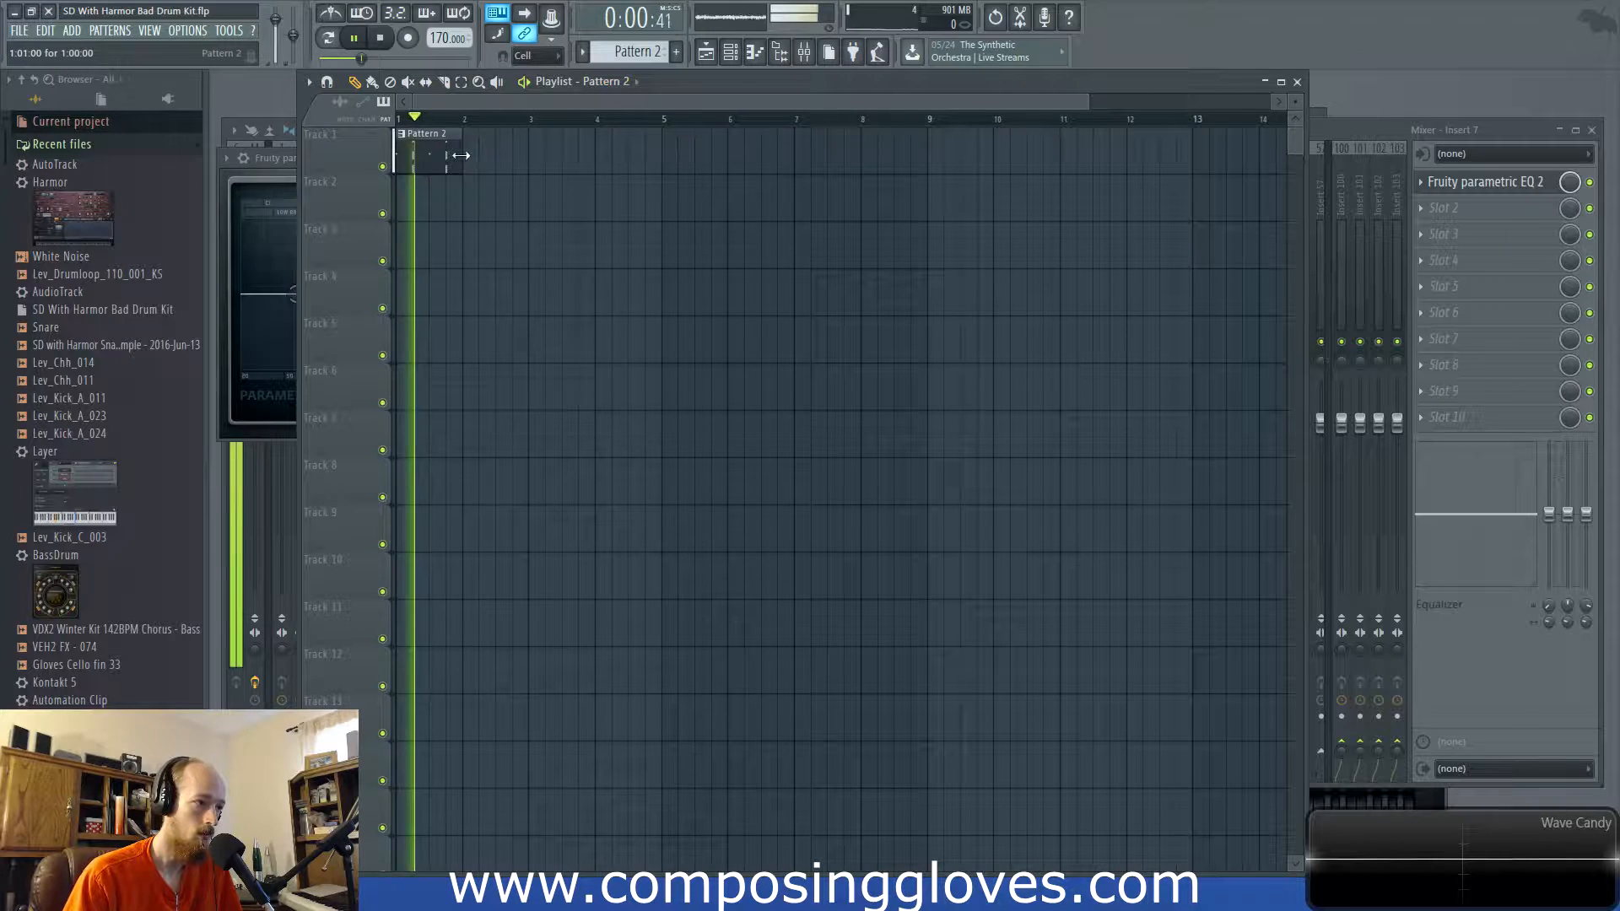
{"action": "key", "text": "F6"}
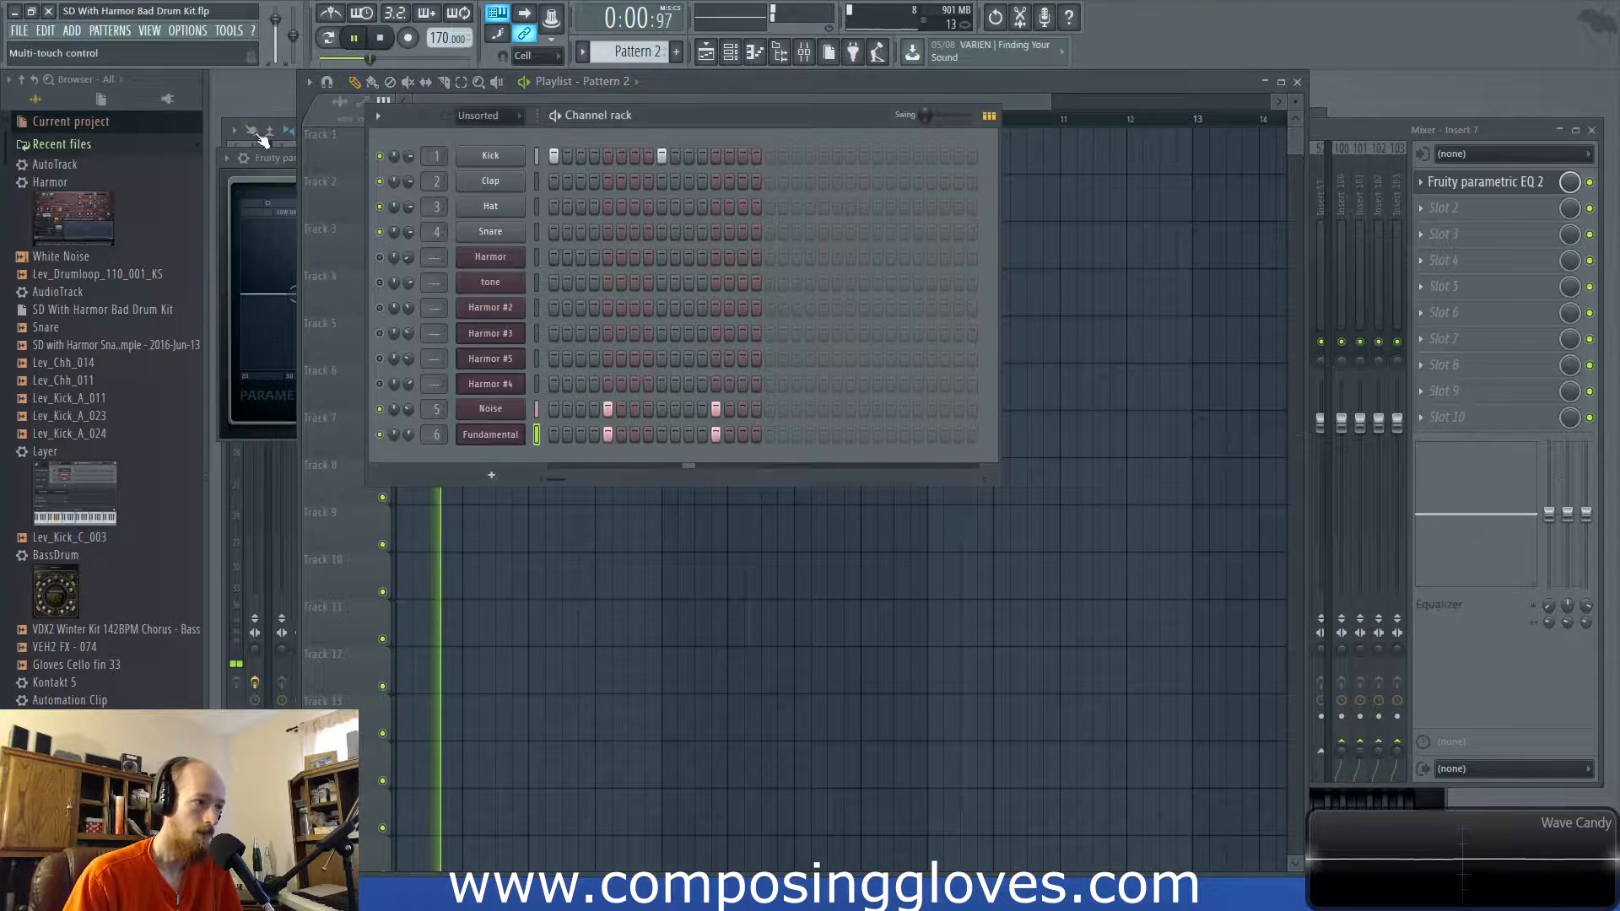
{"action": "left_click", "coordinate": [1363, 128]}
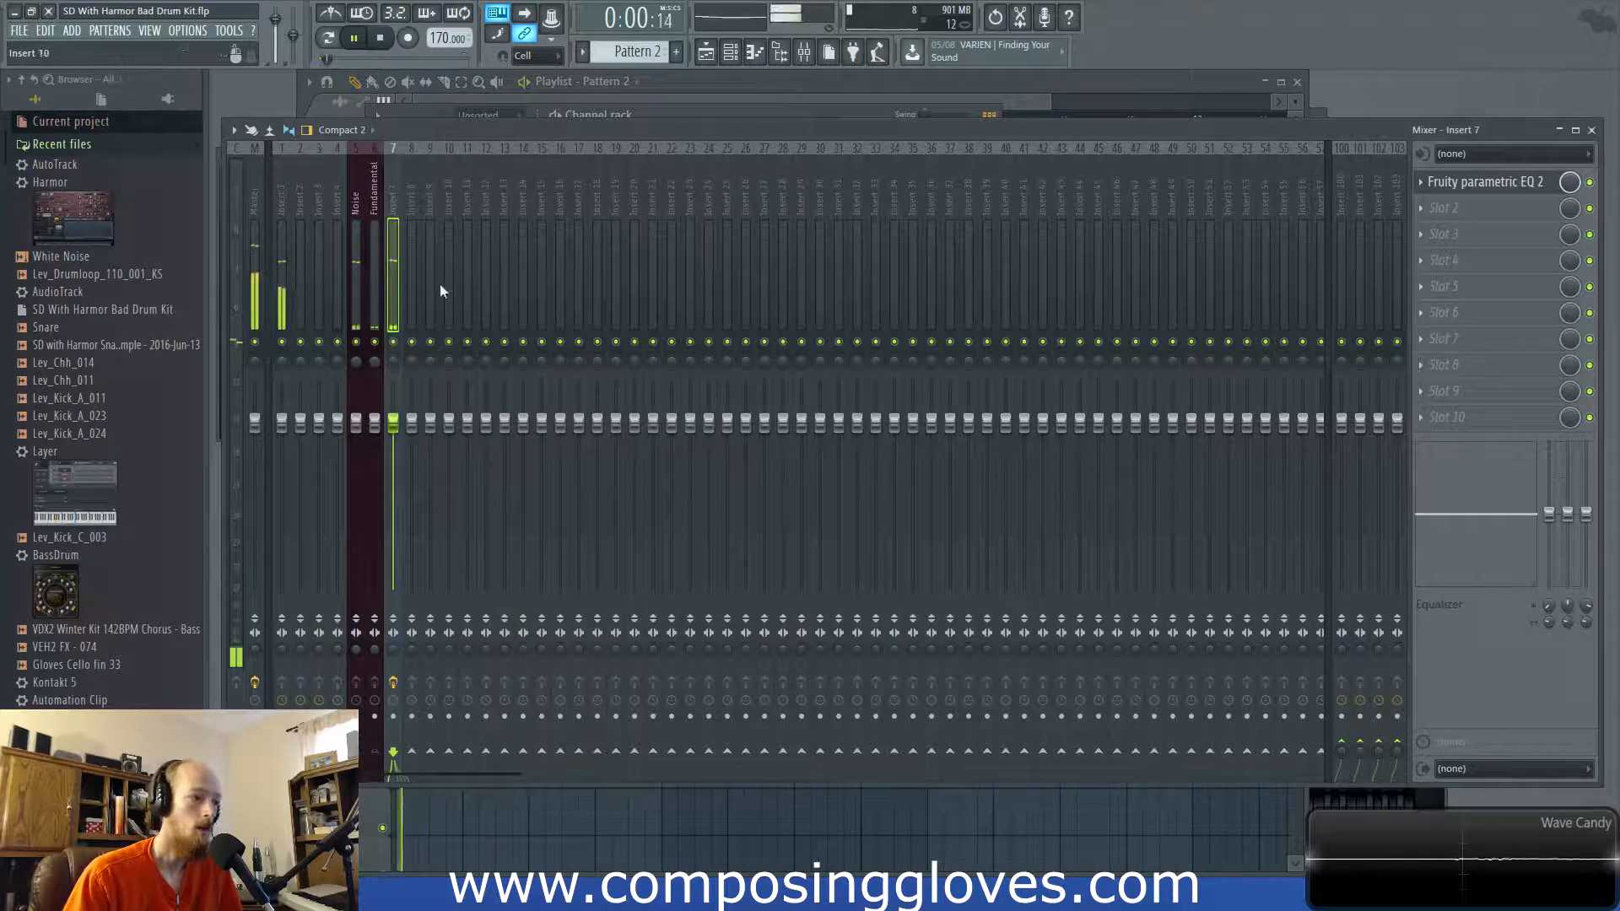
Shape Insert 7's parametric EQ during playback: roll off the lowest frequencies with band 1, boost band 5 and slightly lower bands 2, 3, 6 and 7
{"action": "left_click", "coordinate": [1482, 181]}
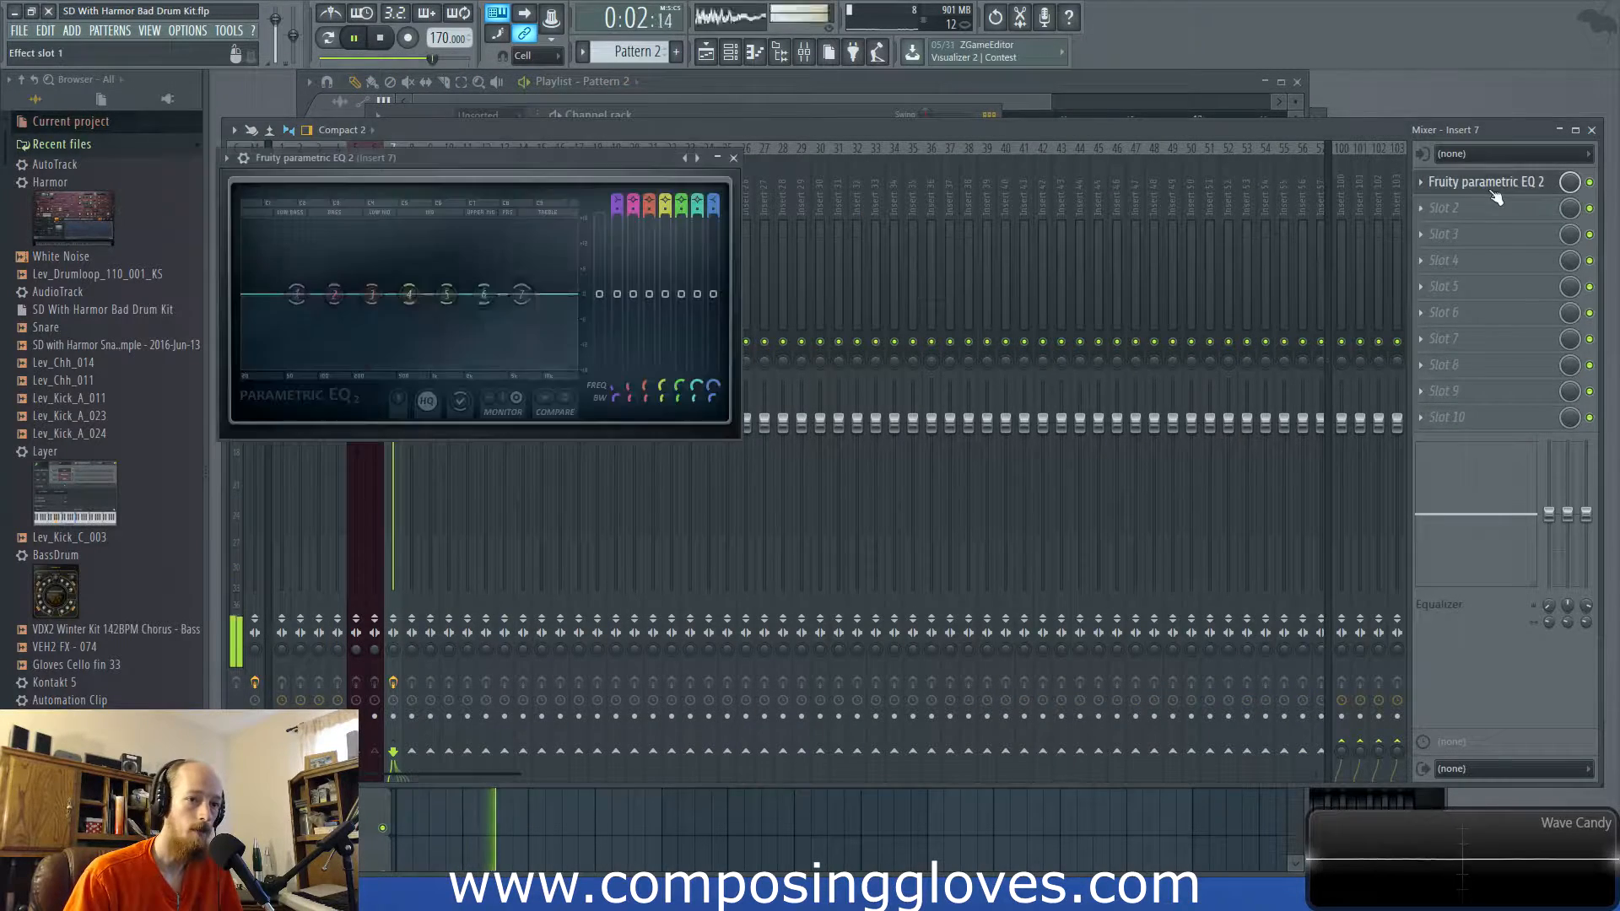
{"action": "left_click_drag", "start_coordinate": [450, 293], "coordinate": [529, 311]}
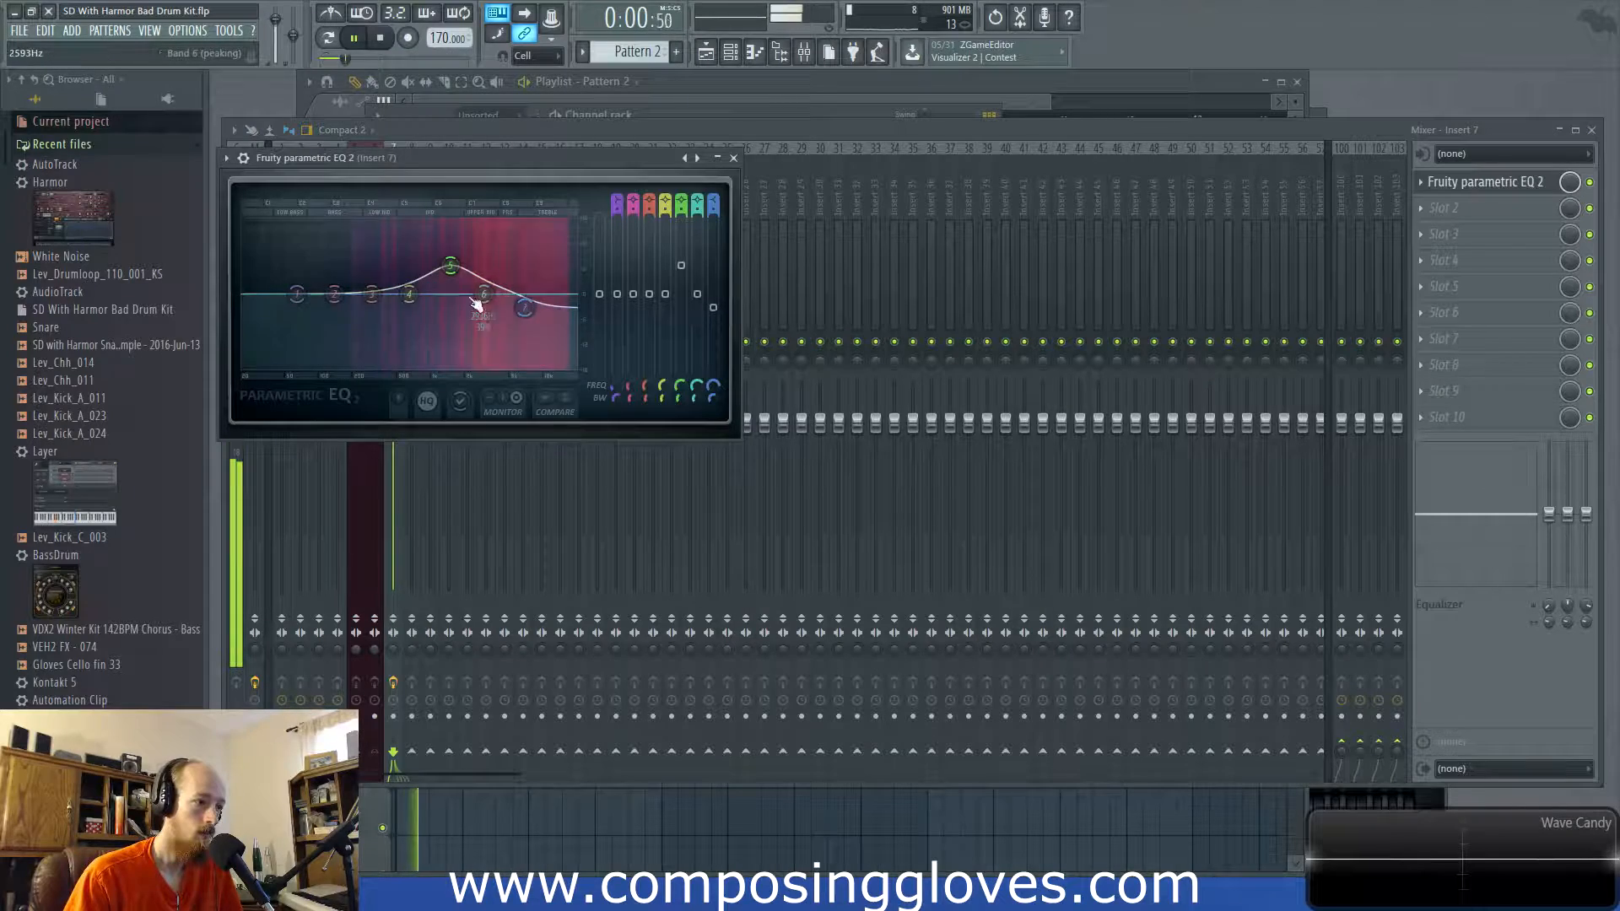
{"action": "left_click_drag", "start_coordinate": [375, 299], "coordinate": [255, 372]}
{"action": "left_click_drag", "start_coordinate": [453, 270], "coordinate": [337, 305]}
{"action": "left_click_drag", "start_coordinate": [440, 258], "coordinate": [460, 261]}
{"action": "key", "text": "space"}
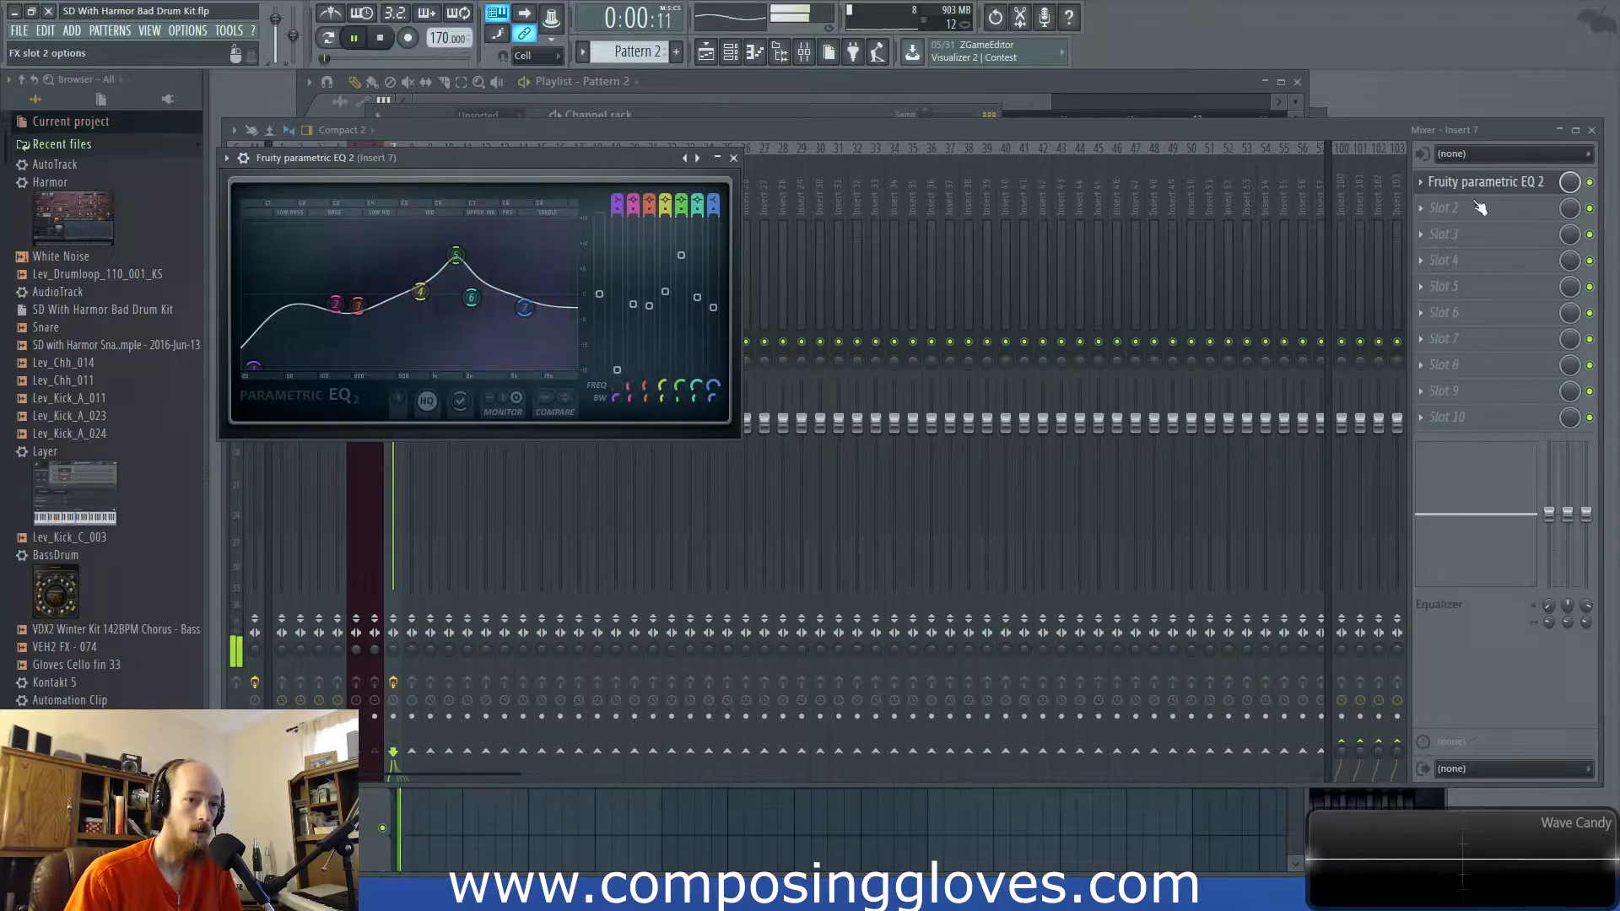
Load Maximus in the second effect slot of Insert 7 and bend the High band's compression curve during playback
{"action": "left_click", "coordinate": [1443, 208]}
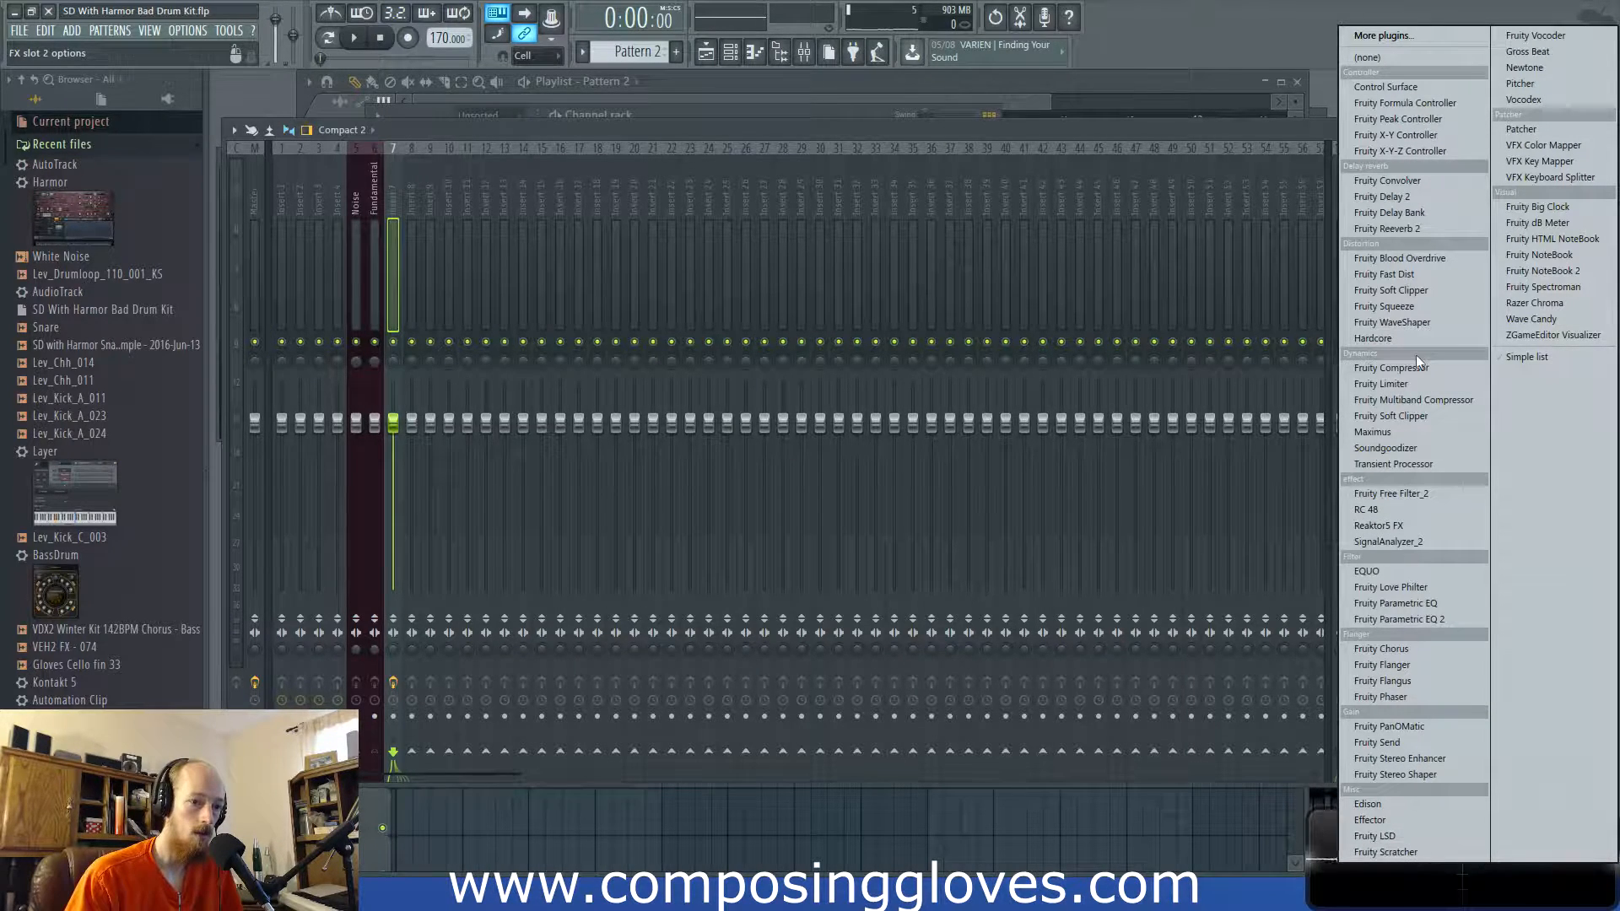
{"action": "left_click", "coordinate": [1435, 432]}
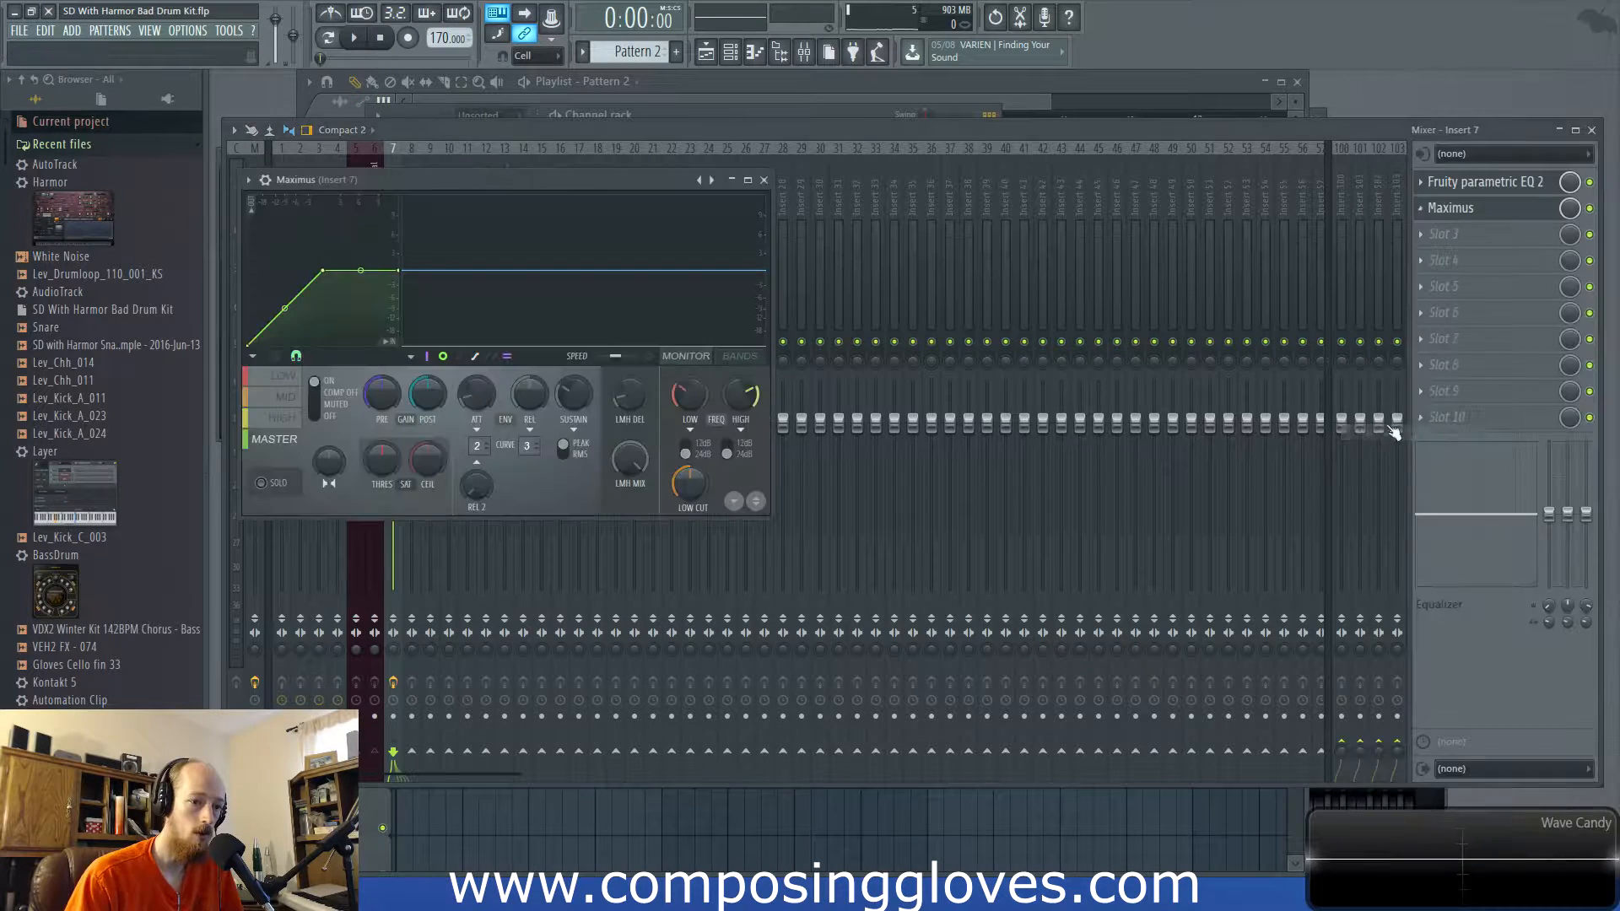
{"action": "left_click", "coordinate": [285, 418]}
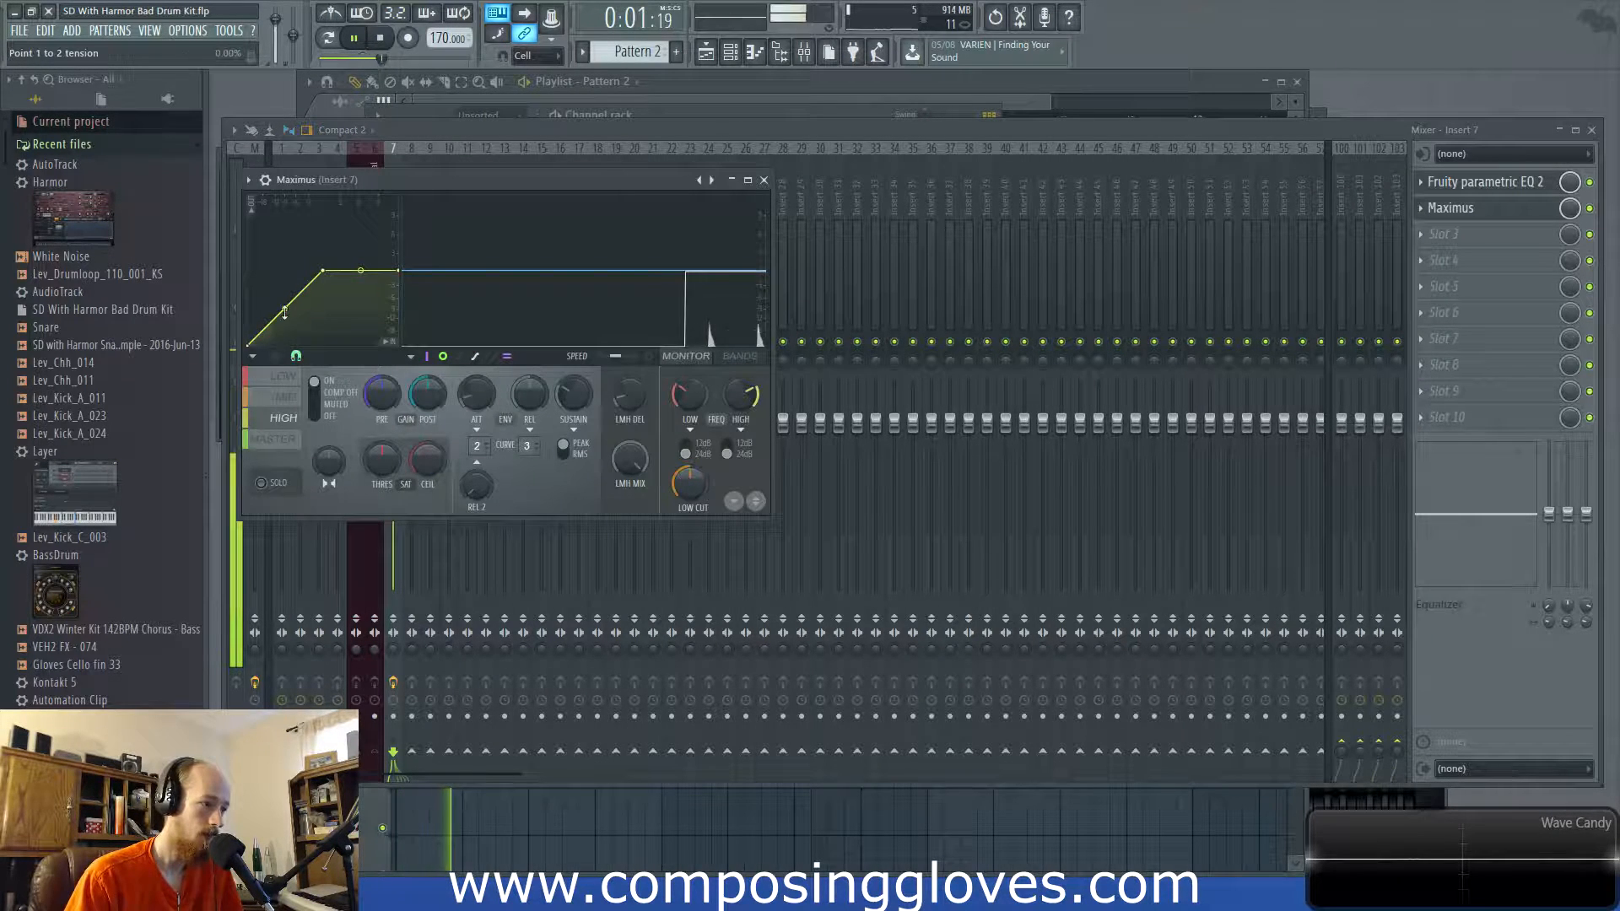
{"action": "left_click_drag", "start_coordinate": [285, 288], "coordinate": [285, 313]}
Bend the Mid band's Maximus curve upward, then try different curve tensions on the Low band and bring it back nearly straight
{"action": "left_click", "coordinate": [286, 396]}
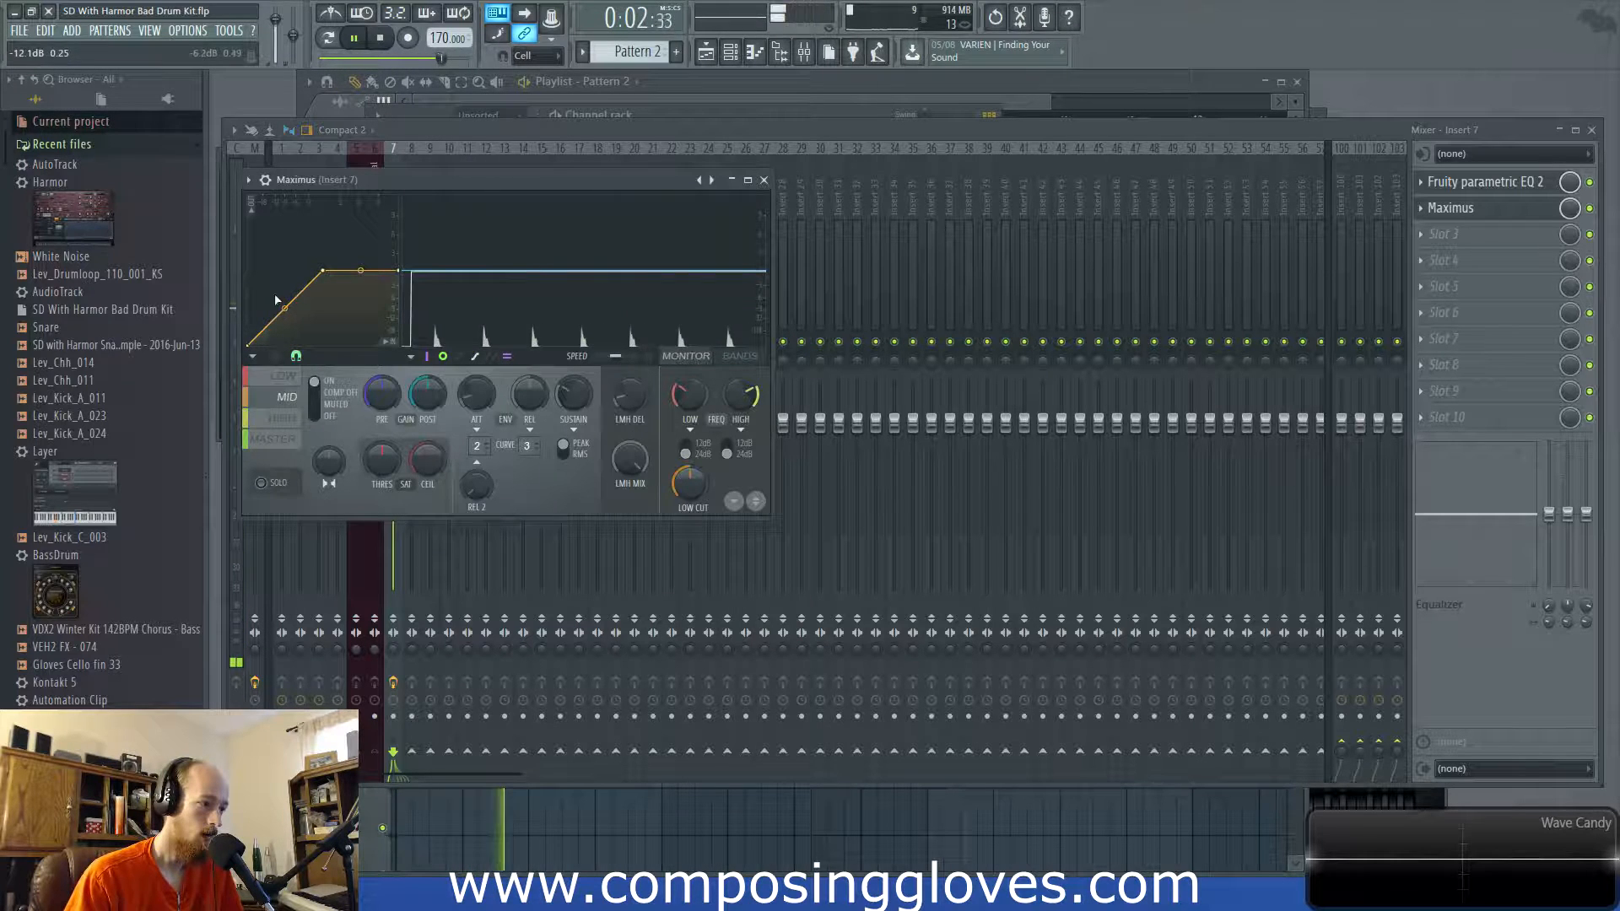
{"action": "left_click_drag", "start_coordinate": [285, 279], "coordinate": [285, 289]}
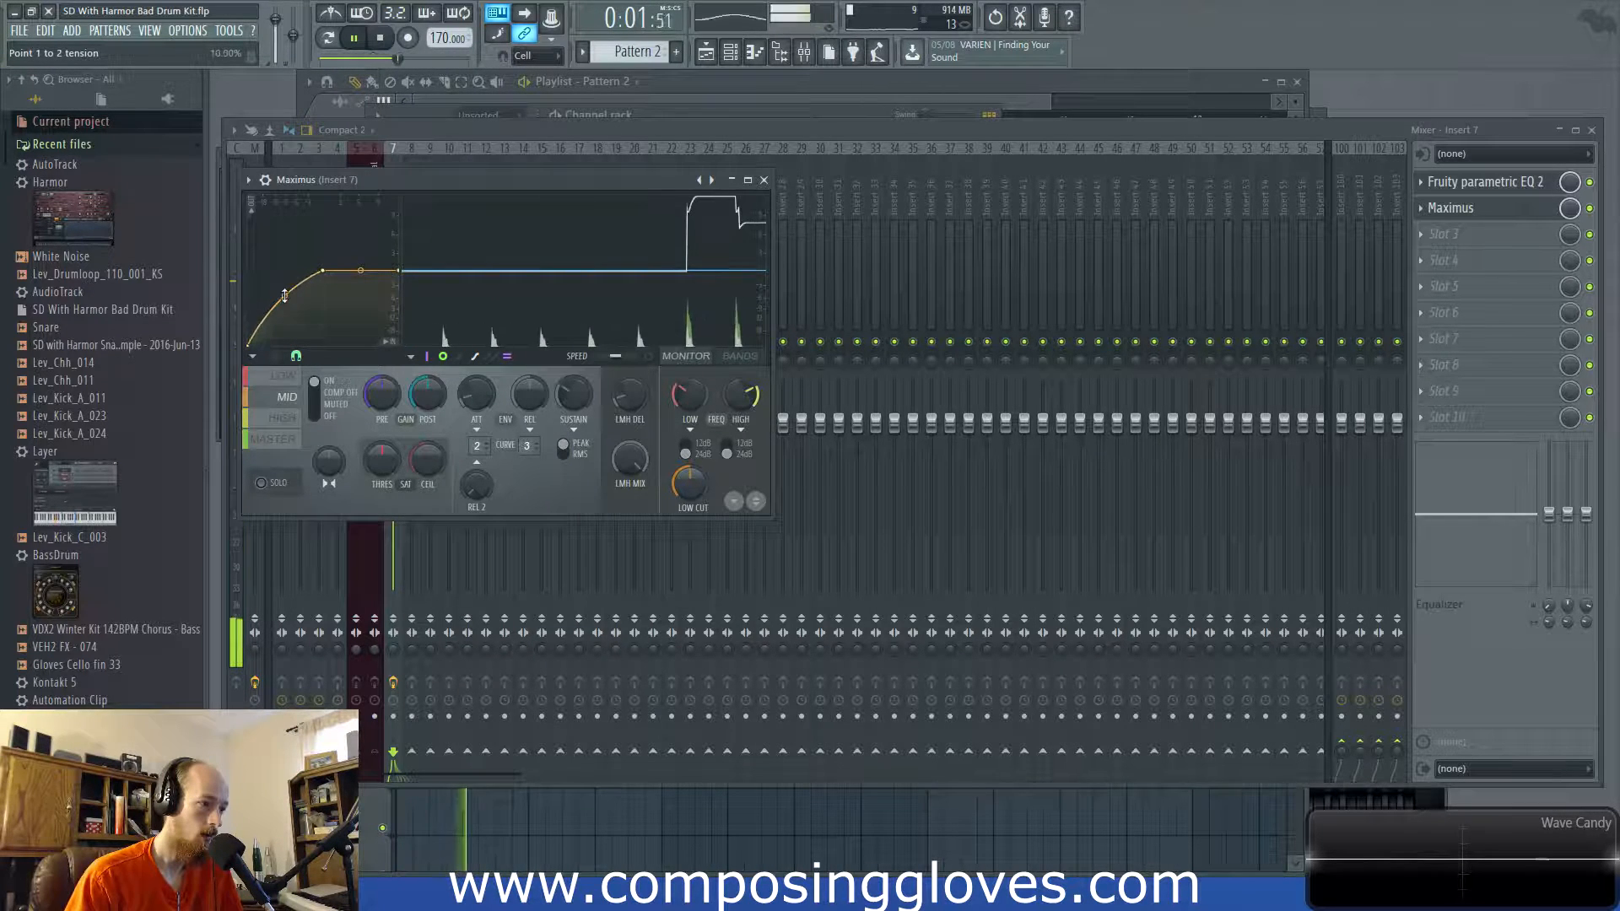
{"action": "left_click", "coordinate": [284, 375]}
{"action": "left_click_drag", "start_coordinate": [281, 308], "coordinate": [284, 279]}
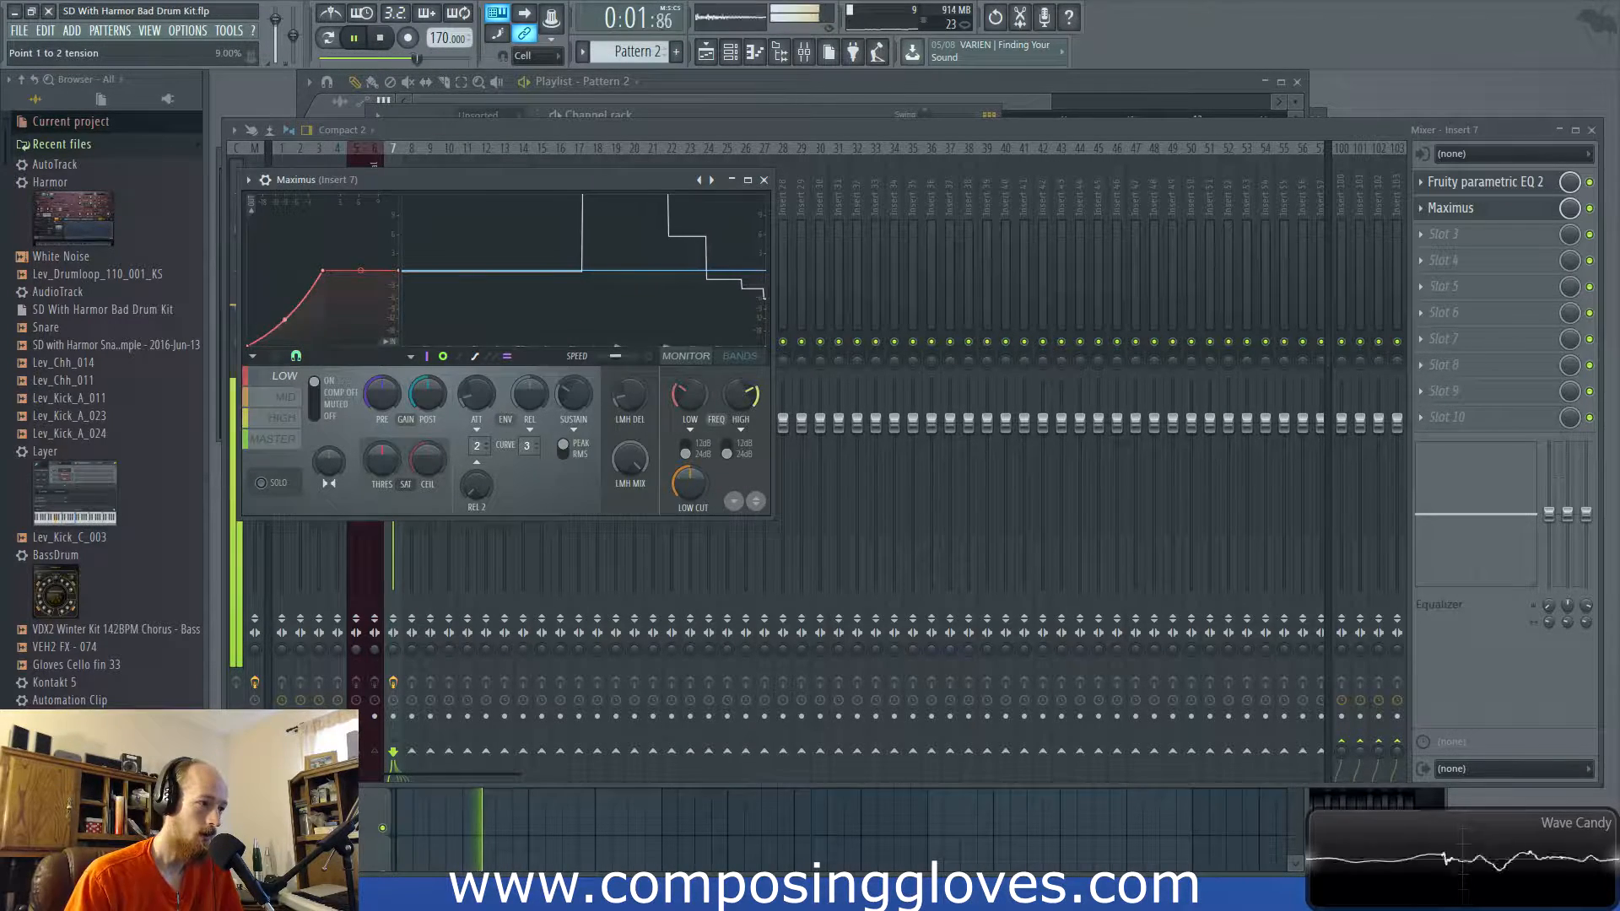
{"action": "left_click_drag", "start_coordinate": [285, 314], "coordinate": [284, 317]}
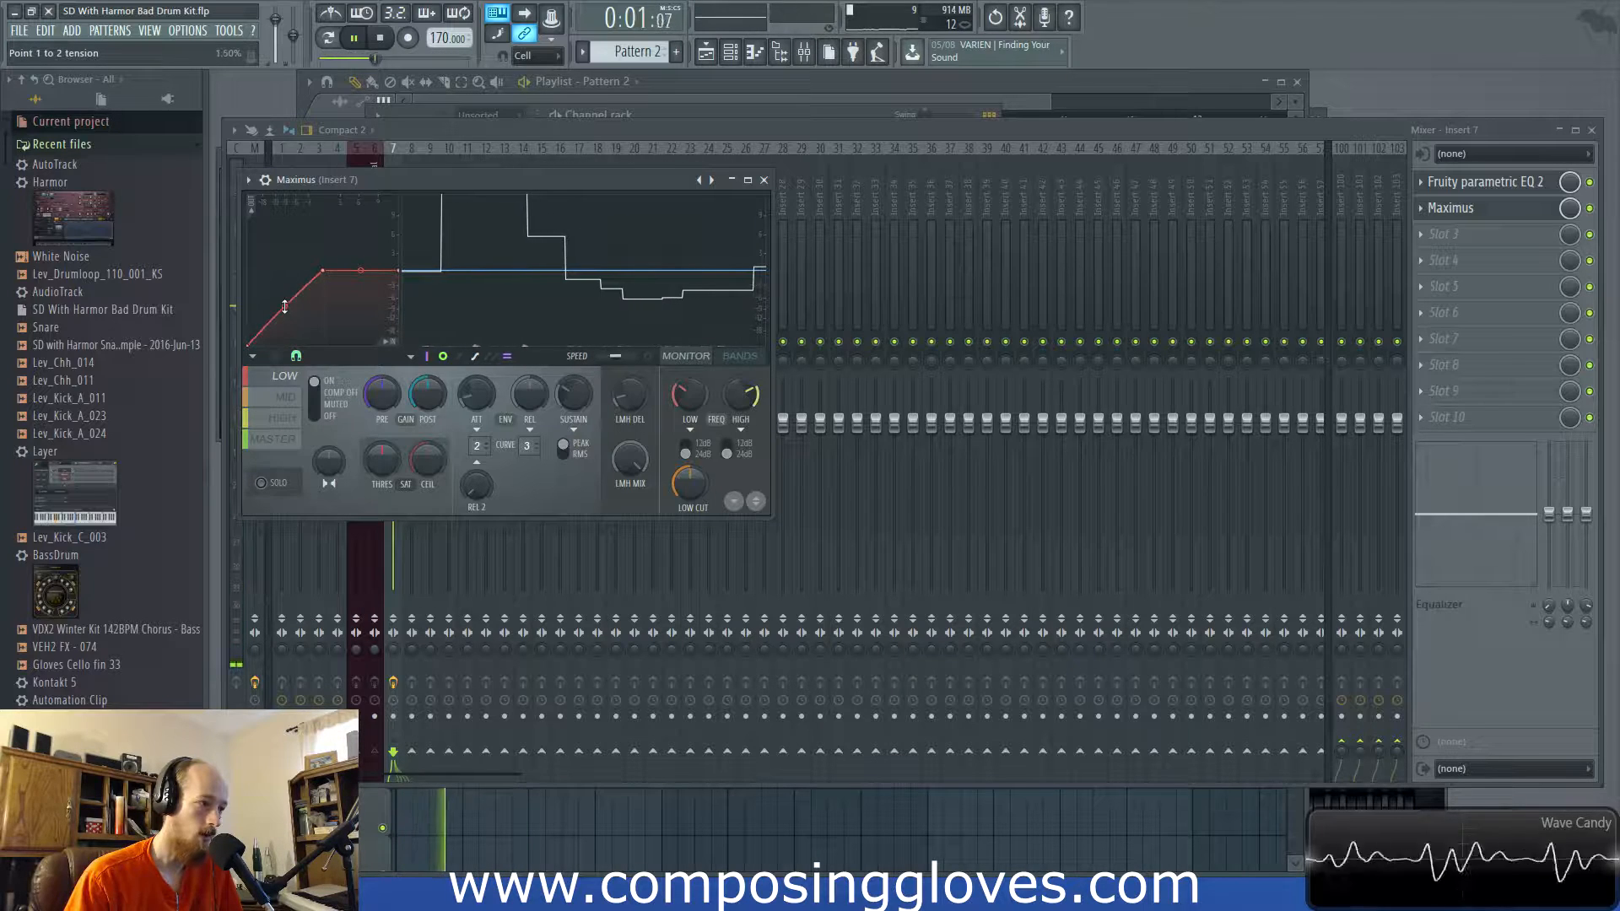
Refine the Maximus Mid and High curves with a stronger upward bend and an extra low-level point, then stop playback
{"action": "left_click", "coordinate": [287, 399]}
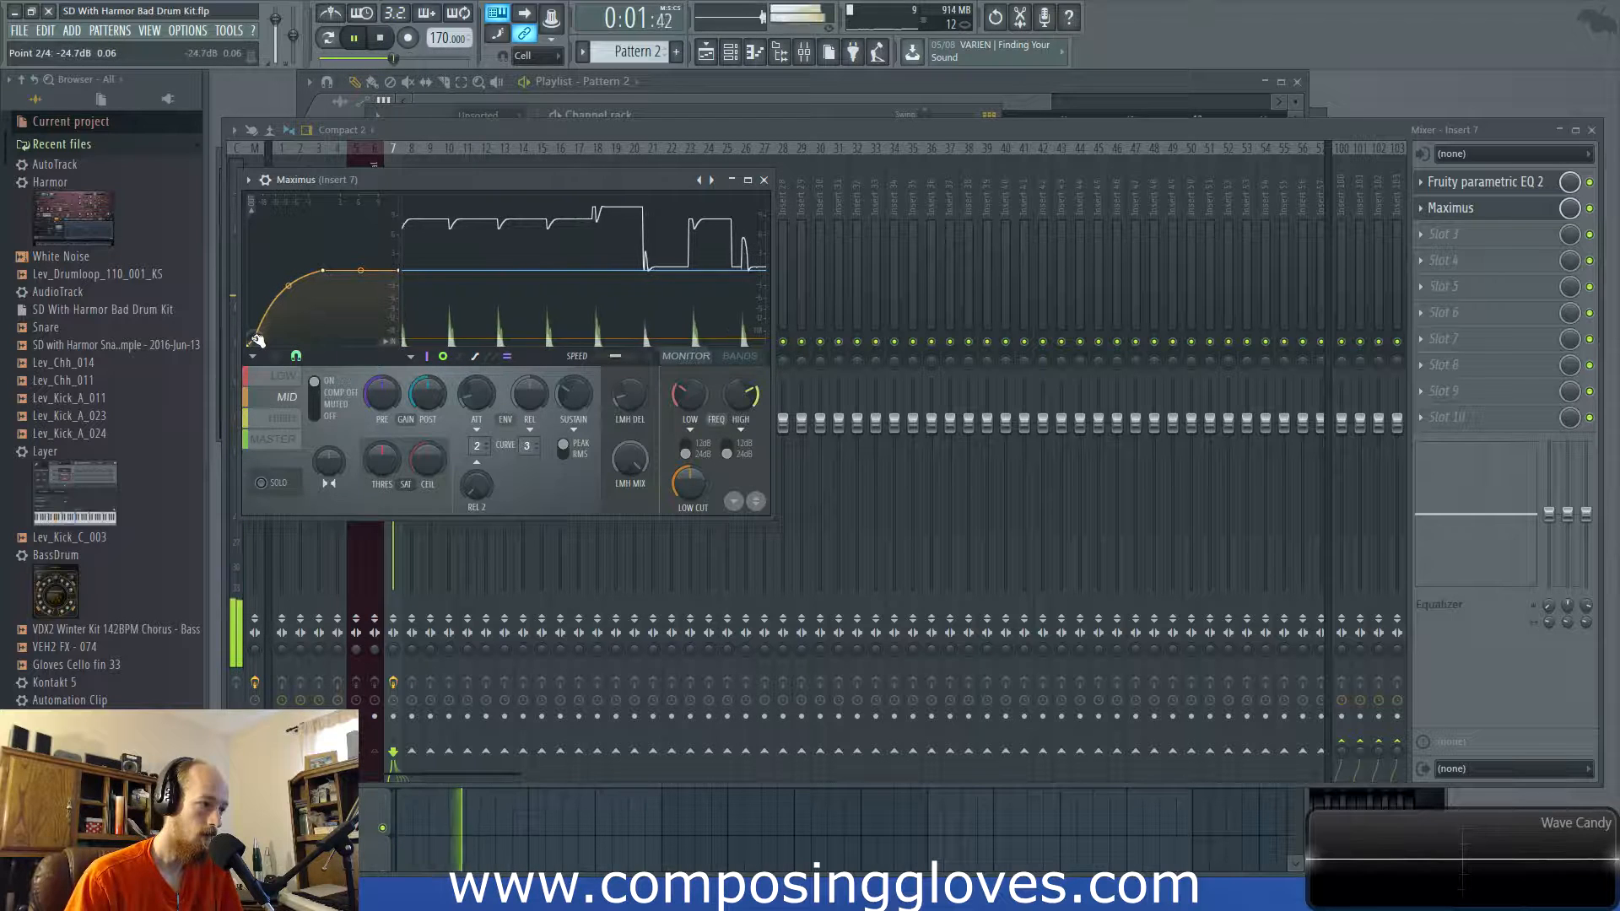
{"action": "left_click_drag", "start_coordinate": [281, 287], "coordinate": [281, 272]}
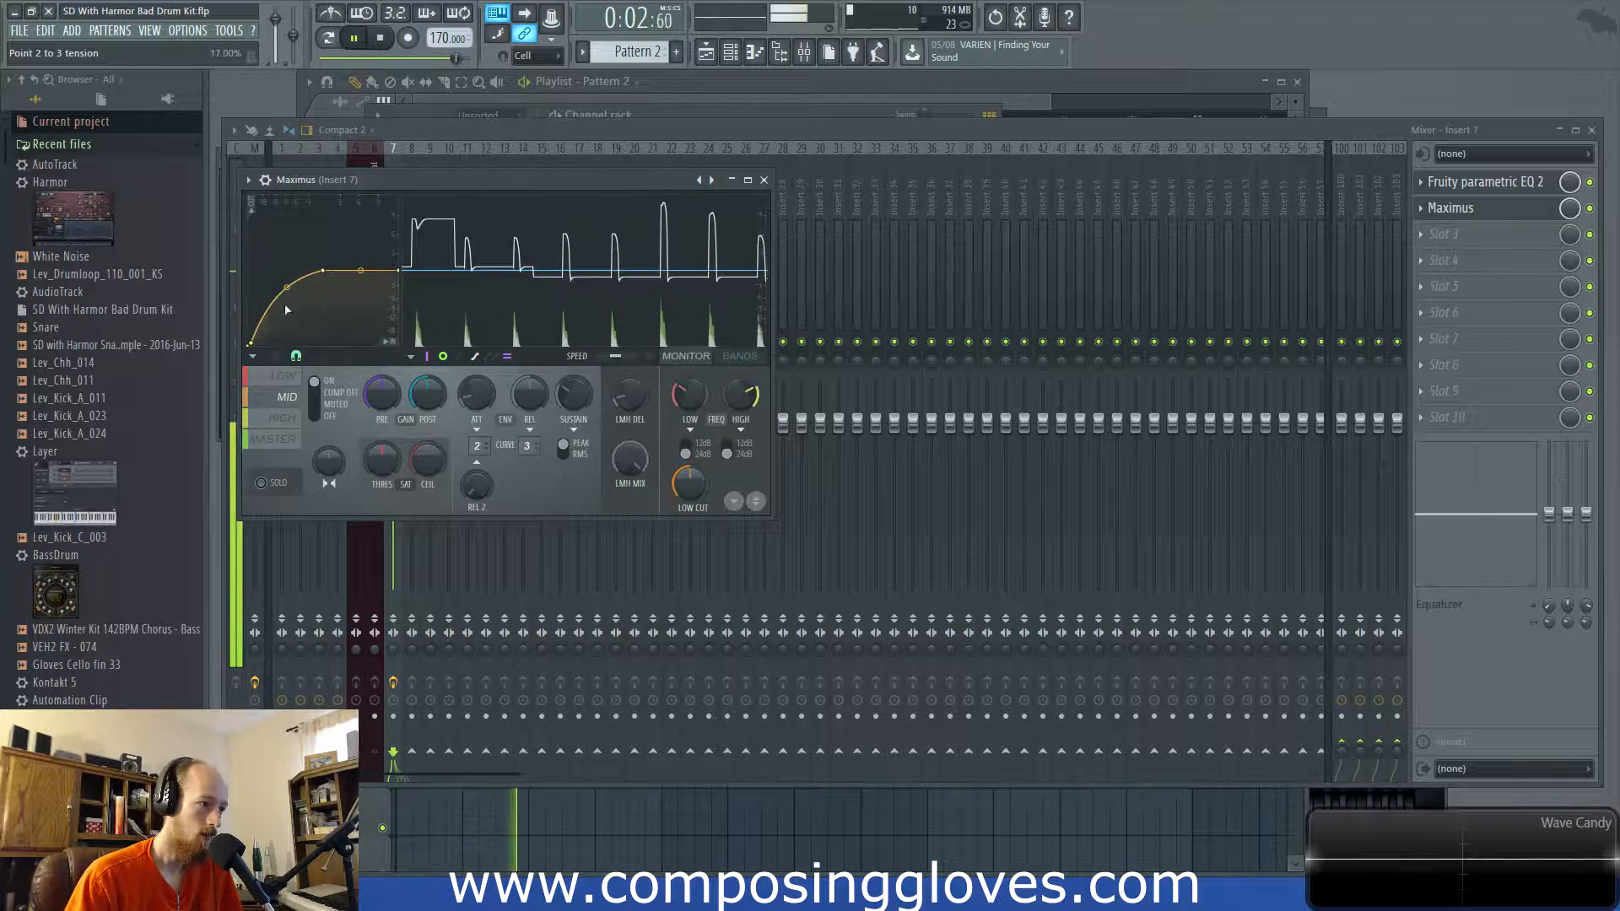
{"action": "left_click", "coordinate": [284, 418]}
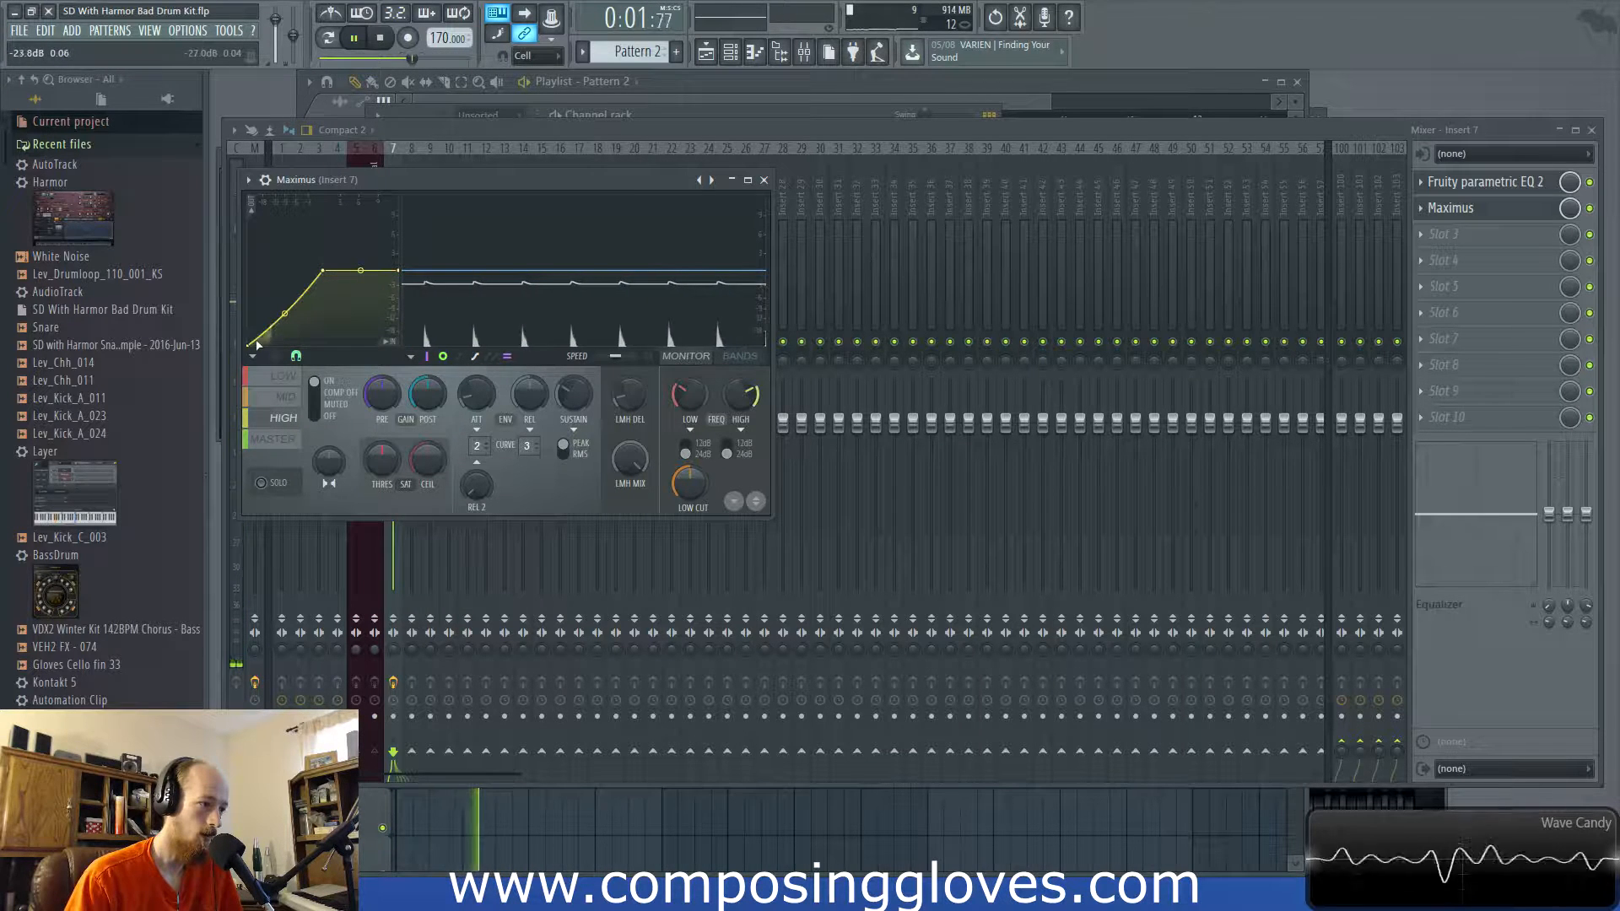
{"action": "left_click_drag", "start_coordinate": [291, 285], "coordinate": [290, 295]}
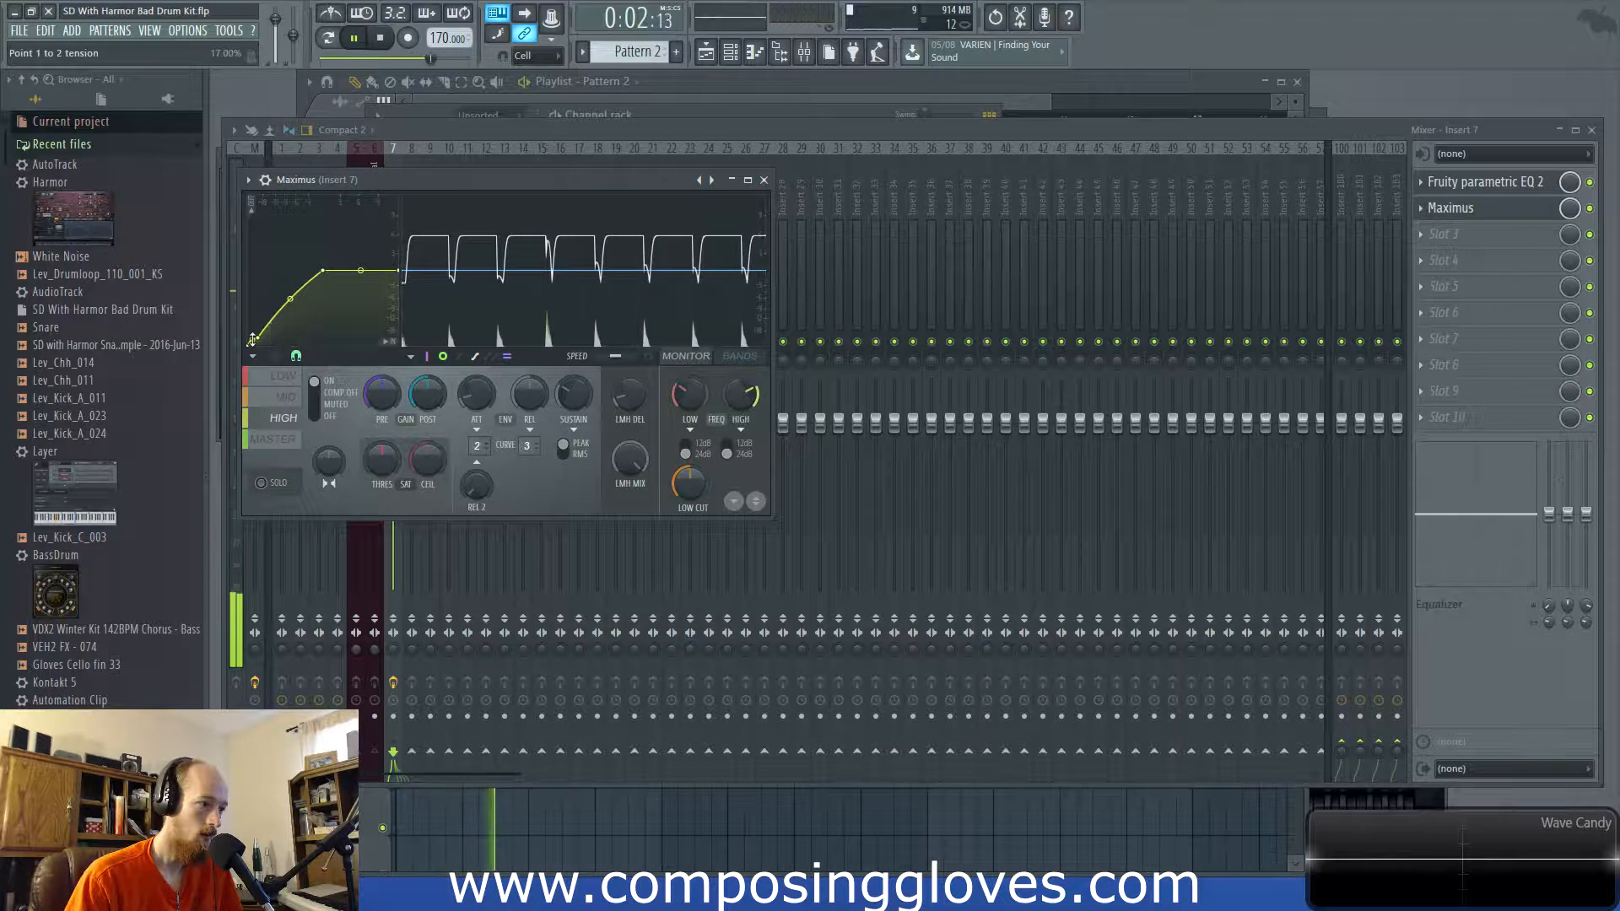
{"action": "key", "text": "space"}
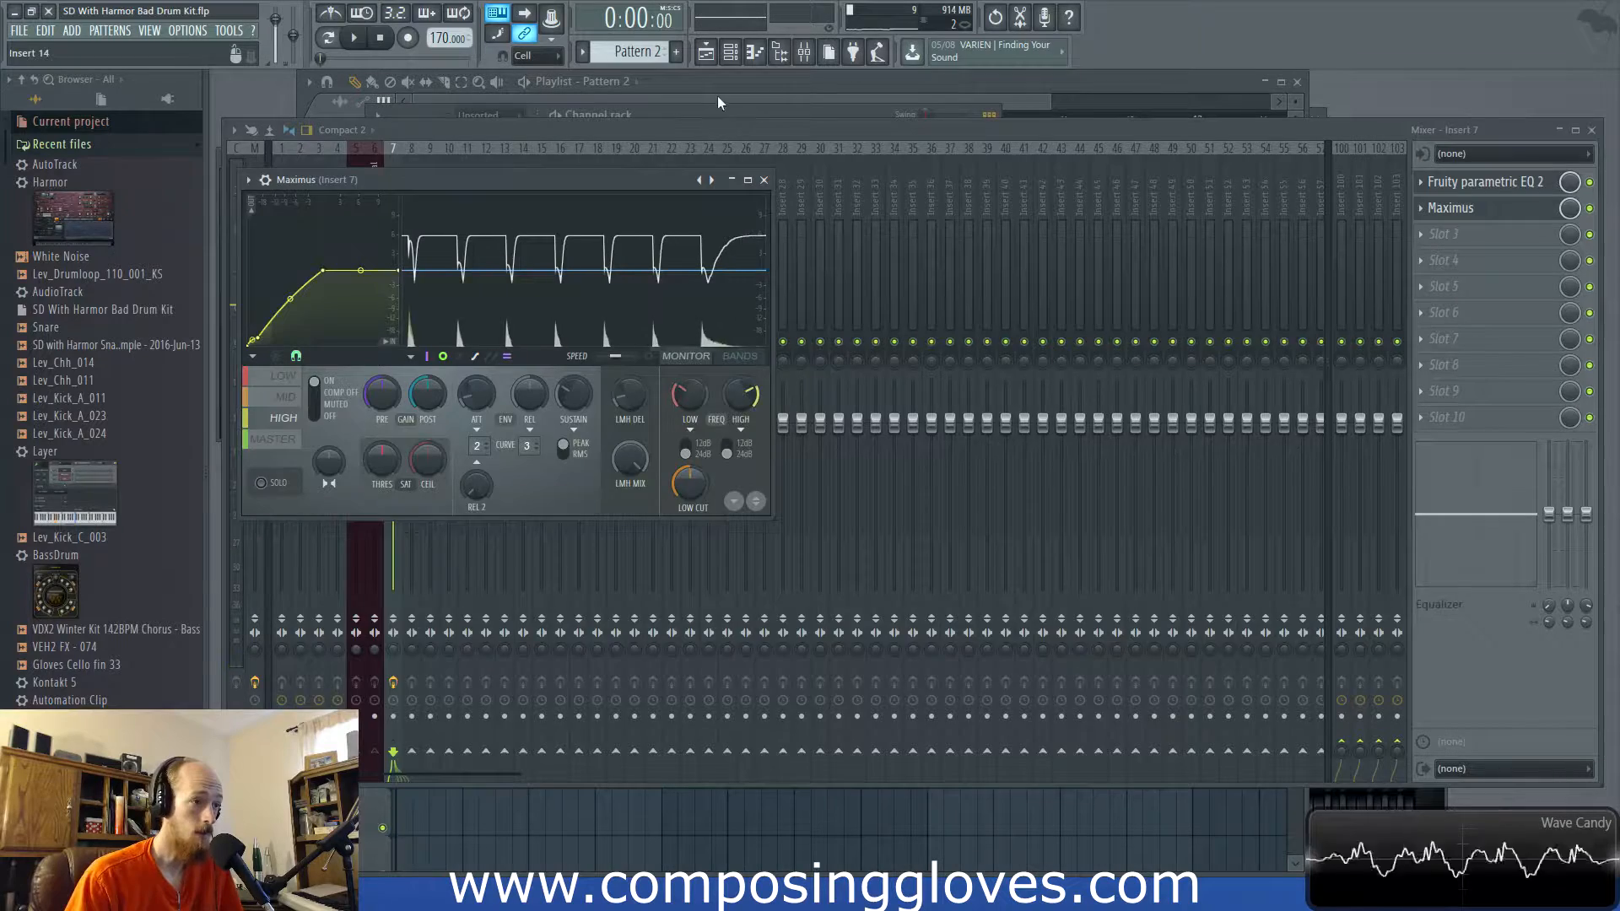
Audition the Pattern 2 arrangement in the playlist and look over the Noise channel's Harmor settings
{"action": "key", "text": "F5"}
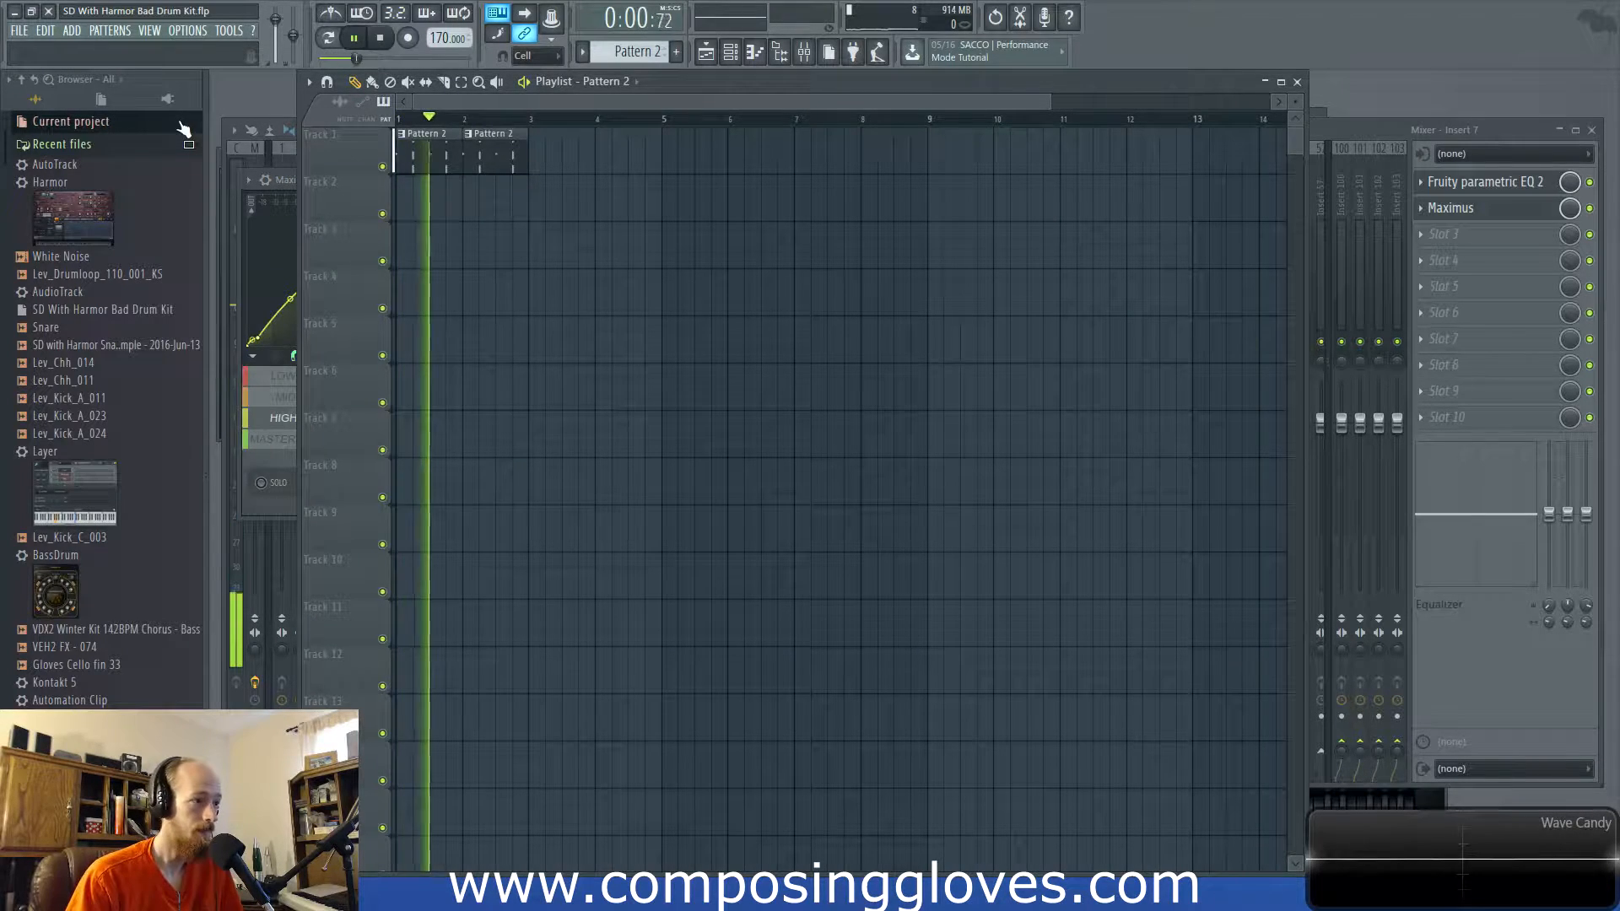
{"action": "key", "text": "space"}
{"action": "key", "text": "F6"}
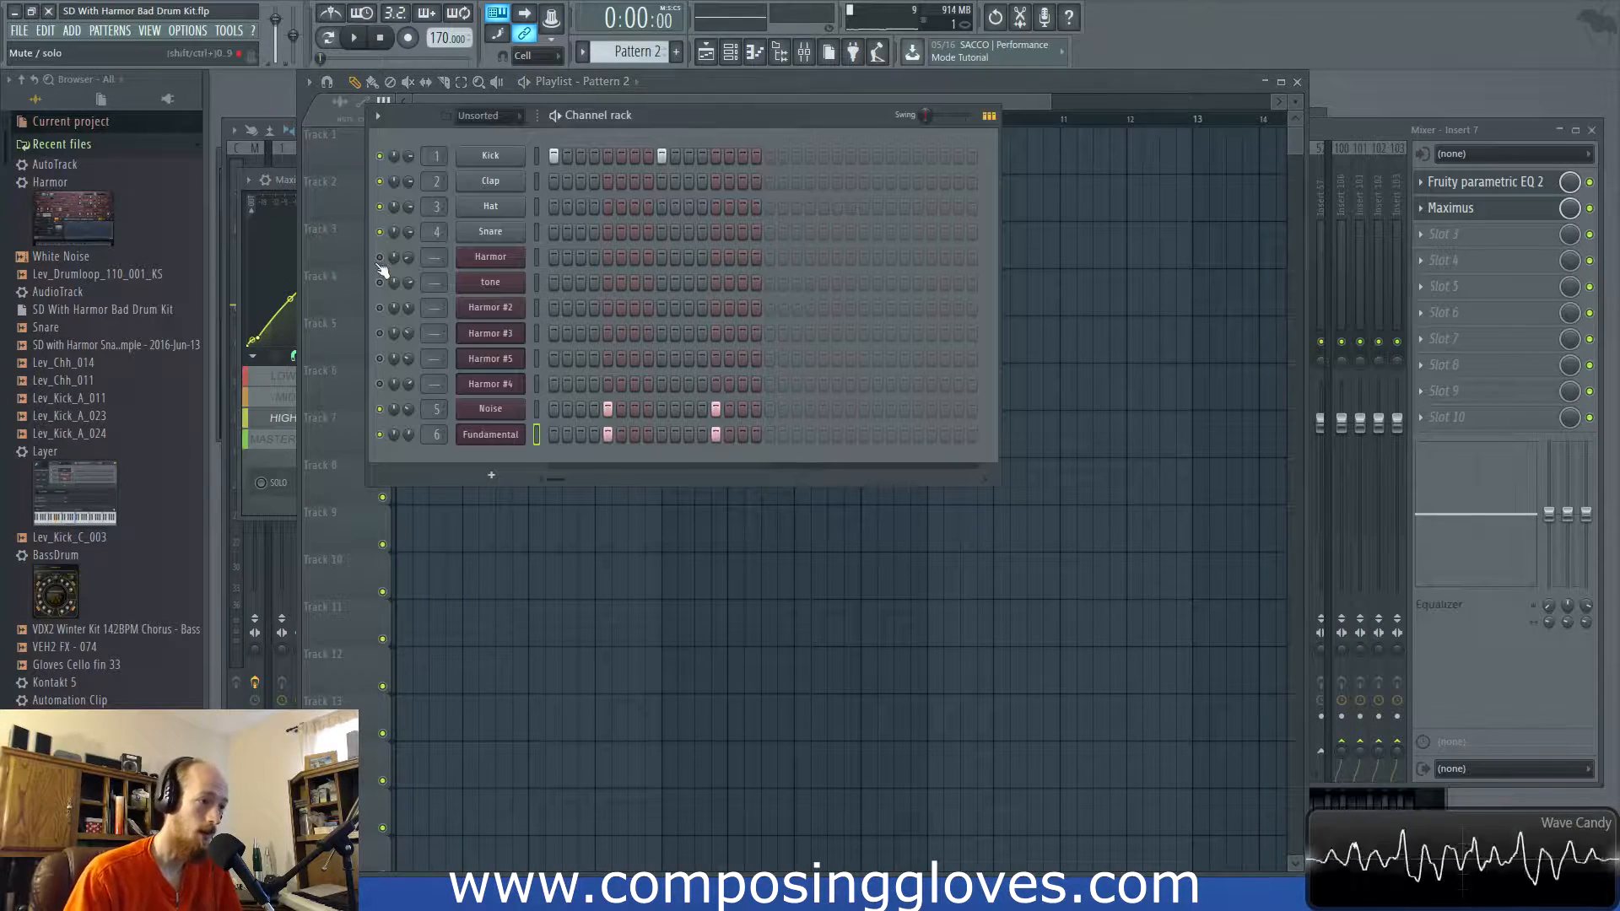
{"action": "left_click", "coordinate": [496, 411]}
{"action": "left_click_drag", "start_coordinate": [1002, 201], "coordinate": [859, 143]}
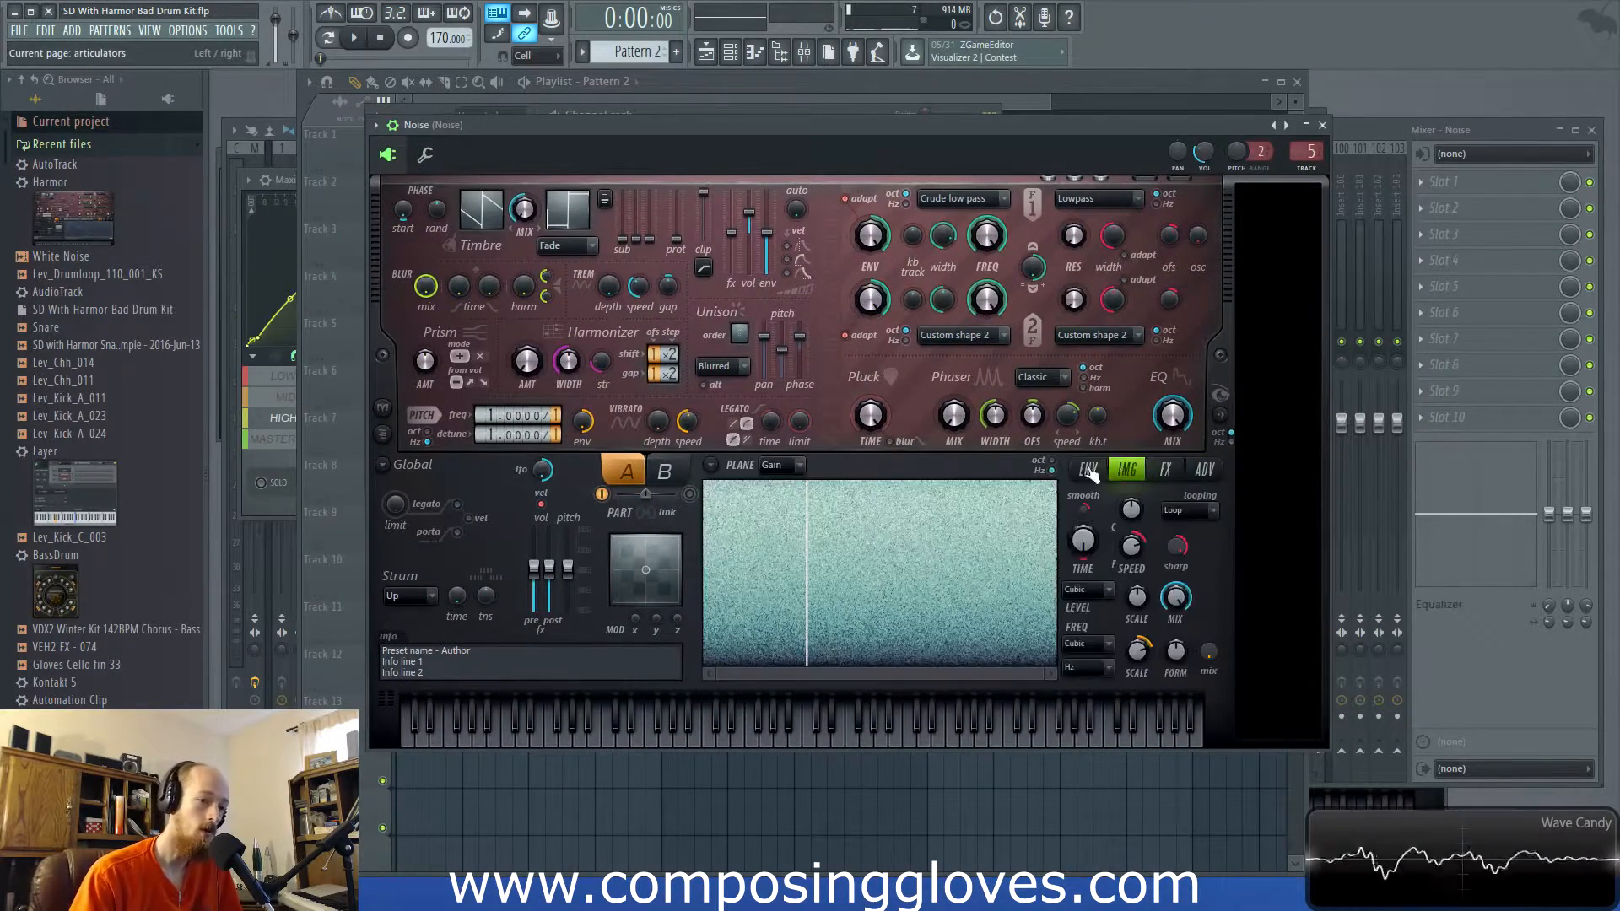
{"action": "left_click", "coordinate": [741, 98]}
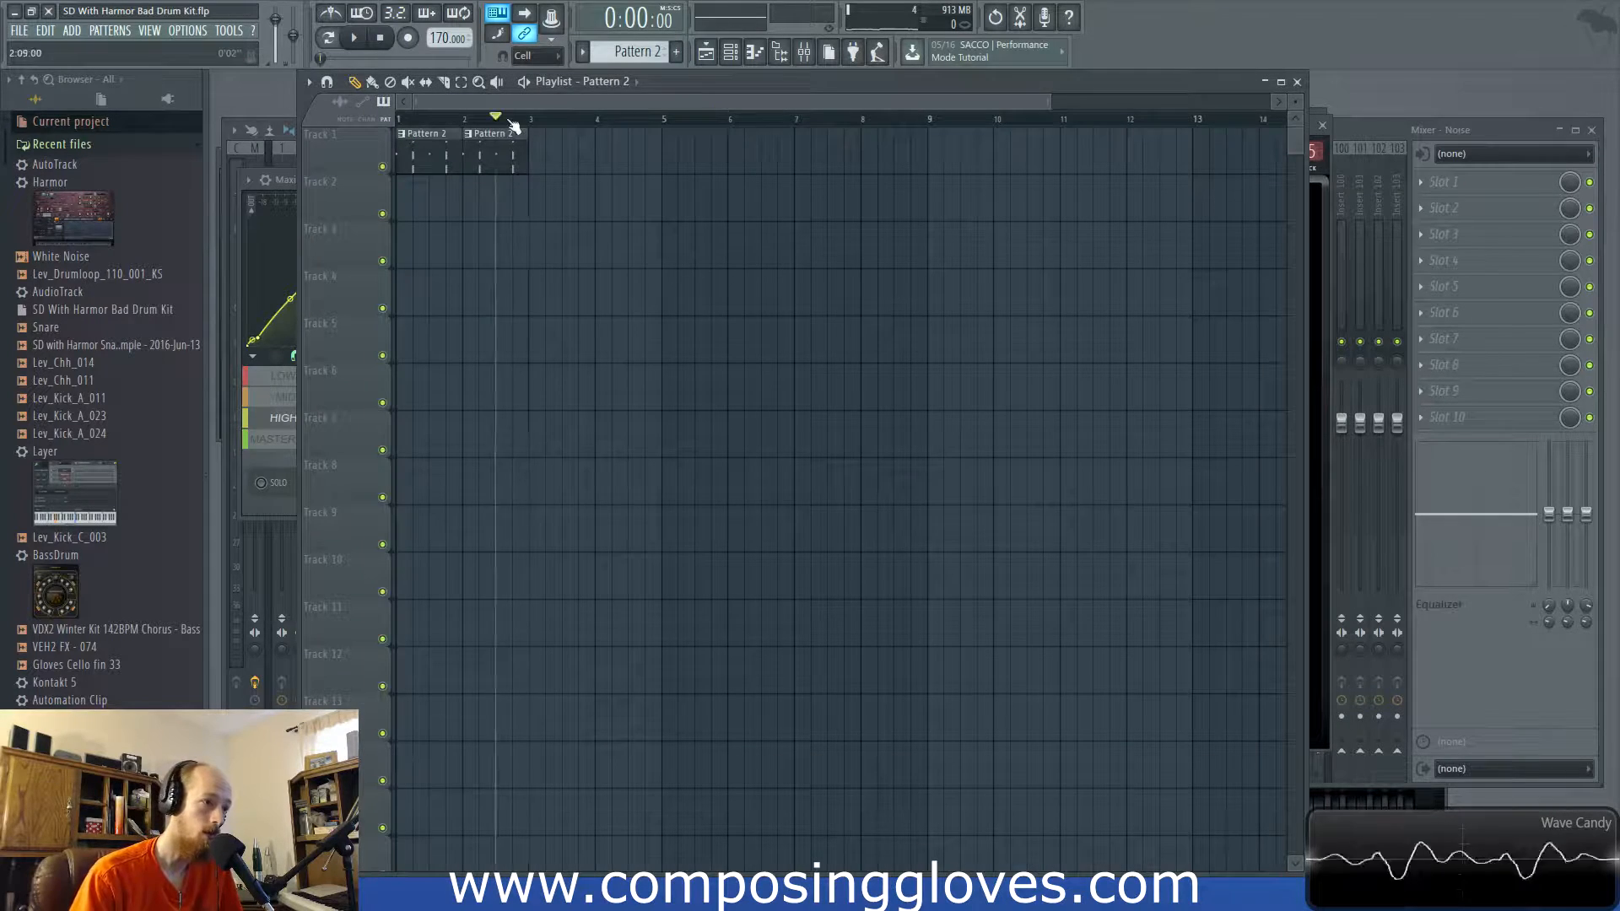
Collapse the browser's recent files list and audition the pattern with the channel rack in view
{"action": "left_click", "coordinate": [122, 147]}
{"action": "key", "text": "F6"}
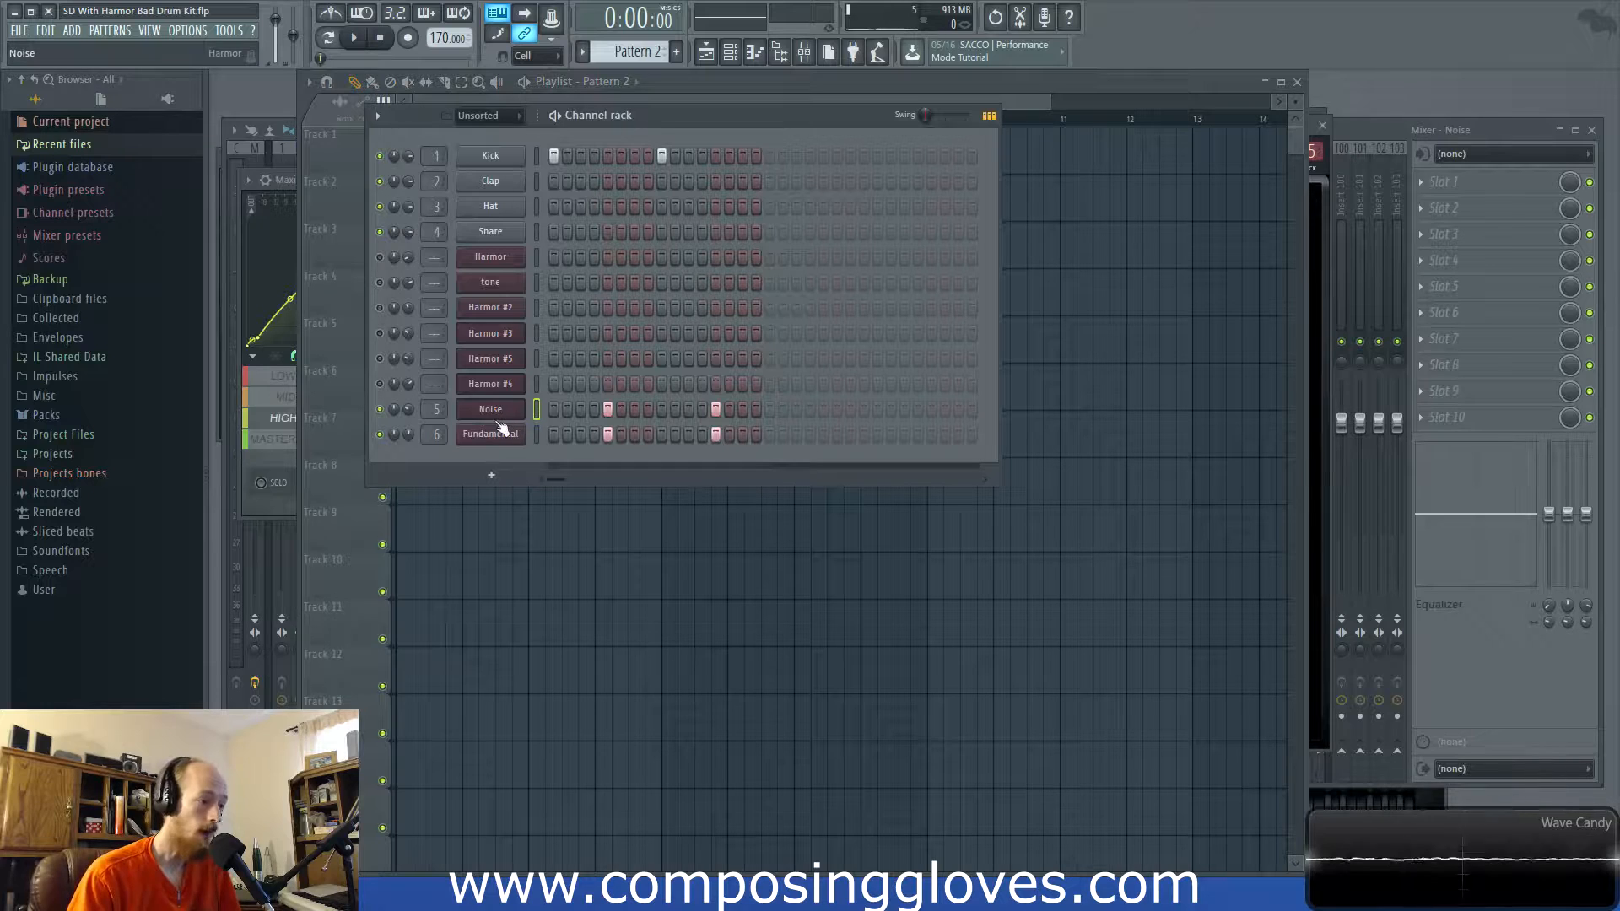
{"action": "left_click", "coordinate": [498, 416]}
{"action": "key", "text": "space"}
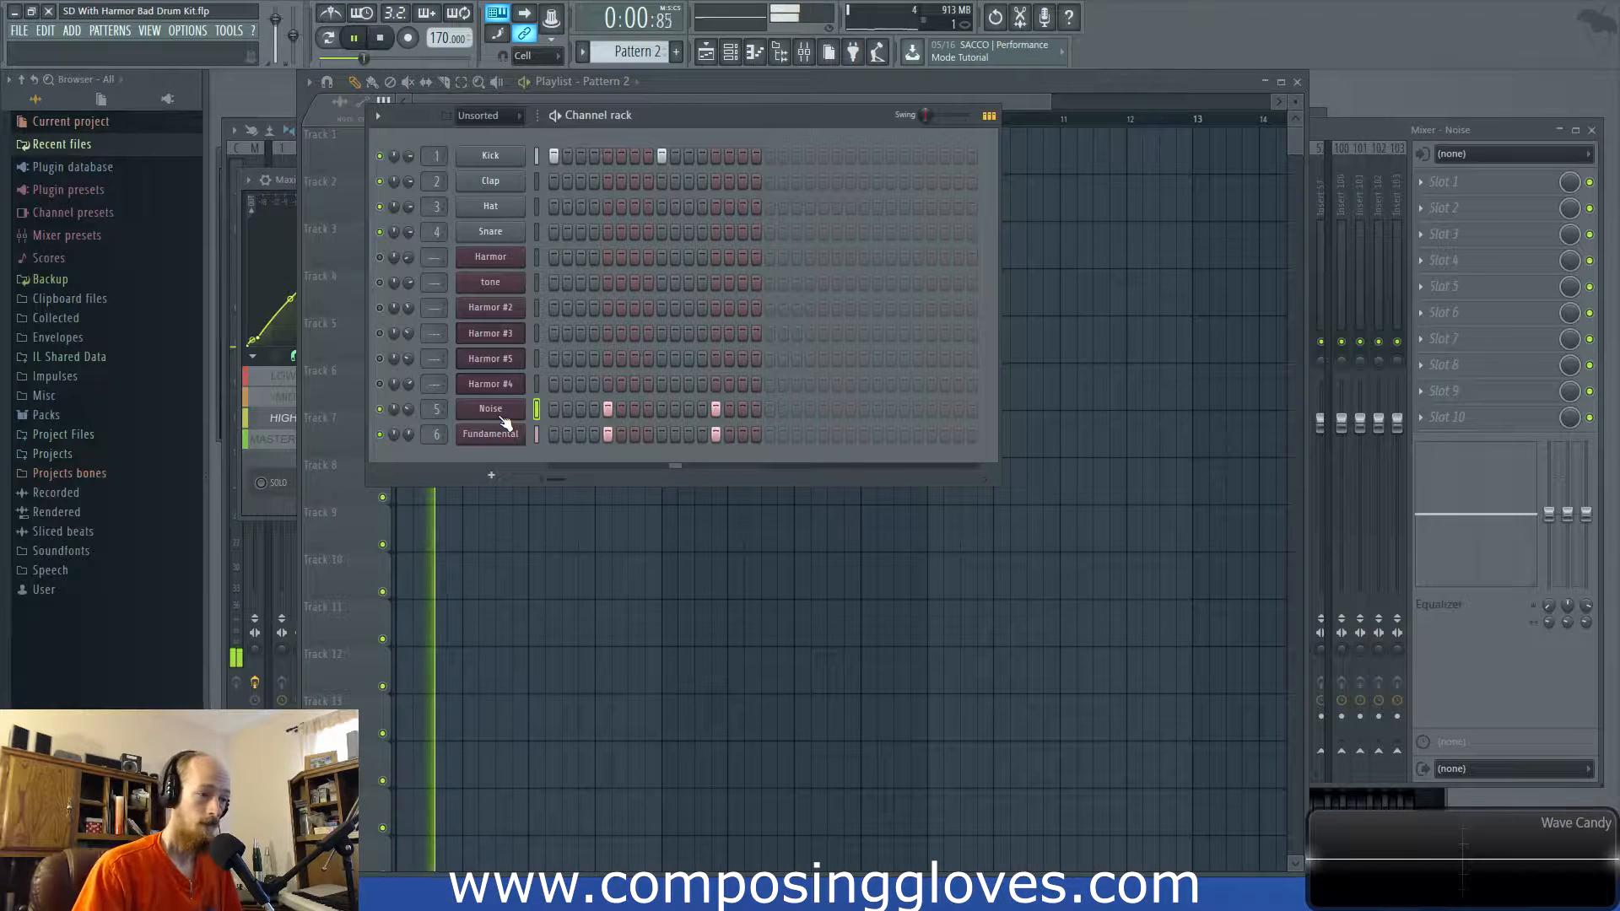
{"action": "key", "text": "space"}
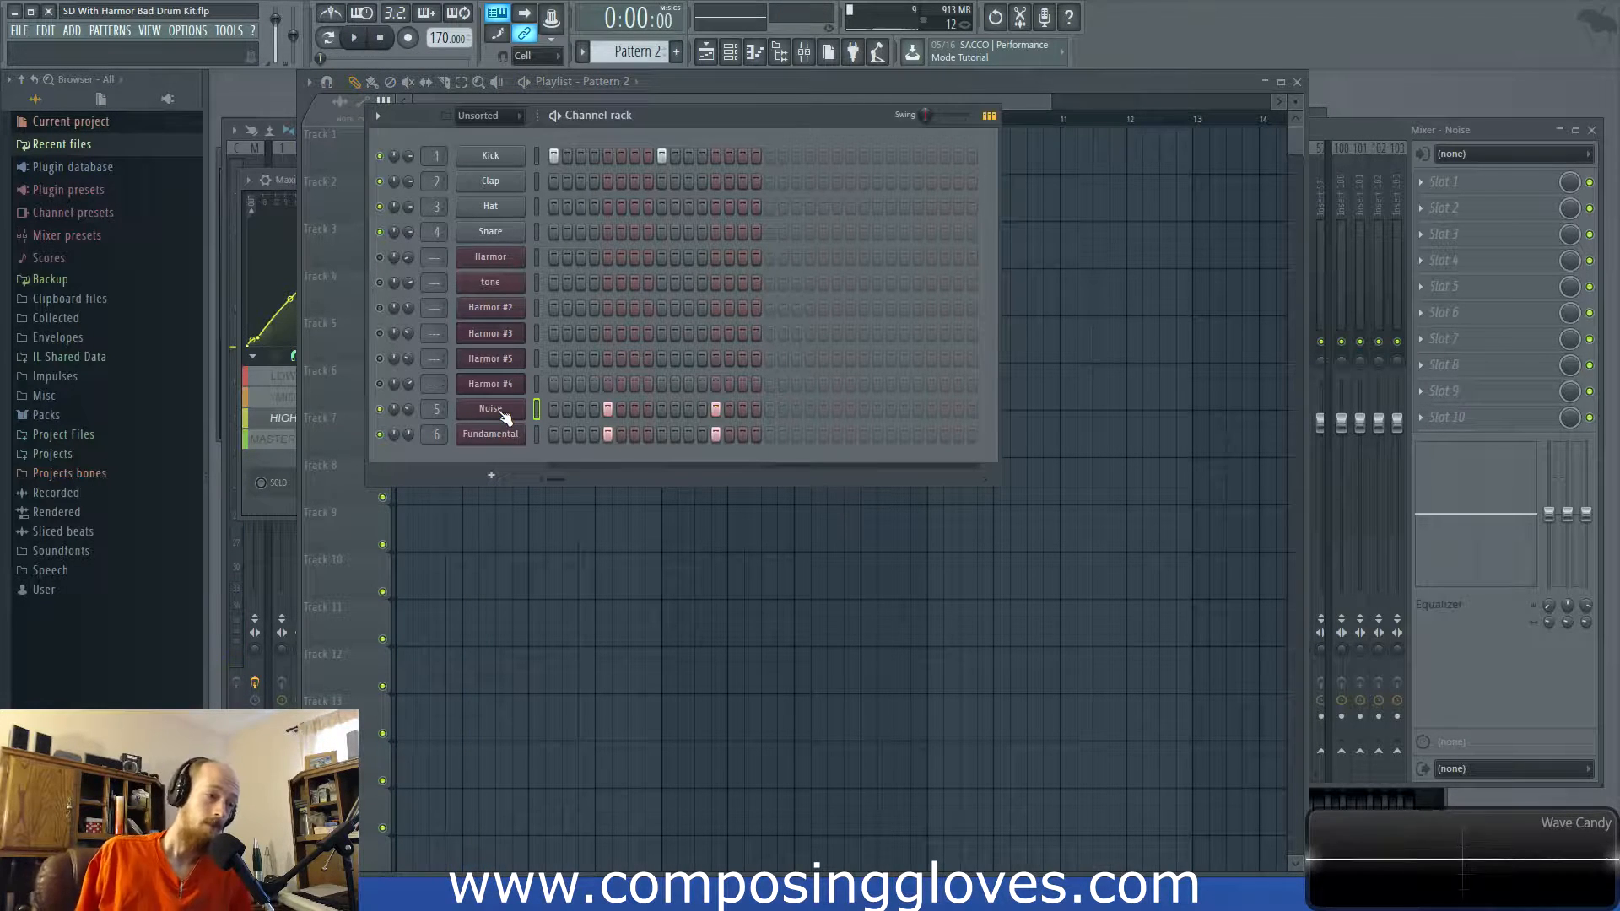
{"action": "key", "text": "space"}
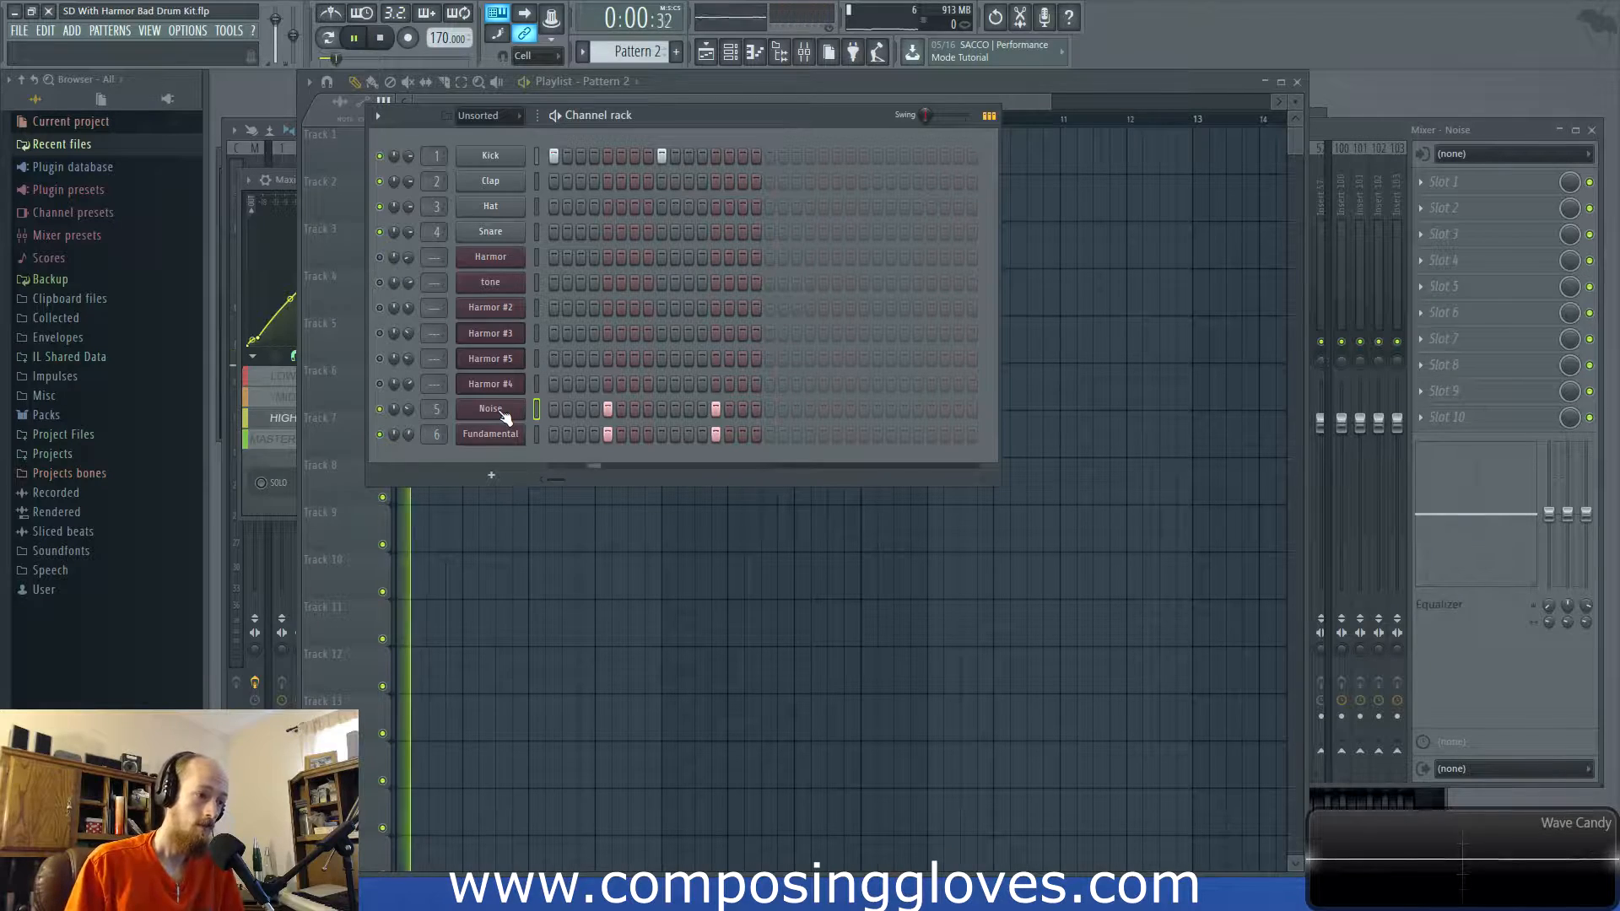
Inspect the Noise channel's volume envelope, filter 1 type options and Filter 1 frequency envelope, then restart playback
{"action": "left_click", "coordinate": [487, 407]}
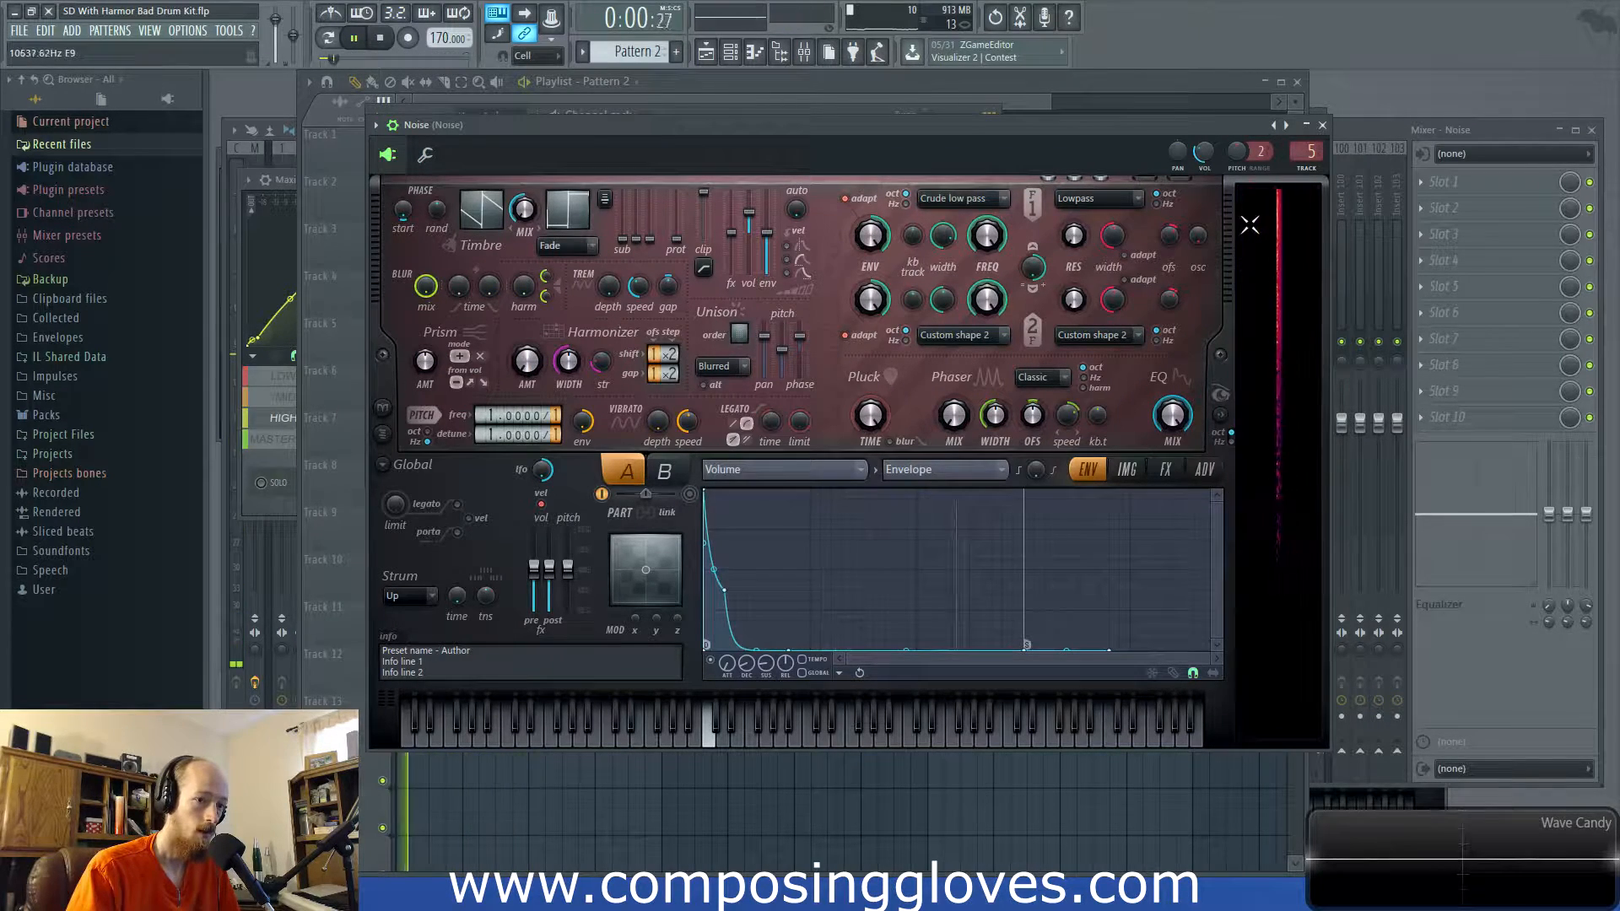
{"action": "key", "text": "space"}
{"action": "left_click", "coordinate": [972, 199]}
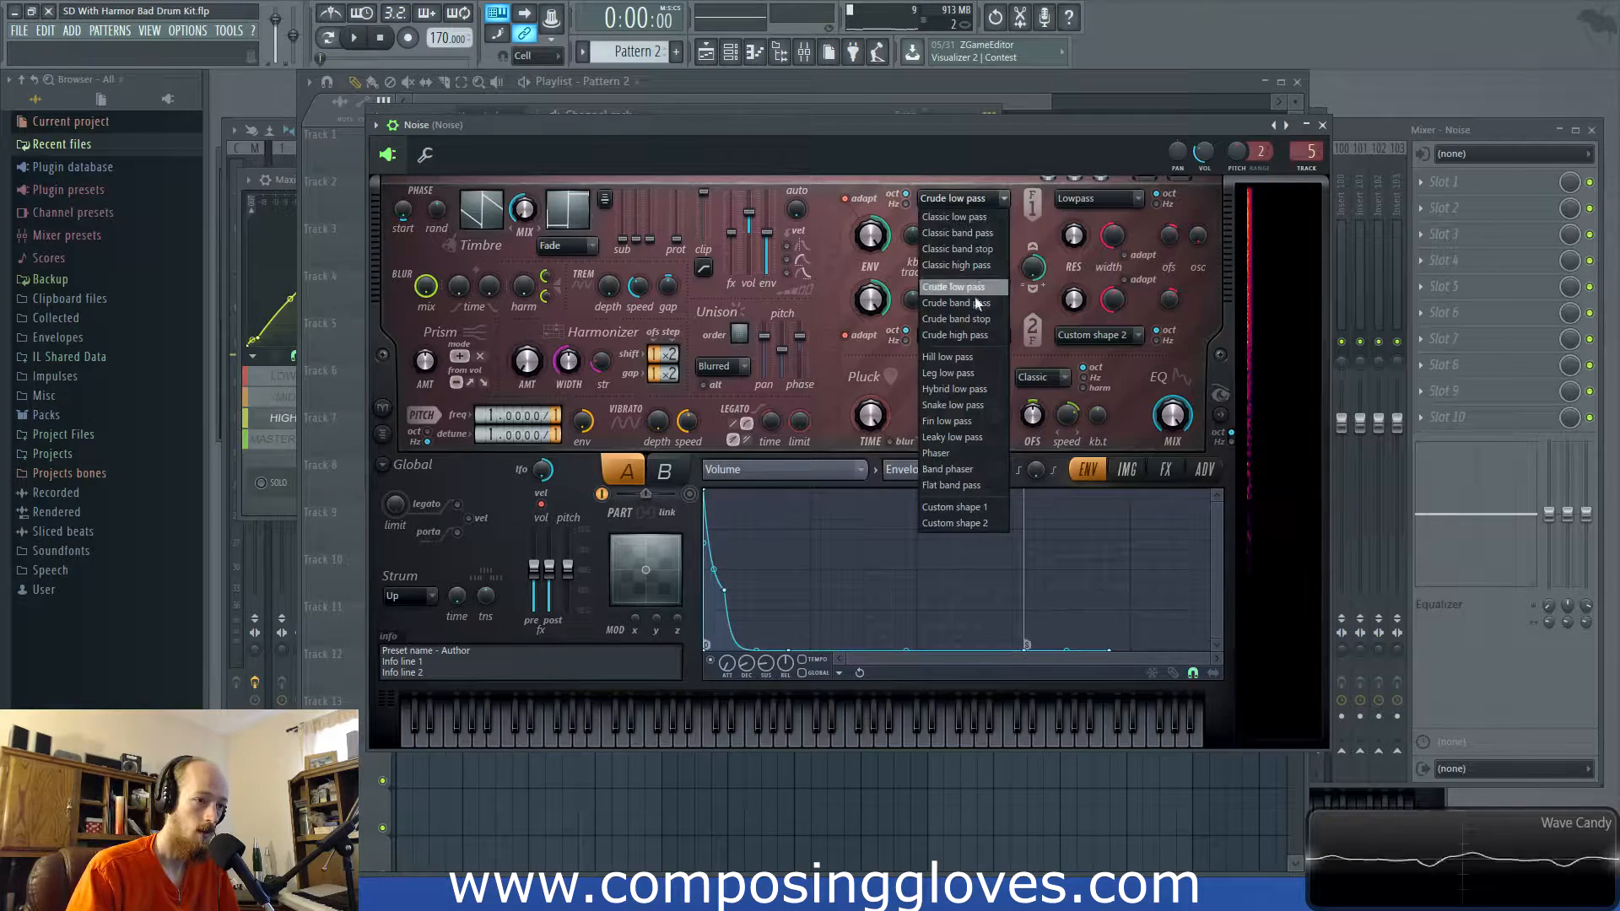
{"action": "left_click", "coordinate": [812, 476]}
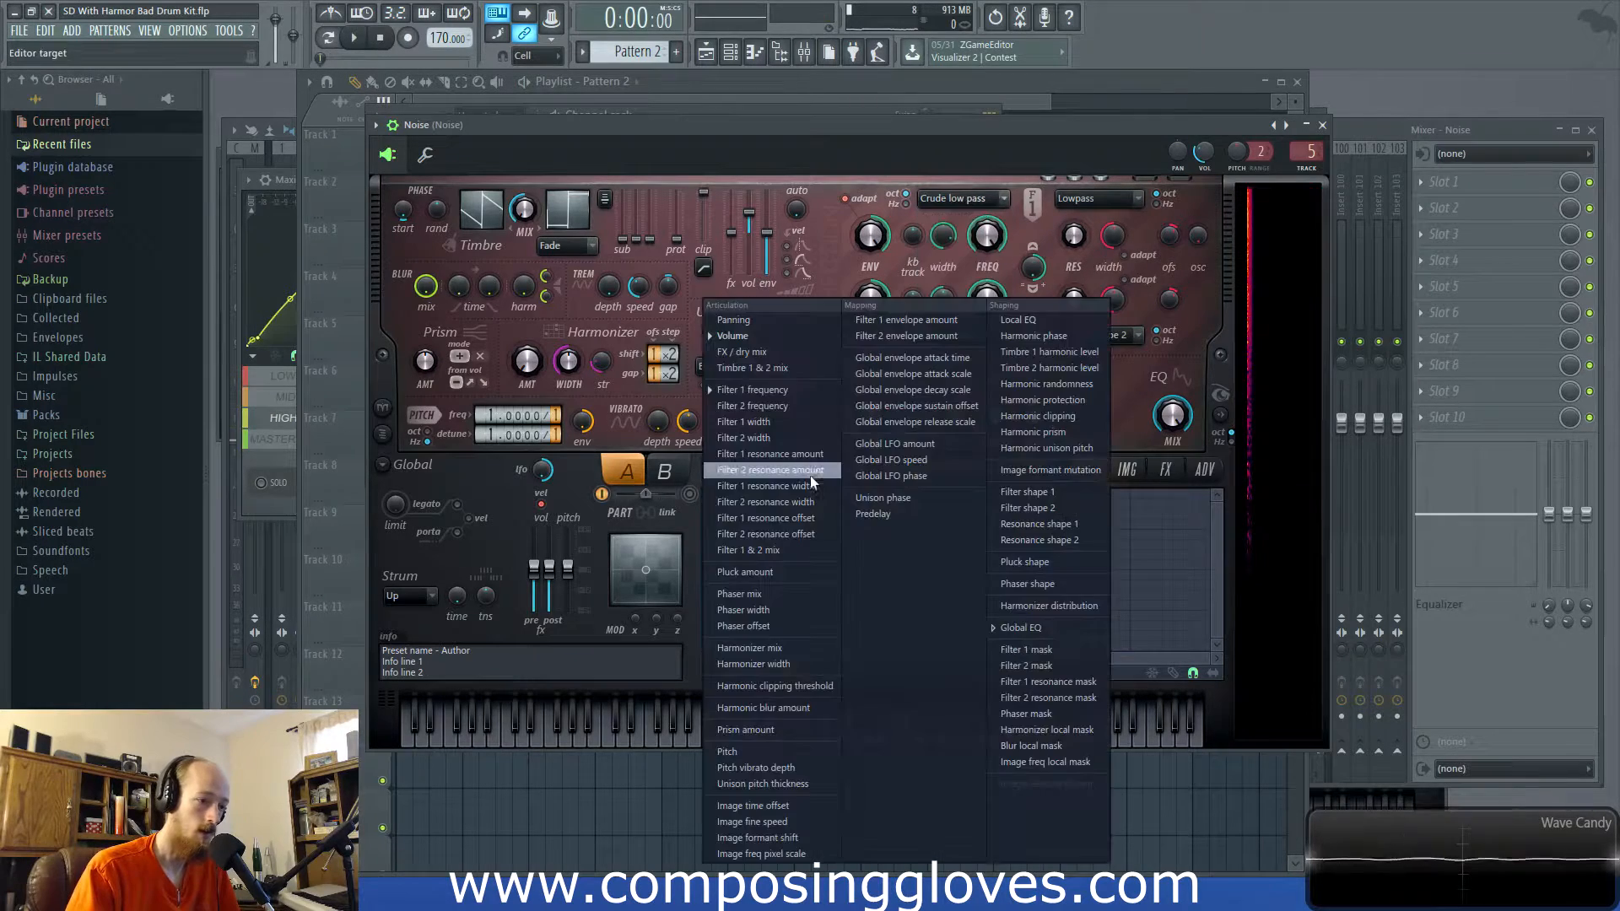
{"action": "left_click", "coordinate": [786, 389]}
{"action": "key", "text": "space"}
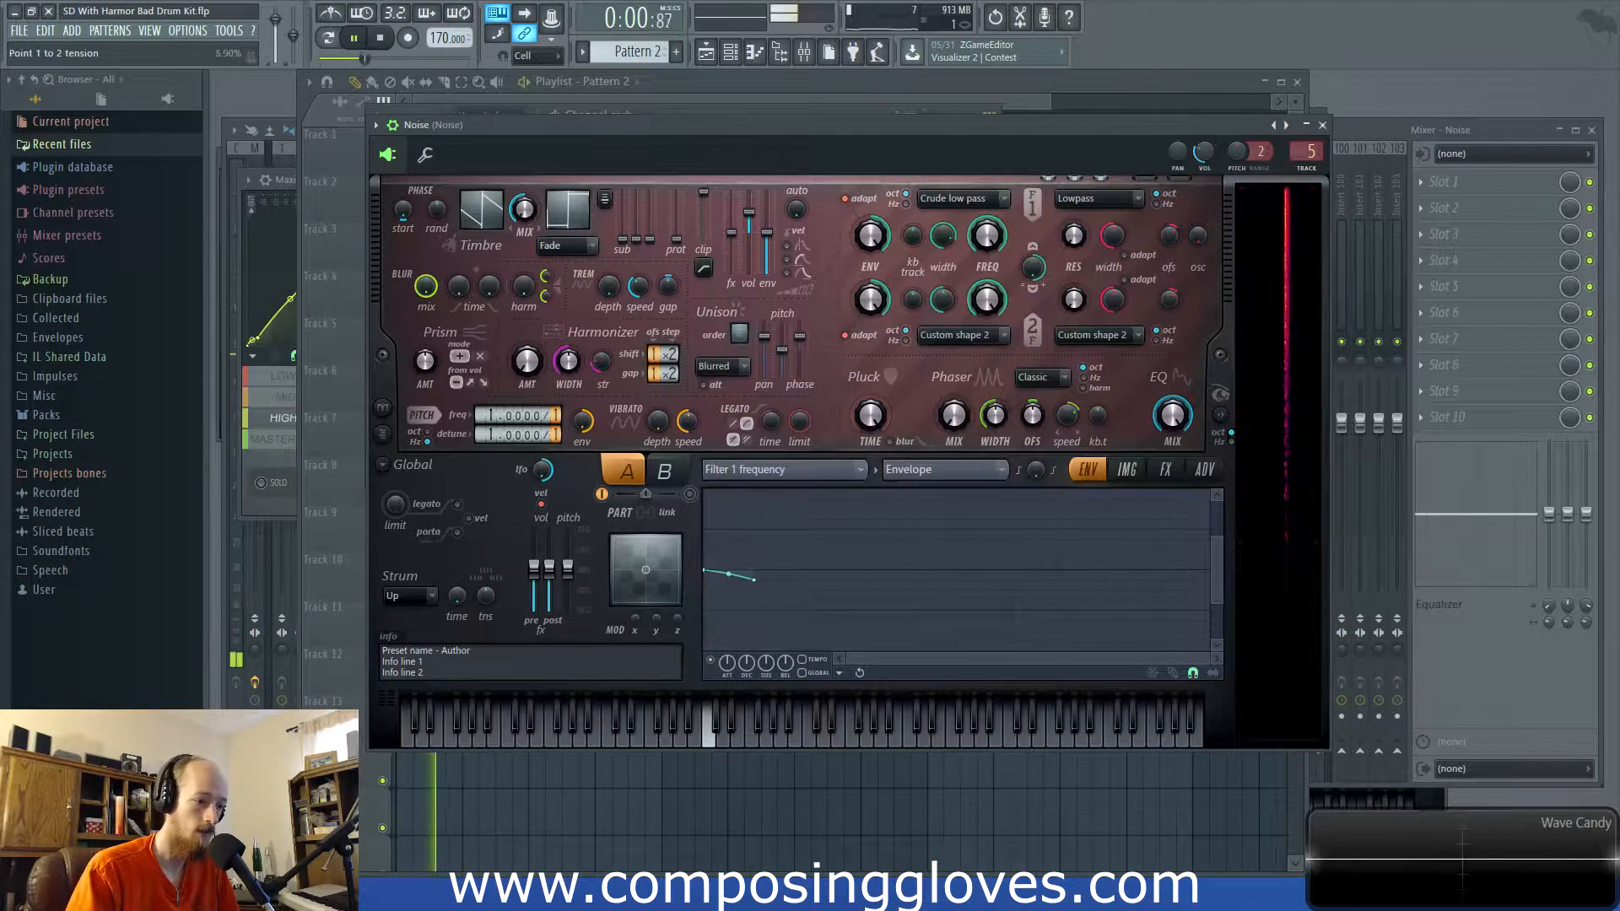
Shape the Noise channel's pitch envelope into a short fall from +200 cents to -100 cents while auditioning it, then stop playback
{"action": "left_click", "coordinate": [795, 479]}
{"action": "left_click", "coordinate": [788, 749]}
{"action": "key", "text": "space"}
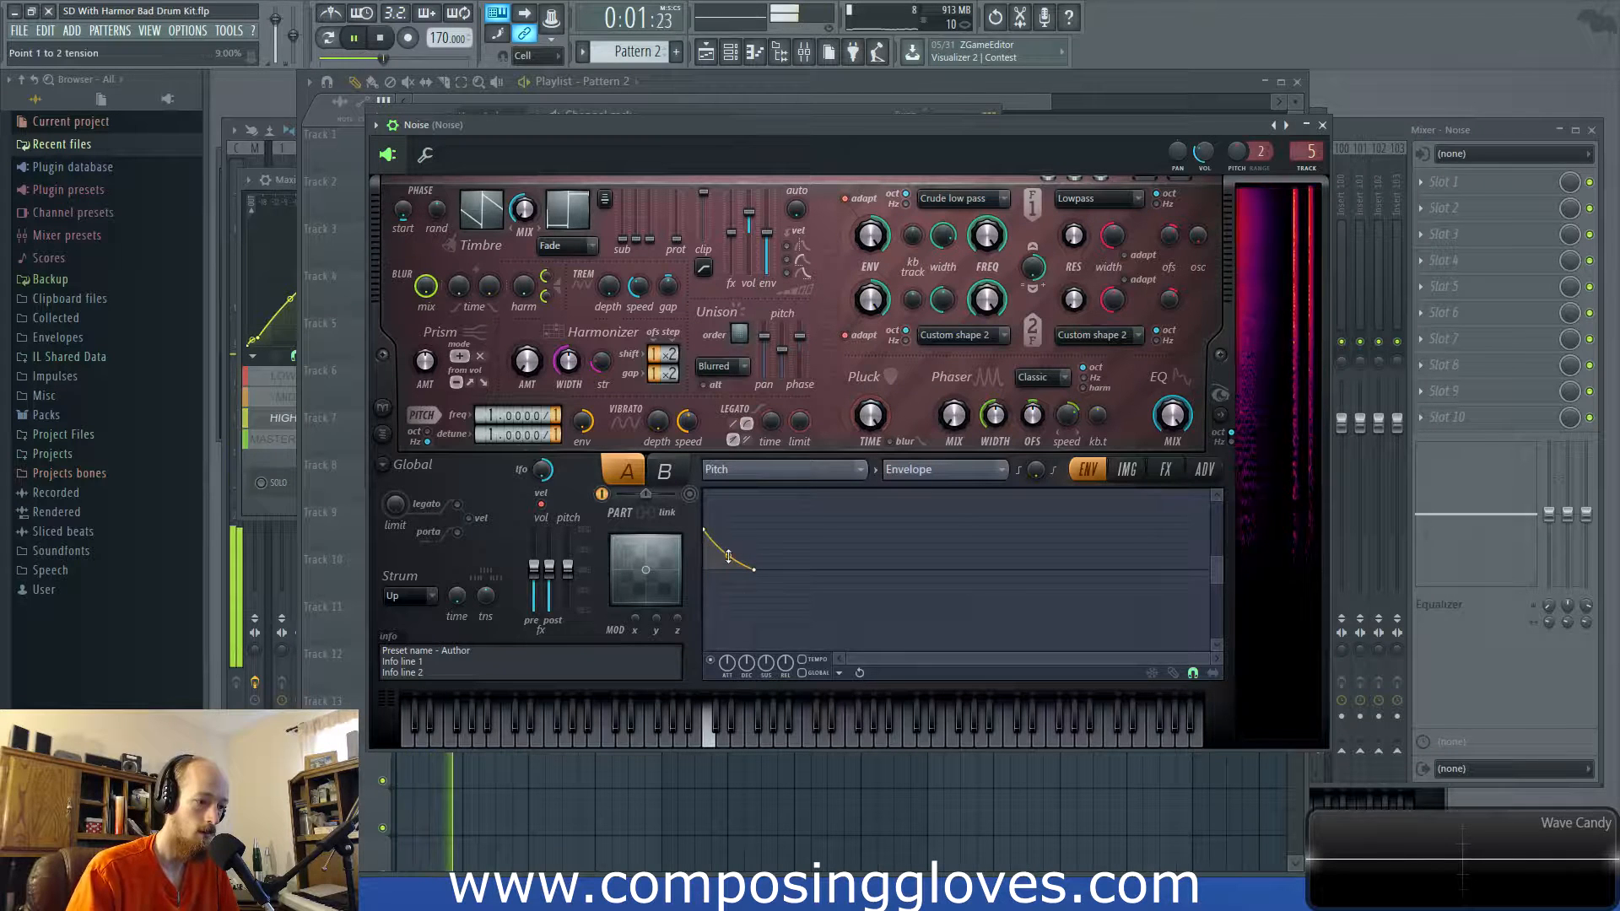
{"action": "left_click_drag", "start_coordinate": [708, 550], "coordinate": [706, 563]}
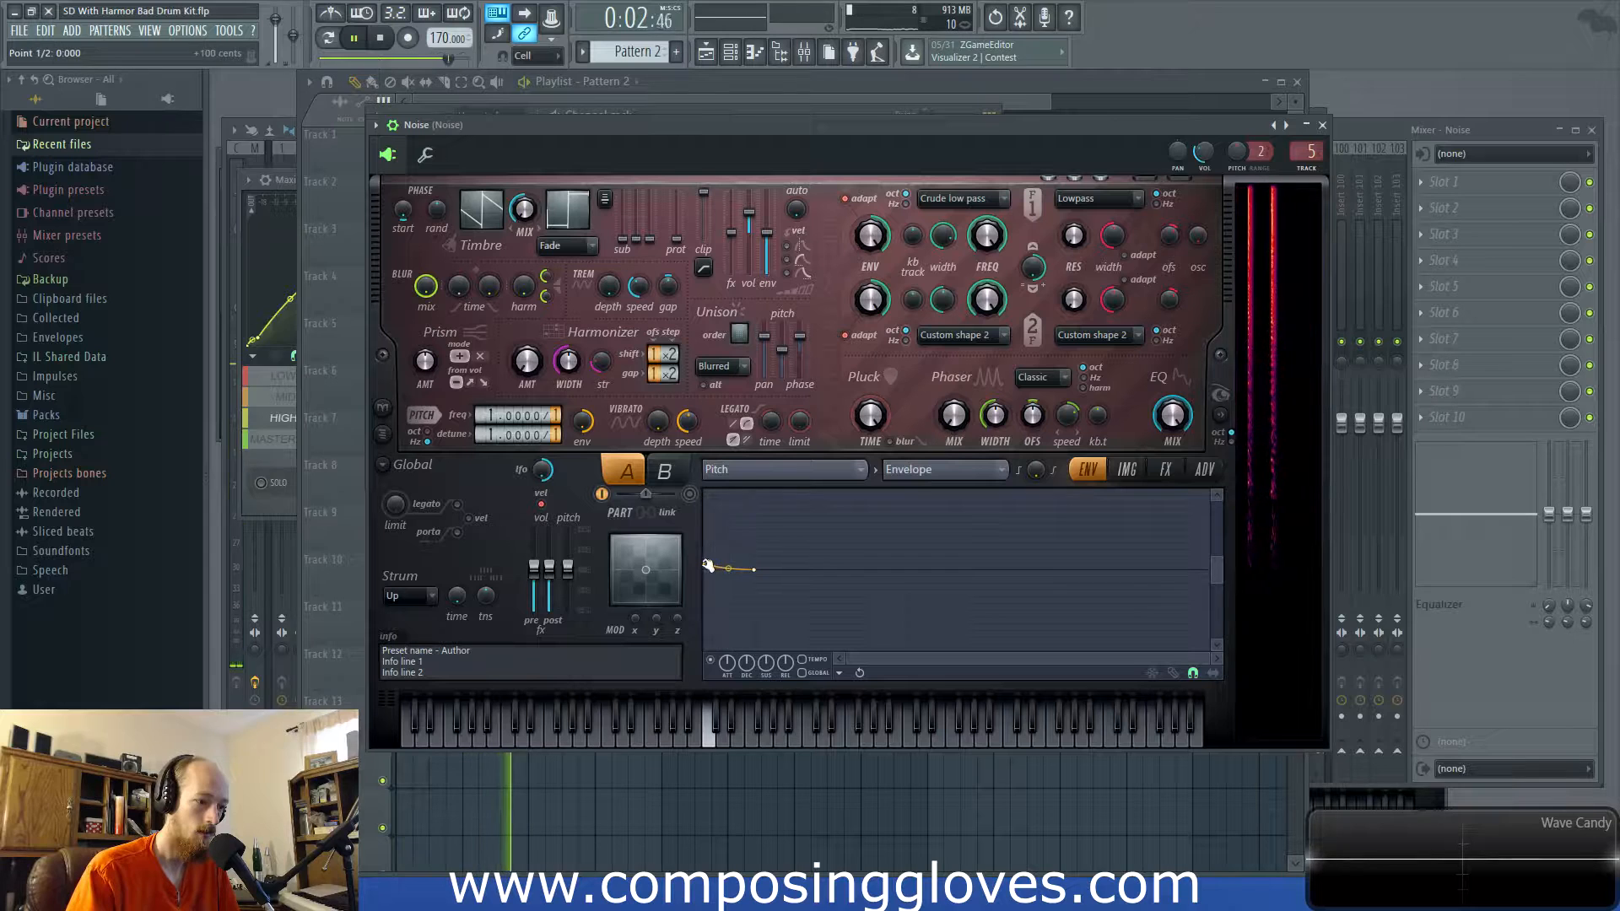
{"action": "left_click_drag", "start_coordinate": [704, 564], "coordinate": [706, 569]}
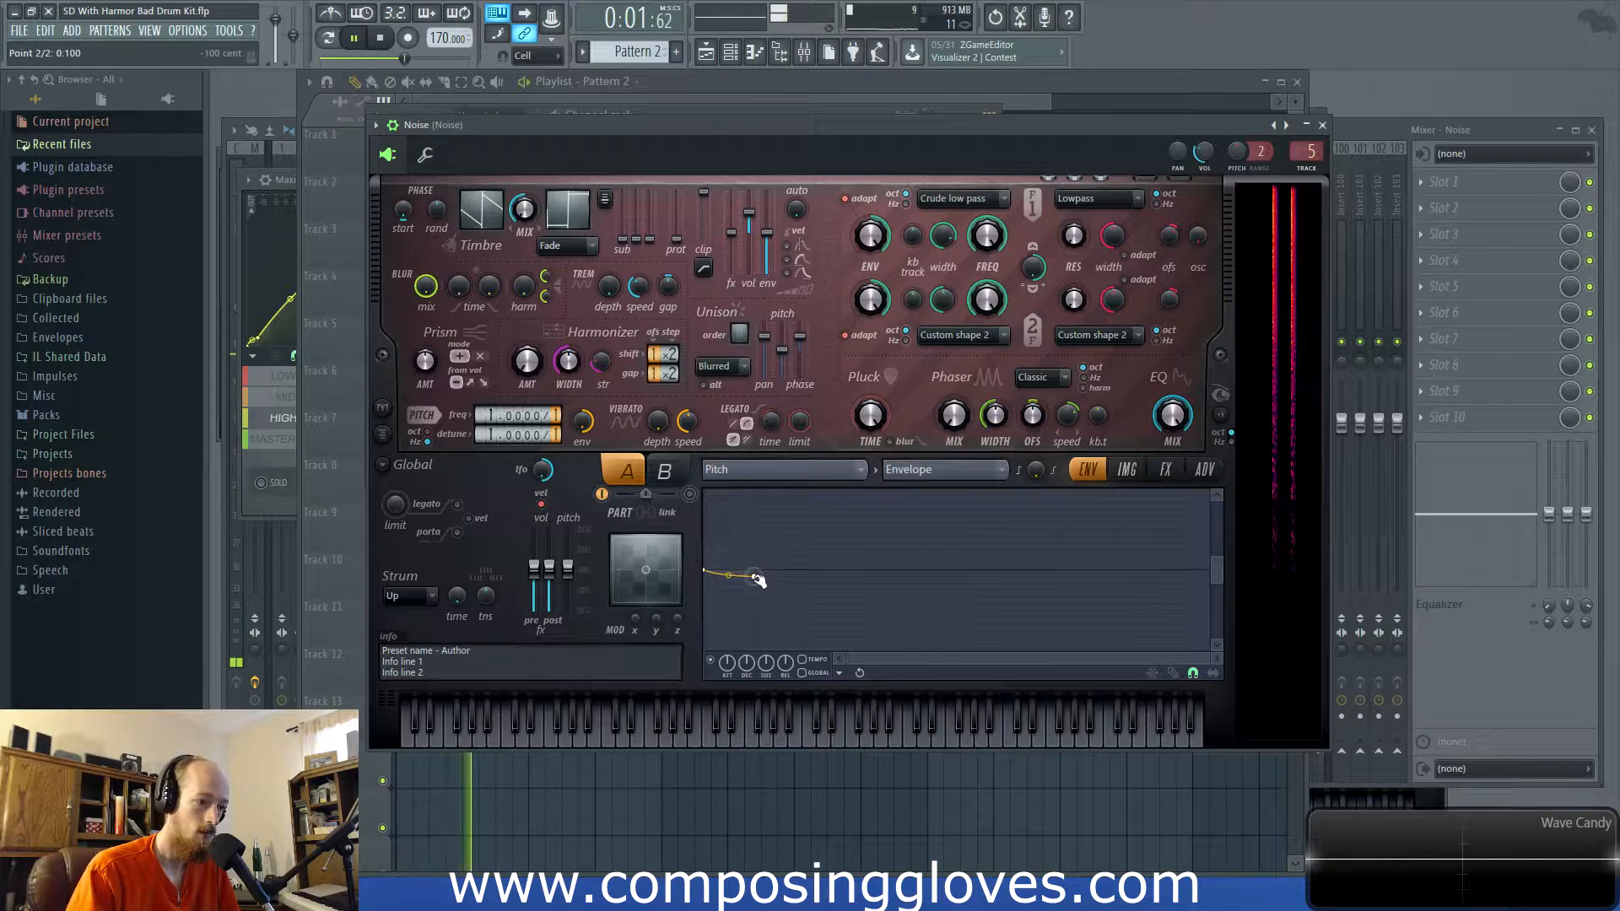
{"action": "left_click_drag", "start_coordinate": [729, 571], "coordinate": [729, 576]}
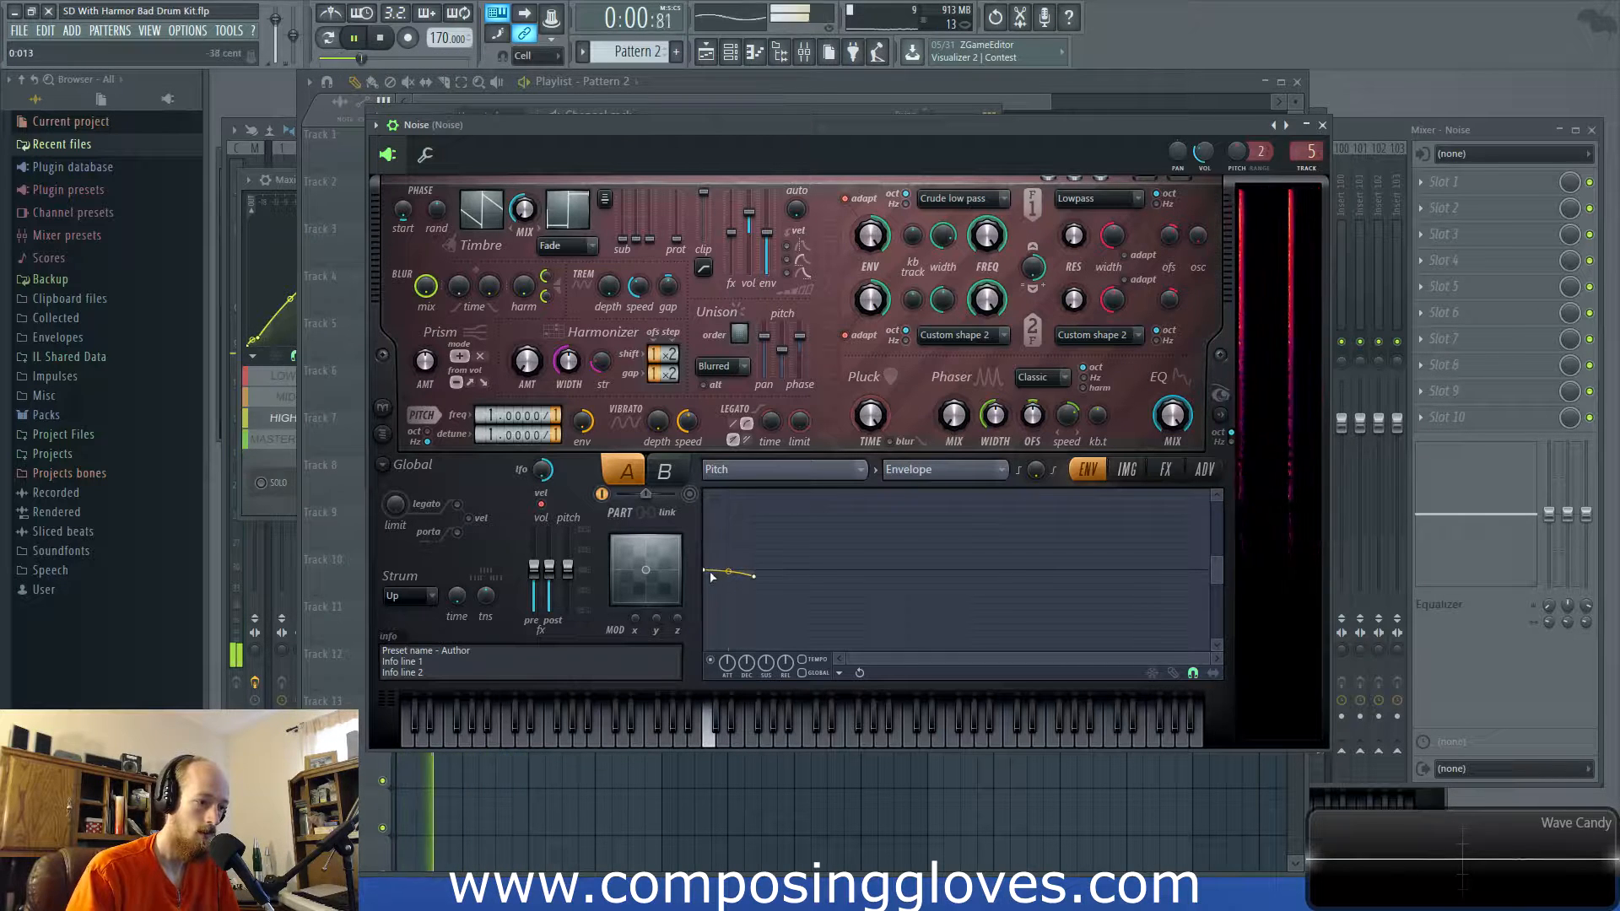
{"action": "left_click_drag", "start_coordinate": [729, 572], "coordinate": [711, 559]}
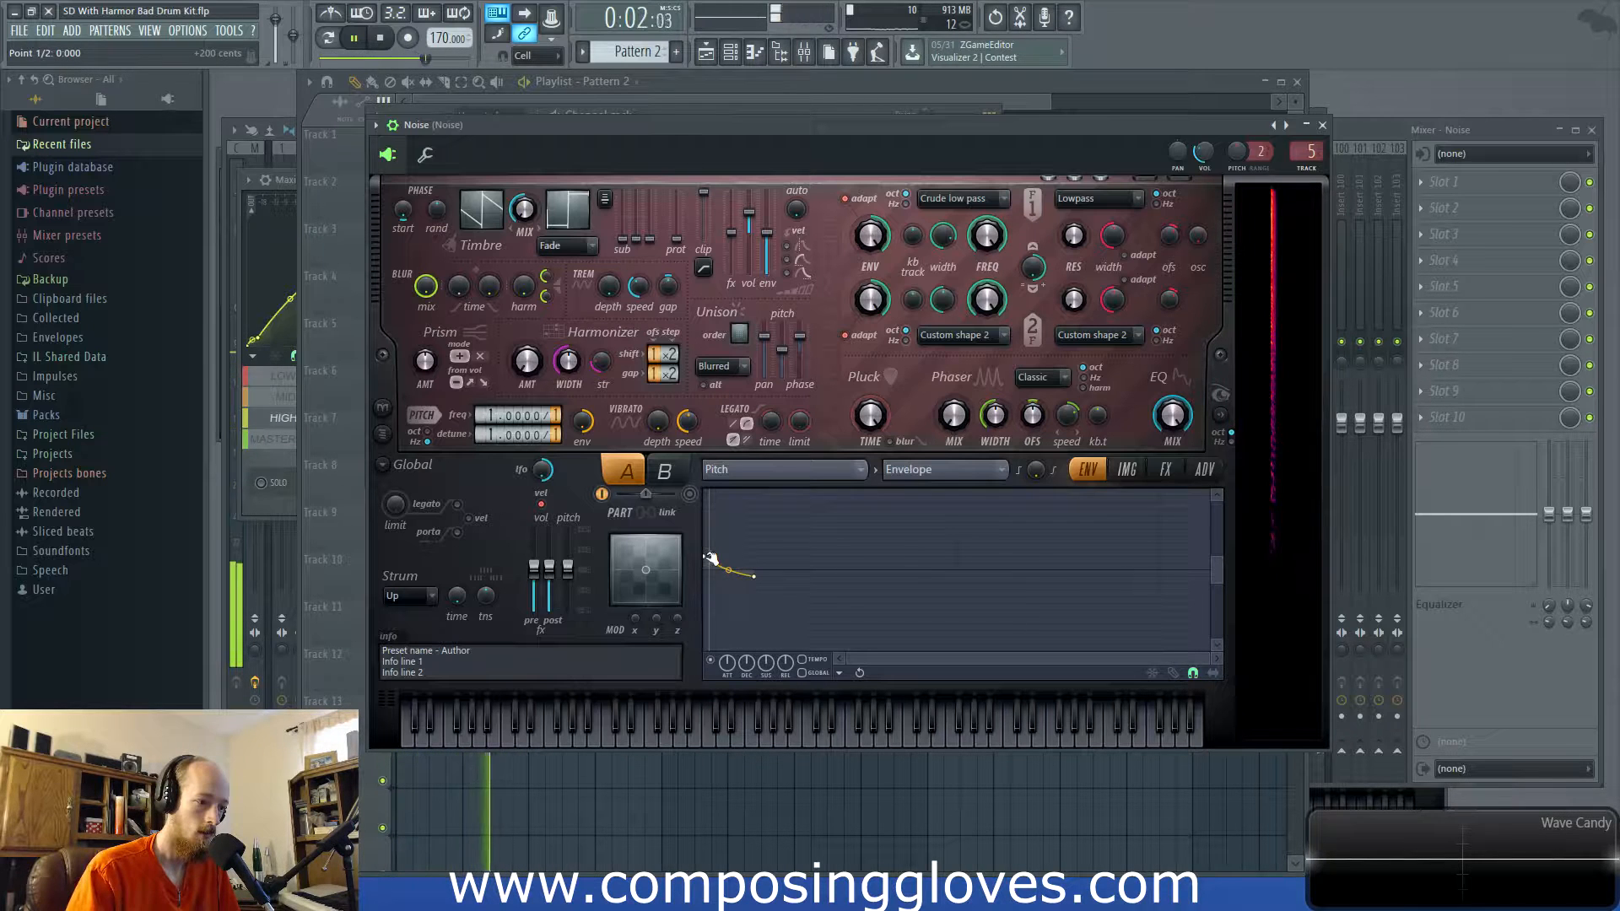
{"action": "left_click_drag", "start_coordinate": [729, 570], "coordinate": [729, 567]}
{"action": "key", "text": "space"}
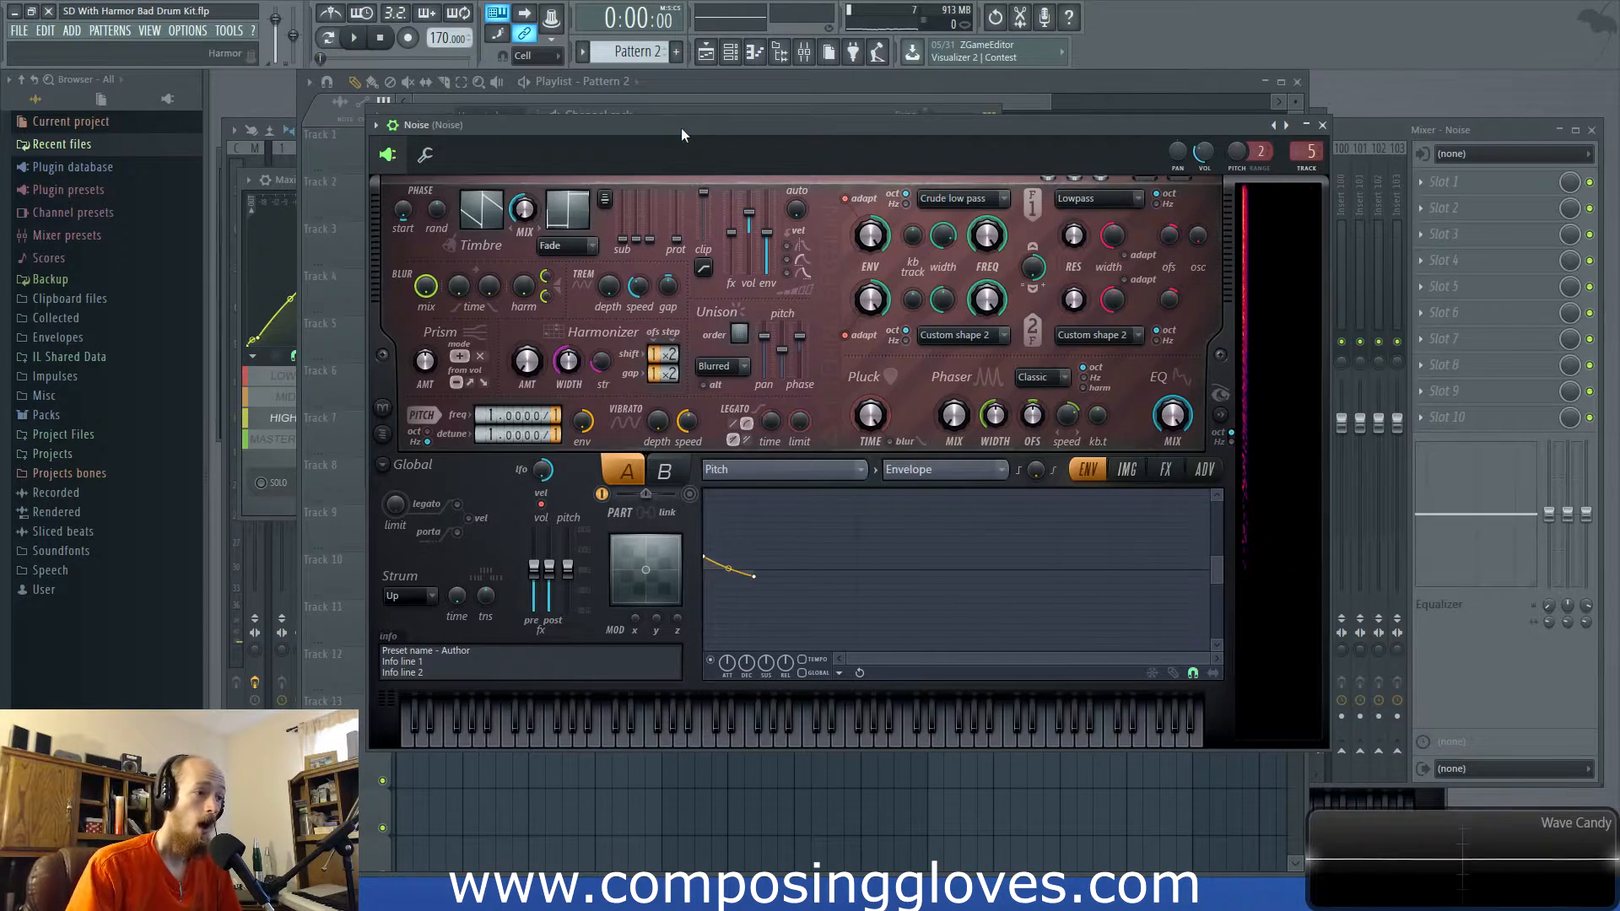
{"action": "left_click_drag", "start_coordinate": [679, 127], "coordinate": [666, 123]}
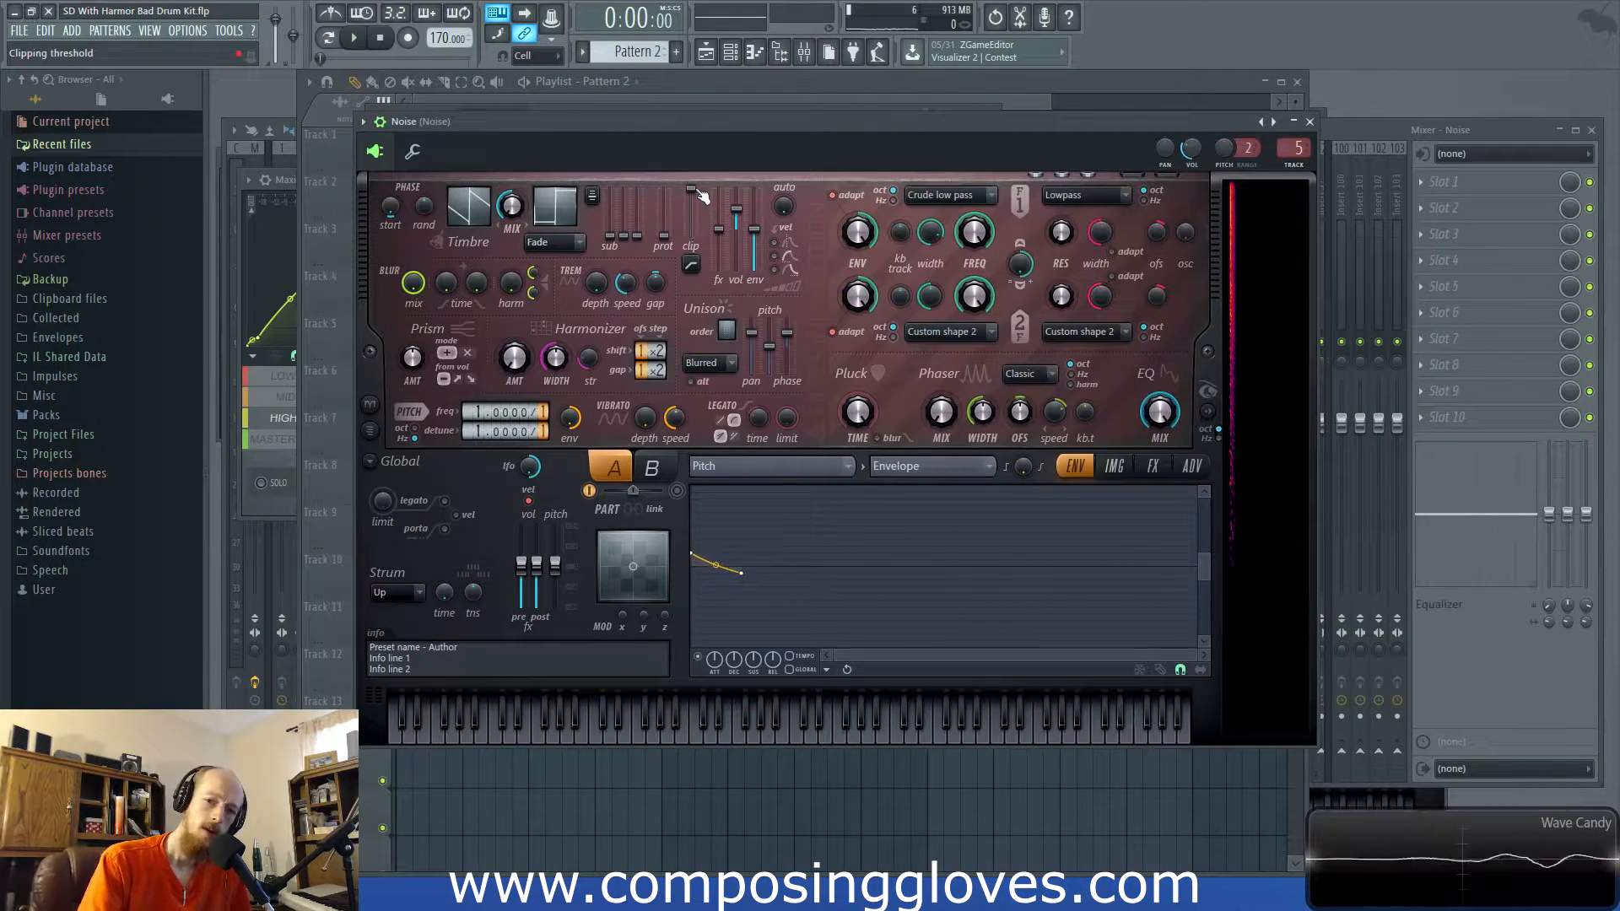